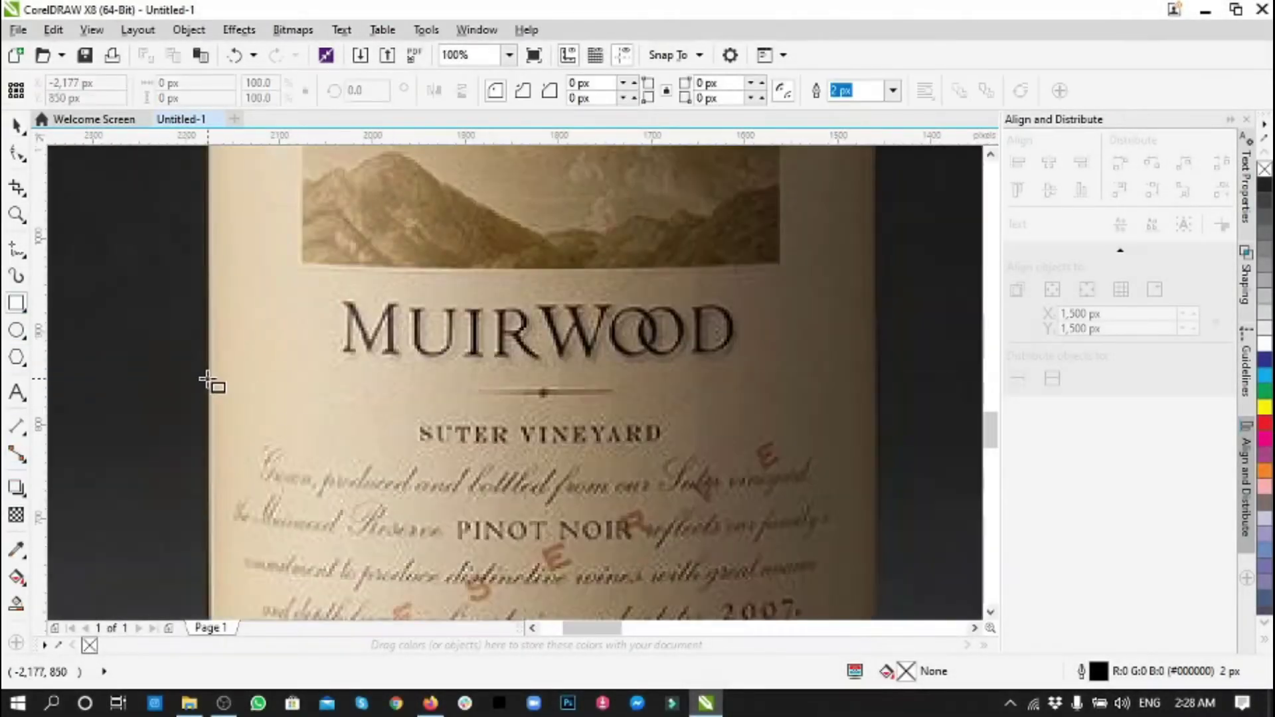
- Draw a thin helper rectangle across the label, mark its centre with a vertical guideline, and zoom out
{"action": "left_click_drag", "start_coordinate": [207, 378], "coordinate": [878, 405]}
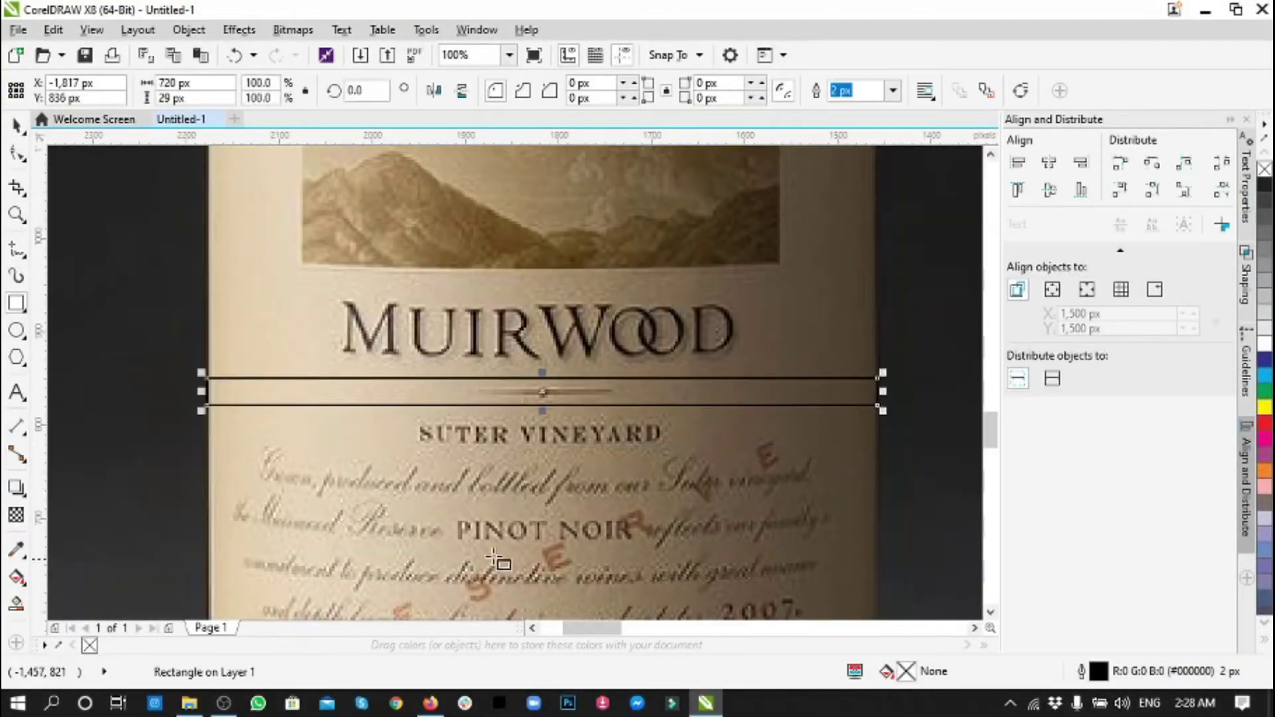
{"action": "left_click", "coordinate": [543, 456]}
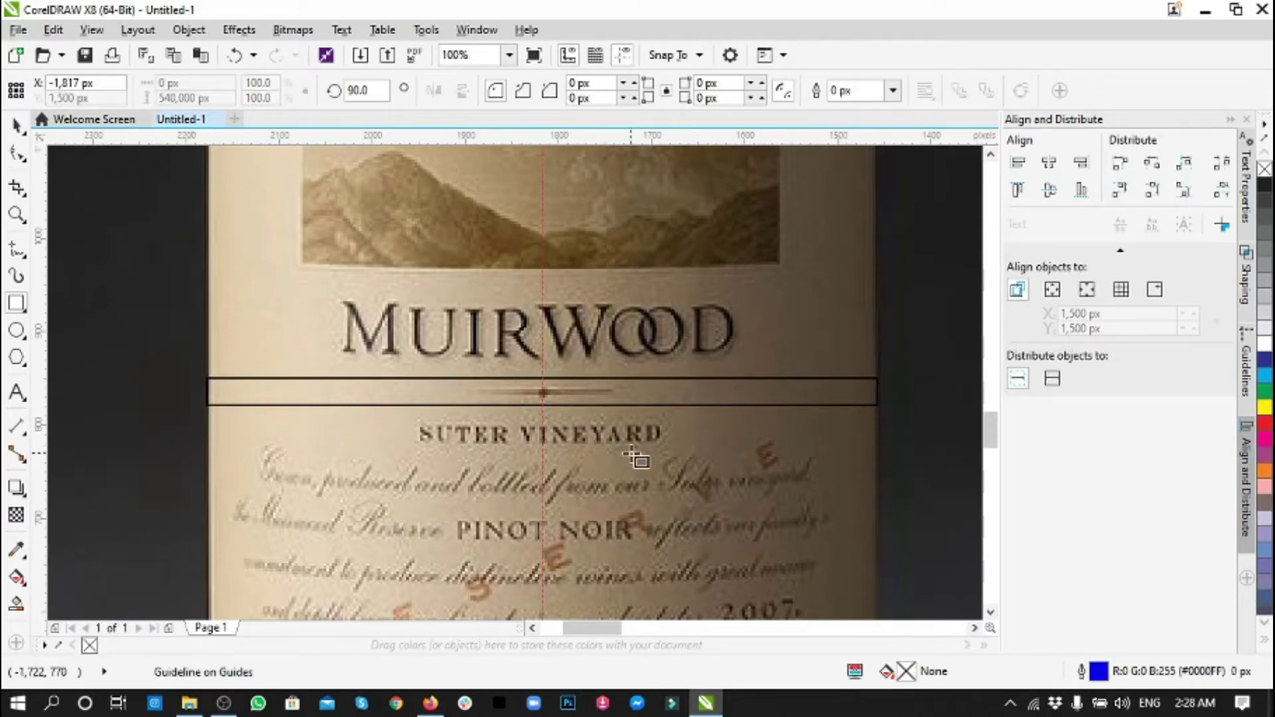
{"action": "key", "text": "F3"}
{"action": "left_click", "coordinate": [977, 348]}
{"action": "left_click", "coordinate": [675, 55]}
{"action": "left_click", "coordinate": [693, 139]}
{"action": "key", "text": "F6"}
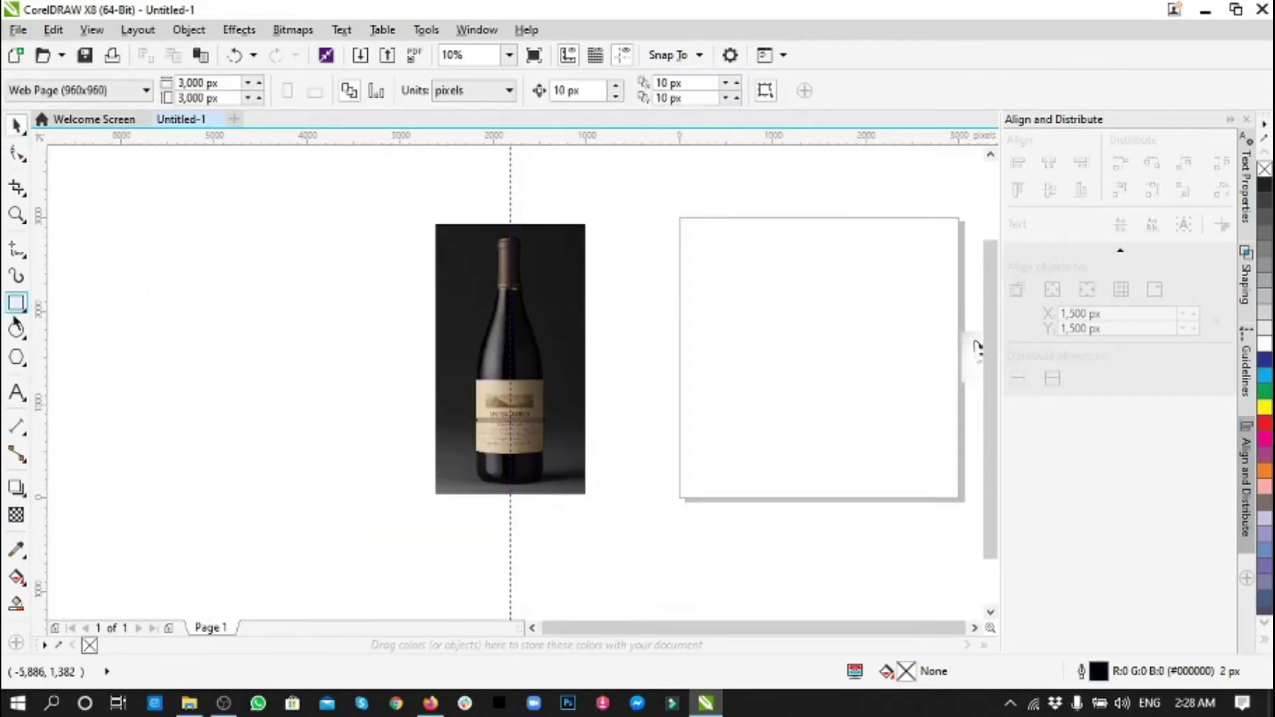
- Box off the bottle's right half with a rectangle and try a Bezier curve at the base
{"action": "left_click_drag", "start_coordinate": [511, 209], "coordinate": [609, 518]}
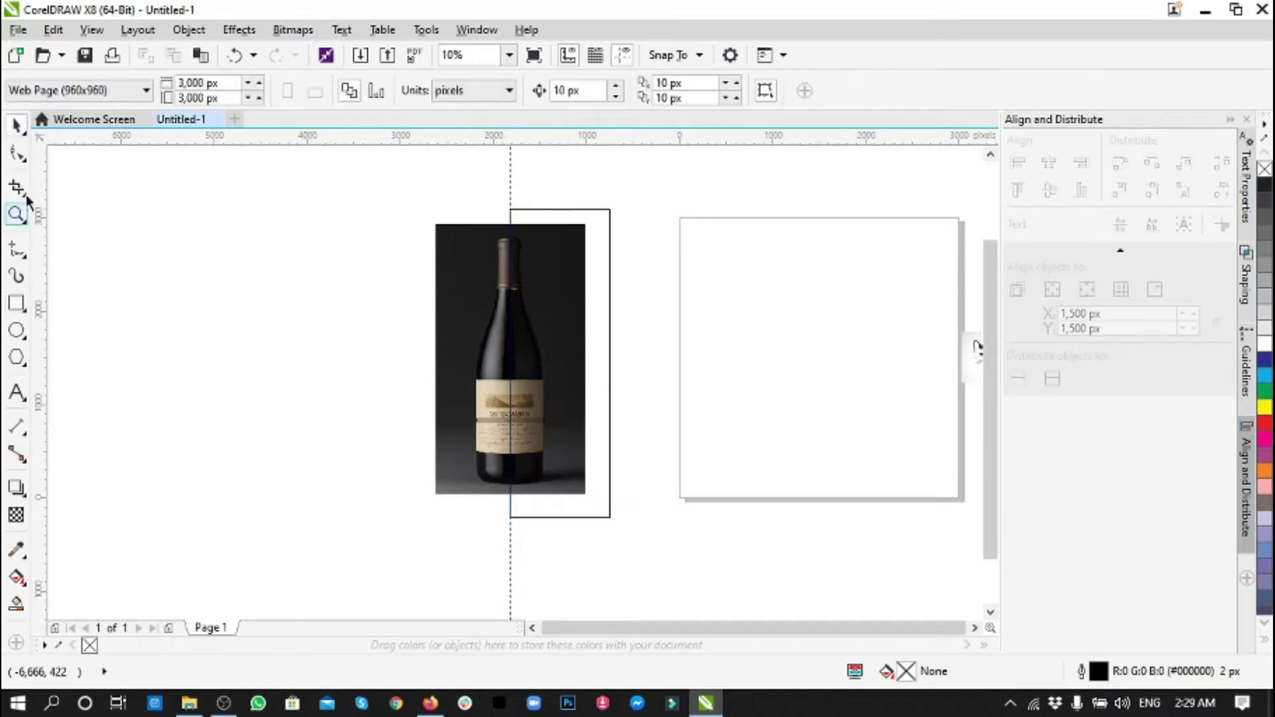
{"action": "left_click", "coordinate": [24, 255]}
{"action": "left_click", "coordinate": [73, 311]}
{"action": "scroll", "coordinate": [518, 490], "scroll_direction": "up", "scroll_amount": 2}
{"action": "scroll", "coordinate": [596, 465], "scroll_direction": "up", "scroll_amount": 3}
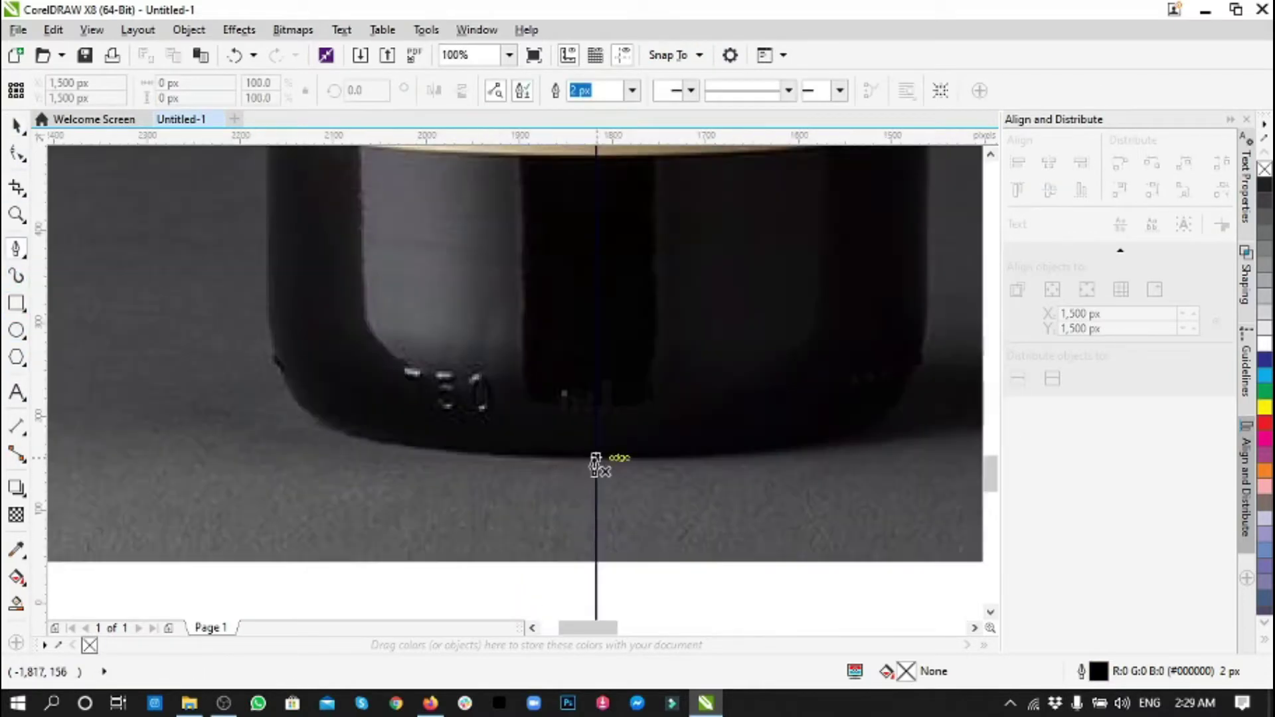
{"action": "left_click_drag", "start_coordinate": [324, 428], "coordinate": [315, 419]}
{"action": "left_click", "coordinate": [320, 427]}
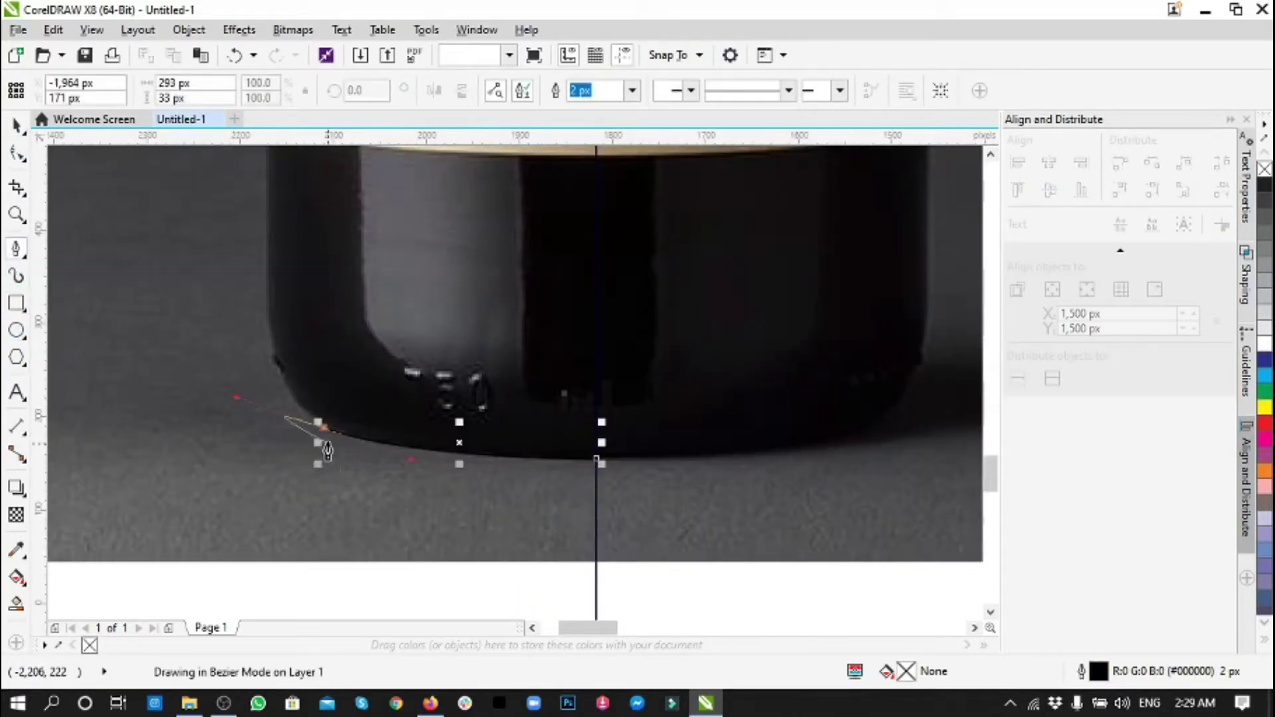
{"action": "scroll", "coordinate": [292, 398], "scroll_direction": "up", "scroll_amount": 2}
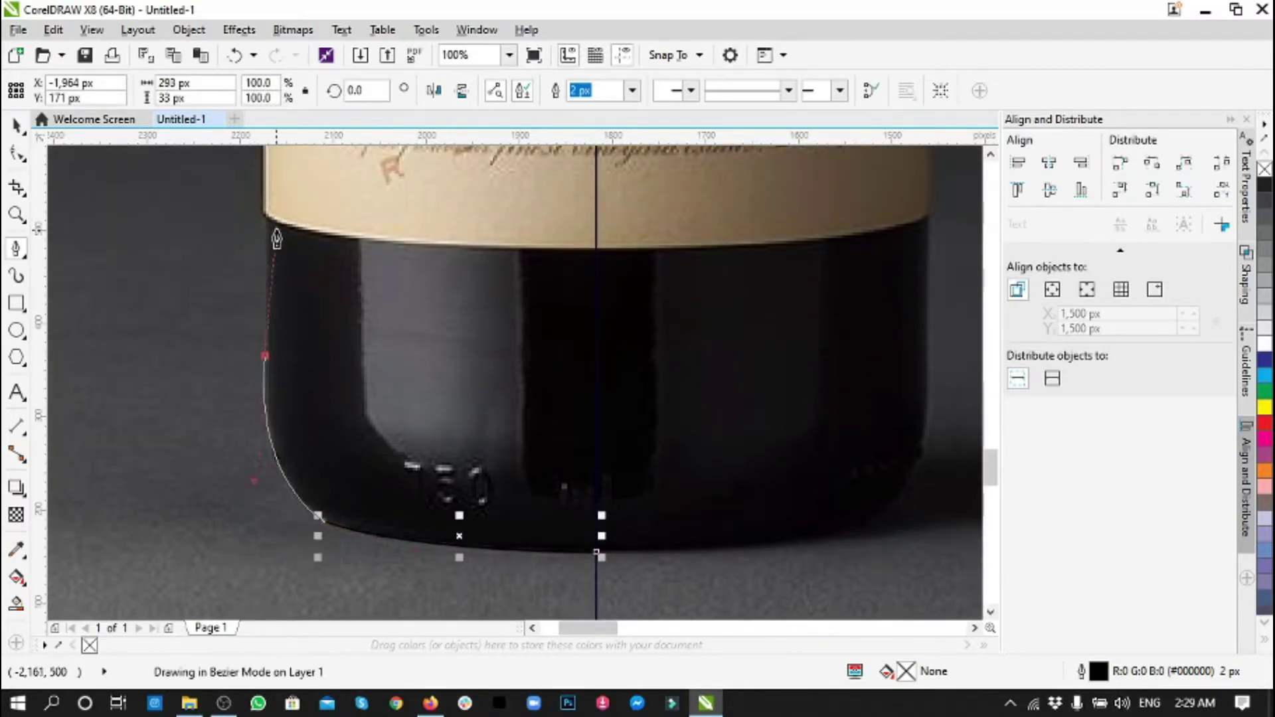
{"action": "key", "text": "Escape"}
- Set the outline pen to 2 px yellow-green #EBFF54
{"action": "key", "text": "F12"}
{"action": "left_click", "coordinate": [546, 181]}
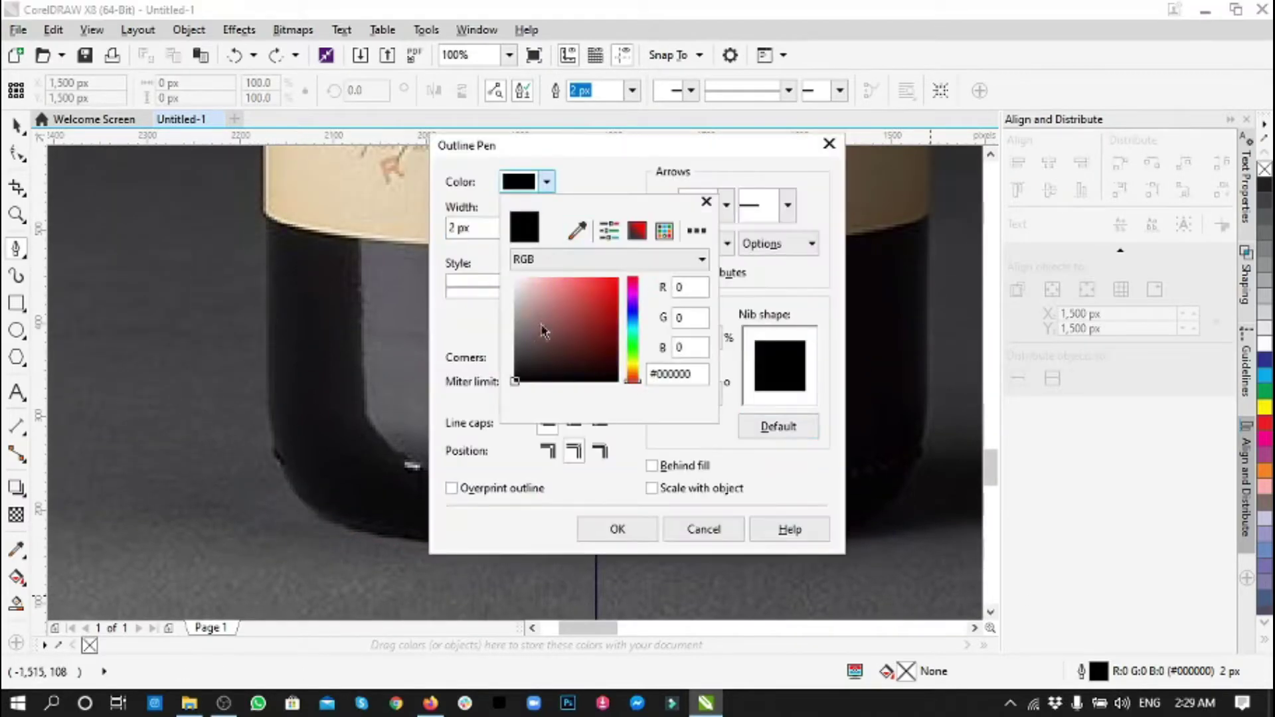
{"action": "mouse_move", "coordinate": [543, 331]}
{"action": "left_mouse_down"}
{"action": "mouse_move", "coordinate": [561, 268]}
{"action": "mouse_move", "coordinate": [647, 389]}
{"action": "left_mouse_up"}
{"action": "left_click", "coordinate": [601, 529]}
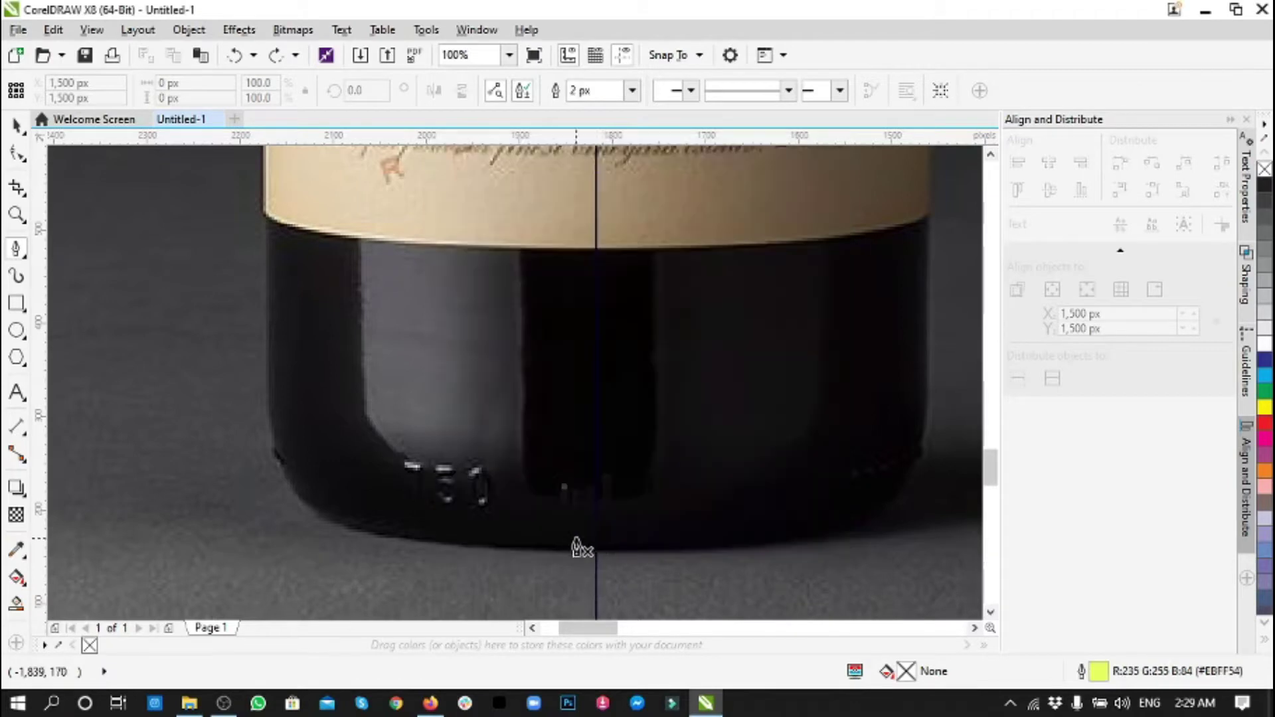
- Trace the base from centre to left corner, then up the bottle's left side past the label
{"action": "key", "text": "Escape"}
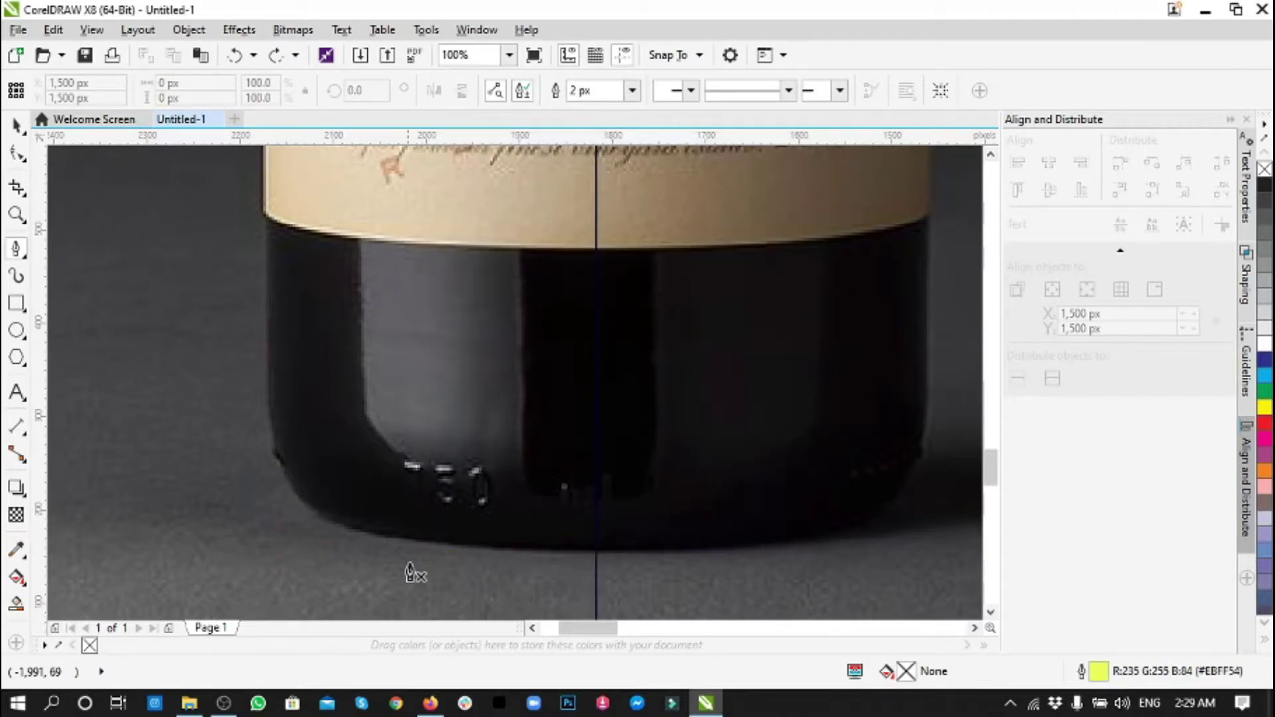
{"action": "key", "text": "Escape"}
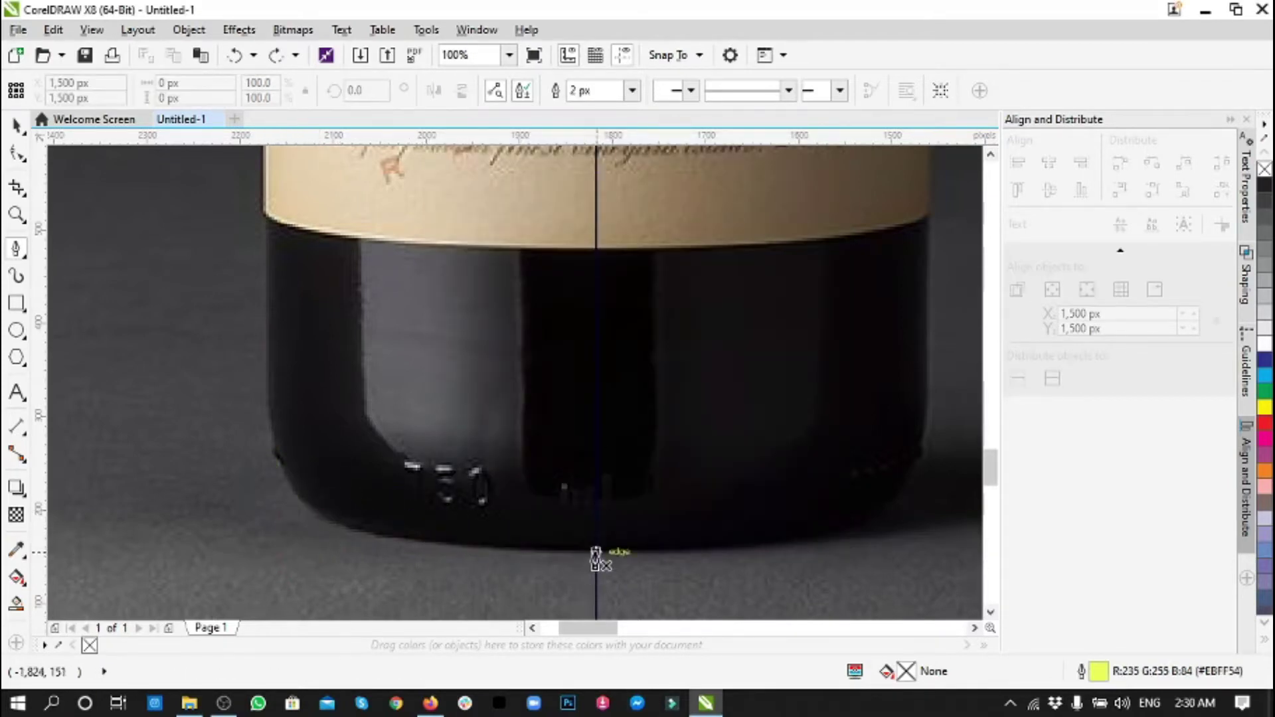
{"action": "left_click_drag", "start_coordinate": [316, 513], "coordinate": [300, 502]}
{"action": "key", "text": "space"}
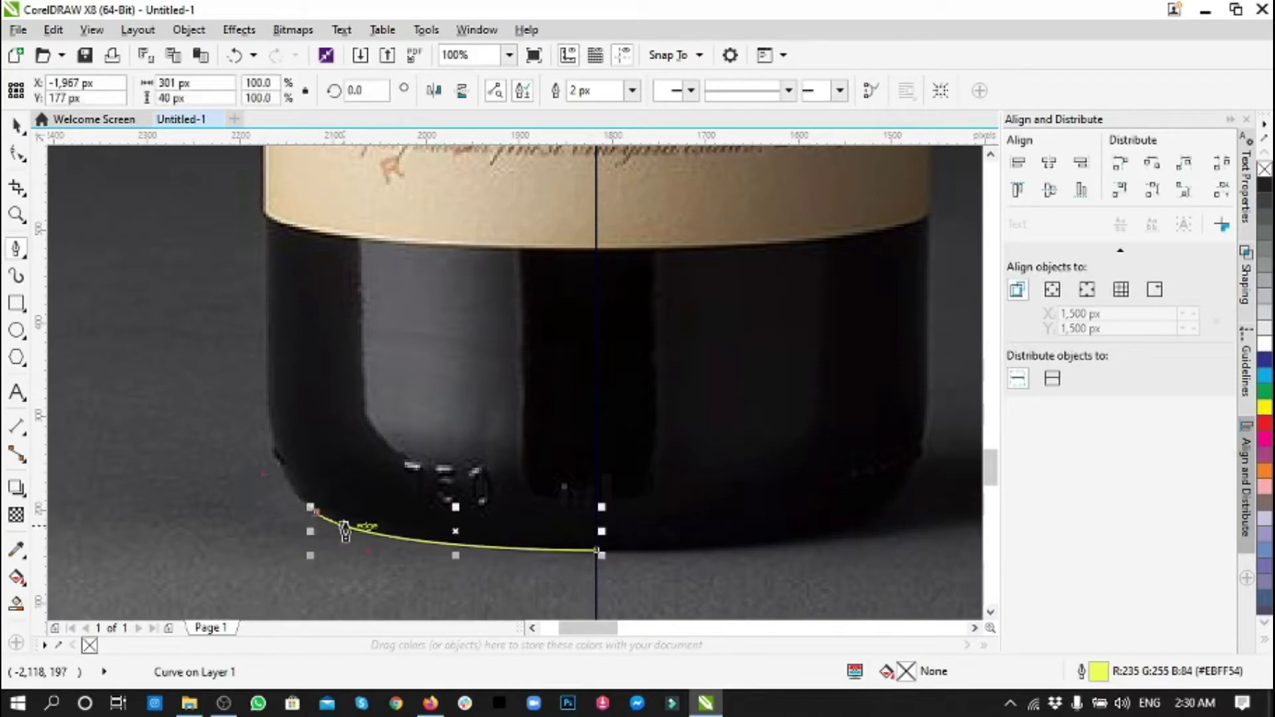
{"action": "key", "text": "space"}
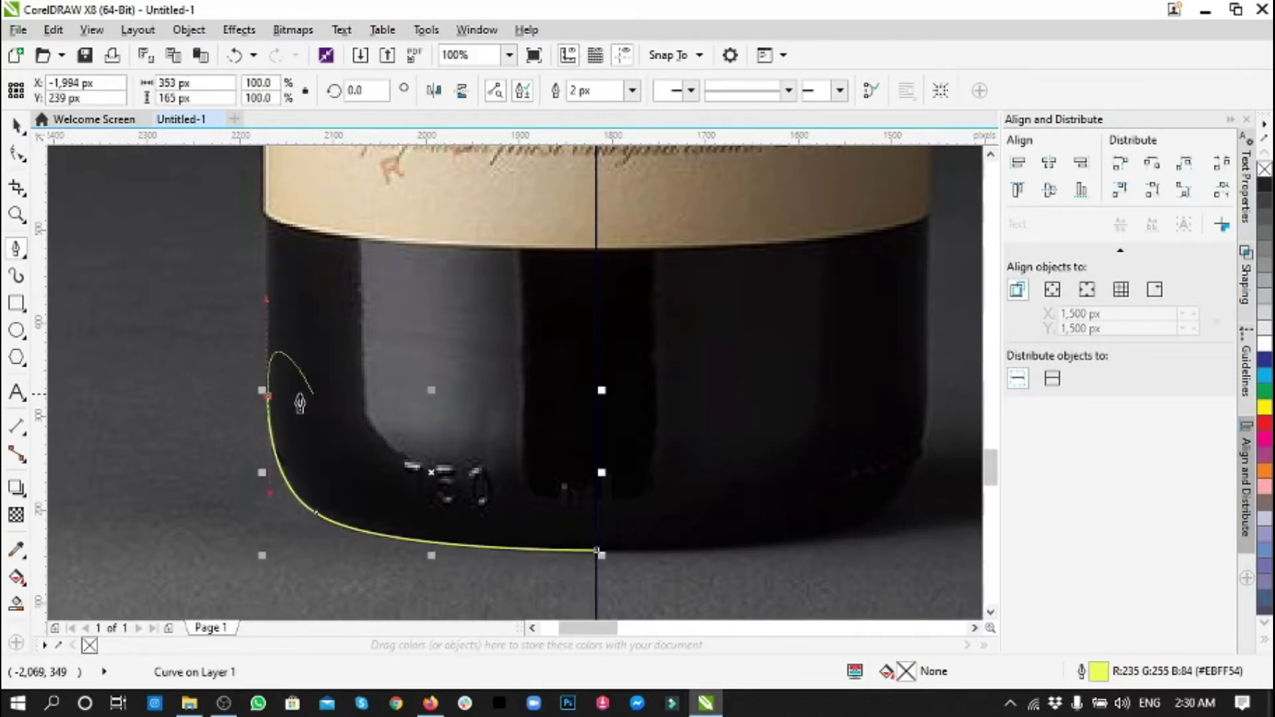
{"action": "scroll", "coordinate": [265, 305], "scroll_direction": "up", "scroll_amount": 1}
{"action": "scroll", "coordinate": [265, 305], "scroll_direction": "up", "scroll_amount": 3}
{"action": "scroll", "coordinate": [265, 303], "scroll_direction": "up", "scroll_amount": 2}
{"action": "scroll", "coordinate": [264, 304], "scroll_direction": "up", "scroll_amount": 3}
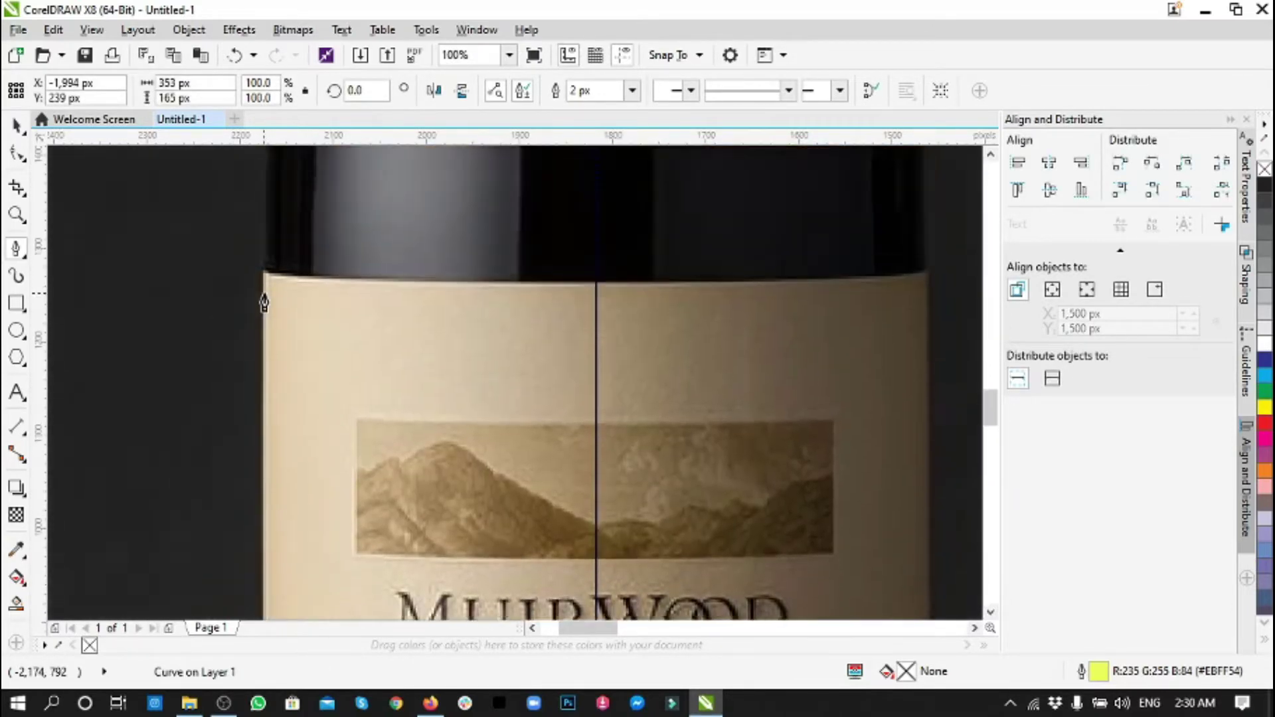
{"action": "scroll", "coordinate": [263, 302], "scroll_direction": "up", "scroll_amount": 3}
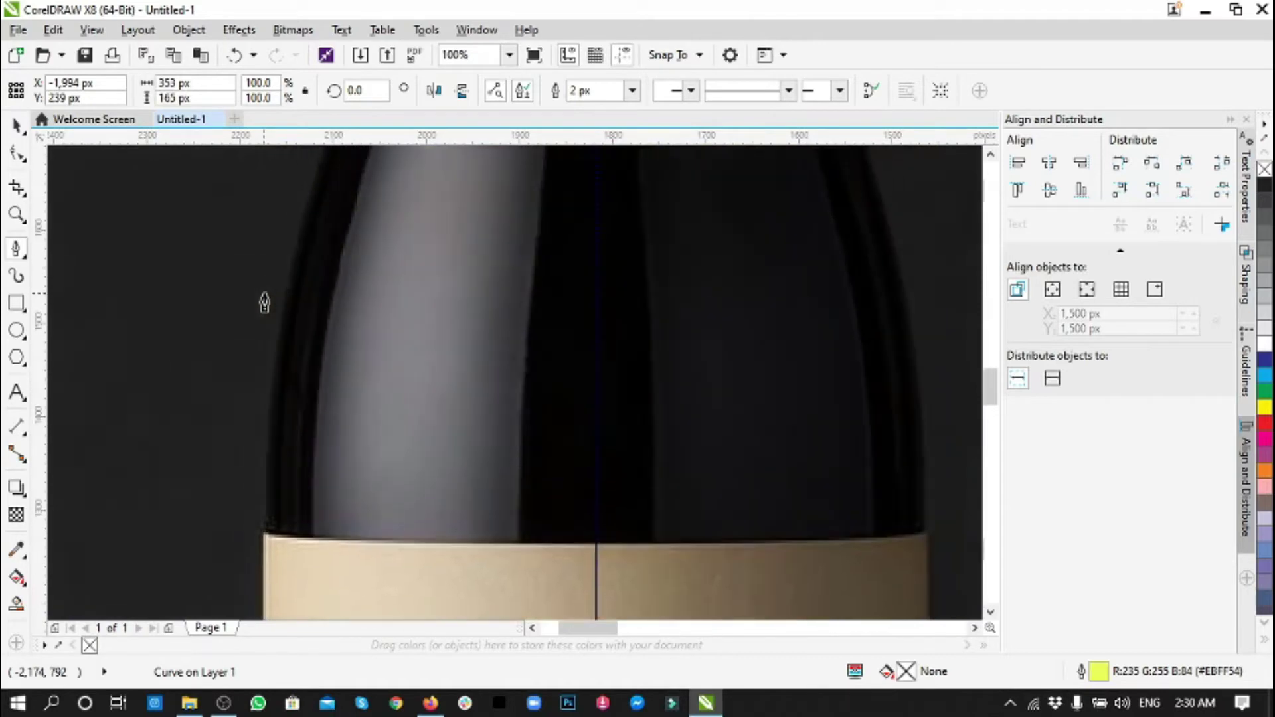
{"action": "left_click", "coordinate": [263, 551]}
{"action": "scroll", "coordinate": [352, 329], "scroll_direction": "up", "scroll_amount": 2}
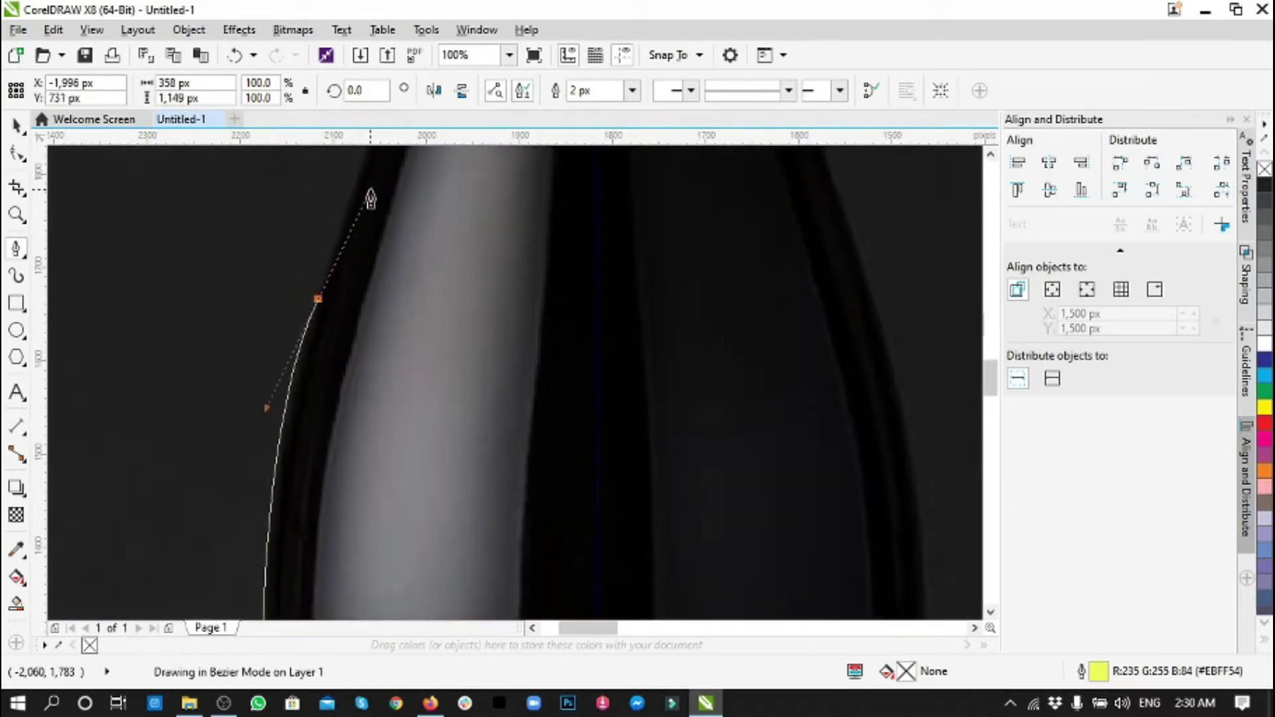
{"action": "key", "text": "space"}
- Continue the trace up the neck edge and curve it across the top of the lip
{"action": "scroll", "coordinate": [398, 293], "scroll_direction": "up", "scroll_amount": 2}
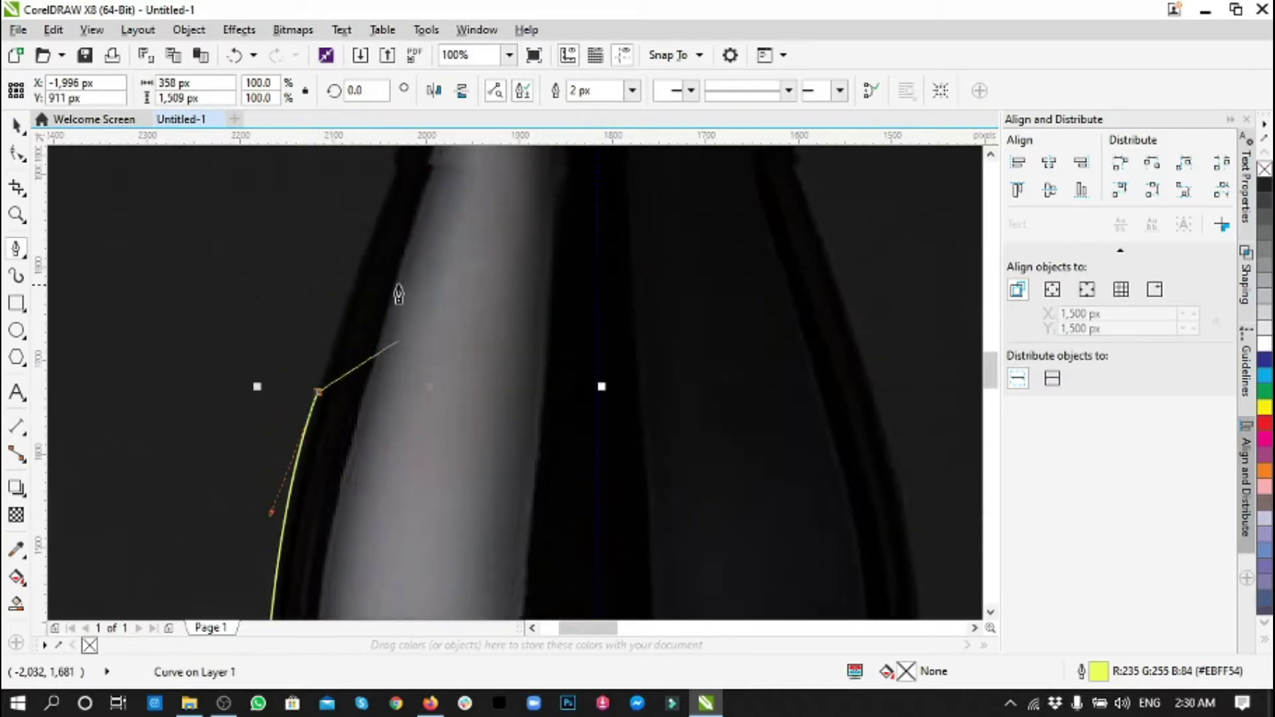
{"action": "scroll", "coordinate": [455, 314], "scroll_direction": "up", "scroll_amount": 2}
{"action": "scroll", "coordinate": [462, 234], "scroll_direction": "up", "scroll_amount": 3}
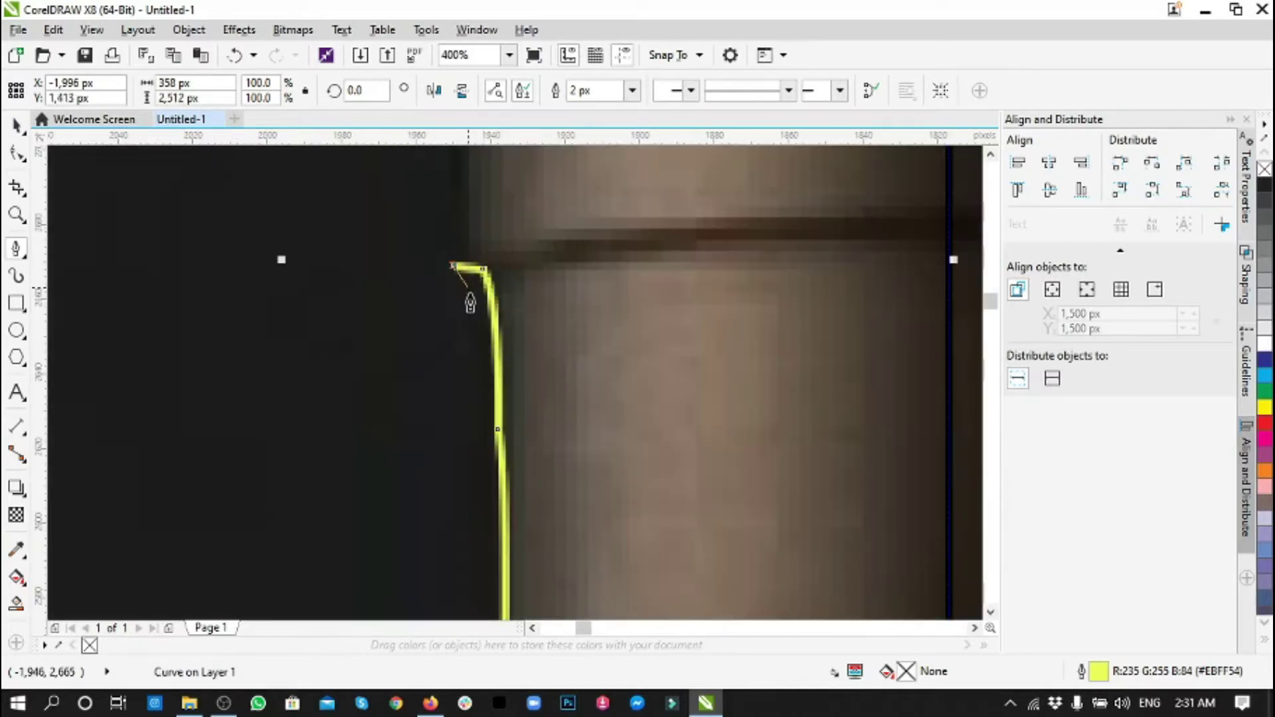
{"action": "scroll", "coordinate": [506, 273], "scroll_direction": "up", "scroll_amount": 3}
{"action": "left_click", "coordinate": [457, 311]}
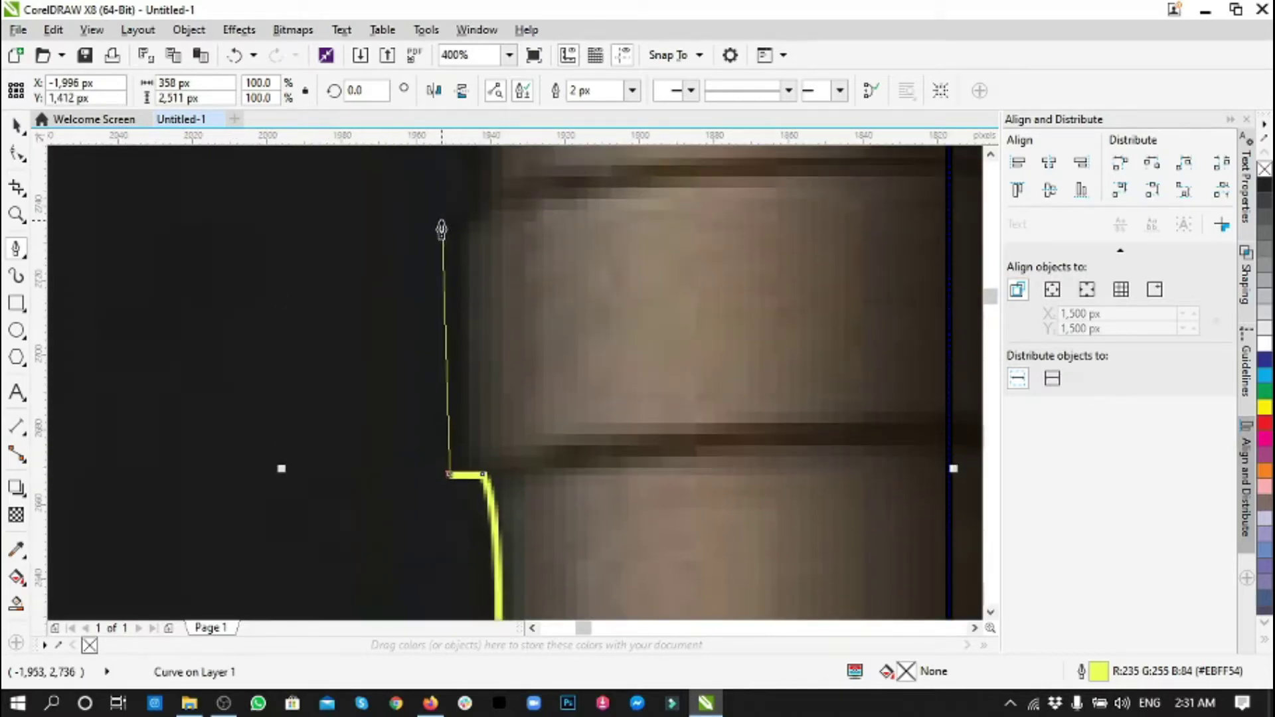
{"action": "scroll", "coordinate": [504, 226], "scroll_direction": "up", "scroll_amount": 2}
{"action": "scroll", "coordinate": [475, 250], "scroll_direction": "up", "scroll_amount": 1}
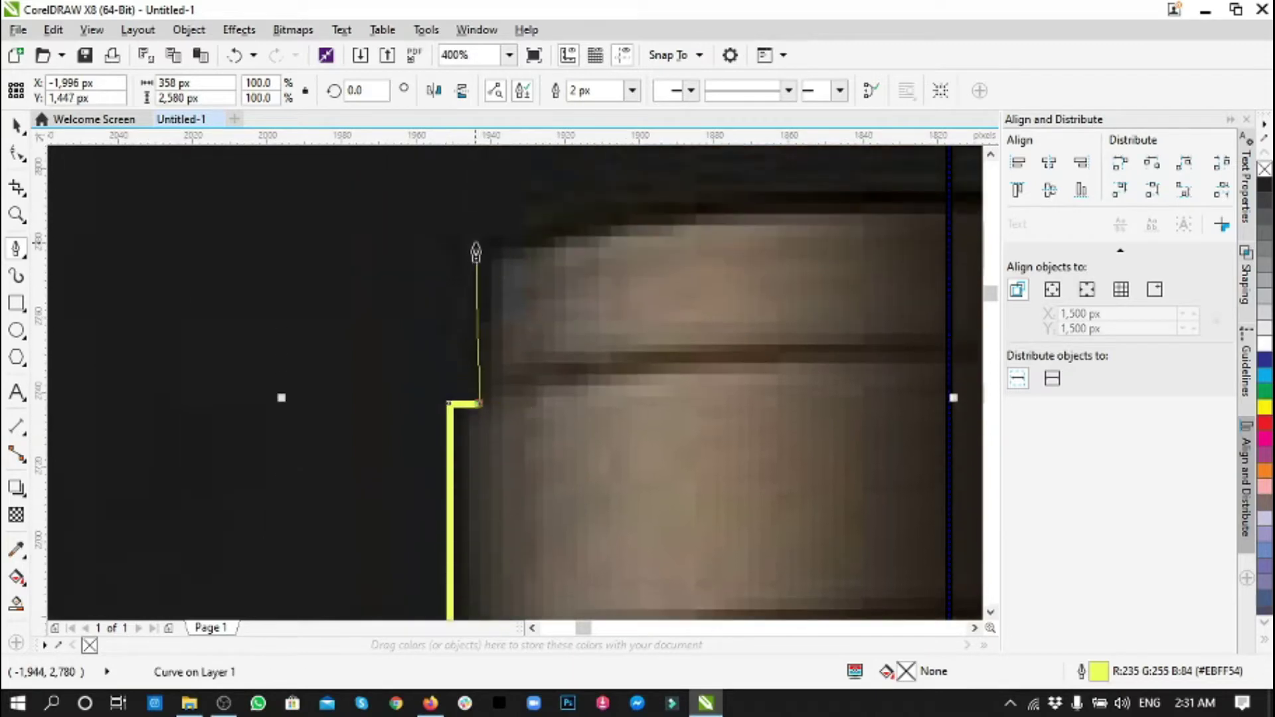
{"action": "scroll", "coordinate": [479, 250], "scroll_direction": "down", "scroll_amount": 2}
{"action": "scroll", "coordinate": [617, 218], "scroll_direction": "up", "scroll_amount": 2}
{"action": "left_click_drag", "start_coordinate": [620, 192], "coordinate": [948, 212]}
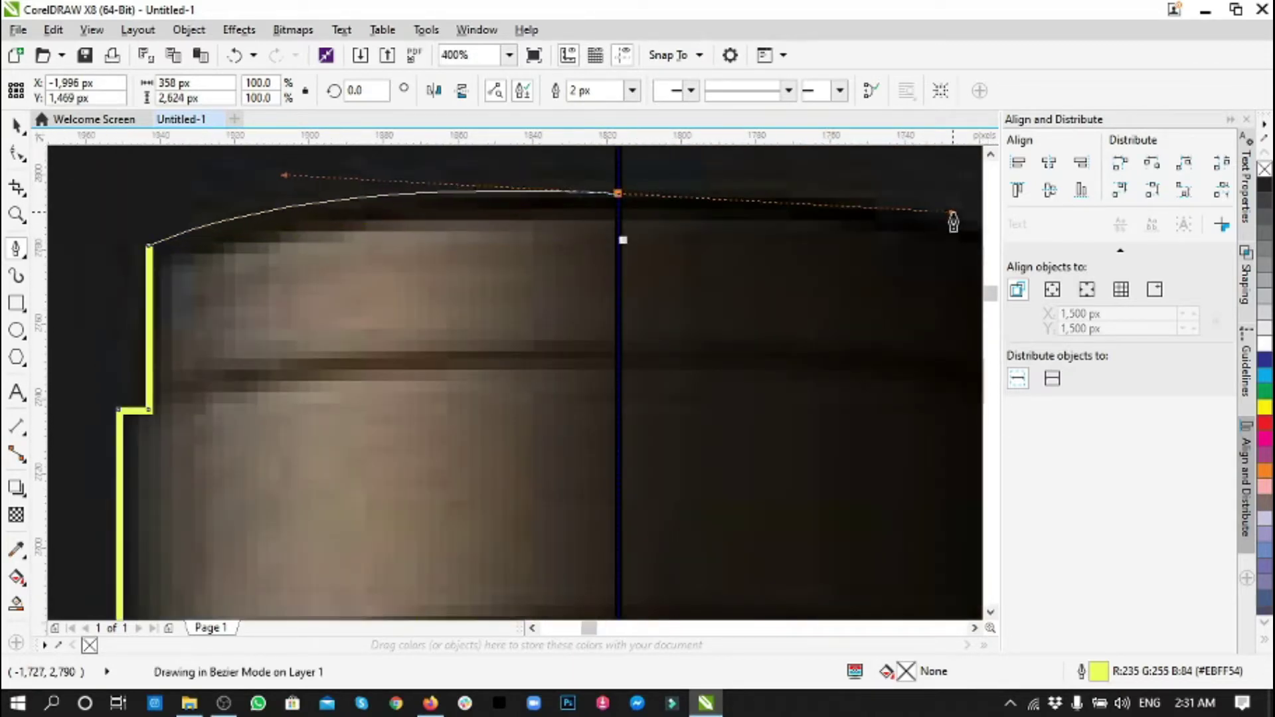
{"action": "scroll", "coordinate": [617, 277], "scroll_direction": "down", "scroll_amount": 1}
{"action": "scroll", "coordinate": [617, 284], "scroll_direction": "down", "scroll_amount": 1}
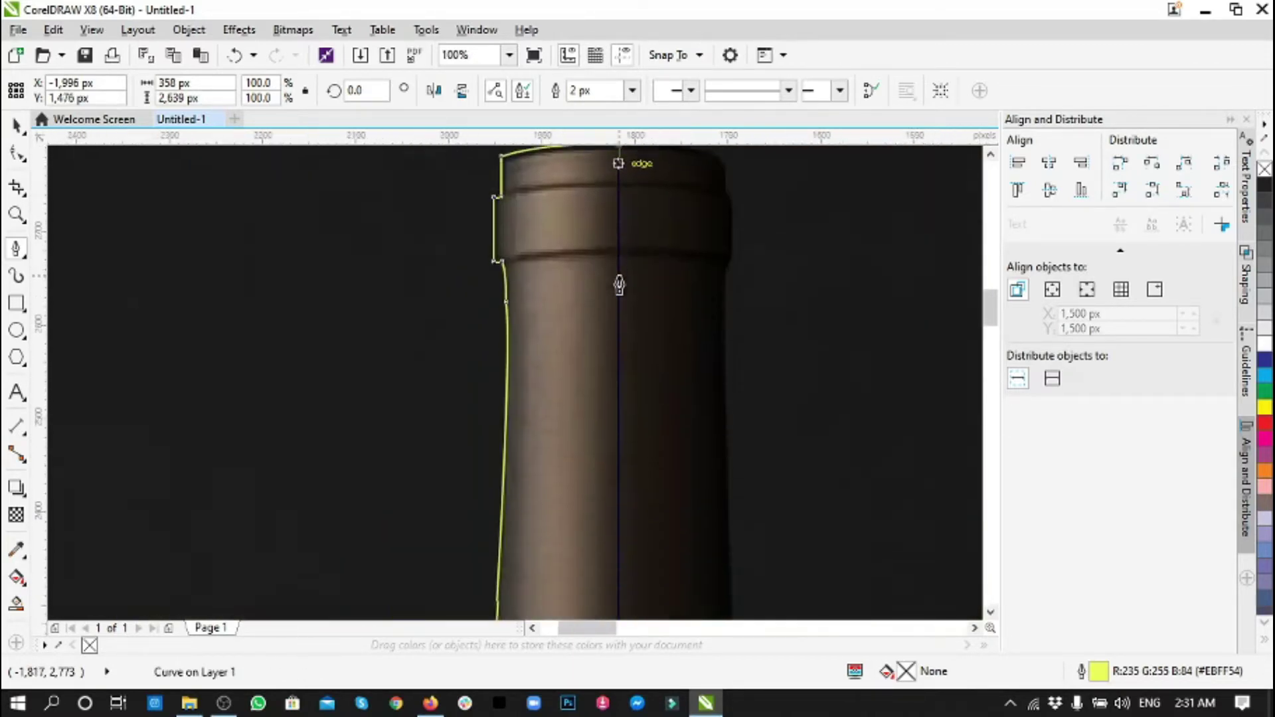
{"action": "scroll", "coordinate": [618, 284], "scroll_direction": "down", "scroll_amount": 2}
{"action": "scroll", "coordinate": [618, 282], "scroll_direction": "down", "scroll_amount": 1}
{"action": "scroll", "coordinate": [619, 272], "scroll_direction": "down", "scroll_amount": 1}
{"action": "scroll", "coordinate": [620, 284], "scroll_direction": "down", "scroll_amount": 2}
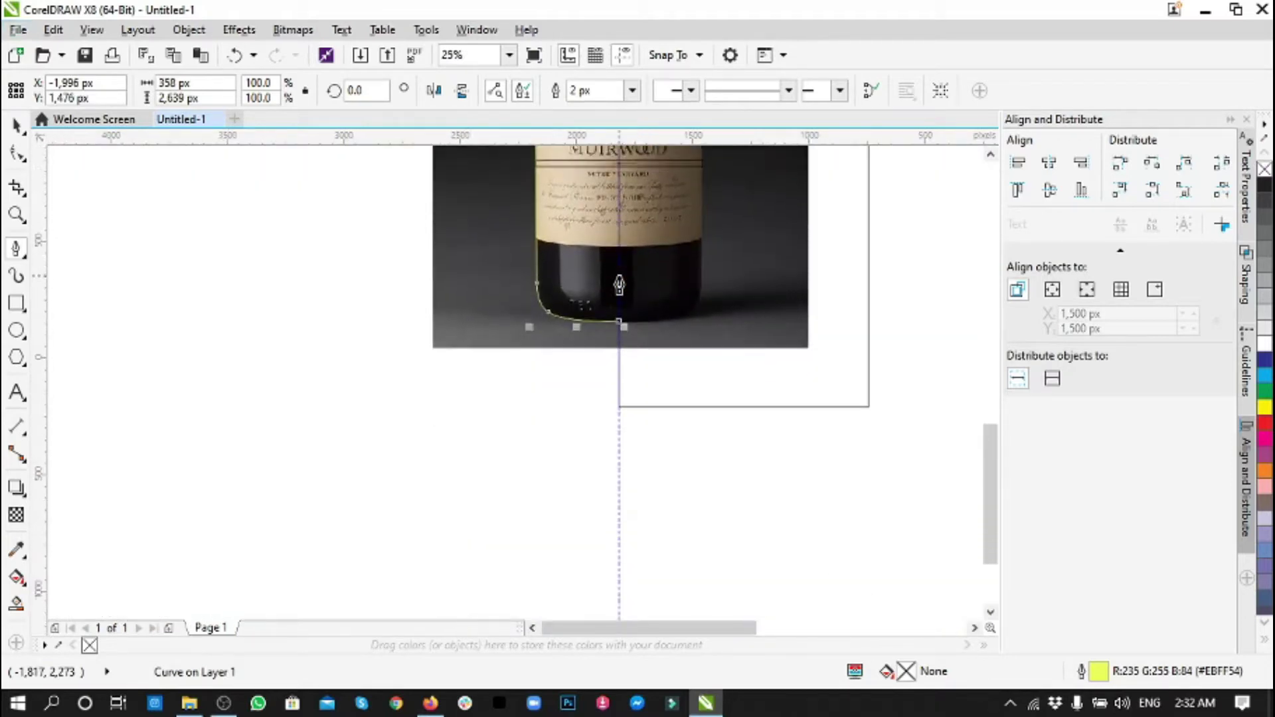
{"action": "scroll", "coordinate": [620, 279], "scroll_direction": "up", "scroll_amount": 3}
{"action": "scroll", "coordinate": [622, 457], "scroll_direction": "down", "scroll_amount": 1}
- End the trace at the base centre and delete three redundant nodes on the neck and near the base
{"action": "scroll", "coordinate": [674, 515], "scroll_direction": "down", "scroll_amount": 4}
{"action": "left_click", "coordinate": [16, 154]}
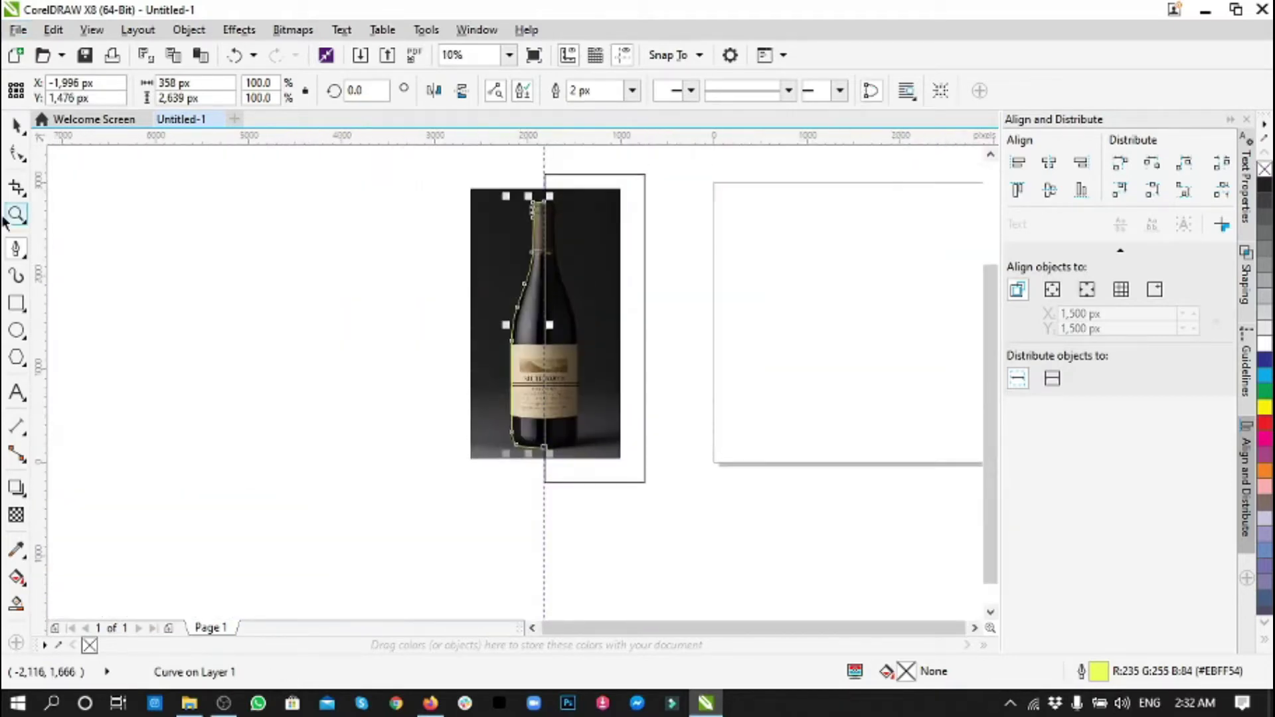
{"action": "scroll", "coordinate": [524, 279], "scroll_direction": "up", "scroll_amount": 2}
{"action": "double_click", "coordinate": [528, 330]}
{"action": "scroll", "coordinate": [541, 256], "scroll_direction": "up", "scroll_amount": 2}
{"action": "scroll", "coordinate": [584, 270], "scroll_direction": "up", "scroll_amount": 2}
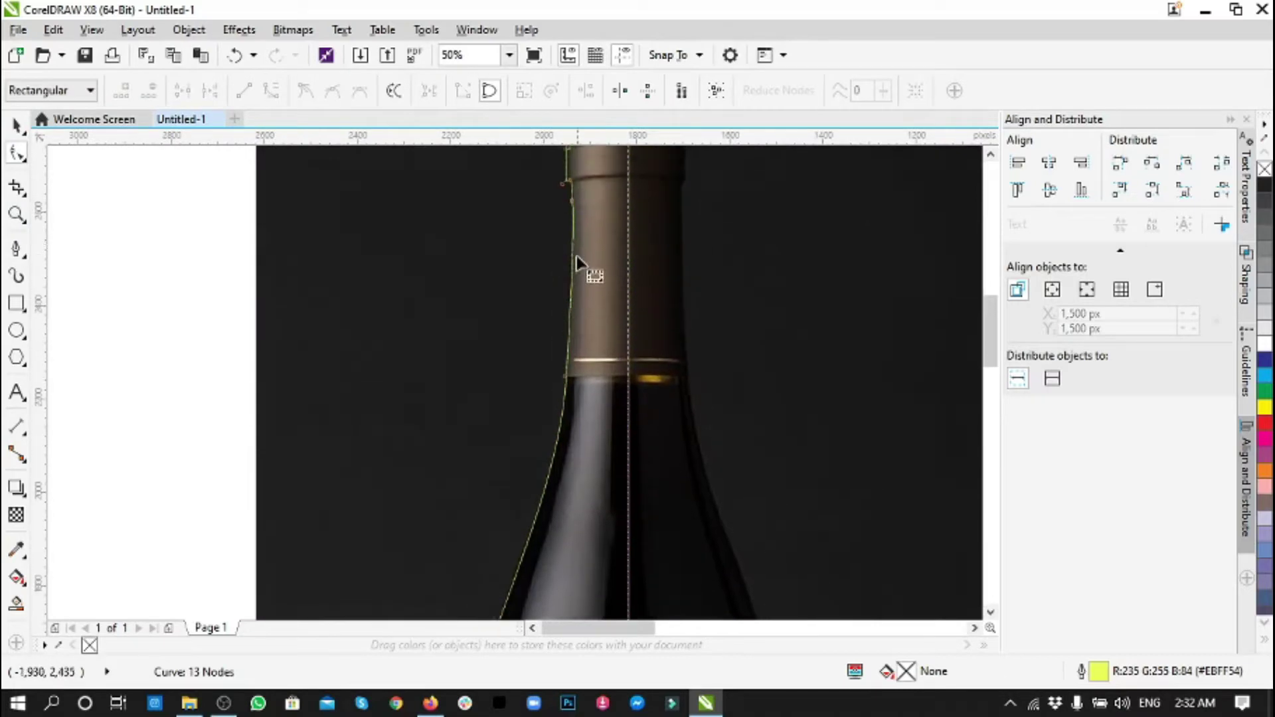
{"action": "scroll", "coordinate": [561, 513], "scroll_direction": "up", "scroll_amount": 1}
{"action": "scroll", "coordinate": [532, 313], "scroll_direction": "down", "scroll_amount": 1}
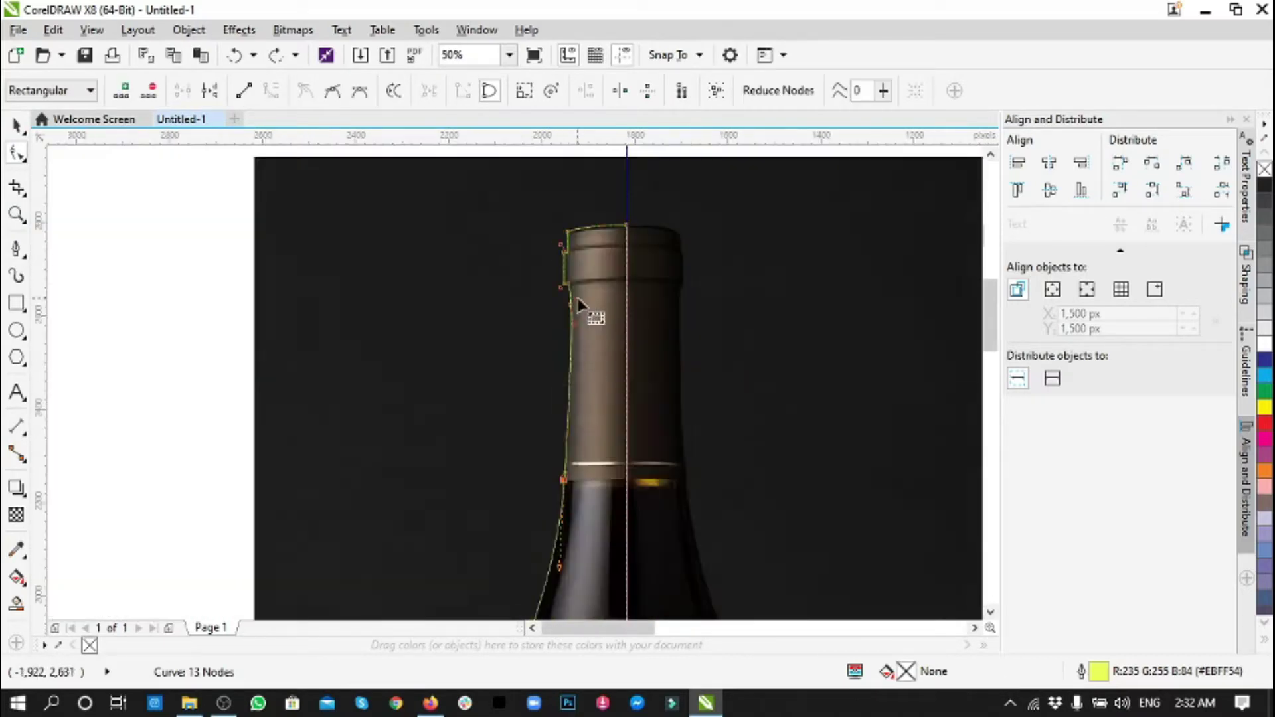
{"action": "scroll", "coordinate": [541, 342], "scroll_direction": "up", "scroll_amount": 3}
{"action": "double_click", "coordinate": [541, 343]}
{"action": "scroll", "coordinate": [588, 490], "scroll_direction": "down", "scroll_amount": 3}
{"action": "scroll", "coordinate": [549, 473], "scroll_direction": "down", "scroll_amount": 2}
{"action": "scroll", "coordinate": [478, 495], "scroll_direction": "down", "scroll_amount": 2}
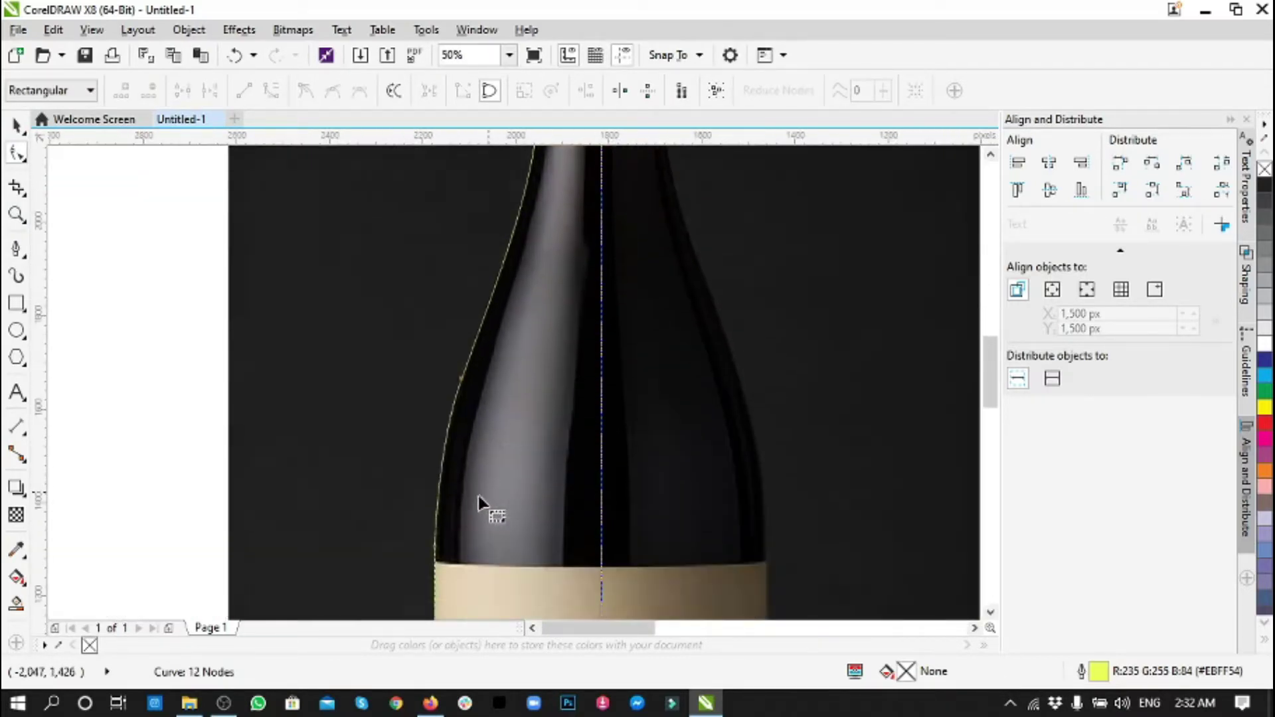
{"action": "scroll", "coordinate": [449, 539], "scroll_direction": "down", "scroll_amount": 2}
{"action": "scroll", "coordinate": [451, 543], "scroll_direction": "down", "scroll_amount": 2}
{"action": "scroll", "coordinate": [451, 543], "scroll_direction": "up", "scroll_amount": 3}
{"action": "double_click", "coordinate": [464, 546]}
{"action": "scroll", "coordinate": [462, 525], "scroll_direction": "down", "scroll_amount": 2}
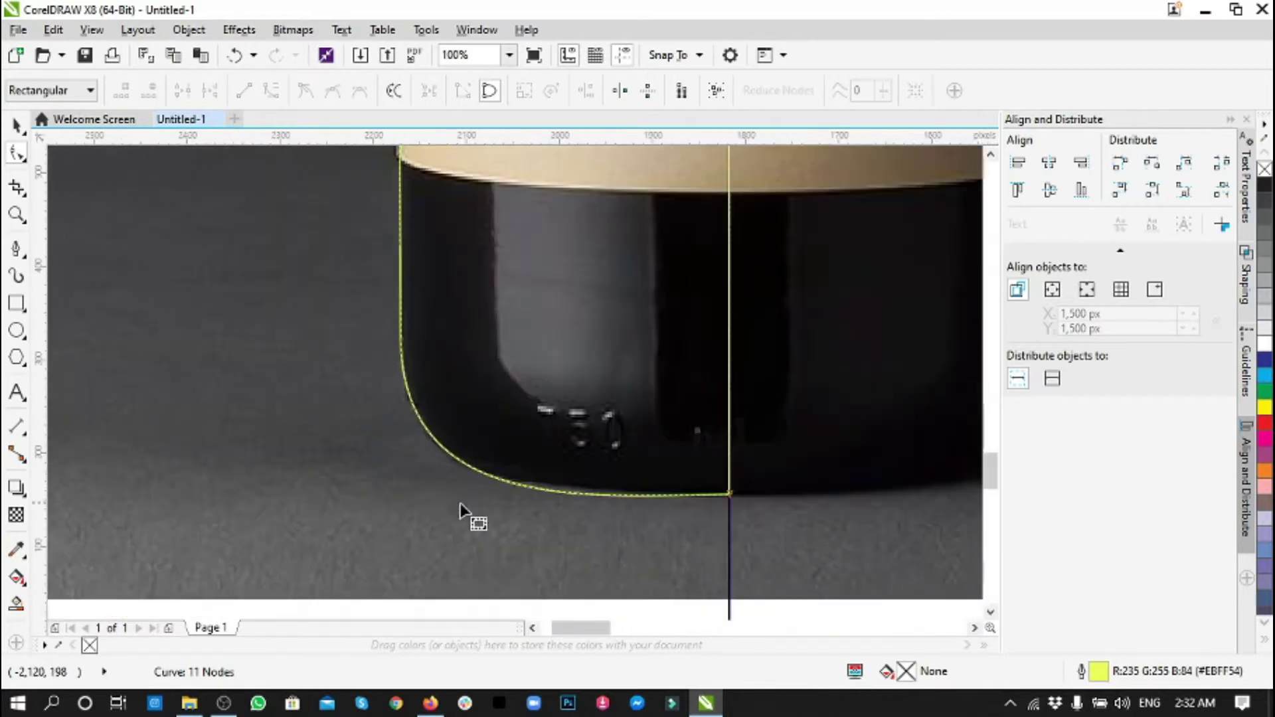
{"action": "scroll", "coordinate": [606, 499], "scroll_direction": "up", "scroll_amount": 3}
{"action": "scroll", "coordinate": [456, 432], "scroll_direction": "down", "scroll_amount": 3}
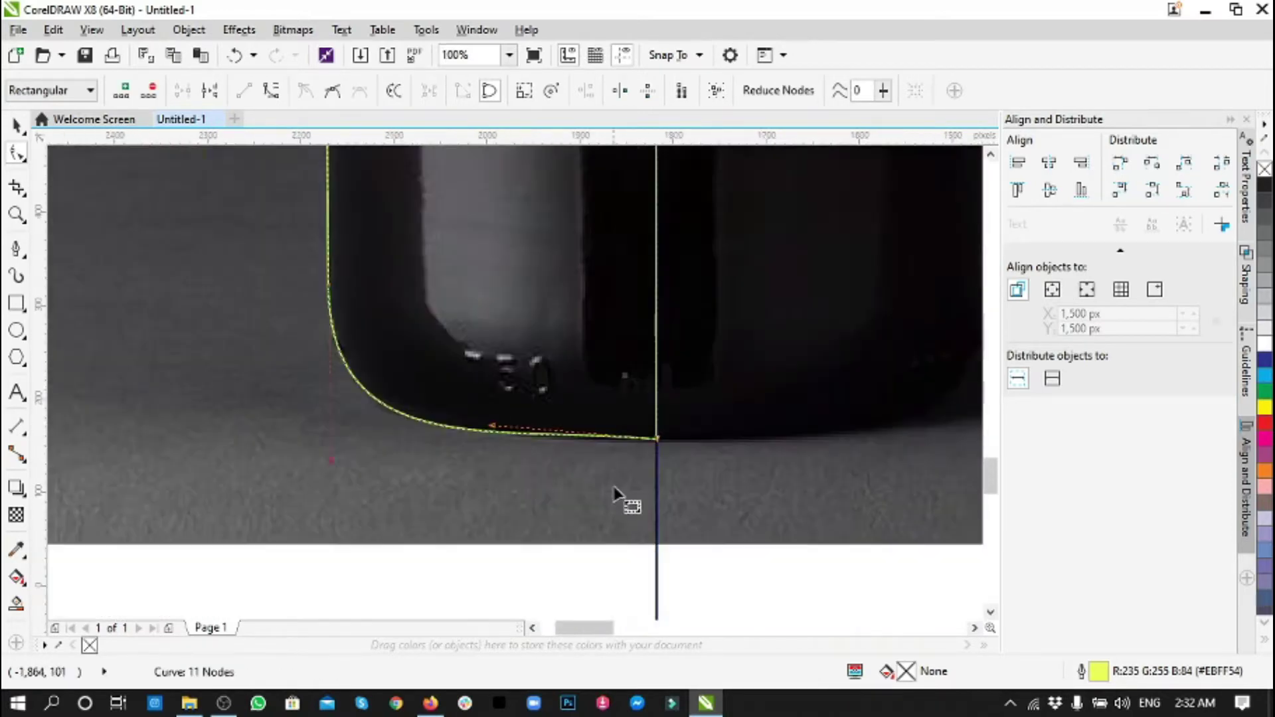
{"action": "scroll", "coordinate": [620, 501], "scroll_direction": "up", "scroll_amount": 3}
- Reshape the base curve to hug the bottle's rounded bottom, undoing the last node edit
{"action": "left_click_drag", "start_coordinate": [136, 391], "coordinate": [407, 464]}
{"action": "scroll", "coordinate": [407, 464], "scroll_direction": "down", "scroll_amount": 3}
{"action": "scroll", "coordinate": [499, 478], "scroll_direction": "up", "scroll_amount": 3}
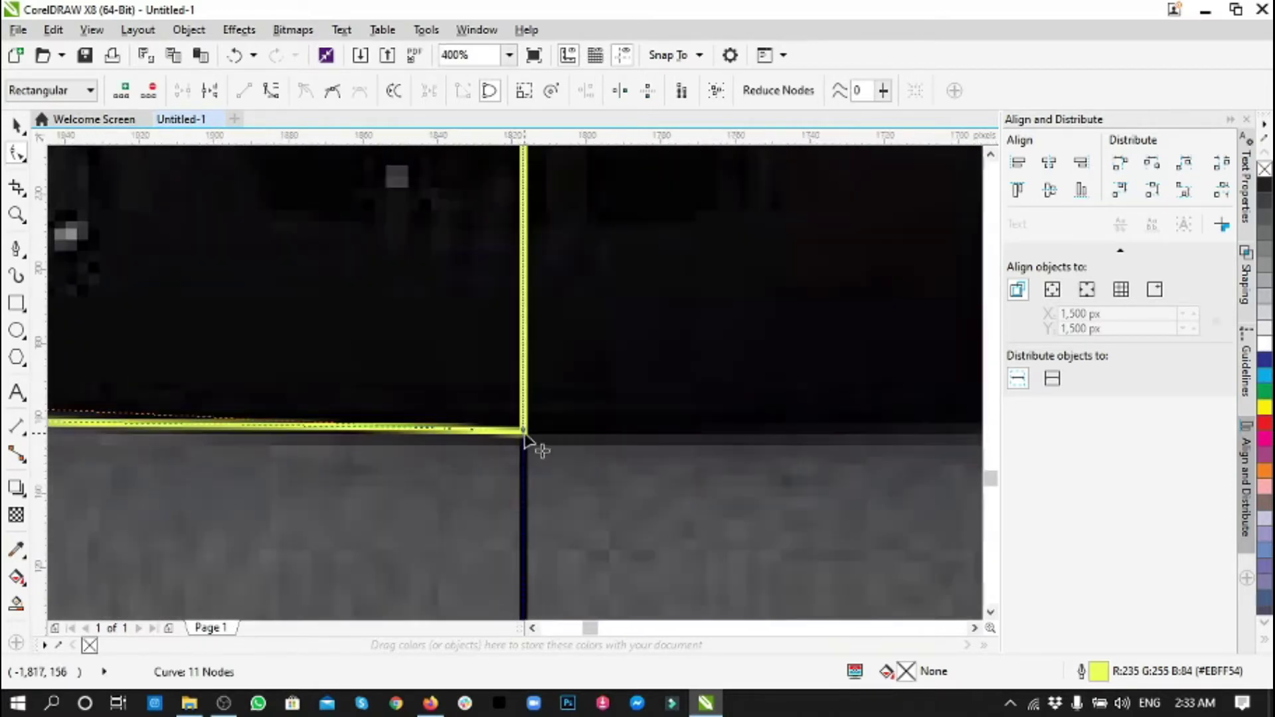
{"action": "scroll", "coordinate": [525, 431], "scroll_direction": "down", "scroll_amount": 1}
{"action": "mouse_move", "coordinate": [191, 432]}
{"action": "left_mouse_down"}
{"action": "mouse_move", "coordinate": [174, 407]}
{"action": "mouse_move", "coordinate": [356, 433]}
{"action": "left_mouse_up"}
{"action": "scroll", "coordinate": [199, 438], "scroll_direction": "left", "scroll_amount": 5}
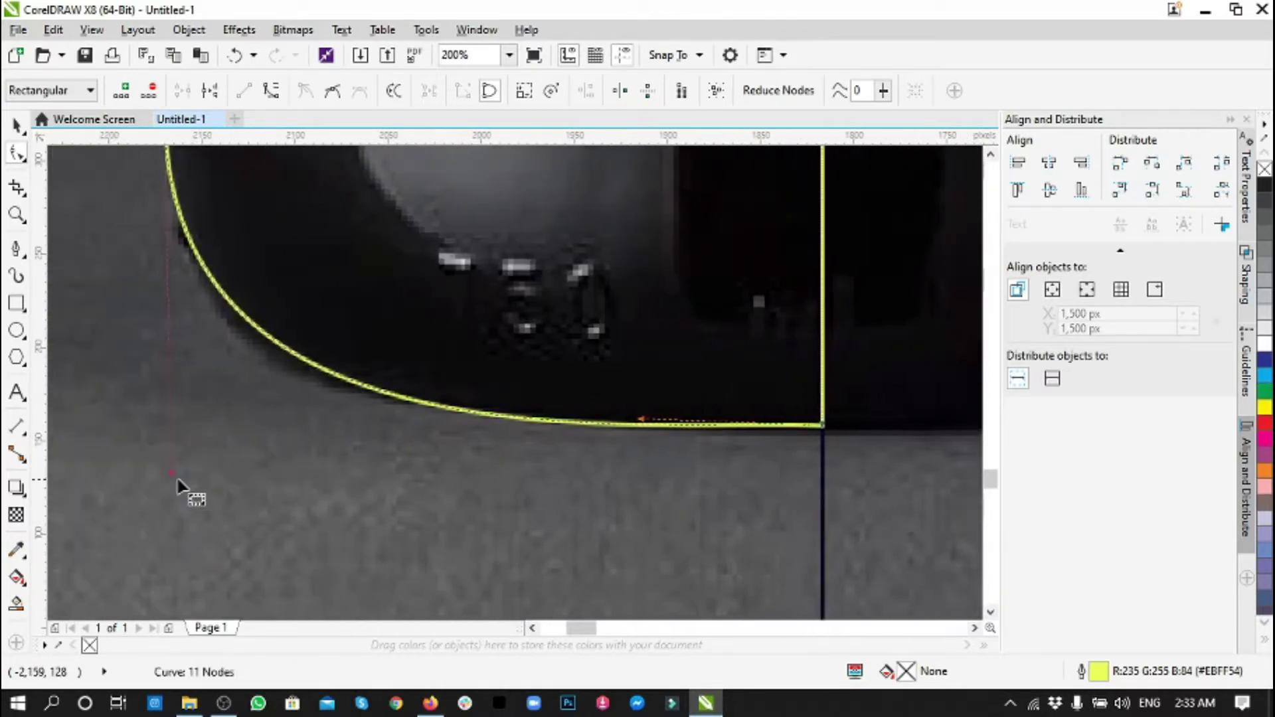
{"action": "left_click_drag", "start_coordinate": [185, 493], "coordinate": [141, 504]}
{"action": "left_click_drag", "start_coordinate": [640, 418], "coordinate": [611, 407]}
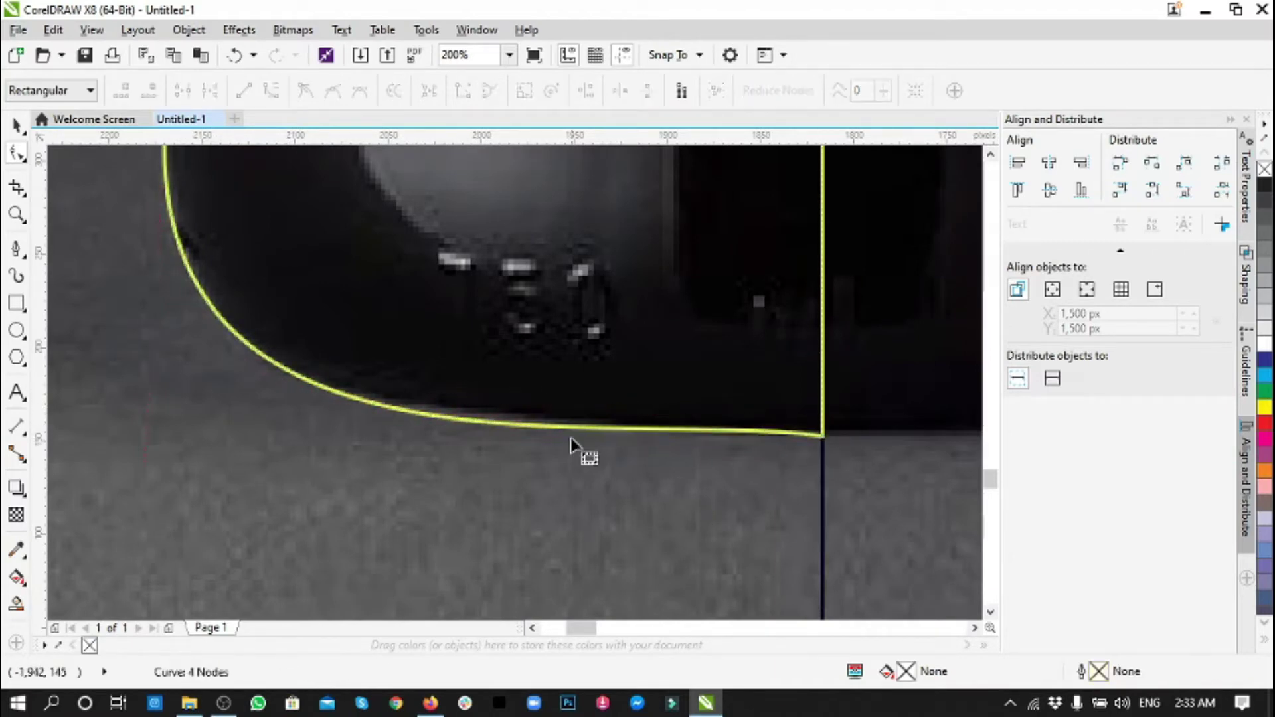
{"action": "scroll", "coordinate": [575, 447], "scroll_direction": "down", "scroll_amount": 2}
{"action": "key", "text": "ctrl+z"}
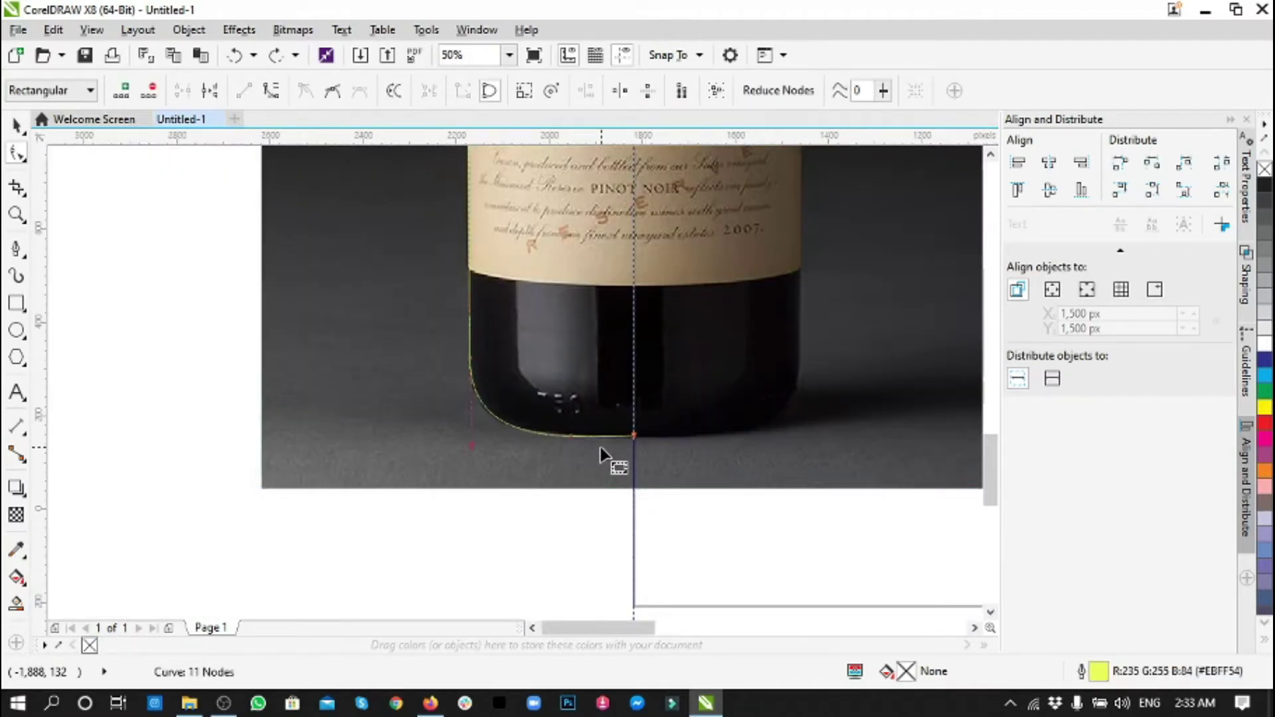
{"action": "scroll", "coordinate": [549, 475], "scroll_direction": "right", "scroll_amount": 1}
{"action": "key", "text": "space"}
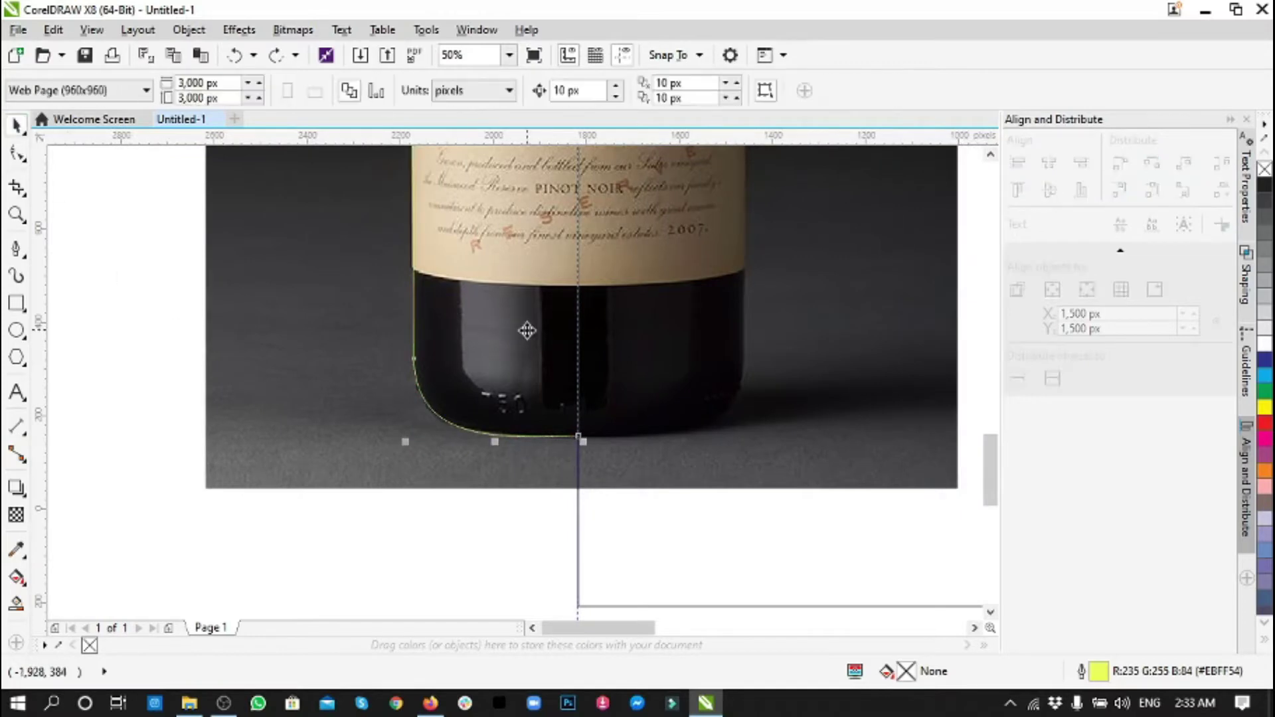
{"action": "scroll", "coordinate": [512, 336], "scroll_direction": "down", "scroll_amount": 4}
- Mirror the half trace horizontally into the right half and select both halves
{"action": "left_click", "coordinate": [435, 91]}
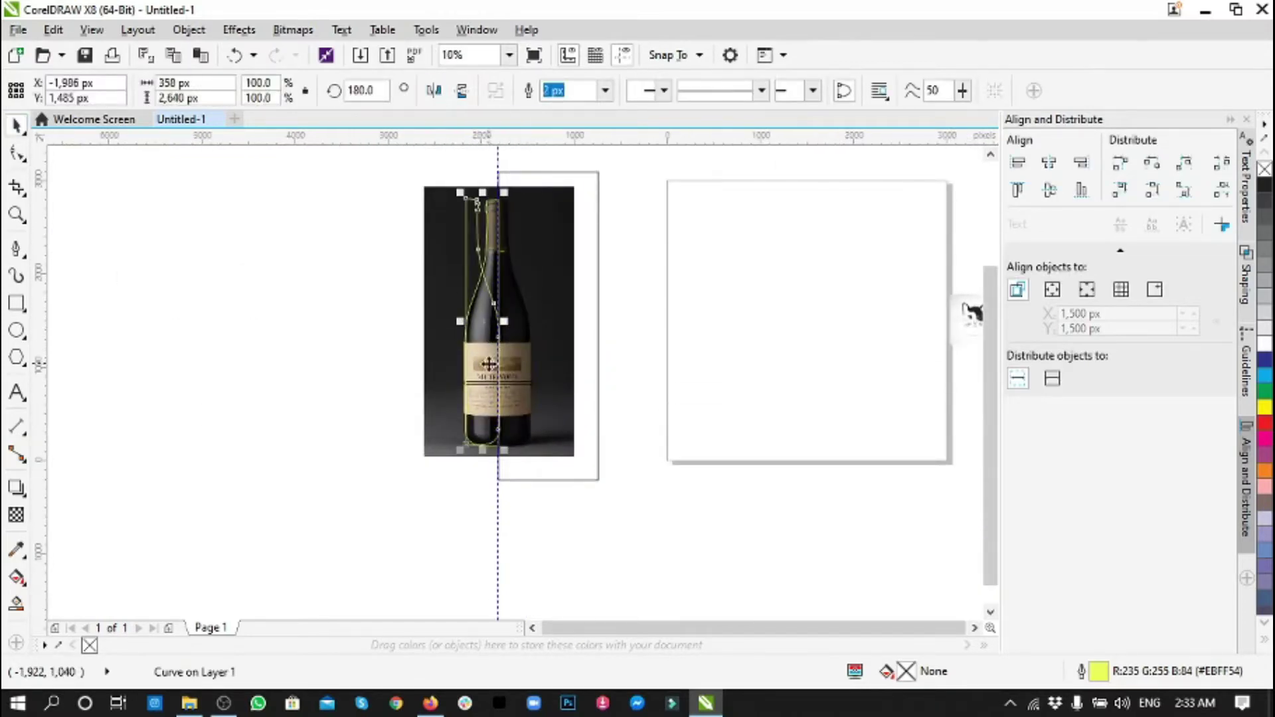
{"action": "scroll", "coordinate": [499, 424], "scroll_direction": "up", "scroll_amount": 4}
{"action": "left_click", "coordinate": [499, 424], "text": "shift"}
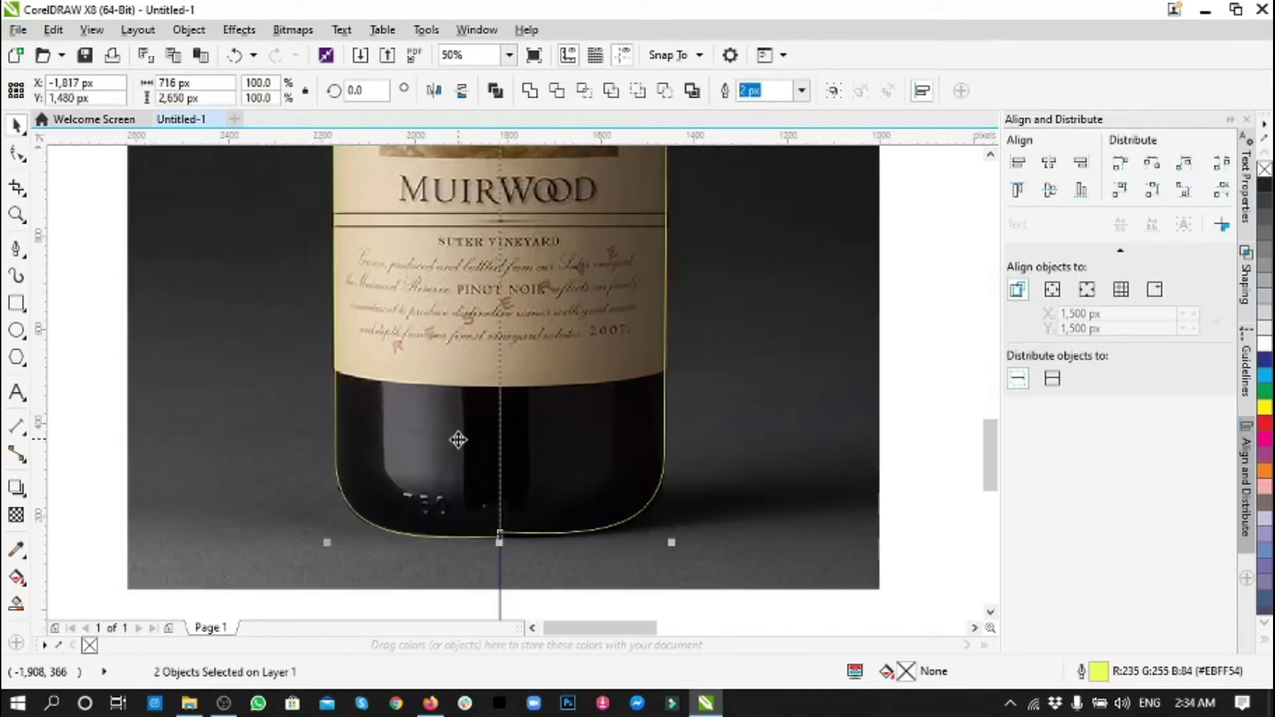
{"action": "scroll", "coordinate": [499, 425], "scroll_direction": "up", "scroll_amount": 1}
{"action": "scroll", "coordinate": [499, 439], "scroll_direction": "up", "scroll_amount": 4}
{"action": "scroll", "coordinate": [500, 453], "scroll_direction": "up", "scroll_amount": 4}
{"action": "scroll", "coordinate": [500, 451], "scroll_direction": "up", "scroll_amount": 4}
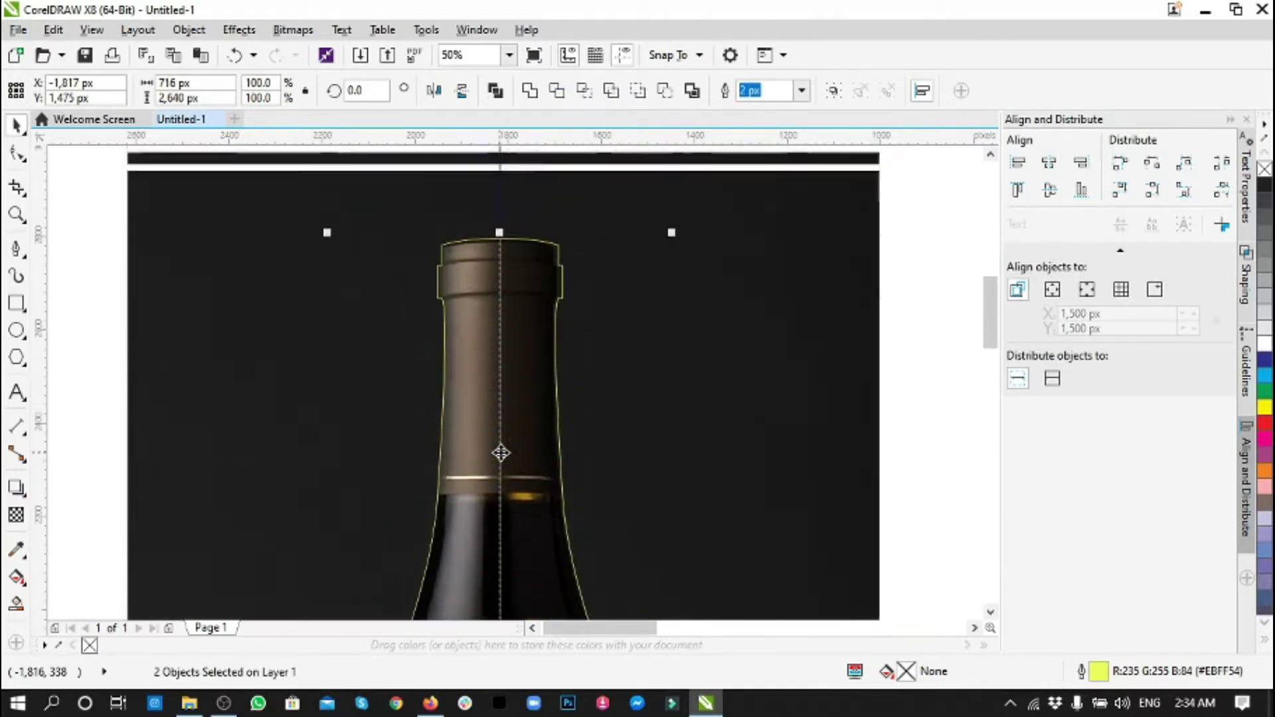
{"action": "scroll", "coordinate": [478, 373], "scroll_direction": "up", "scroll_amount": 2}
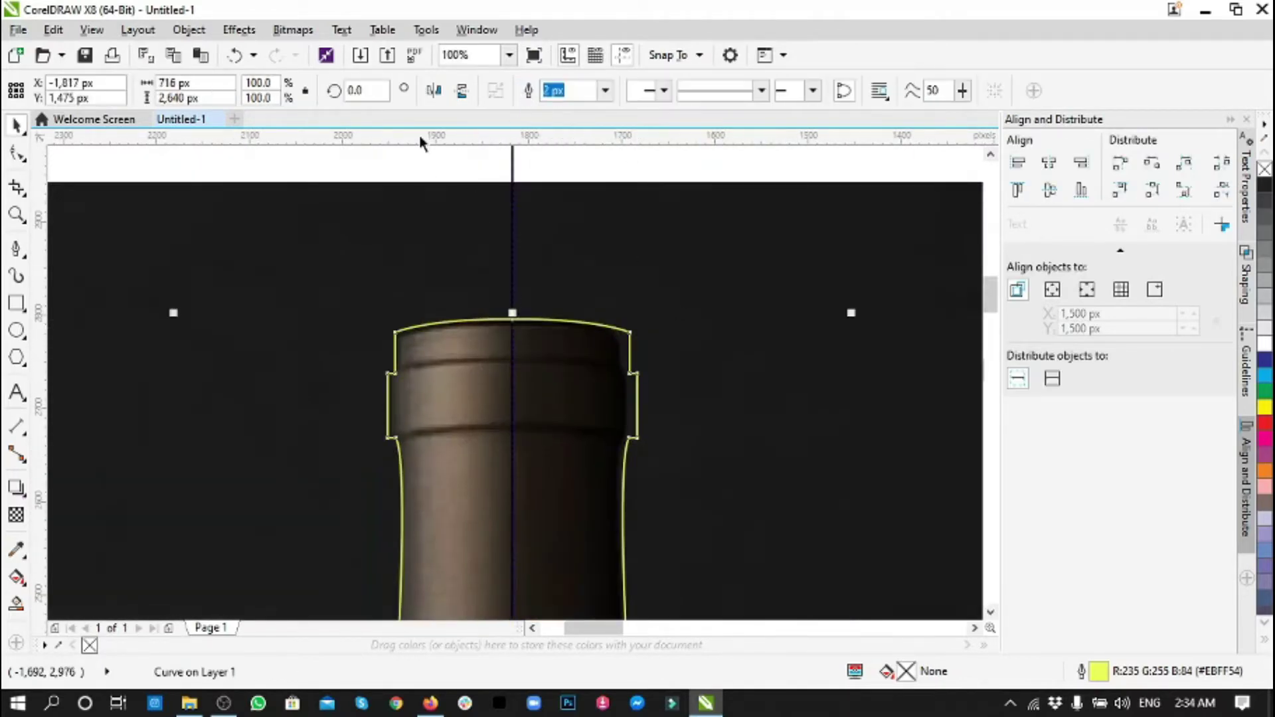
- Drag the vertical centre guideline off the bottle to the right
{"action": "left_click_drag", "start_coordinate": [515, 279], "coordinate": [754, 279]}
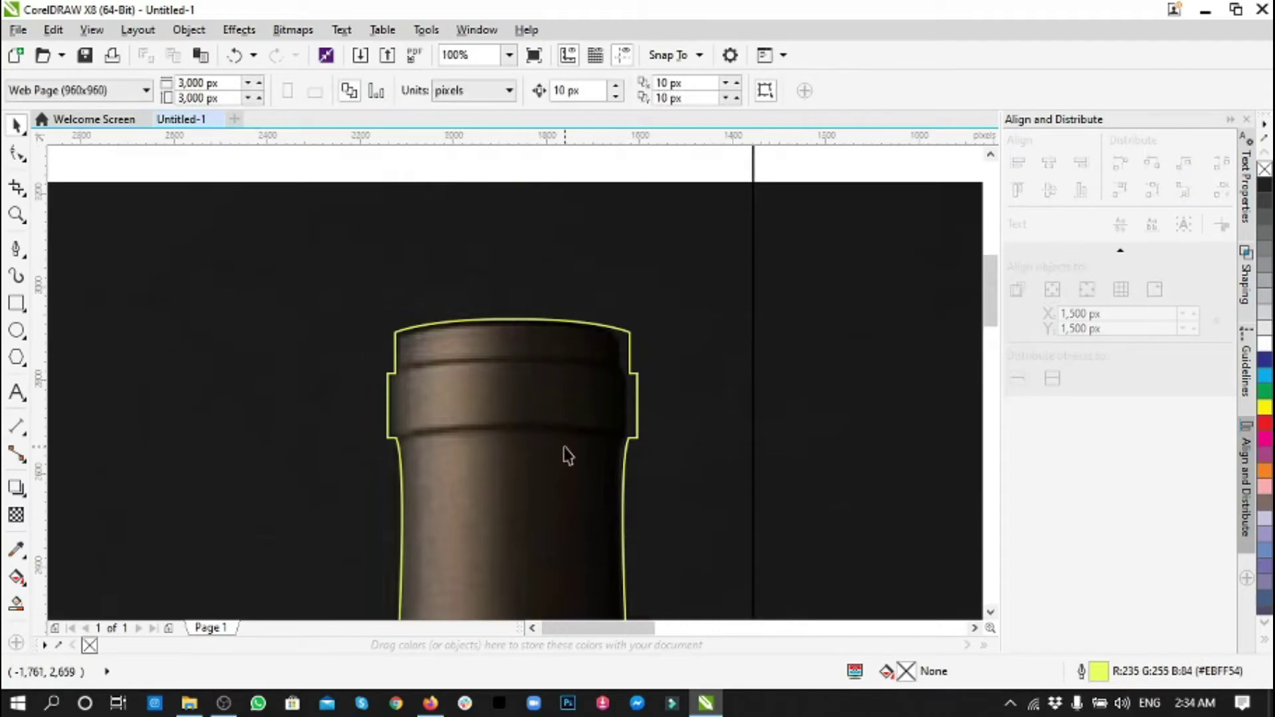
{"action": "scroll", "coordinate": [564, 449], "scroll_direction": "down", "scroll_amount": 4}
{"action": "scroll", "coordinate": [564, 447], "scroll_direction": "down", "scroll_amount": 4}
{"action": "scroll", "coordinate": [564, 446], "scroll_direction": "down", "scroll_amount": 2}
- Combine the two halves into one curve and join the meeting nodes at the base centre
{"action": "scroll", "coordinate": [554, 610], "scroll_direction": "up", "scroll_amount": 3}
{"action": "left_click", "coordinate": [535, 456]}
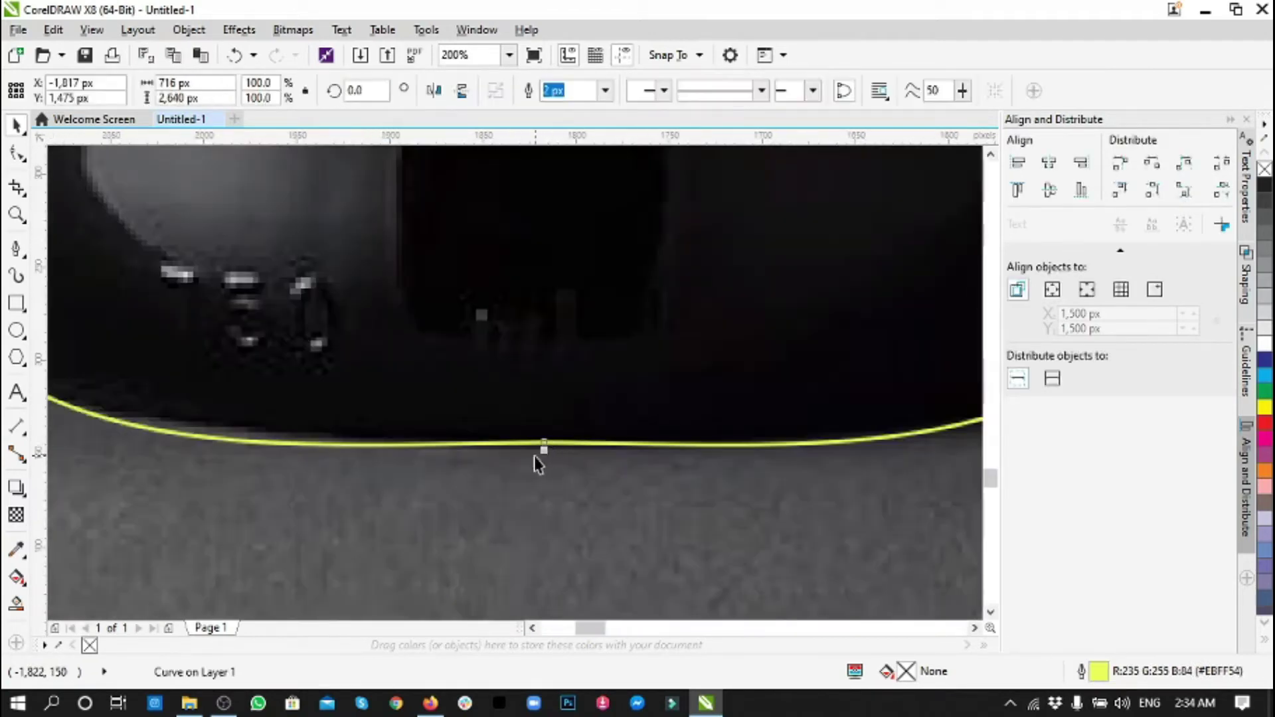
{"action": "key", "text": "F10"}
{"action": "left_click", "coordinate": [274, 446]}
{"action": "left_click_drag", "start_coordinate": [274, 452], "coordinate": [817, 463]}
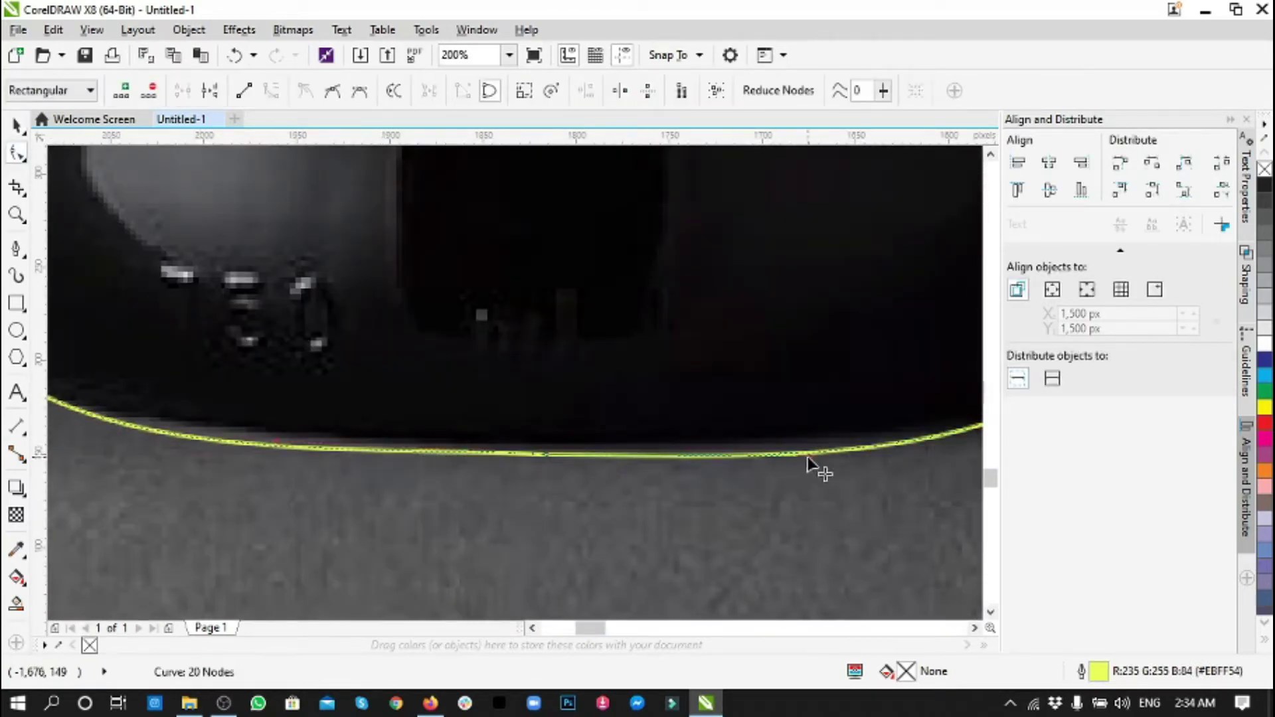
{"action": "key", "text": "Delete"}
{"action": "scroll", "coordinate": [632, 516], "scroll_direction": "down", "scroll_amount": 2}
{"action": "scroll", "coordinate": [634, 488], "scroll_direction": "up", "scroll_amount": 2}
{"action": "scroll", "coordinate": [638, 425], "scroll_direction": "up", "scroll_amount": 3}
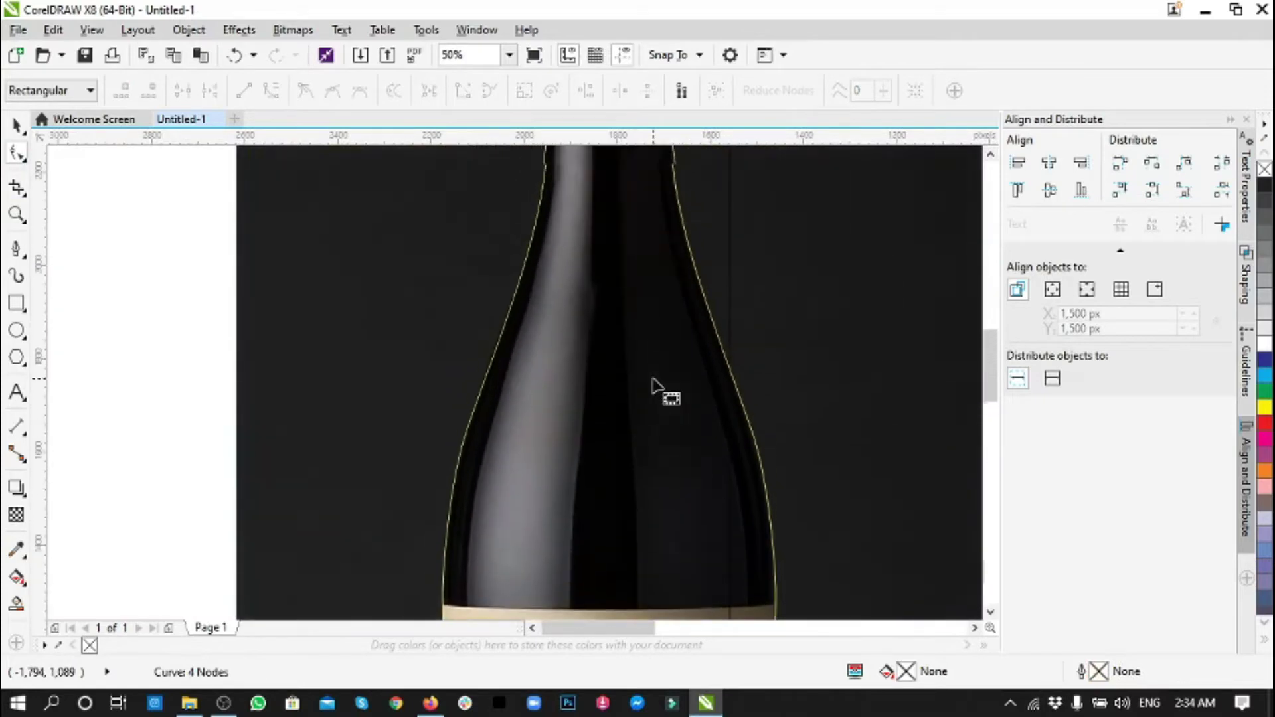
{"action": "scroll", "coordinate": [658, 390], "scroll_direction": "up", "scroll_amount": 2}
{"action": "scroll", "coordinate": [661, 390], "scroll_direction": "up", "scroll_amount": 1}
- Draw a gently curved Bezier line across the neck's lip from left to right corner
{"action": "key", "text": "F5"}
{"action": "scroll", "coordinate": [635, 224], "scroll_direction": "up", "scroll_amount": 2}
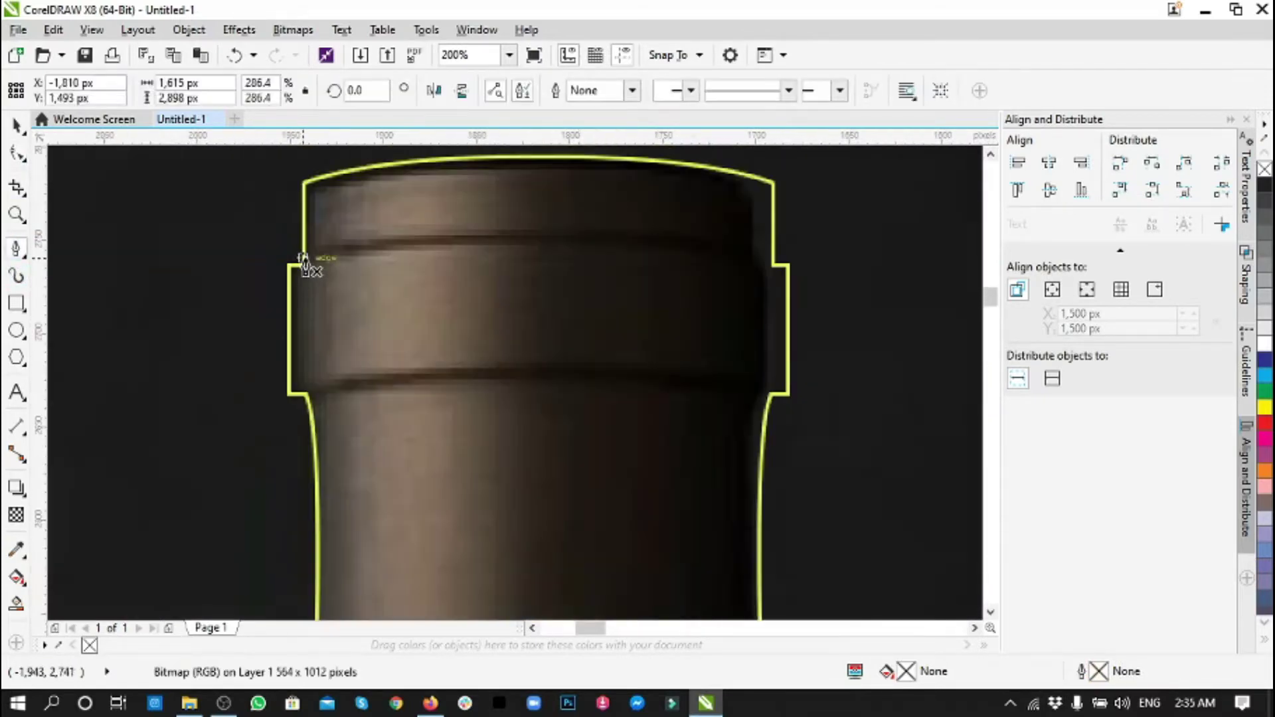
{"action": "left_click", "coordinate": [305, 260]}
{"action": "left_click_drag", "start_coordinate": [771, 263], "coordinate": [929, 309]}
{"action": "scroll", "coordinate": [744, 259], "scroll_direction": "up", "scroll_amount": 1}
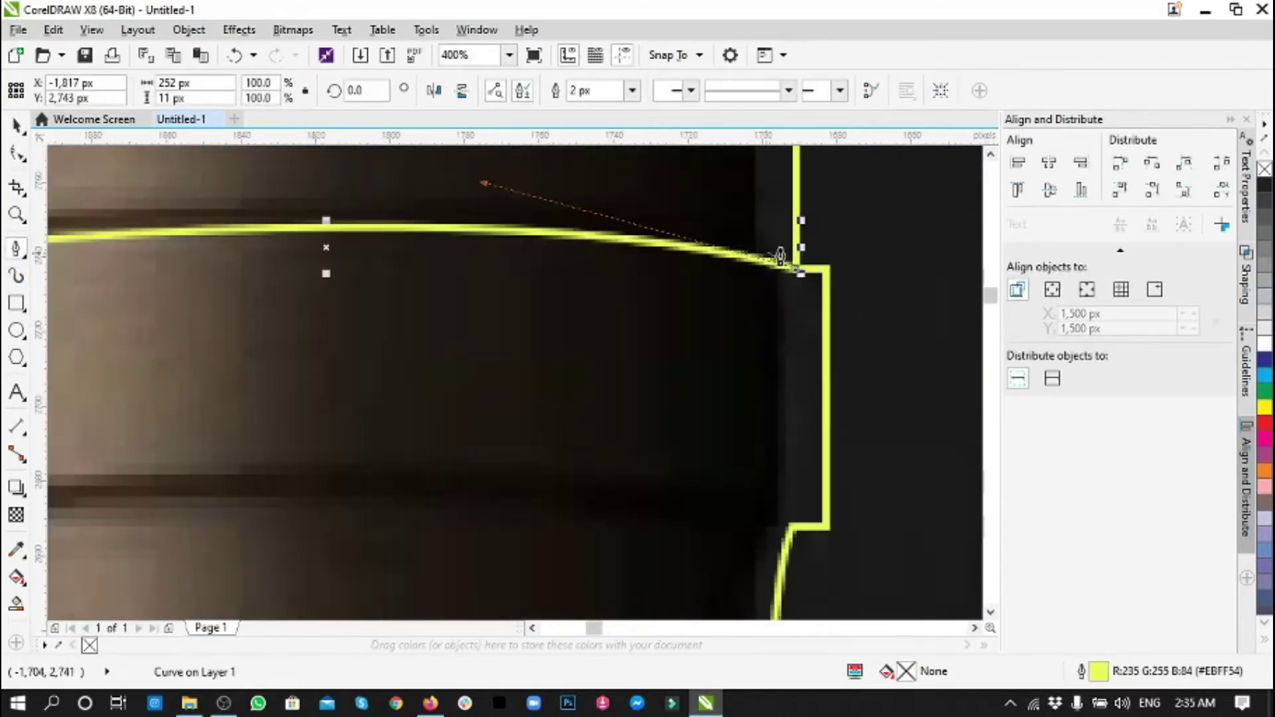
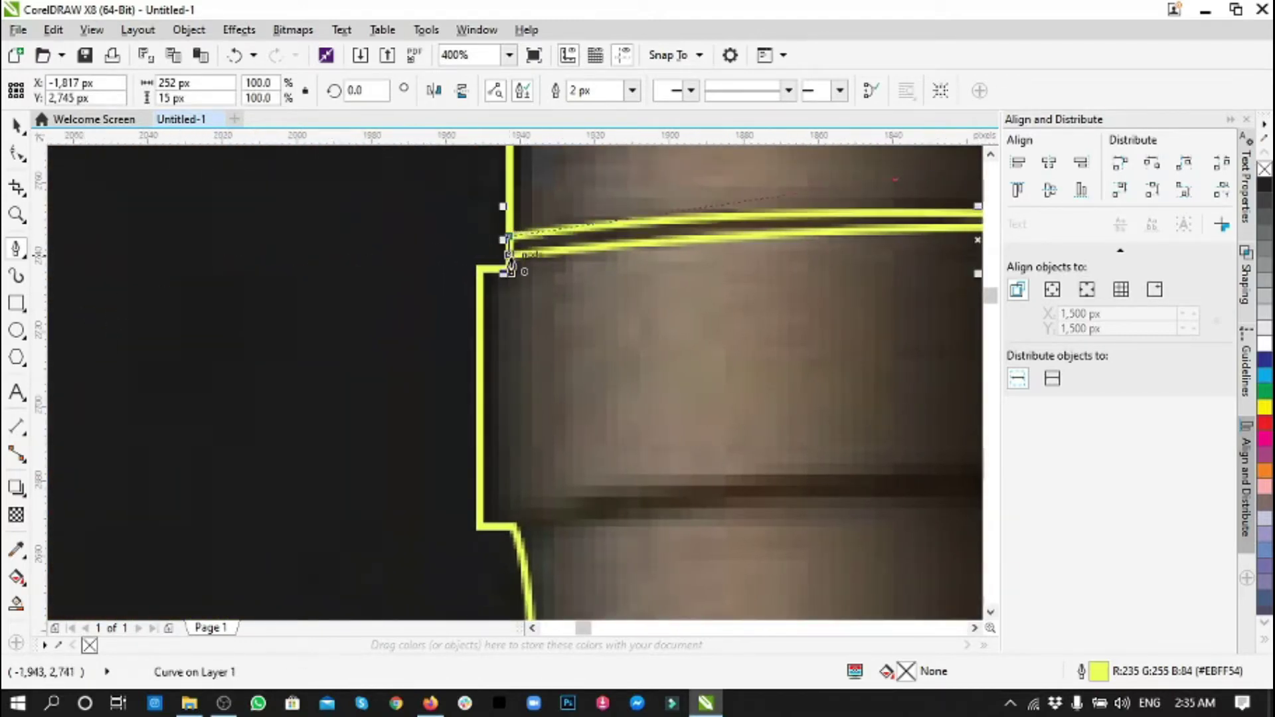
- Trace a Bezier curve along the cap's lower rim
{"action": "scroll", "coordinate": [649, 321], "scroll_direction": "down", "scroll_amount": 2}
{"action": "scroll", "coordinate": [731, 279], "scroll_direction": "up", "scroll_amount": 2}
{"action": "scroll", "coordinate": [595, 396], "scroll_direction": "down", "scroll_amount": 1}
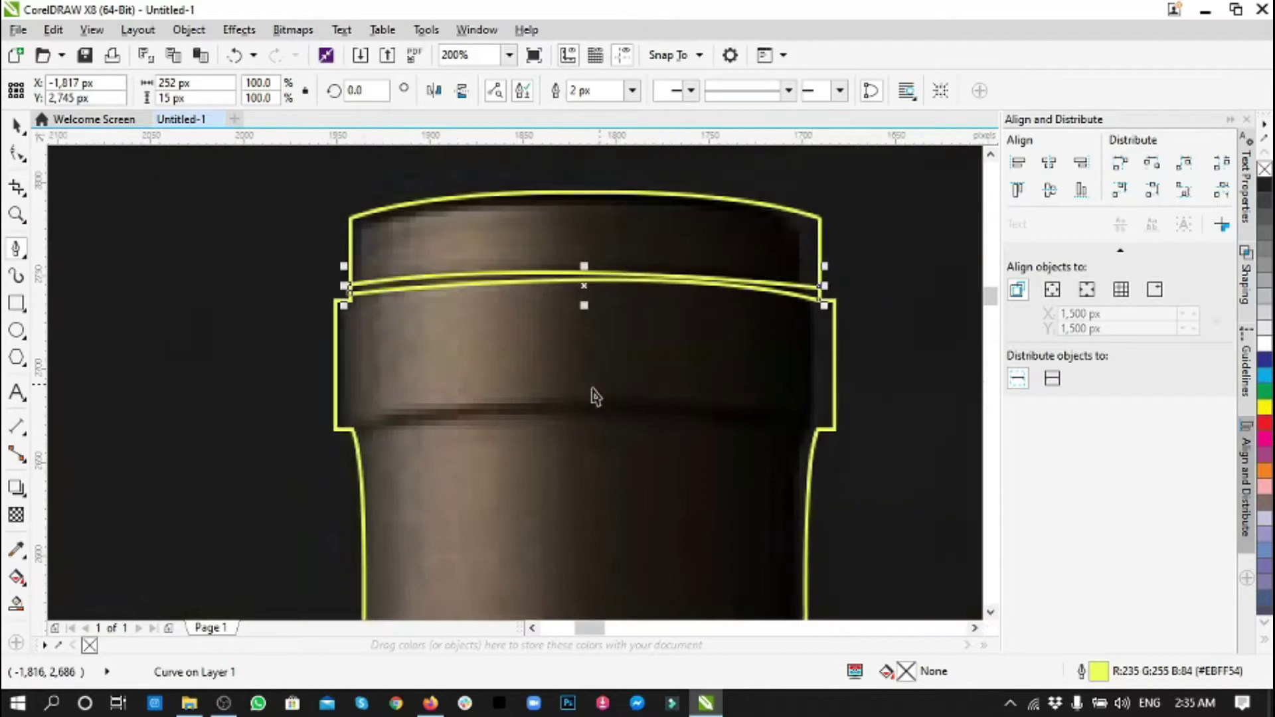
{"action": "left_click", "coordinate": [354, 435]}
{"action": "left_click_drag", "start_coordinate": [704, 439], "coordinate": [954, 495]}
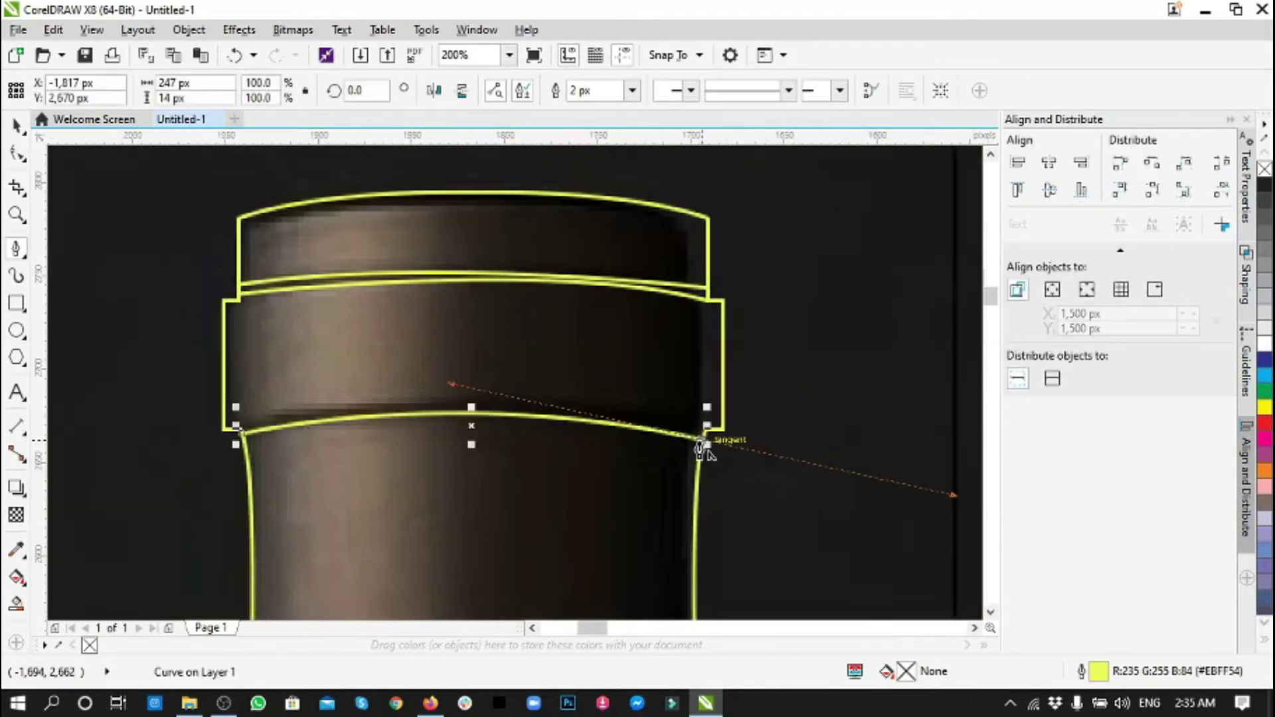
{"action": "scroll", "coordinate": [655, 440], "scroll_direction": "up", "scroll_amount": 2}
{"action": "scroll", "coordinate": [705, 425], "scroll_direction": "down", "scroll_amount": 1}
{"action": "scroll", "coordinate": [604, 436], "scroll_direction": "left", "scroll_amount": 2}
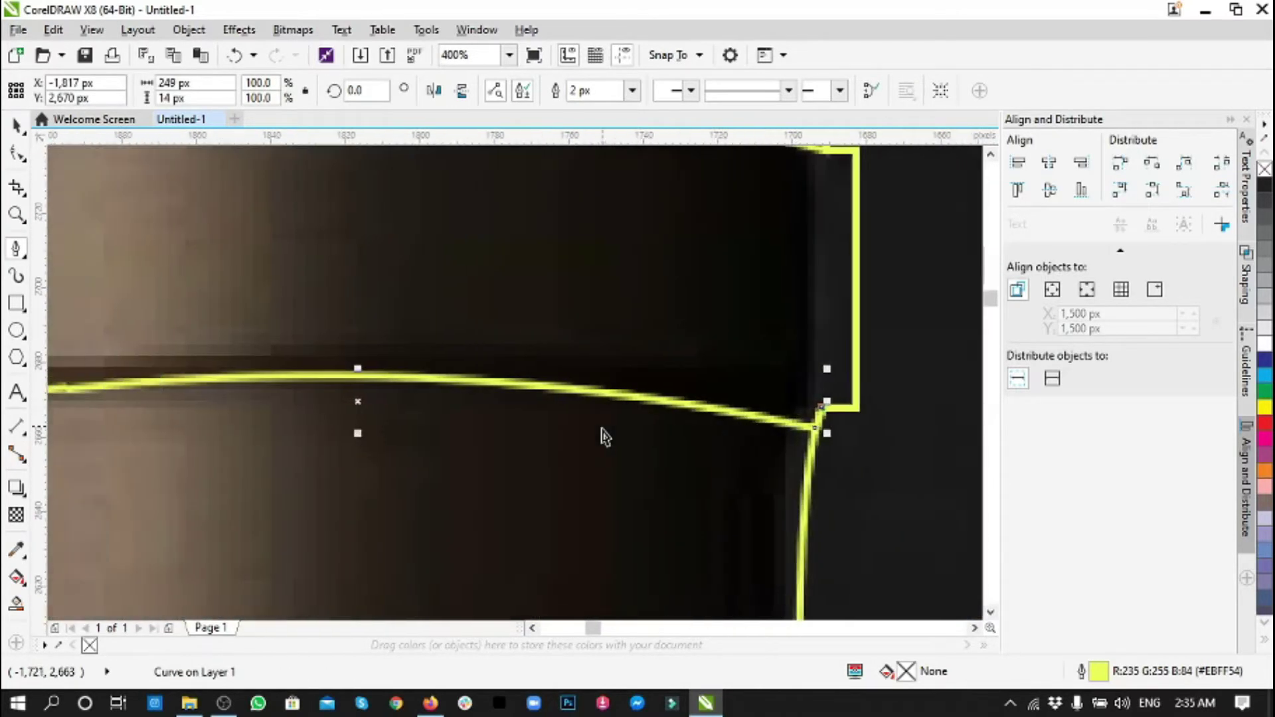
{"action": "scroll", "coordinate": [241, 371], "scroll_direction": "left", "scroll_amount": 4}
{"action": "scroll", "coordinate": [240, 371], "scroll_direction": "down", "scroll_amount": 1}
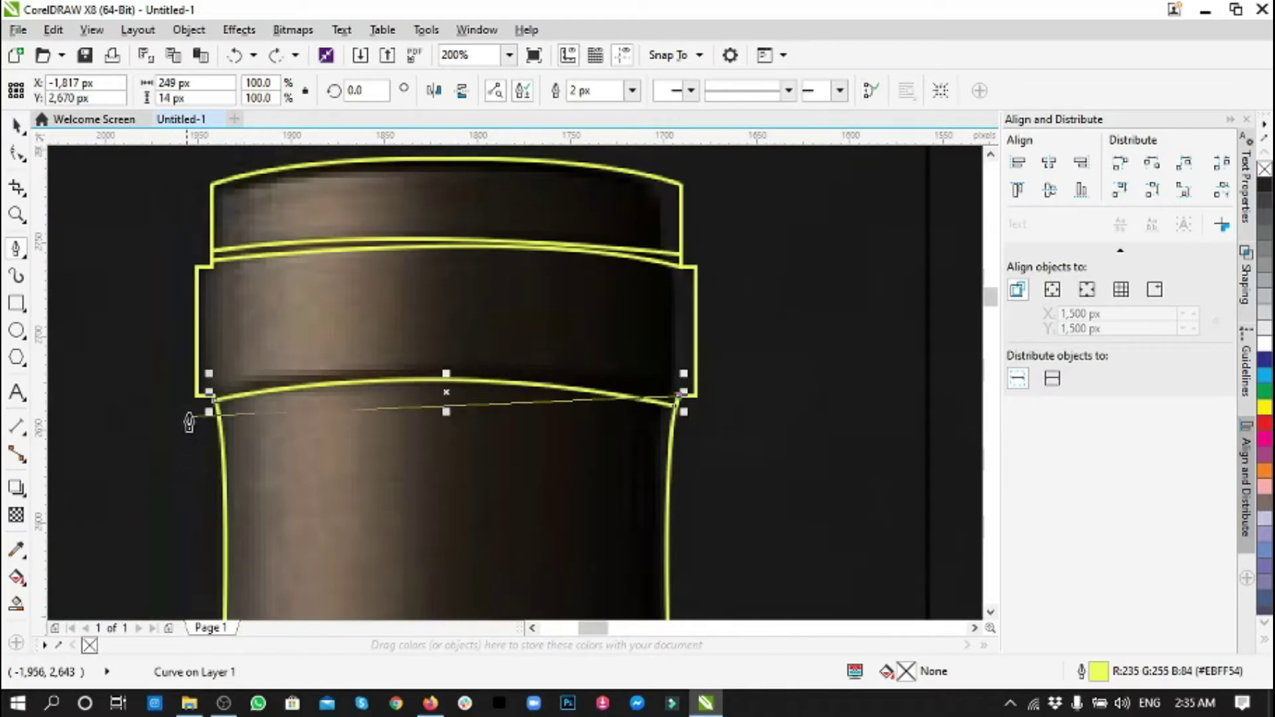
{"action": "scroll", "coordinate": [195, 410], "scroll_direction": "up", "scroll_amount": 1}
{"action": "scroll", "coordinate": [219, 392], "scroll_direction": "up", "scroll_amount": 1}
{"action": "scroll", "coordinate": [238, 372], "scroll_direction": "down", "scroll_amount": 1}
{"action": "scroll", "coordinate": [219, 398], "scroll_direction": "down", "scroll_amount": 1}
{"action": "left_click", "coordinate": [239, 383]}
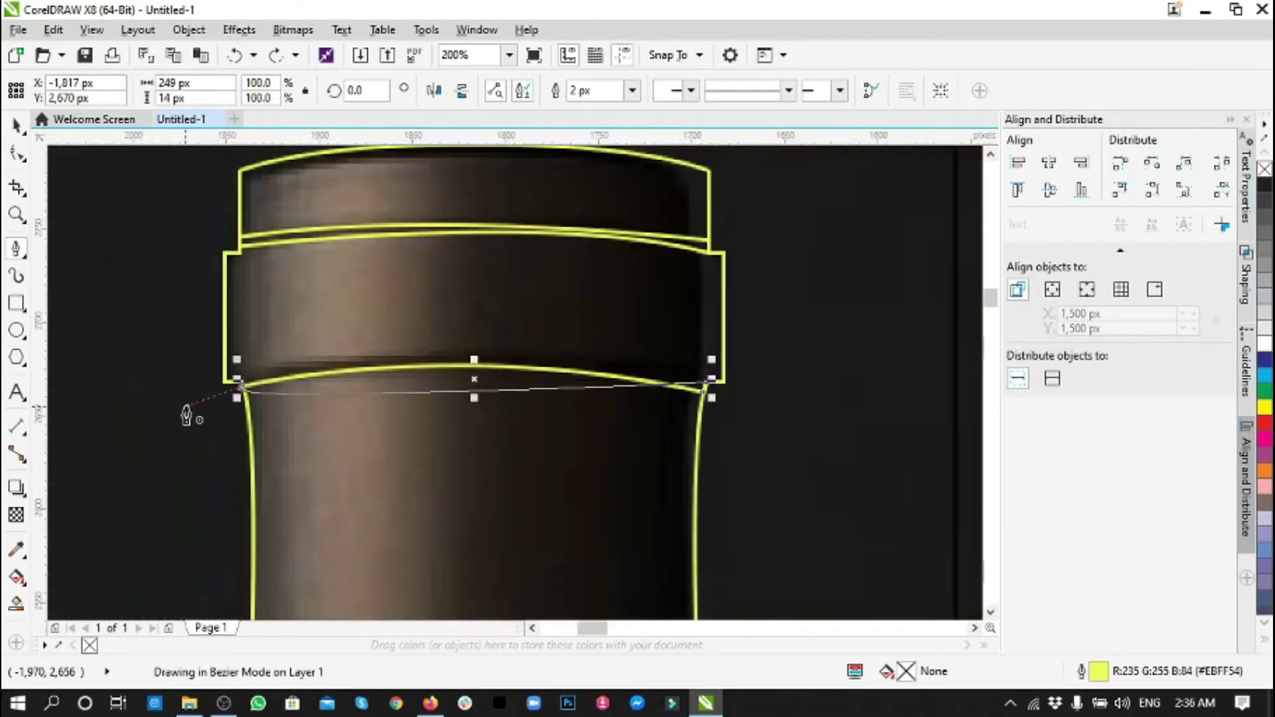
{"action": "key", "text": "space"}
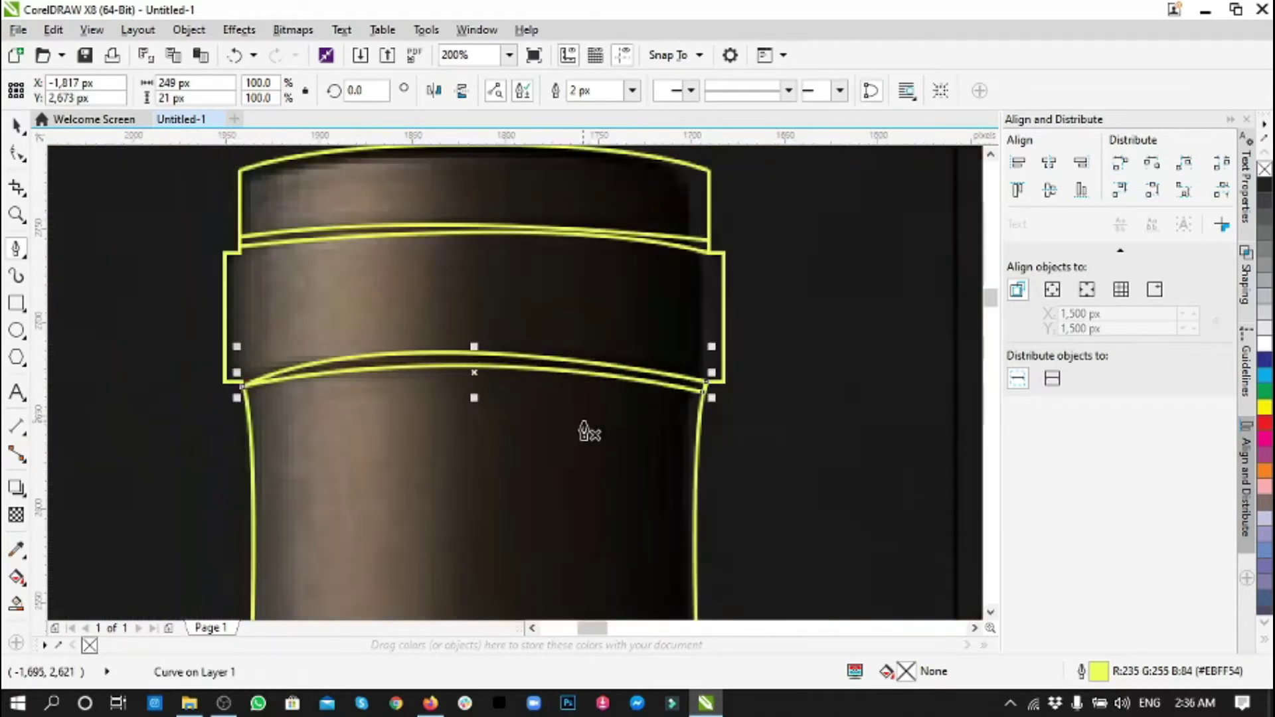
- Draw a line across the neck ring and close the ring shape
{"action": "scroll", "coordinate": [590, 433], "scroll_direction": "down", "scroll_amount": 1}
{"action": "scroll", "coordinate": [532, 416], "scroll_direction": "down", "scroll_amount": 3}
{"action": "scroll", "coordinate": [219, 461], "scroll_direction": "up", "scroll_amount": 1}
{"action": "key", "text": "Escape"}
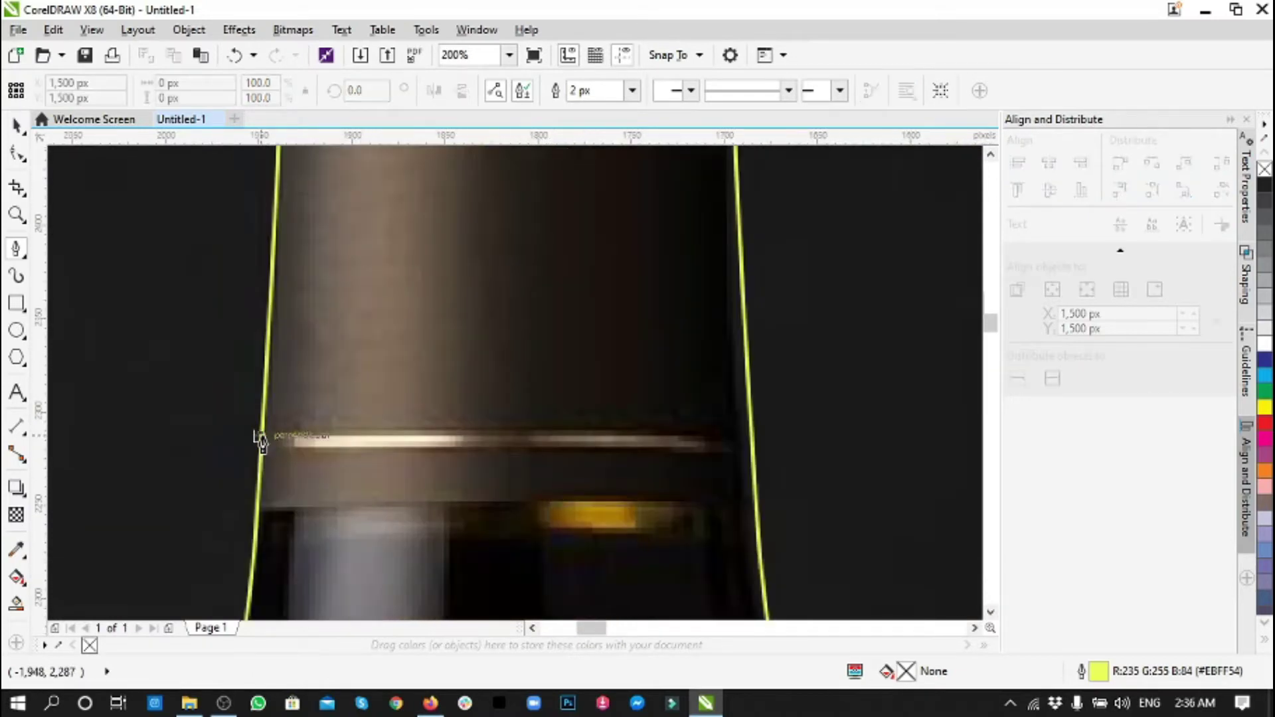
{"action": "left_click", "coordinate": [643, 437]}
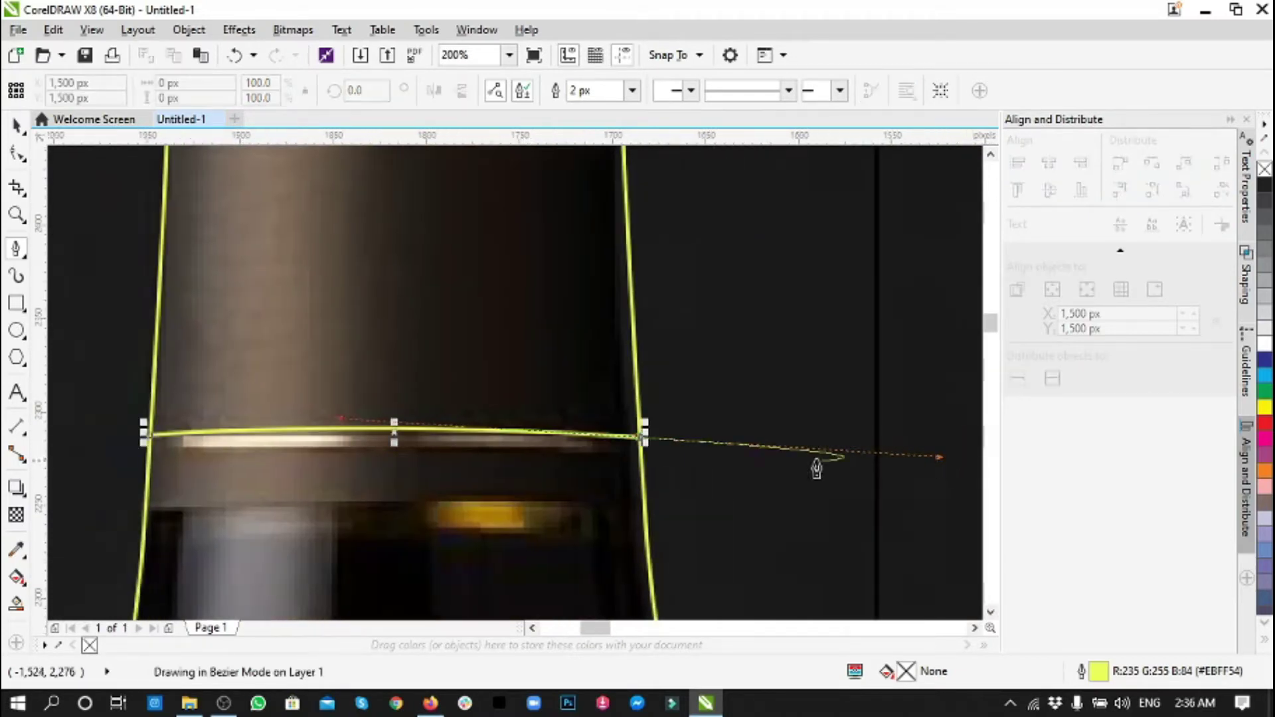
{"action": "key", "text": "space"}
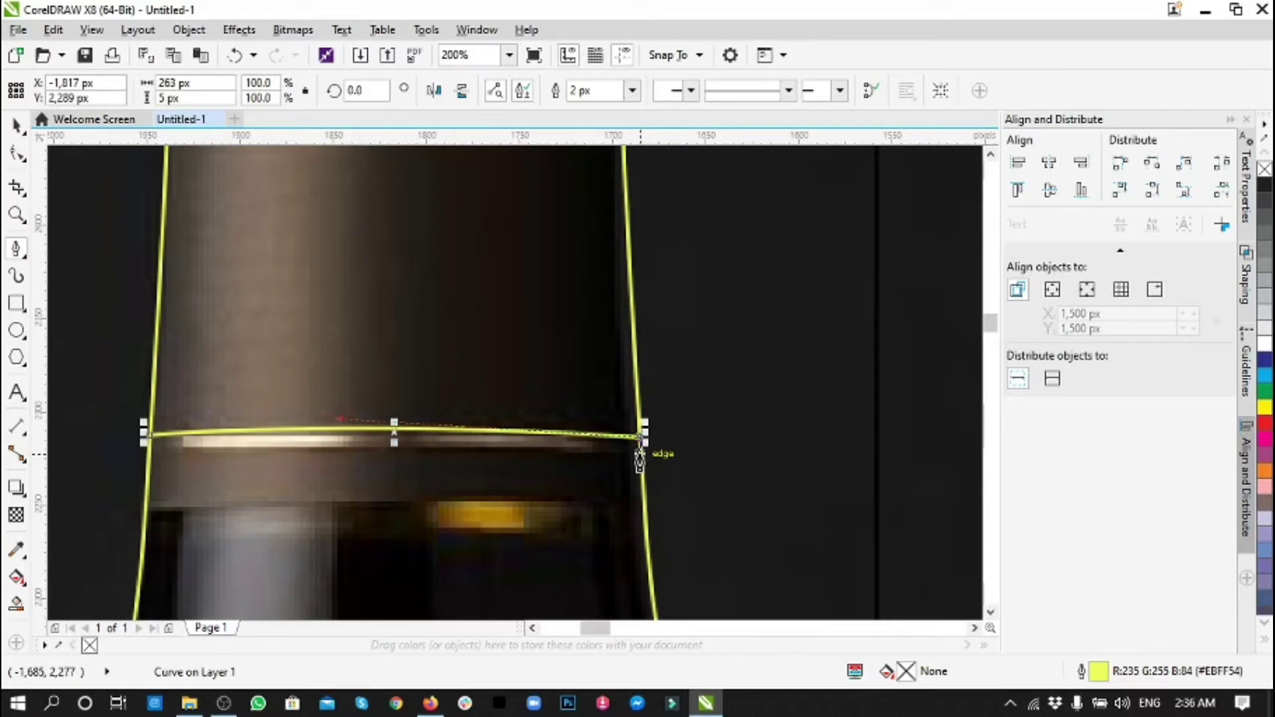
{"action": "left_click", "coordinate": [149, 458]}
{"action": "left_click", "coordinate": [271, 475]}
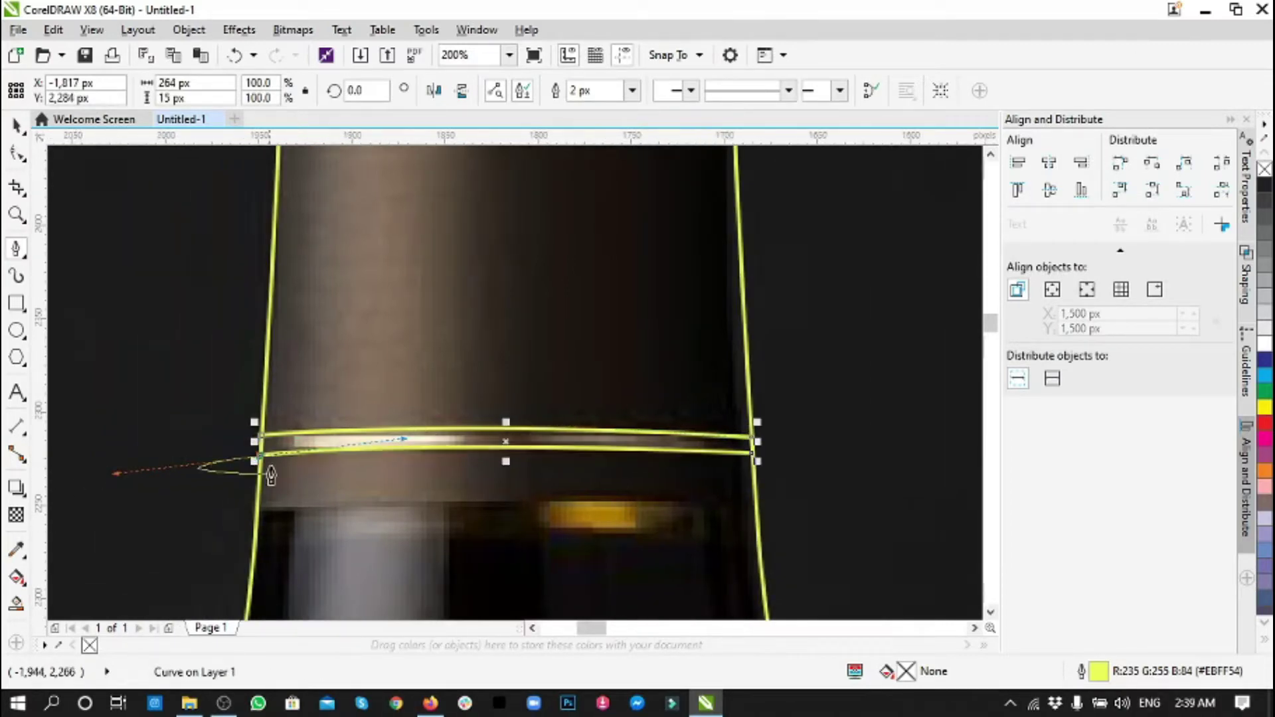
- Trace the lower neck band's curved top and bottom edges
{"action": "scroll", "coordinate": [319, 502], "scroll_direction": "down", "scroll_amount": 1}
{"action": "scroll", "coordinate": [546, 540], "scroll_direction": "up", "scroll_amount": 1}
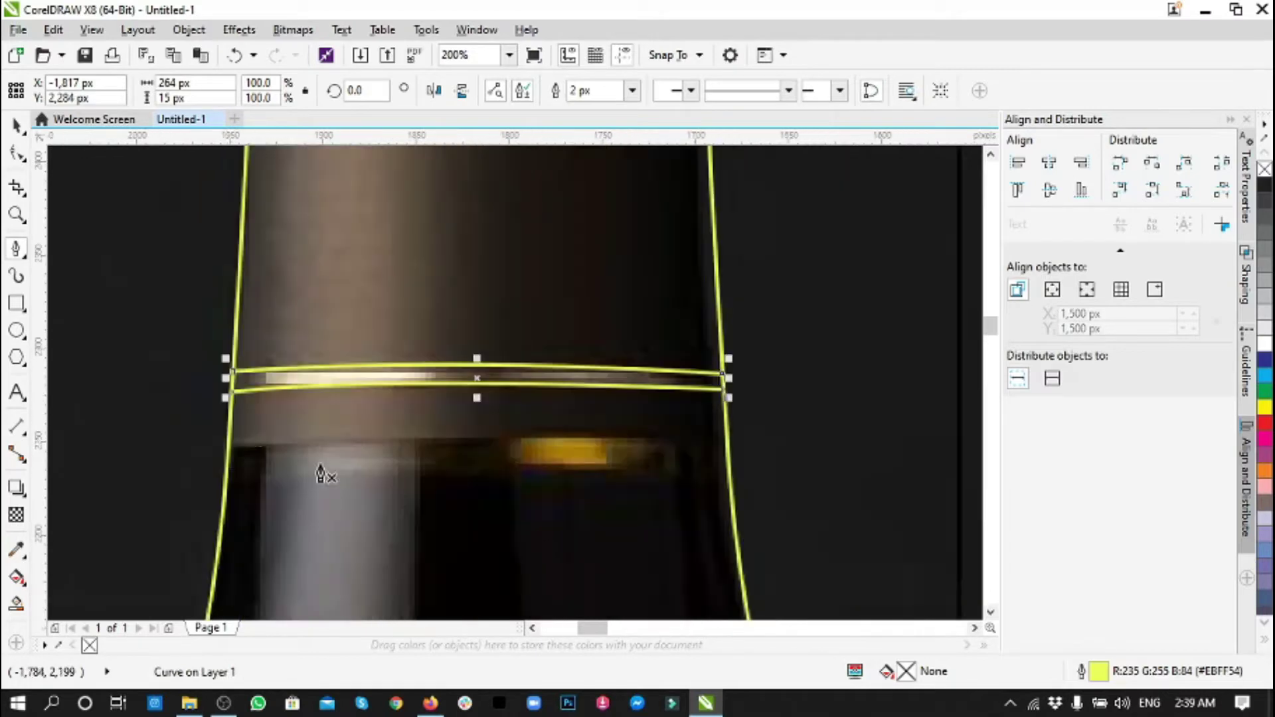
{"action": "left_click", "coordinate": [228, 449]}
{"action": "left_click_drag", "start_coordinate": [727, 450], "coordinate": [886, 484]}
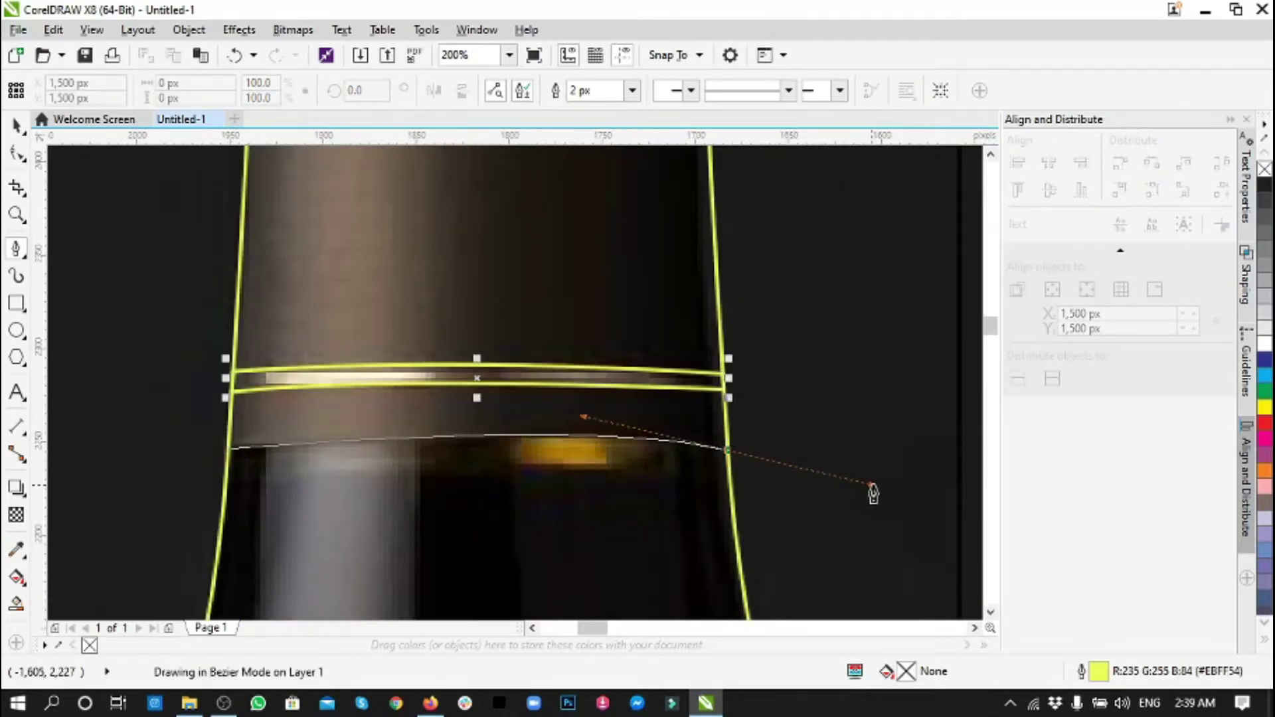
{"action": "left_click", "coordinate": [731, 453]}
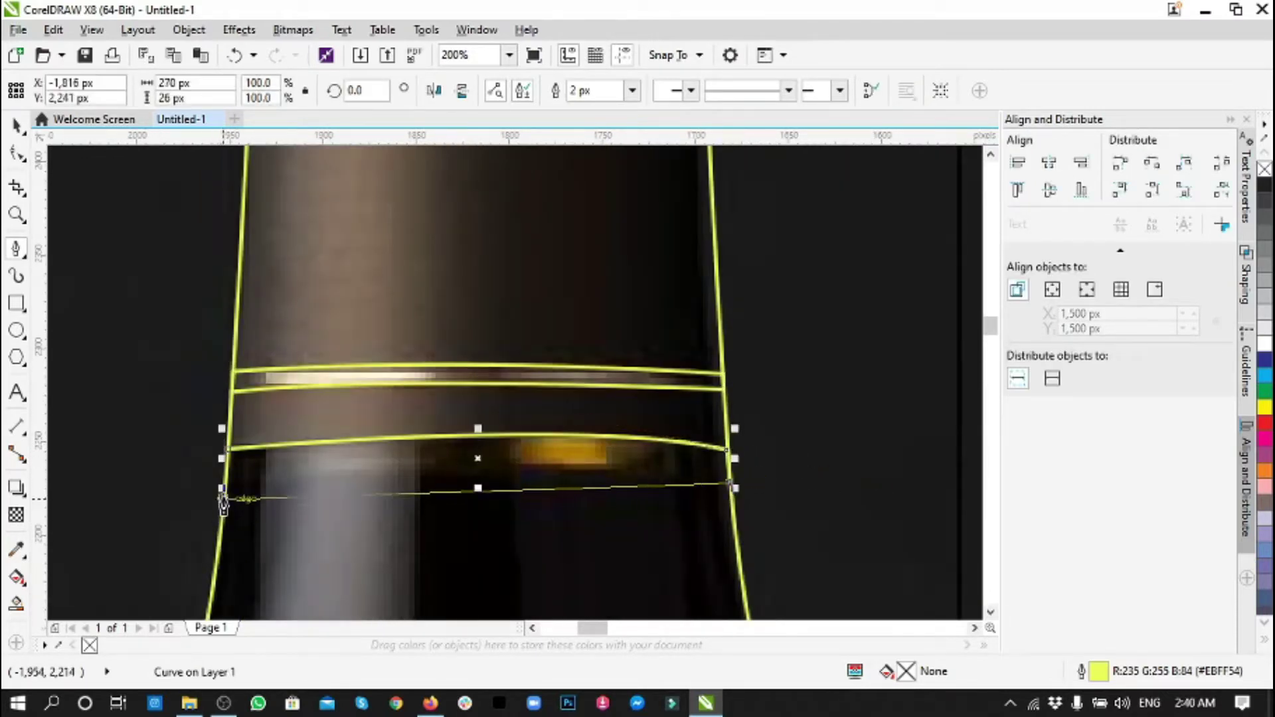
{"action": "mouse_move", "coordinate": [115, 526]}
{"action": "left_mouse_down"}
{"action": "mouse_move", "coordinate": [221, 485]}
{"action": "mouse_move", "coordinate": [105, 521]}
{"action": "mouse_move", "coordinate": [321, 458]}
{"action": "left_mouse_up"}
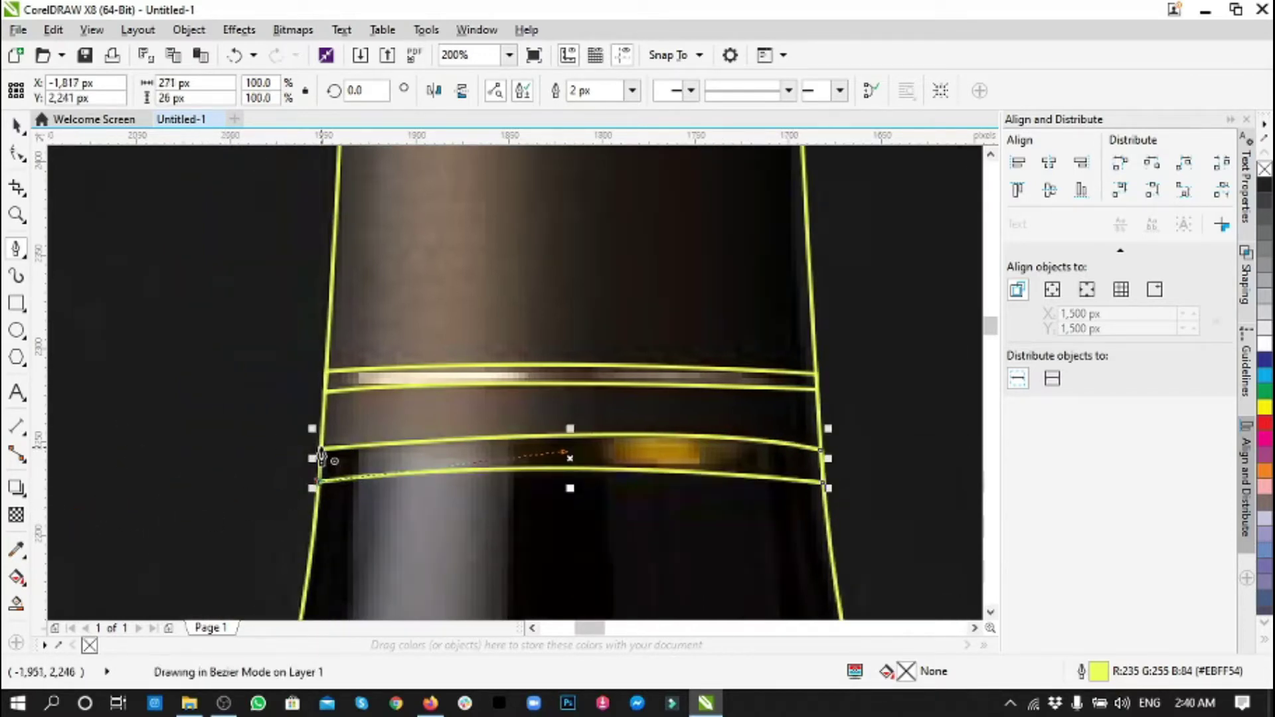
{"action": "scroll", "coordinate": [412, 372], "scroll_direction": "down", "scroll_amount": 3}
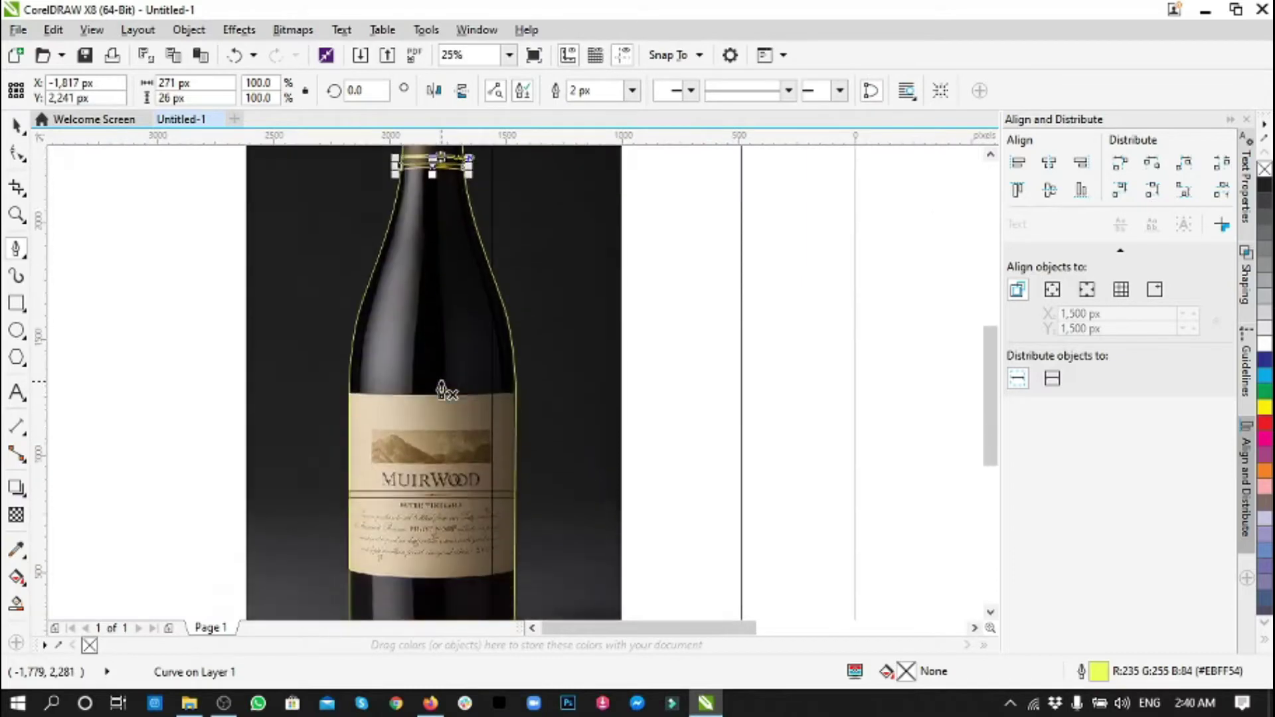
{"action": "key", "text": "Escape"}
{"action": "scroll", "coordinate": [417, 417], "scroll_direction": "up", "scroll_amount": 1}
{"action": "scroll", "coordinate": [416, 417], "scroll_direction": "up", "scroll_amount": 1}
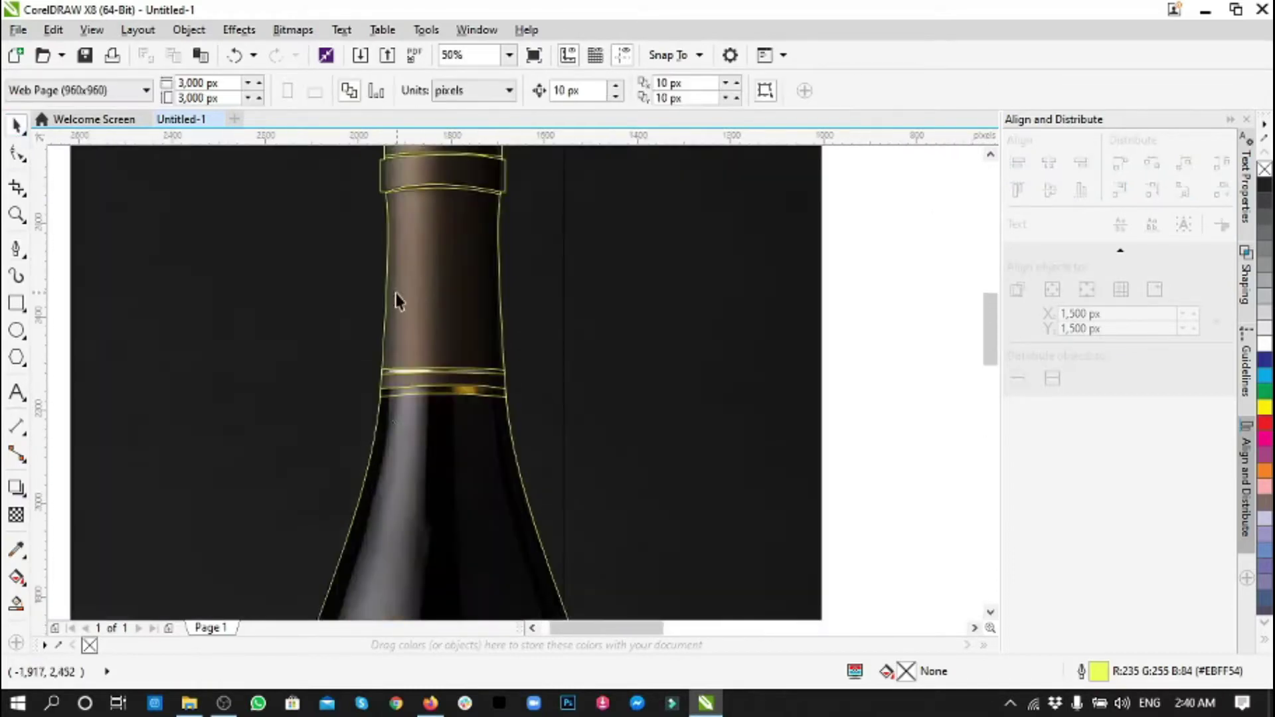
{"action": "key", "text": "space"}
{"action": "scroll", "coordinate": [516, 395], "scroll_direction": "up", "scroll_amount": 1}
{"action": "key", "text": "space"}
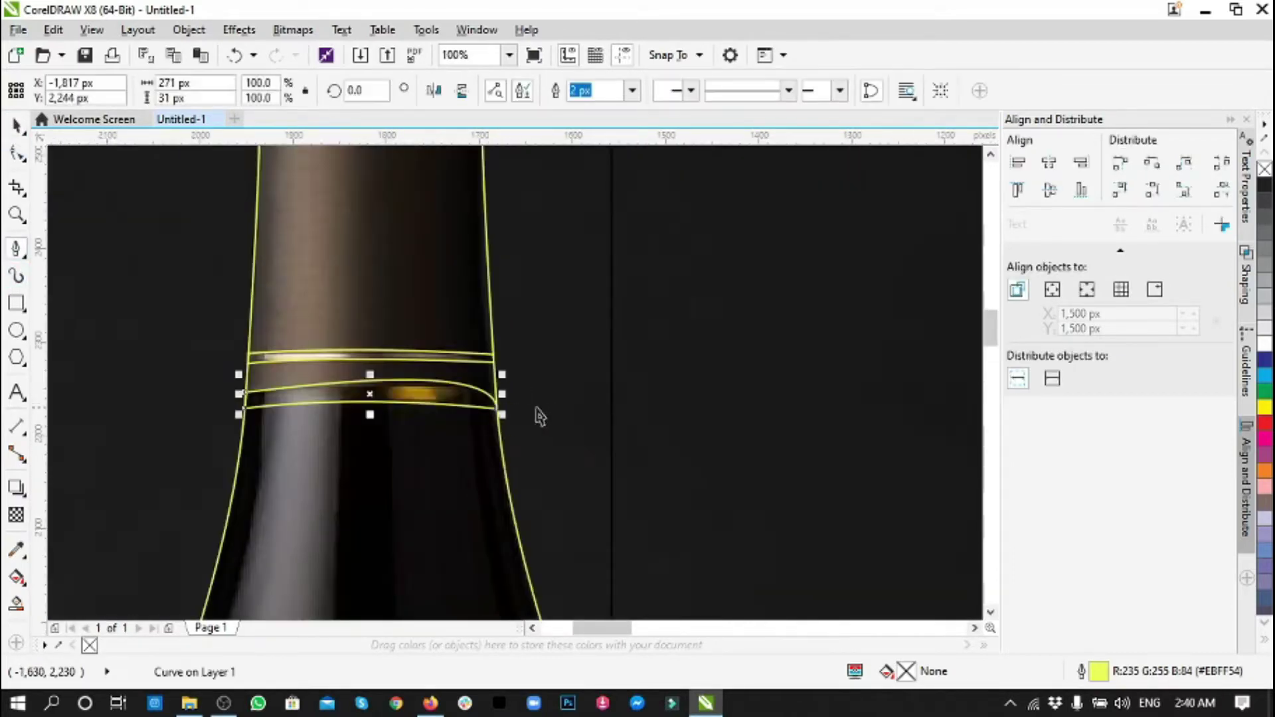
{"action": "left_click", "coordinate": [511, 397]}
{"action": "left_click_drag", "start_coordinate": [169, 403], "coordinate": [151, 435]}
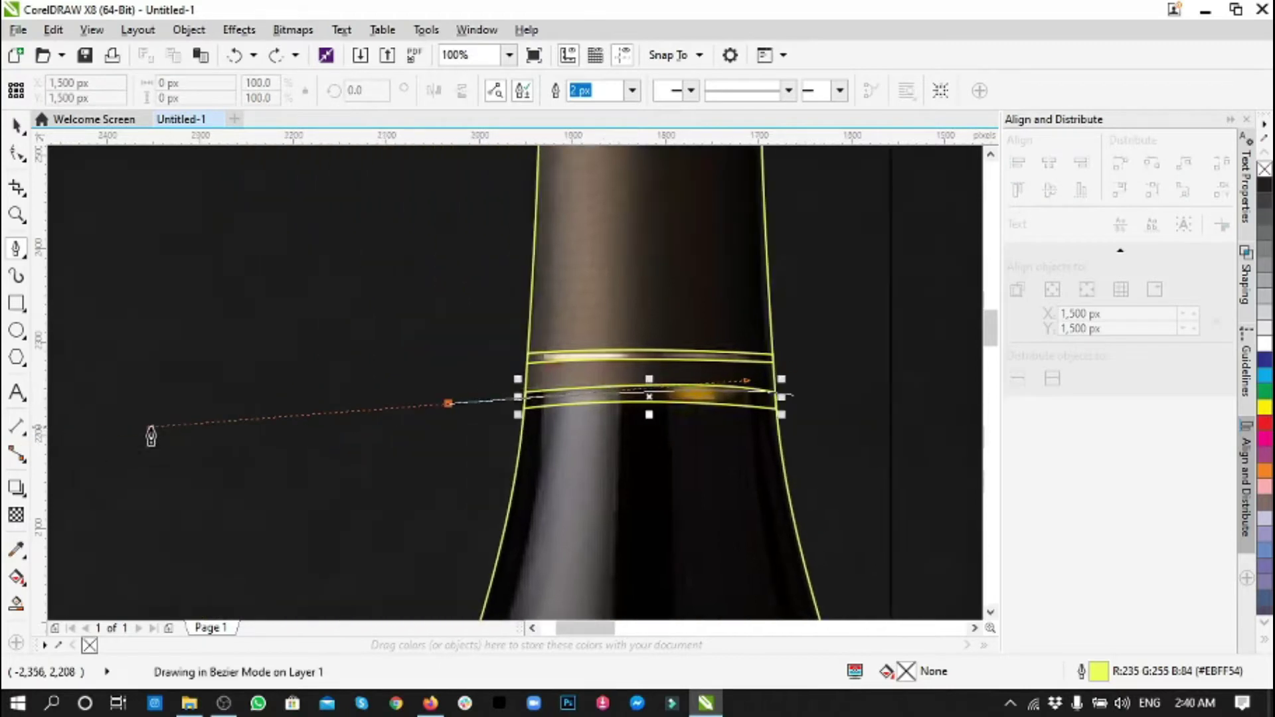
{"action": "scroll", "coordinate": [224, 445], "scroll_direction": "down", "scroll_amount": 1}
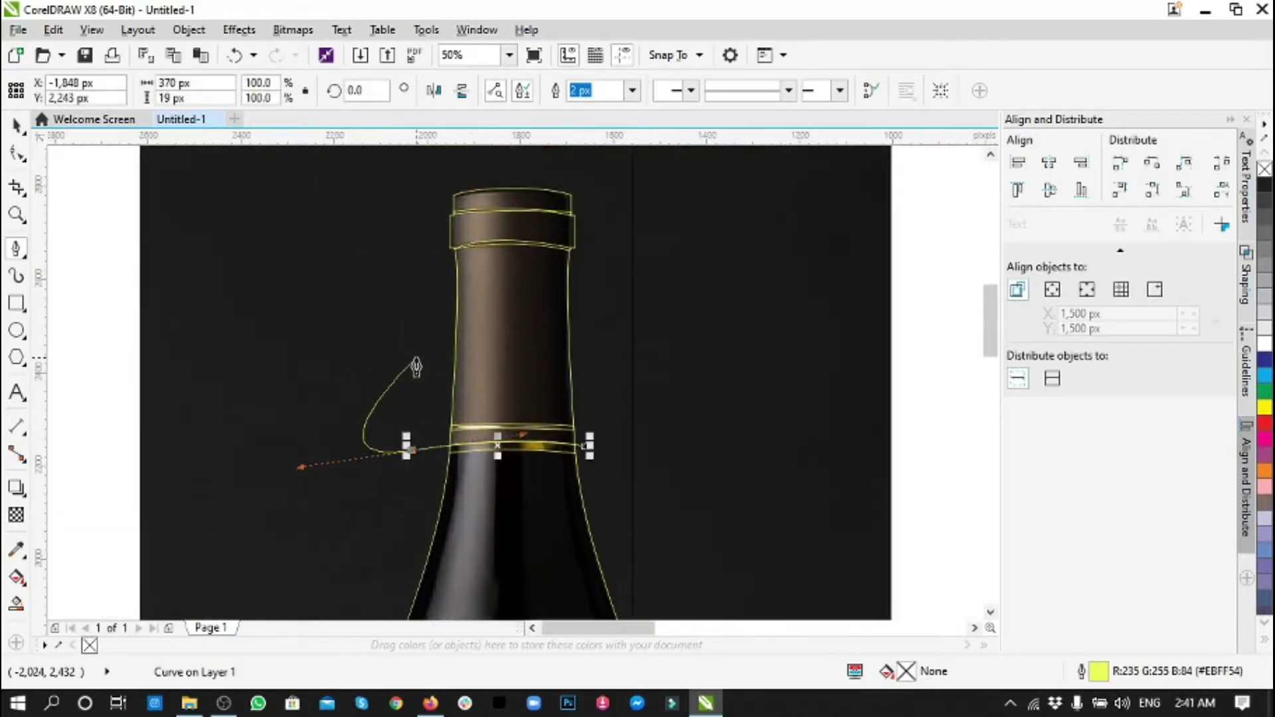
{"action": "left_click", "coordinate": [420, 332]}
{"action": "left_click", "coordinate": [427, 177]}
{"action": "left_click", "coordinate": [526, 163]}
{"action": "left_click", "coordinate": [676, 188]}
{"action": "left_click", "coordinate": [671, 389]}
{"action": "key", "text": "space"}
{"action": "left_click", "coordinate": [511, 193]}
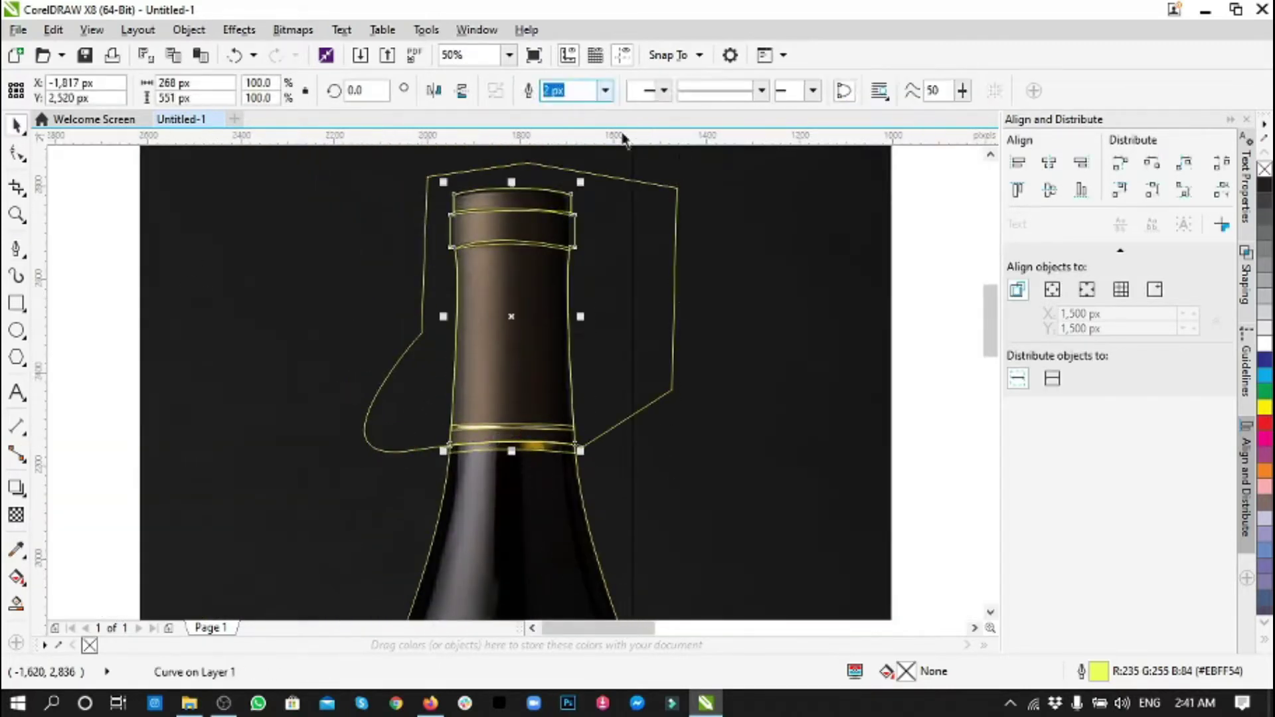
{"action": "key", "text": "Delete"}
{"action": "left_click", "coordinate": [645, 467]}
{"action": "scroll", "coordinate": [585, 517], "scroll_direction": "down", "scroll_amount": 1}
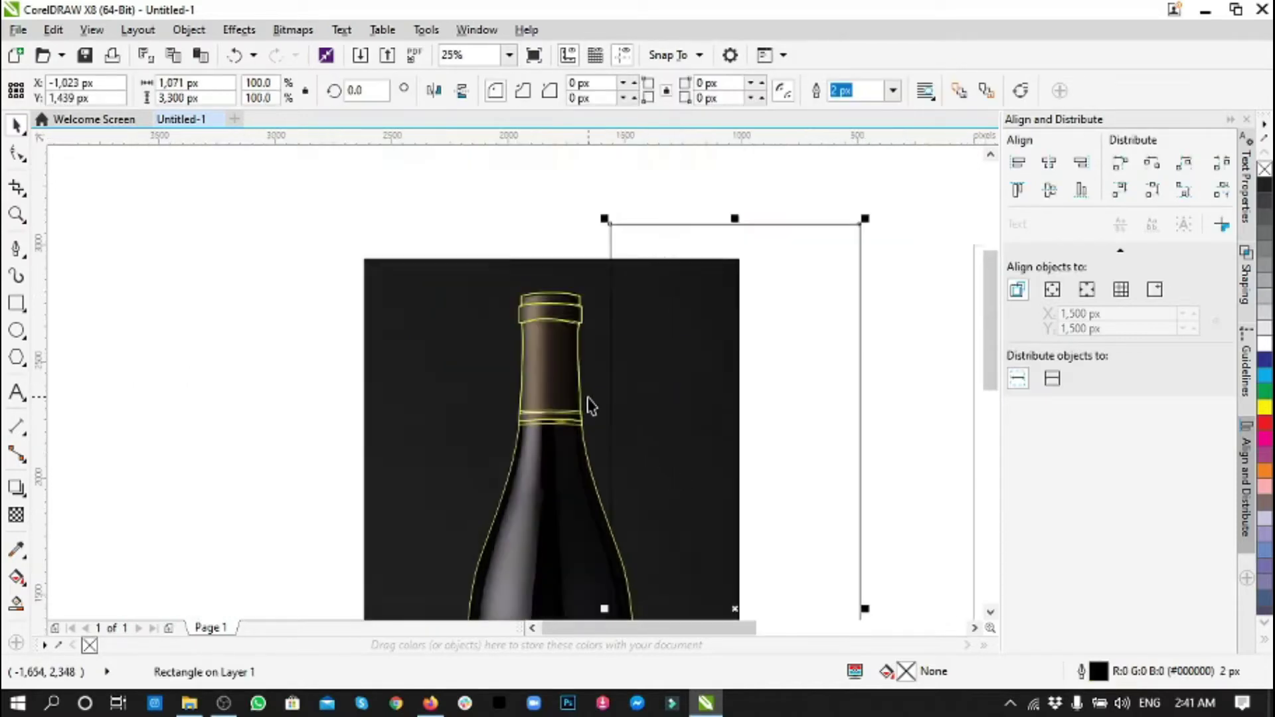
{"action": "scroll", "coordinate": [834, 387], "scroll_direction": "down", "scroll_amount": 2}
{"action": "key", "text": "Escape"}
{"action": "scroll", "coordinate": [544, 352], "scroll_direction": "up", "scroll_amount": 1}
- Trace a highlight curve from below the neck band down the bottle body
{"action": "key", "text": "space"}
{"action": "left_click", "coordinate": [545, 294]}
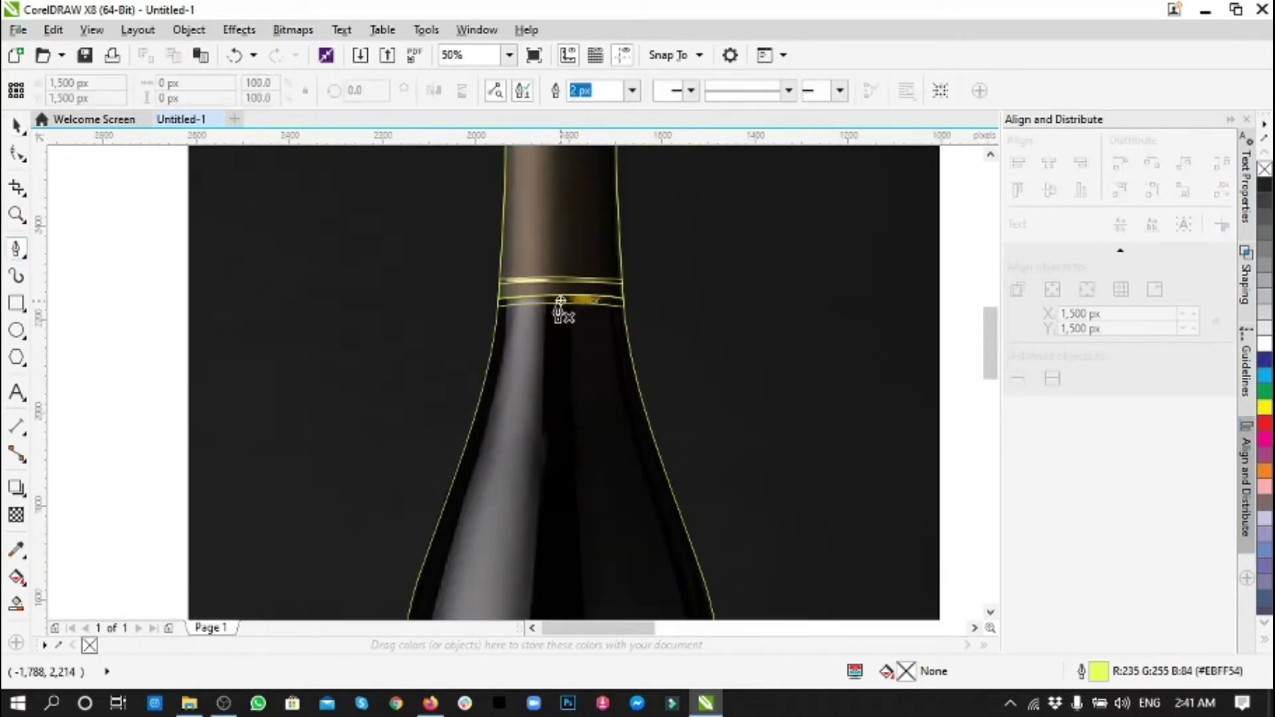
{"action": "left_click", "coordinate": [545, 294]}
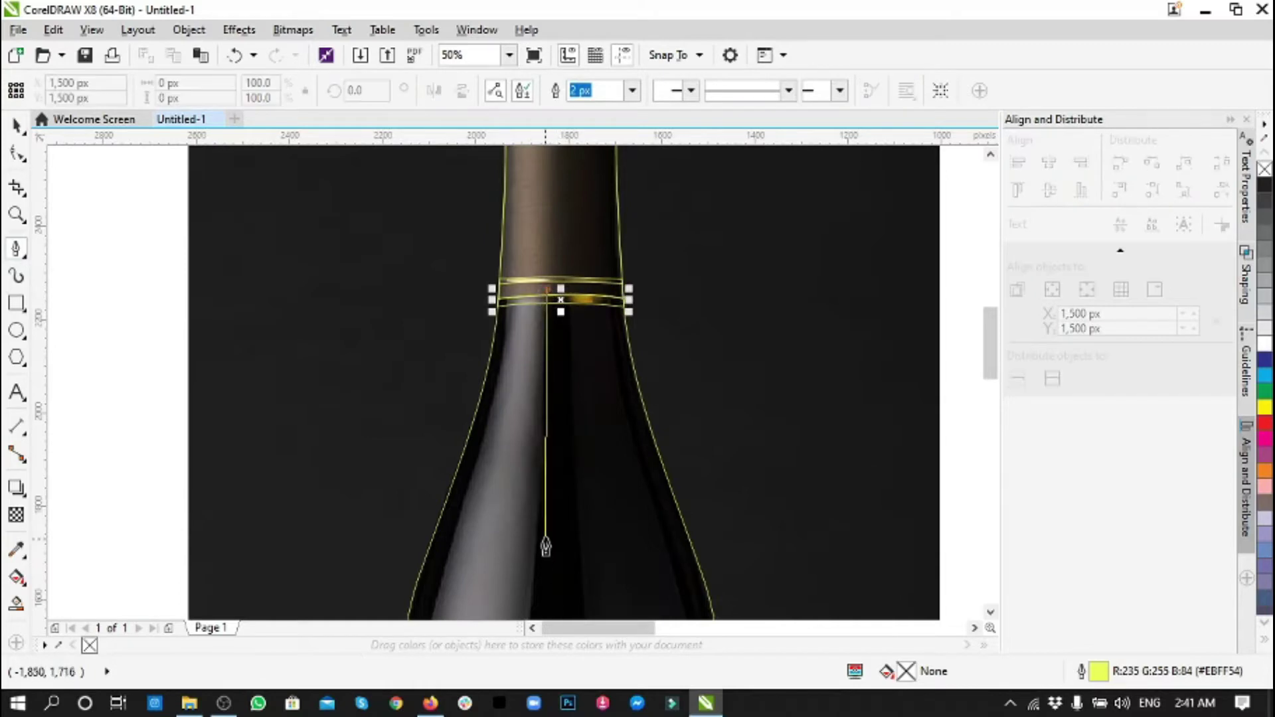
{"action": "scroll", "coordinate": [555, 426], "scroll_direction": "down", "scroll_amount": 2}
{"action": "left_click_drag", "start_coordinate": [525, 483], "coordinate": [492, 569]}
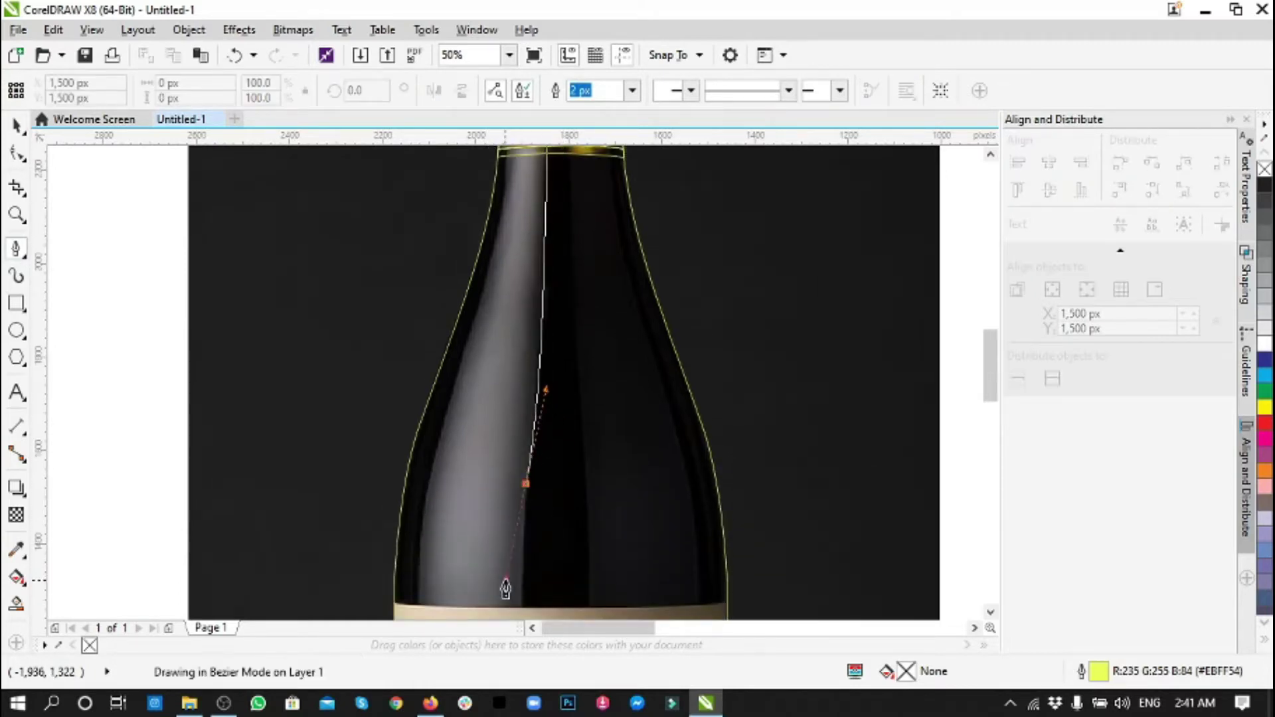
{"action": "left_click", "coordinate": [506, 588]}
{"action": "scroll", "coordinate": [498, 404], "scroll_direction": "down", "scroll_amount": 2}
{"action": "scroll", "coordinate": [523, 487], "scroll_direction": "down", "scroll_amount": 1}
{"action": "left_click", "coordinate": [531, 576]}
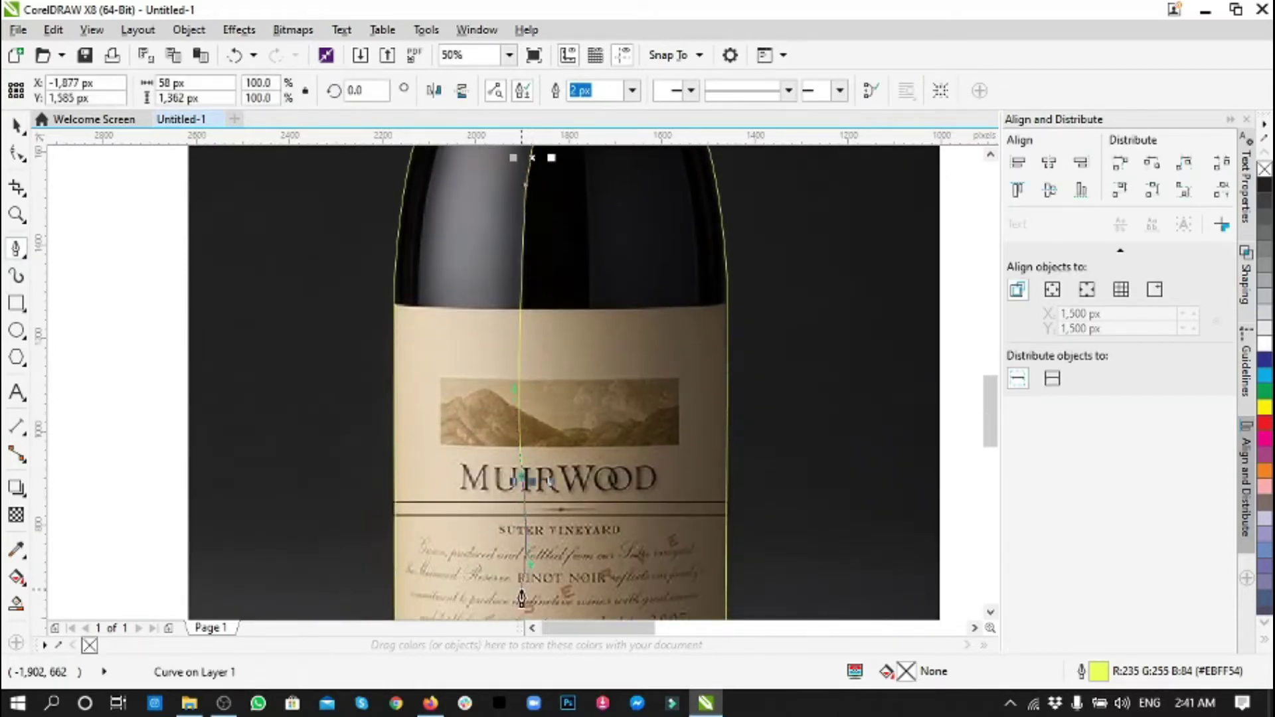
{"action": "scroll", "coordinate": [519, 489], "scroll_direction": "down", "scroll_amount": 3}
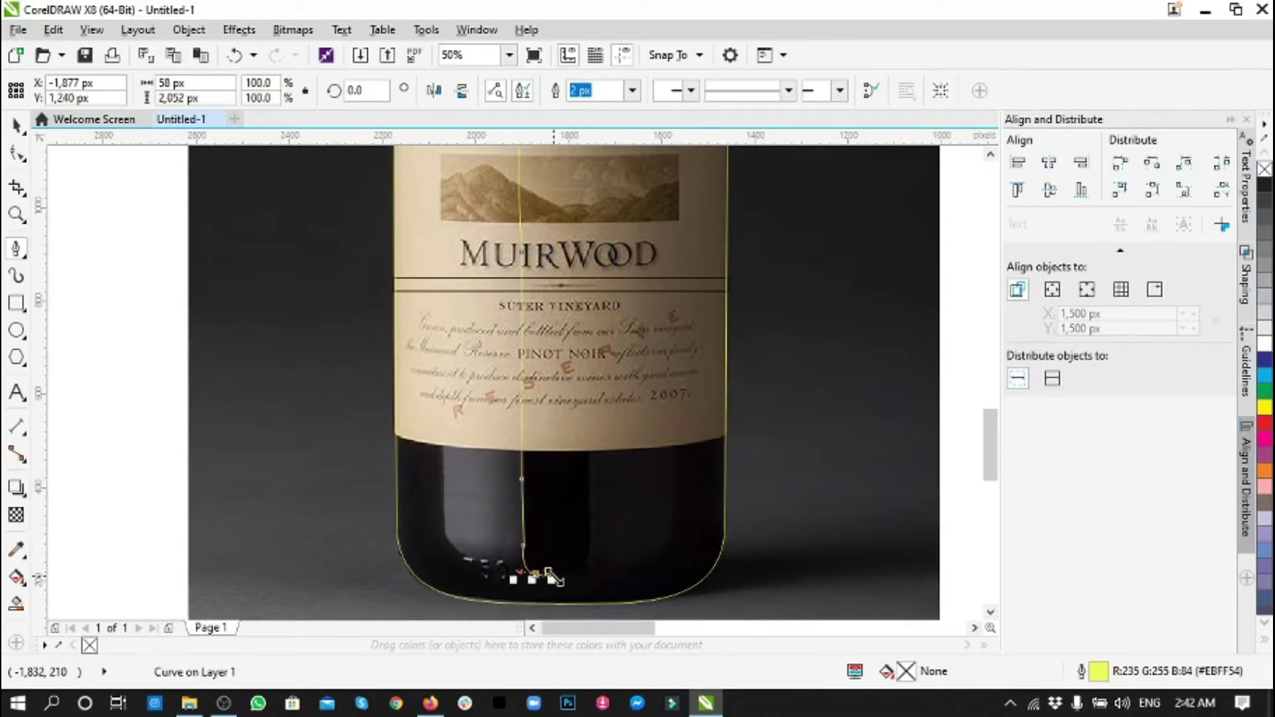
{"action": "scroll", "coordinate": [549, 588], "scroll_direction": "up", "scroll_amount": 2}
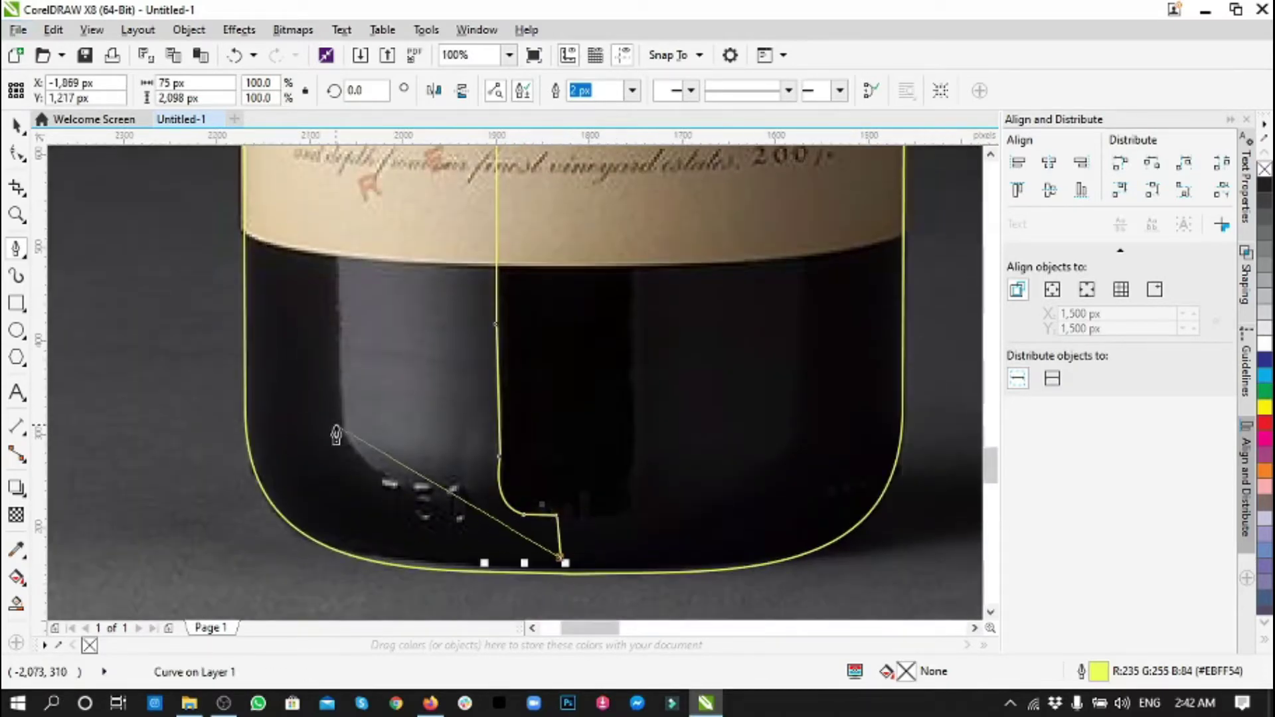
{"action": "left_click_drag", "start_coordinate": [245, 315], "coordinate": [245, 311]}
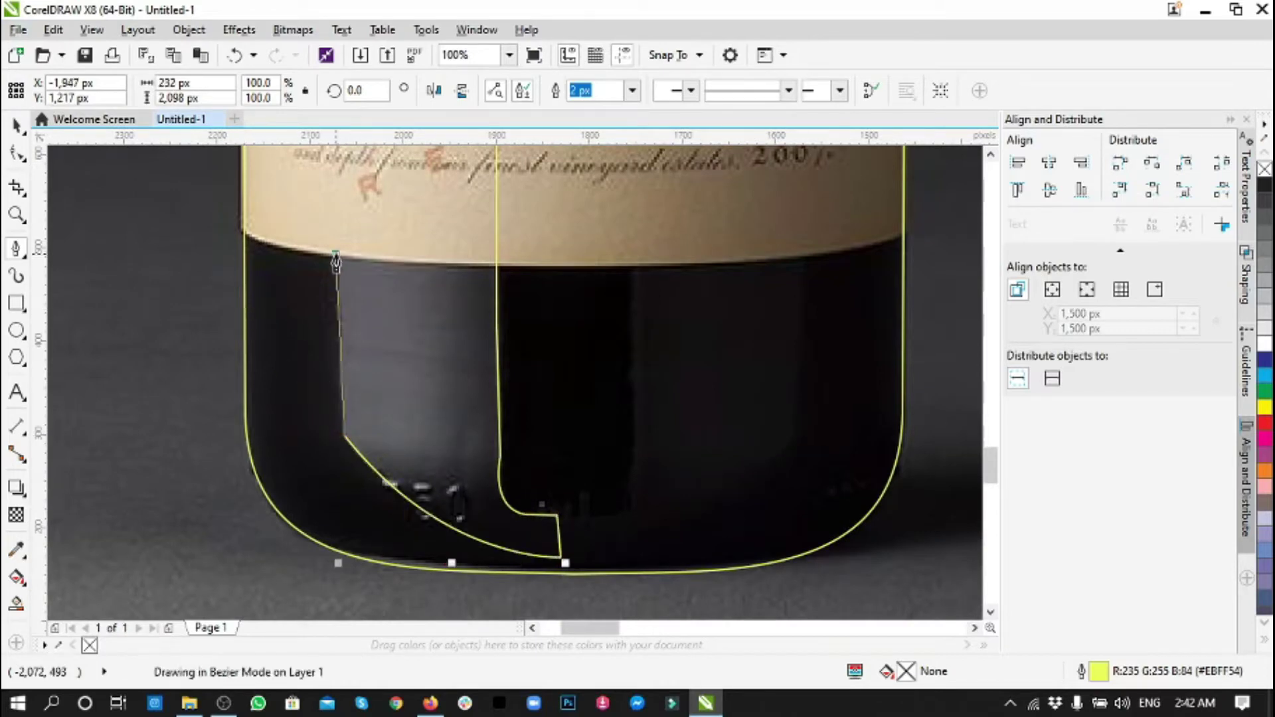
- Place a mirrored copy of the highlight curve on the bottle's right side
{"action": "scroll", "coordinate": [336, 332], "scroll_direction": "up", "scroll_amount": 10}
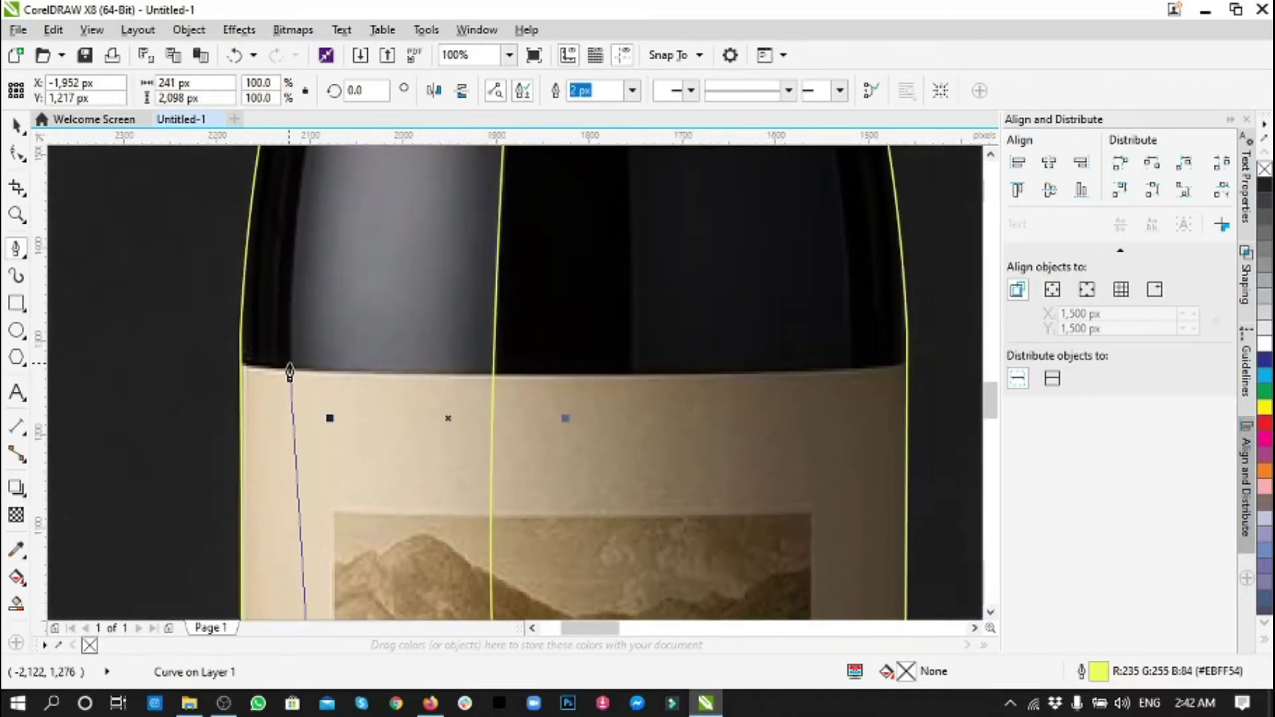
{"action": "scroll", "coordinate": [312, 346], "scroll_direction": "up", "scroll_amount": 3}
{"action": "scroll", "coordinate": [399, 326], "scroll_direction": "up", "scroll_amount": 3}
{"action": "scroll", "coordinate": [376, 290], "scroll_direction": "down", "scroll_amount": 2}
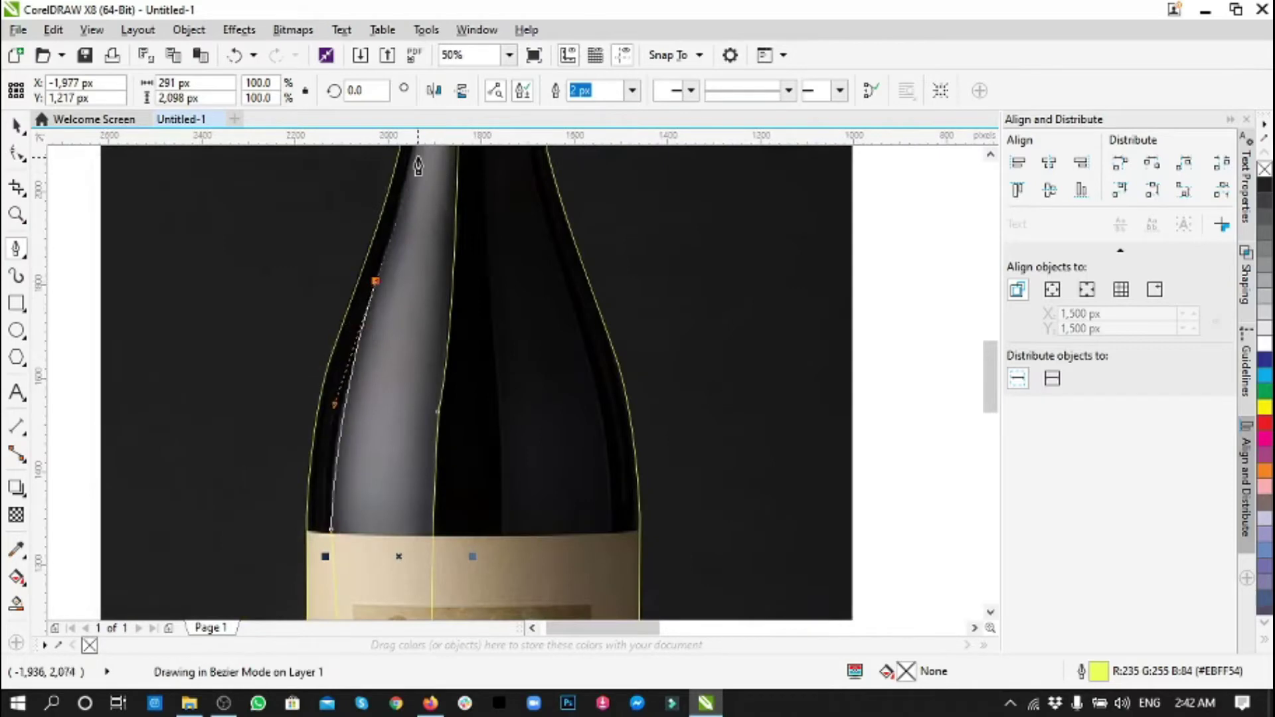
{"action": "scroll", "coordinate": [418, 166], "scroll_direction": "up", "scroll_amount": 1}
{"action": "scroll", "coordinate": [435, 199], "scroll_direction": "up", "scroll_amount": 1}
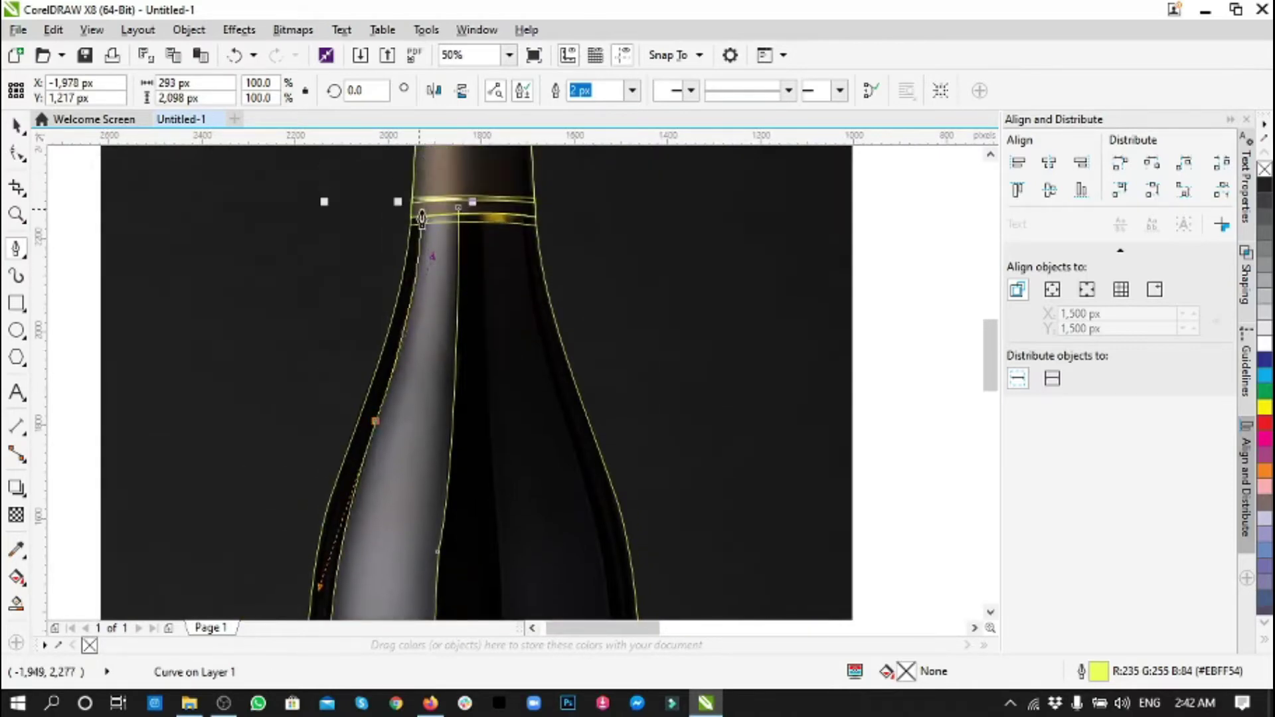
{"action": "left_click_drag", "start_coordinate": [392, 494], "coordinate": [540, 495]}
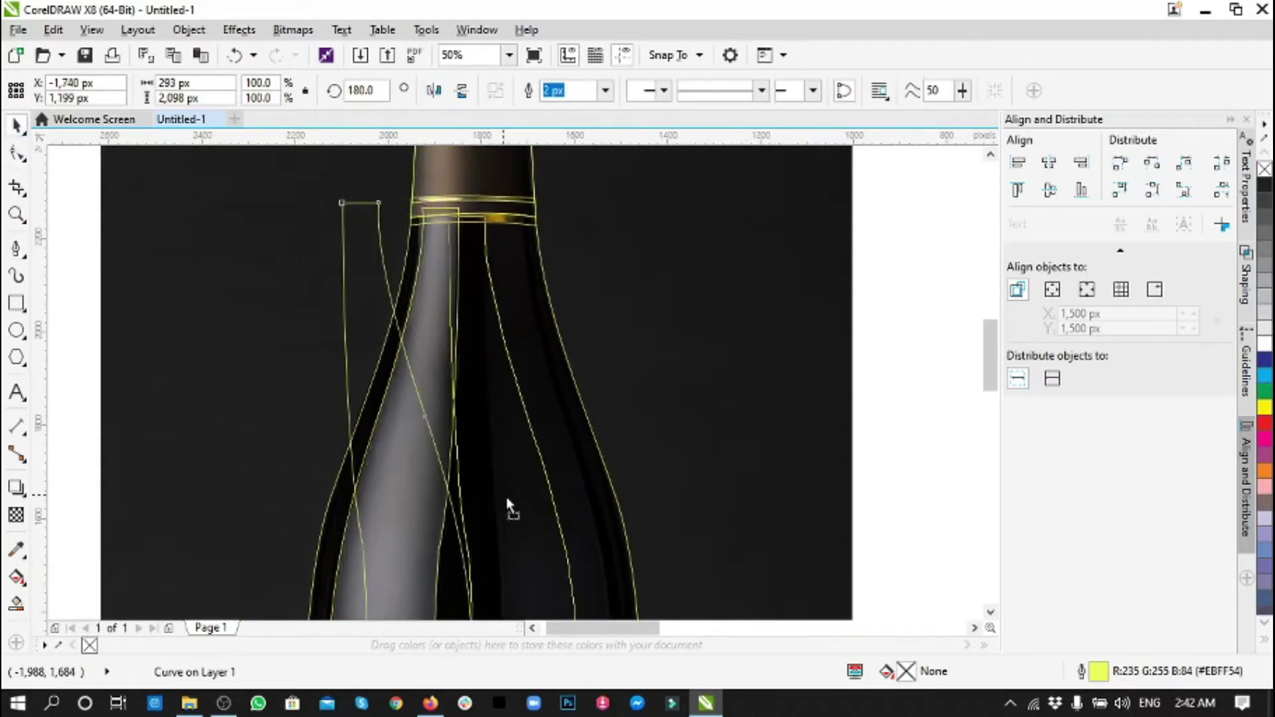
{"action": "left_click", "coordinate": [343, 372], "text": "shift"}
{"action": "scroll", "coordinate": [569, 484], "scroll_direction": "down", "scroll_amount": 4}
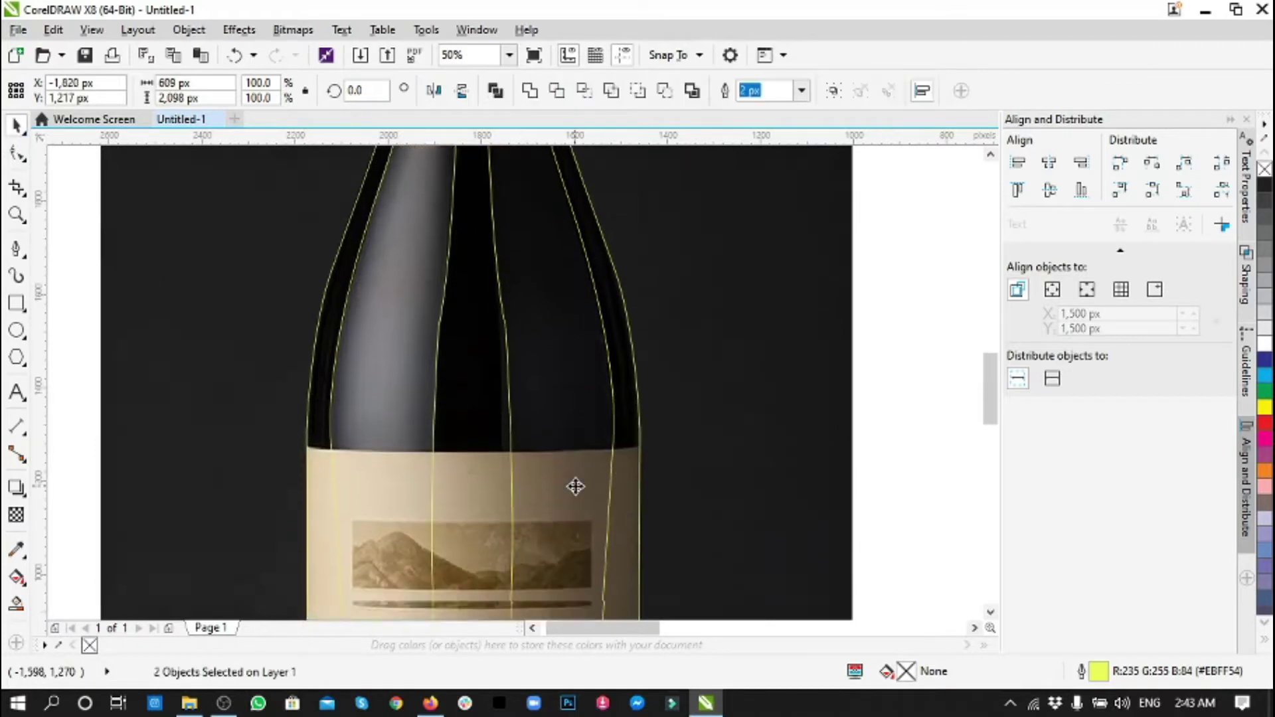
{"action": "scroll", "coordinate": [569, 484], "scroll_direction": "down", "scroll_amount": 4}
{"action": "scroll", "coordinate": [576, 486], "scroll_direction": "down", "scroll_amount": 2}
{"action": "key", "text": "Escape"}
{"action": "scroll", "coordinate": [575, 487], "scroll_direction": "down", "scroll_amount": 2}
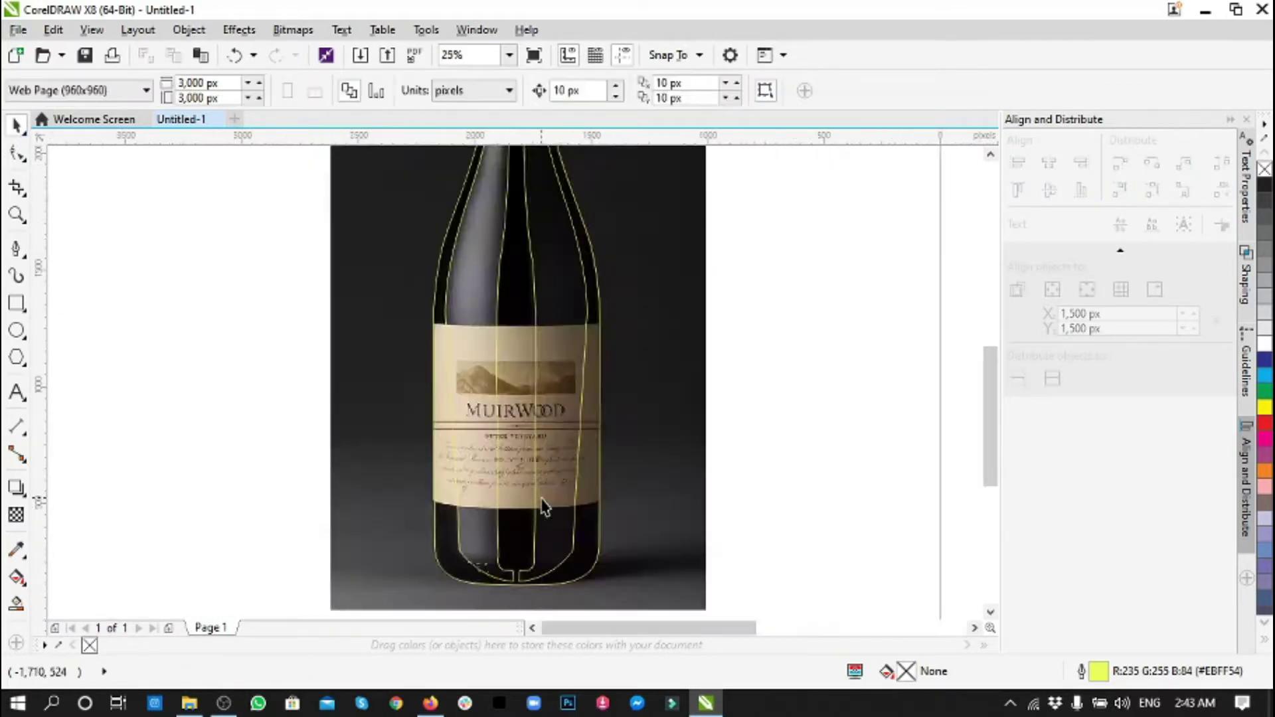
{"action": "scroll", "coordinate": [575, 487], "scroll_direction": "down", "scroll_amount": 2}
{"action": "left_click_drag", "start_coordinate": [483, 235], "coordinate": [618, 607]}
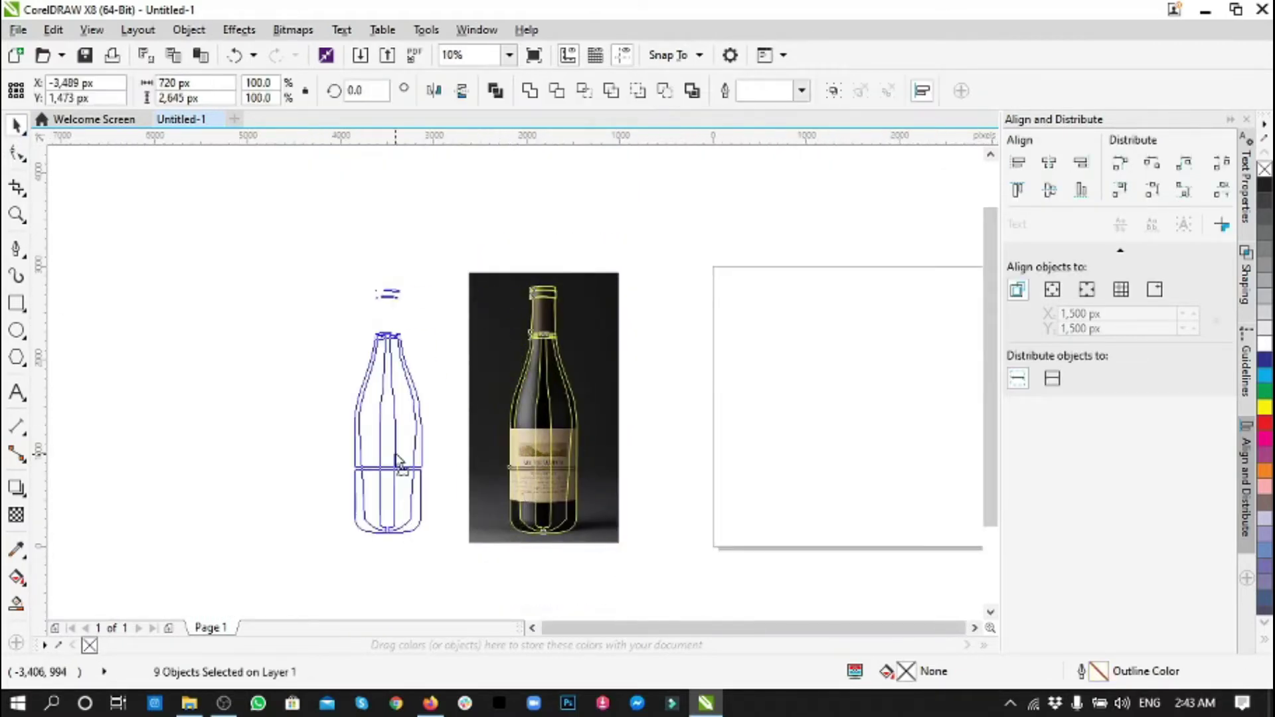
{"action": "left_click_drag", "start_coordinate": [560, 458], "coordinate": [397, 458]}
{"action": "scroll", "coordinate": [380, 497], "scroll_direction": "up", "scroll_amount": 3}
{"action": "key", "text": "ctrl+z"}
{"action": "left_click", "coordinate": [722, 427]}
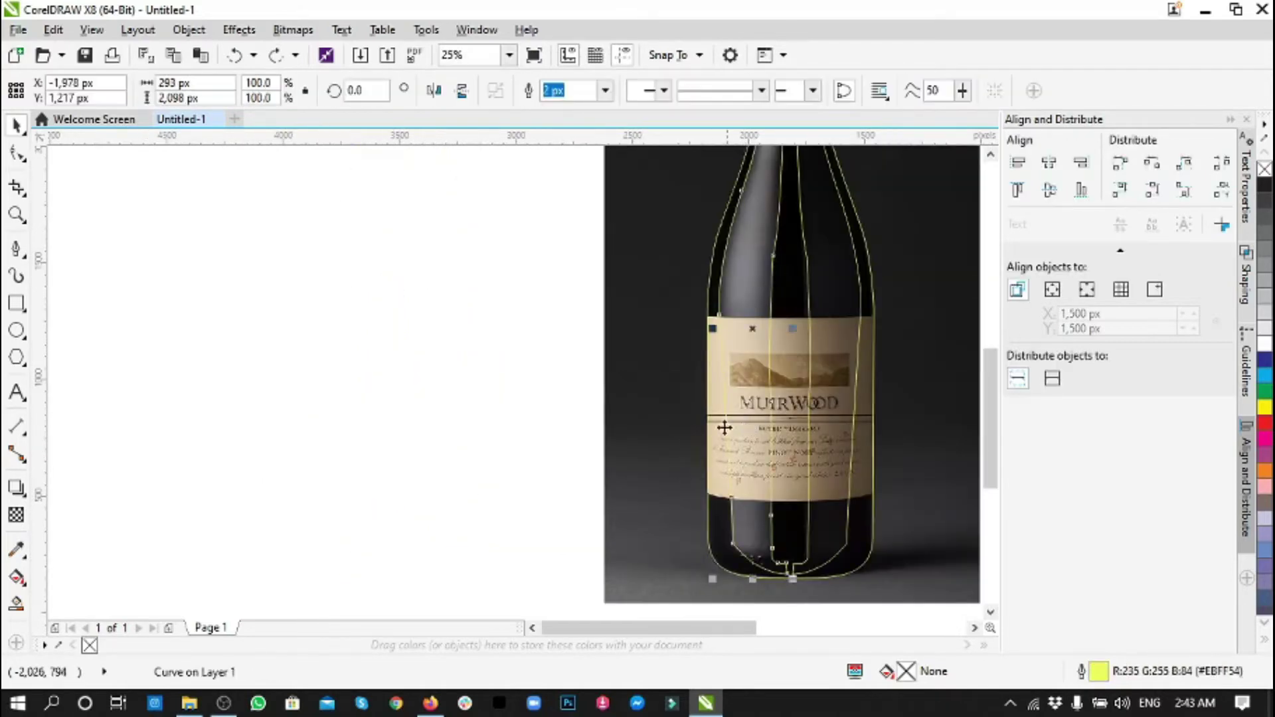
{"action": "scroll", "coordinate": [734, 427], "scroll_direction": "up", "scroll_amount": 6}
{"action": "key", "text": "Escape"}
{"action": "scroll", "coordinate": [571, 425], "scroll_direction": "down", "scroll_amount": 6}
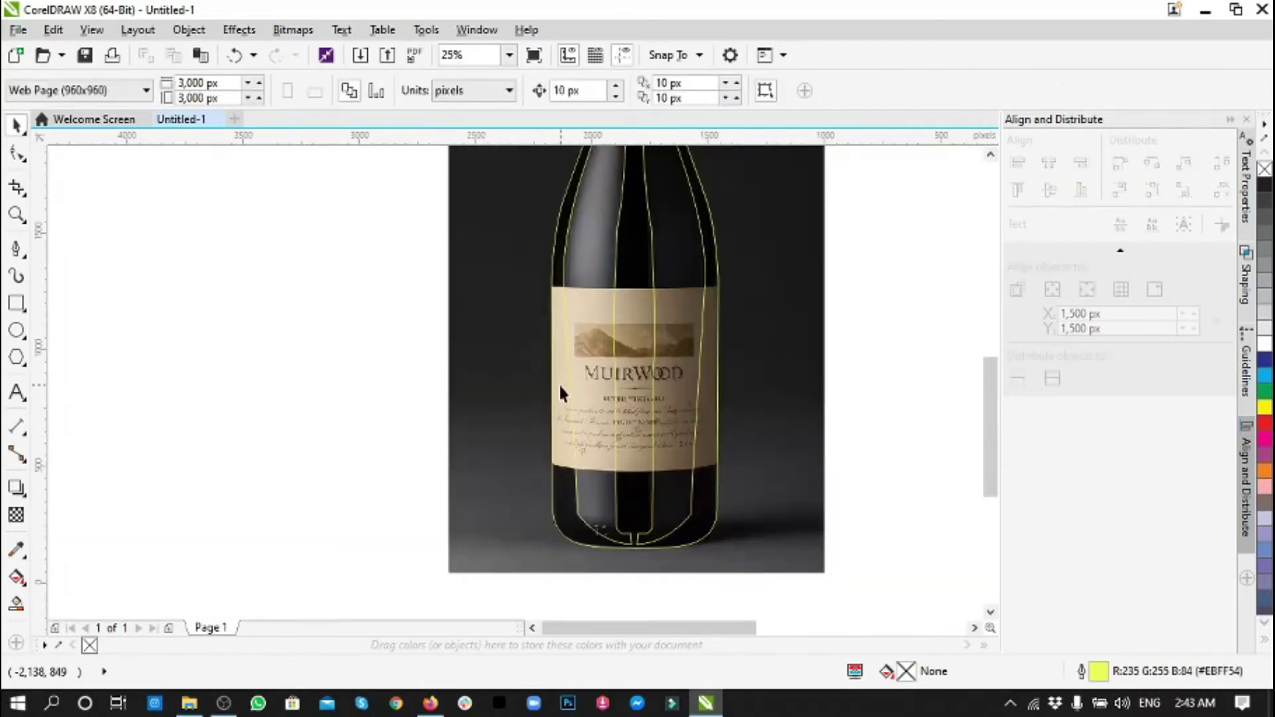
{"action": "scroll", "coordinate": [661, 370], "scroll_direction": "up", "scroll_amount": 3}
{"action": "key", "text": "alt+Tab"}
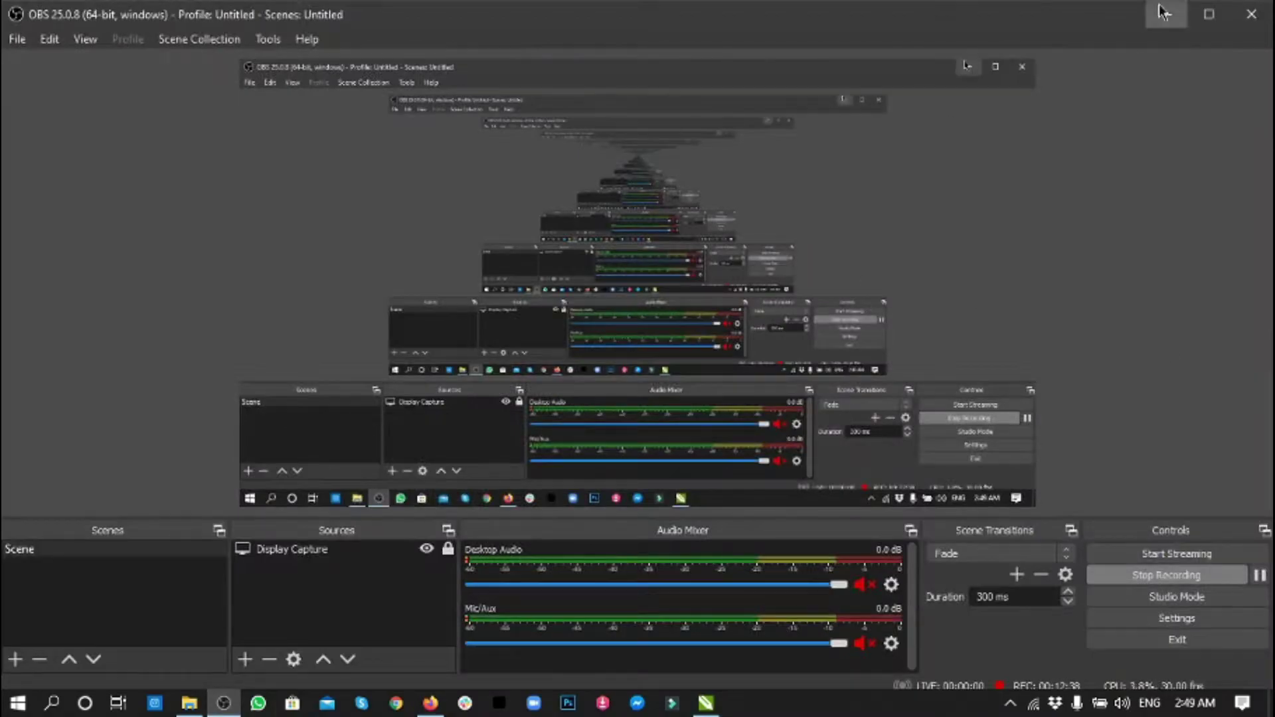
{"action": "left_click", "coordinate": [1164, 13]}
{"action": "scroll", "coordinate": [631, 259], "scroll_direction": "up", "scroll_amount": 1}
- Fill the capsule's ring curves and bands dark grey and black with matching outlines
{"action": "scroll", "coordinate": [631, 259], "scroll_direction": "up", "scroll_amount": 6}
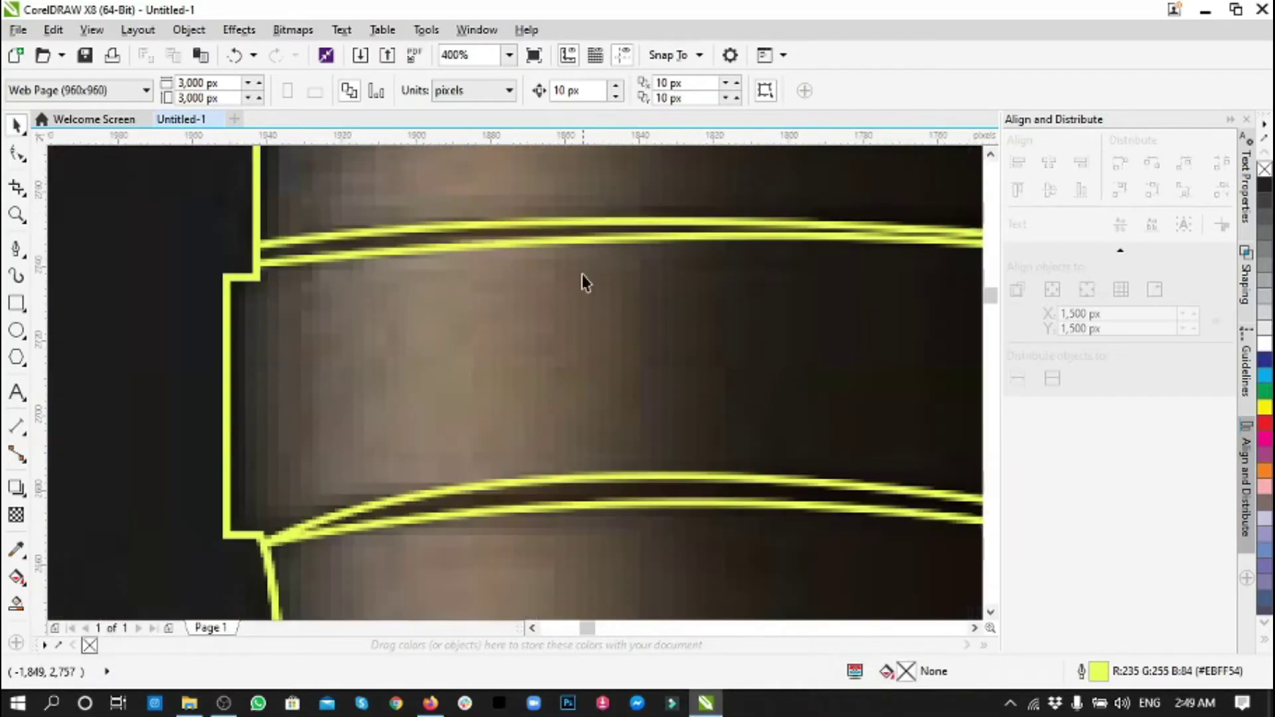
{"action": "left_click", "coordinate": [578, 229]}
{"action": "left_click", "coordinate": [1264, 207]}
{"action": "right_click", "coordinate": [1264, 209]}
{"action": "left_click", "coordinate": [714, 525]}
{"action": "left_click", "coordinate": [1264, 207]}
{"action": "right_click", "coordinate": [1265, 208]}
{"action": "scroll", "coordinate": [535, 449], "scroll_direction": "down", "scroll_amount": 1}
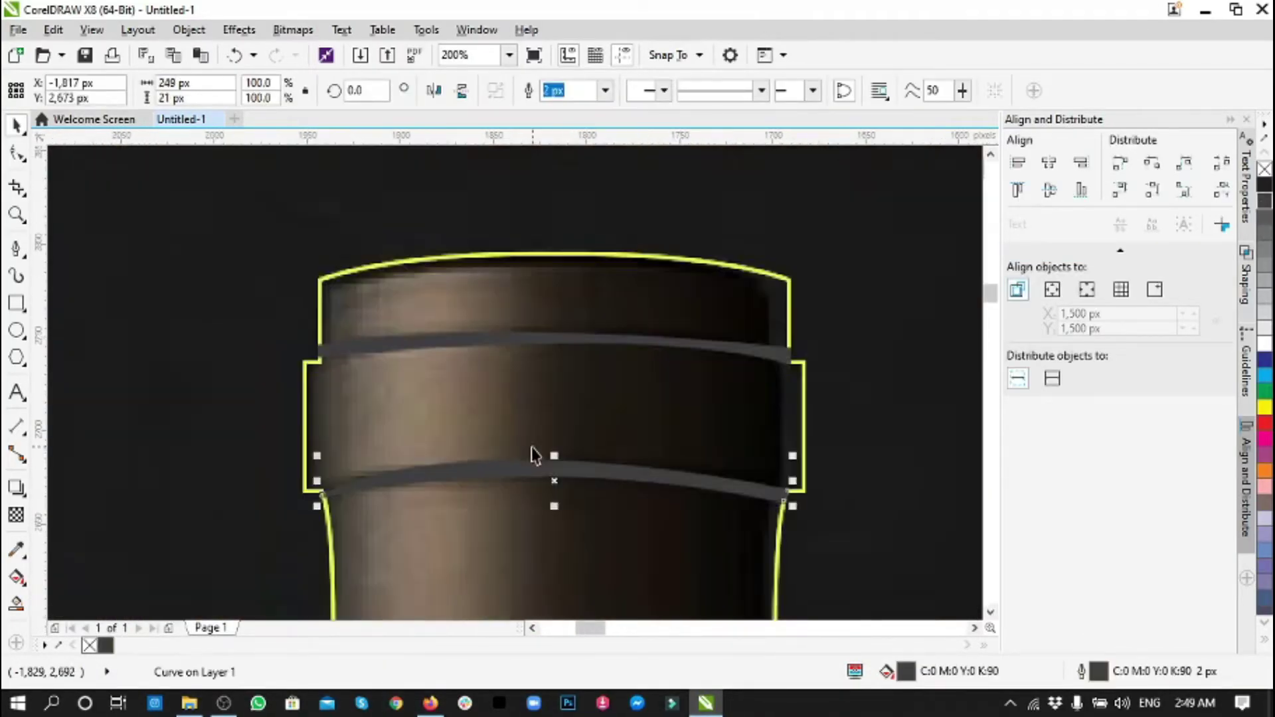
{"action": "left_click", "coordinate": [591, 359]}
{"action": "left_click", "coordinate": [1264, 187]}
{"action": "right_click", "coordinate": [1264, 187]}
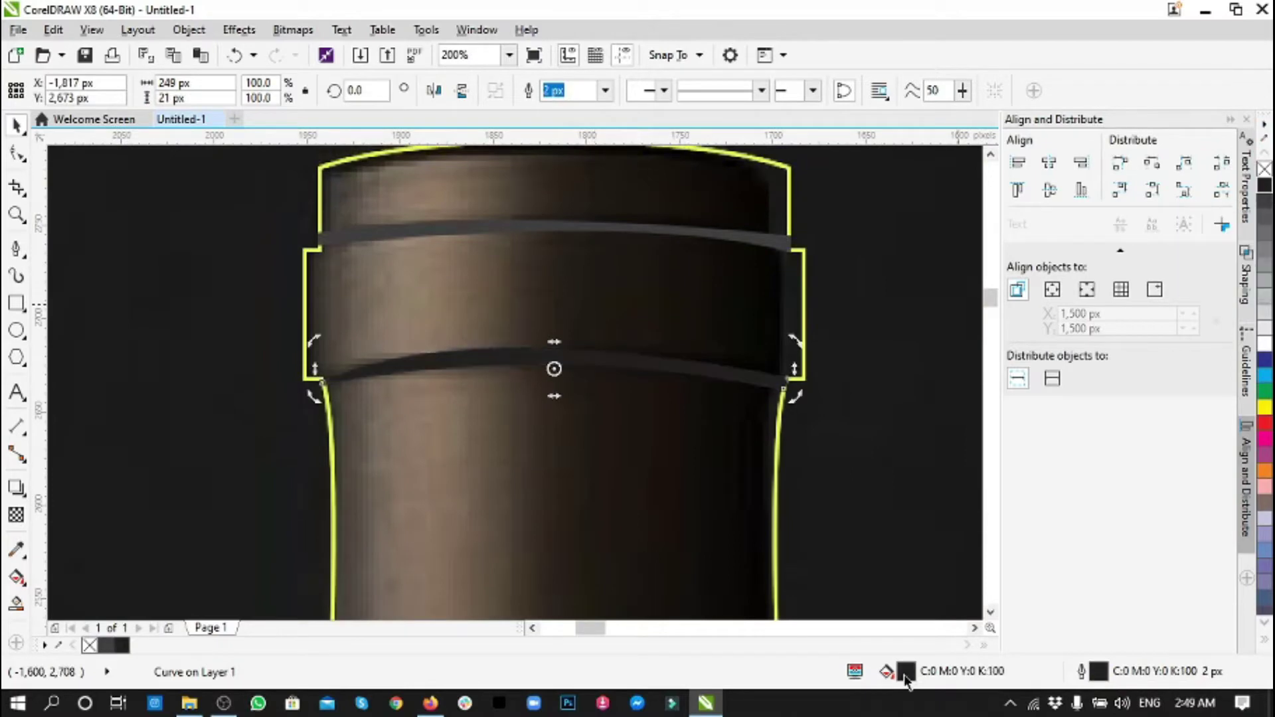
- Remove the outlines from the lower and upper ring bands
{"action": "double_click", "coordinate": [906, 673]}
{"action": "right_click", "coordinate": [89, 645]}
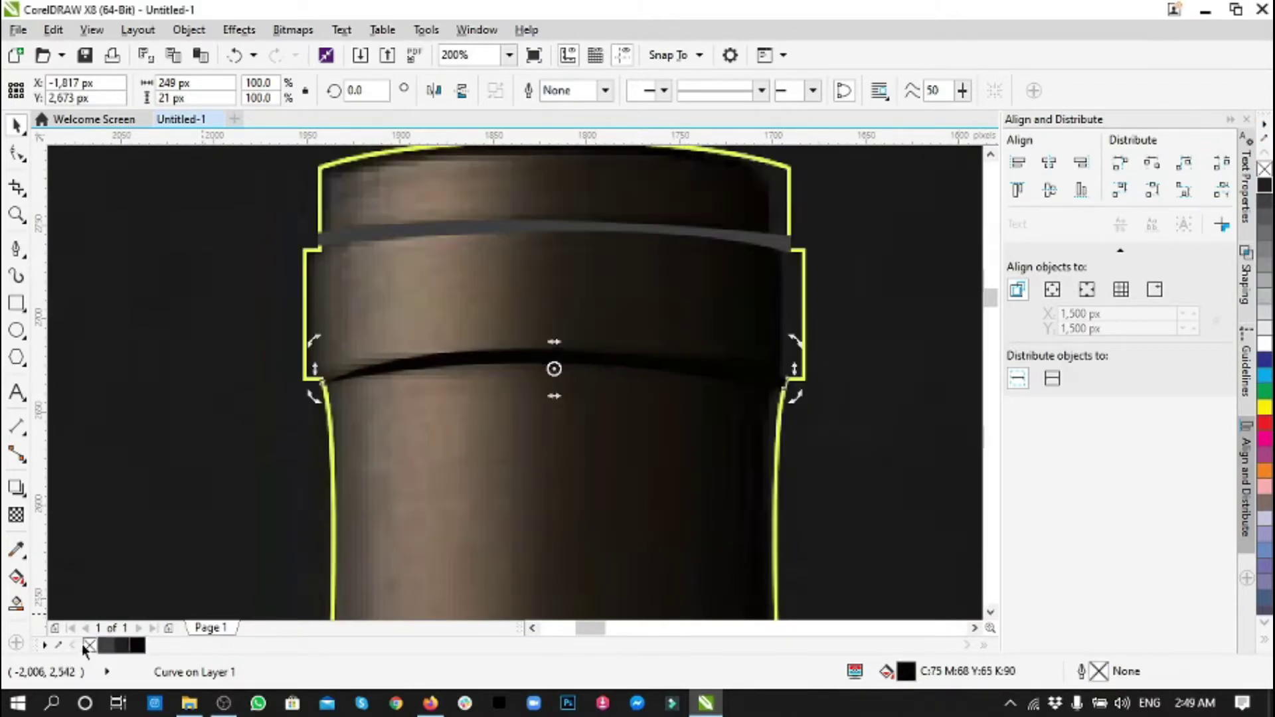
{"action": "left_click", "coordinate": [542, 235]}
{"action": "right_click", "coordinate": [89, 645]}
{"action": "scroll", "coordinate": [581, 432], "scroll_direction": "down", "scroll_amount": 2}
{"action": "scroll", "coordinate": [581, 433], "scroll_direction": "down", "scroll_amount": 2}
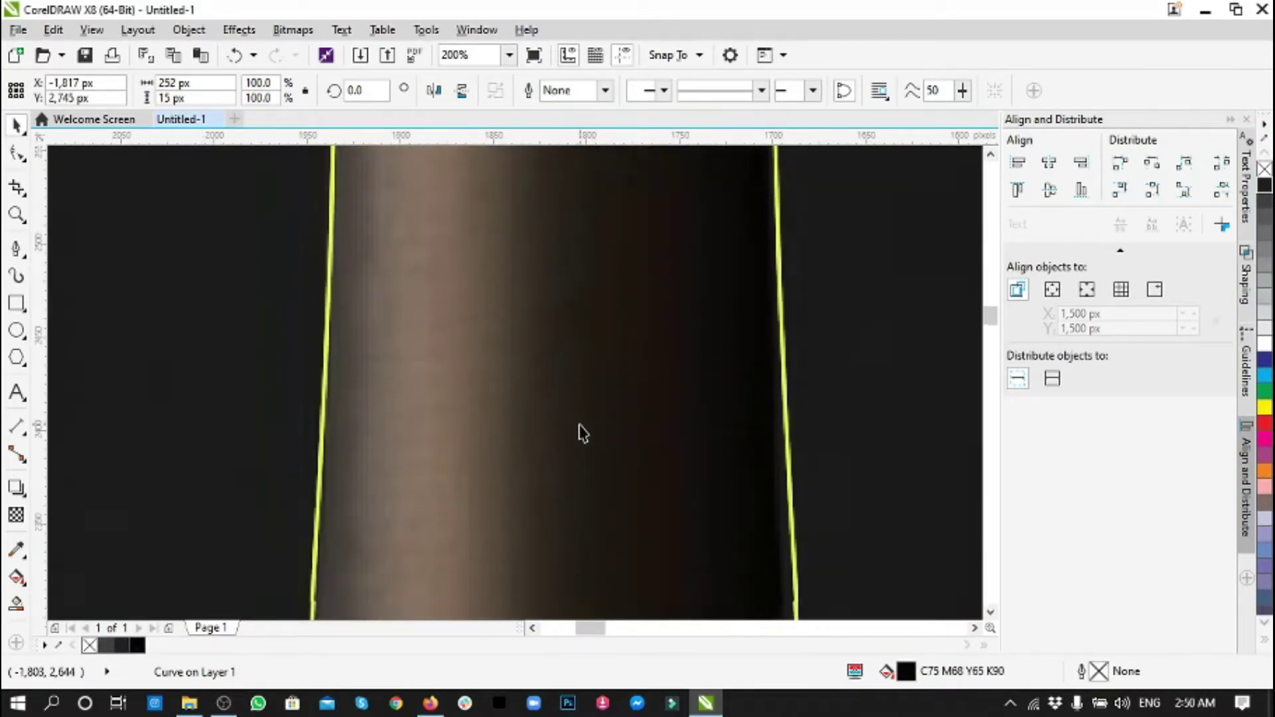
{"action": "scroll", "coordinate": [518, 437], "scroll_direction": "down", "scroll_amount": 2}
- Eyedrop the photo to fill the upper collar band cream and the middle band gold
{"action": "left_click", "coordinate": [458, 386]}
{"action": "left_click", "coordinate": [423, 387]}
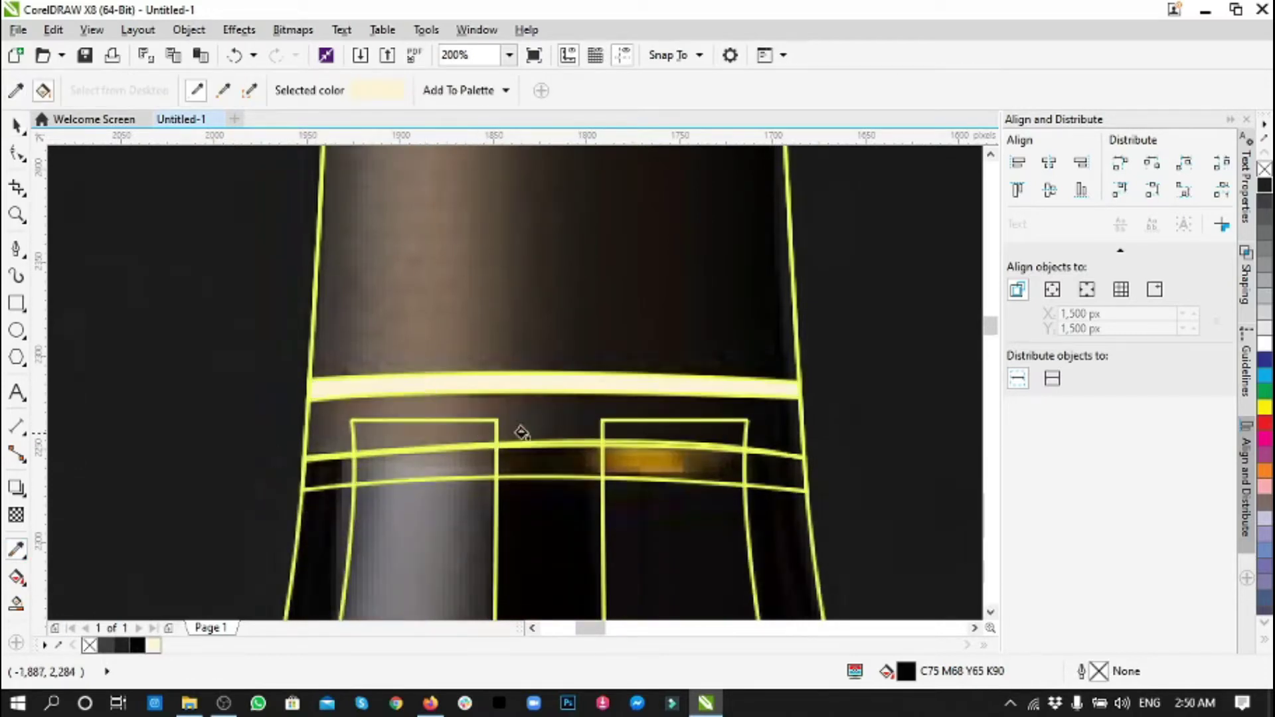
{"action": "scroll", "coordinate": [522, 433], "scroll_direction": "down", "scroll_amount": 1}
{"action": "left_click", "coordinate": [648, 424], "text": "shift"}
{"action": "key", "text": "ctrl+z"}
{"action": "left_click", "coordinate": [568, 425]}
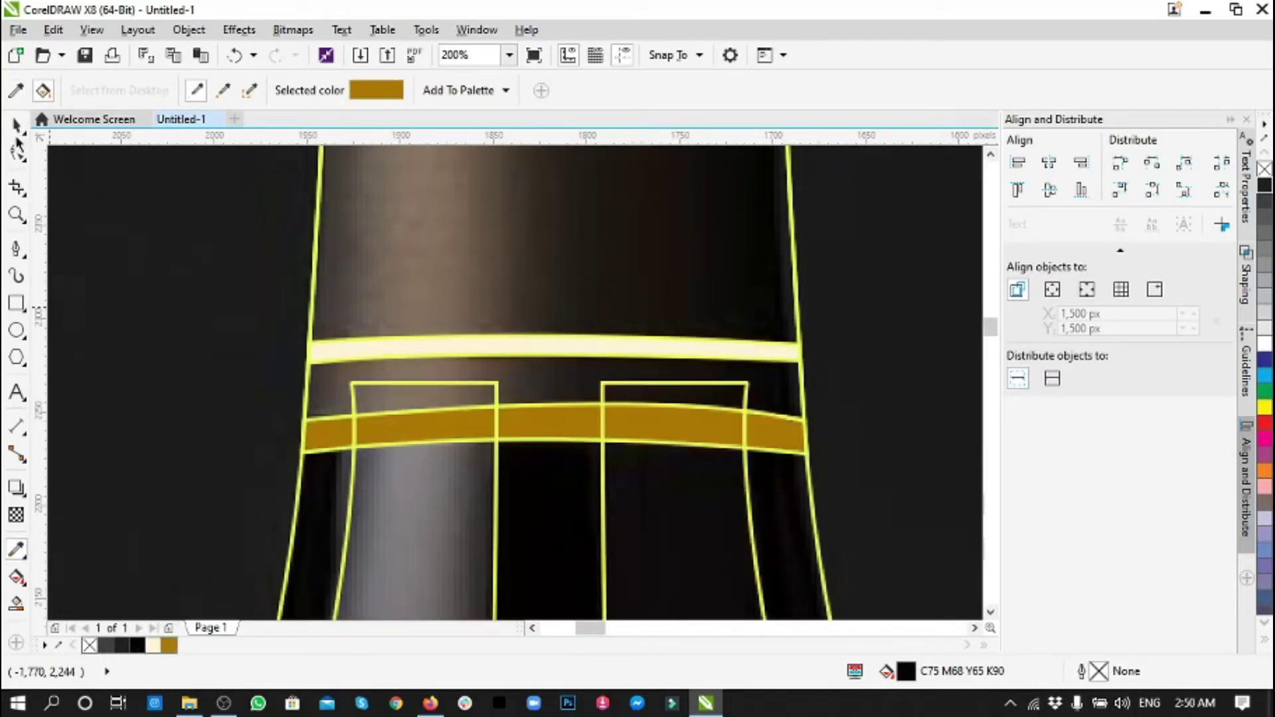
- Remove the outlines from the cream and gold collar bands
{"action": "left_click", "coordinate": [16, 124]}
{"action": "left_click", "coordinate": [425, 429]}
{"action": "left_click", "coordinate": [413, 350], "text": "shift"}
{"action": "right_click", "coordinate": [1264, 168]}
{"action": "left_click", "coordinate": [535, 429]}
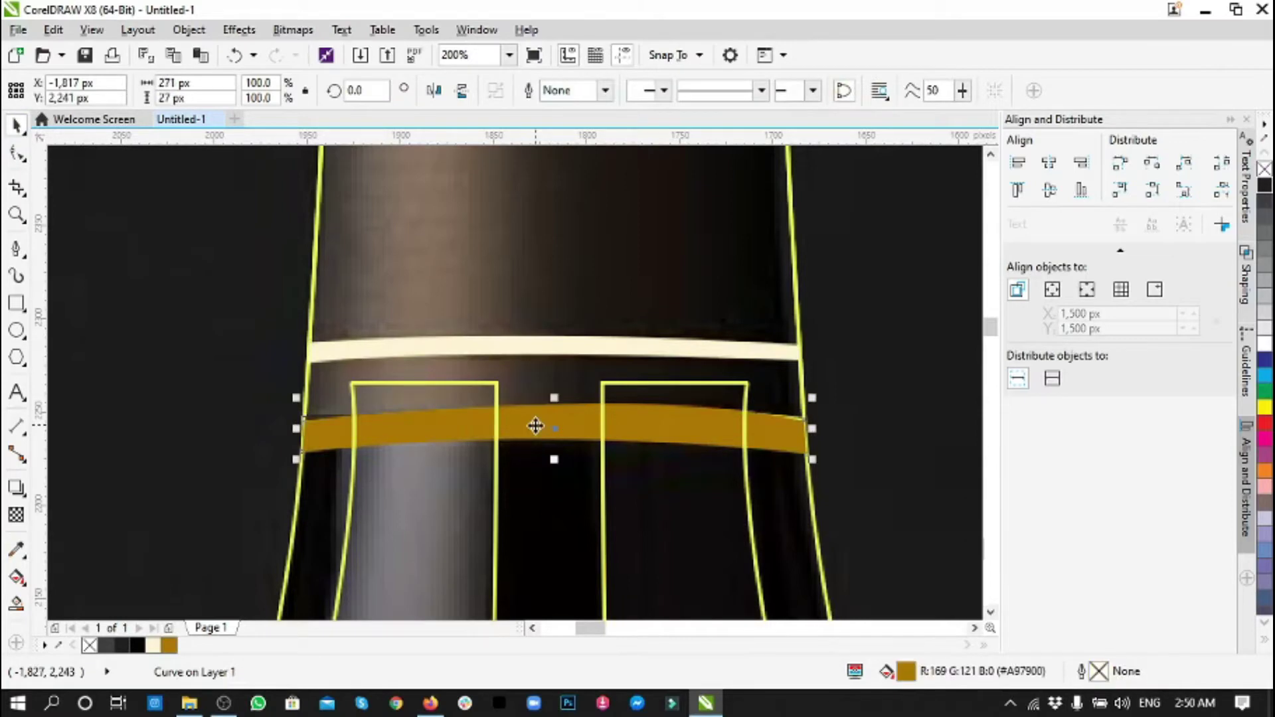
{"action": "left_click", "coordinate": [872, 381]}
{"action": "scroll", "coordinate": [872, 382], "scroll_direction": "down", "scroll_amount": 2}
{"action": "scroll", "coordinate": [614, 249], "scroll_direction": "up", "scroll_amount": 1}
- Fill the capsule with a brown sampled from the photo
{"action": "left_click", "coordinate": [613, 250]}
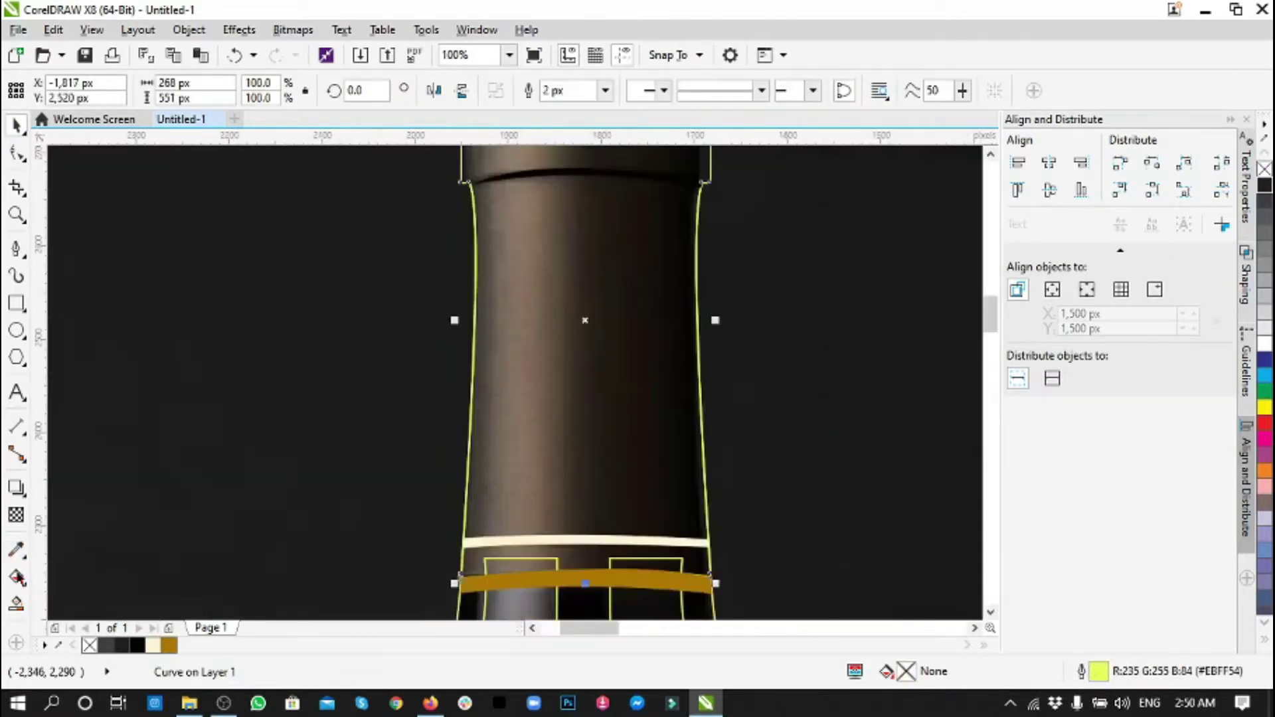
{"action": "key", "text": "i"}
{"action": "left_click", "coordinate": [520, 370]}
{"action": "left_click", "coordinate": [535, 350]}
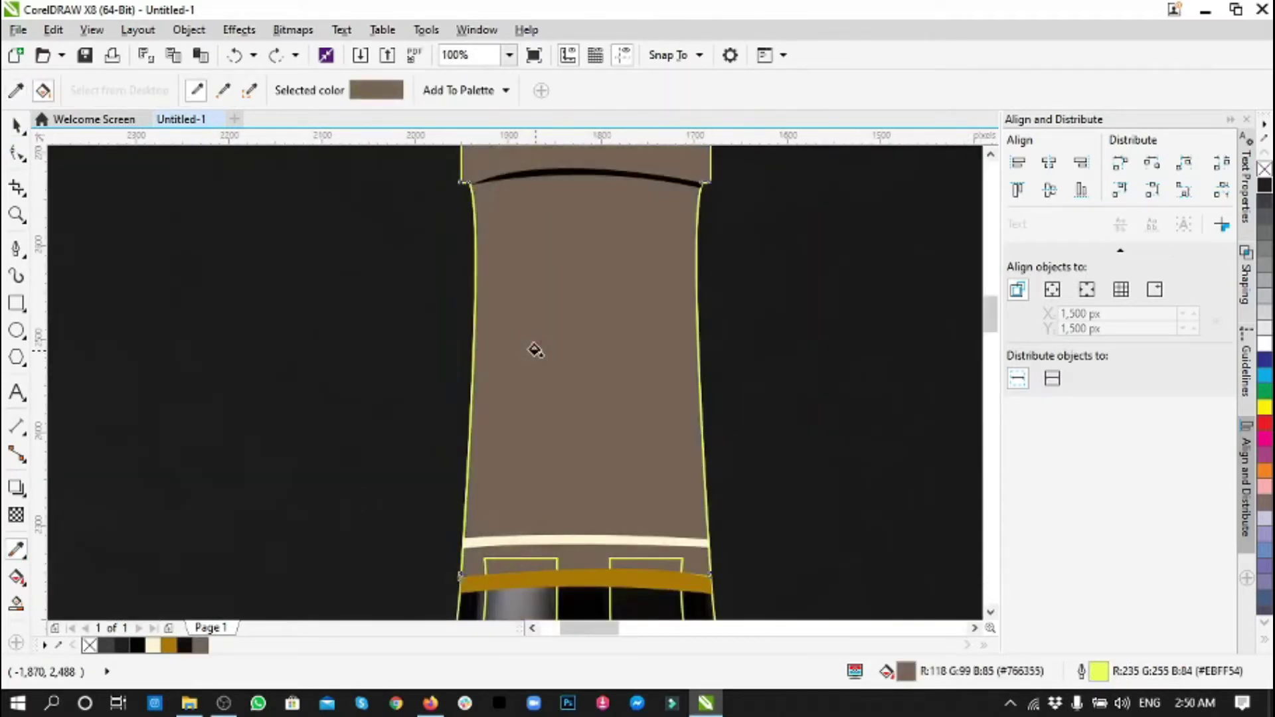
- Replace the capsule's flat fill with a linear gradient from brown to black
{"action": "key", "text": "ctrl+z"}
{"action": "key", "text": "g"}
{"action": "left_click", "coordinate": [70, 90]}
{"action": "left_click", "coordinate": [709, 320]}
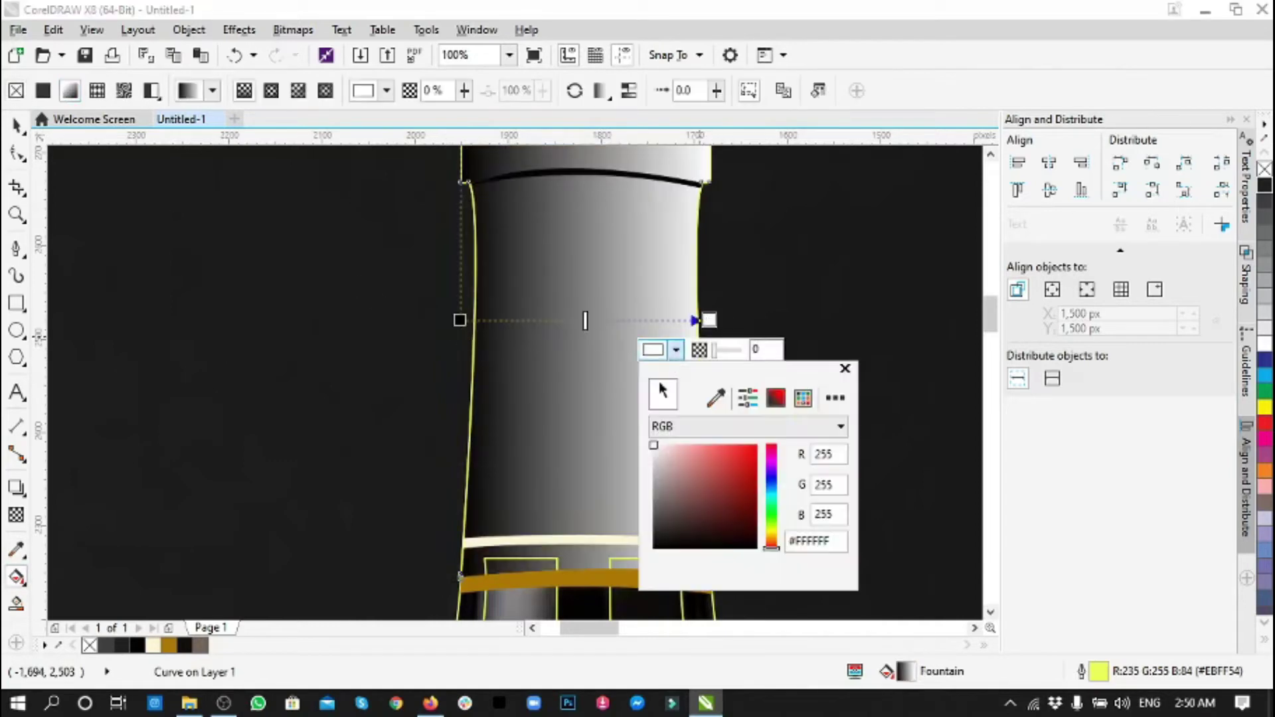
{"action": "left_click", "coordinate": [184, 645]}
{"action": "left_click", "coordinate": [460, 320]}
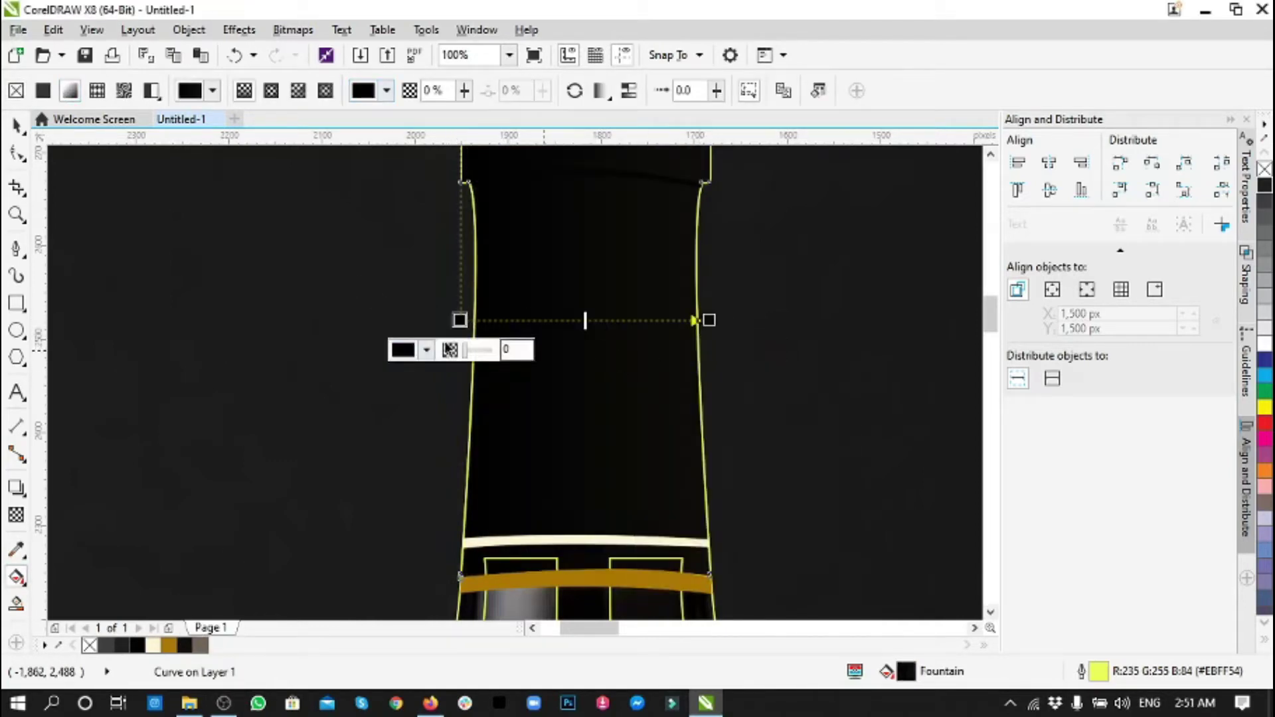
{"action": "left_click", "coordinate": [427, 350]}
{"action": "left_click", "coordinate": [524, 399]}
- Add a dark brown colour node in the middle of the gradient
{"action": "scroll", "coordinate": [556, 470], "scroll_direction": "up", "scroll_amount": 3}
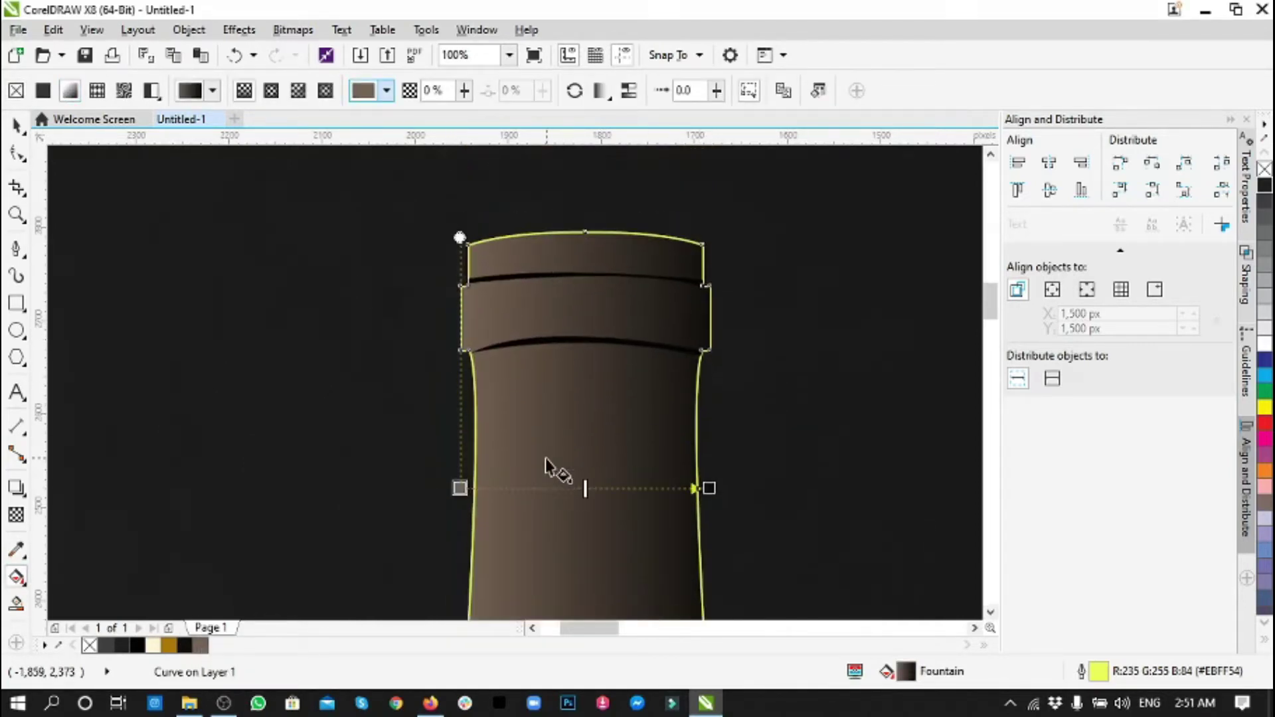
{"action": "scroll", "coordinate": [551, 465], "scroll_direction": "down", "scroll_amount": 2}
{"action": "double_click", "coordinate": [602, 414]}
{"action": "left_click", "coordinate": [569, 443]}
{"action": "left_click", "coordinate": [602, 605]}
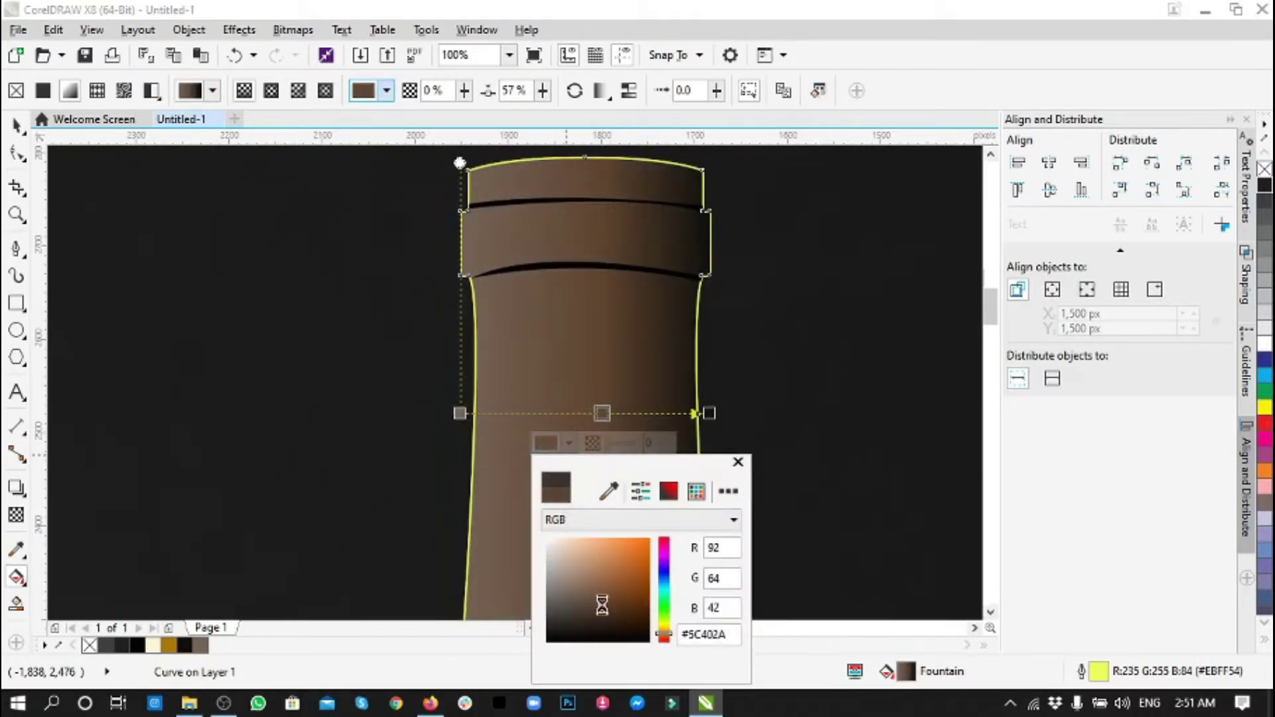
{"action": "left_click", "coordinate": [563, 261]}
{"action": "key", "text": "space"}
{"action": "scroll", "coordinate": [726, 364], "scroll_direction": "down", "scroll_amount": 2}
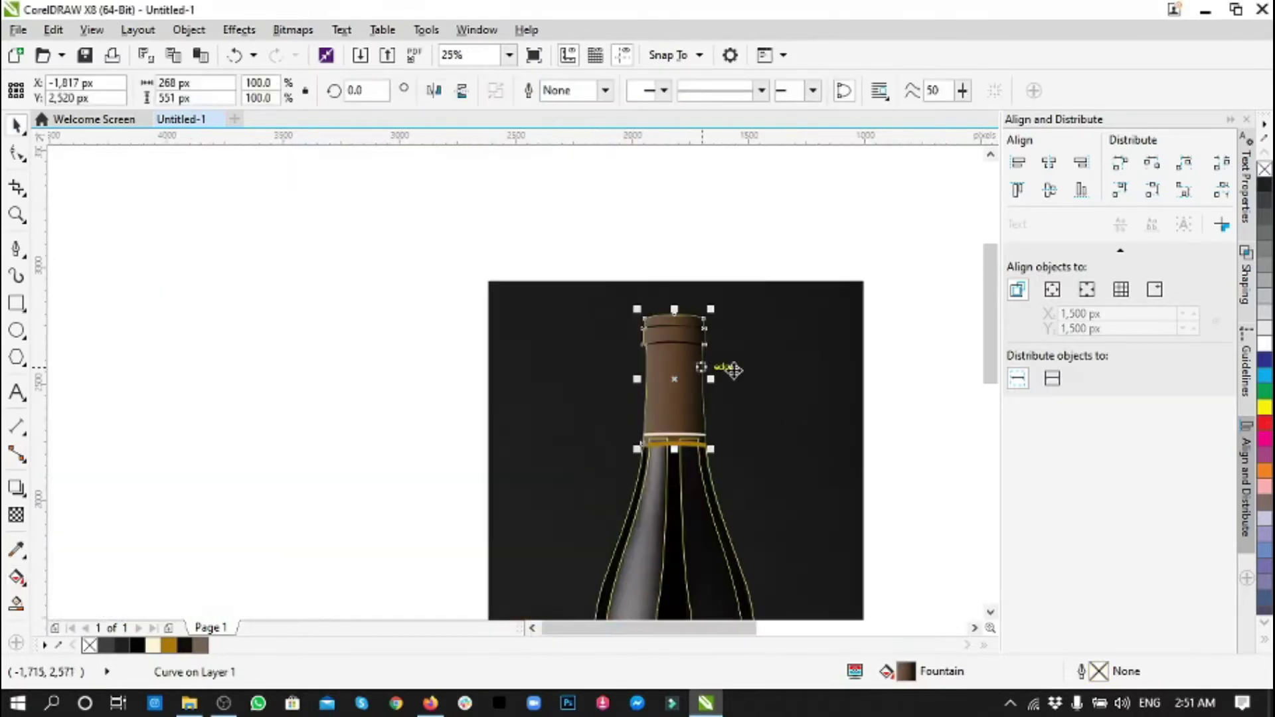
{"action": "key", "text": "Escape"}
{"action": "scroll", "coordinate": [675, 348], "scroll_direction": "up", "scroll_amount": 3}
{"action": "scroll", "coordinate": [666, 456], "scroll_direction": "down", "scroll_amount": 2}
- Lighten the gradient's left node to pale tan and shift the midpoint left
{"action": "left_click", "coordinate": [666, 435]}
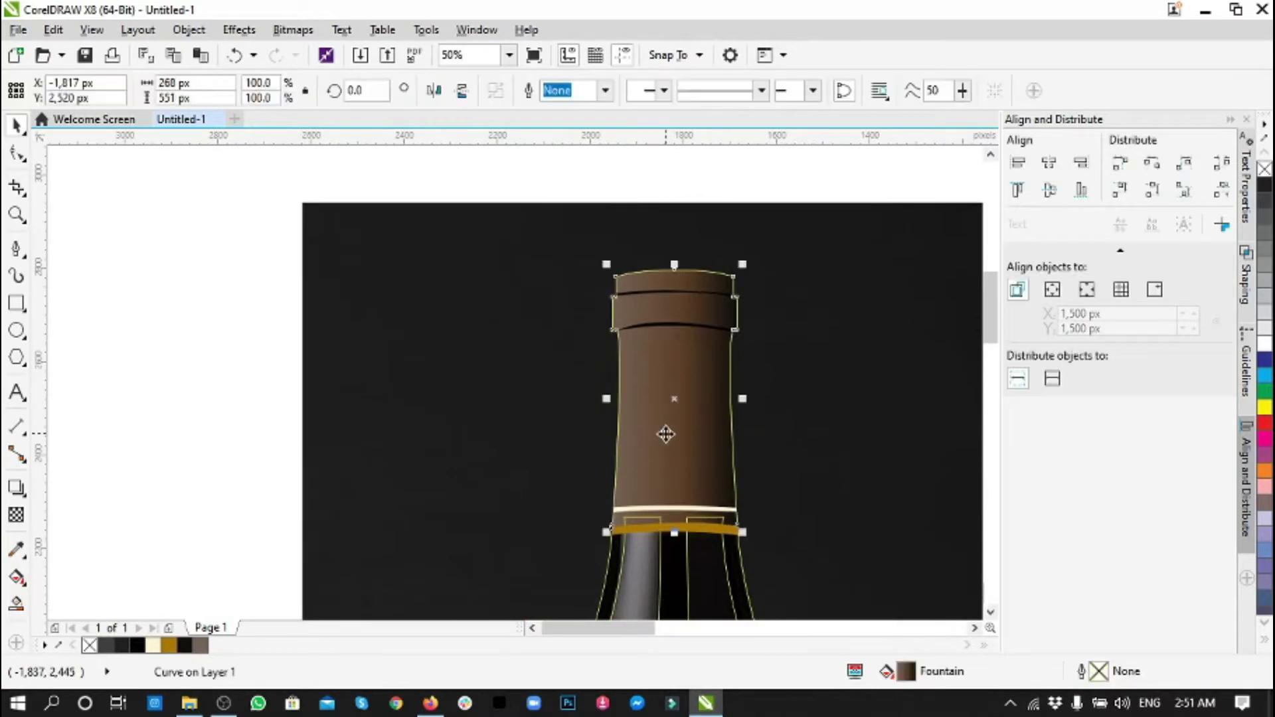
{"action": "left_click", "coordinate": [17, 577]}
{"action": "scroll", "coordinate": [682, 399], "scroll_direction": "up", "scroll_amount": 2}
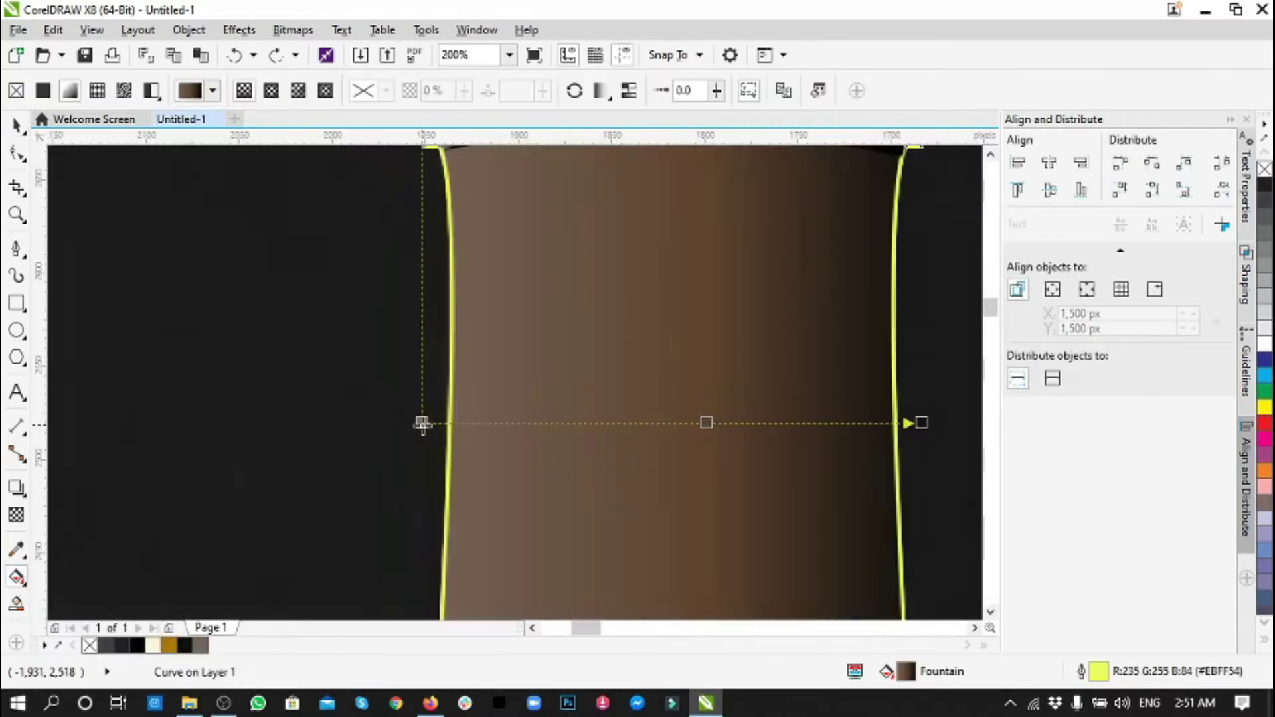
{"action": "left_click", "coordinate": [422, 422]}
{"action": "left_click", "coordinate": [389, 453]}
{"action": "left_click_drag", "start_coordinate": [373, 347], "coordinate": [397, 303]}
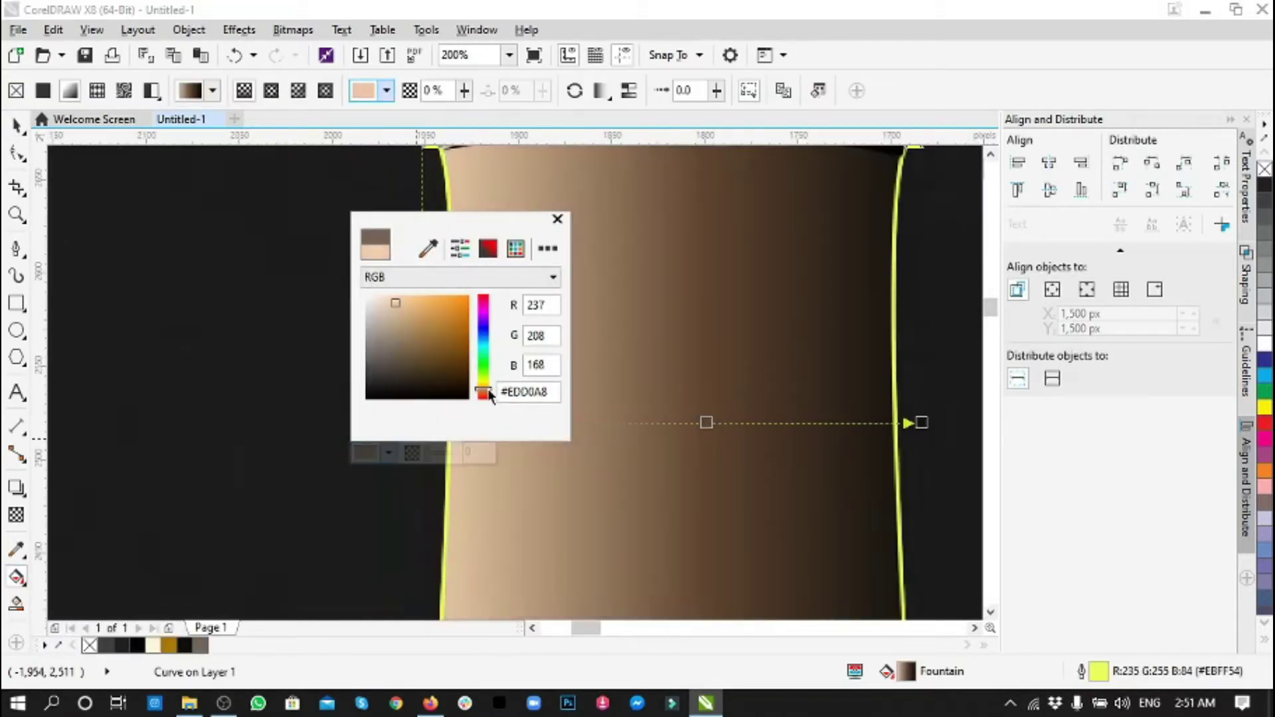
{"action": "scroll", "coordinate": [658, 431], "scroll_direction": "down", "scroll_amount": 2}
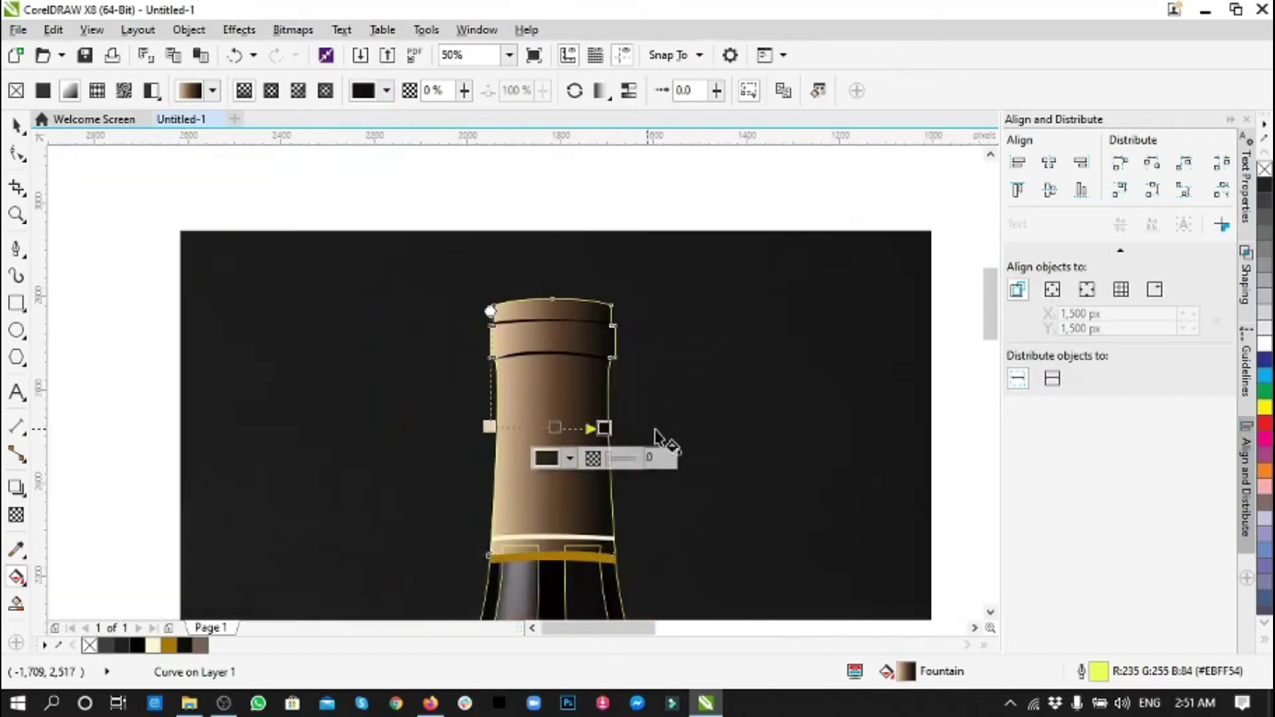
{"action": "scroll", "coordinate": [512, 458], "scroll_direction": "up", "scroll_amount": 1}
{"action": "left_click_drag", "start_coordinate": [599, 401], "coordinate": [580, 403]}
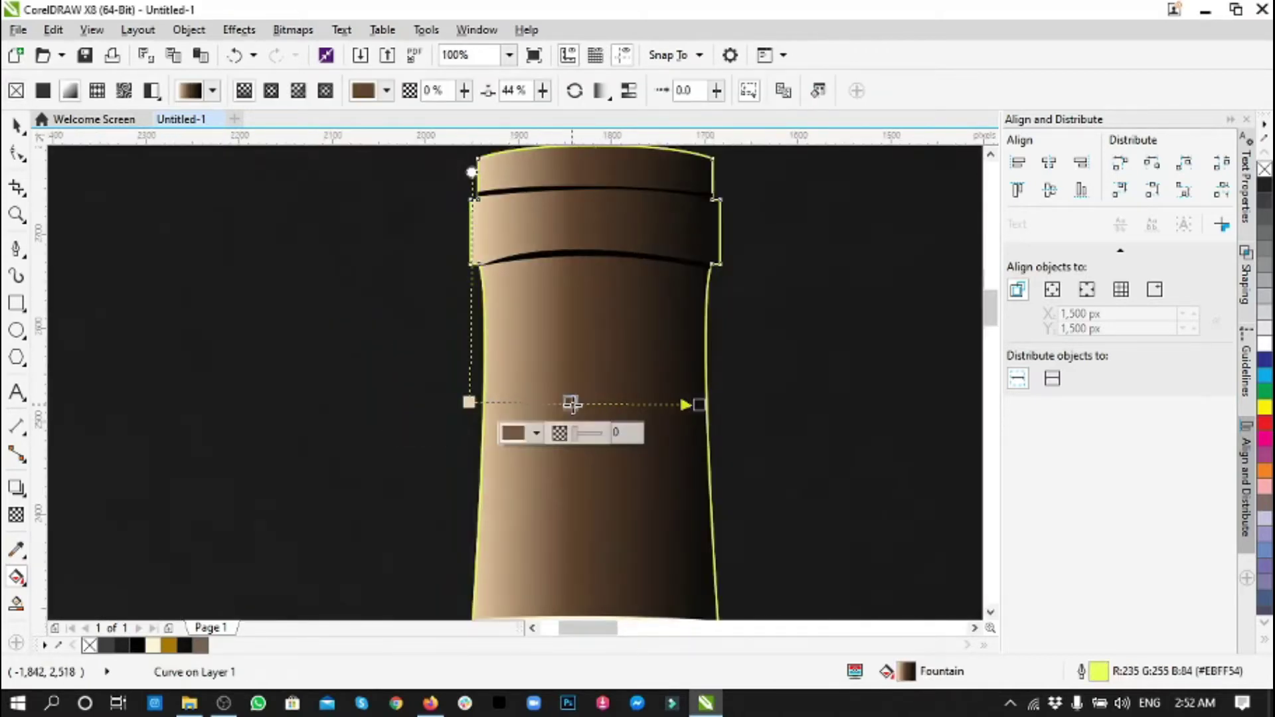
{"action": "left_click", "coordinate": [699, 405]}
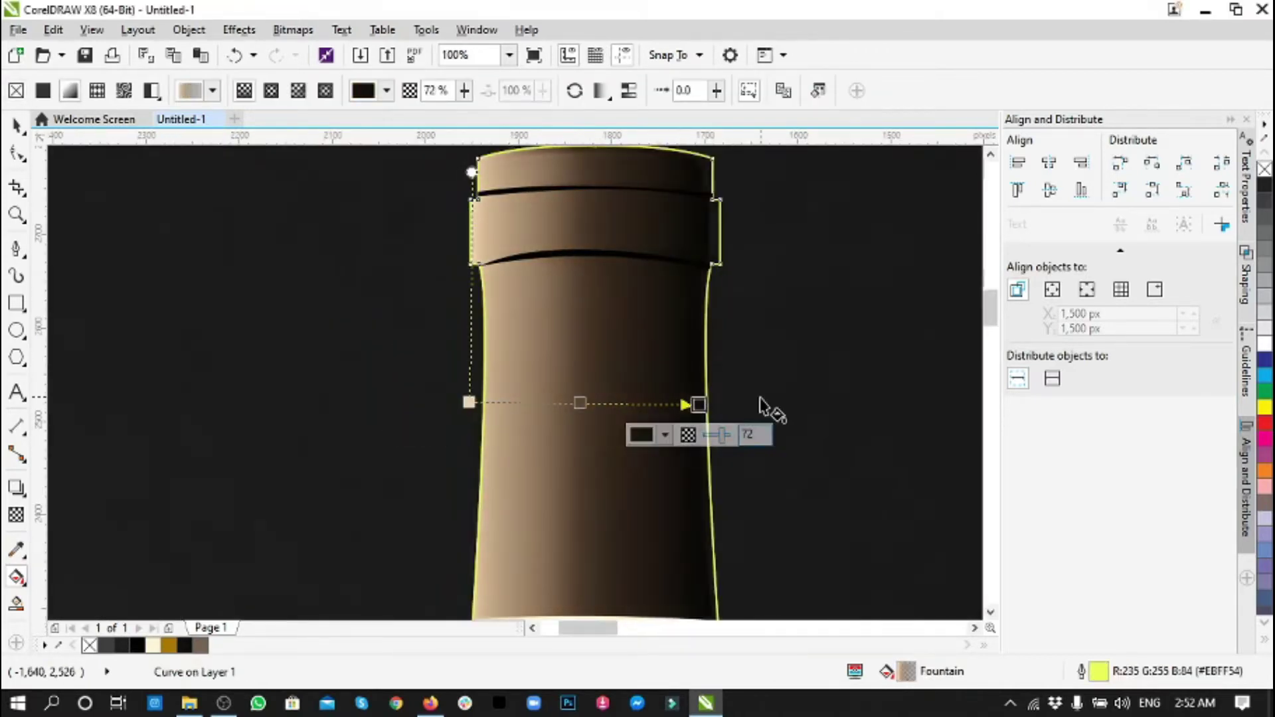
{"action": "scroll", "coordinate": [763, 412], "scroll_direction": "down", "scroll_amount": 2}
{"action": "key", "text": "Escape"}
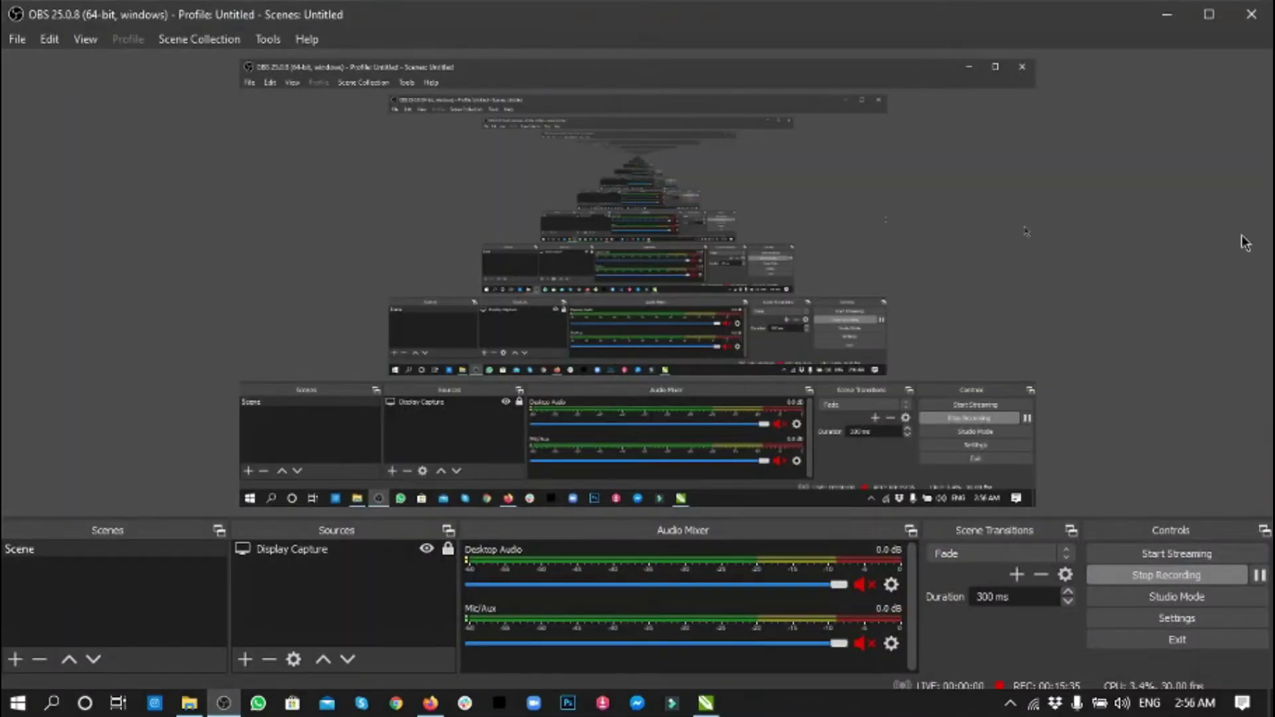
{"action": "scroll", "coordinate": [679, 447], "scroll_direction": "down", "scroll_amount": 2}
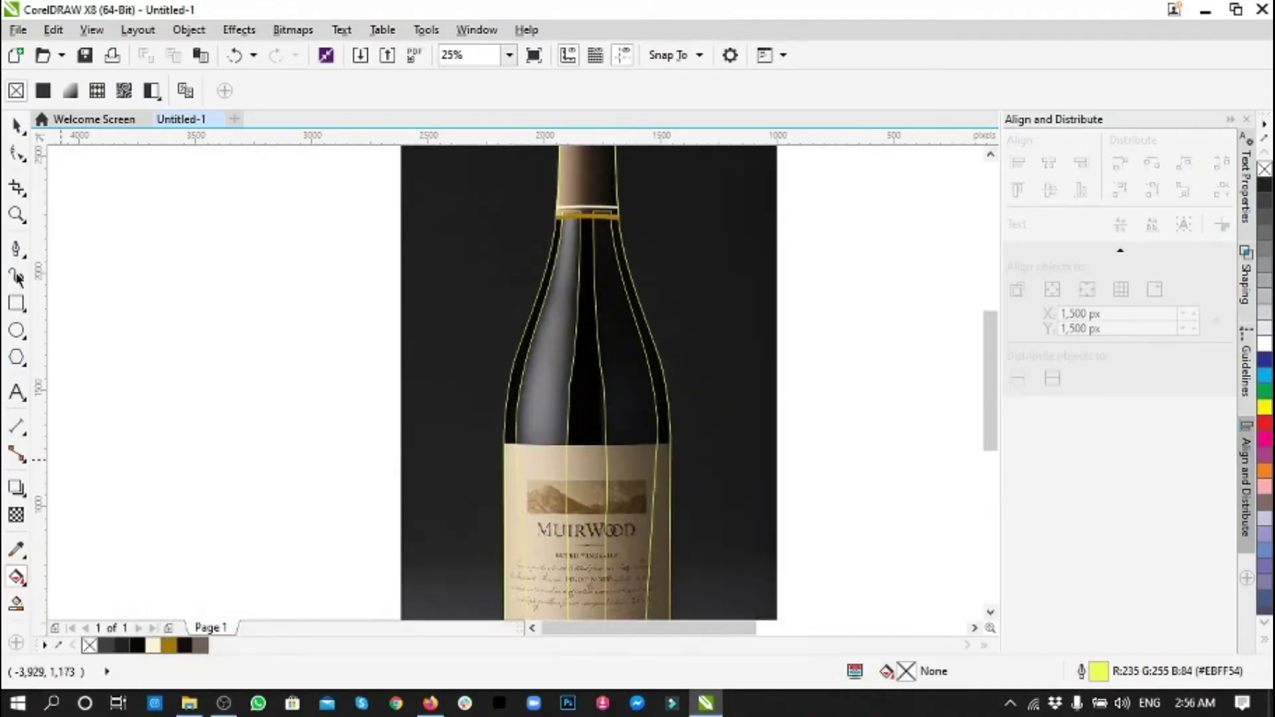
- Draw a path along the label's top edge across the bottle
{"action": "scroll", "coordinate": [582, 470], "scroll_direction": "up", "scroll_amount": 4}
{"action": "left_click", "coordinate": [262, 381]}
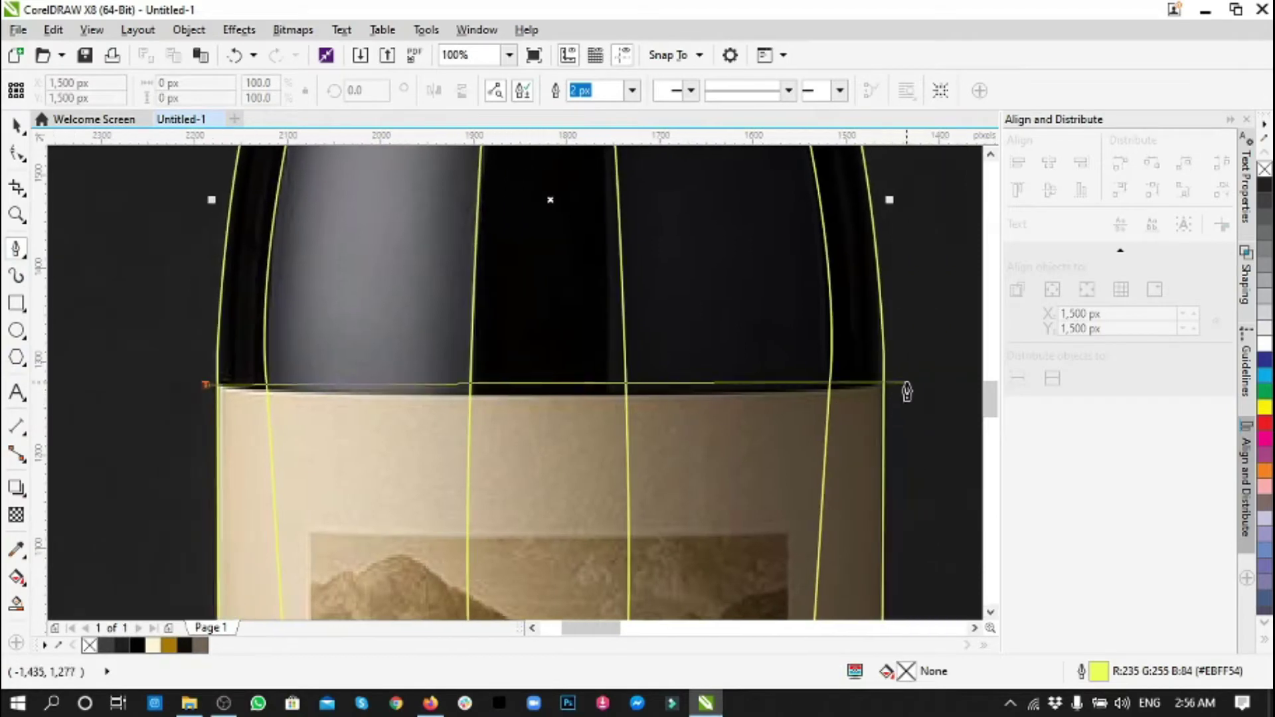
{"action": "left_click", "coordinate": [897, 382]}
{"action": "scroll", "coordinate": [917, 379], "scroll_direction": "right", "scroll_amount": 3}
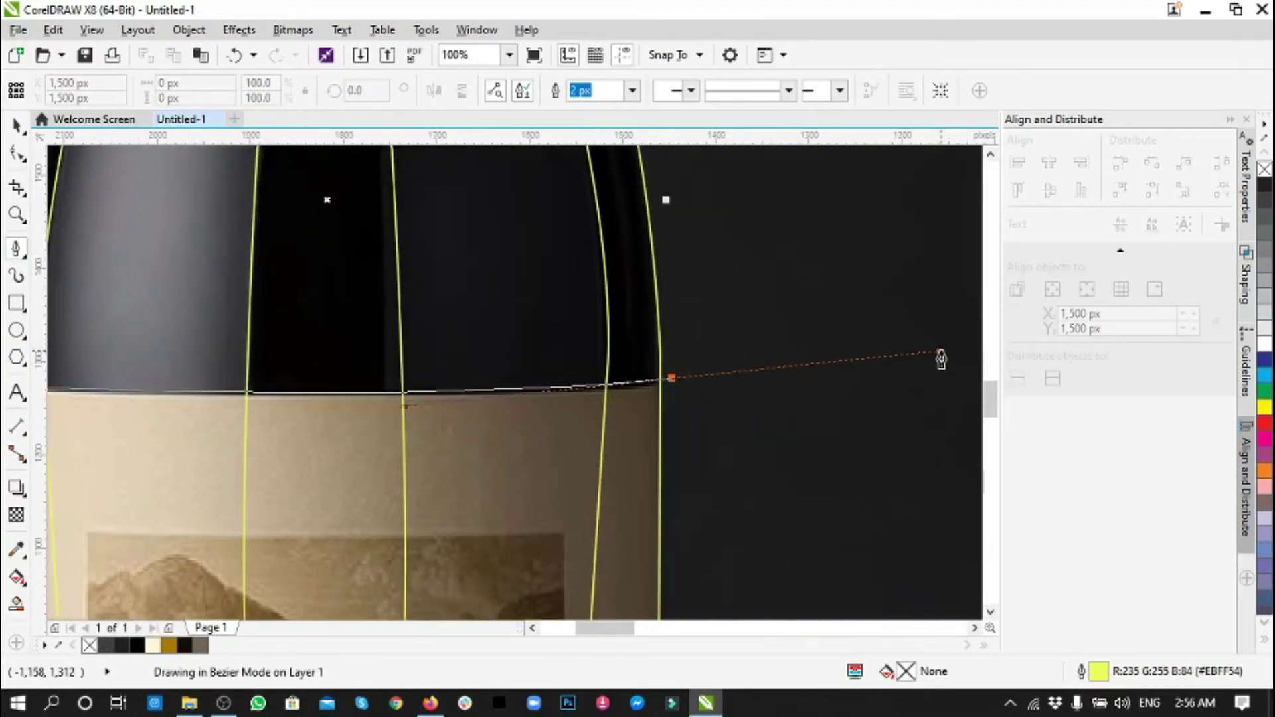
{"action": "double_click", "coordinate": [672, 378]}
{"action": "scroll", "coordinate": [712, 499], "scroll_direction": "down", "scroll_amount": 3}
{"action": "scroll", "coordinate": [698, 531], "scroll_direction": "up", "scroll_amount": 3}
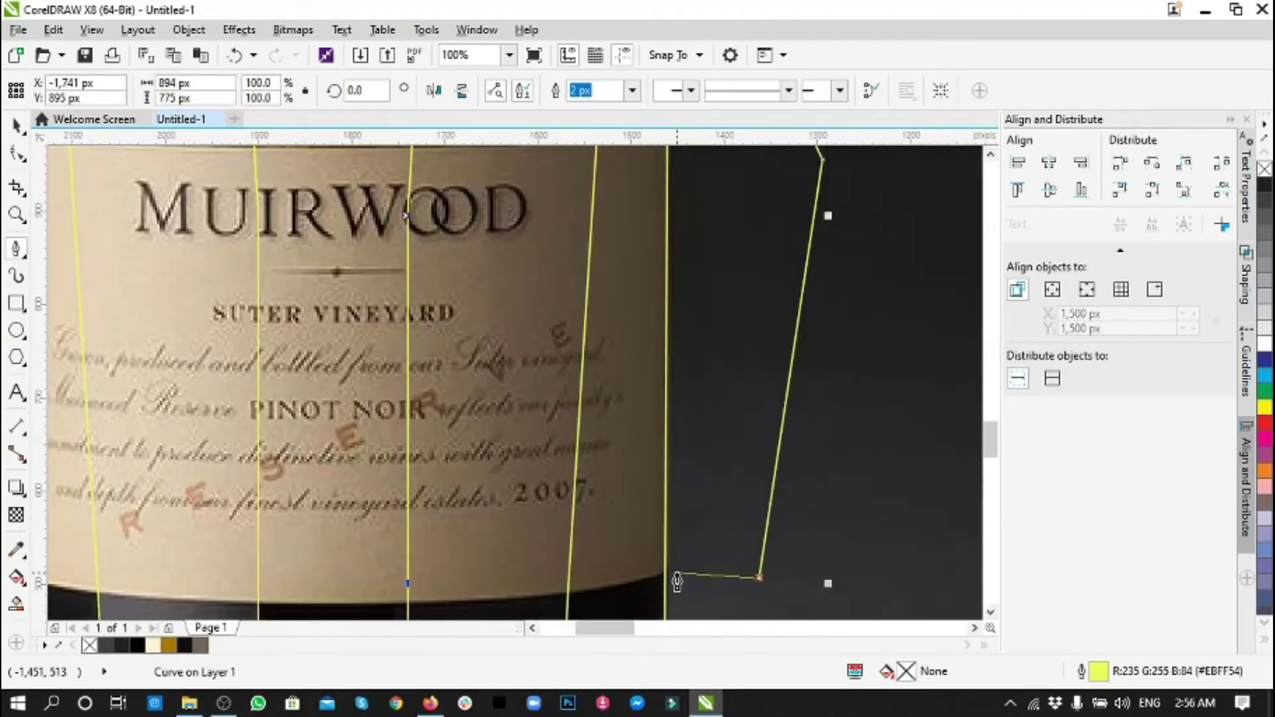
- Close the outline around the label, then delete it
{"action": "left_click", "coordinate": [676, 578]}
{"action": "scroll", "coordinate": [675, 583], "scroll_direction": "down", "scroll_amount": 2}
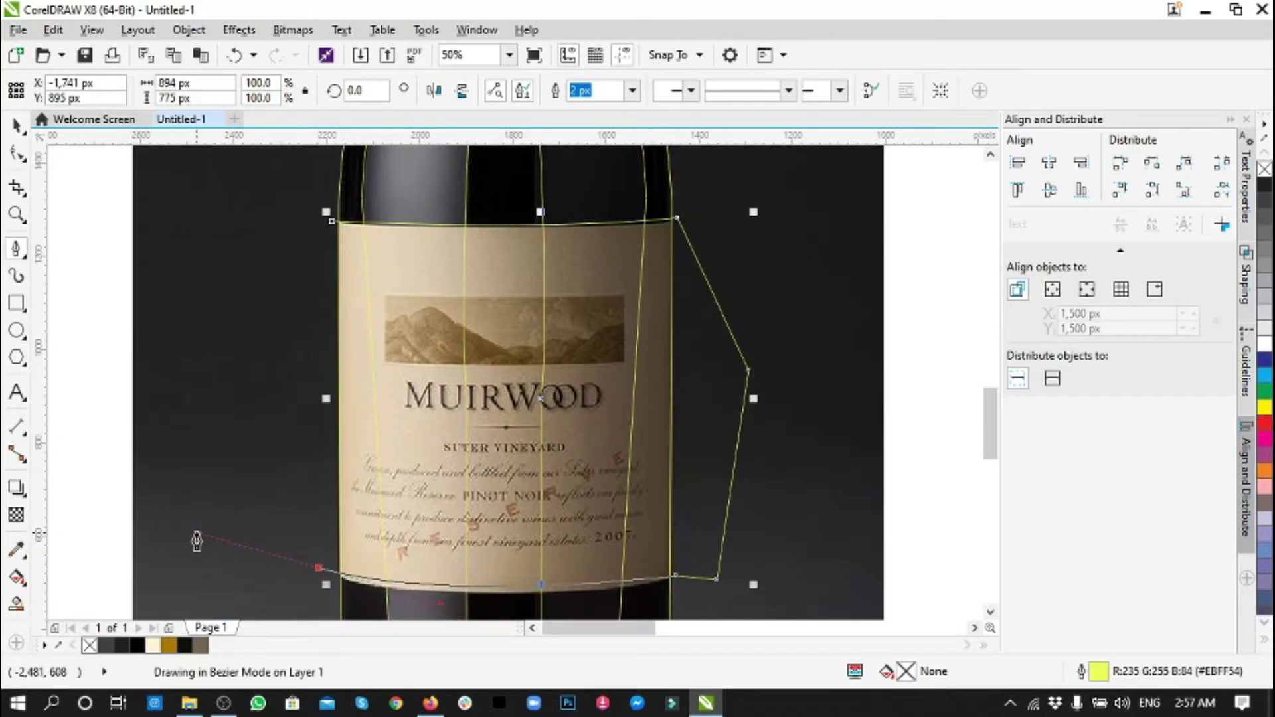
{"action": "left_click_drag", "start_coordinate": [332, 221], "coordinate": [327, 219]}
{"action": "key", "text": "space"}
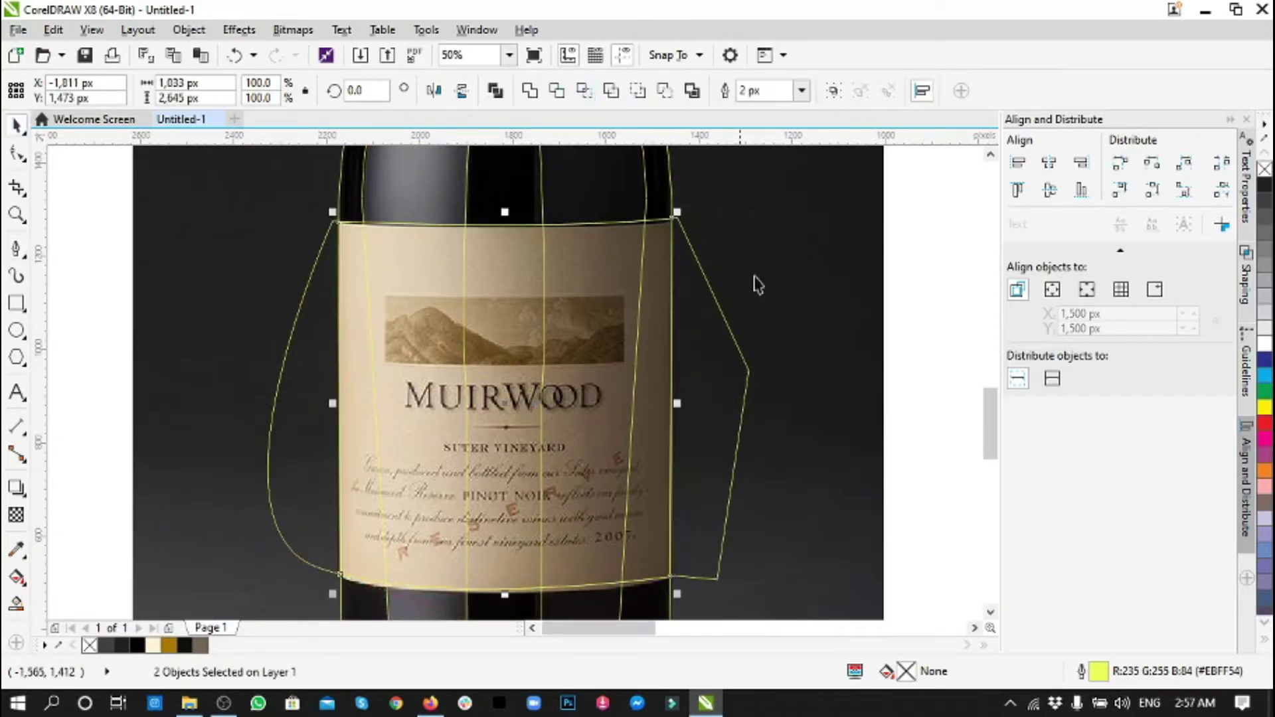
{"action": "key", "text": "Delete"}
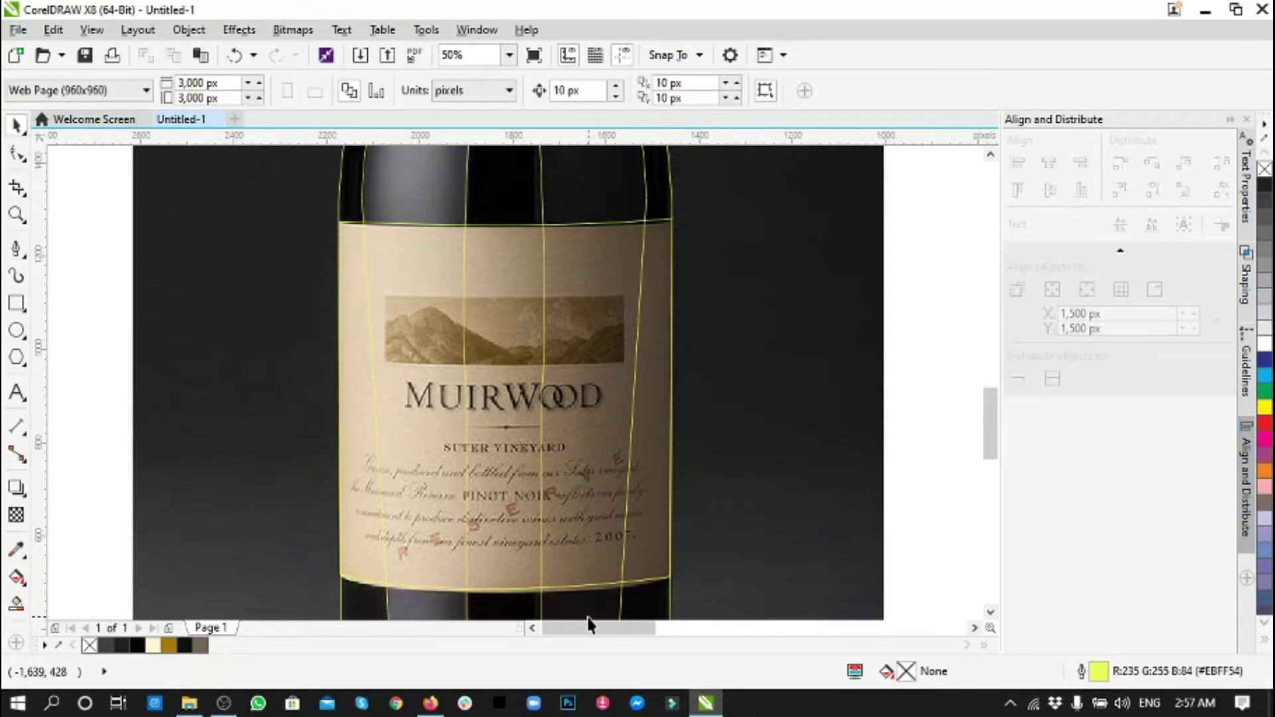
- Eyedrop photo colours into the pieces: grey highlight strip, black middle strip, and brown label segments
{"action": "scroll", "coordinate": [500, 496], "scroll_direction": "up", "scroll_amount": 5}
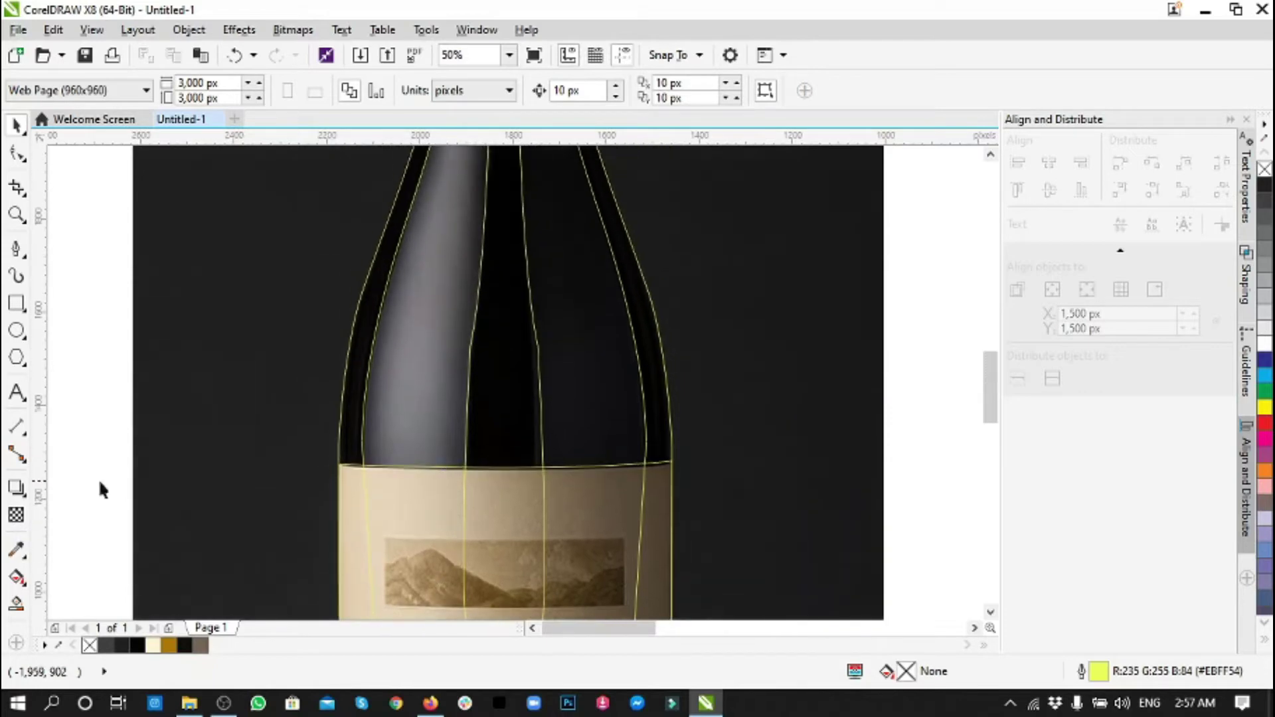
{"action": "left_click", "coordinate": [17, 550]}
{"action": "left_click", "coordinate": [421, 352]}
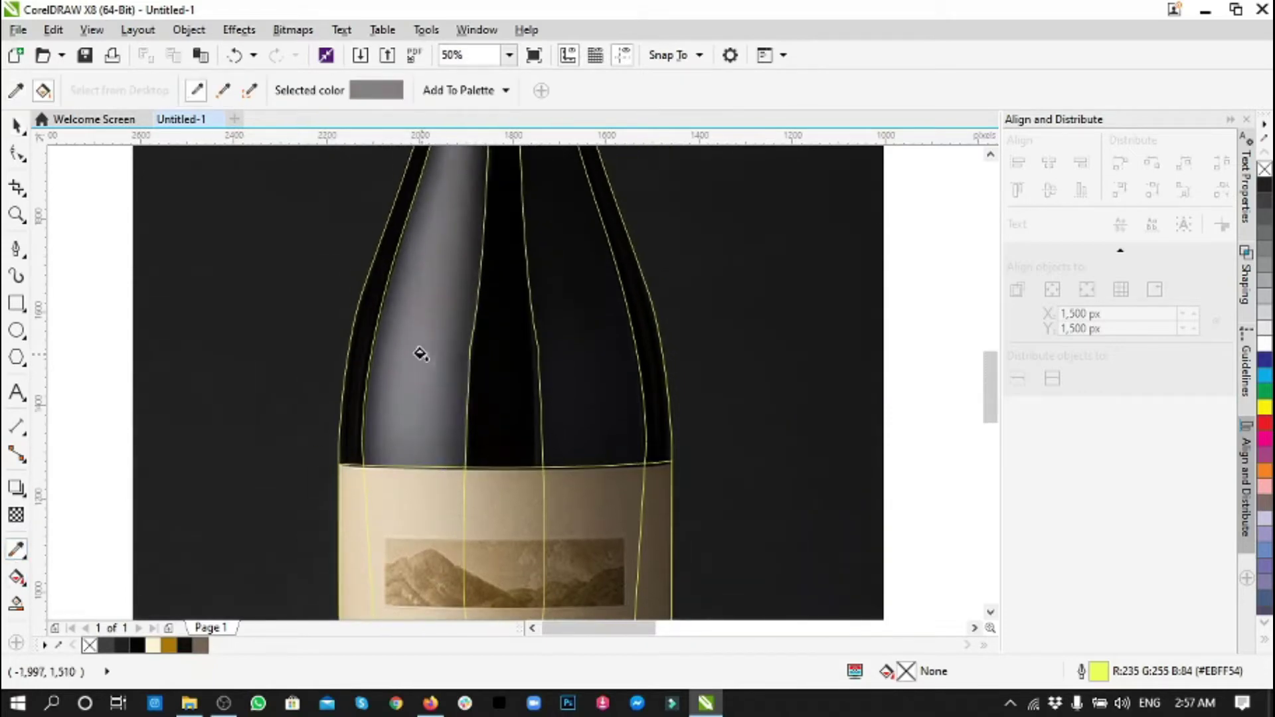
{"action": "left_click", "coordinate": [596, 357], "text": "shift"}
{"action": "left_click", "coordinate": [596, 357]}
{"action": "left_click", "coordinate": [503, 490], "text": "shift"}
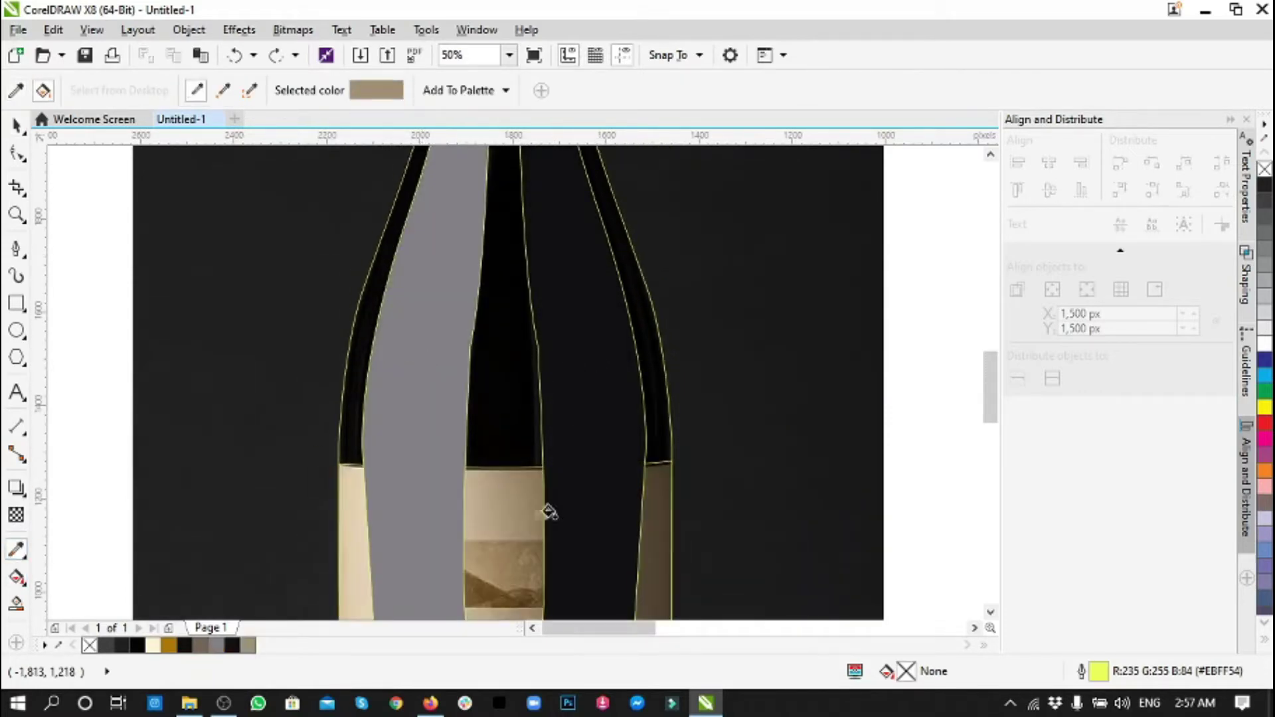
{"action": "left_click", "coordinate": [525, 505]}
{"action": "left_click", "coordinate": [631, 549]}
- Give the brown label segments a fountain fill ending in a dark colour sampled from the photo
{"action": "scroll", "coordinate": [455, 506], "scroll_direction": "down", "scroll_amount": 3}
{"action": "scroll", "coordinate": [455, 507], "scroll_direction": "down", "scroll_amount": 1}
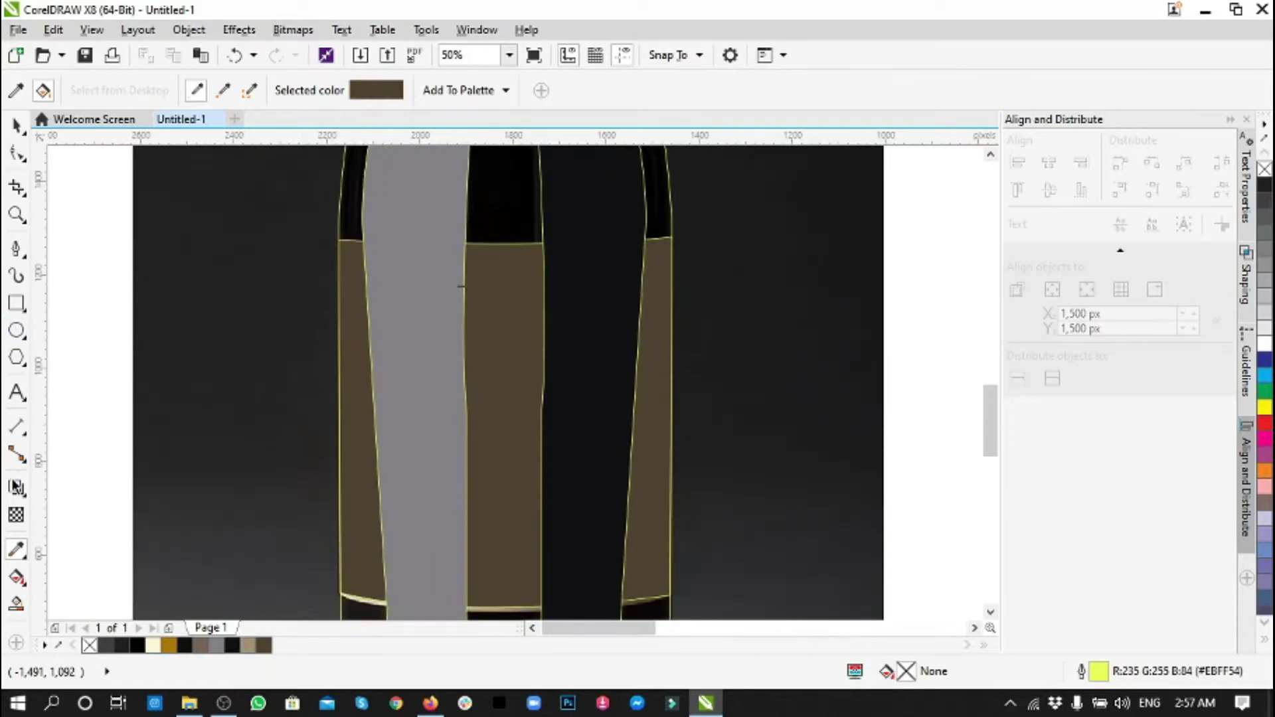
{"action": "left_click", "coordinate": [16, 576]}
{"action": "left_click", "coordinate": [69, 90]}
{"action": "left_click", "coordinate": [339, 422]}
{"action": "left_click", "coordinate": [304, 452]}
{"action": "left_click", "coordinate": [313, 331]}
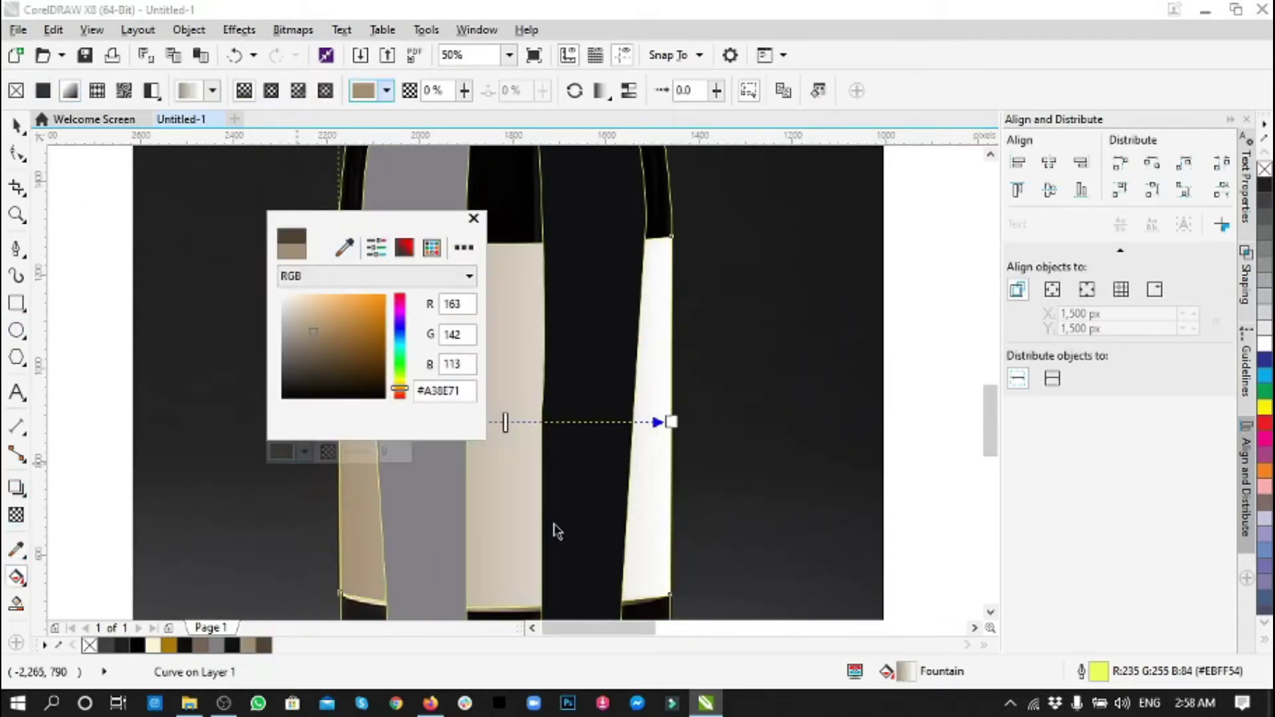
{"action": "left_click", "coordinate": [671, 422]}
{"action": "left_click", "coordinate": [635, 446]}
{"action": "left_click", "coordinate": [676, 247]}
{"action": "left_click", "coordinate": [107, 512]}
- Sample the dark glass colour #19171A from the photo, then select the bottle neck shape
{"action": "scroll", "coordinate": [519, 473], "scroll_direction": "down", "scroll_amount": 2}
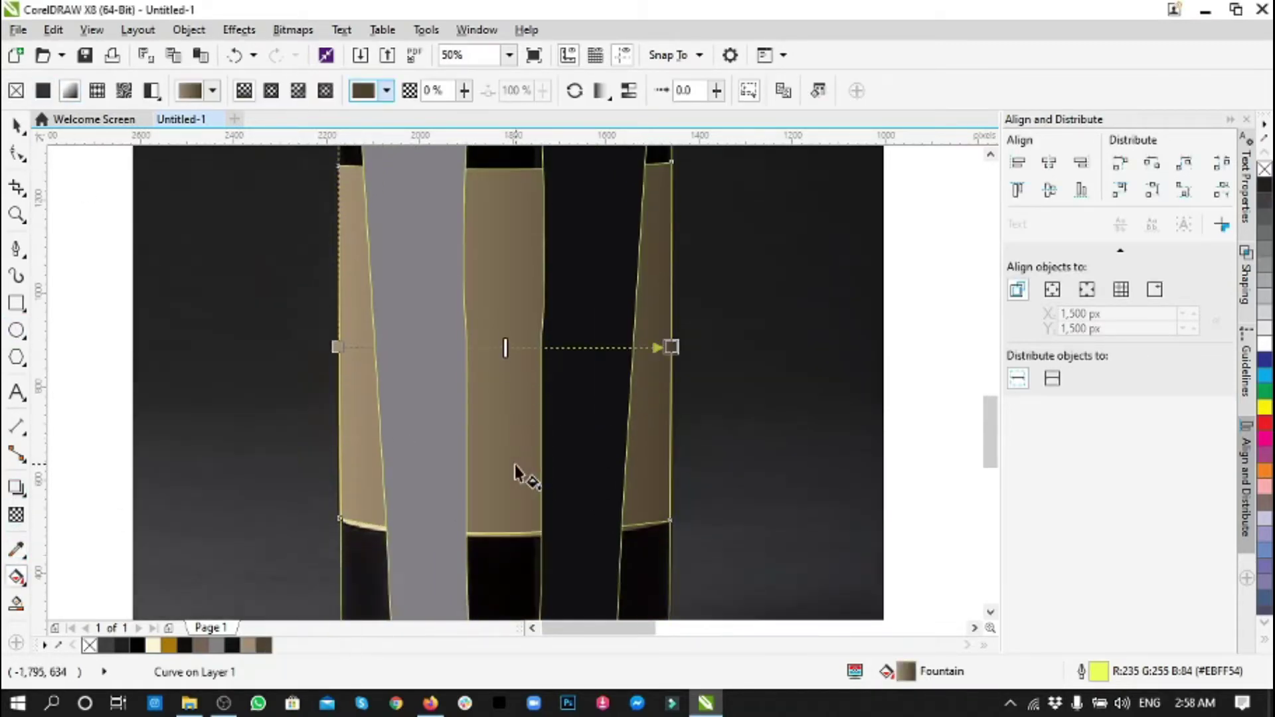
{"action": "key", "text": "i"}
{"action": "left_click", "coordinate": [342, 589]}
{"action": "scroll", "coordinate": [474, 438], "scroll_direction": "up", "scroll_amount": 5}
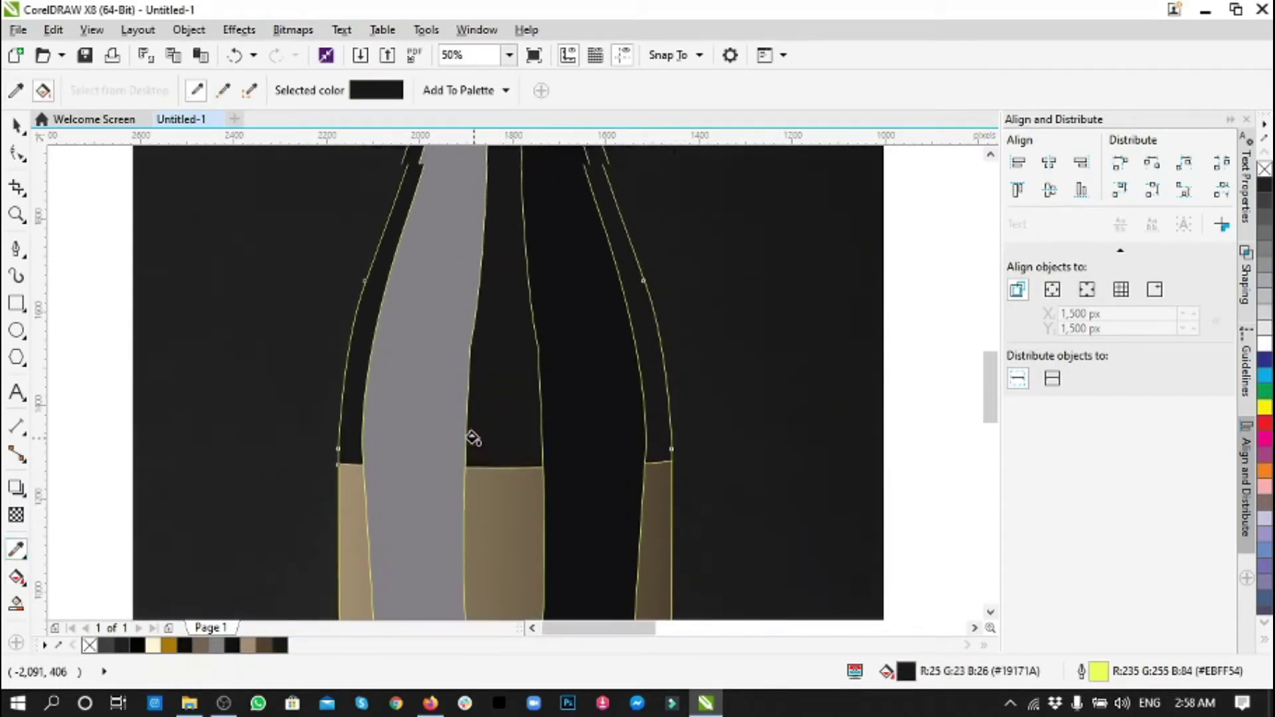
{"action": "scroll", "coordinate": [474, 439], "scroll_direction": "up", "scroll_amount": 5}
{"action": "key", "text": "space"}
{"action": "left_click", "coordinate": [520, 256]}
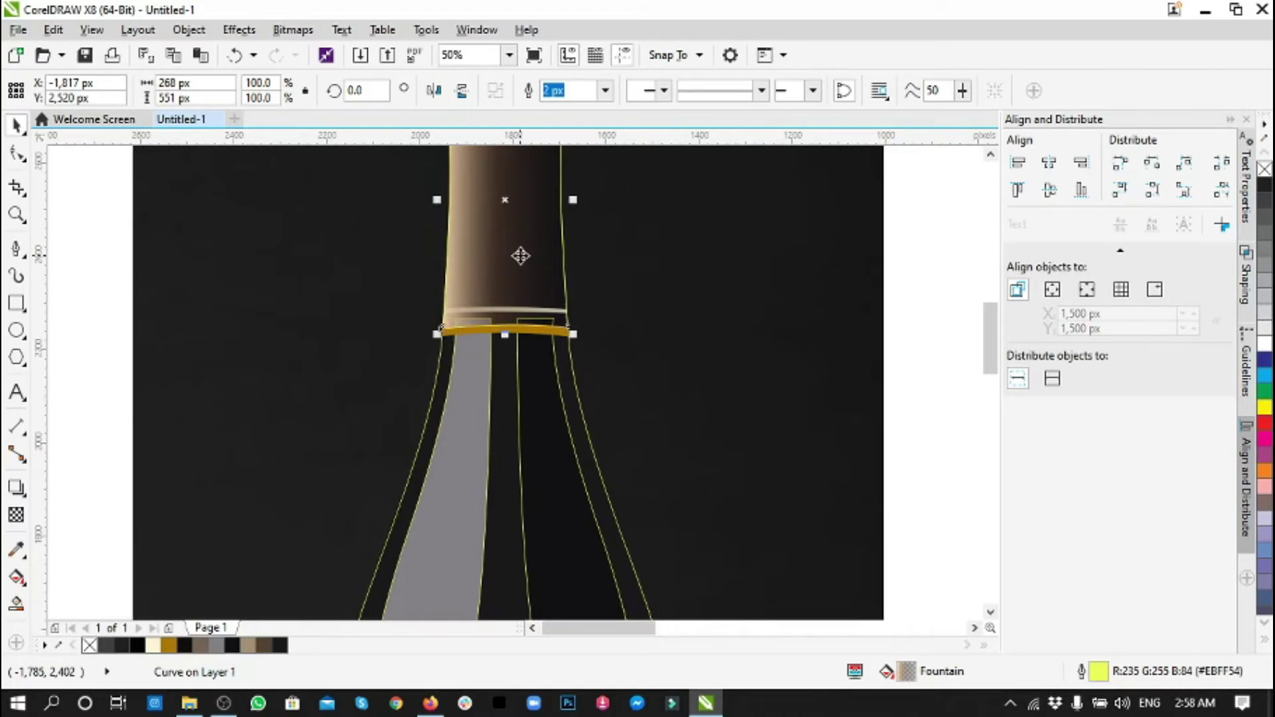
- Move the traced bottle off the photo to the left
{"action": "scroll", "coordinate": [521, 324], "scroll_direction": "up", "scroll_amount": 1}
{"action": "scroll", "coordinate": [695, 394], "scroll_direction": "up", "scroll_amount": 1}
{"action": "scroll", "coordinate": [674, 513], "scroll_direction": "down", "scroll_amount": 3}
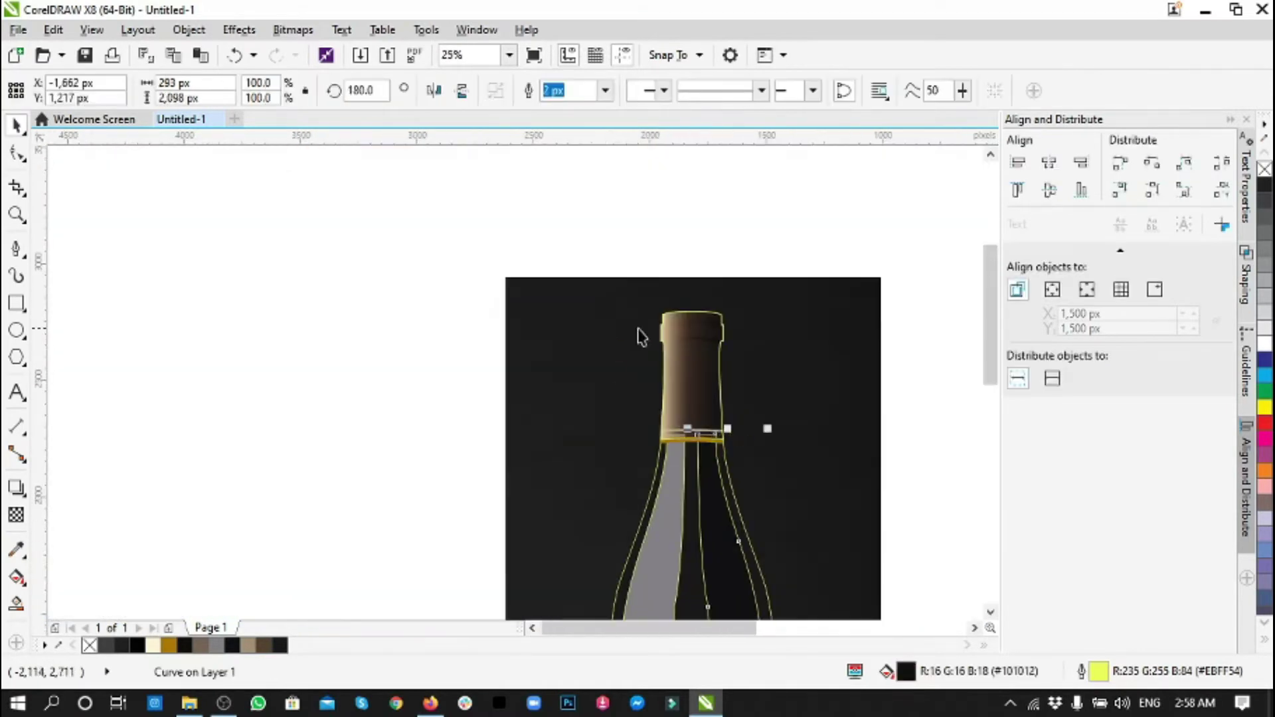
{"action": "scroll", "coordinate": [674, 513], "scroll_direction": "down", "scroll_amount": 2}
{"action": "left_click_drag", "start_coordinate": [706, 513], "coordinate": [458, 458]}
{"action": "left_click", "coordinate": [367, 438]}
- Zoom in on the neck, selecting the gold band and then the dark right neck panel
{"action": "scroll", "coordinate": [367, 442], "scroll_direction": "up", "scroll_amount": 2}
{"action": "left_click", "coordinate": [455, 421]}
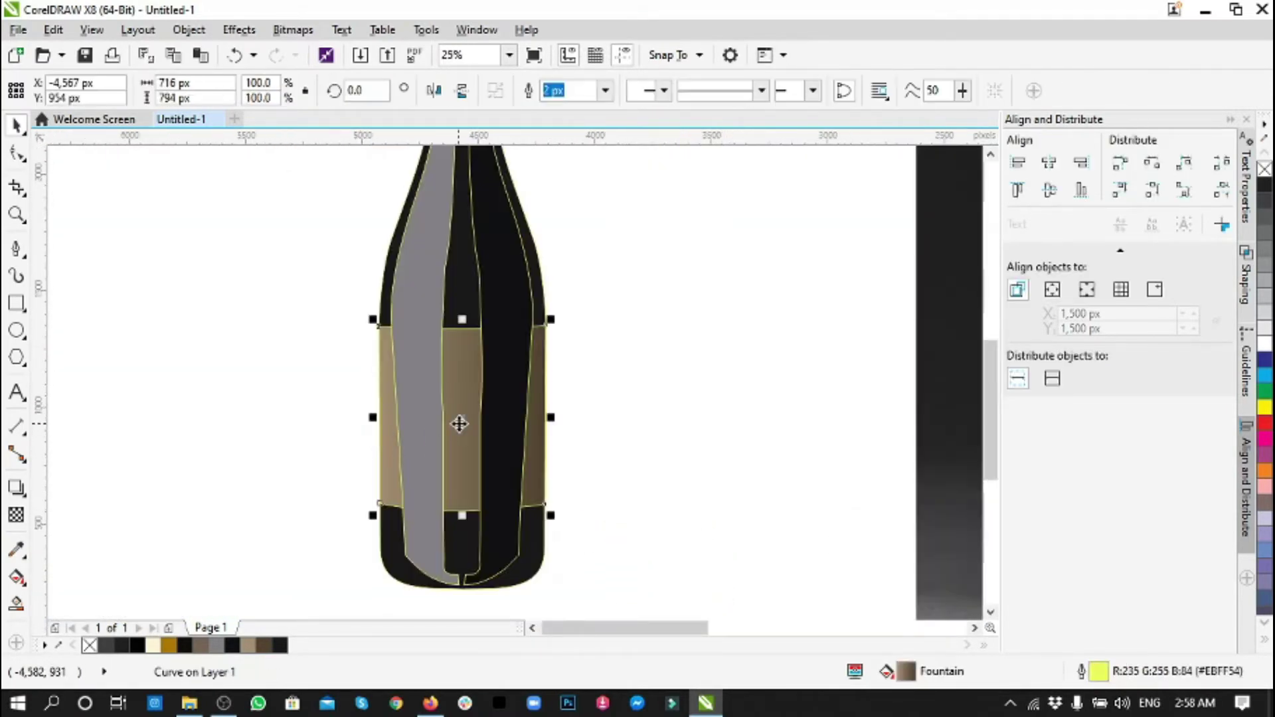
{"action": "left_click", "coordinate": [560, 427]}
{"action": "scroll", "coordinate": [429, 408], "scroll_direction": "up", "scroll_amount": 3}
{"action": "scroll", "coordinate": [429, 408], "scroll_direction": "up", "scroll_amount": 2}
{"action": "left_click", "coordinate": [473, 347]}
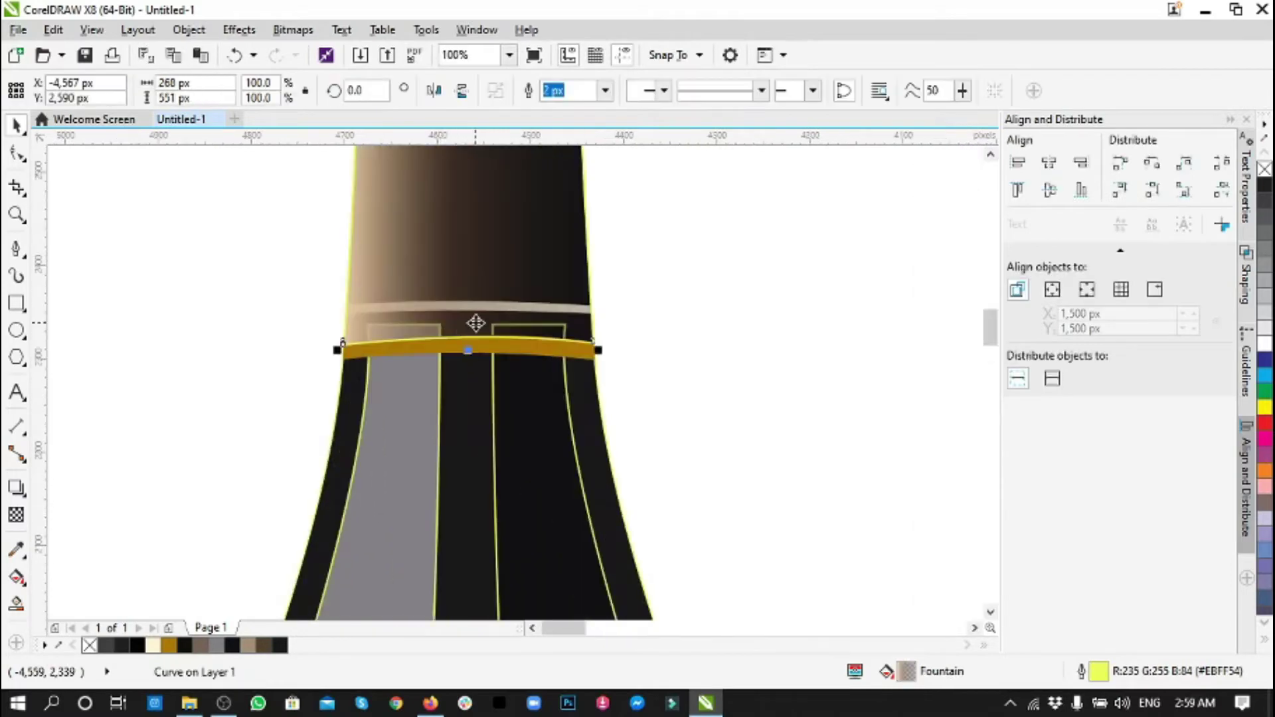
{"action": "scroll", "coordinate": [597, 380], "scroll_direction": "down", "scroll_amount": 2}
{"action": "scroll", "coordinate": [570, 276], "scroll_direction": "up", "scroll_amount": 2}
{"action": "scroll", "coordinate": [609, 356], "scroll_direction": "up", "scroll_amount": 1}
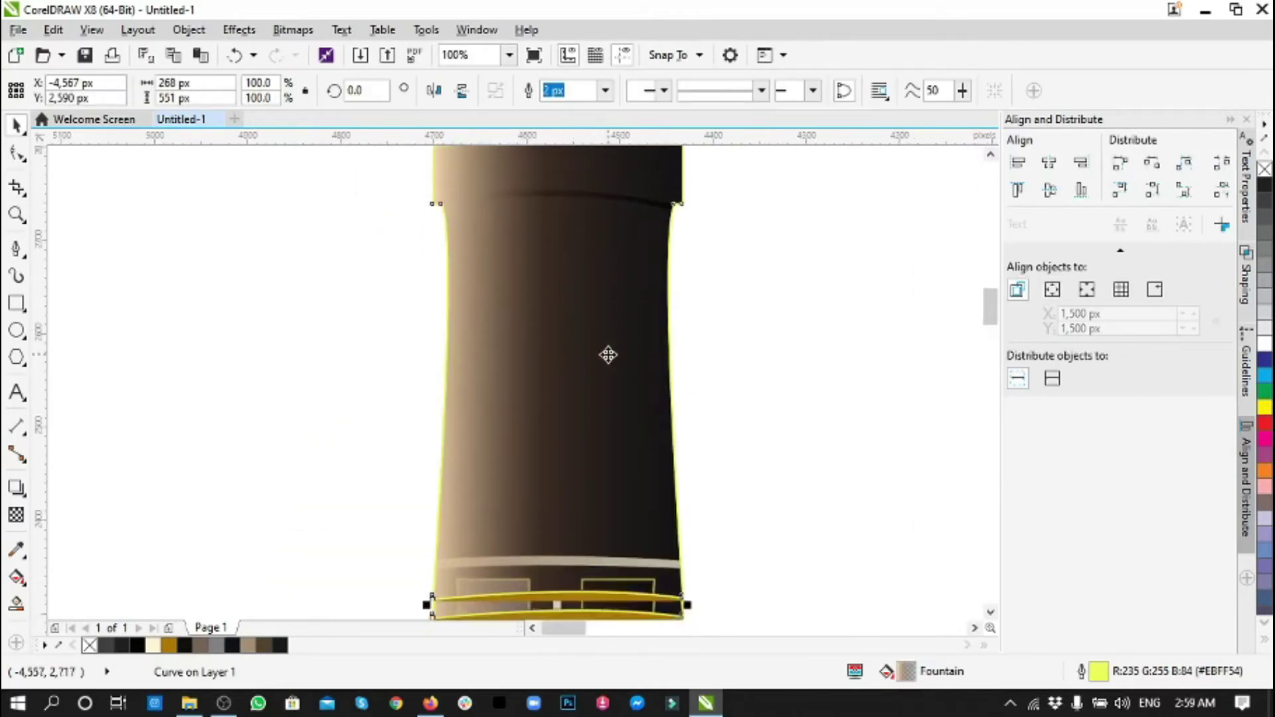
{"action": "scroll", "coordinate": [516, 495], "scroll_direction": "up", "scroll_amount": 1}
{"action": "left_click", "coordinate": [792, 520]}
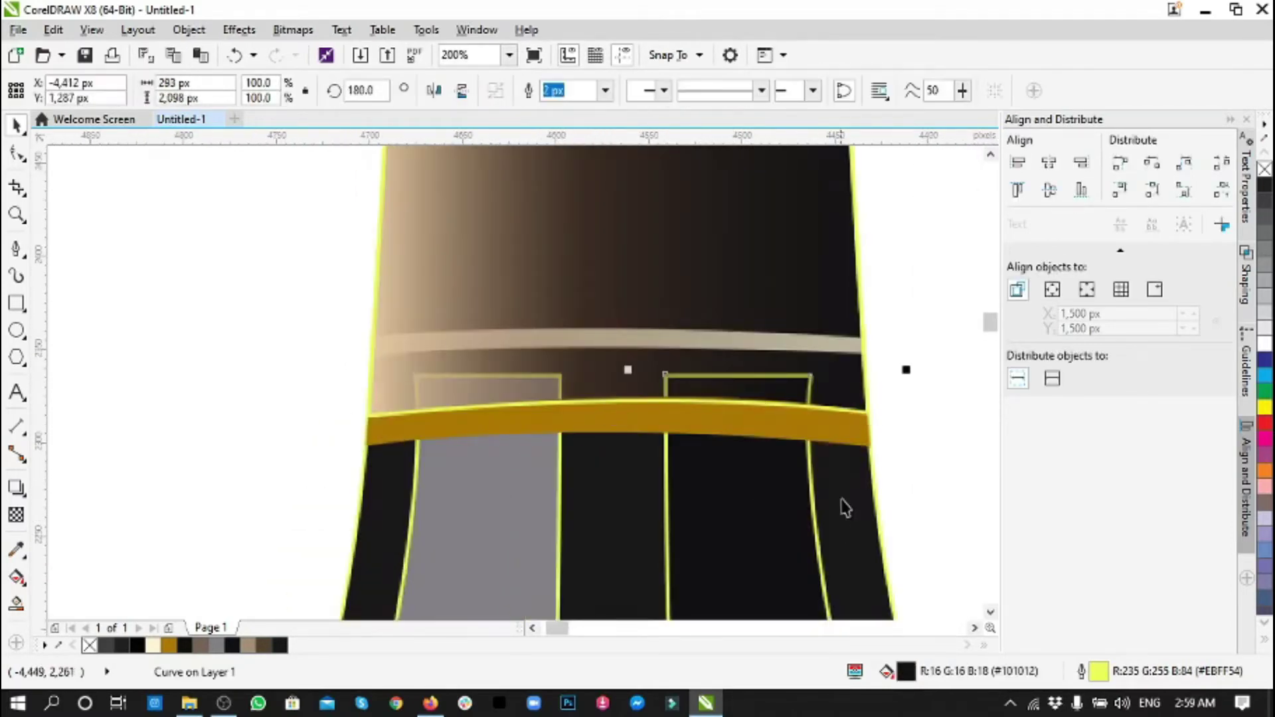
- Pull the top nodes of the right panel and grey highlight panel down onto the gold band
{"action": "scroll", "coordinate": [855, 442], "scroll_direction": "right", "scroll_amount": 1}
{"action": "key", "text": "F10"}
{"action": "left_click_drag", "start_coordinate": [592, 376], "coordinate": [591, 414]}
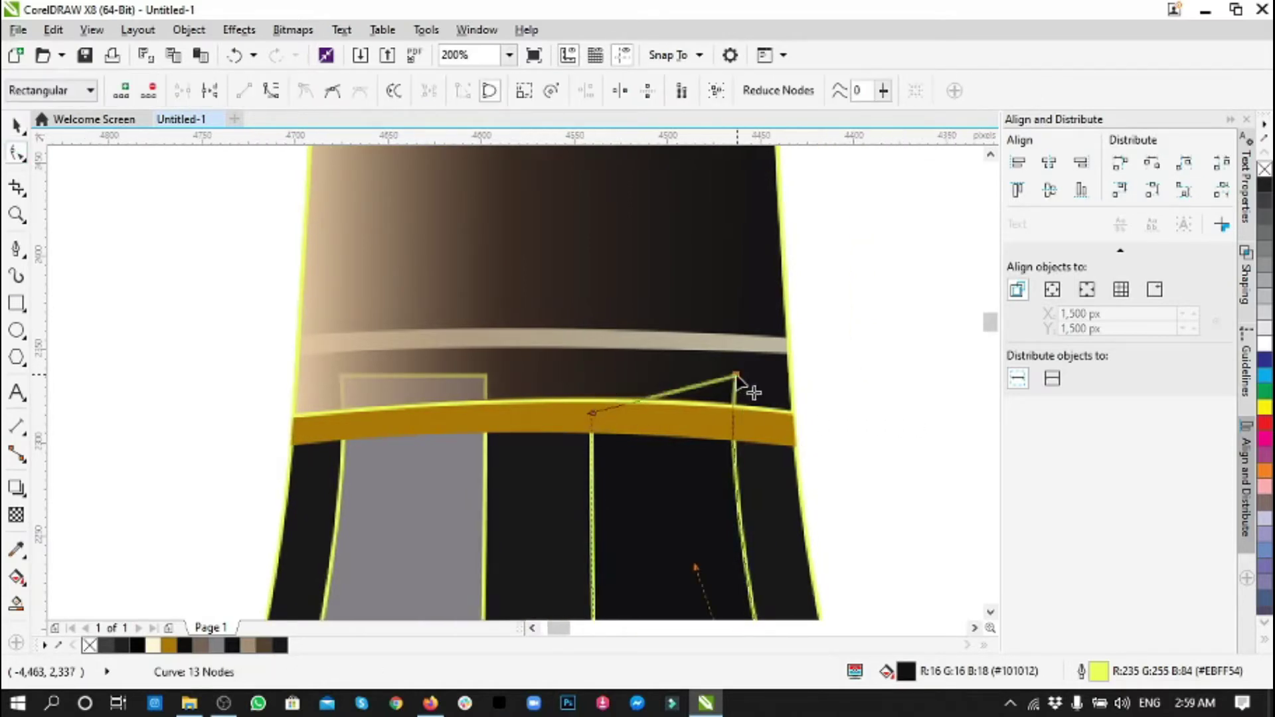
{"action": "left_click_drag", "start_coordinate": [738, 377], "coordinate": [733, 417]}
{"action": "left_click", "coordinate": [435, 390]}
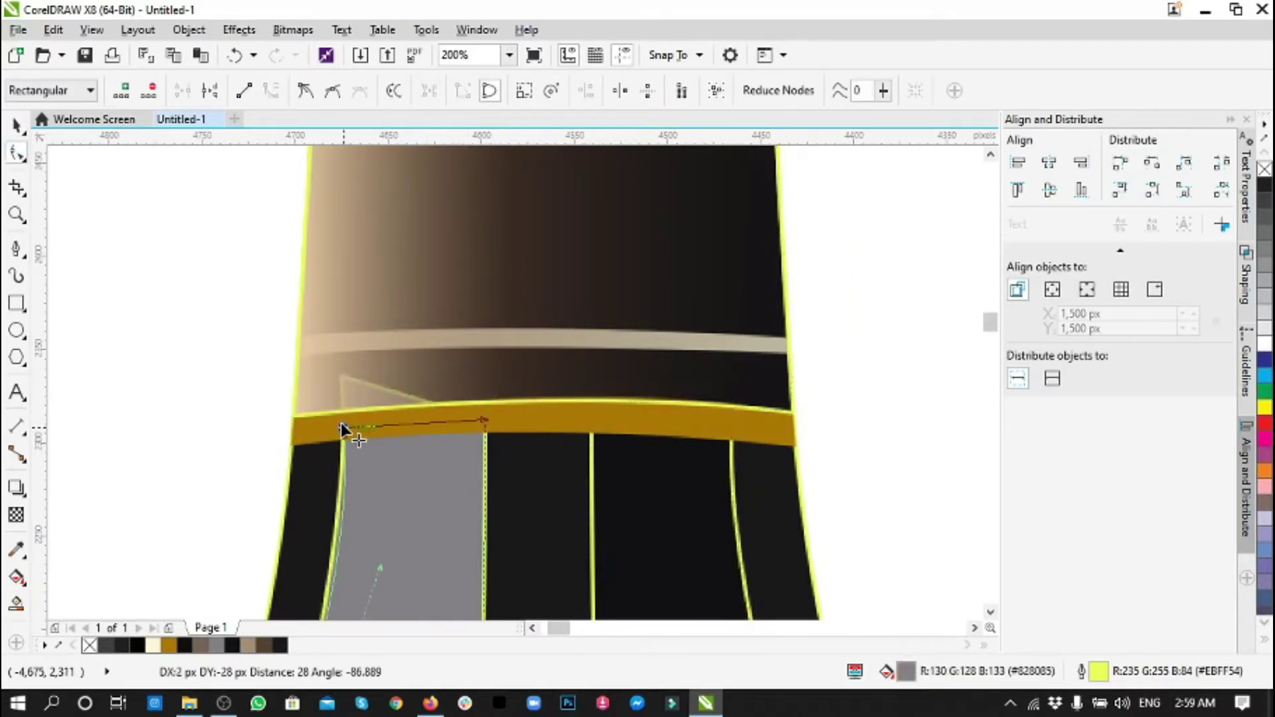
{"action": "left_click_drag", "start_coordinate": [341, 425], "coordinate": [342, 427]}
- Select the bottle neck, then marquee-select all the bottle pieces
{"action": "scroll", "coordinate": [357, 473], "scroll_direction": "down", "scroll_amount": 2}
{"action": "key", "text": "space"}
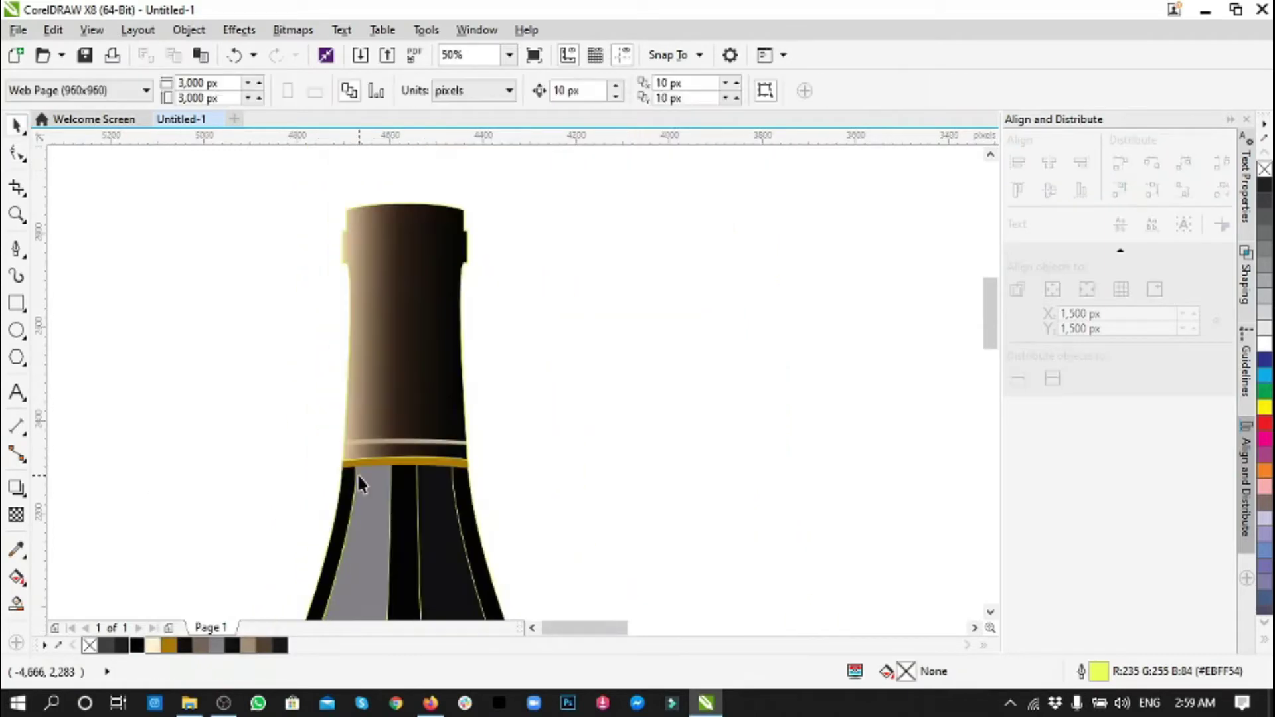
{"action": "left_click", "coordinate": [400, 340]}
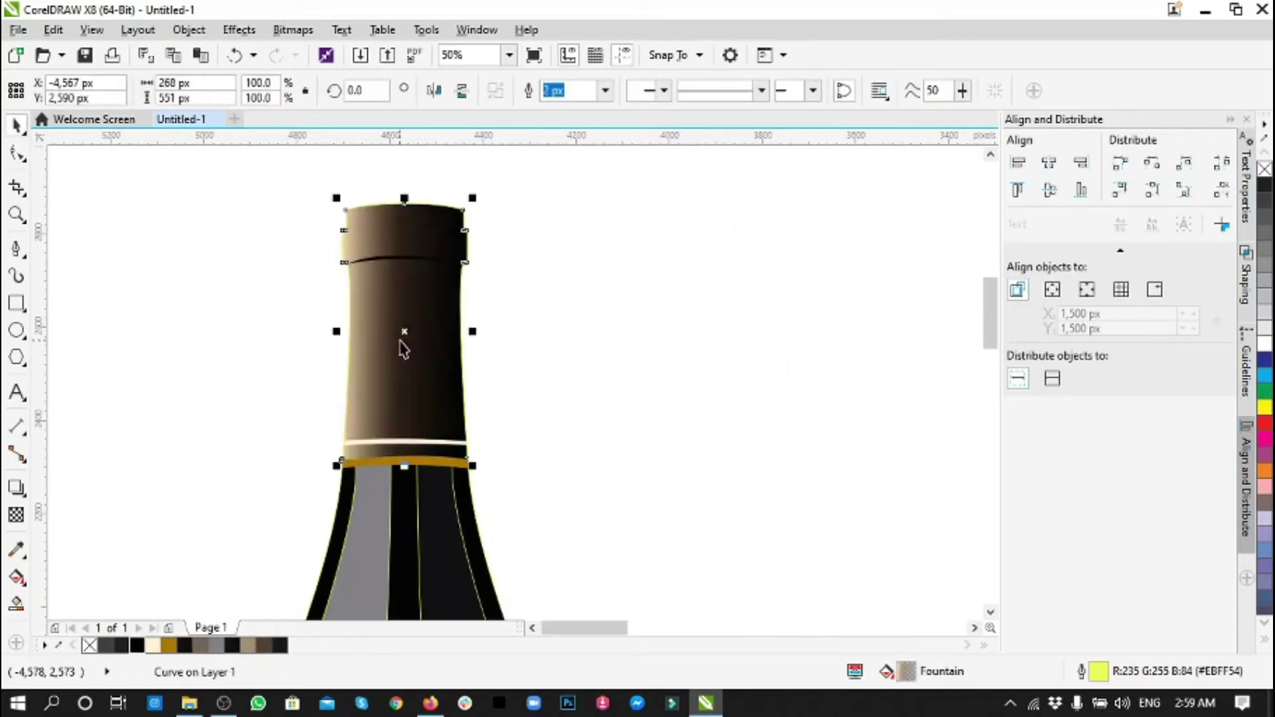
{"action": "scroll", "coordinate": [401, 340], "scroll_direction": "down", "scroll_amount": 4}
{"action": "left_click_drag", "start_coordinate": [452, 246], "coordinate": [578, 524]}
- Zoom out to 10% and drag the bottle photo to sit left of the traced bottle
{"action": "left_click", "coordinate": [652, 400]}
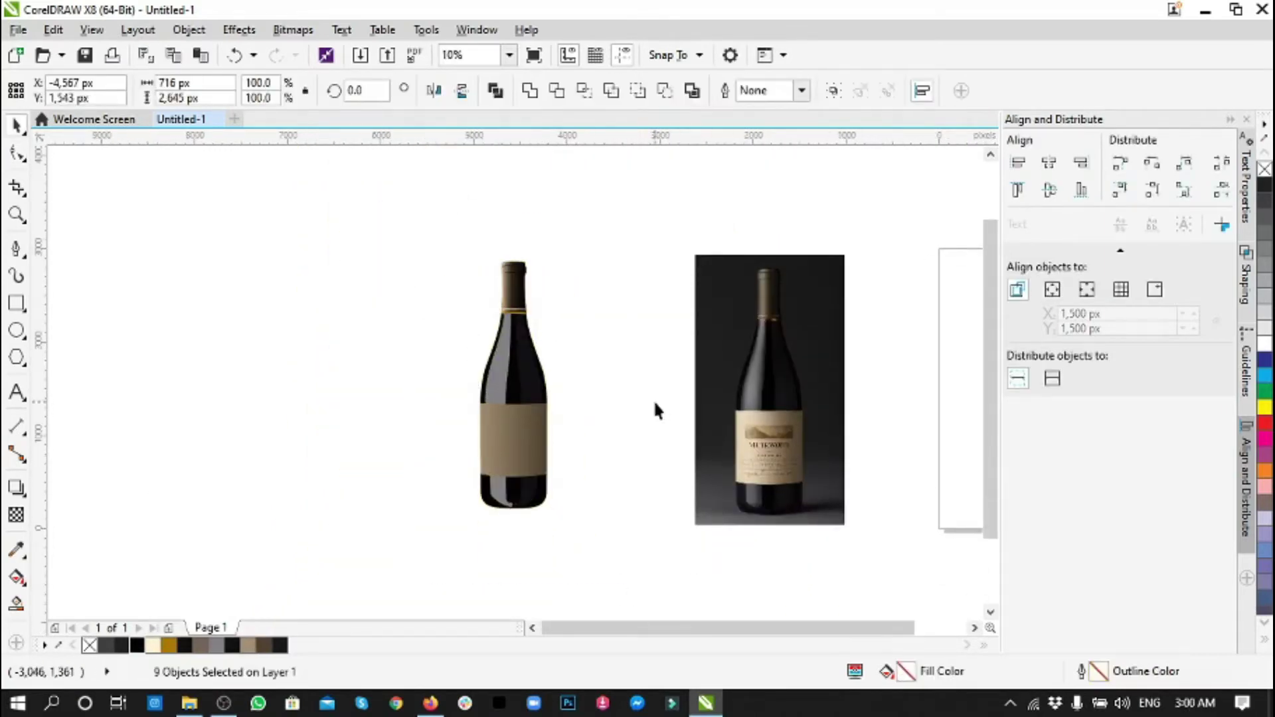
{"action": "scroll", "coordinate": [542, 417], "scroll_direction": "up", "scroll_amount": 2}
{"action": "scroll", "coordinate": [503, 426], "scroll_direction": "up", "scroll_amount": 3}
{"action": "scroll", "coordinate": [507, 432], "scroll_direction": "up", "scroll_amount": 1}
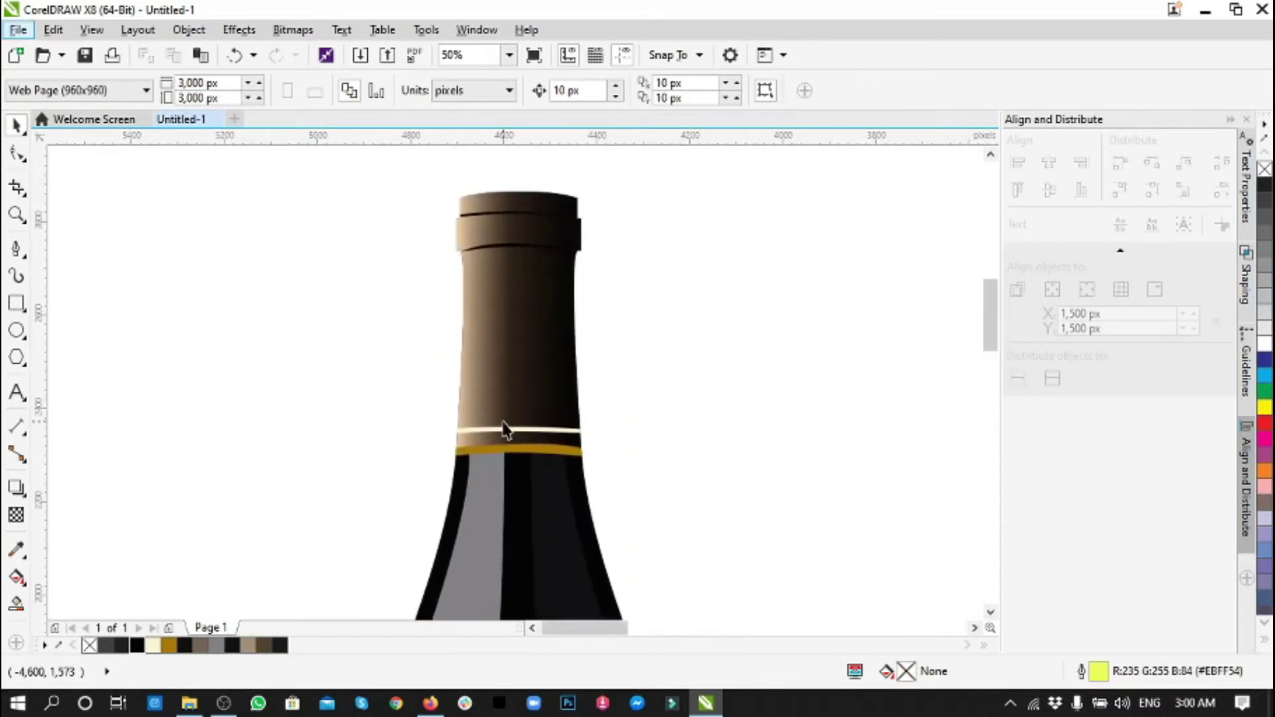
{"action": "scroll", "coordinate": [538, 408], "scroll_direction": "down", "scroll_amount": 2}
{"action": "scroll", "coordinate": [538, 407], "scroll_direction": "down", "scroll_amount": 2}
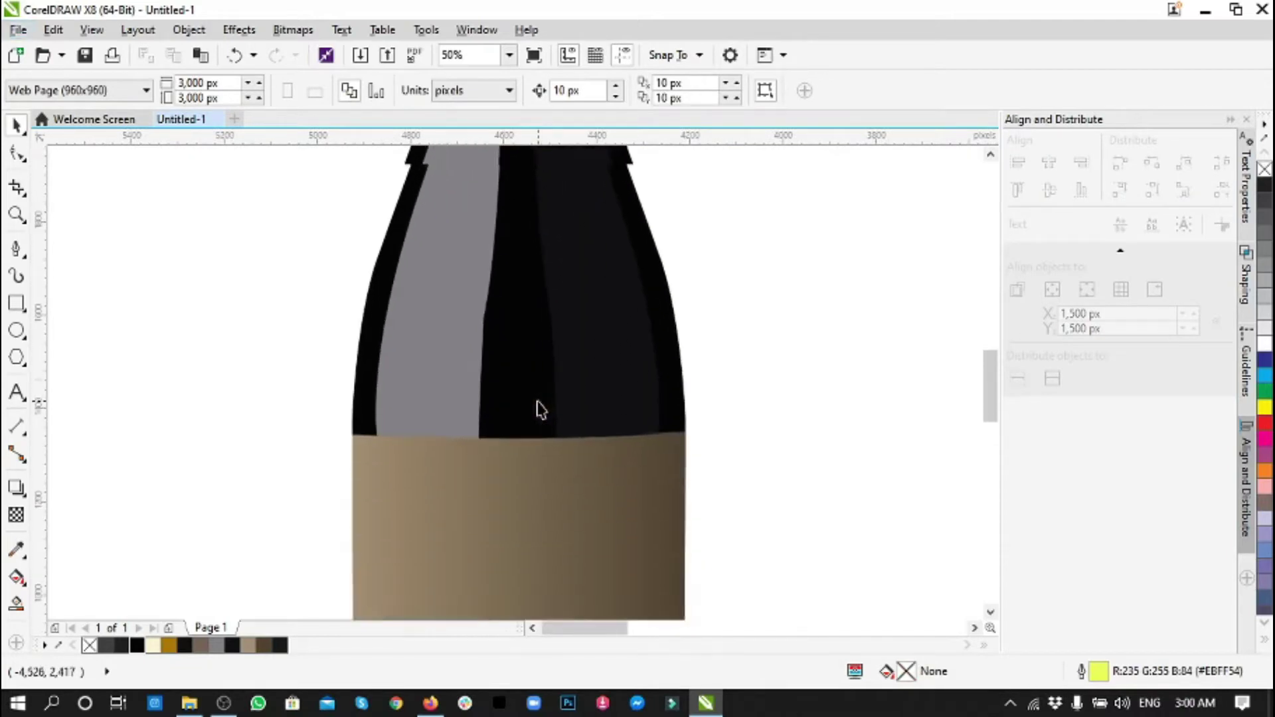
{"action": "scroll", "coordinate": [539, 408], "scroll_direction": "down", "scroll_amount": 2}
{"action": "scroll", "coordinate": [538, 407], "scroll_direction": "down", "scroll_amount": 2}
{"action": "scroll", "coordinate": [552, 524], "scroll_direction": "down", "scroll_amount": 3}
{"action": "left_click_drag", "start_coordinate": [809, 447], "coordinate": [299, 447]}
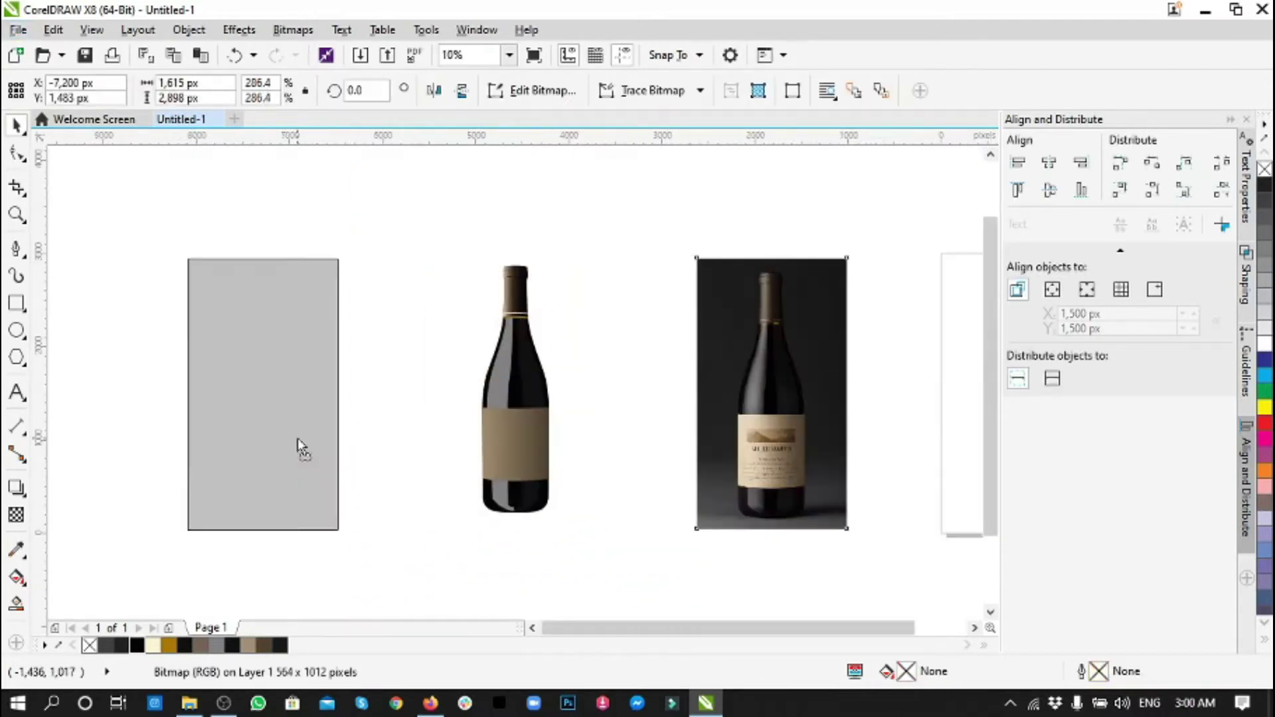
{"action": "left_click", "coordinate": [407, 404]}
{"action": "left_click_drag", "start_coordinate": [326, 372], "coordinate": [412, 372]}
{"action": "left_click", "coordinate": [455, 358]}
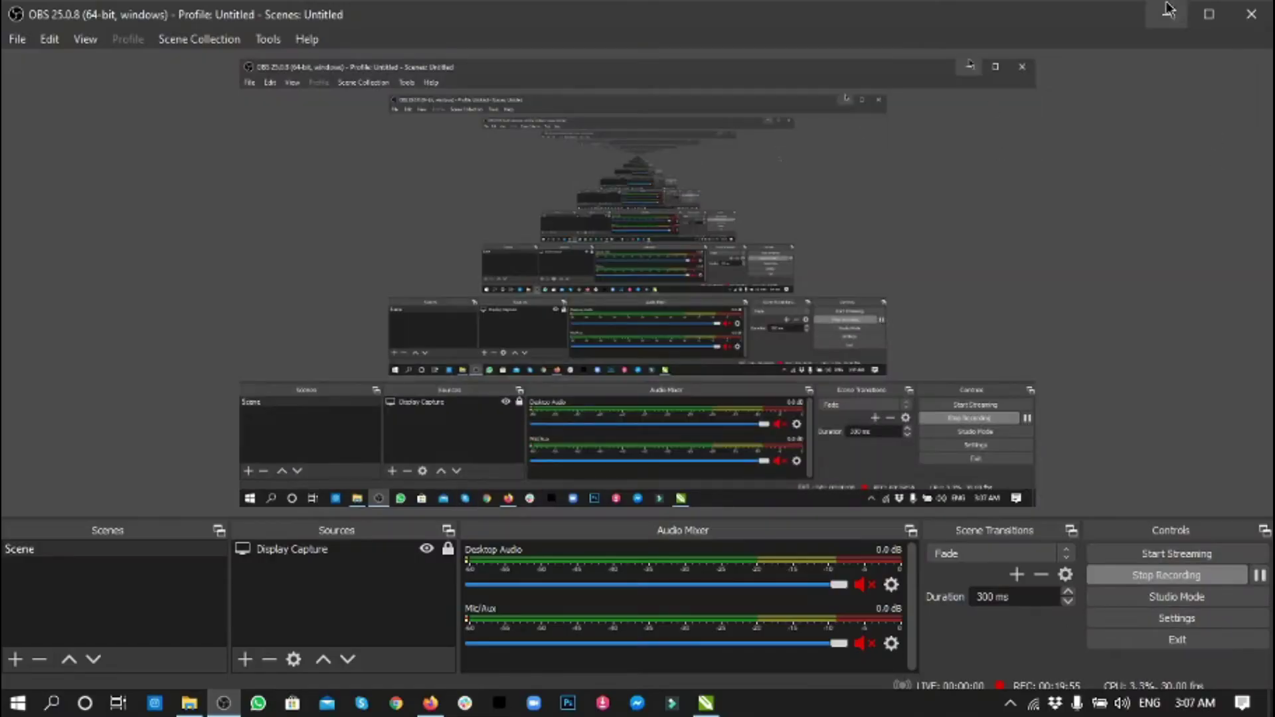
{"action": "left_click", "coordinate": [1169, 9]}
- Set the label gradient's start colour to cream #E7D2B3 sampled from the photo
{"action": "scroll", "coordinate": [480, 459], "scroll_direction": "up", "scroll_amount": 2}
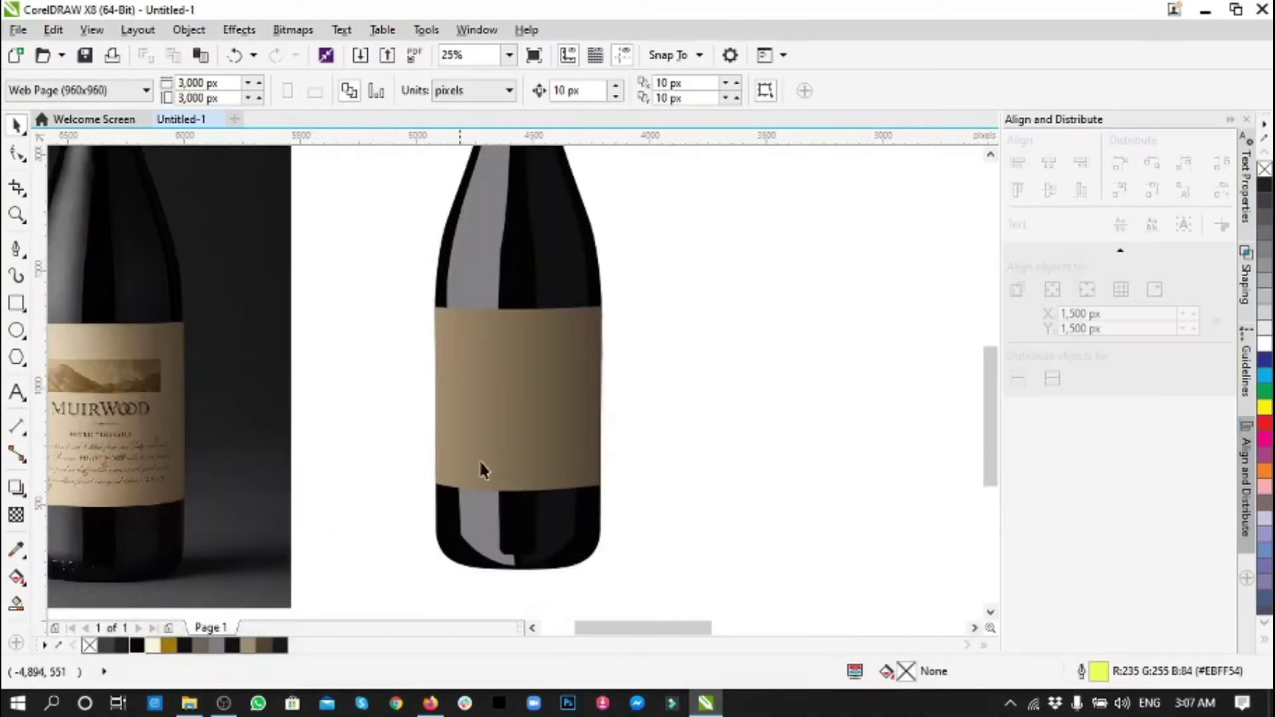
{"action": "left_click", "coordinate": [479, 459]}
{"action": "left_click", "coordinate": [17, 550]}
{"action": "left_click", "coordinate": [17, 576]}
{"action": "left_click", "coordinate": [507, 397]}
{"action": "left_click", "coordinate": [475, 427]}
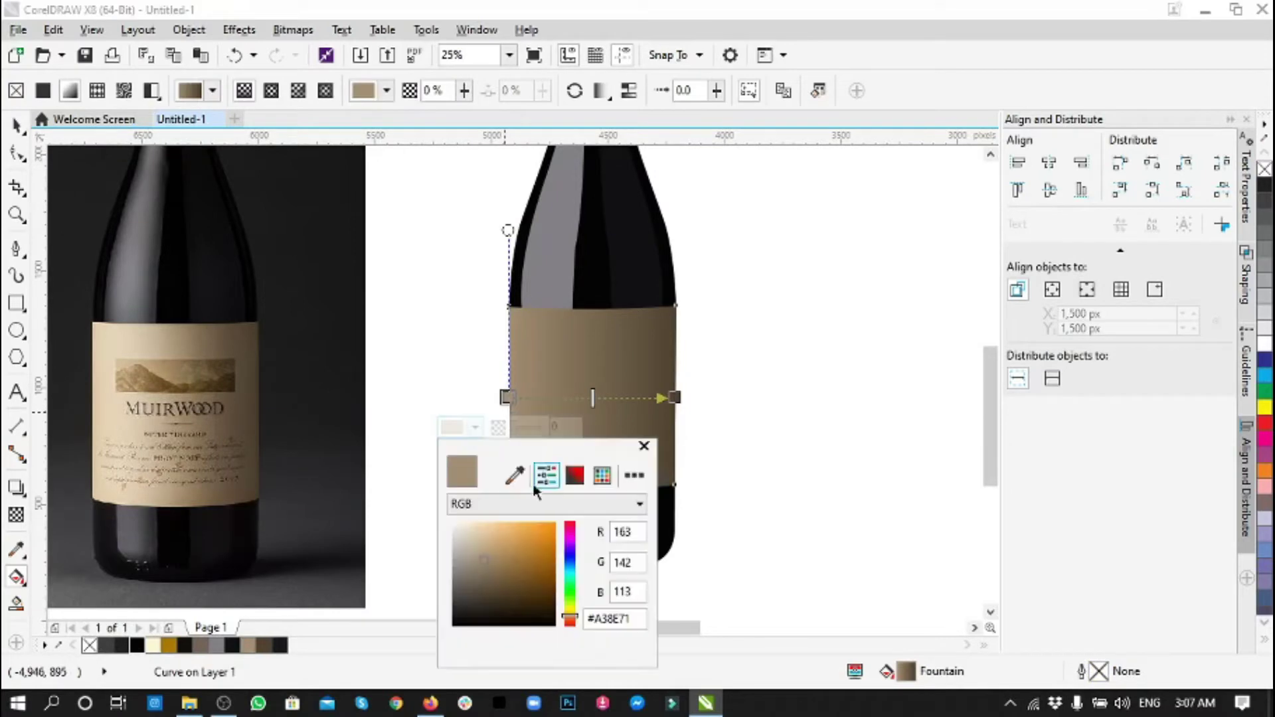
{"action": "left_click", "coordinate": [514, 476]}
{"action": "left_click", "coordinate": [109, 421]}
{"action": "left_click", "coordinate": [644, 446]}
- Select the label gradient's end node, then the capsule's gradient colour nodes
{"action": "left_click", "coordinate": [675, 397]}
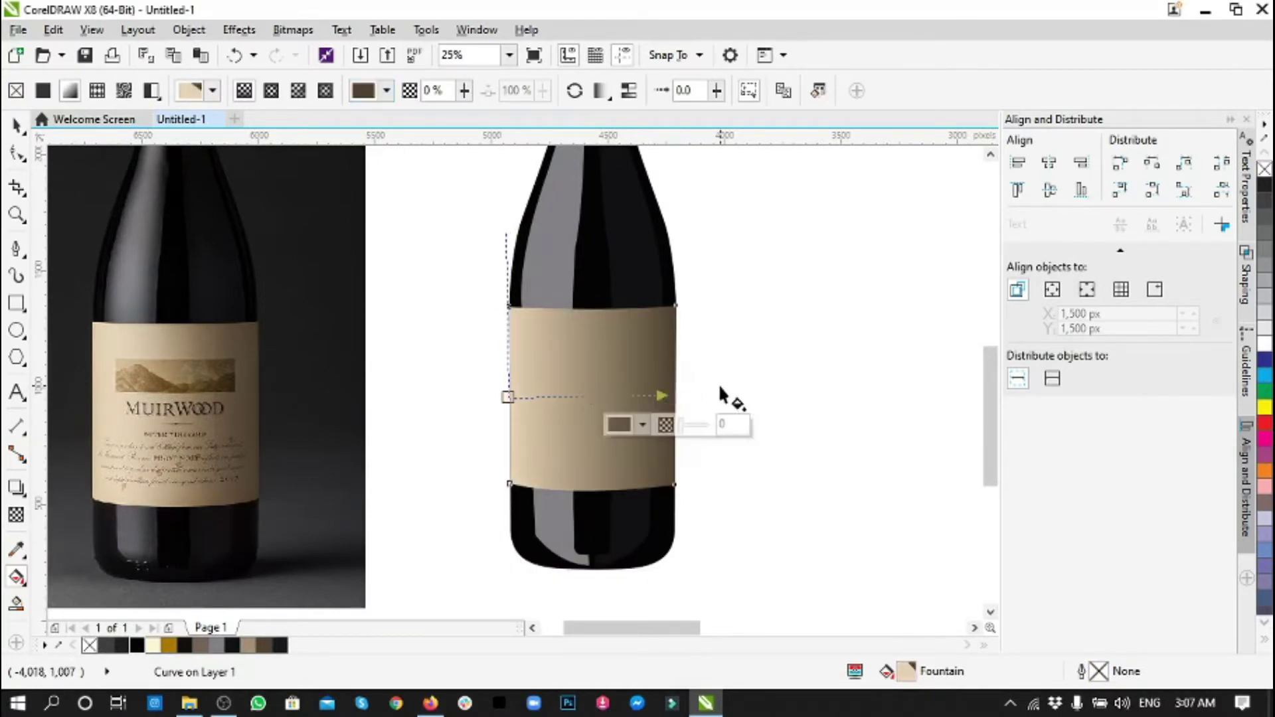
{"action": "left_click", "coordinate": [224, 704]}
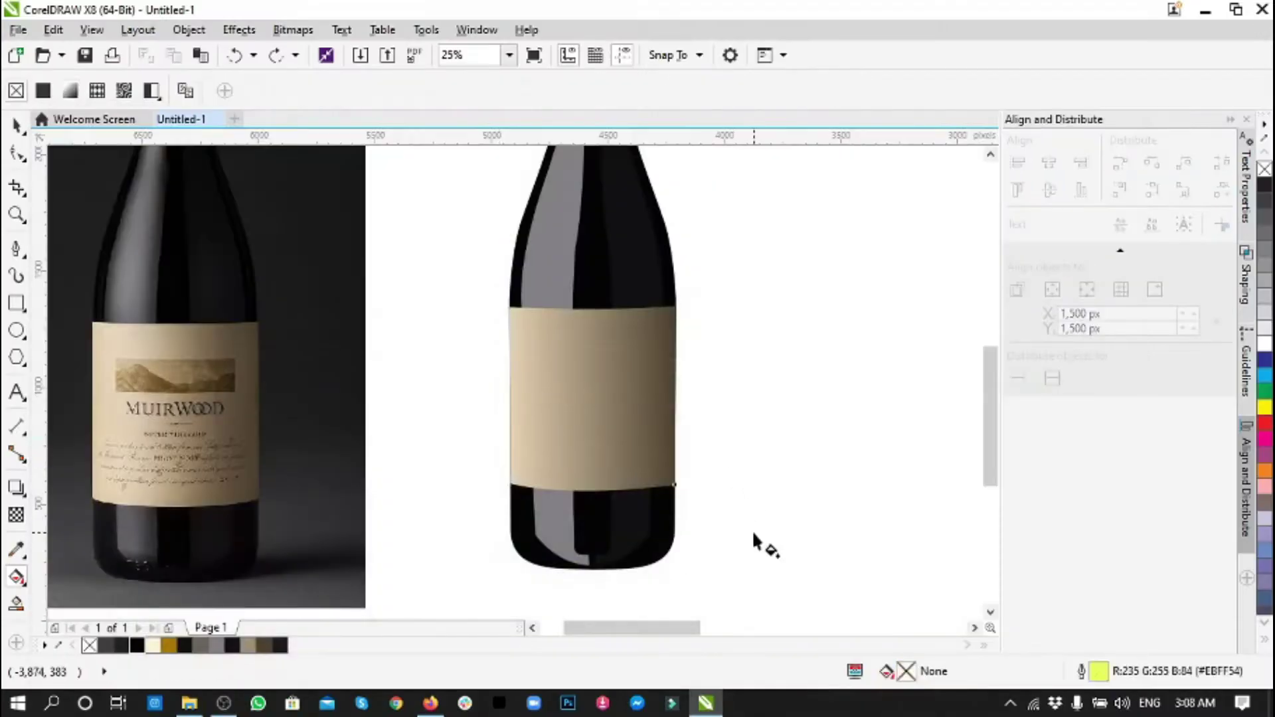
{"action": "scroll", "coordinate": [596, 312], "scroll_direction": "up", "scroll_amount": 1}
{"action": "left_click", "coordinate": [596, 315]}
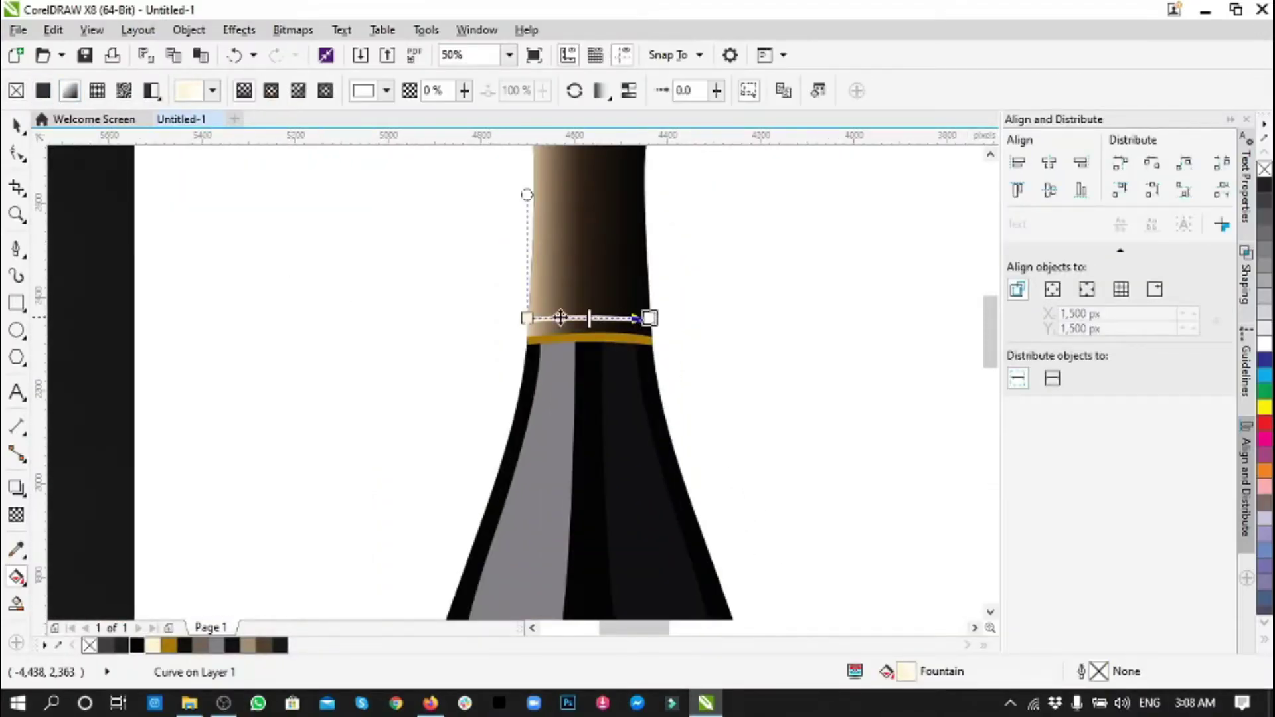
{"action": "left_click", "coordinate": [616, 347]}
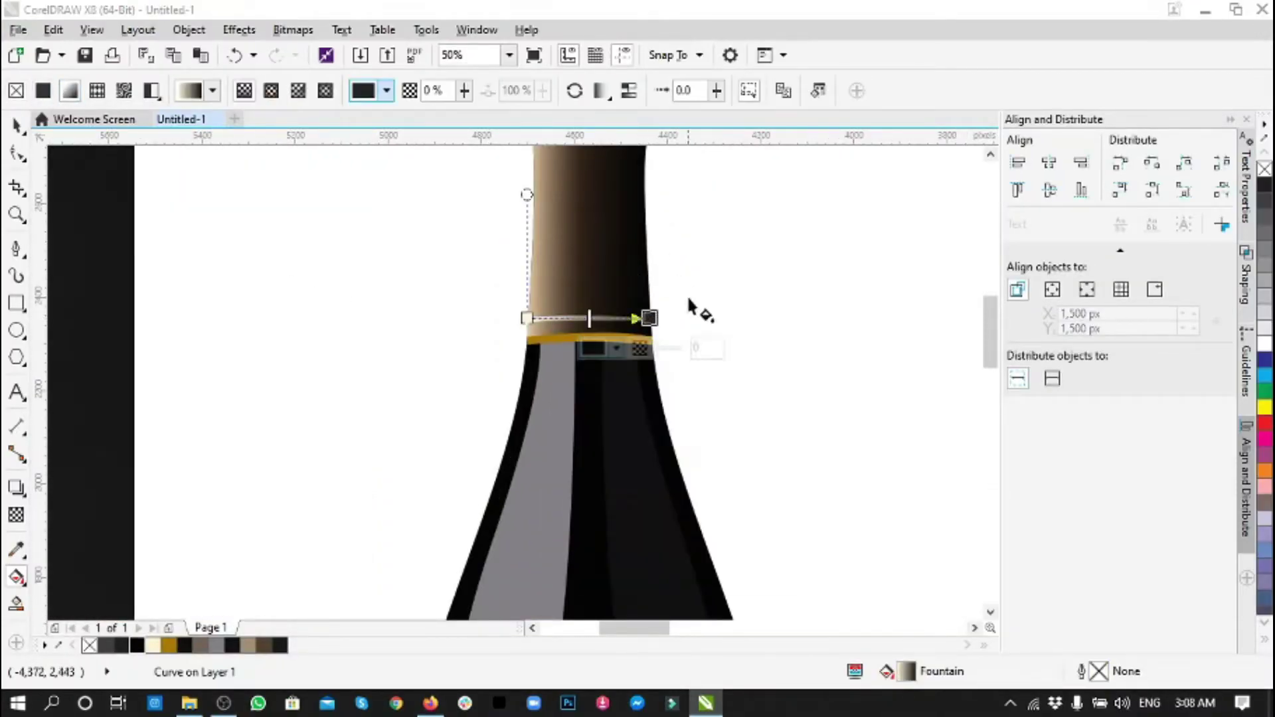
{"action": "left_click", "coordinate": [526, 317]}
{"action": "left_click", "coordinate": [389, 359]}
- Bend the gold band's top edge into a curve with the Shape tool
{"action": "scroll", "coordinate": [612, 342], "scroll_direction": "up", "scroll_amount": 2}
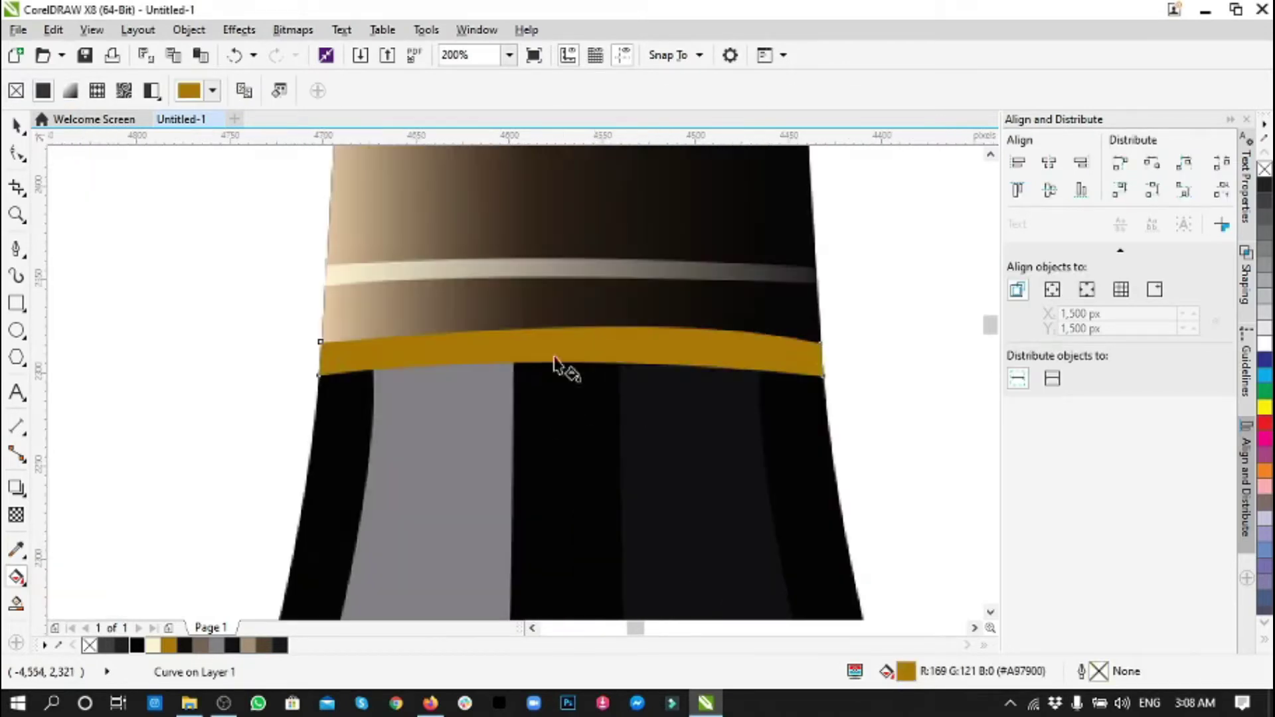
{"action": "key", "text": "F10"}
{"action": "left_click", "coordinate": [320, 345]}
{"action": "left_click_drag", "start_coordinate": [453, 319], "coordinate": [426, 317]}
{"action": "left_click_drag", "start_coordinate": [695, 316], "coordinate": [707, 322]}
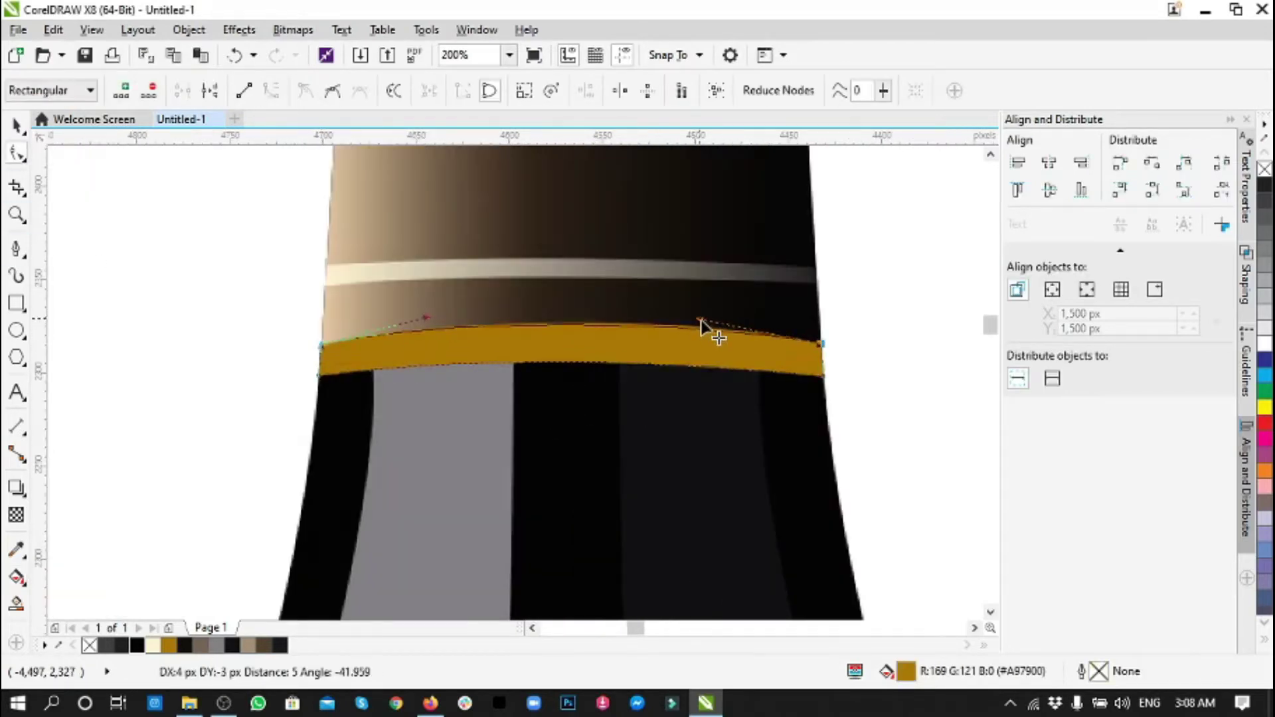
{"action": "scroll", "coordinate": [648, 334], "scroll_direction": "up", "scroll_amount": 2}
{"action": "scroll", "coordinate": [649, 334], "scroll_direction": "down", "scroll_amount": 2}
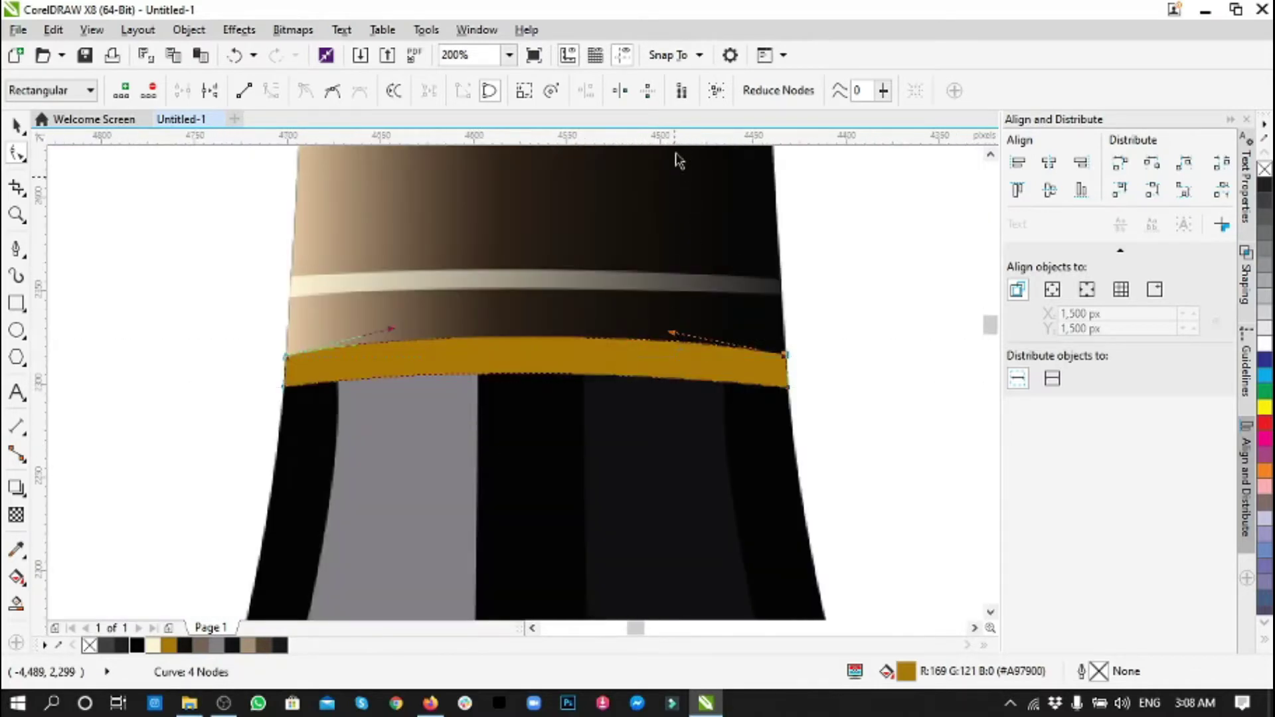
{"action": "scroll", "coordinate": [598, 346], "scroll_direction": "up", "scroll_amount": 2}
{"action": "scroll", "coordinate": [809, 353], "scroll_direction": "down", "scroll_amount": 2}
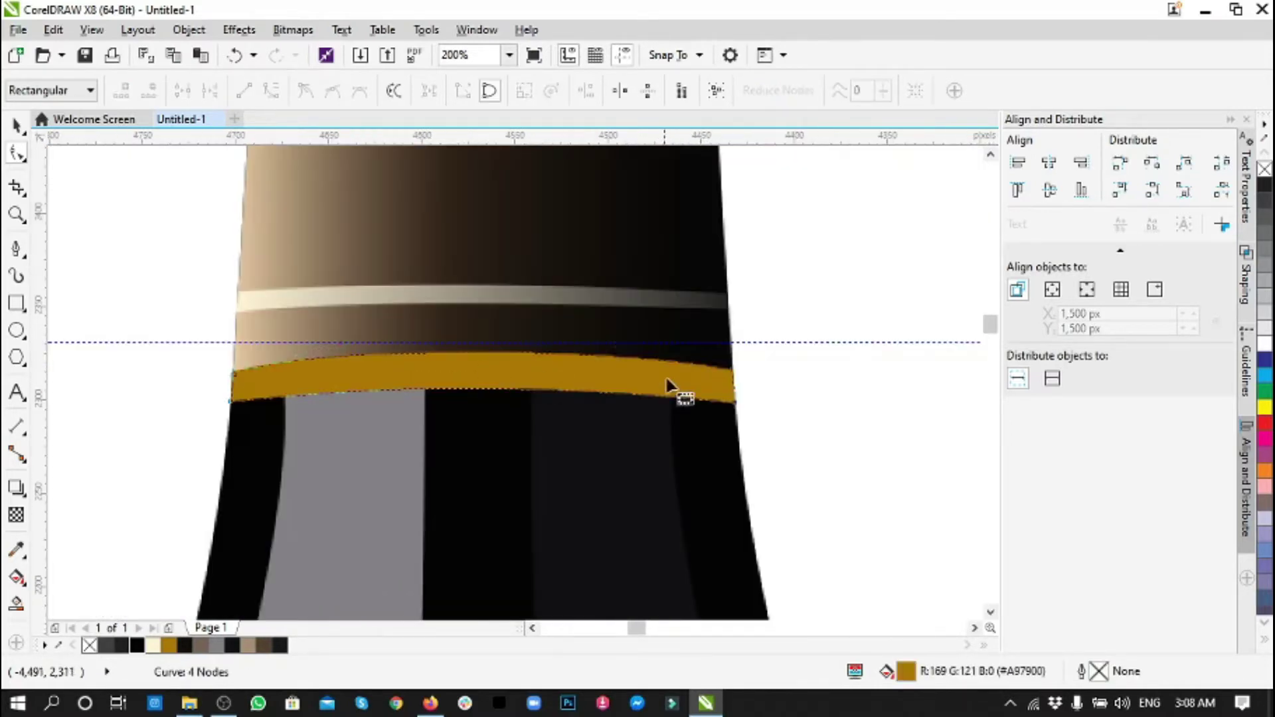
- Fine-tune the right and left sides of the band's top curve
{"action": "left_click_drag", "start_coordinate": [605, 354], "coordinate": [624, 332]}
{"action": "scroll", "coordinate": [604, 354], "scroll_direction": "up", "scroll_amount": 2}
{"action": "scroll", "coordinate": [319, 333], "scroll_direction": "down", "scroll_amount": 1}
{"action": "scroll", "coordinate": [151, 342], "scroll_direction": "up", "scroll_amount": 1}
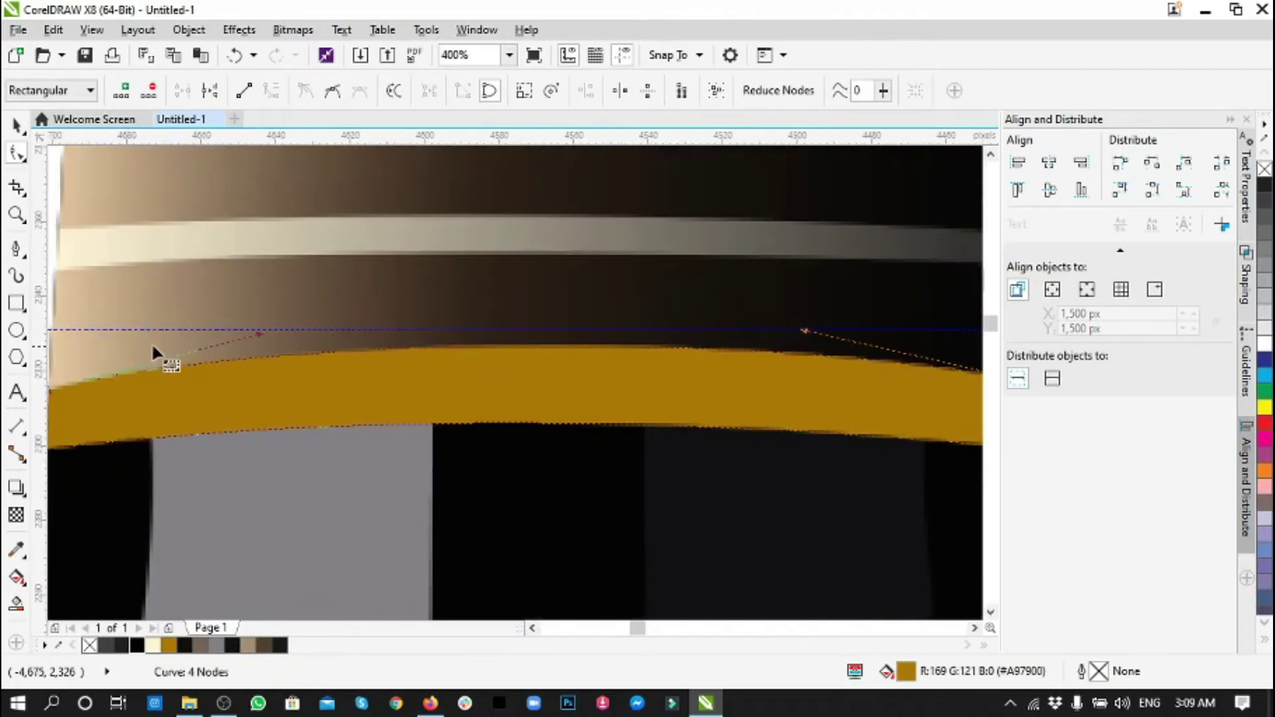
{"action": "scroll", "coordinate": [239, 352], "scroll_direction": "down", "scroll_amount": 1}
{"action": "scroll", "coordinate": [324, 337], "scroll_direction": "up", "scroll_amount": 1}
{"action": "left_click_drag", "start_coordinate": [324, 337], "coordinate": [324, 338]}
{"action": "scroll", "coordinate": [324, 337], "scroll_direction": "down", "scroll_amount": 2}
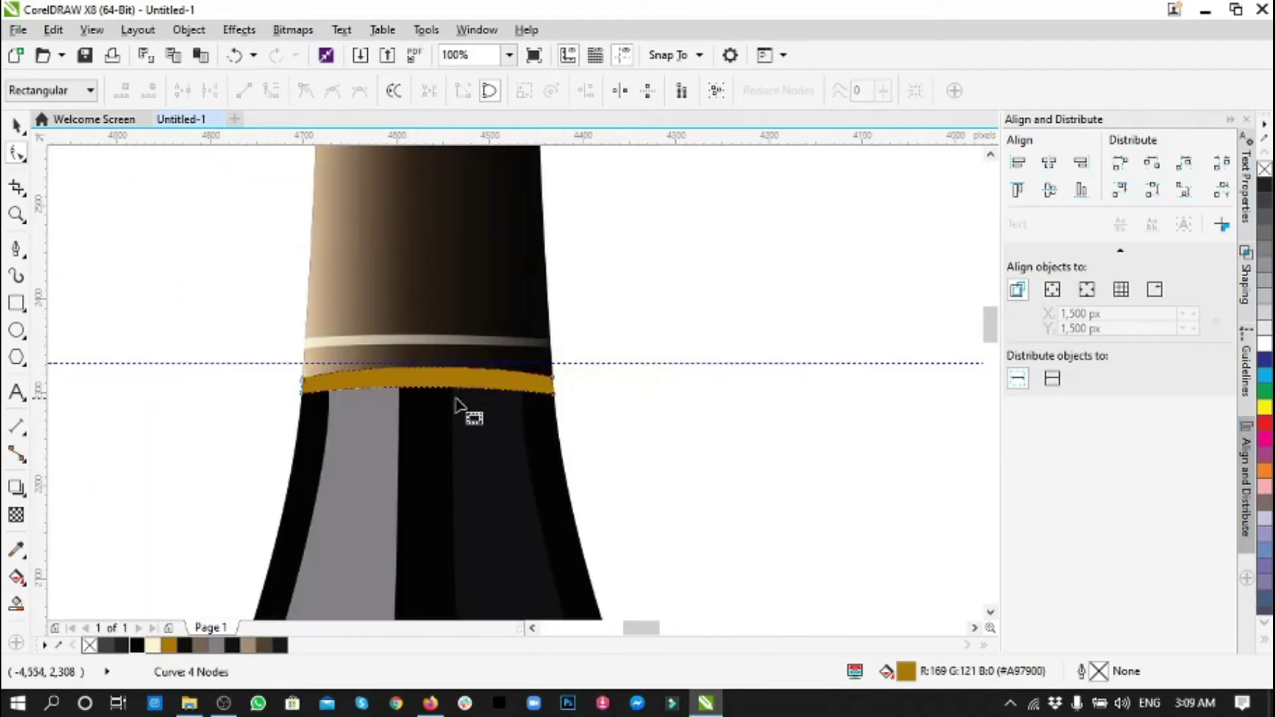
- Lay a horizontal fountain fill across the band with a sampled, darkened gold end colour
{"action": "left_click", "coordinate": [17, 578]}
{"action": "left_click_drag", "start_coordinate": [300, 380], "coordinate": [552, 380]}
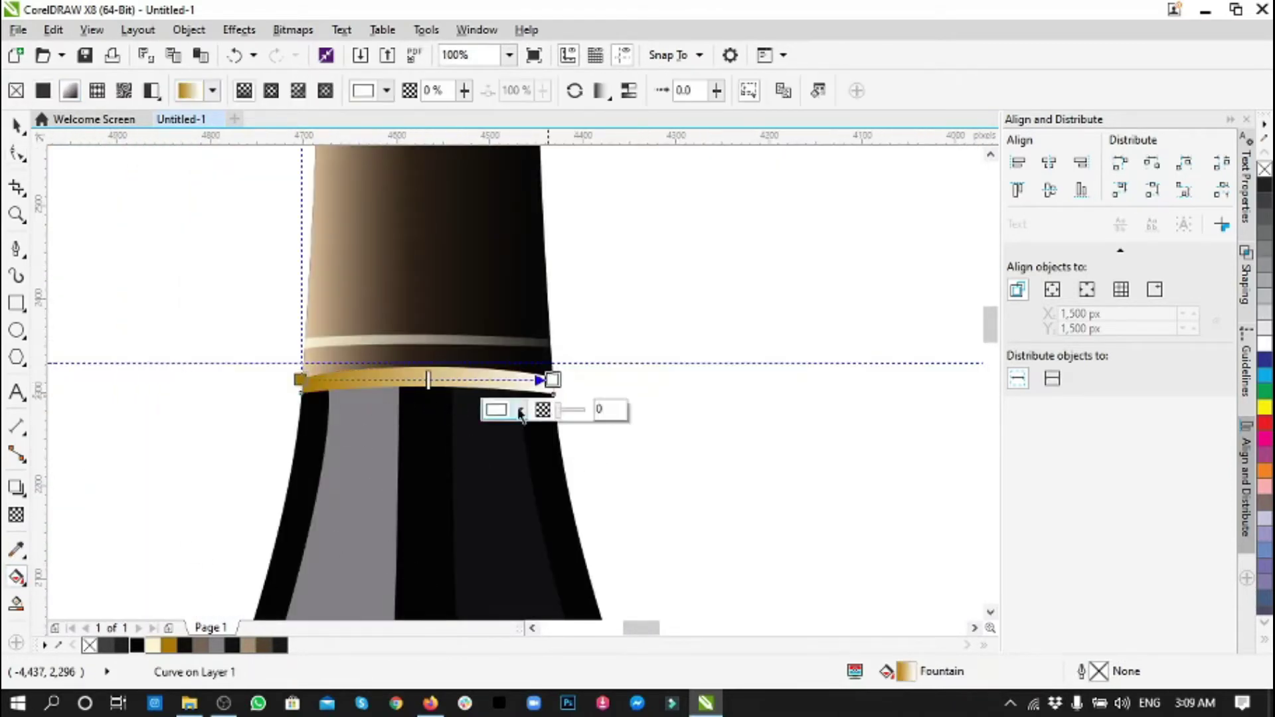
{"action": "left_click", "coordinate": [521, 411]}
{"action": "left_click", "coordinate": [521, 410]}
{"action": "left_click", "coordinate": [559, 457]}
{"action": "left_click", "coordinate": [319, 388]}
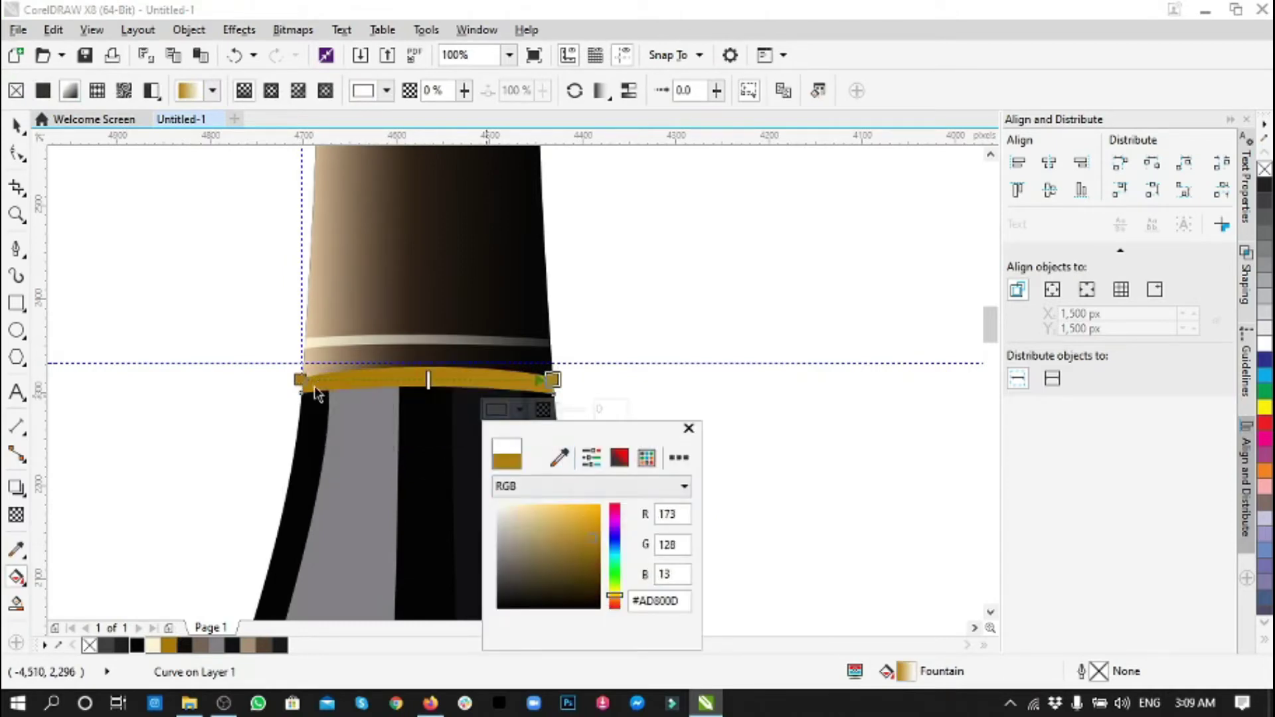
{"action": "left_click_drag", "start_coordinate": [606, 585], "coordinate": [596, 601]}
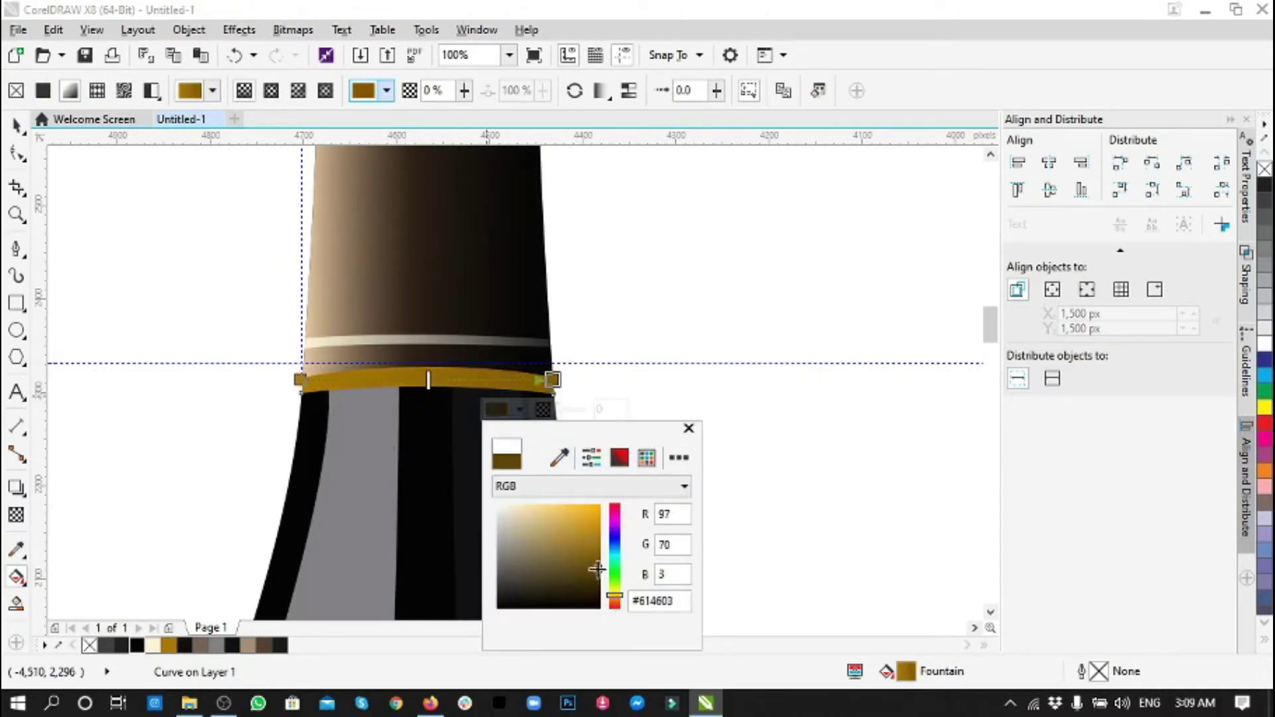
- Add an opaque light-yellow highlight stop in the middle of the band's gradient
{"action": "double_click", "coordinate": [364, 380]}
{"action": "left_click", "coordinate": [330, 410]}
{"action": "left_click", "coordinate": [317, 544]}
{"action": "left_click", "coordinate": [387, 412]}
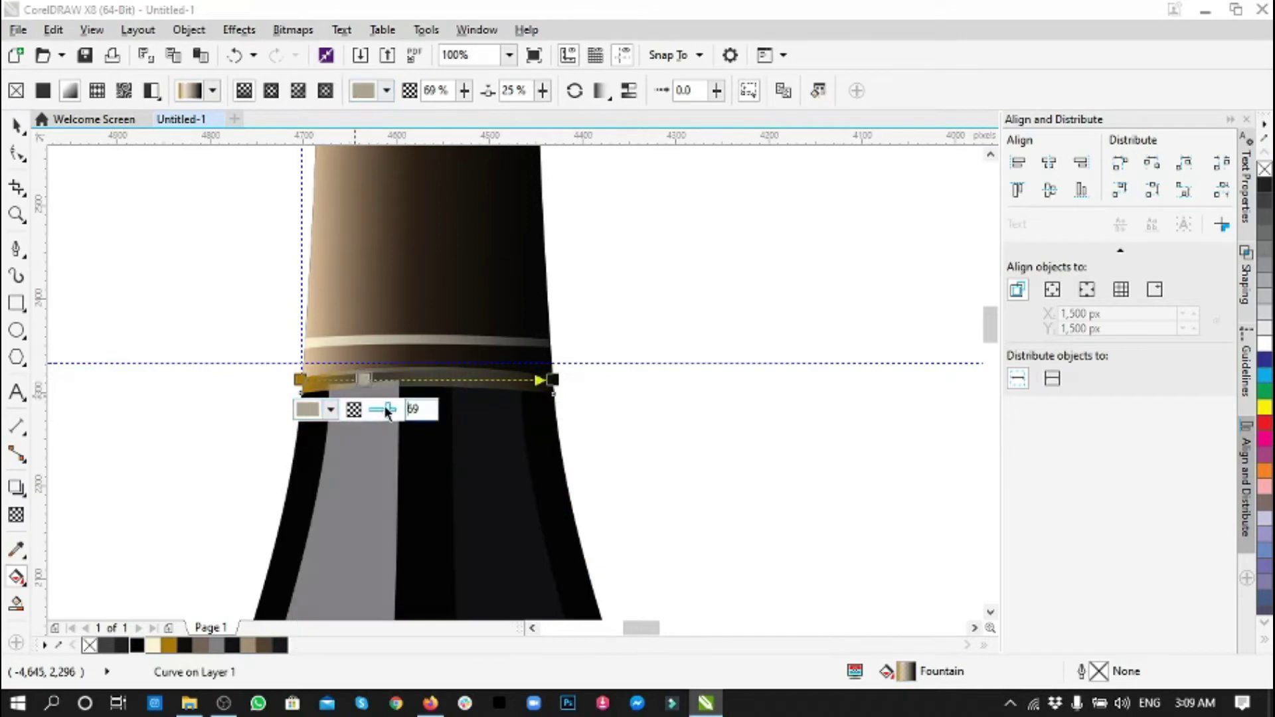
{"action": "left_click", "coordinate": [330, 410]}
{"action": "left_click", "coordinate": [351, 506]}
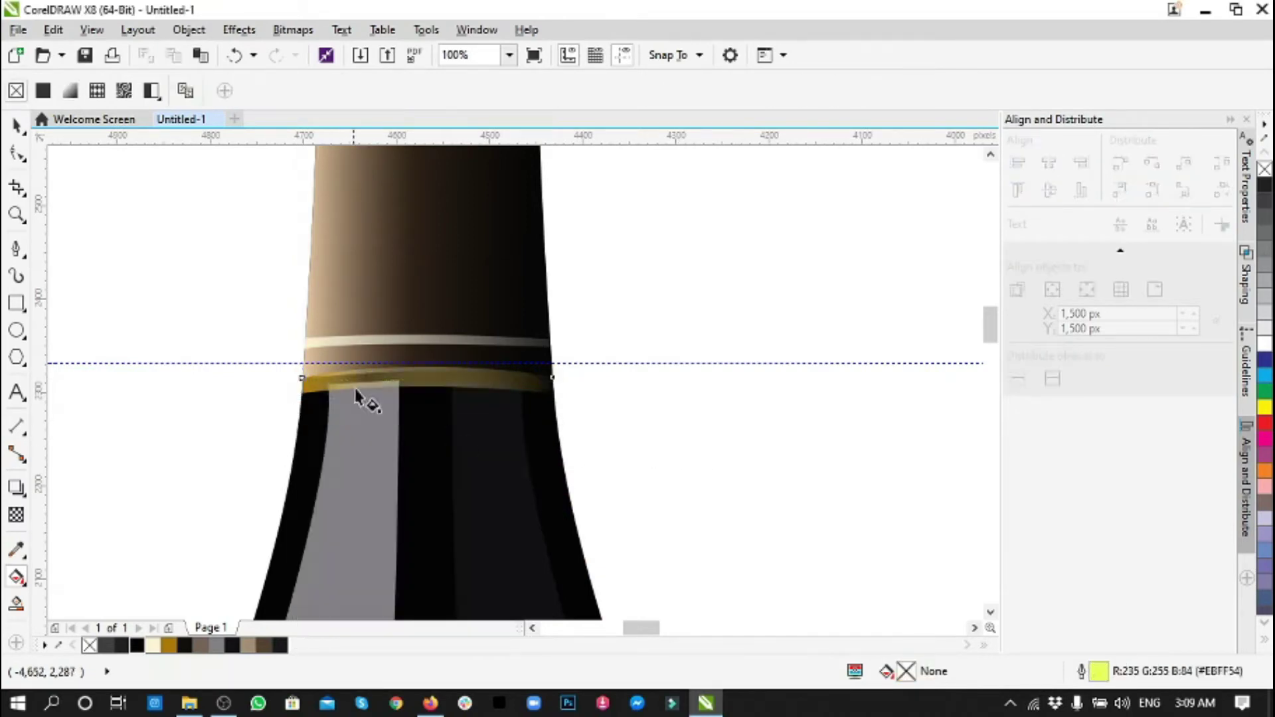
{"action": "scroll", "coordinate": [362, 392], "scroll_direction": "up", "scroll_amount": 2}
{"action": "scroll", "coordinate": [428, 408], "scroll_direction": "down", "scroll_amount": 1}
{"action": "left_click_drag", "start_coordinate": [415, 429], "coordinate": [397, 428]}
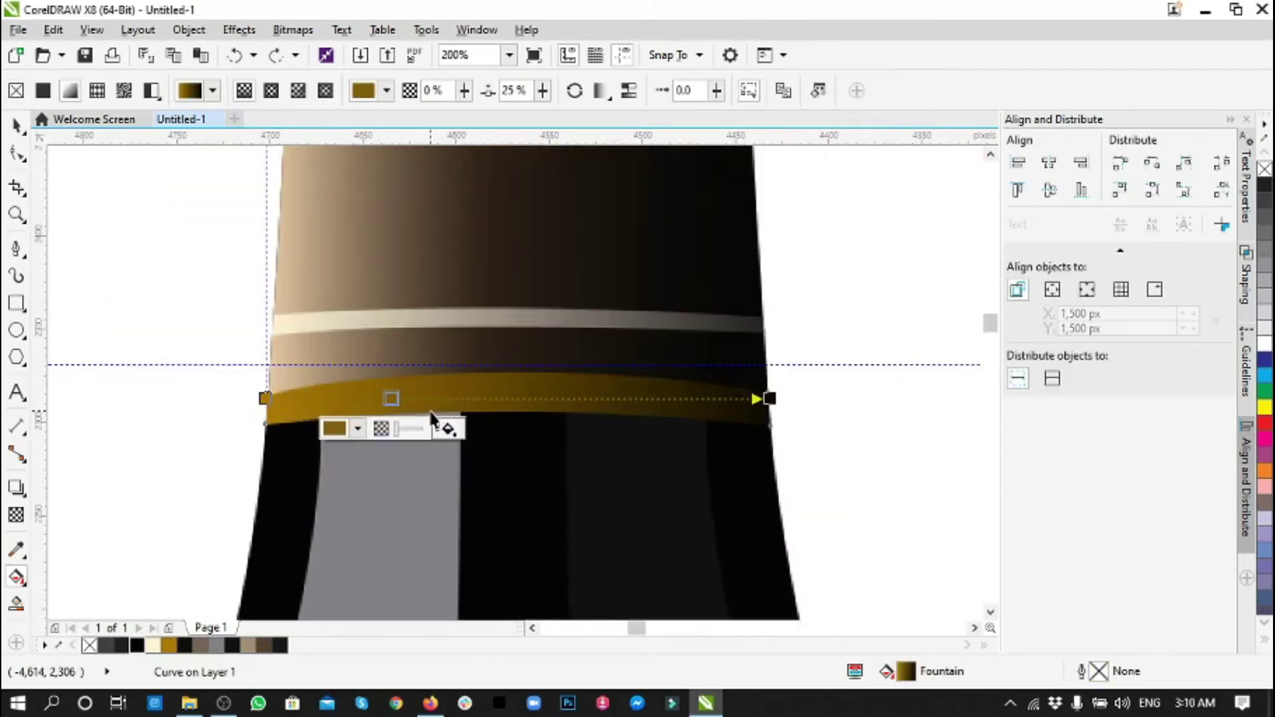
{"action": "left_click", "coordinate": [335, 428]}
{"action": "key", "text": "Escape"}
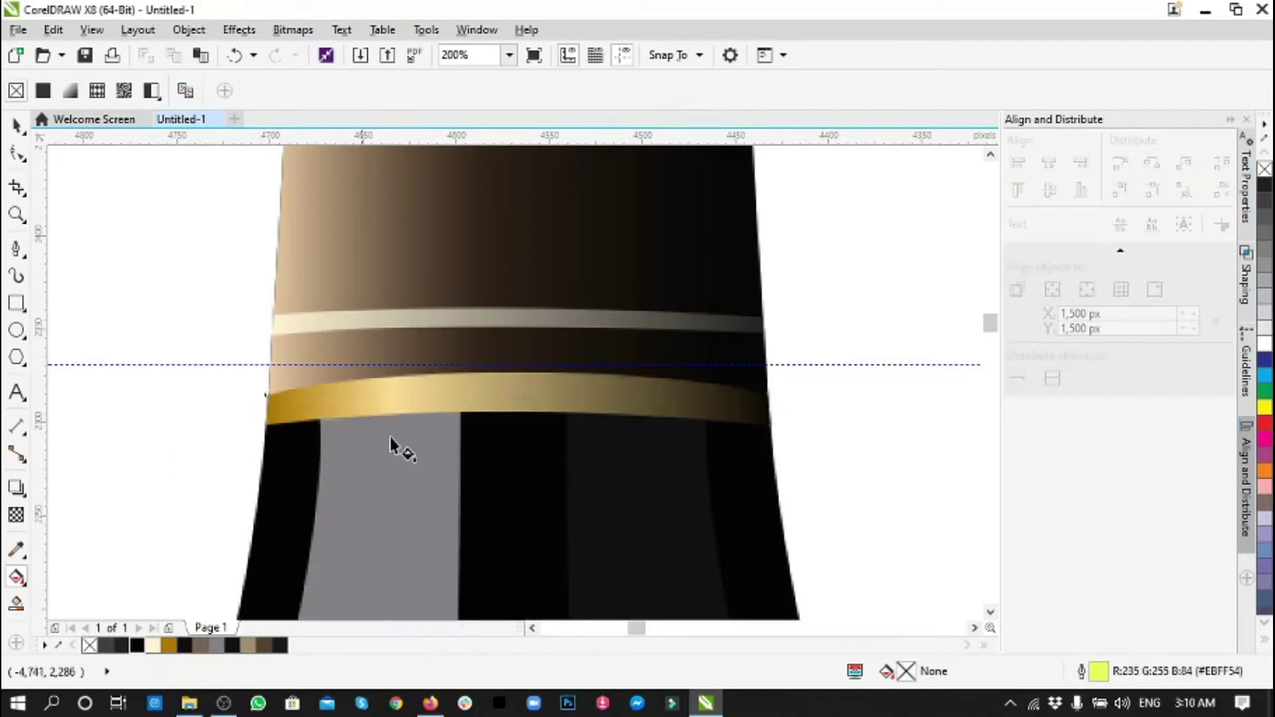
{"action": "scroll", "coordinate": [392, 447], "scroll_direction": "down", "scroll_amount": 2}
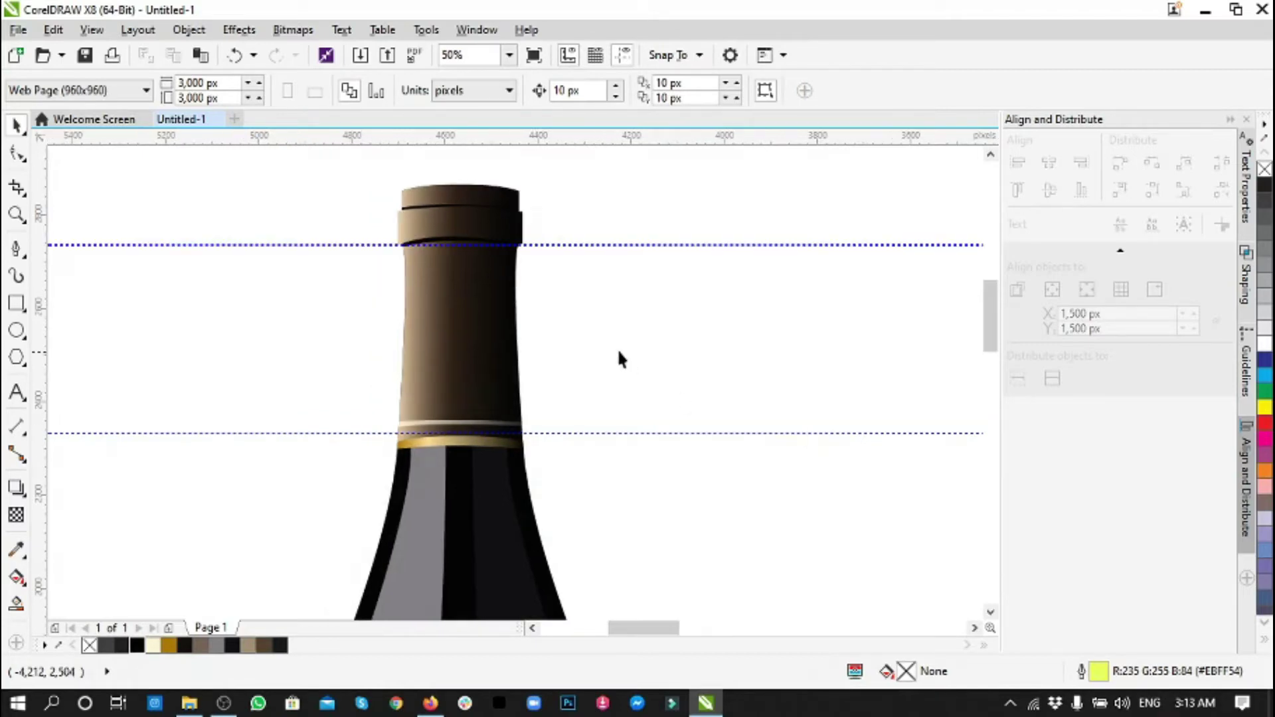
- Lay a horizontal fountain fill across the upper thin cap curve, starting in dark grey
{"action": "scroll", "coordinate": [456, 208], "scroll_direction": "up", "scroll_amount": 1}
{"action": "scroll", "coordinate": [455, 208], "scroll_direction": "up", "scroll_amount": 1}
{"action": "left_click", "coordinate": [456, 215]}
{"action": "left_click", "coordinate": [16, 577]}
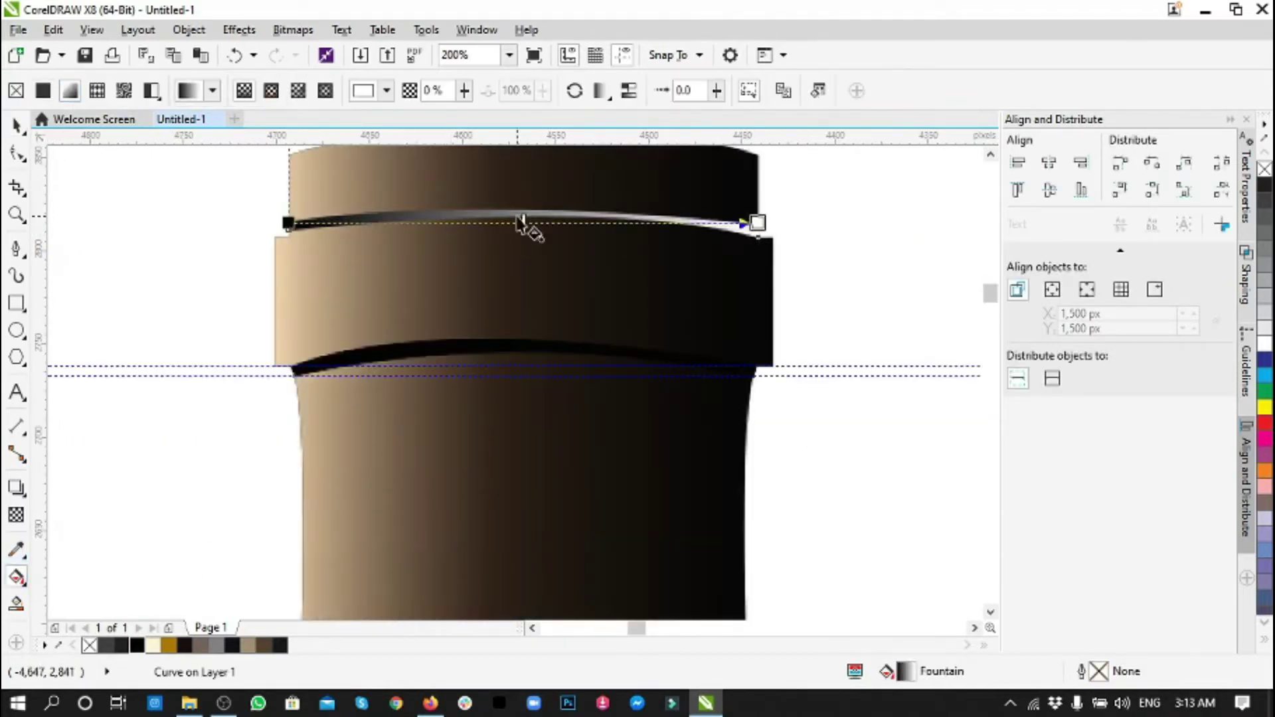
{"action": "left_click_drag", "start_coordinate": [288, 223], "coordinate": [757, 223]}
{"action": "left_click", "coordinate": [724, 252]}
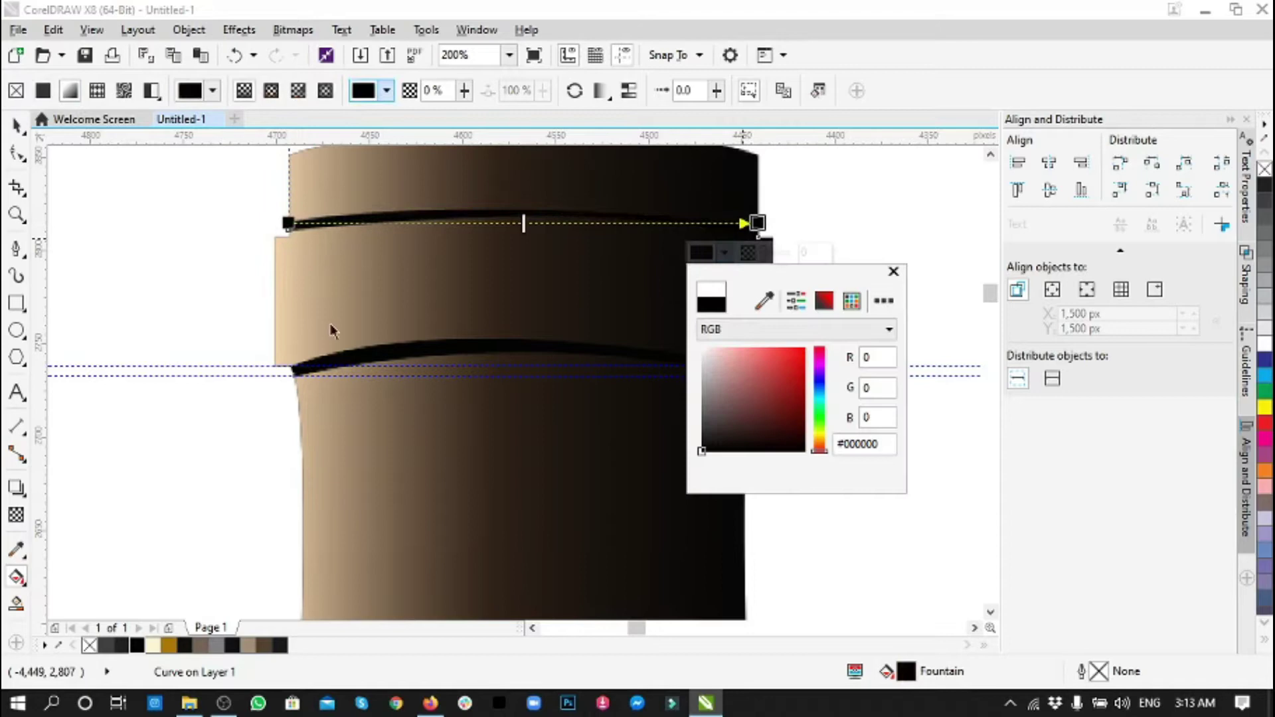
{"action": "left_click", "coordinate": [288, 223]}
{"action": "left_click", "coordinate": [234, 253]}
{"action": "left_click", "coordinate": [232, 411]}
- Add a light grey midpoint stop to the upper curve's gradient
{"action": "double_click", "coordinate": [495, 223]}
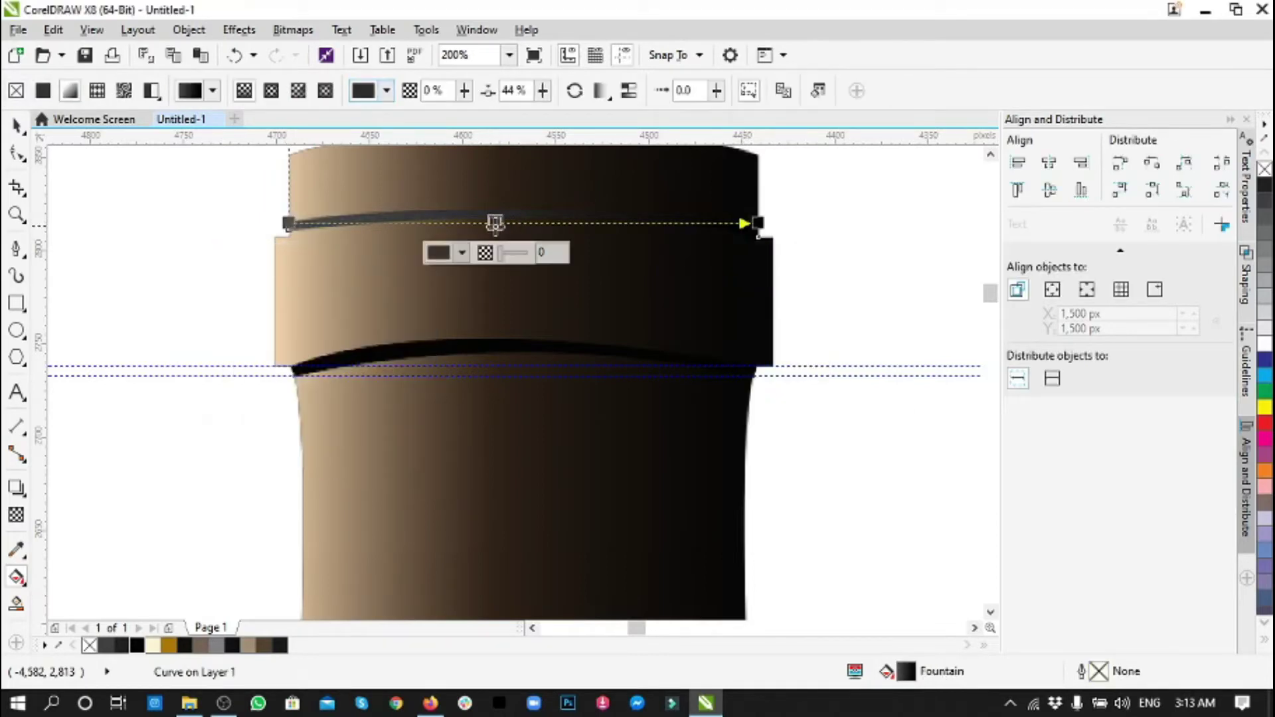
{"action": "left_click", "coordinate": [461, 253]}
{"action": "left_click", "coordinate": [442, 373]}
{"action": "left_click", "coordinate": [286, 224]}
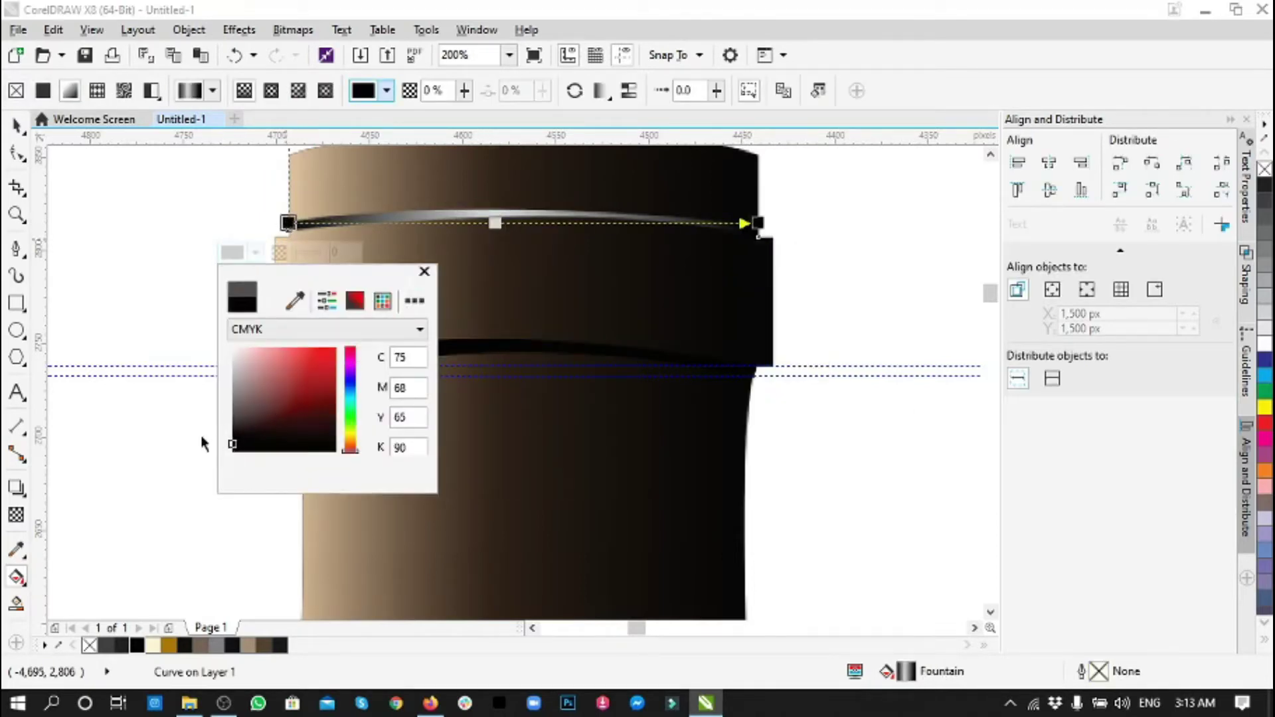
{"action": "left_click", "coordinate": [495, 223]}
- Delete the two horizontal dashed guidelines
{"action": "left_click", "coordinate": [540, 469]}
{"action": "left_click", "coordinate": [425, 358]}
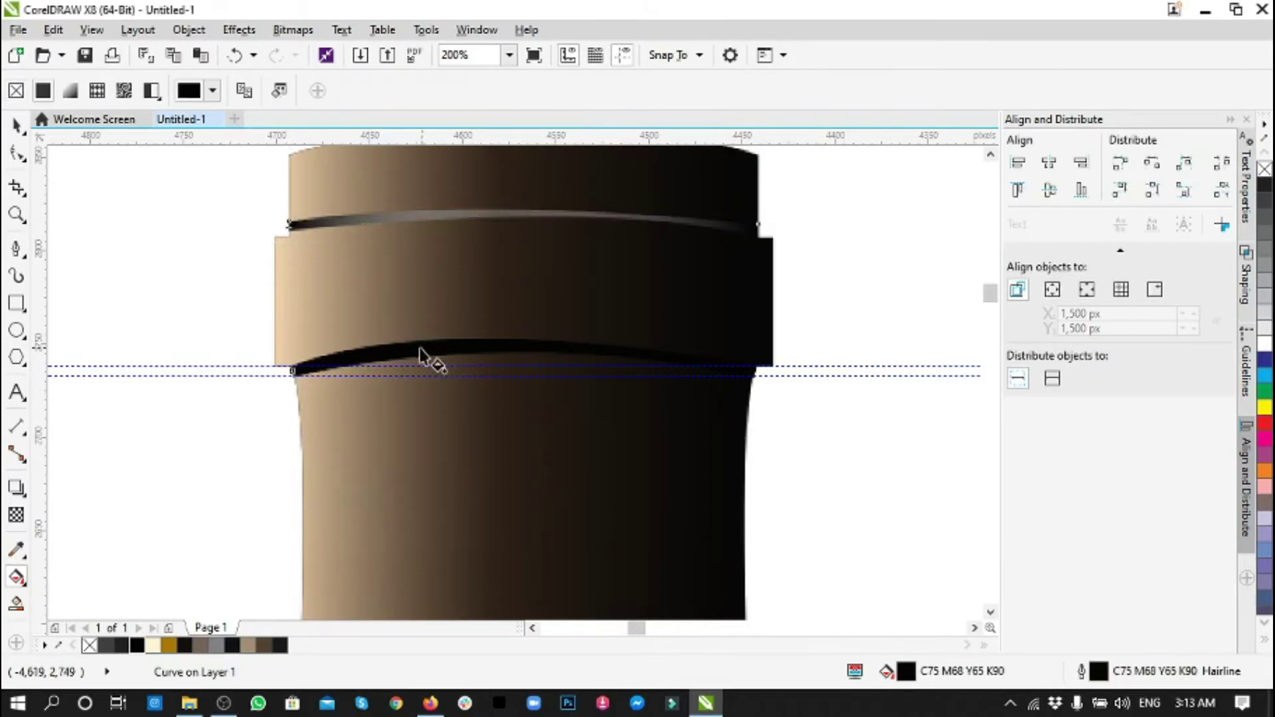
{"action": "key", "text": "space"}
{"action": "left_click", "coordinate": [213, 366]}
{"action": "left_click", "coordinate": [219, 375], "text": "shift"}
{"action": "key", "text": "Delete"}
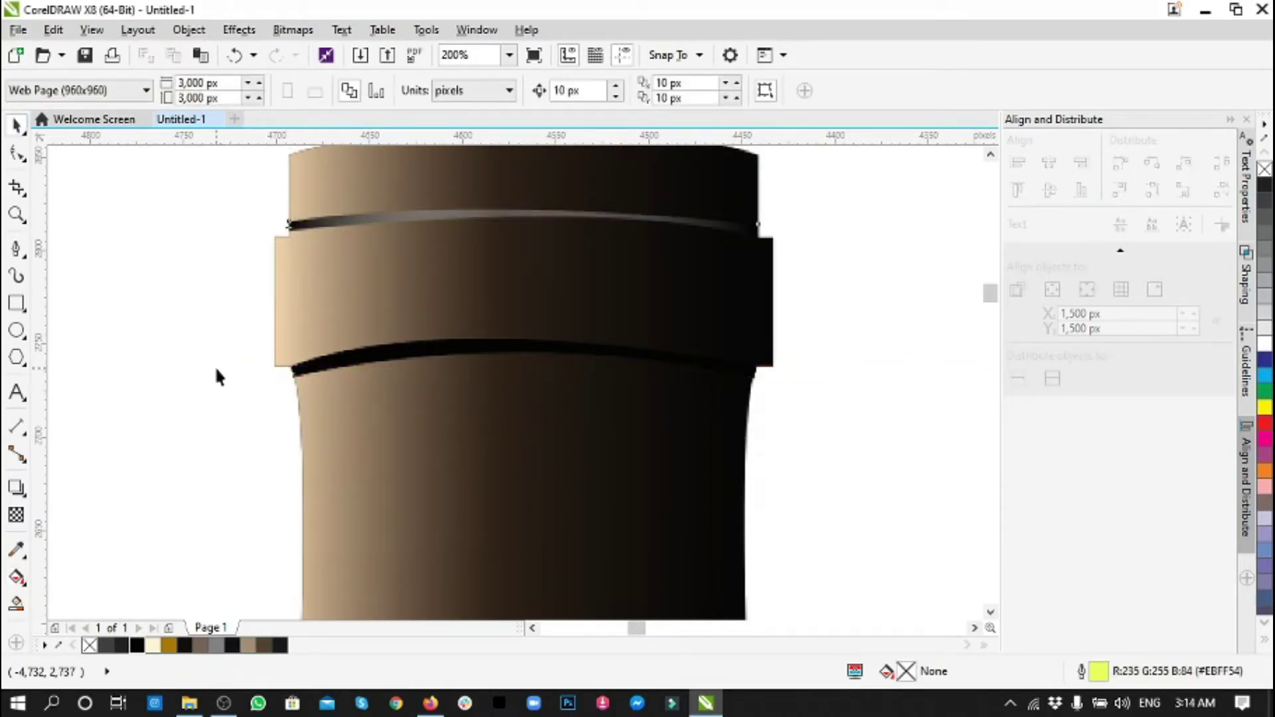
- Reposition the gradient to run horizontally across the lower dark cap curve
{"action": "left_click", "coordinate": [362, 365]}
{"action": "key", "text": "g"}
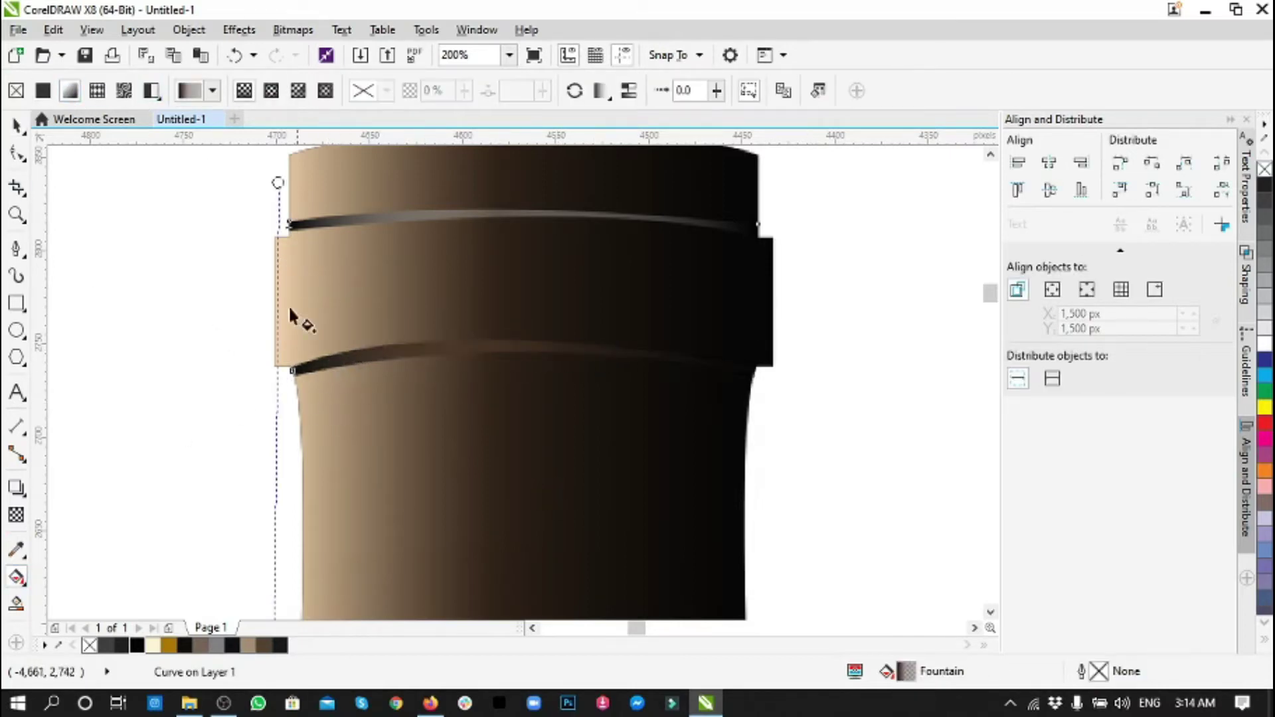
{"action": "scroll", "coordinate": [336, 378], "scroll_direction": "down", "scroll_amount": 2}
{"action": "left_click", "coordinate": [302, 507]}
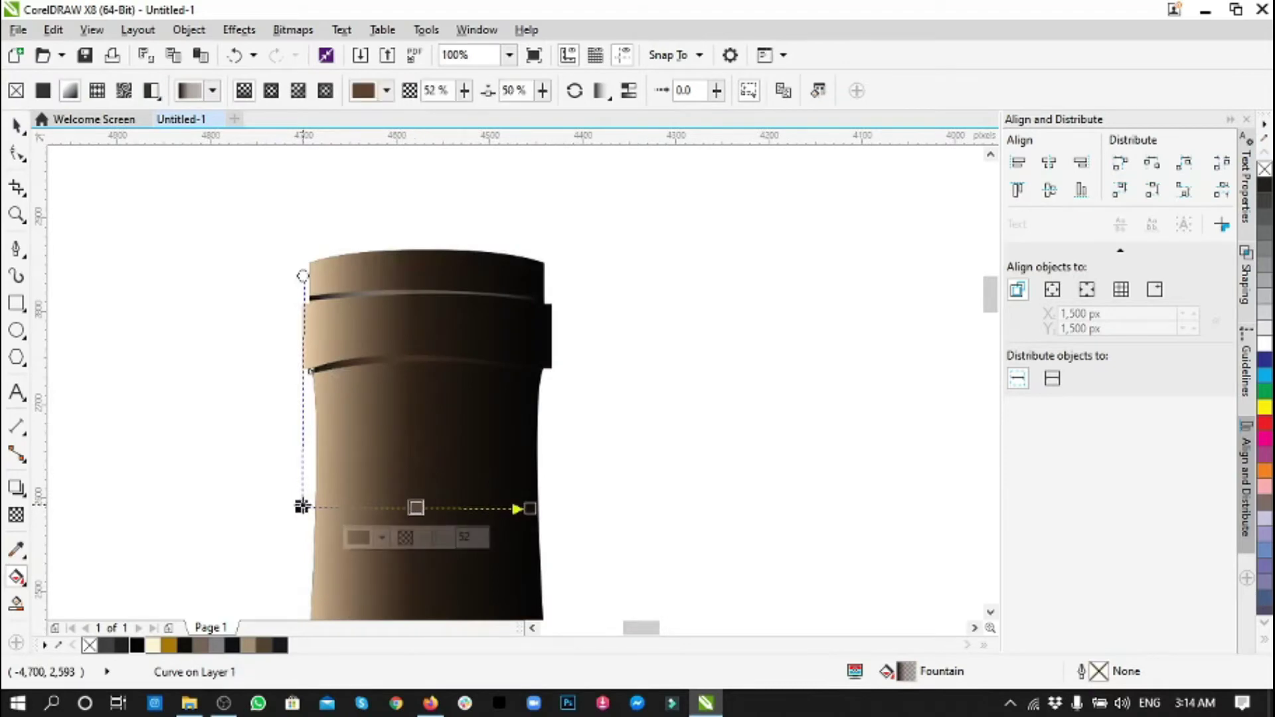
{"action": "left_click_drag", "start_coordinate": [302, 506], "coordinate": [305, 365]}
{"action": "left_click_drag", "start_coordinate": [530, 508], "coordinate": [541, 364]}
{"action": "scroll", "coordinate": [450, 385], "scroll_direction": "up", "scroll_amount": 2}
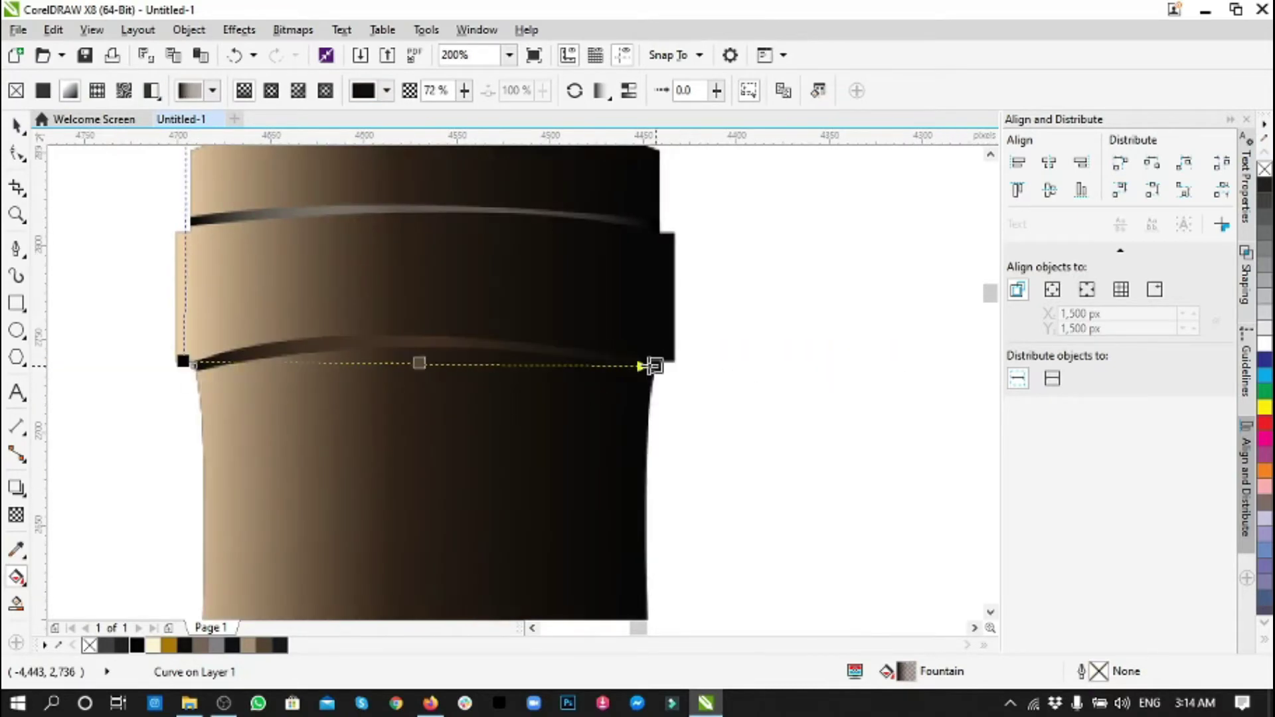
- Add a brown midpoint stop to the lower curve's gradient and review the upper curve's stops
{"action": "left_click", "coordinate": [195, 367]}
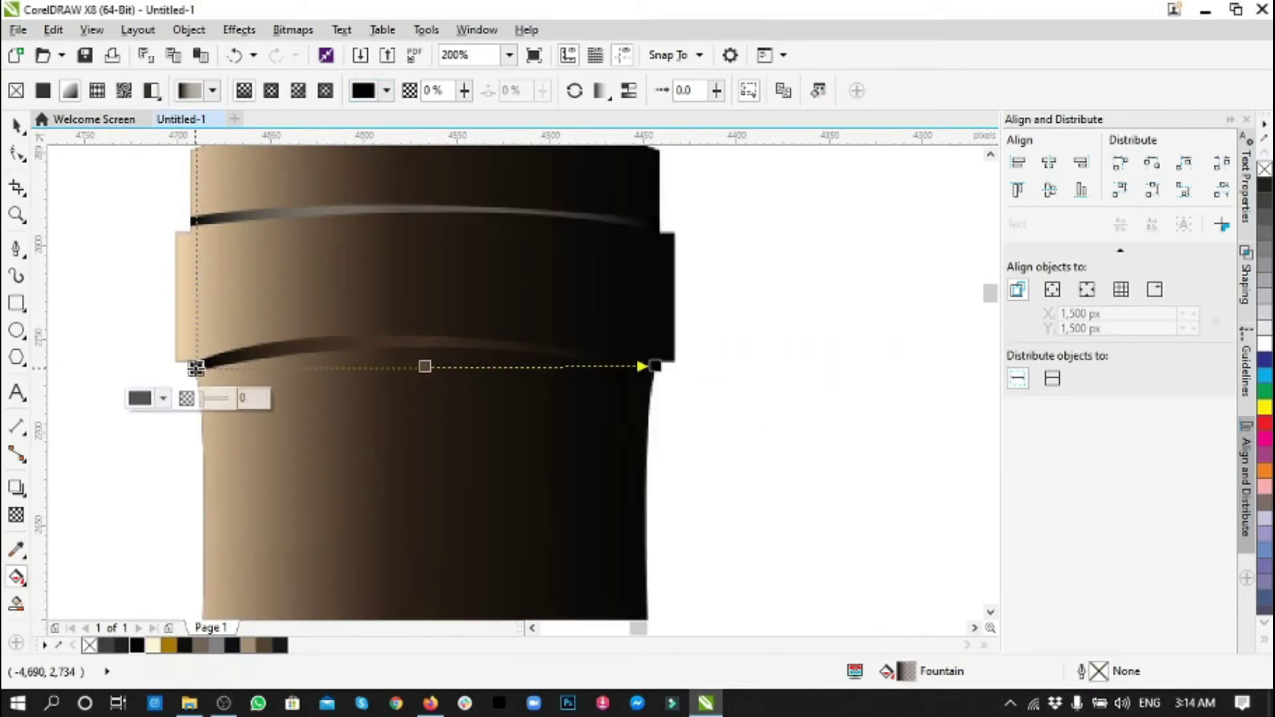
{"action": "left_click", "coordinate": [163, 399]}
{"action": "key", "text": "Escape"}
{"action": "double_click", "coordinate": [425, 367]}
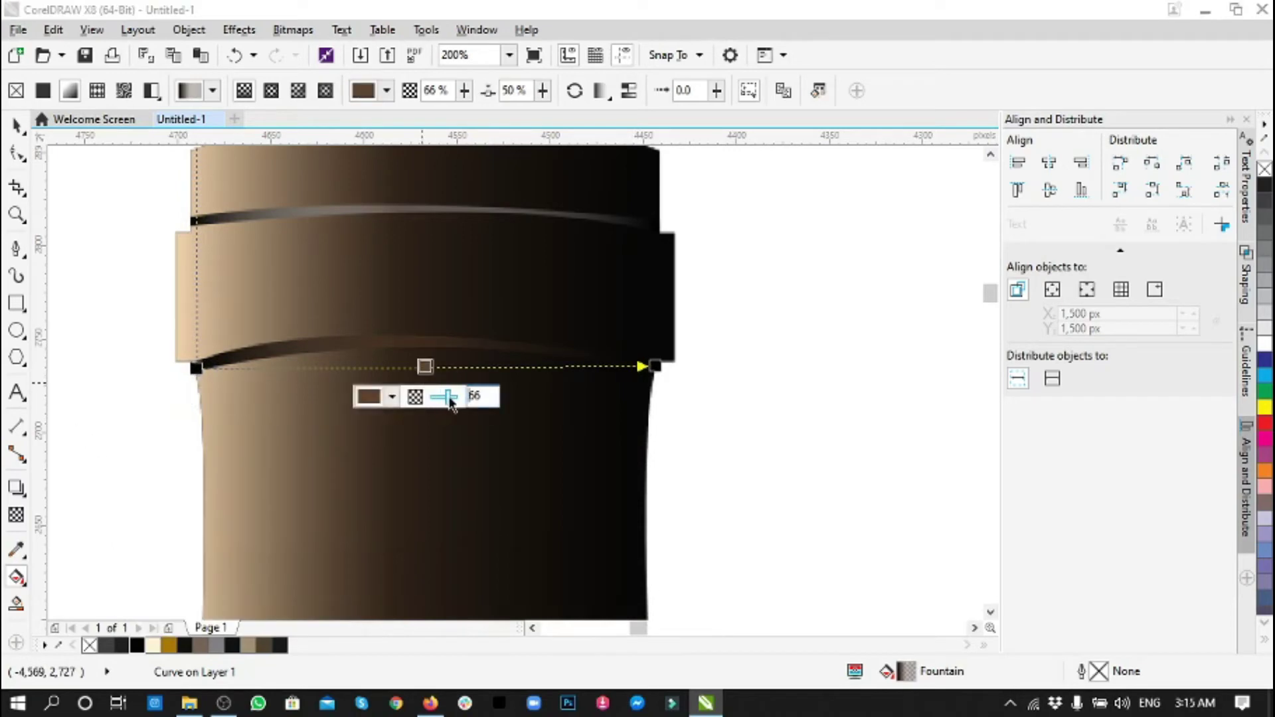
{"action": "left_click", "coordinate": [414, 216]}
{"action": "left_click", "coordinate": [363, 248]}
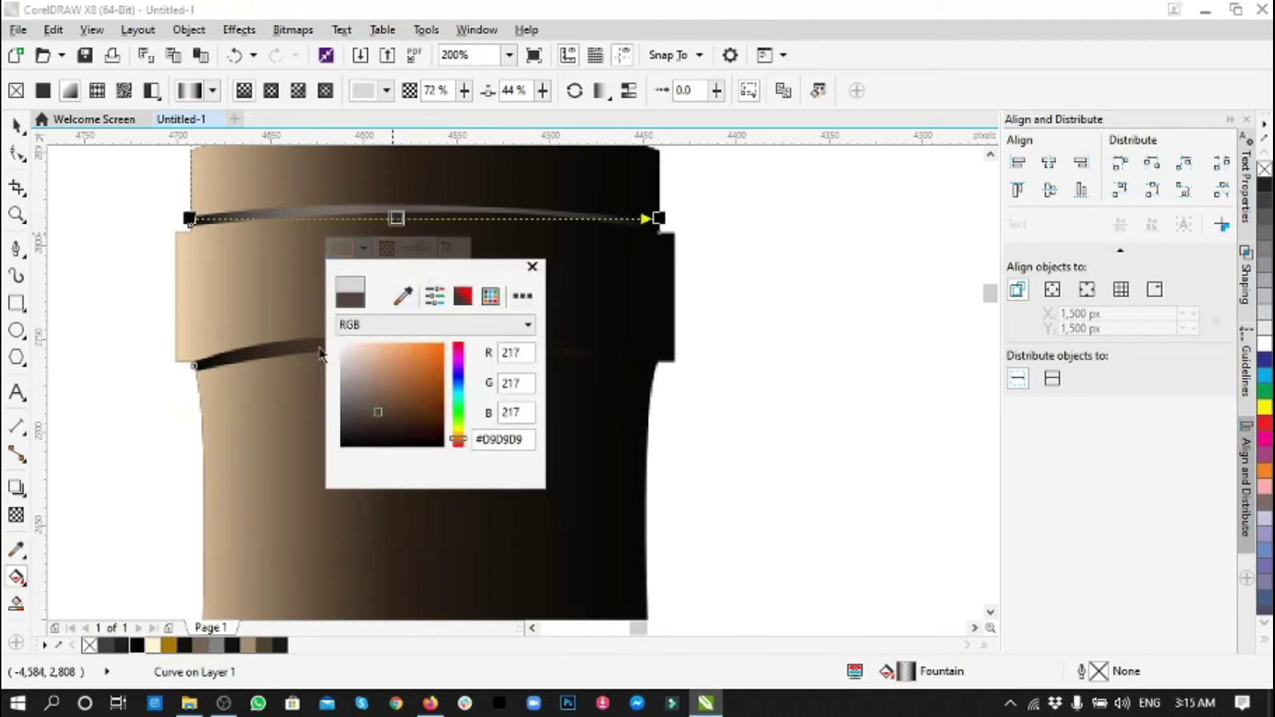
{"action": "key", "text": "Escape"}
{"action": "left_click", "coordinate": [16, 126]}
{"action": "scroll", "coordinate": [596, 341], "scroll_direction": "down", "scroll_amount": 3}
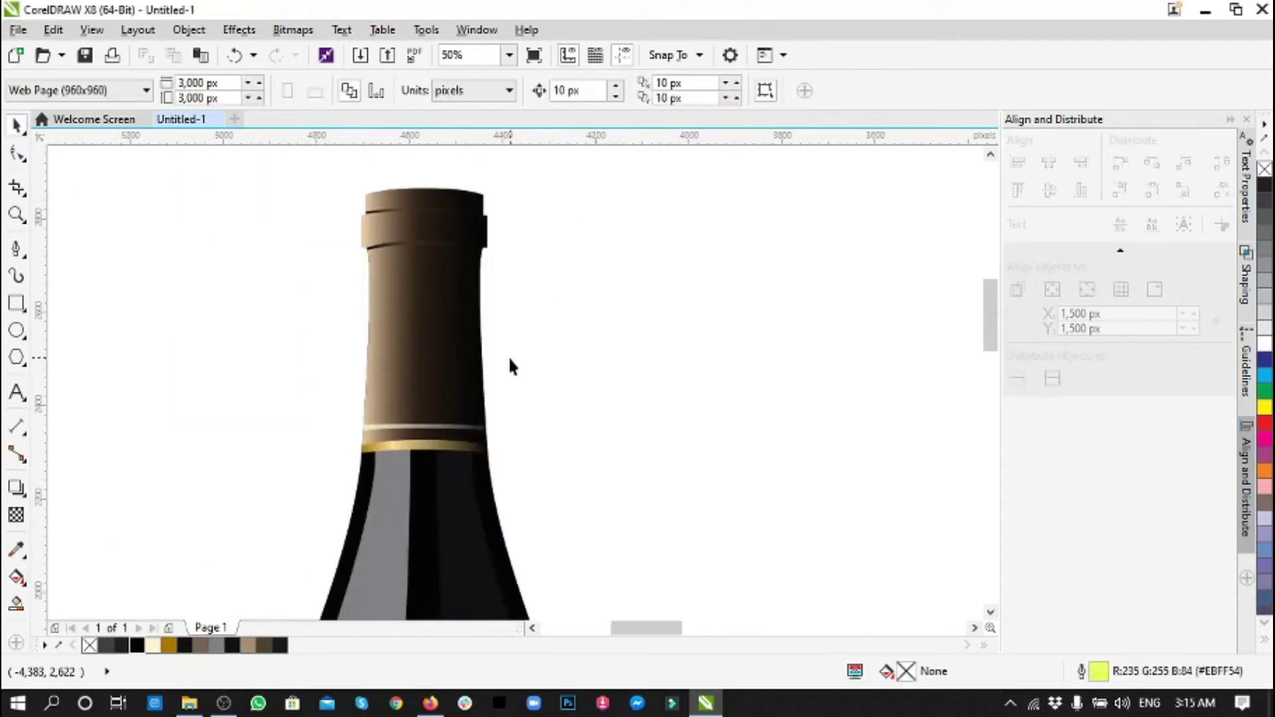
- Select the bottle body's grey highlight and inspect its nodes with the Shape tool
{"action": "scroll", "coordinate": [509, 356], "scroll_direction": "down", "scroll_amount": 3}
{"action": "scroll", "coordinate": [508, 356], "scroll_direction": "down", "scroll_amount": 3}
{"action": "left_click", "coordinate": [323, 419]}
{"action": "key", "text": "F10"}
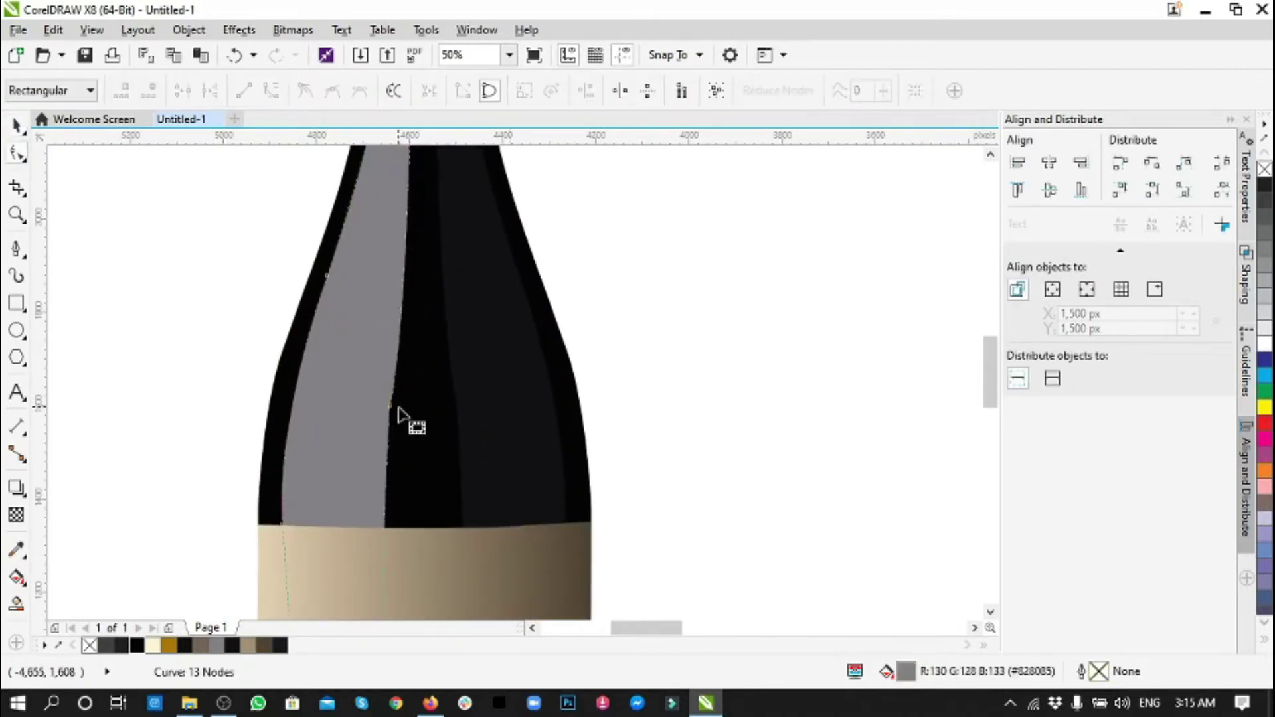
{"action": "scroll", "coordinate": [399, 410], "scroll_direction": "up", "scroll_amount": 3}
{"action": "scroll", "coordinate": [561, 405], "scroll_direction": "down", "scroll_amount": 2}
{"action": "scroll", "coordinate": [561, 406], "scroll_direction": "down", "scroll_amount": 3}
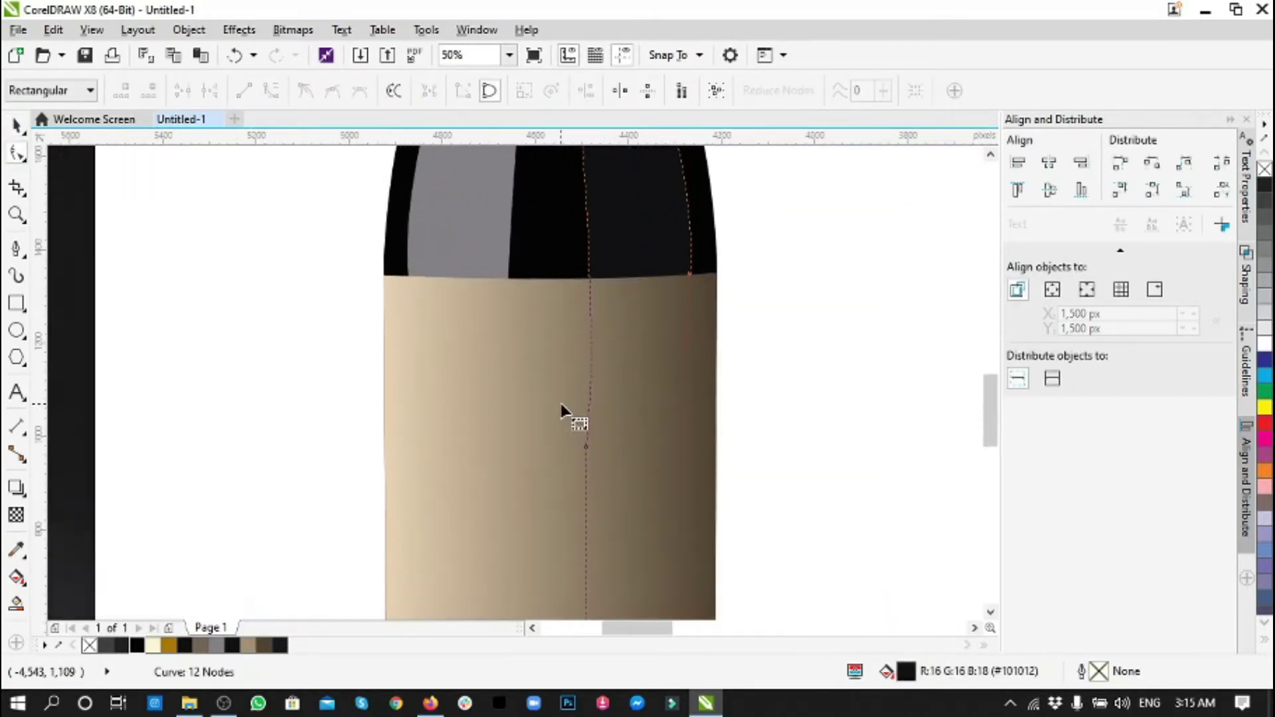
{"action": "scroll", "coordinate": [560, 405], "scroll_direction": "down", "scroll_amount": 3}
{"action": "scroll", "coordinate": [561, 405], "scroll_direction": "down", "scroll_amount": 1}
{"action": "scroll", "coordinate": [697, 415], "scroll_direction": "up", "scroll_amount": 3}
{"action": "scroll", "coordinate": [359, 299], "scroll_direction": "up", "scroll_amount": 3}
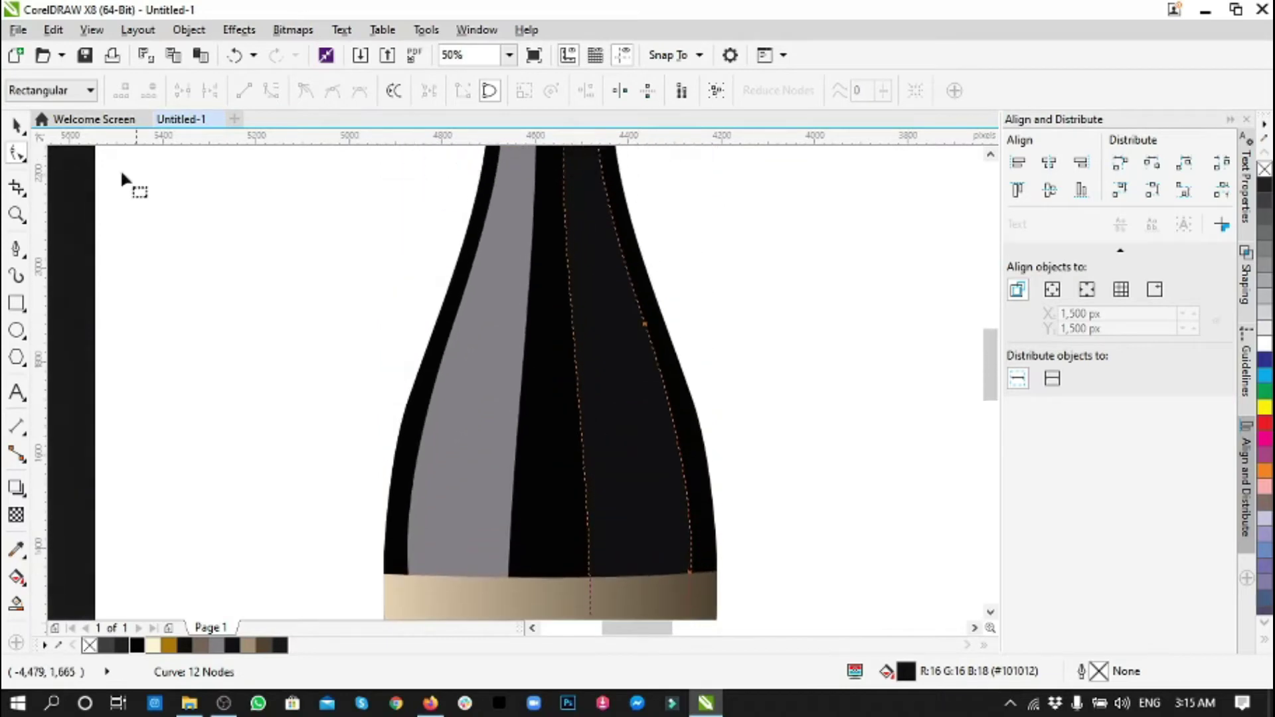
{"action": "scroll", "coordinate": [129, 176], "scroll_direction": "down", "scroll_amount": 3}
- Group all the bottle parts and move the bottle to the left
{"action": "left_click_drag", "start_coordinate": [635, 190], "coordinate": [404, 518]}
{"action": "key", "text": "ctrl+g"}
{"action": "left_click_drag", "start_coordinate": [555, 383], "coordinate": [222, 383]}
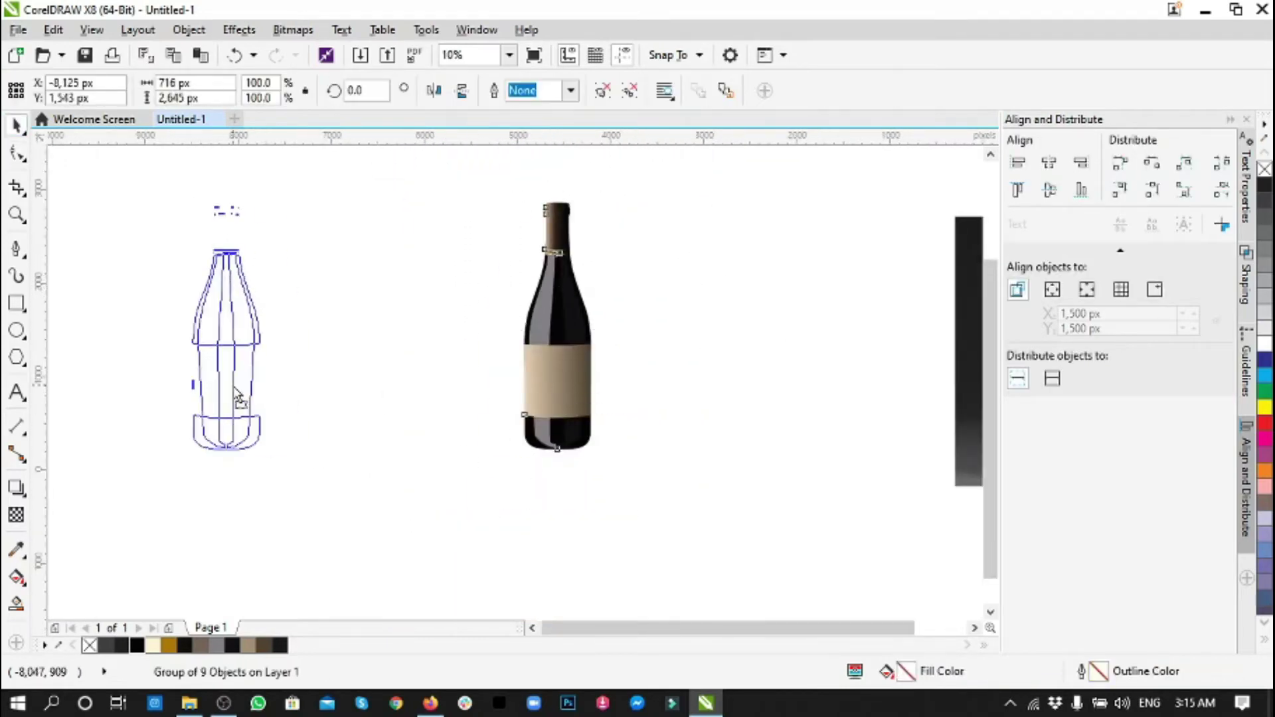
- Save as Untitled-1.cdr in a new GFS14 folder, then drag out a duplicate bottle
{"action": "key", "text": "ctrl+s"}
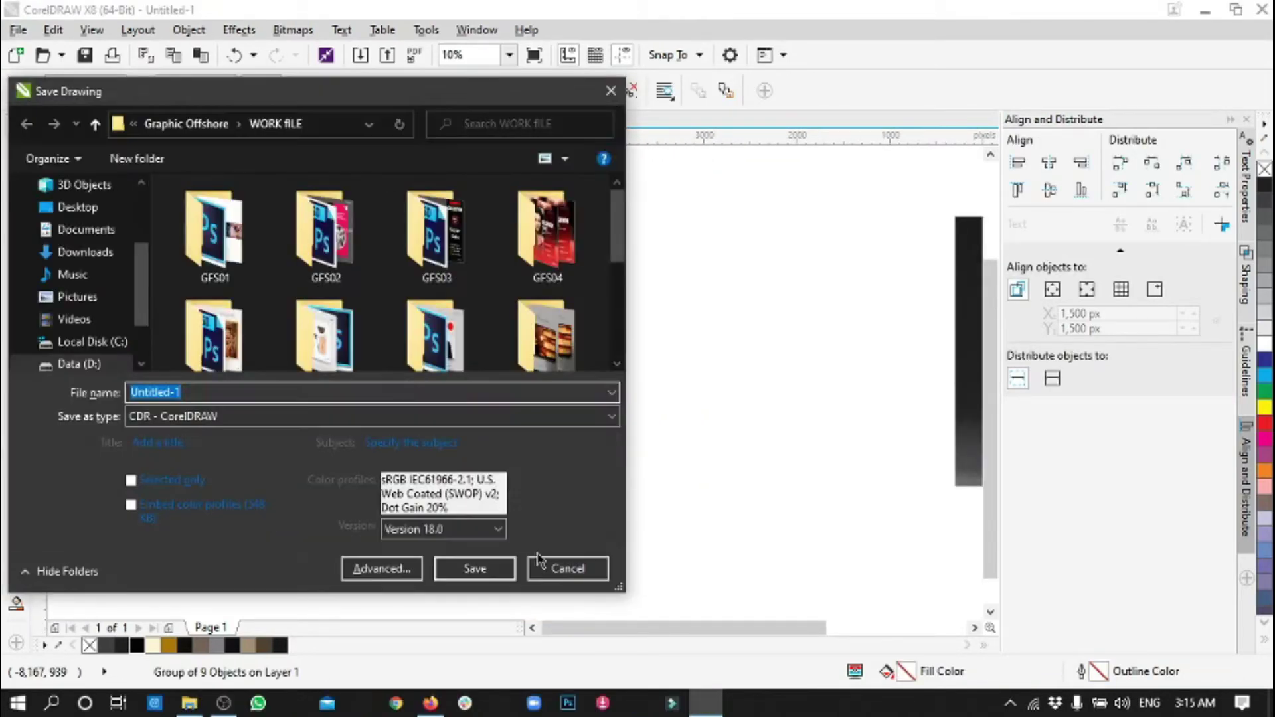
{"action": "scroll", "coordinate": [483, 345], "scroll_direction": "down", "scroll_amount": 3}
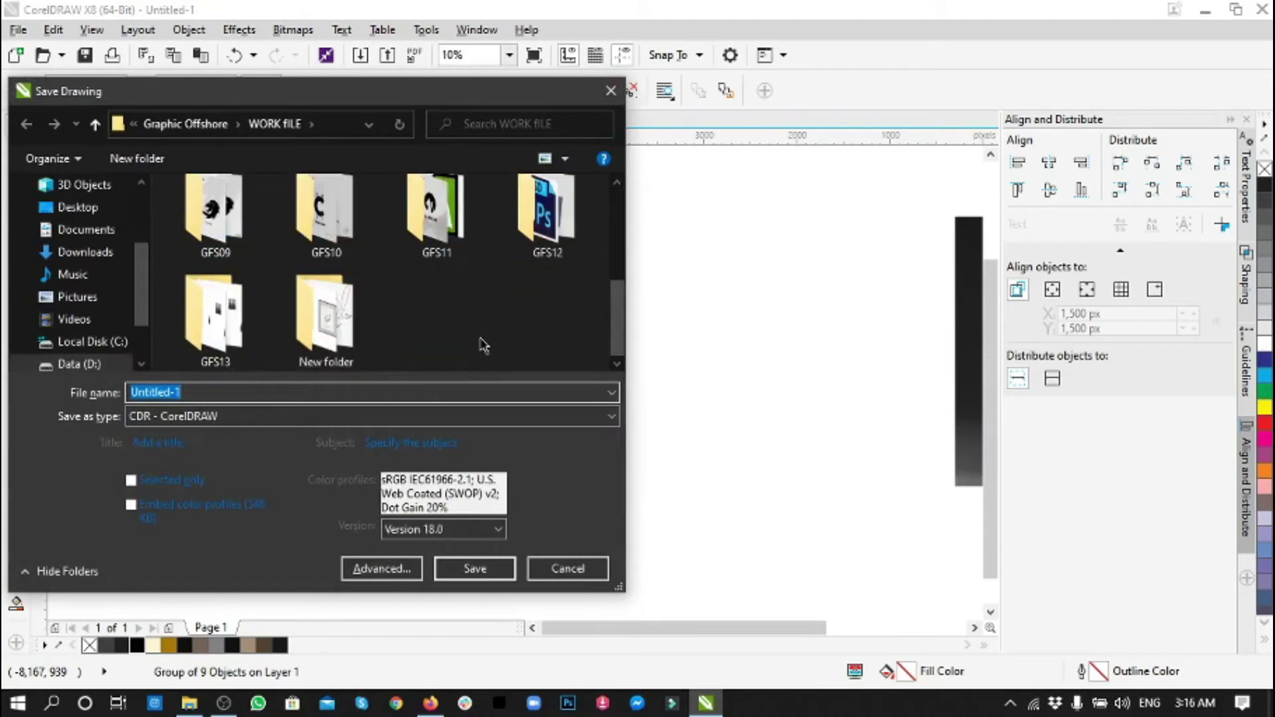
{"action": "key", "text": "ctrl+shift+n"}
{"action": "type", "text": "GFS14"}
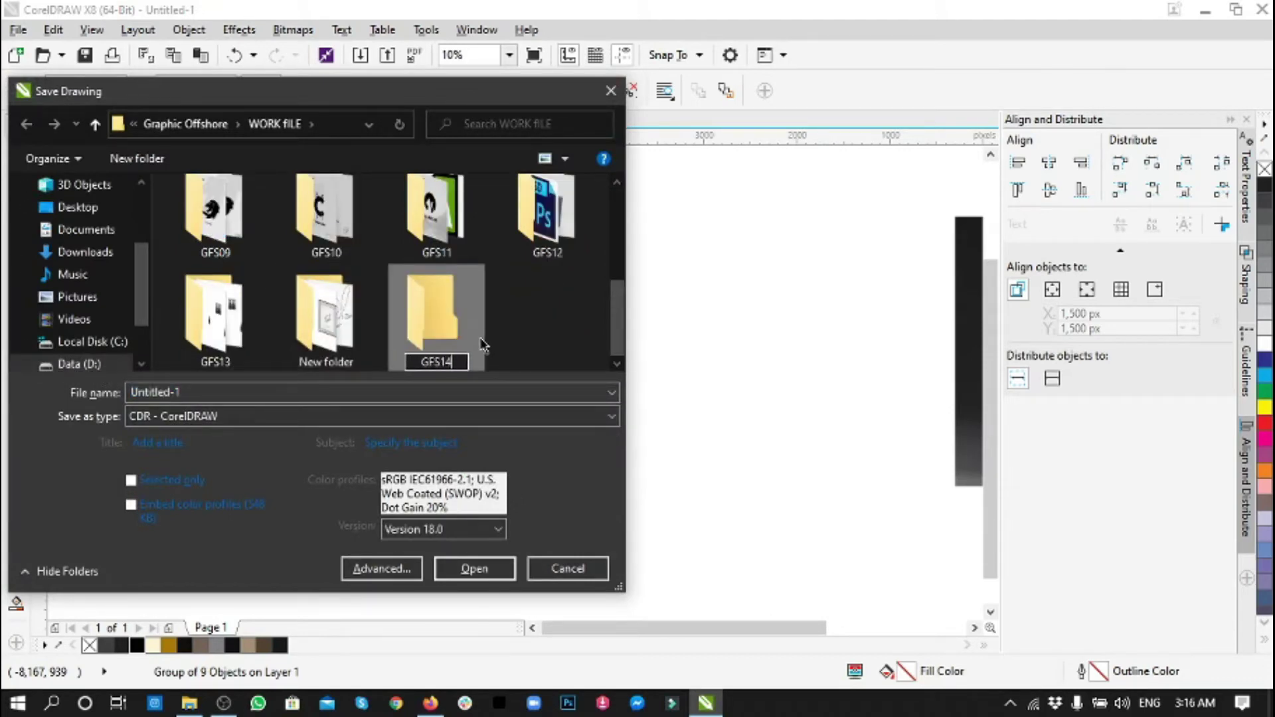
{"action": "key", "text": "Return"}
{"action": "key", "text": "Return"}
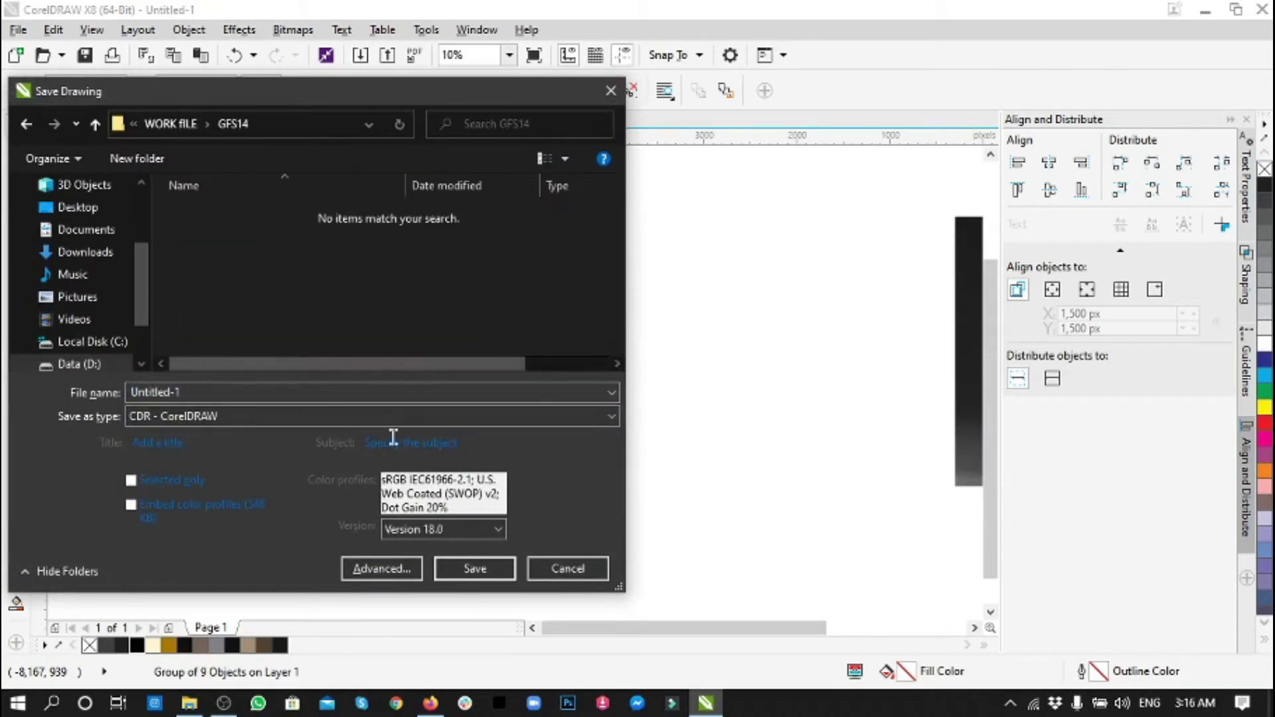
{"action": "left_click", "coordinate": [474, 569]}
{"action": "mouse_move", "coordinate": [239, 353]}
{"action": "left_mouse_down"}
{"action": "mouse_move", "coordinate": [410, 364]}
{"action": "mouse_move", "coordinate": [381, 359]}
{"action": "left_mouse_up"}
- Convert the copied bottle's first grey highlight to a bitmap and apply a 44-pixel Gaussian blur
{"action": "scroll", "coordinate": [355, 342], "scroll_direction": "up", "scroll_amount": 2}
{"action": "left_click", "coordinate": [341, 319], "text": "ctrl"}
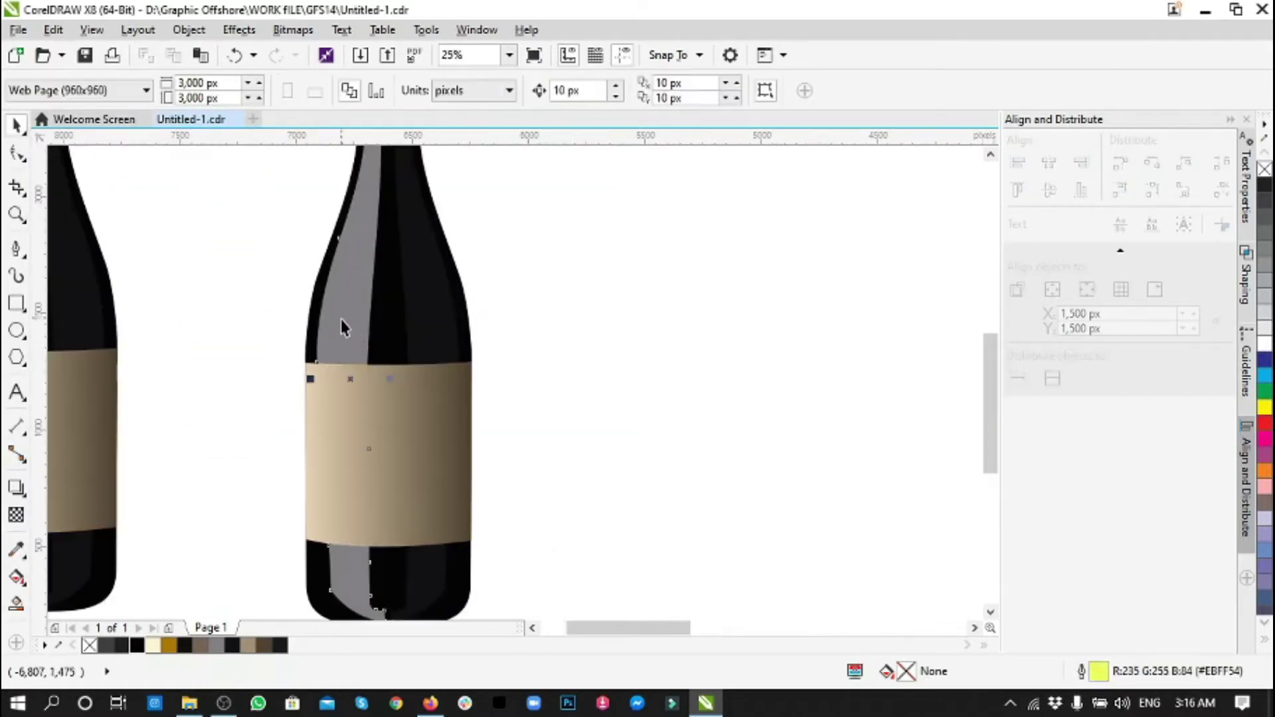
{"action": "left_click", "coordinate": [293, 30]}
{"action": "left_click", "coordinate": [319, 45]}
{"action": "left_click", "coordinate": [293, 30]}
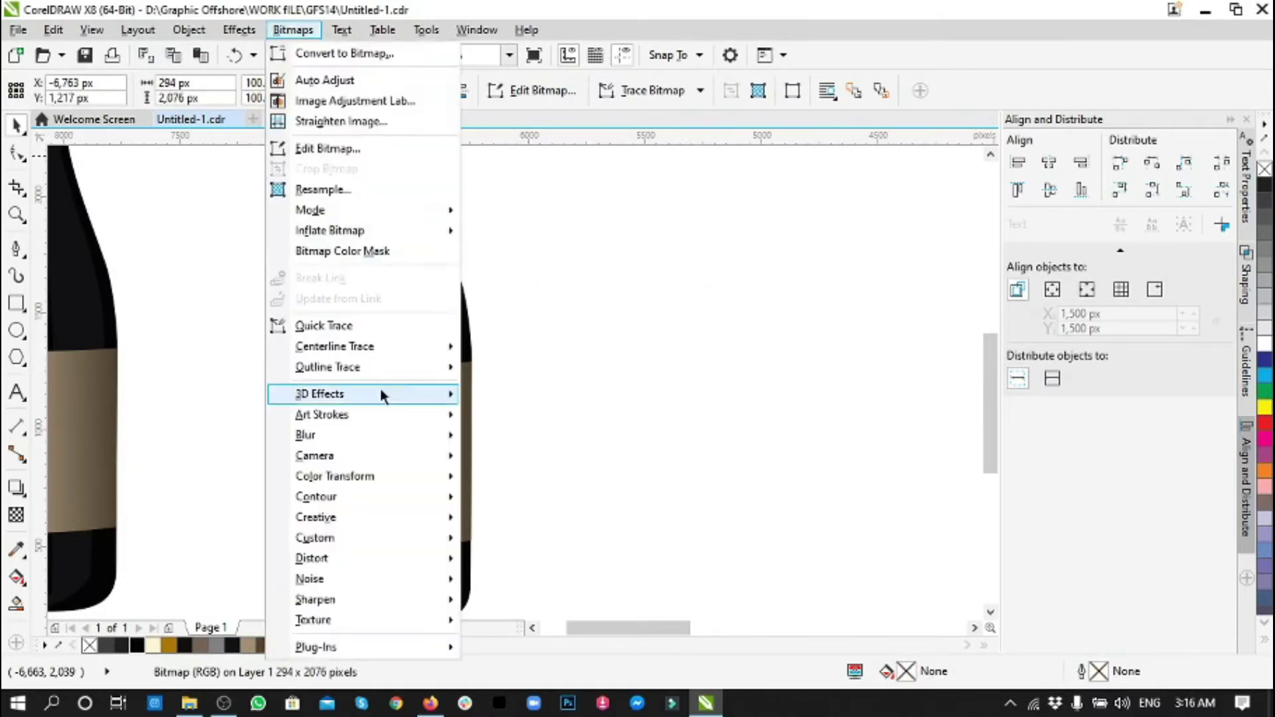
{"action": "left_click", "coordinate": [518, 462]}
{"action": "left_click_drag", "start_coordinate": [552, 337], "coordinate": [557, 339]}
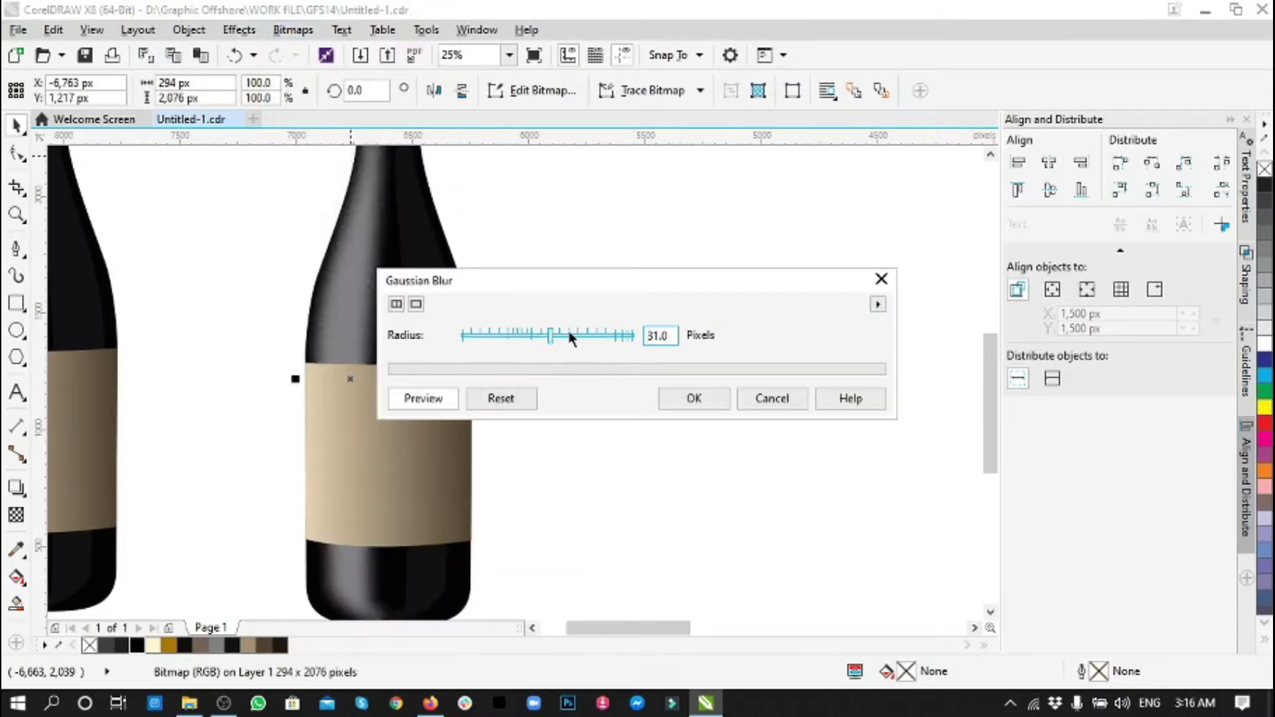
{"action": "left_click_drag", "start_coordinate": [565, 281], "coordinate": [757, 202]}
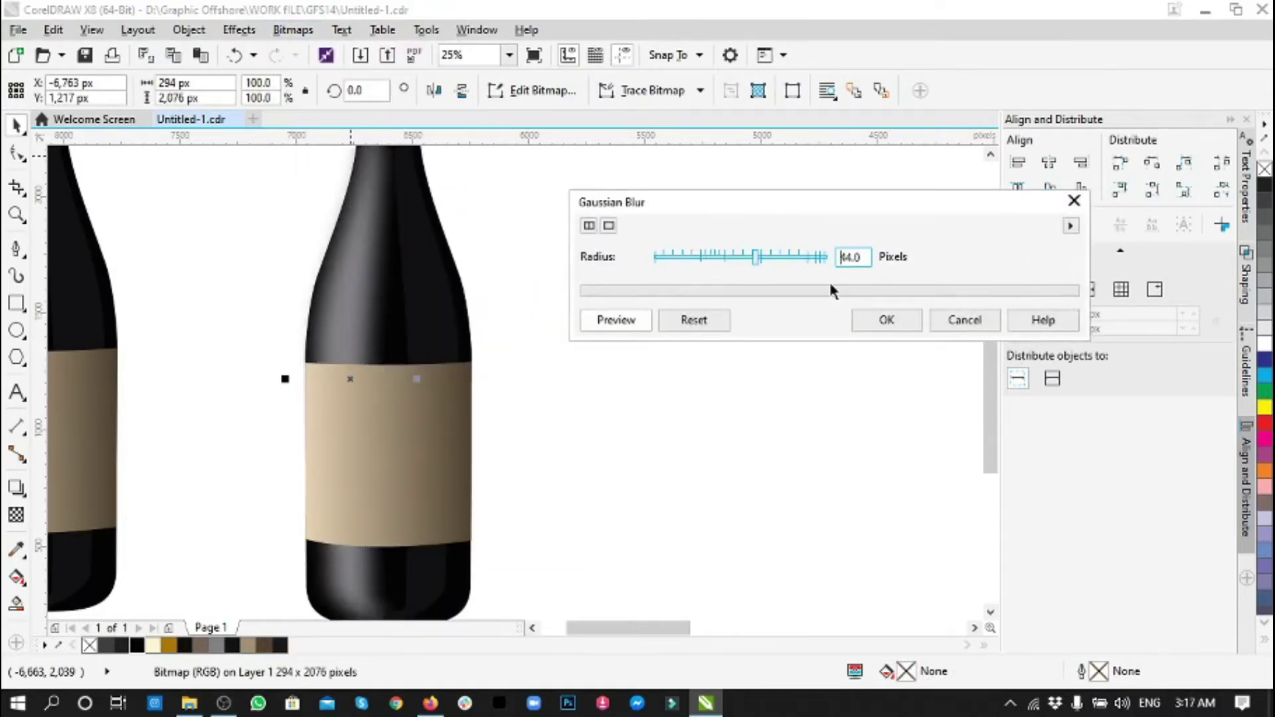
{"action": "left_click", "coordinate": [887, 320]}
- Convert the other highlight to a bitmap and give it the same 44-pixel Gaussian blur
{"action": "left_click", "coordinate": [293, 30]}
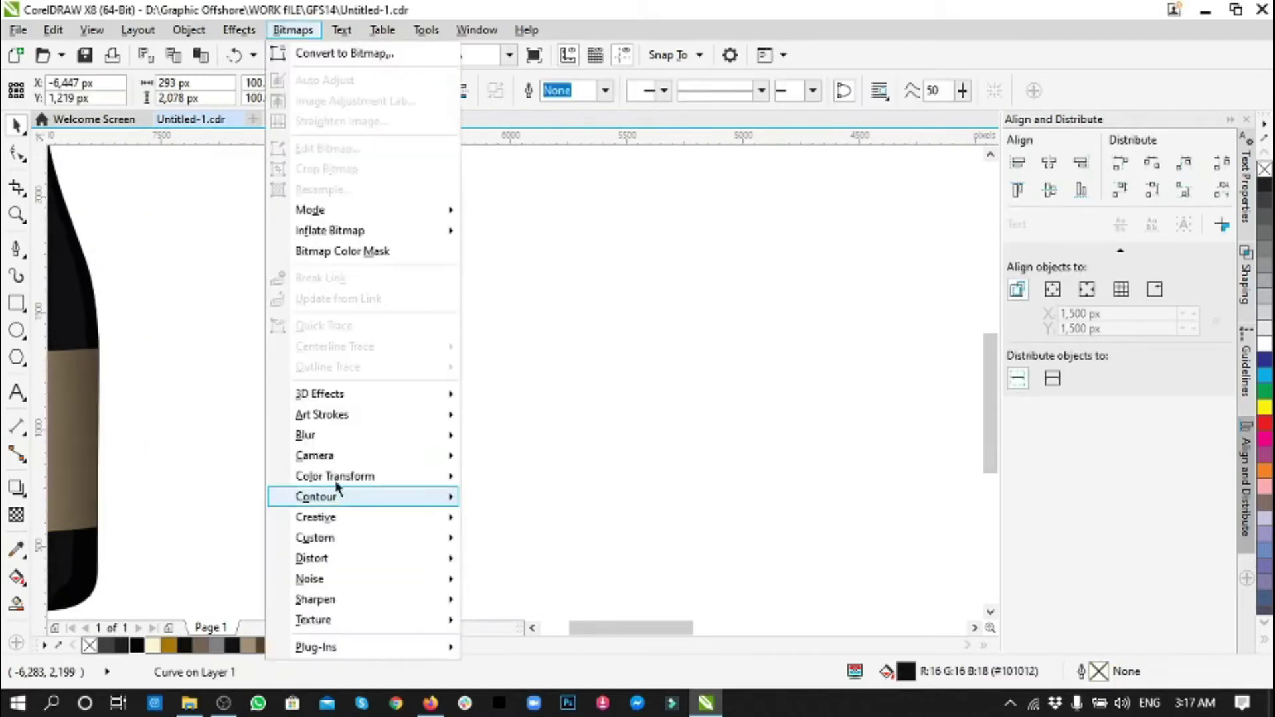
{"action": "left_click", "coordinate": [603, 457]}
{"action": "left_click", "coordinate": [372, 452]}
{"action": "left_click", "coordinate": [293, 30]}
{"action": "left_click", "coordinate": [525, 495]}
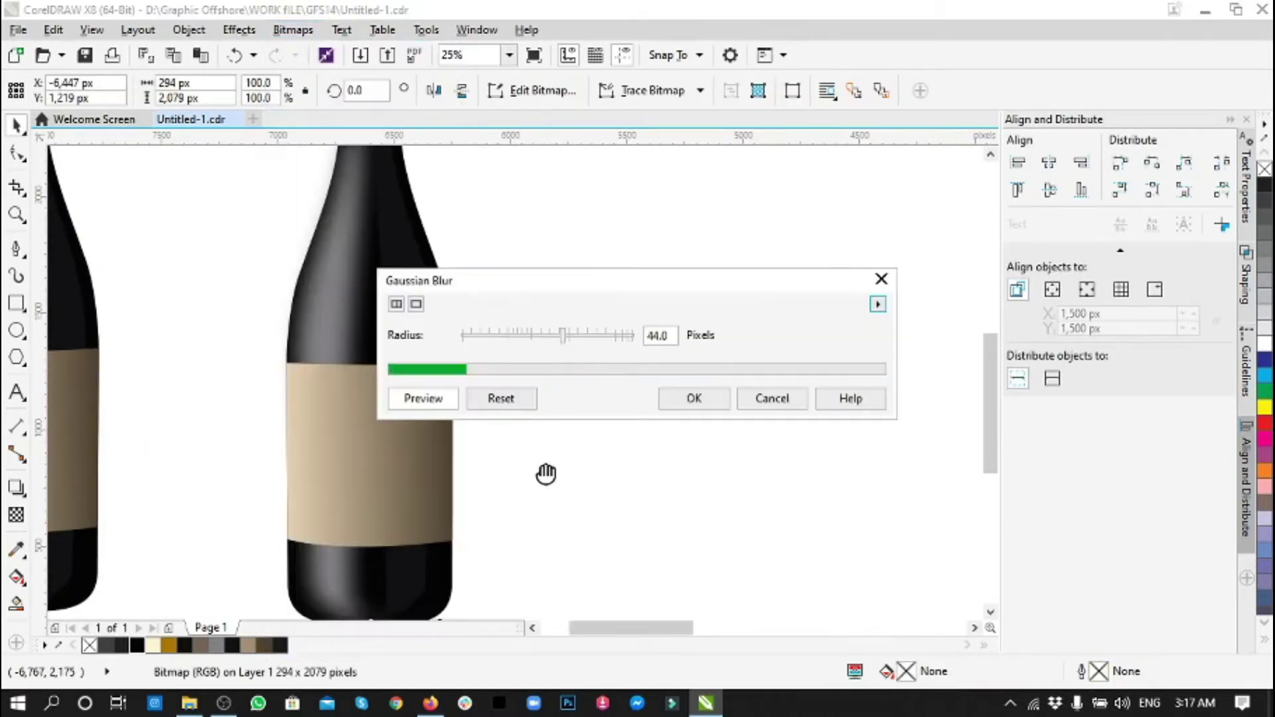
{"action": "left_click", "coordinate": [919, 313]}
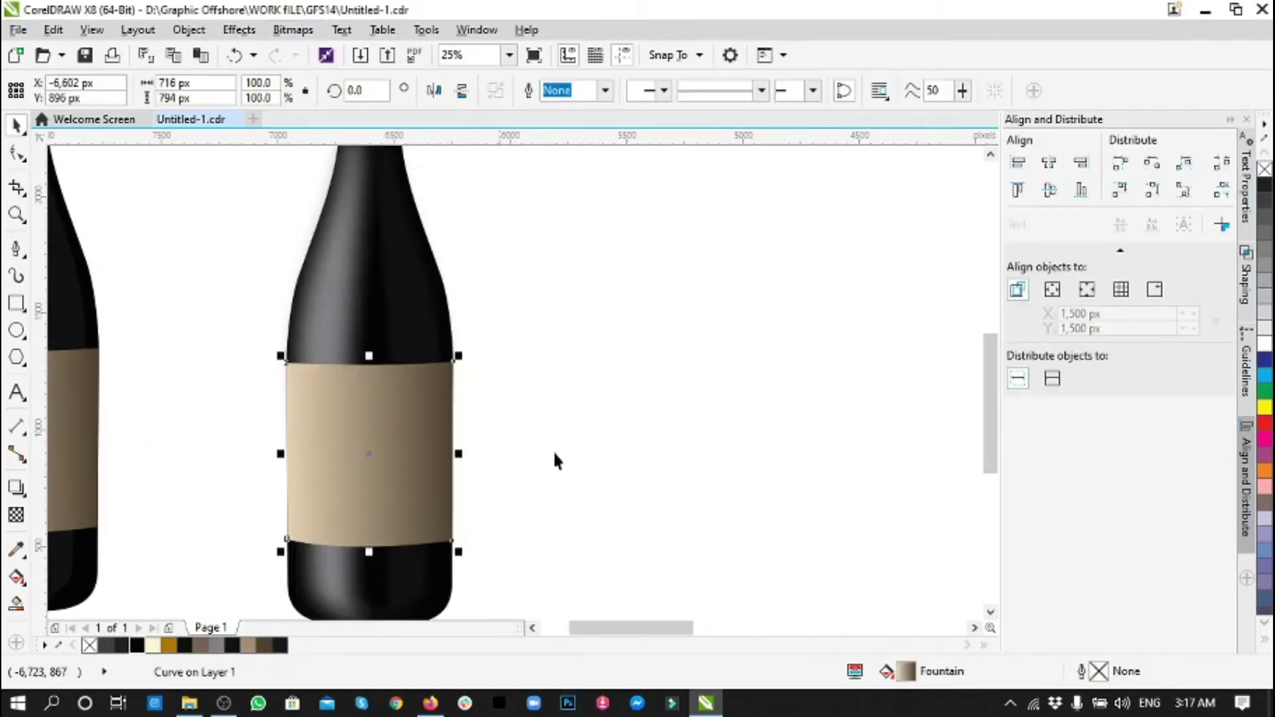
{"action": "scroll", "coordinate": [345, 435], "scroll_direction": "up", "scroll_amount": 1}
{"action": "left_click", "coordinate": [348, 495]}
{"action": "left_click", "coordinate": [347, 407]}
{"action": "left_click", "coordinate": [365, 506]}
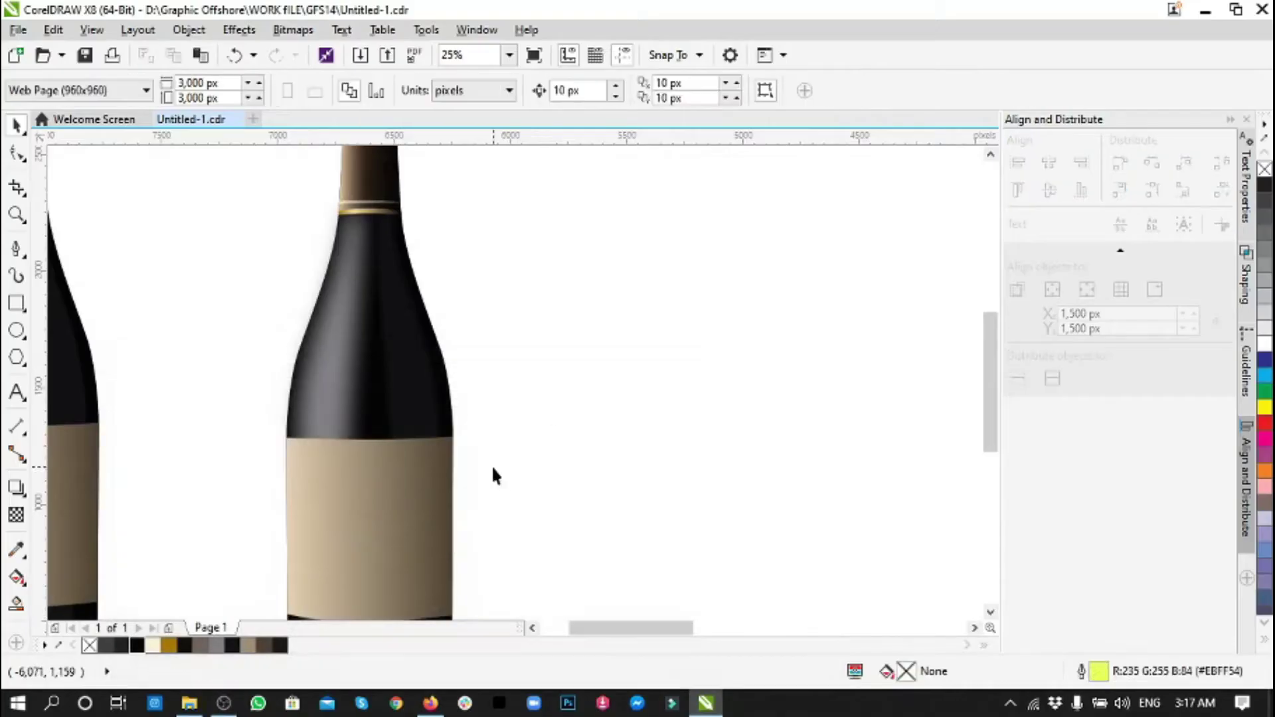
- Give the upper cap ring a linear gradient with its start stop sampled from the cap's brown
{"action": "scroll", "coordinate": [475, 389], "scroll_direction": "down", "scroll_amount": 2}
{"action": "scroll", "coordinate": [372, 491], "scroll_direction": "up", "scroll_amount": 1}
{"action": "scroll", "coordinate": [399, 399], "scroll_direction": "up", "scroll_amount": 1}
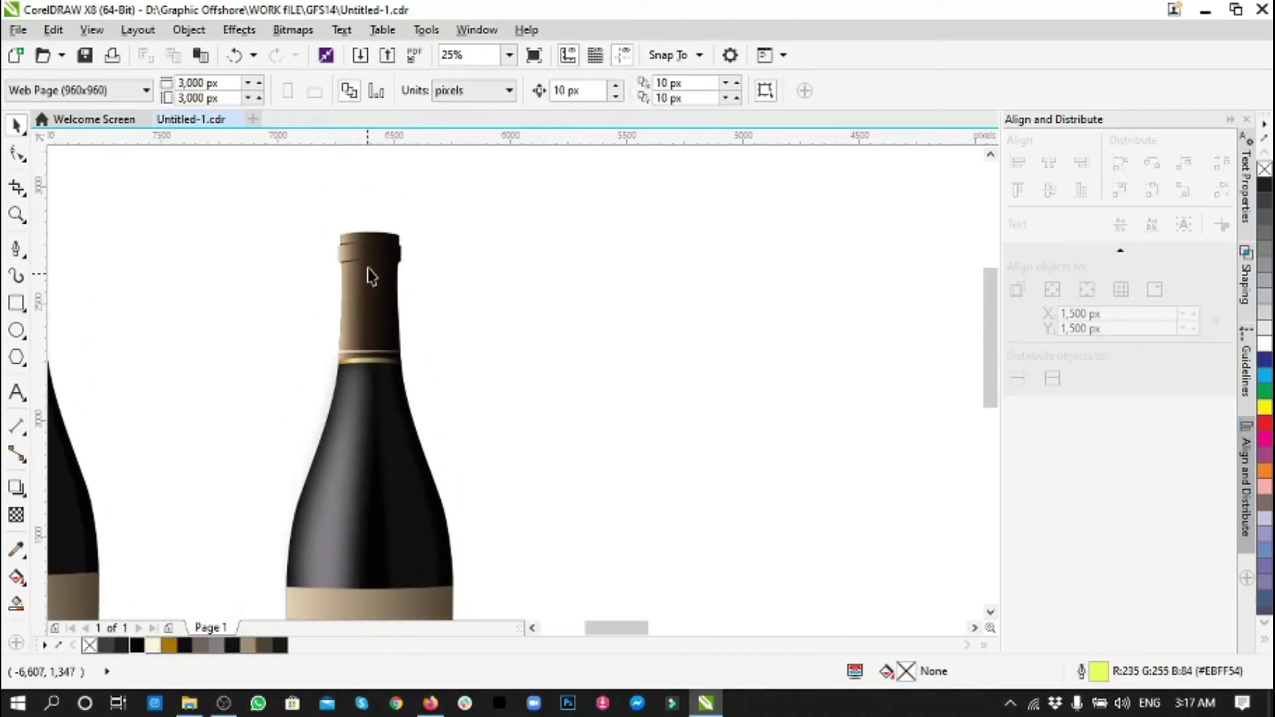
{"action": "scroll", "coordinate": [370, 270], "scroll_direction": "up", "scroll_amount": 1}
{"action": "scroll", "coordinate": [370, 270], "scroll_direction": "up", "scroll_amount": 1}
{"action": "scroll", "coordinate": [370, 270], "scroll_direction": "down", "scroll_amount": 1}
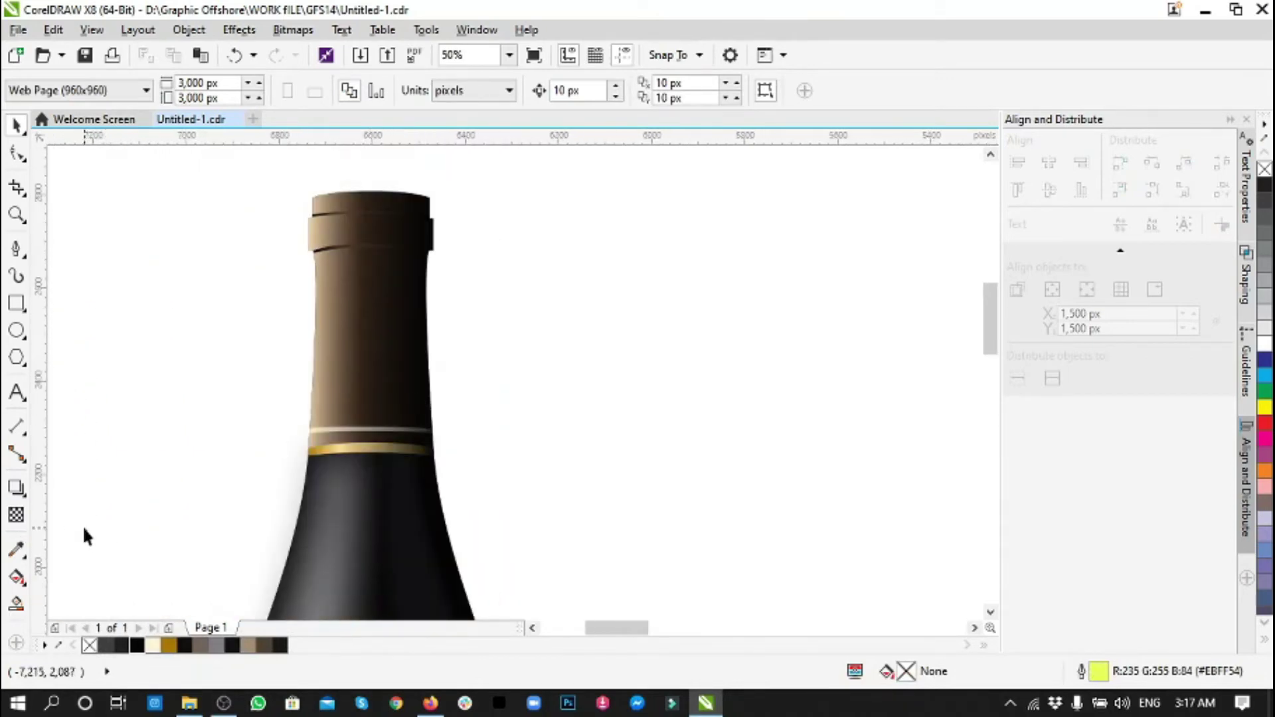
{"action": "scroll", "coordinate": [336, 242], "scroll_direction": "up", "scroll_amount": 1}
{"action": "left_click", "coordinate": [297, 276]}
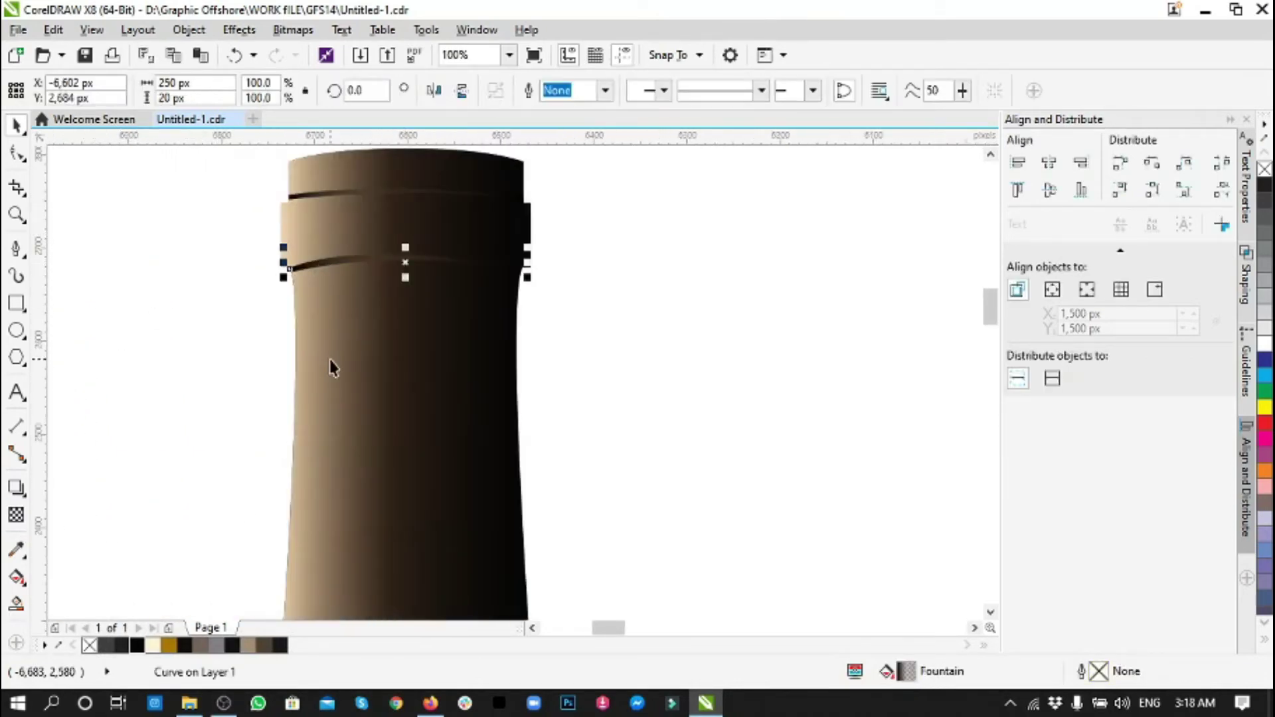
{"action": "left_click", "coordinate": [16, 577]}
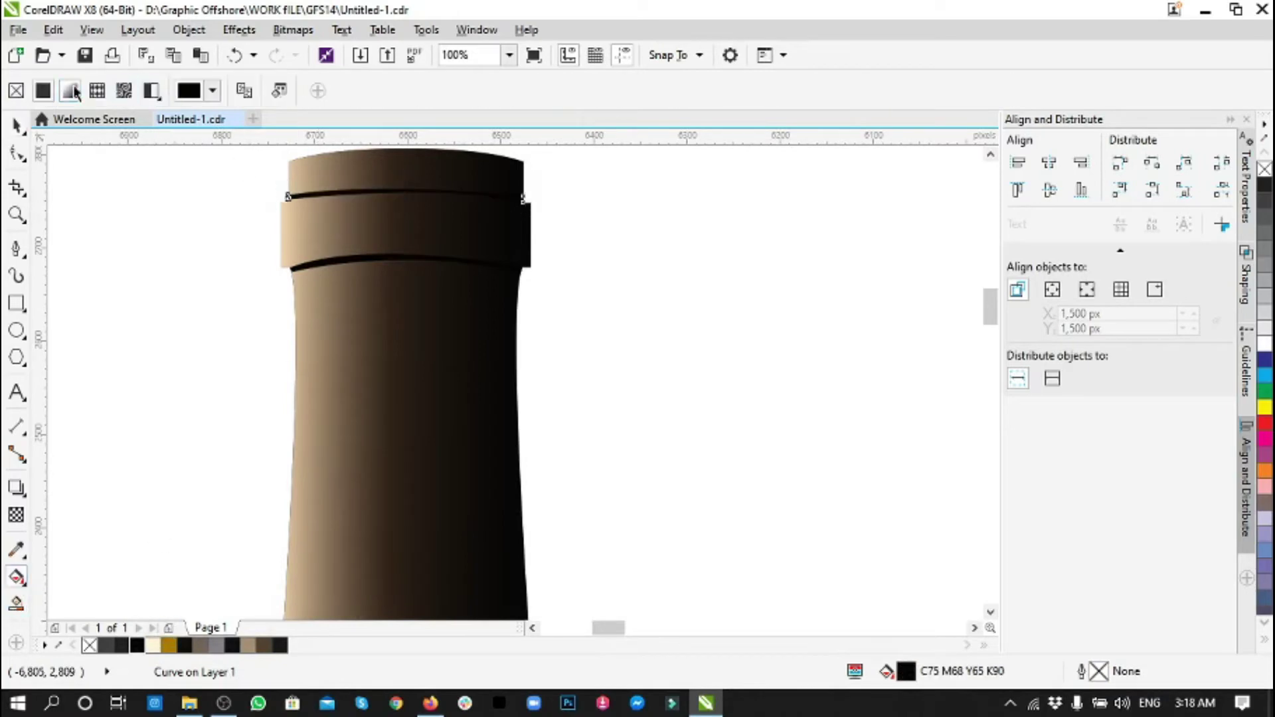
{"action": "left_click", "coordinate": [70, 90]}
{"action": "left_click", "coordinate": [287, 195]}
{"action": "left_click", "coordinate": [254, 224]}
{"action": "left_click", "coordinate": [320, 161]}
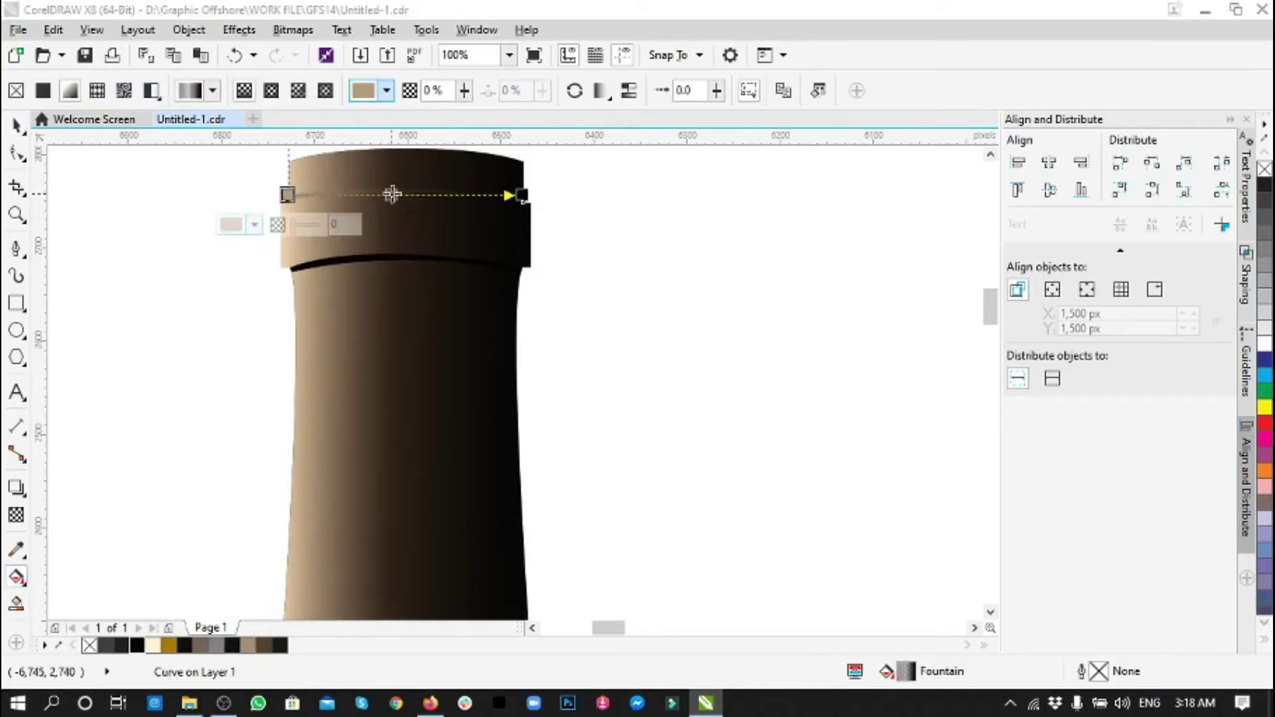
{"action": "left_click", "coordinate": [391, 195]}
{"action": "key", "text": "ctrl+z"}
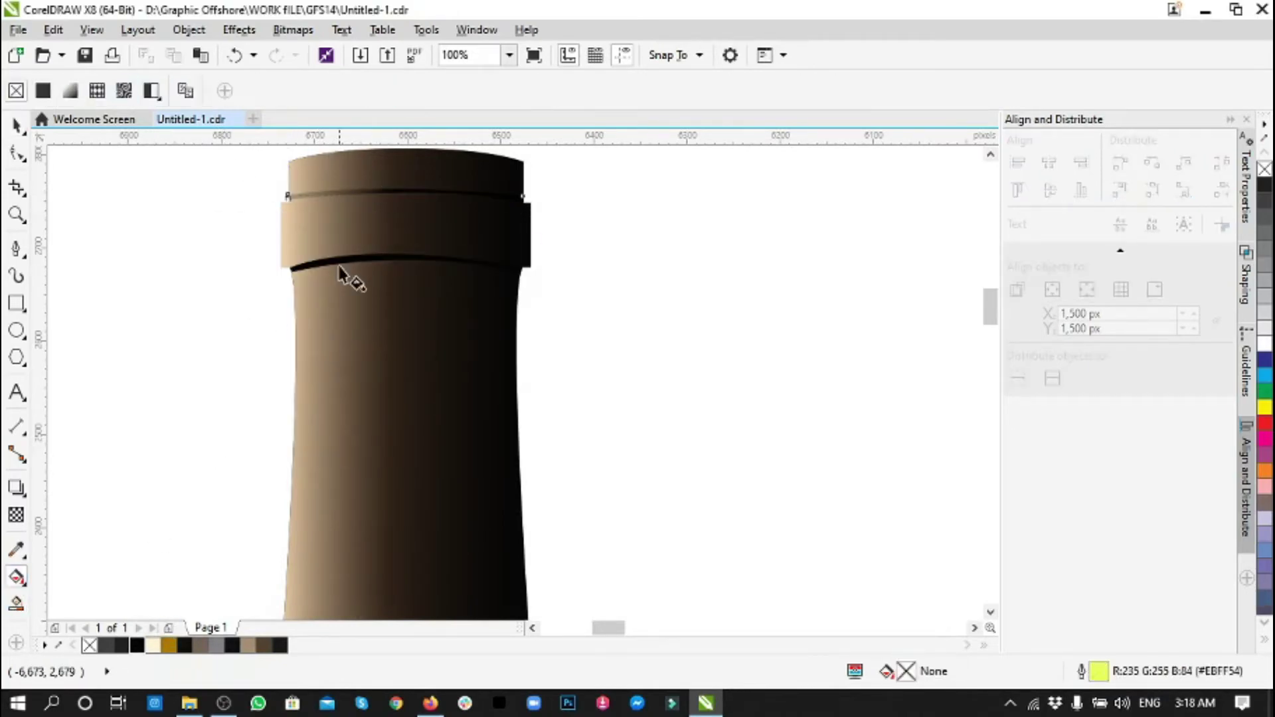
- Apply a left-to-right gradient to the lower ring with a 66% transparent middle stop
{"action": "left_click", "coordinate": [288, 269]}
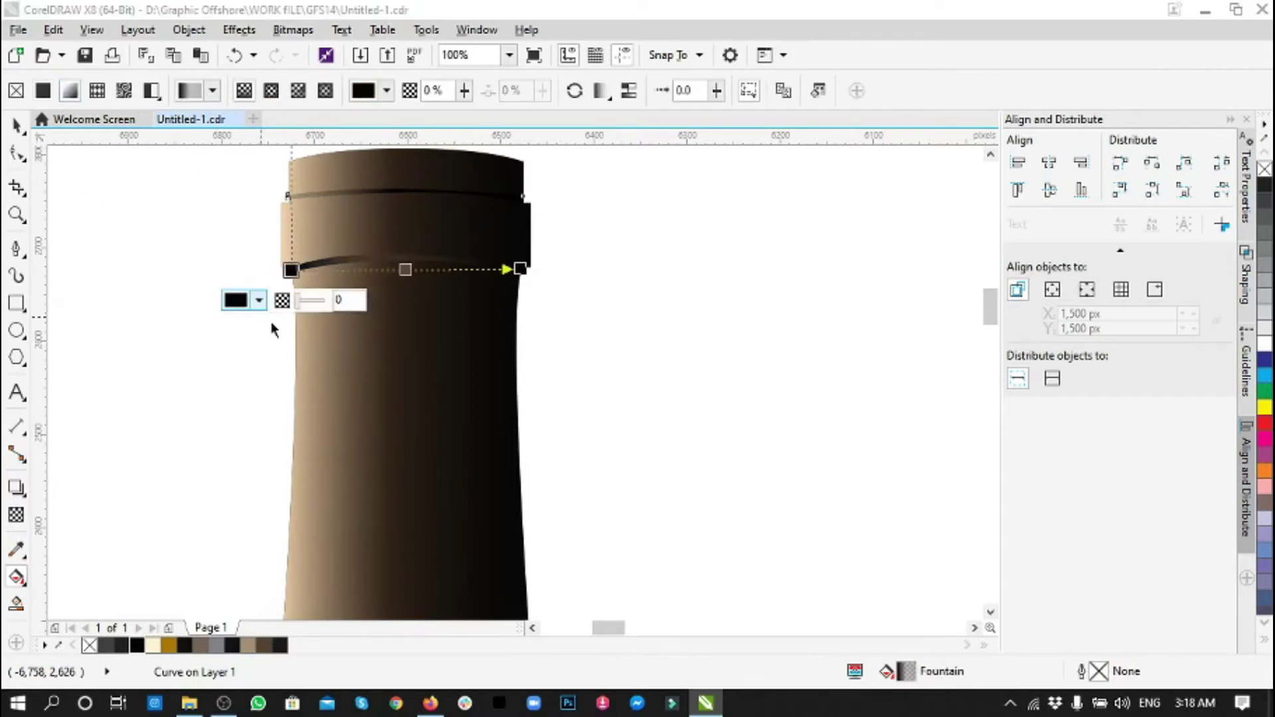
{"action": "left_click", "coordinate": [258, 301]}
{"action": "left_click", "coordinate": [405, 270]}
{"action": "left_click", "coordinate": [374, 299]}
{"action": "left_click", "coordinate": [419, 302]}
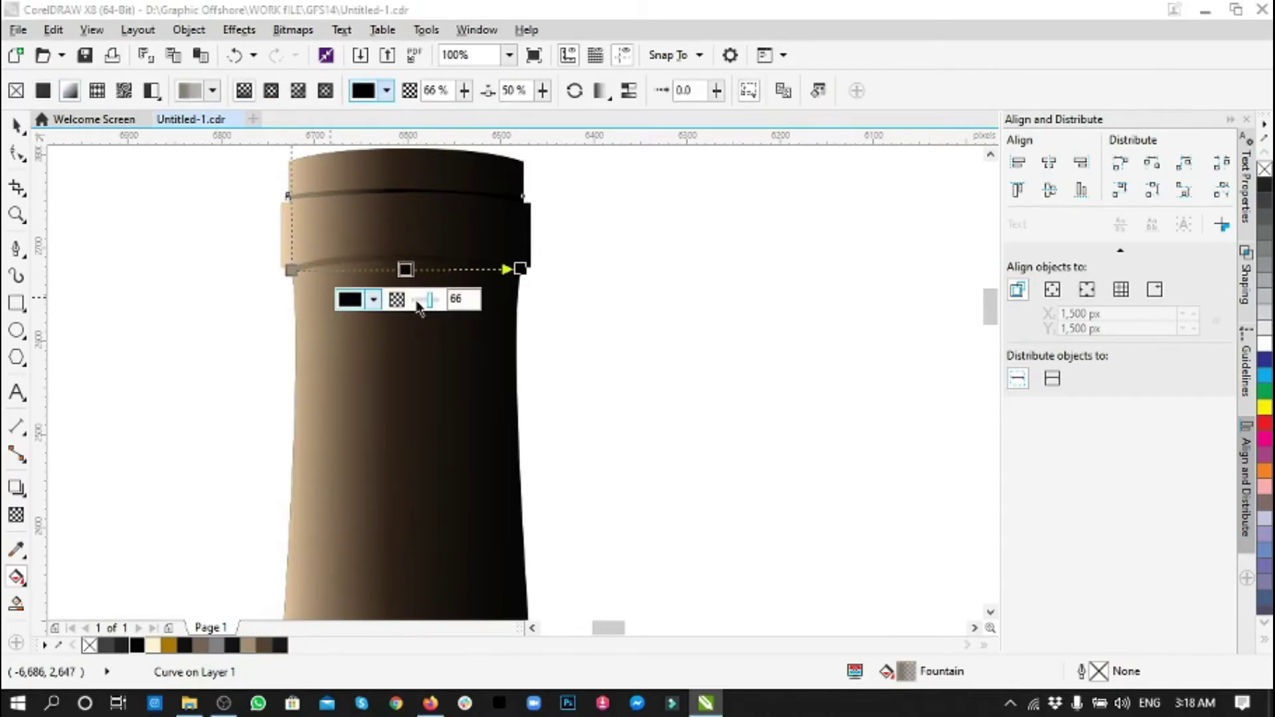
{"action": "left_click", "coordinate": [520, 269]}
{"action": "scroll", "coordinate": [435, 341], "scroll_direction": "down", "scroll_amount": 3}
{"action": "scroll", "coordinate": [412, 293], "scroll_direction": "up", "scroll_amount": 3}
{"action": "scroll", "coordinate": [315, 369], "scroll_direction": "up", "scroll_amount": 2}
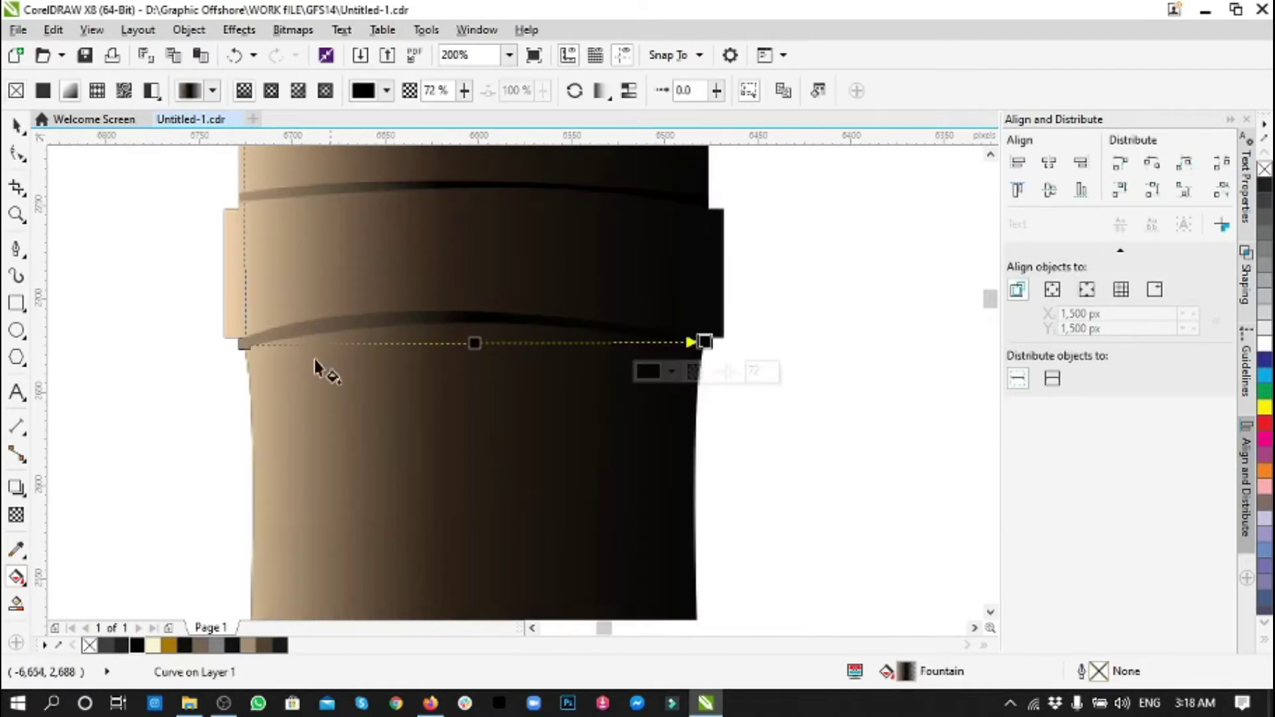
- Revisit the start stop colours on both rings, undoing the last colour change
{"action": "left_click", "coordinate": [244, 343]}
{"action": "left_click", "coordinate": [211, 374]}
{"action": "left_click", "coordinate": [328, 194]}
{"action": "left_click", "coordinate": [239, 194]}
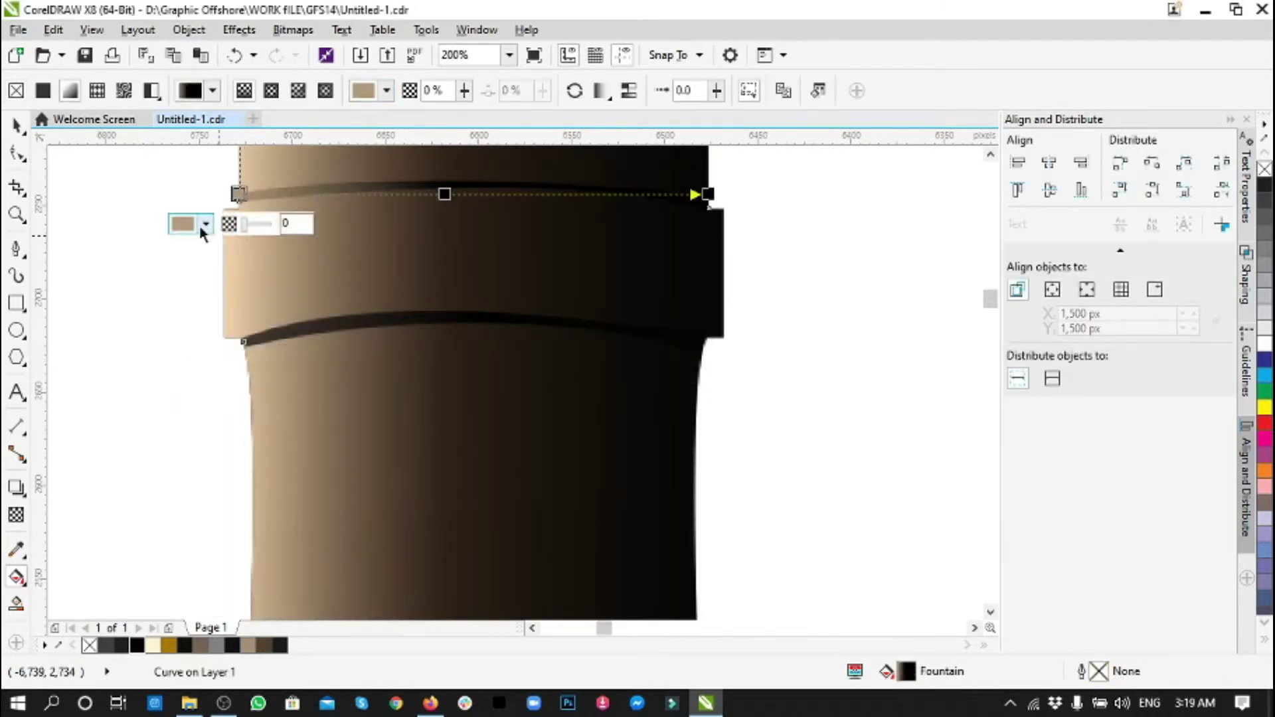
{"action": "key", "text": "ctrl+z"}
{"action": "key", "text": "ctrl+z"}
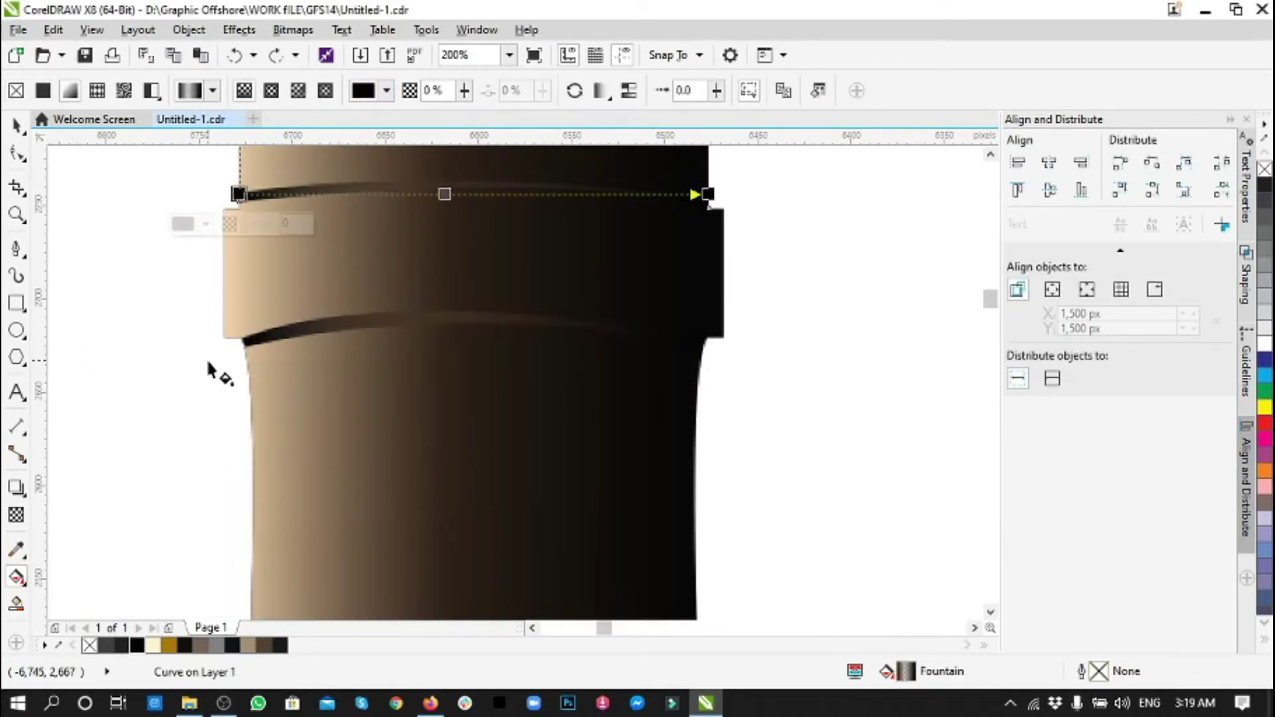
- Pick a new colour for the ring's start stop and check the softened result
{"action": "scroll", "coordinate": [171, 304], "scroll_direction": "down", "scroll_amount": 1}
{"action": "scroll", "coordinate": [313, 346], "scroll_direction": "down", "scroll_amount": 1}
{"action": "scroll", "coordinate": [577, 392], "scroll_direction": "up", "scroll_amount": 2}
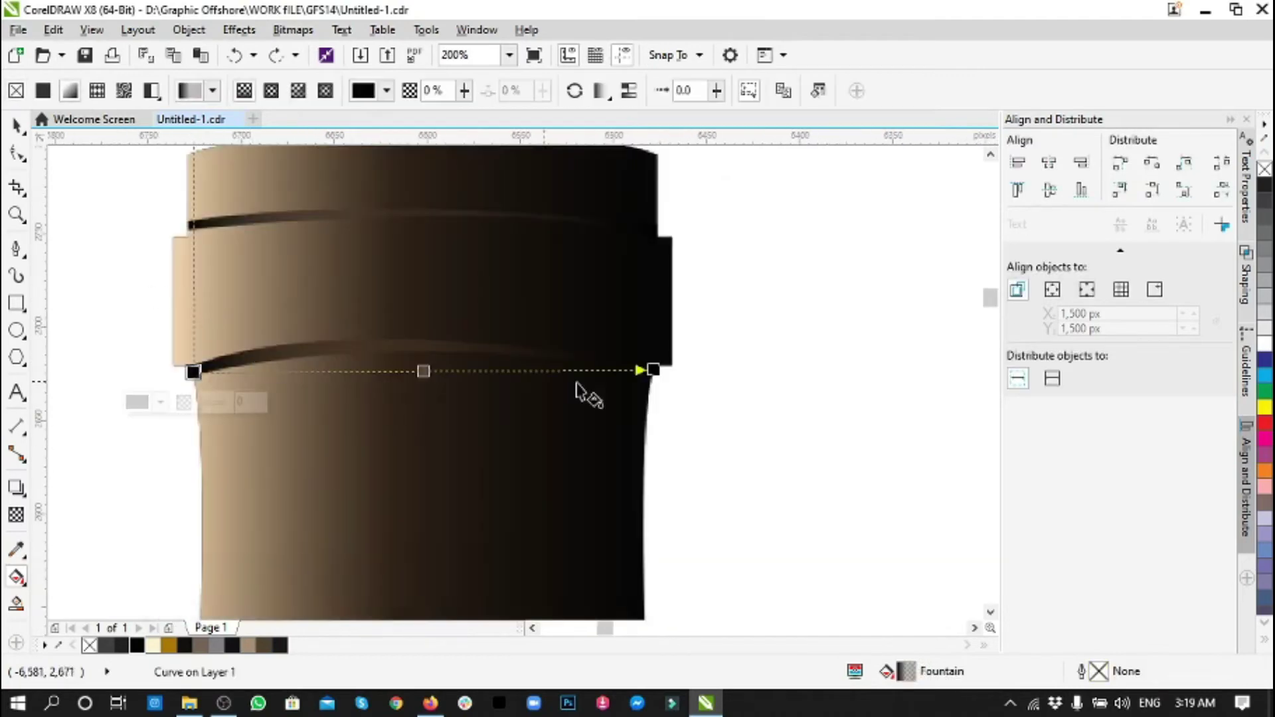
{"action": "left_click", "coordinate": [160, 402]}
{"action": "left_click", "coordinate": [162, 584]}
{"action": "left_click", "coordinate": [142, 359]}
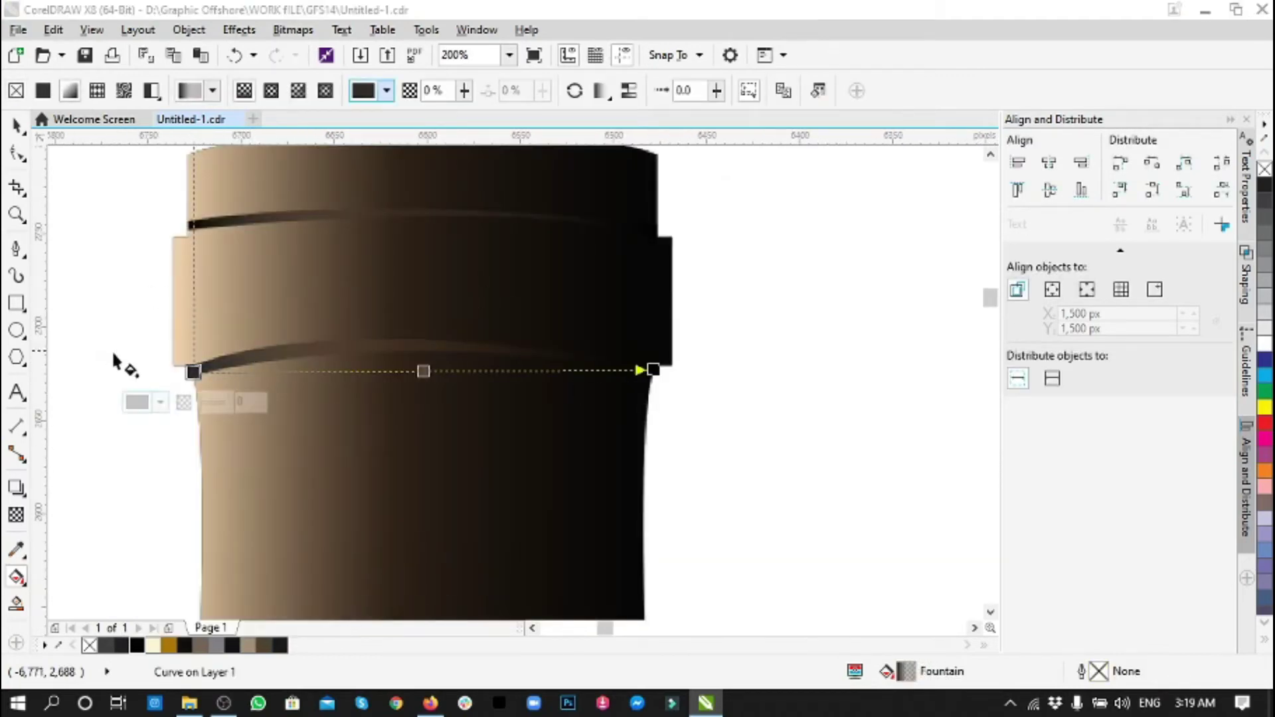
{"action": "left_click", "coordinate": [146, 317]}
{"action": "key", "text": "space"}
{"action": "left_click", "coordinate": [185, 285]}
- Inspect the bottle's blurred highlight and label shapes, then deselect
{"action": "scroll", "coordinate": [184, 285], "scroll_direction": "down", "scroll_amount": 2}
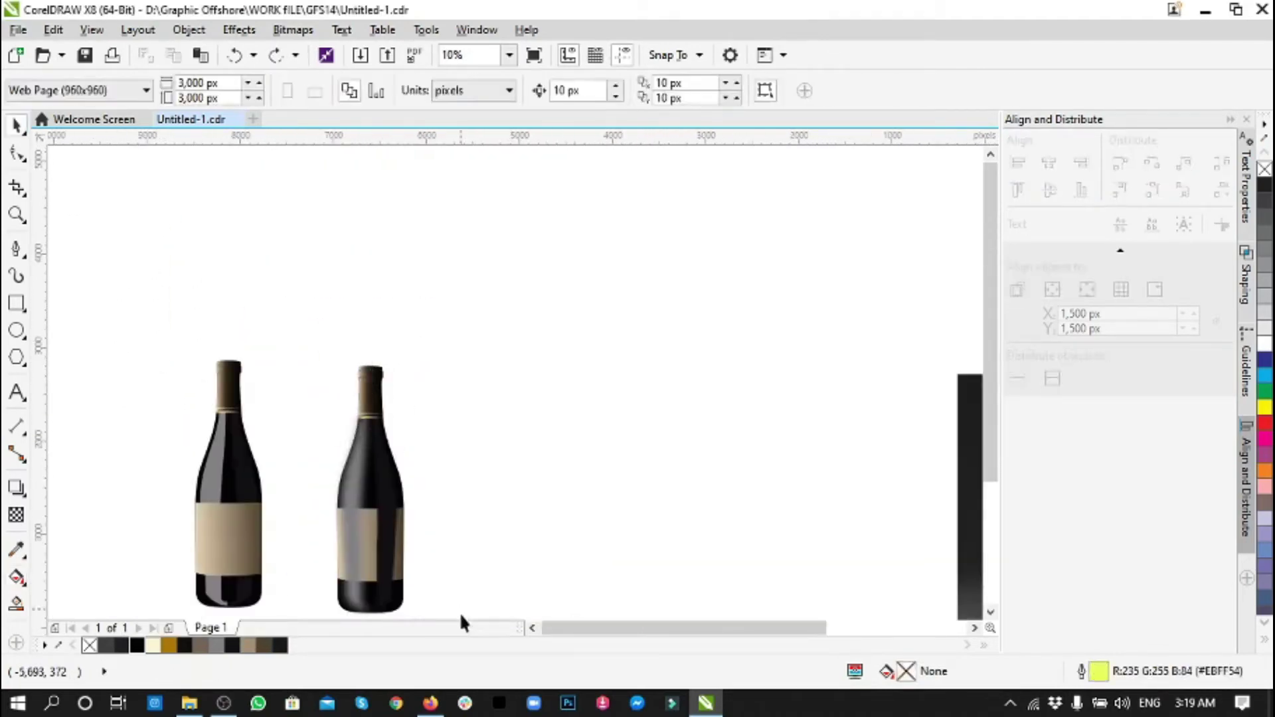
{"action": "scroll", "coordinate": [373, 489], "scroll_direction": "up", "scroll_amount": 2}
{"action": "left_click", "coordinate": [322, 472]}
{"action": "left_click", "coordinate": [486, 583]}
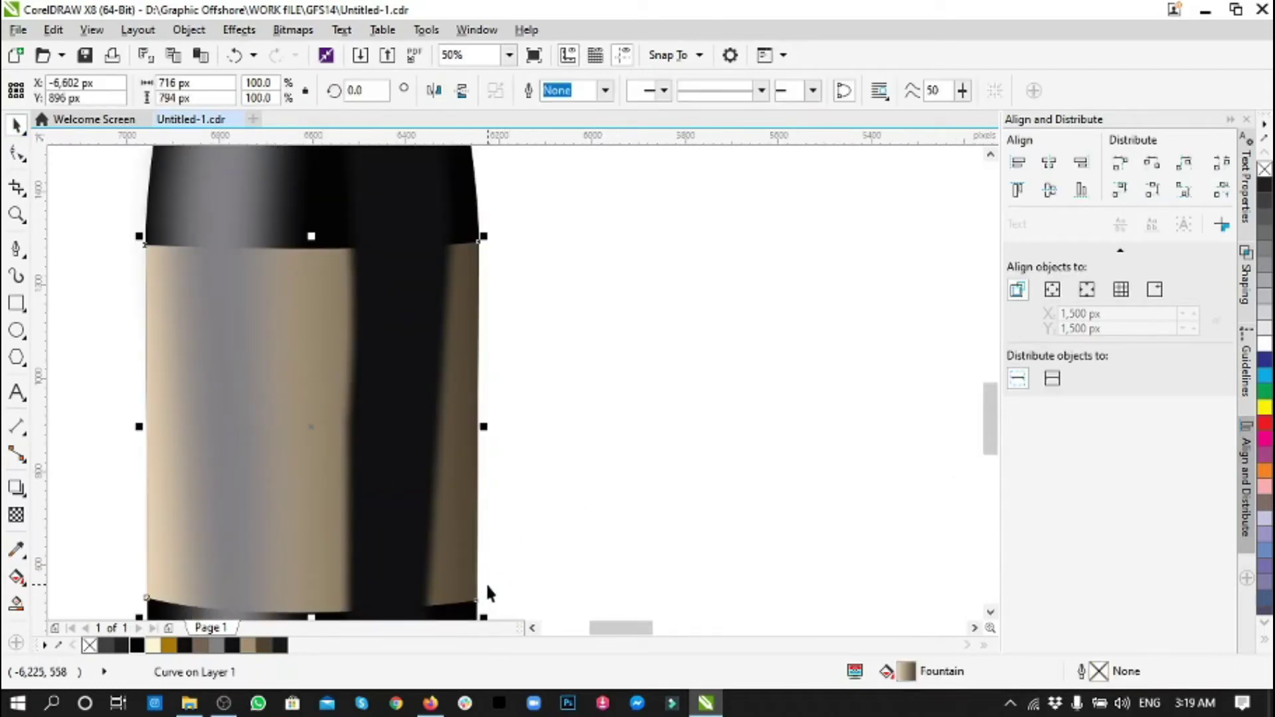
{"action": "left_click", "coordinate": [656, 356]}
{"action": "scroll", "coordinate": [533, 351], "scroll_direction": "down", "scroll_amount": 3}
{"action": "scroll", "coordinate": [679, 387], "scroll_direction": "down", "scroll_amount": 2}
{"action": "scroll", "coordinate": [679, 397], "scroll_direction": "up", "scroll_amount": 2}
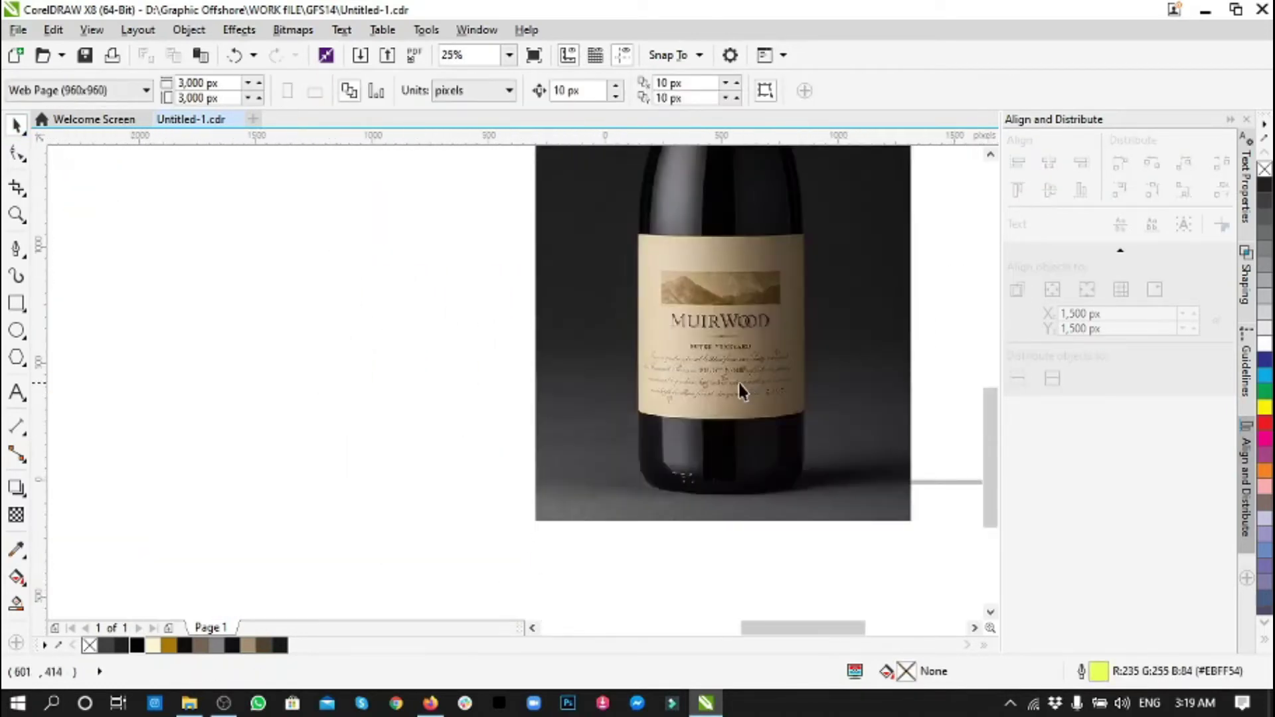
{"action": "scroll", "coordinate": [740, 389], "scroll_direction": "down", "scroll_amount": 2}
{"action": "scroll", "coordinate": [332, 372], "scroll_direction": "up", "scroll_amount": 3}
- Set the left label gradient's end stop to deep brown #261D10
{"action": "left_click", "coordinate": [301, 463]}
{"action": "left_click", "coordinate": [17, 577]}
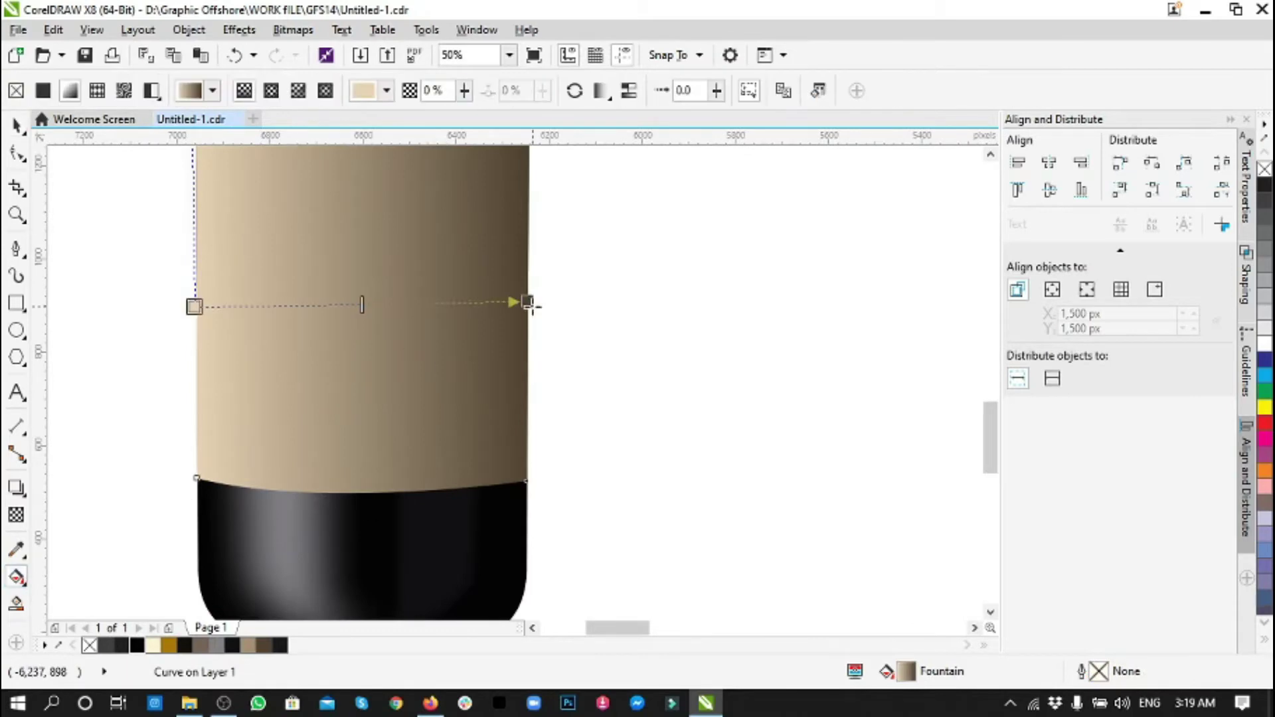
{"action": "left_click", "coordinate": [528, 302]}
{"action": "left_click", "coordinate": [495, 330]}
{"action": "left_click", "coordinate": [531, 515]}
{"action": "left_click", "coordinate": [372, 305]}
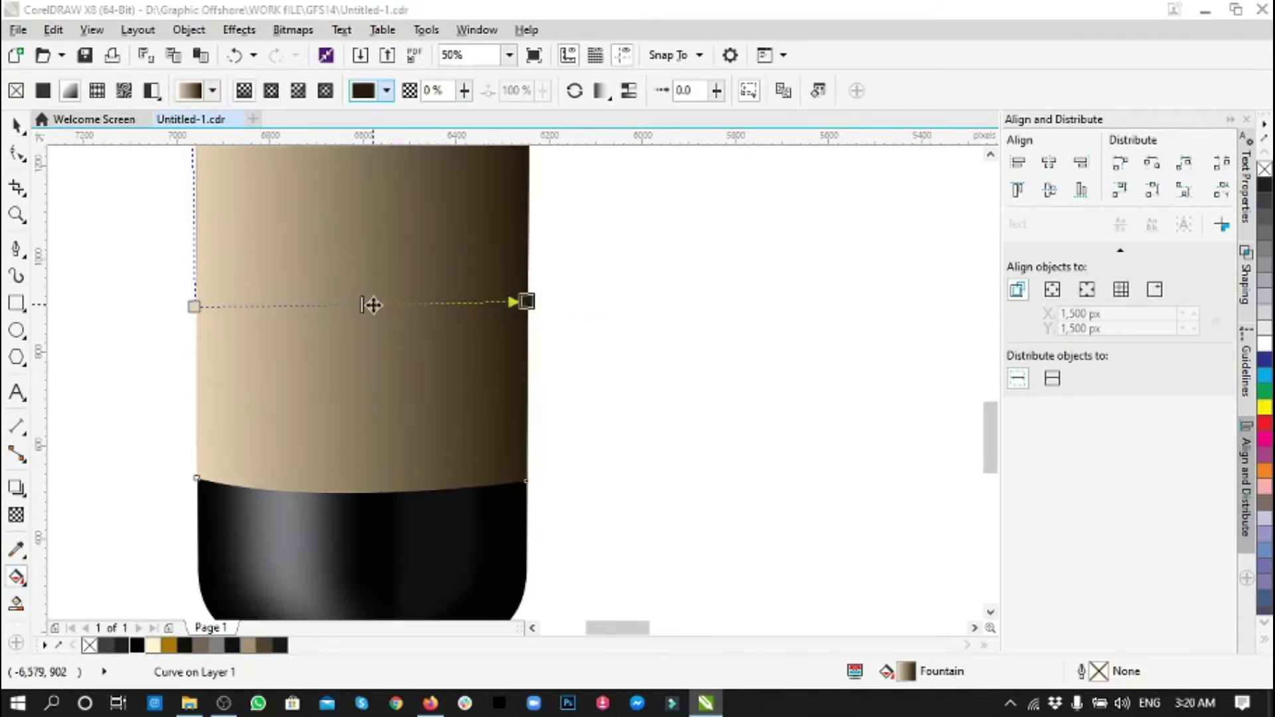
- Set the label gradient's middle stop to medium brown #8F6D3E and review it
{"action": "left_click", "coordinate": [332, 339]}
{"action": "left_click", "coordinate": [376, 479]}
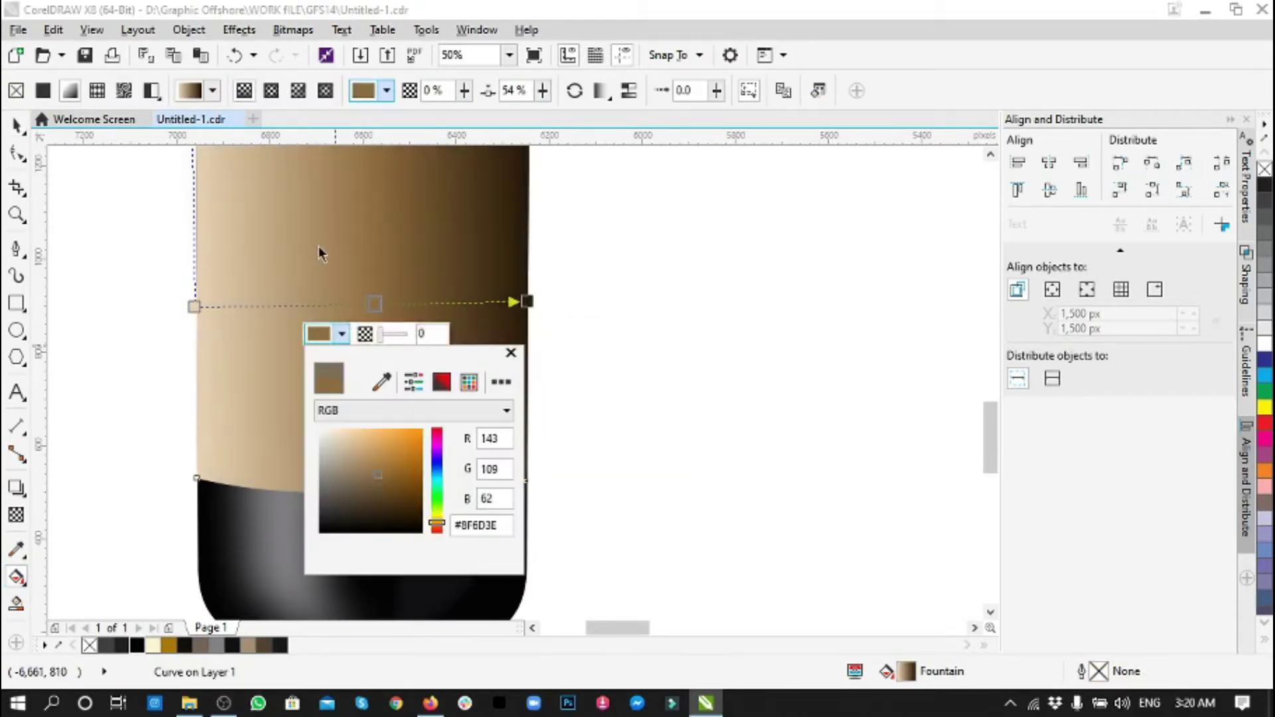
{"action": "scroll", "coordinate": [353, 356], "scroll_direction": "up", "scroll_amount": 1}
{"action": "left_click", "coordinate": [542, 450]}
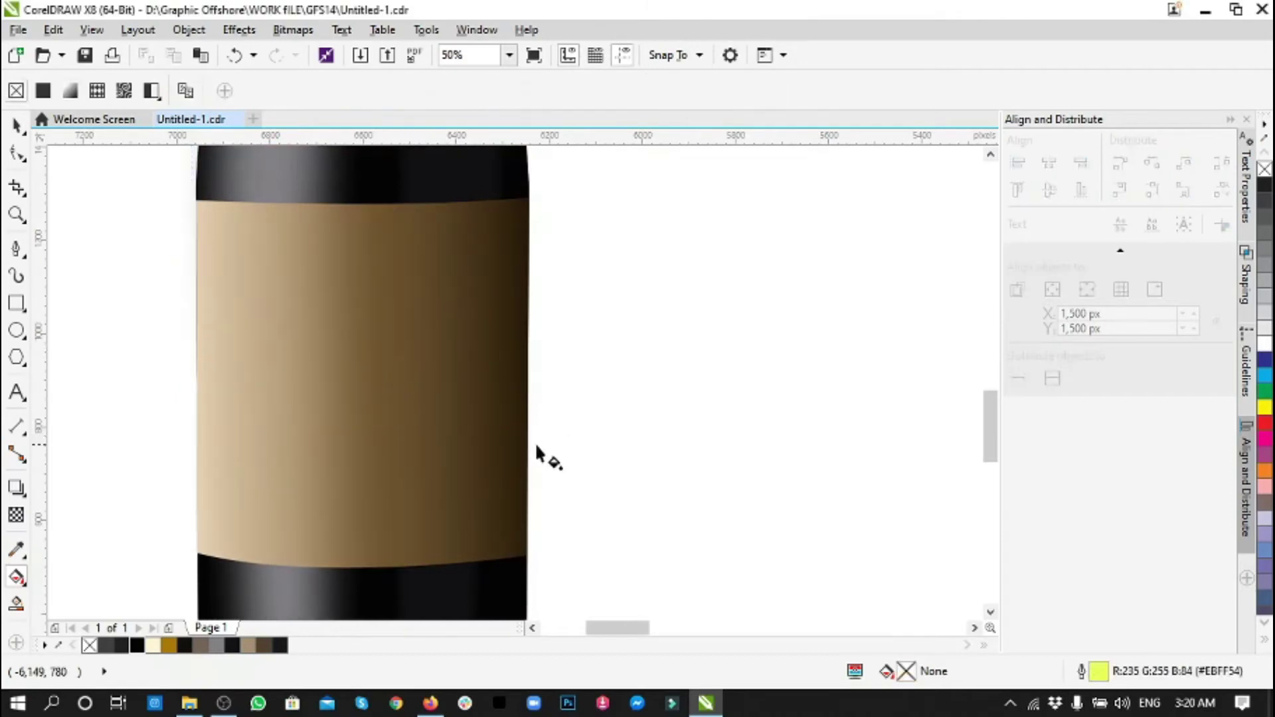
{"action": "scroll", "coordinate": [544, 441], "scroll_direction": "down", "scroll_amount": 2}
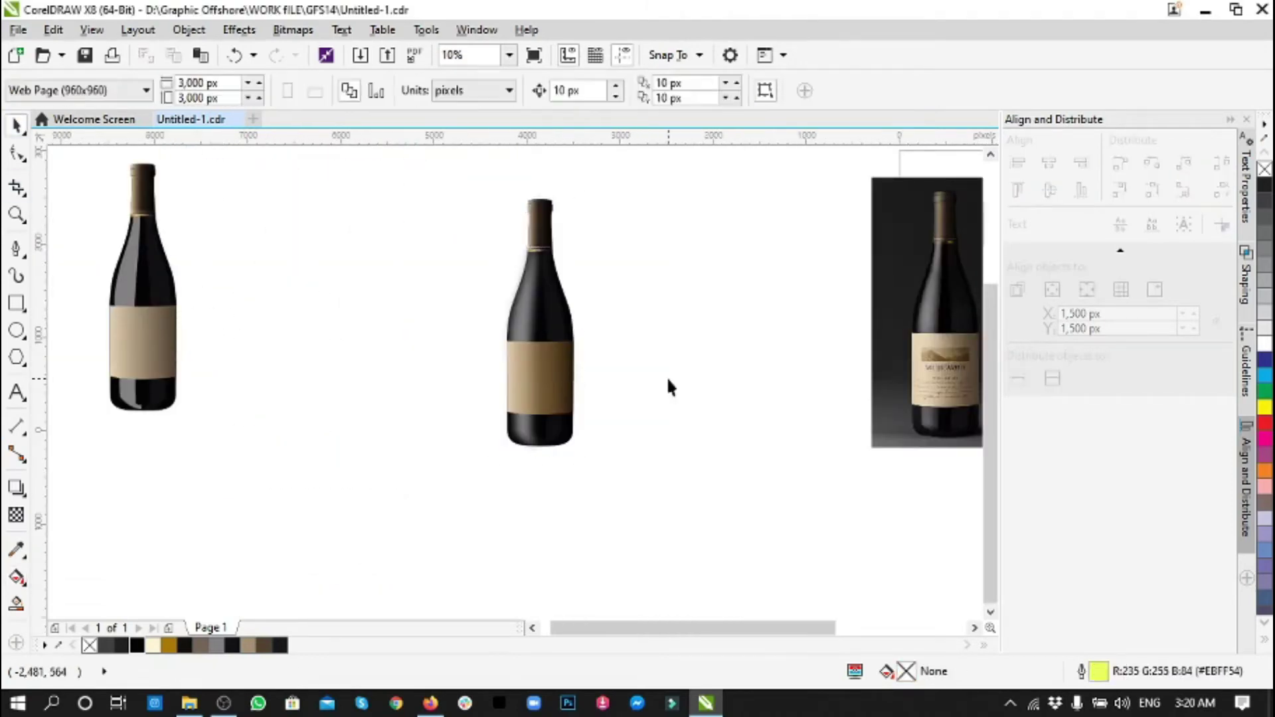
- Select the pale band around the bottle neck
{"action": "scroll", "coordinate": [491, 249], "scroll_direction": "up", "scroll_amount": 3}
{"action": "scroll", "coordinate": [492, 249], "scroll_direction": "down", "scroll_amount": 2}
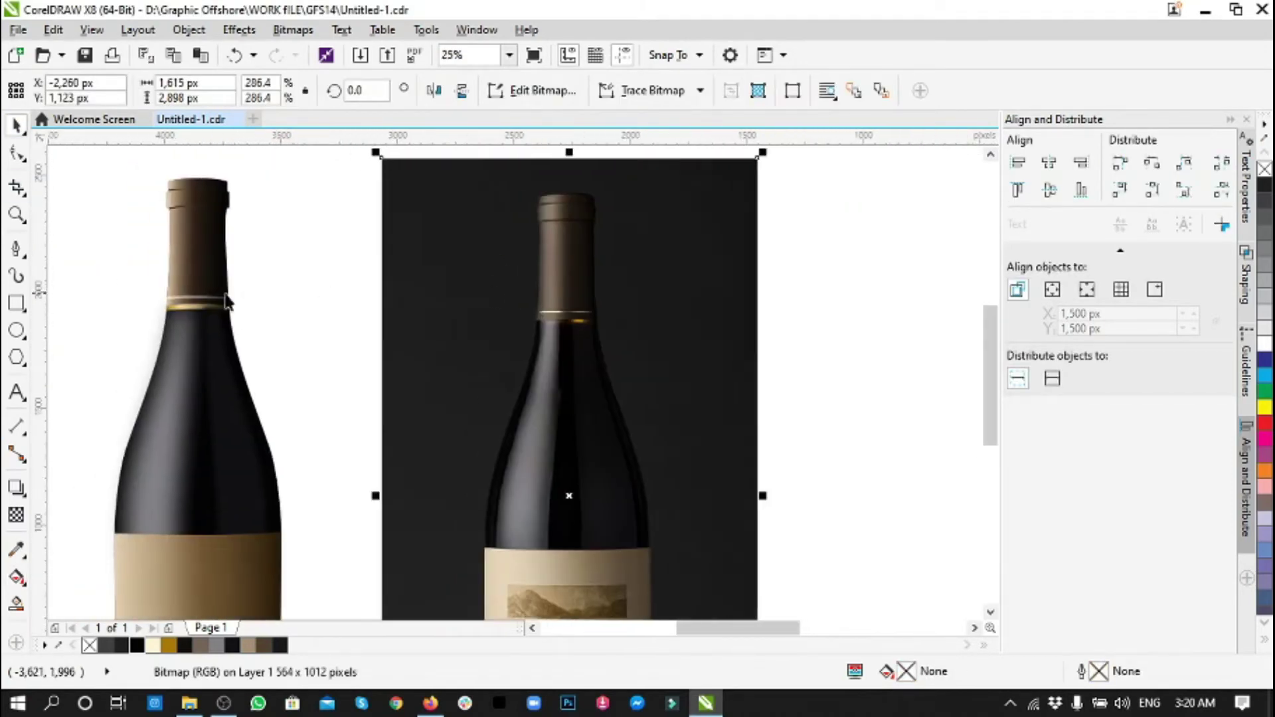
{"action": "scroll", "coordinate": [554, 312], "scroll_direction": "up", "scroll_amount": 3}
{"action": "scroll", "coordinate": [167, 311], "scroll_direction": "down", "scroll_amount": 2}
{"action": "scroll", "coordinate": [168, 311], "scroll_direction": "up", "scroll_amount": 2}
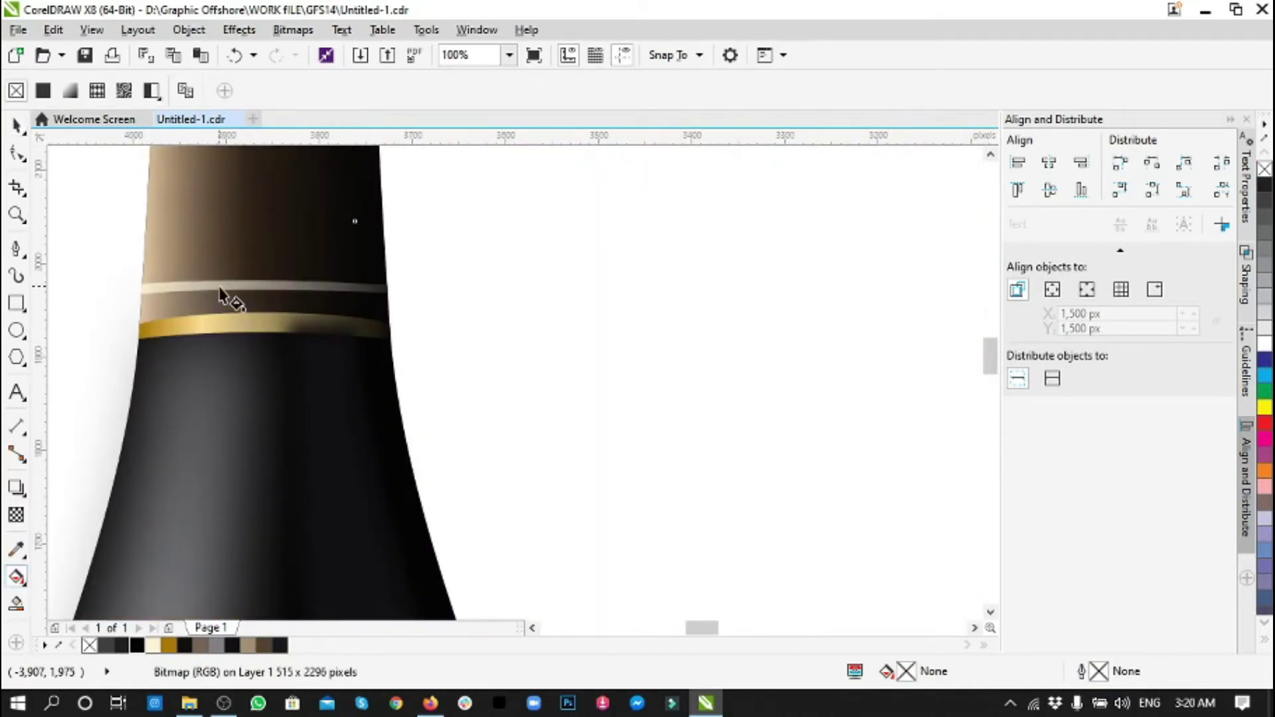
{"action": "left_click", "coordinate": [227, 297]}
{"action": "scroll", "coordinate": [387, 324], "scroll_direction": "down", "scroll_amount": 1}
{"action": "scroll", "coordinate": [387, 324], "scroll_direction": "down", "scroll_amount": 1}
{"action": "scroll", "coordinate": [290, 331], "scroll_direction": "up", "scroll_amount": 3}
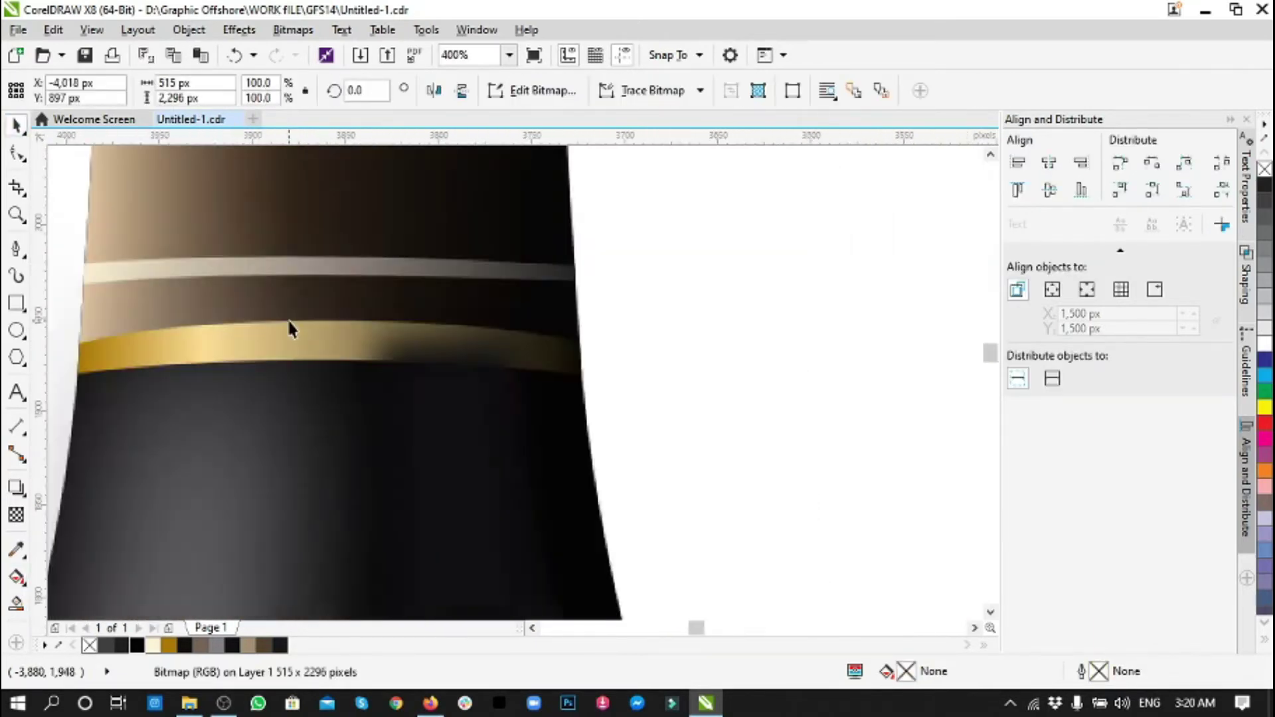
{"action": "scroll", "coordinate": [290, 330], "scroll_direction": "down", "scroll_amount": 2}
{"action": "left_click_drag", "start_coordinate": [105, 191], "coordinate": [499, 326]}
- Give the band a gradient fill from cream #FFF4D5 to golden brown #806821
{"action": "key", "text": "g"}
{"action": "left_click", "coordinate": [402, 325]}
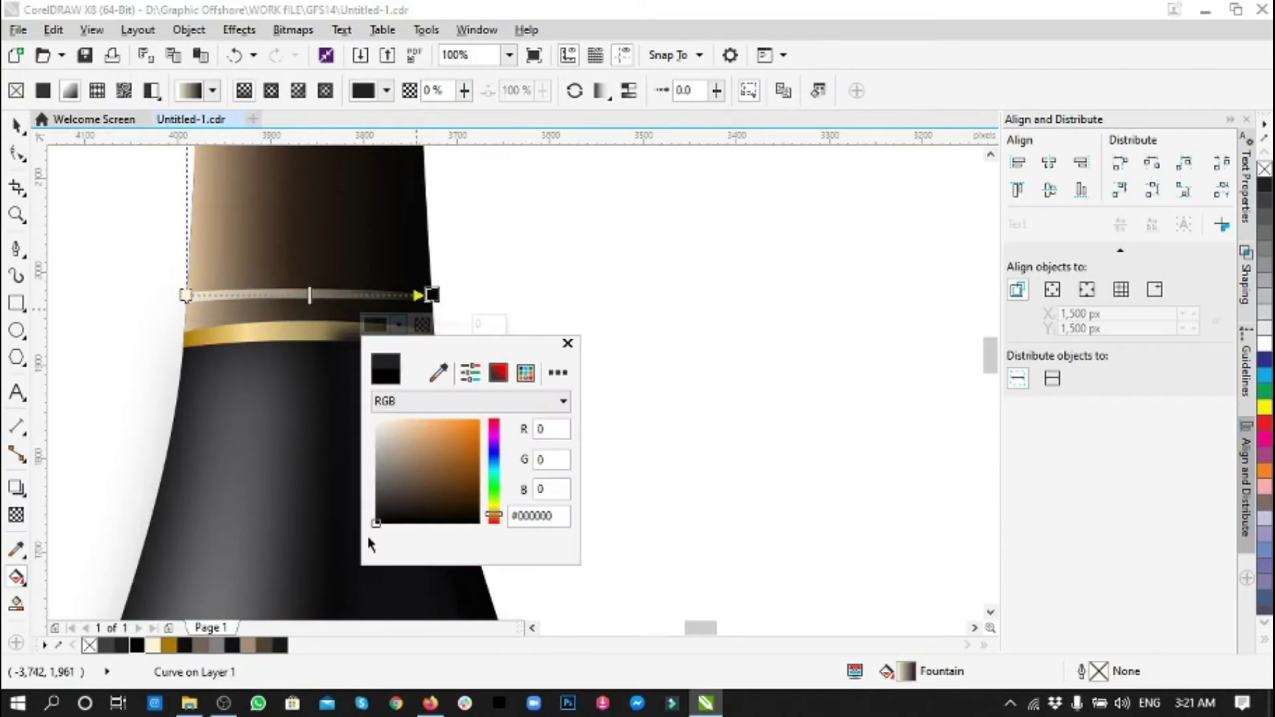
{"action": "left_click", "coordinate": [313, 295]}
{"action": "left_click", "coordinate": [281, 325]}
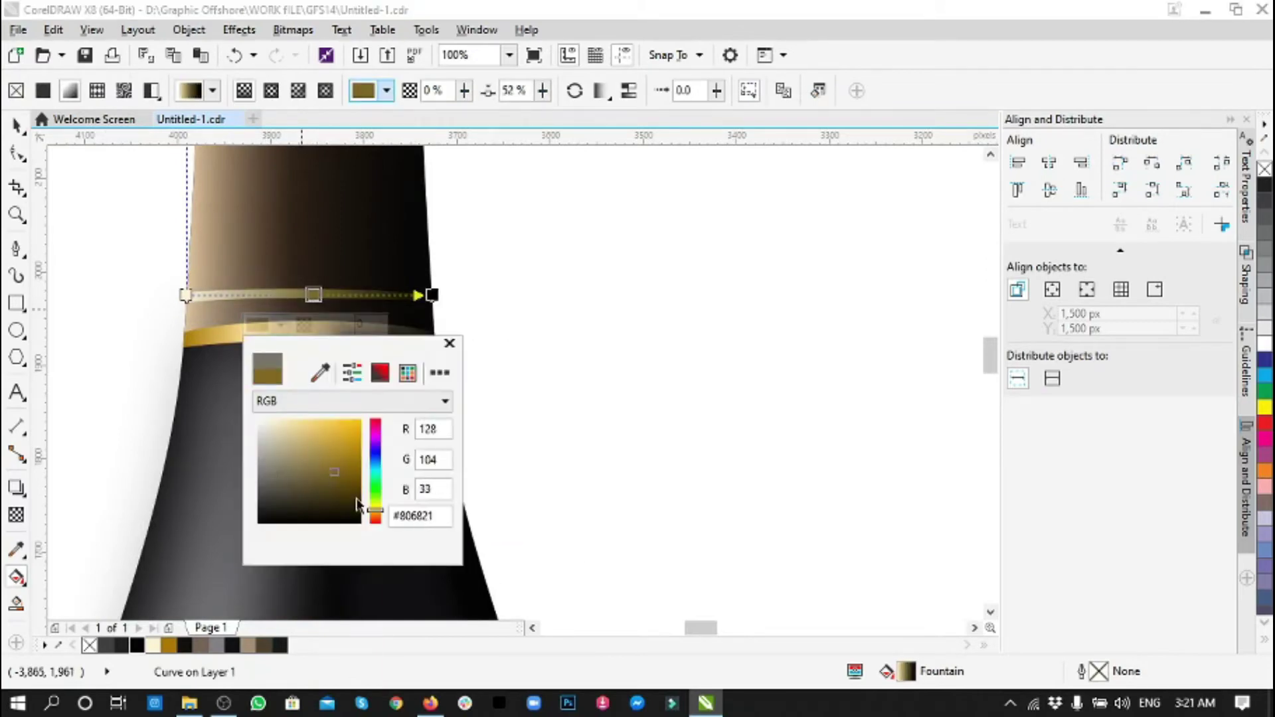
{"action": "left_click", "coordinate": [186, 295]}
{"action": "left_click", "coordinate": [152, 325]}
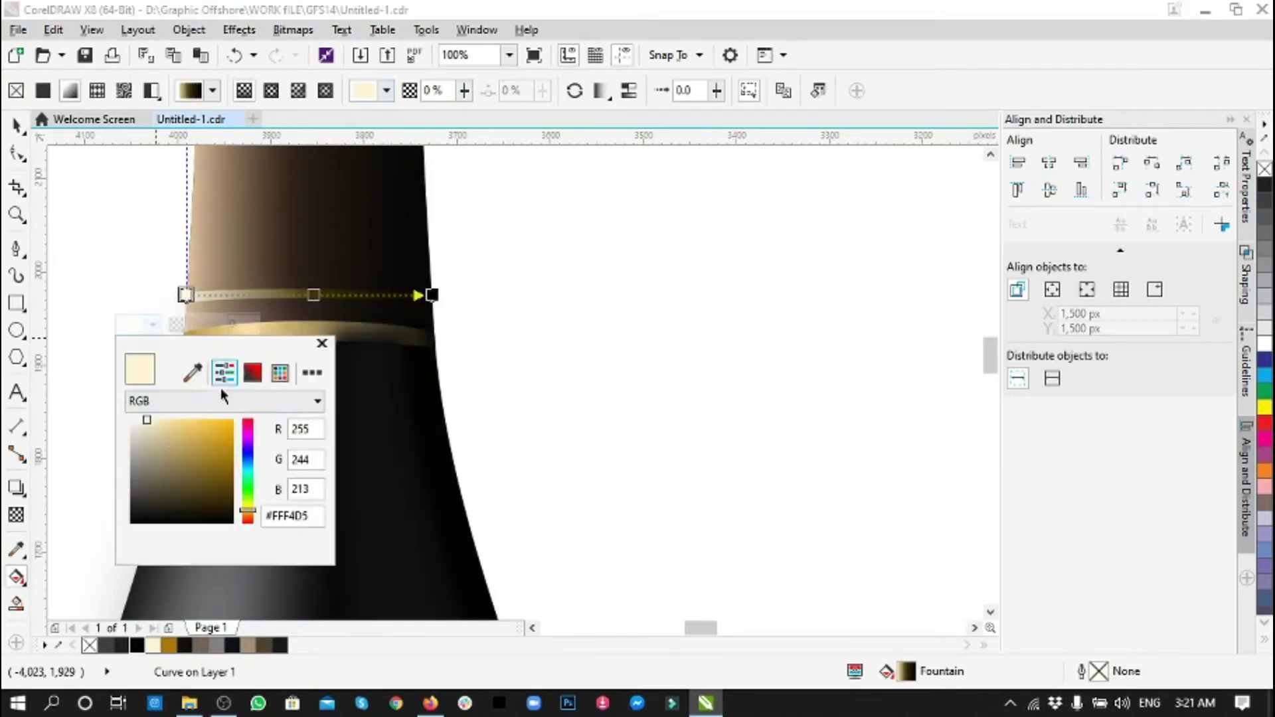
{"action": "key", "text": "Escape"}
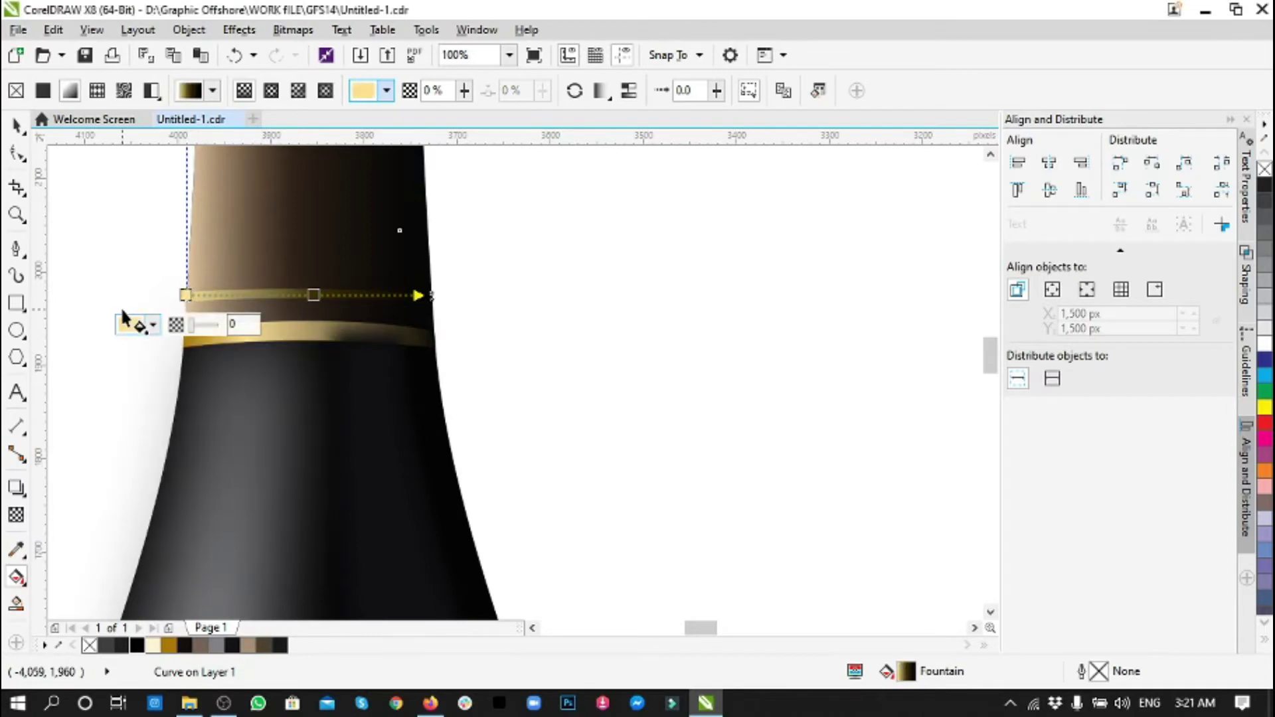
{"action": "left_click", "coordinate": [222, 346]}
{"action": "scroll", "coordinate": [455, 317], "scroll_direction": "down", "scroll_amount": 3}
- Select the bottle drawing, then open and close the palette editor without changes
{"action": "scroll", "coordinate": [455, 314], "scroll_direction": "down", "scroll_amount": 2}
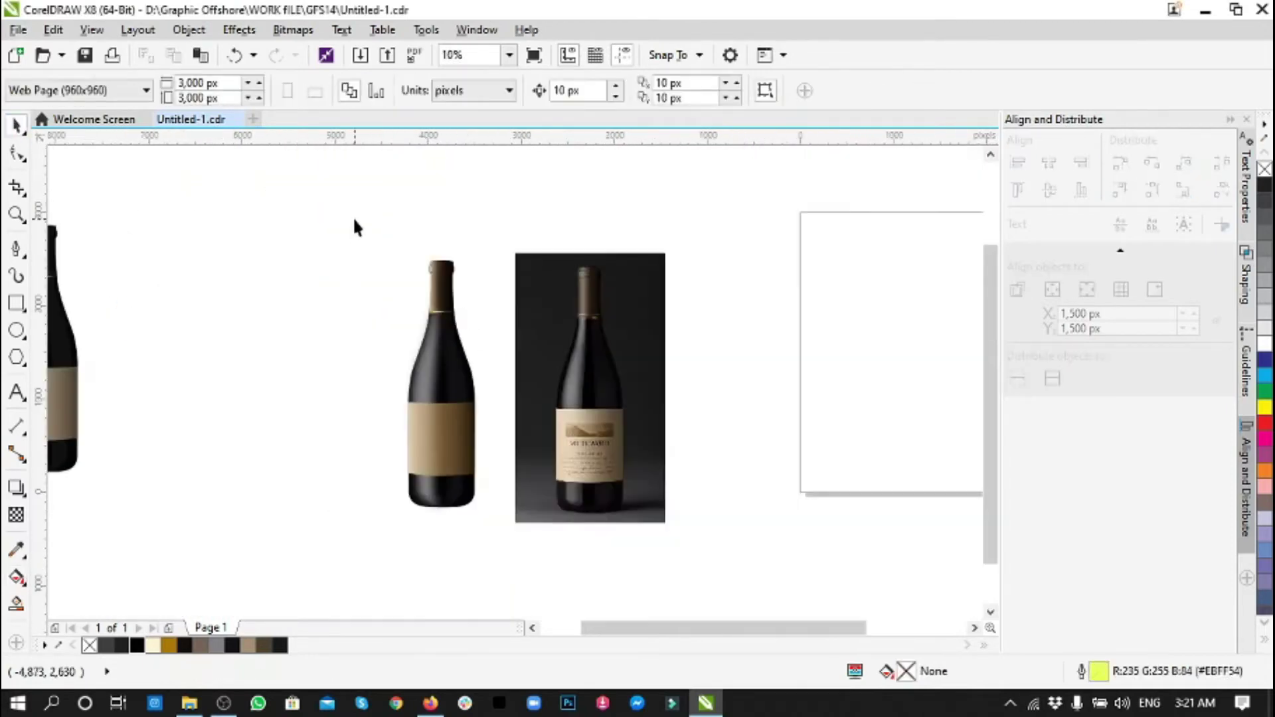
{"action": "left_click_drag", "start_coordinate": [352, 219], "coordinate": [504, 581]}
{"action": "scroll", "coordinate": [421, 449], "scroll_direction": "up", "scroll_amount": 4}
{"action": "scroll", "coordinate": [368, 455], "scroll_direction": "down", "scroll_amount": 2}
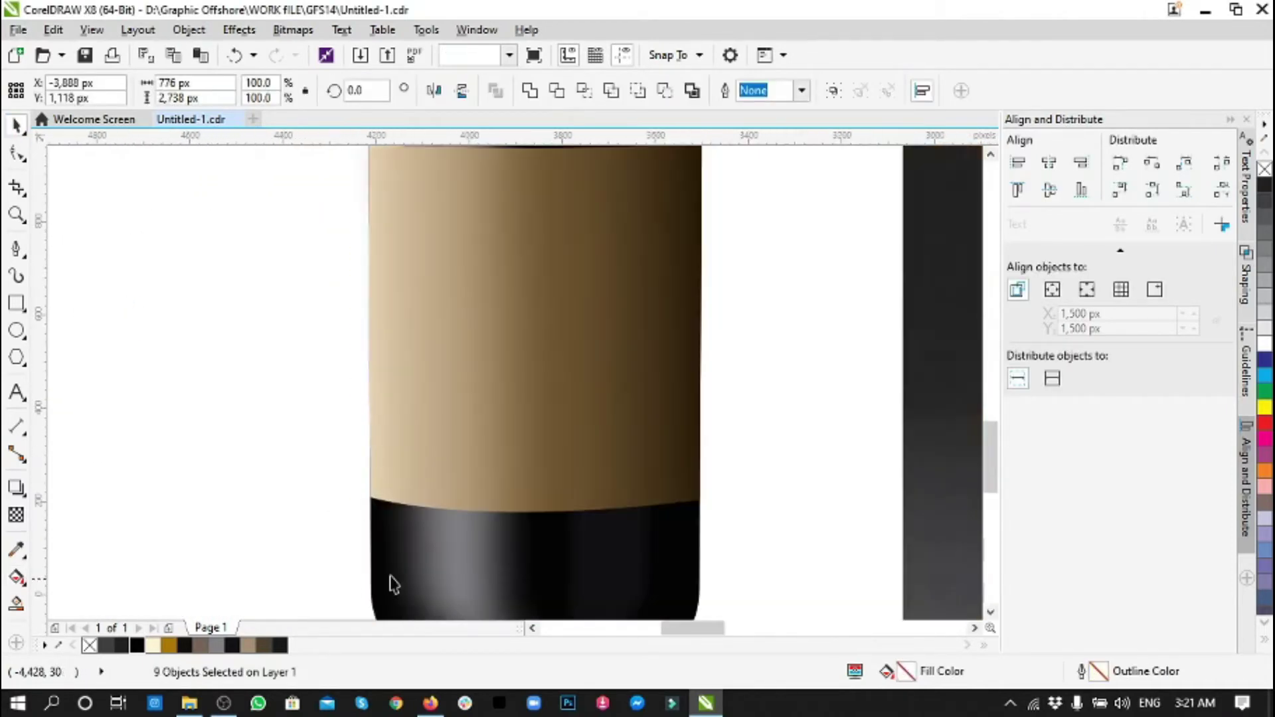
{"action": "scroll", "coordinate": [390, 584], "scroll_direction": "down", "scroll_amount": 2}
{"action": "left_click", "coordinate": [411, 525]}
{"action": "left_click", "coordinate": [554, 584]}
{"action": "double_click", "coordinate": [1267, 171]}
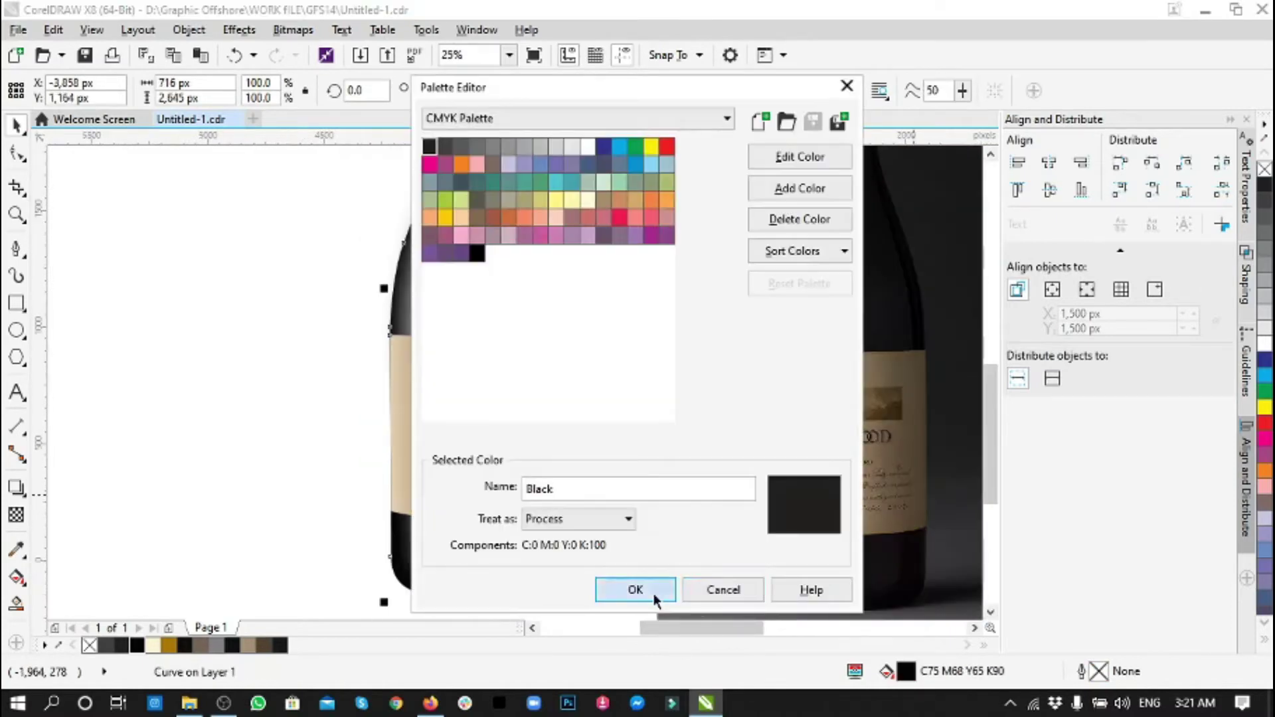
{"action": "left_click", "coordinate": [636, 590]}
- Move the bottle group beside the others, drop a third copy, and shift the reference photo
{"action": "scroll", "coordinate": [437, 412], "scroll_direction": "up", "scroll_amount": 2}
{"action": "scroll", "coordinate": [439, 385], "scroll_direction": "down", "scroll_amount": 1}
{"action": "scroll", "coordinate": [441, 356], "scroll_direction": "down", "scroll_amount": 2}
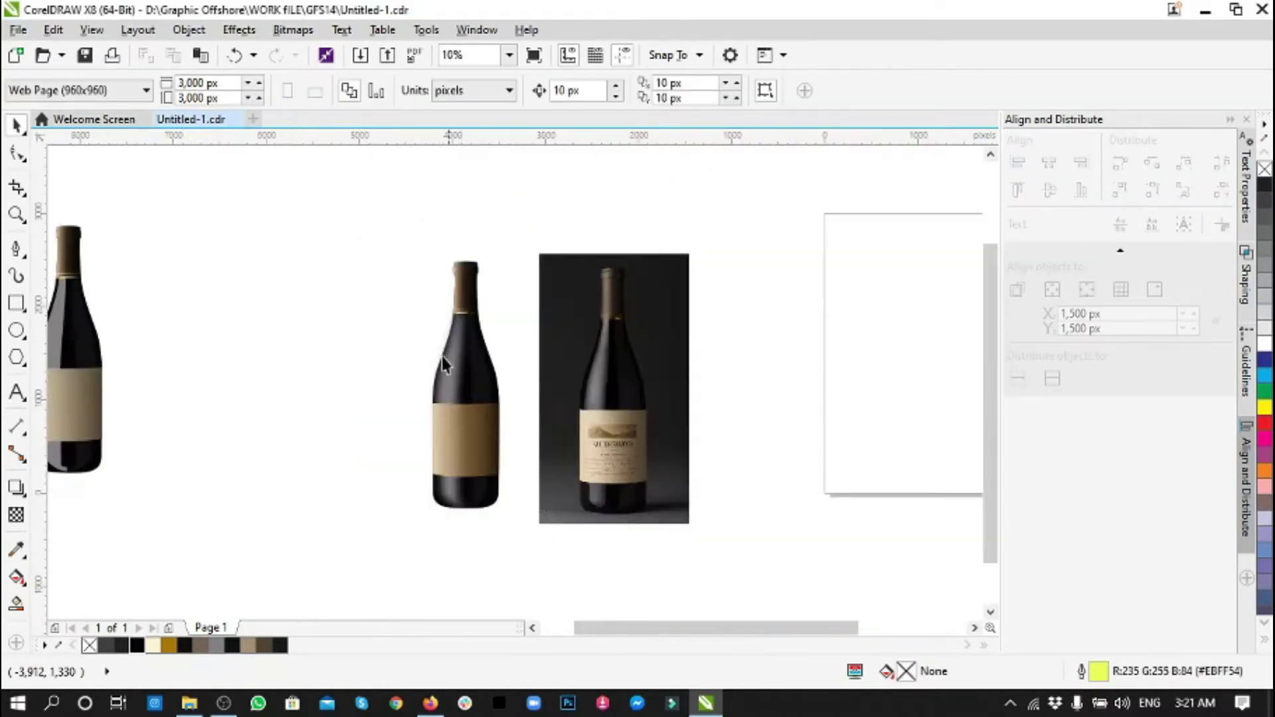
{"action": "left_click_drag", "start_coordinate": [522, 564], "coordinate": [520, 560]}
{"action": "left_click_drag", "start_coordinate": [492, 465], "coordinate": [216, 424]}
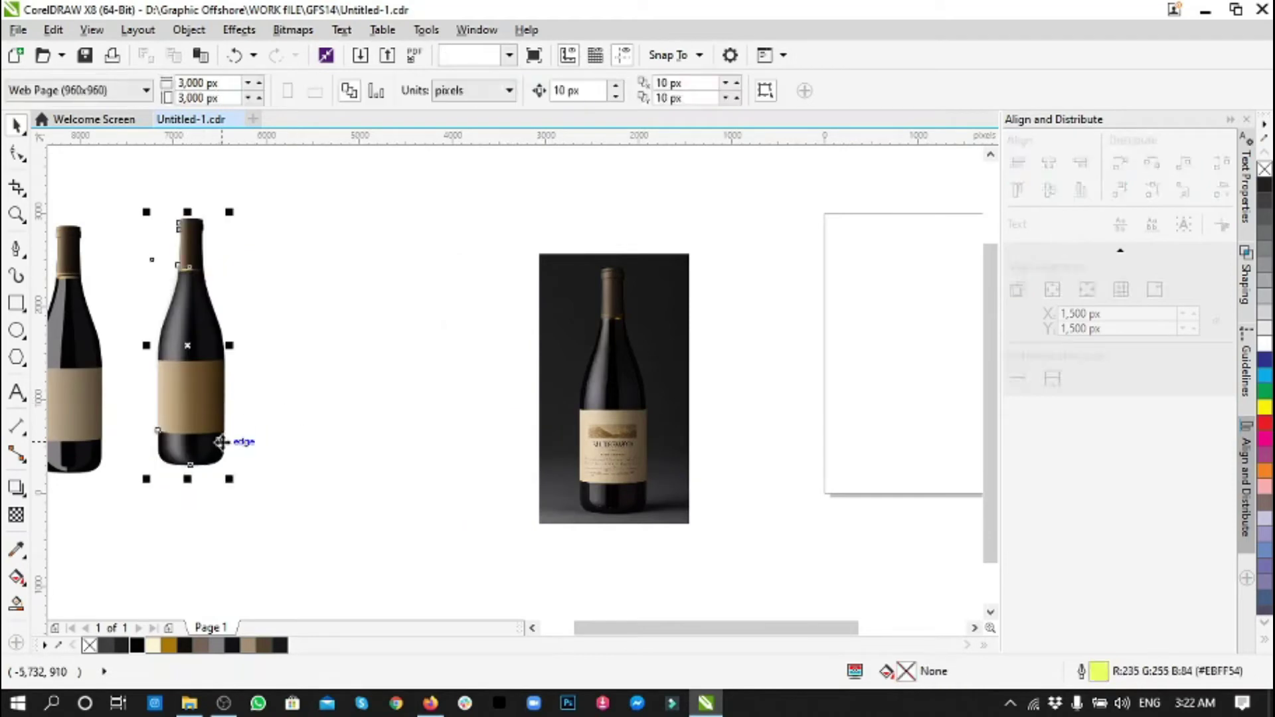
{"action": "left_click_drag", "start_coordinate": [242, 465], "coordinate": [354, 465]}
{"action": "left_click_drag", "start_coordinate": [578, 465], "coordinate": [649, 358]}
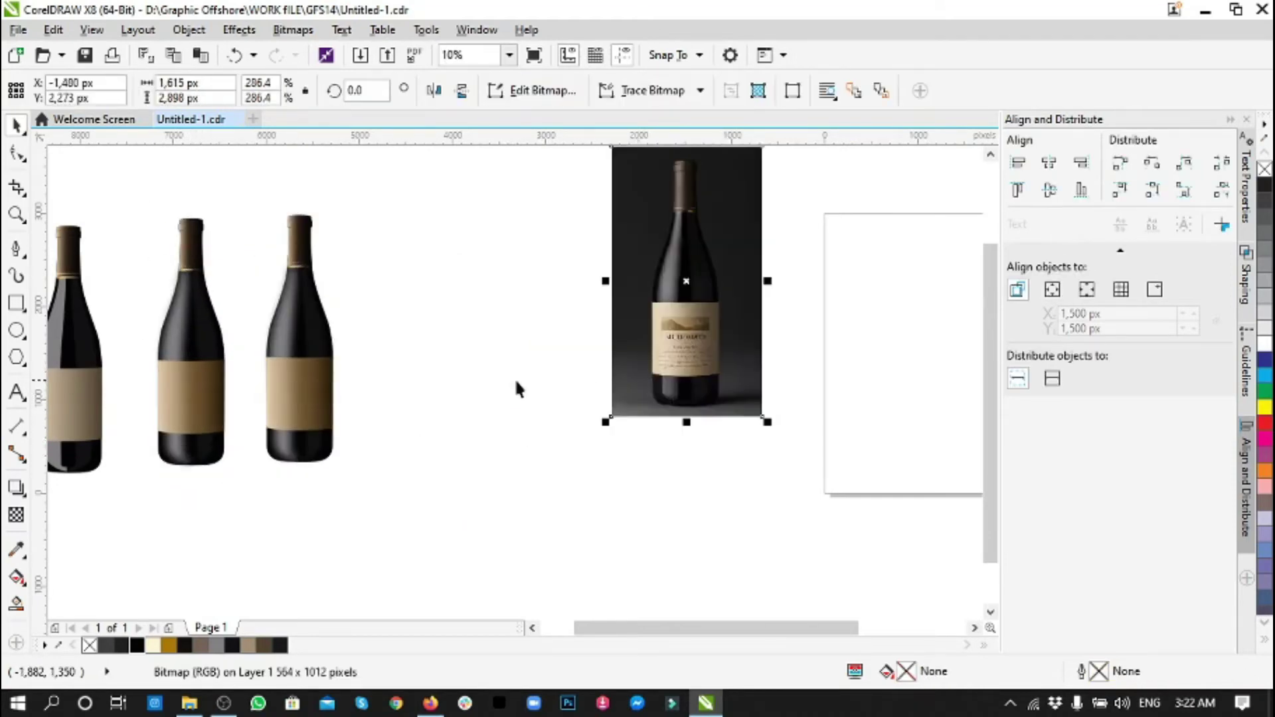
{"action": "left_click_drag", "start_coordinate": [298, 345], "coordinate": [397, 343]}
{"action": "left_click", "coordinate": [293, 29]}
- Open the bottle's Add Noise settings, then dismiss them without applying
{"action": "mouse_move", "coordinate": [412, 376]}
{"action": "left_click", "coordinate": [532, 574]}
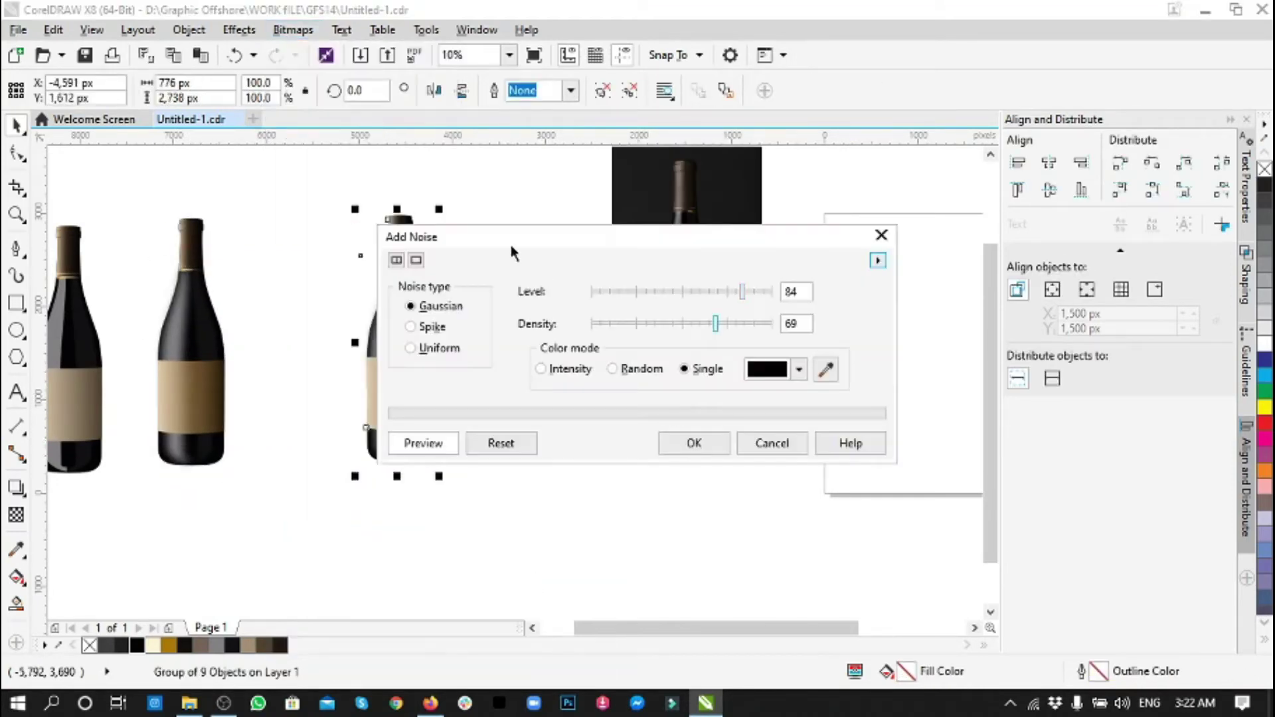
{"action": "key", "text": "Return"}
{"action": "left_click", "coordinate": [503, 428]}
{"action": "scroll", "coordinate": [319, 421], "scroll_direction": "up", "scroll_amount": 5}
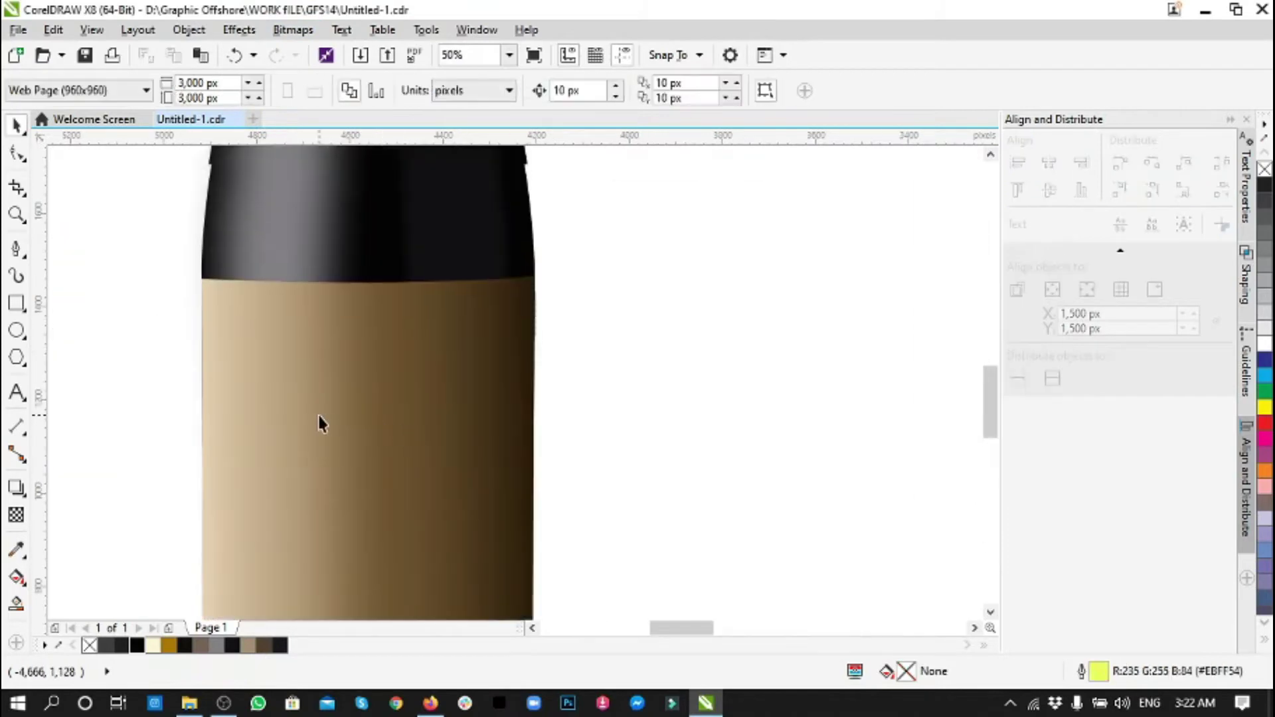
{"action": "scroll", "coordinate": [293, 266], "scroll_direction": "up", "scroll_amount": 2}
{"action": "left_click", "coordinate": [293, 30]}
{"action": "left_click", "coordinate": [504, 332]}
{"action": "left_click", "coordinate": [293, 29]}
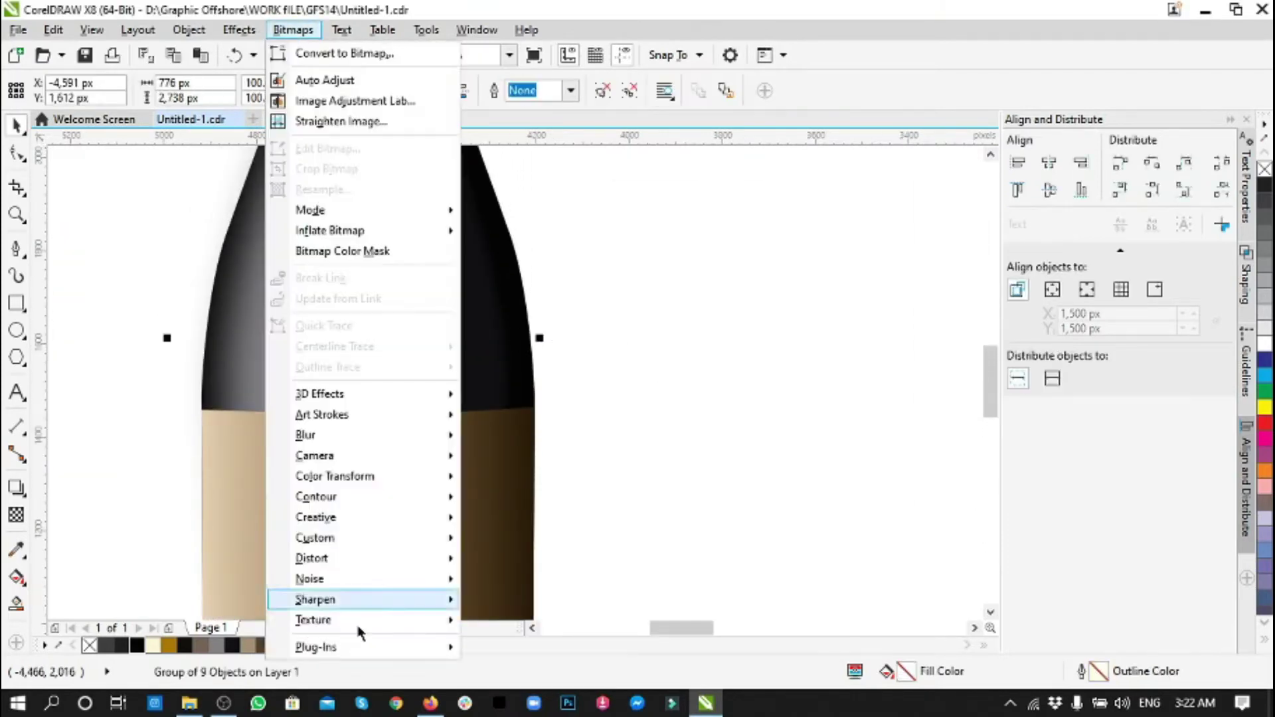
{"action": "left_click", "coordinate": [540, 576]}
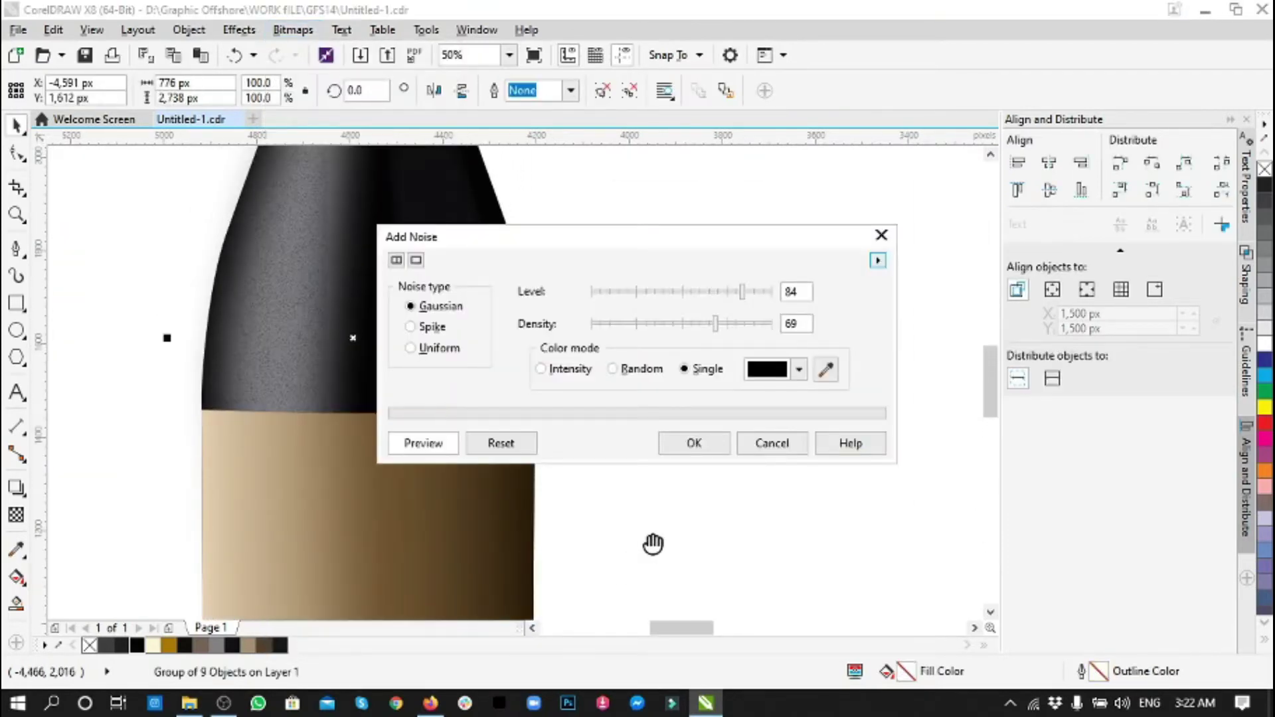
{"action": "left_click", "coordinate": [768, 443]}
- Convert the bottle group to a bitmap, preview Add Noise, then cancel and undo
{"action": "left_click", "coordinate": [292, 30]}
{"action": "left_click", "coordinate": [319, 47]}
{"action": "key", "text": "Return"}
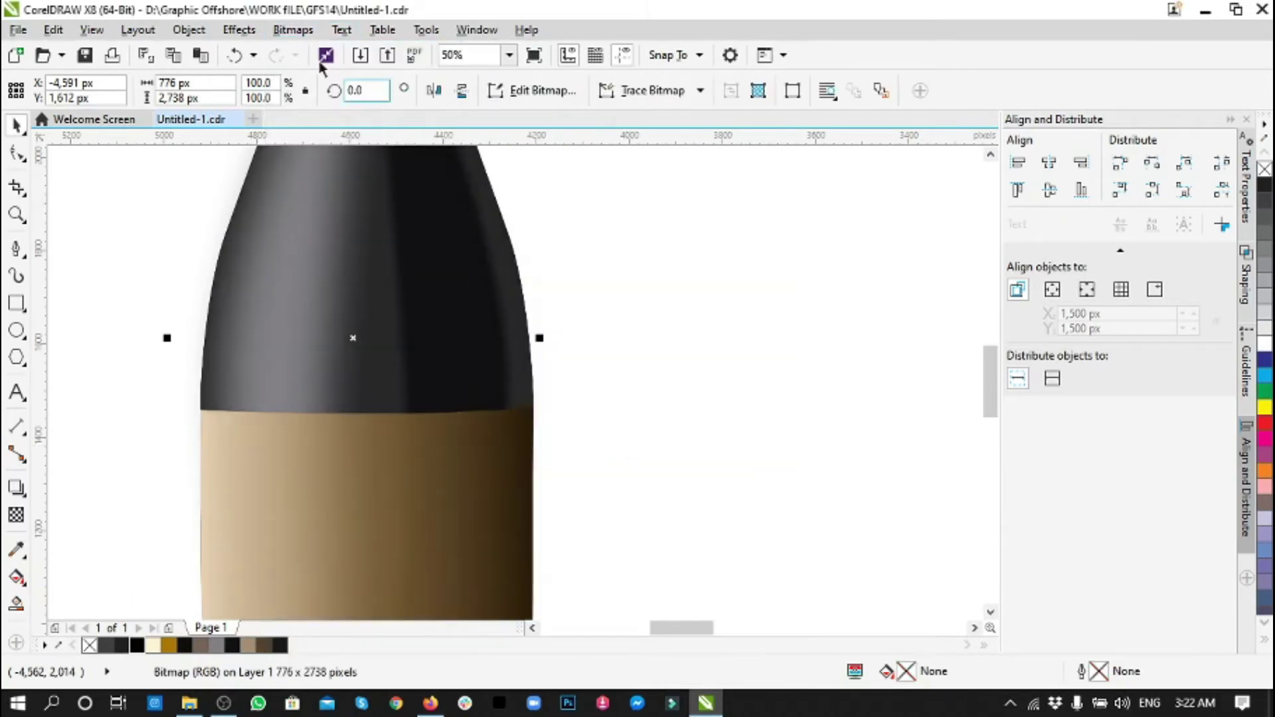
{"action": "left_click", "coordinate": [292, 29]}
{"action": "left_click", "coordinate": [508, 572]}
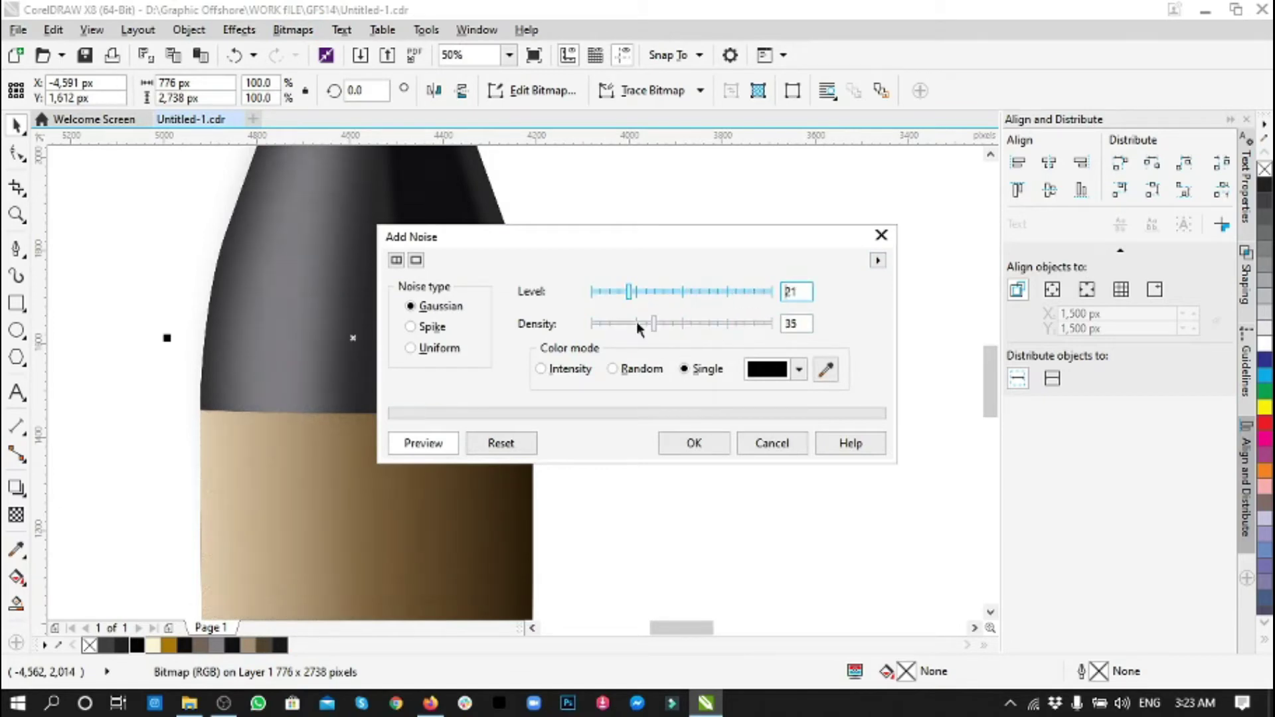
{"action": "mouse_move", "coordinate": [256, 319]}
{"action": "left_mouse_down"}
{"action": "mouse_move", "coordinate": [283, 584]}
{"action": "mouse_move", "coordinate": [284, 372]}
{"action": "left_mouse_up"}
{"action": "left_click", "coordinate": [772, 443]}
{"action": "key", "text": "ctrl+z"}
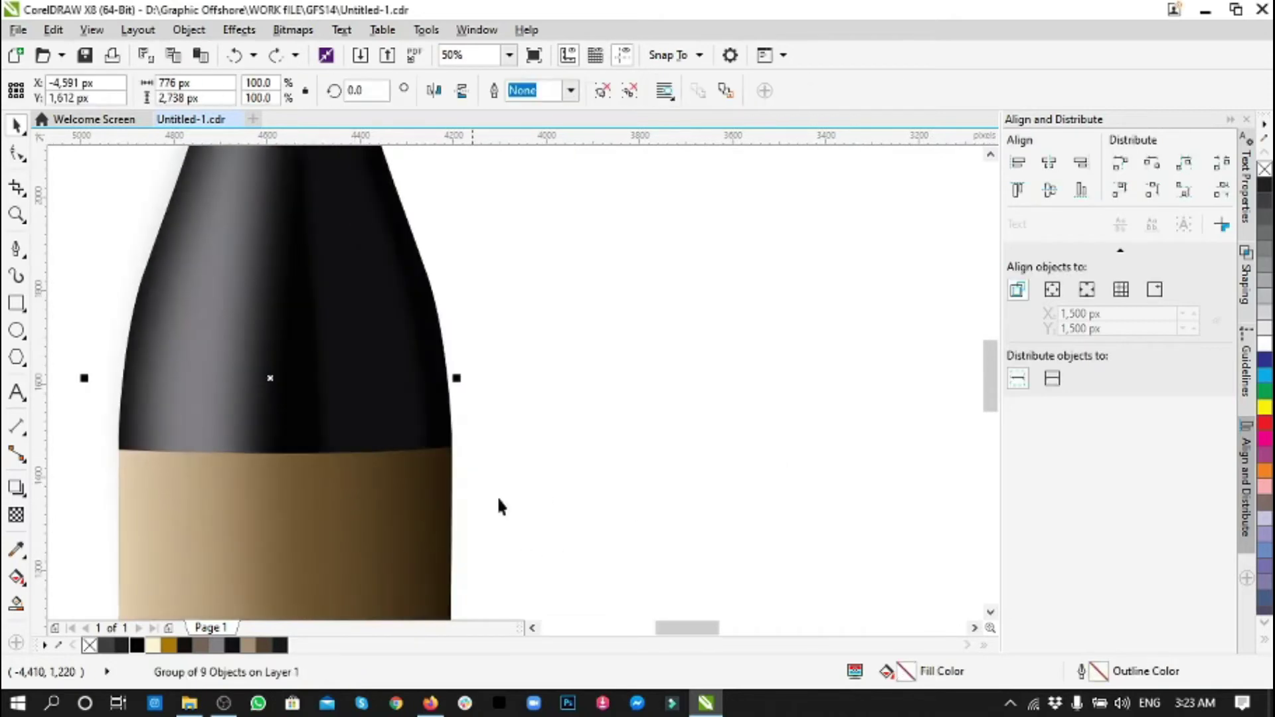
- Try Auto Adjust, undo it, and ungroup the bottle into separate shapes (Ctrl+U)
{"action": "left_click", "coordinate": [293, 29]}
{"action": "left_click", "coordinate": [343, 79]}
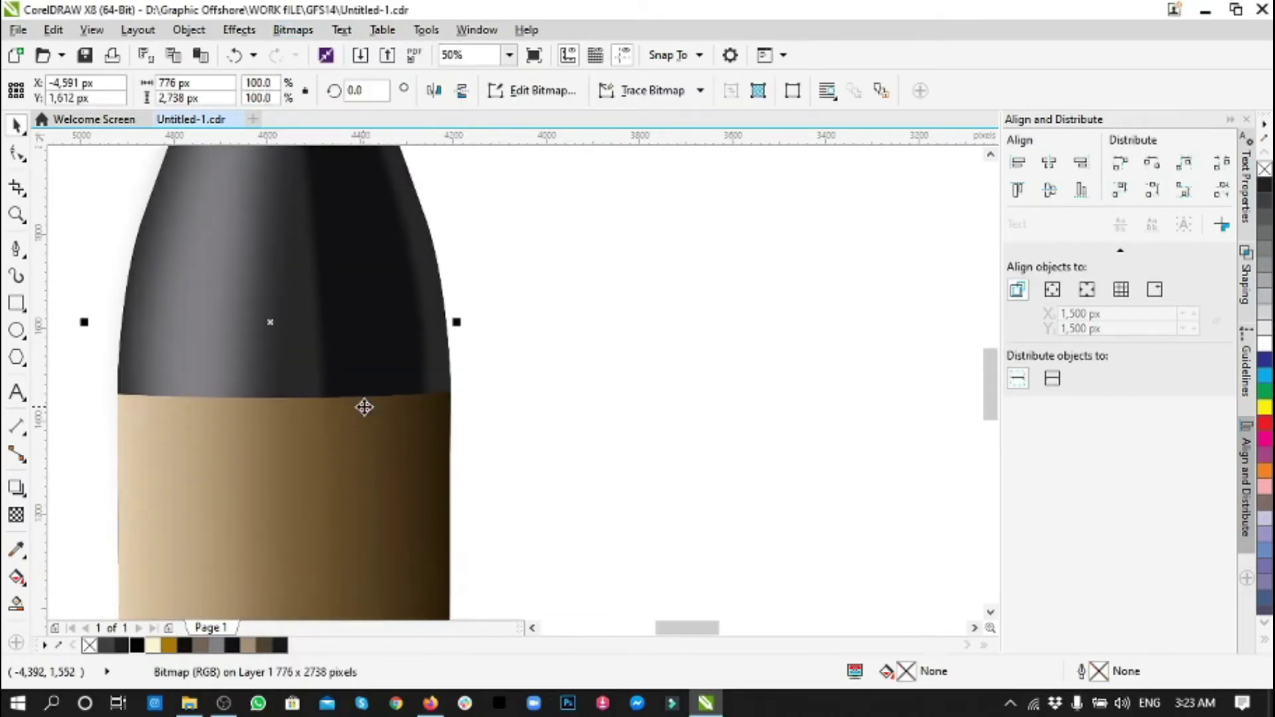
{"action": "key", "text": "ctrl+z"}
{"action": "key", "text": "ctrl+u"}
- Convert the label shape to a bitmap
{"action": "left_click", "coordinate": [379, 441]}
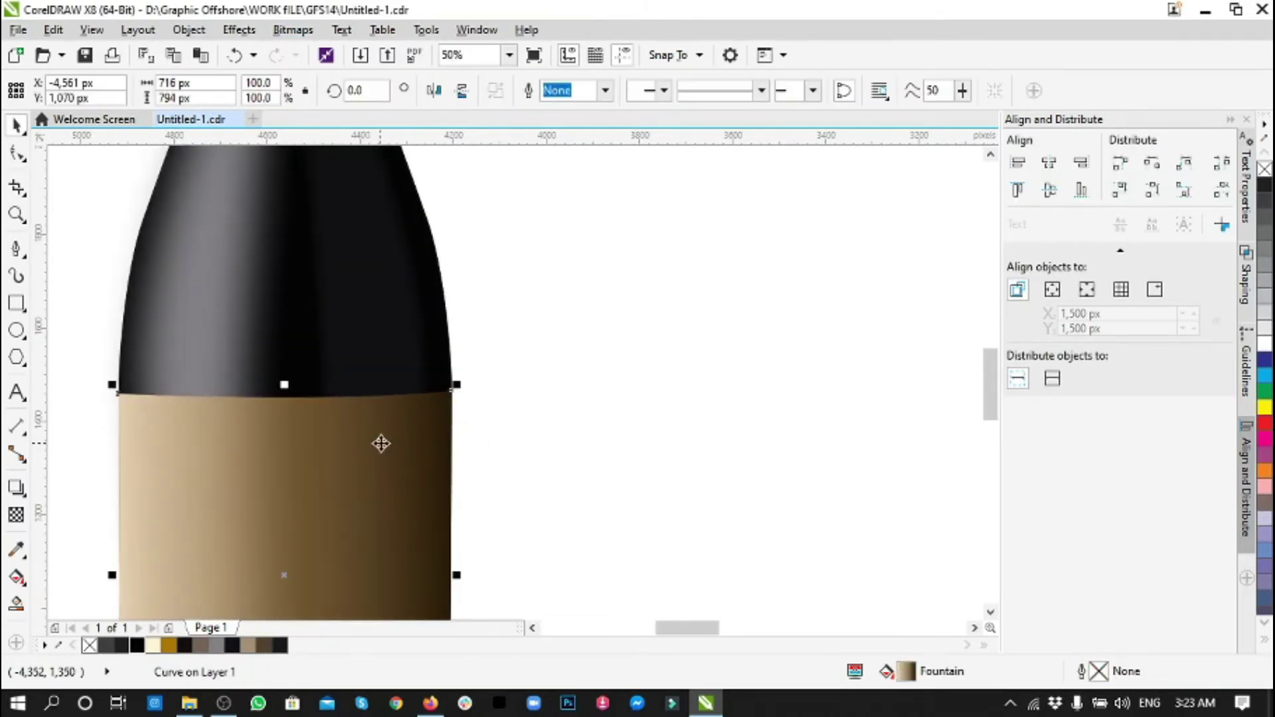
{"action": "scroll", "coordinate": [381, 443], "scroll_direction": "down", "scroll_amount": 3}
{"action": "left_click", "coordinate": [293, 29]}
{"action": "left_click", "coordinate": [339, 54]}
{"action": "left_click", "coordinate": [584, 451]}
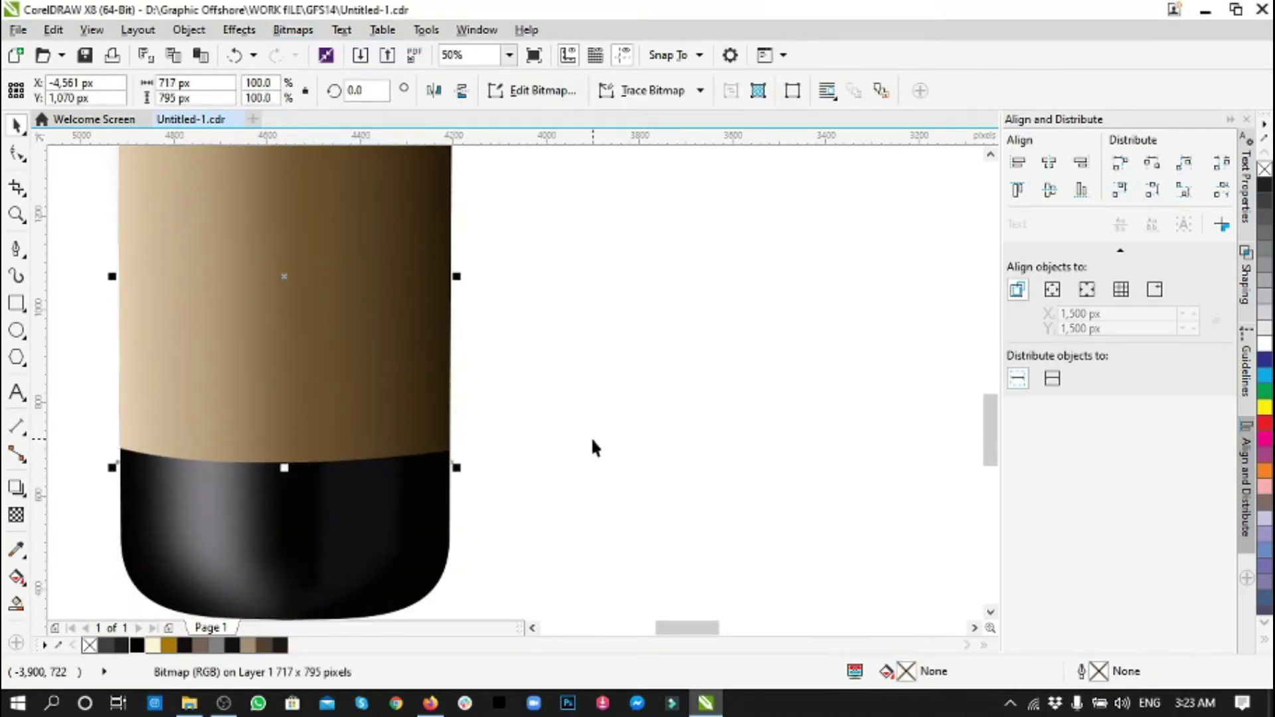
- Add single-colour brown noise to the label at level 72, density 59
{"action": "left_click", "coordinate": [293, 29]}
{"action": "left_click", "coordinate": [525, 579]}
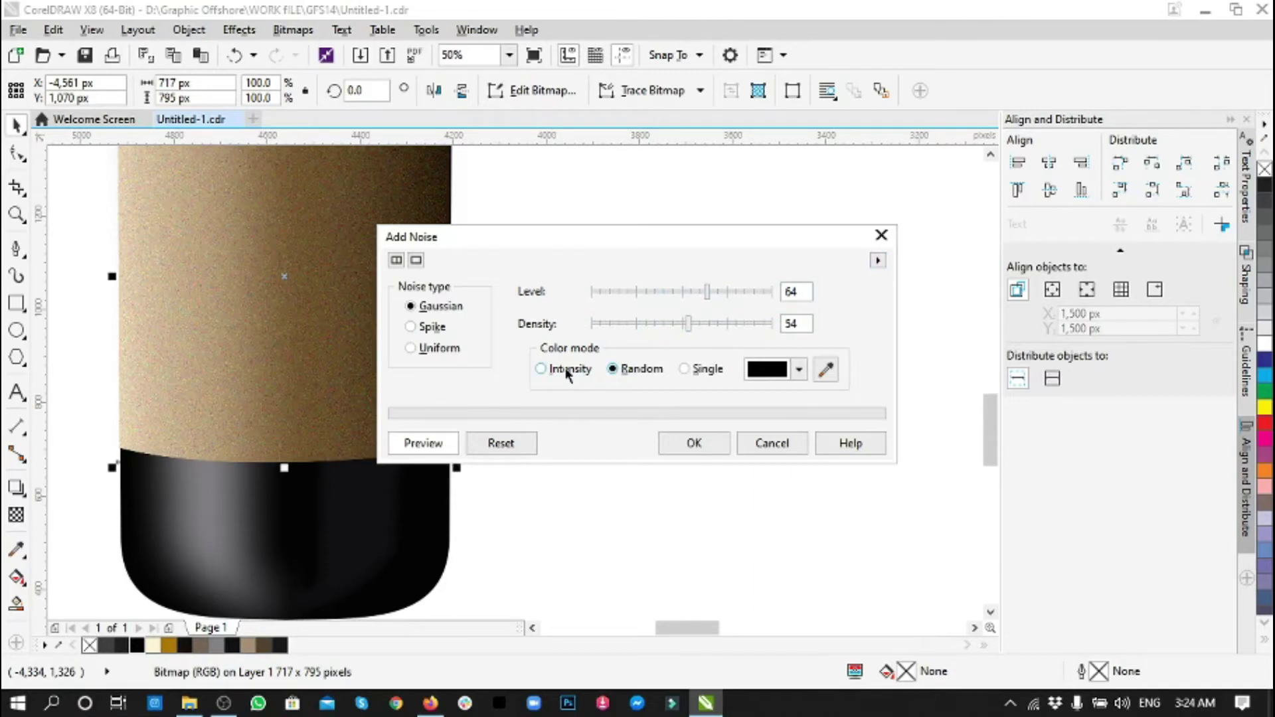
{"action": "left_click", "coordinate": [703, 370]}
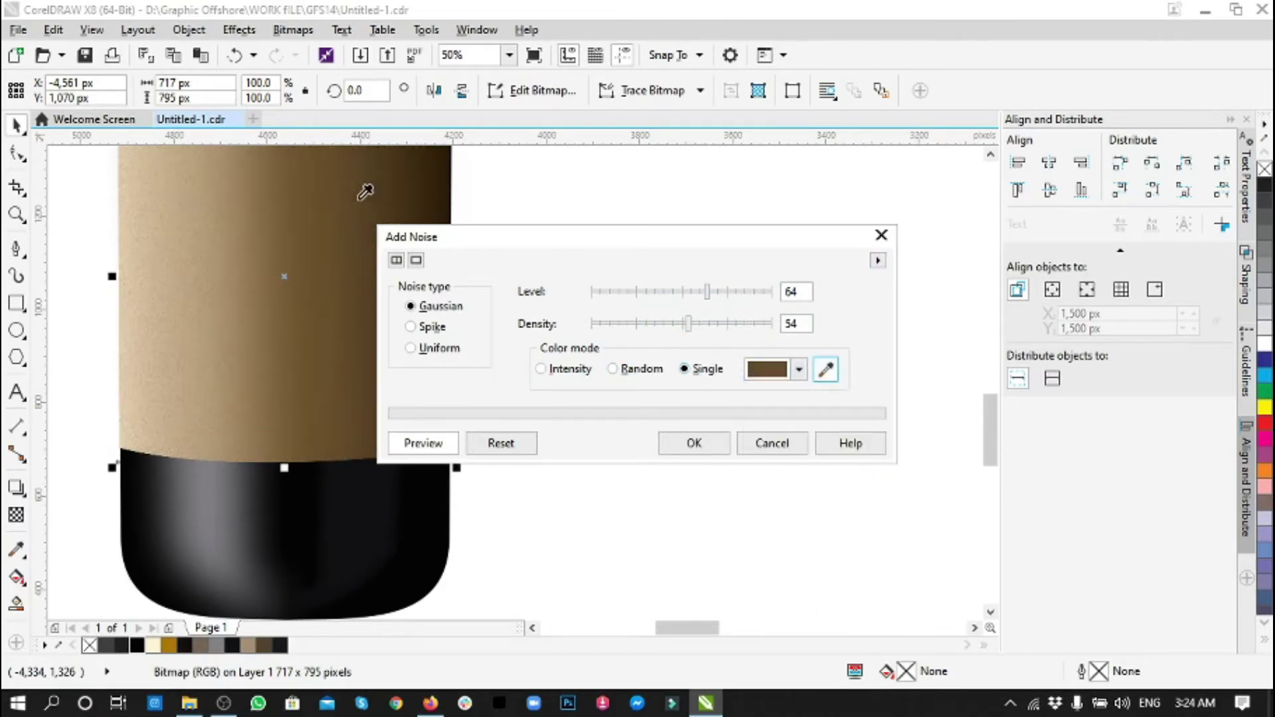
{"action": "left_click", "coordinate": [800, 370]}
{"action": "left_click", "coordinate": [718, 293]}
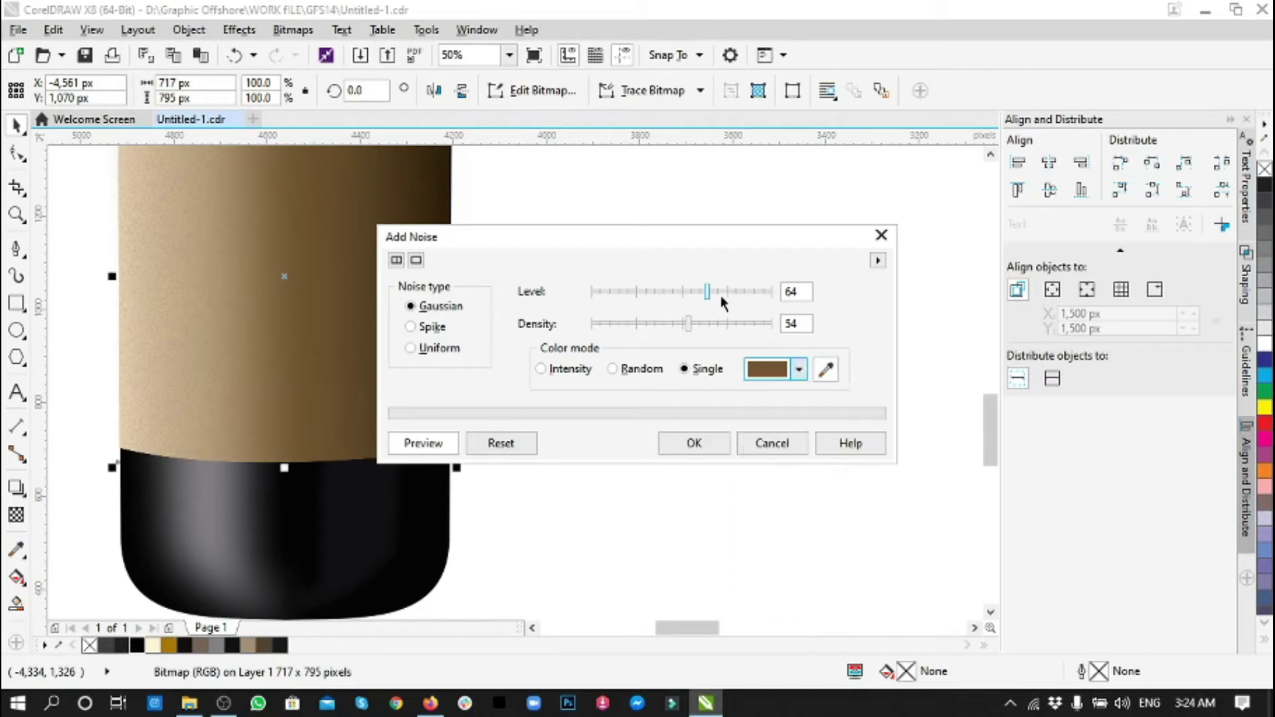
{"action": "left_click", "coordinate": [719, 330]}
{"action": "left_click", "coordinate": [695, 443]}
{"action": "left_click", "coordinate": [565, 441]}
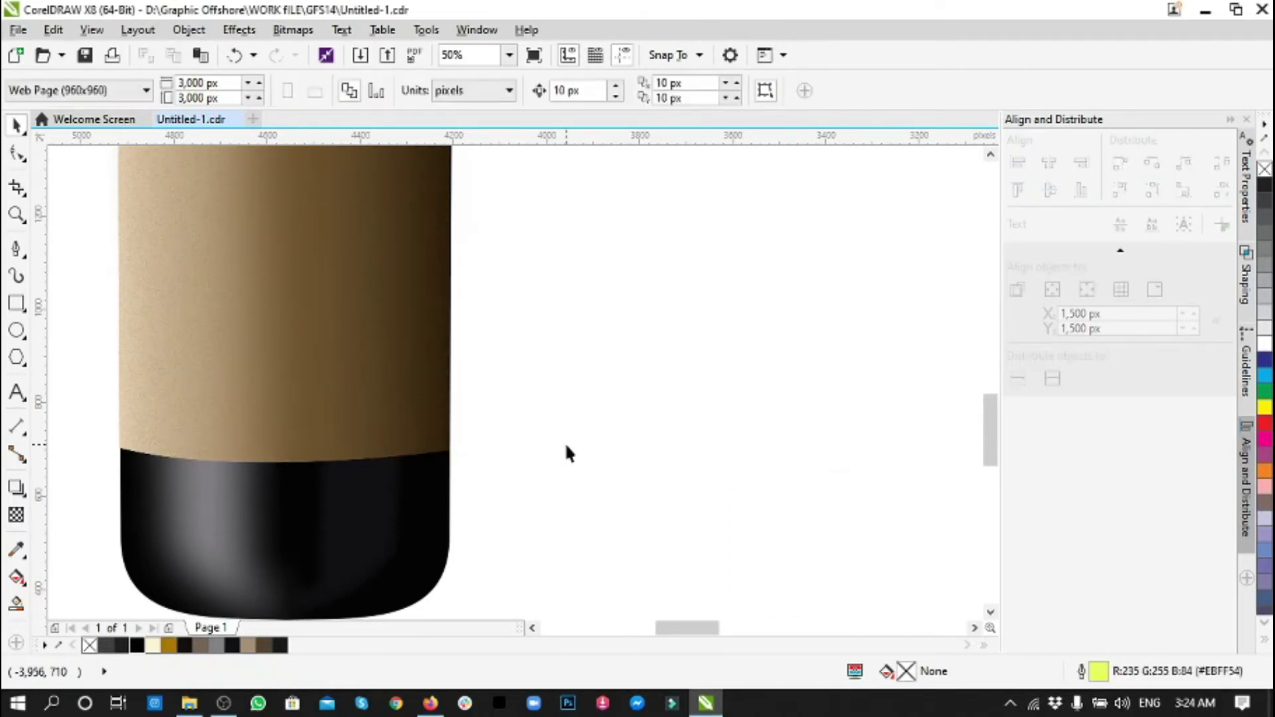
{"action": "scroll", "coordinate": [244, 409], "scroll_direction": "up", "scroll_amount": 2}
- Run Bitmaps > Noise > Maximum on the label bitmap with radius 12
{"action": "scroll", "coordinate": [211, 433], "scroll_direction": "down", "scroll_amount": 2}
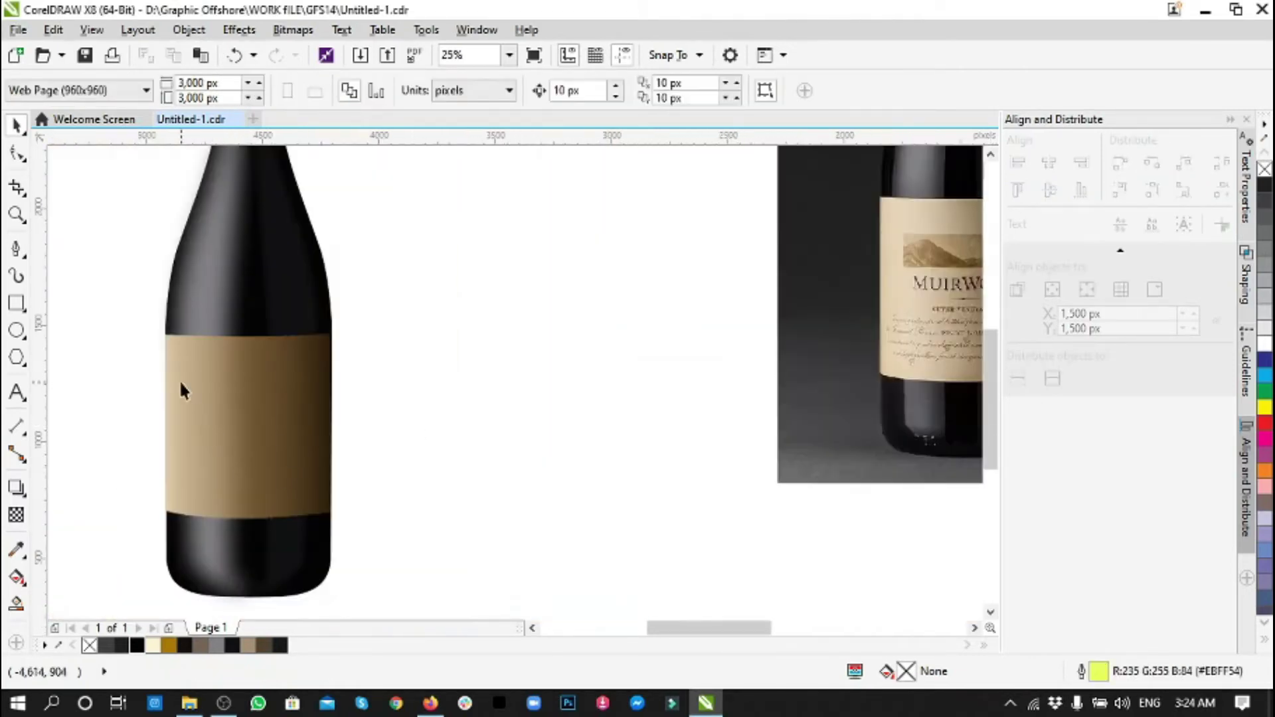
{"action": "scroll", "coordinate": [185, 390], "scroll_direction": "up", "scroll_amount": 1}
{"action": "left_click", "coordinate": [213, 441]}
{"action": "scroll", "coordinate": [203, 222], "scroll_direction": "up", "scroll_amount": 1}
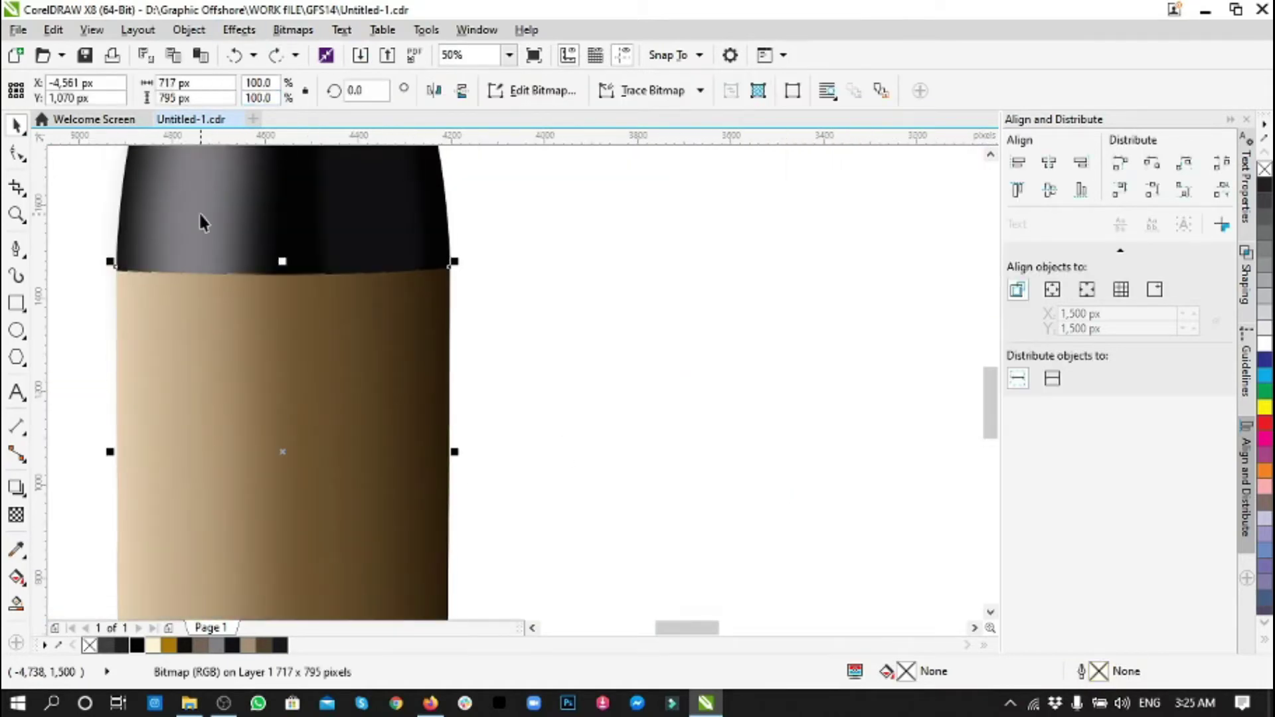
{"action": "left_click", "coordinate": [294, 31]}
{"action": "mouse_move", "coordinate": [309, 579]}
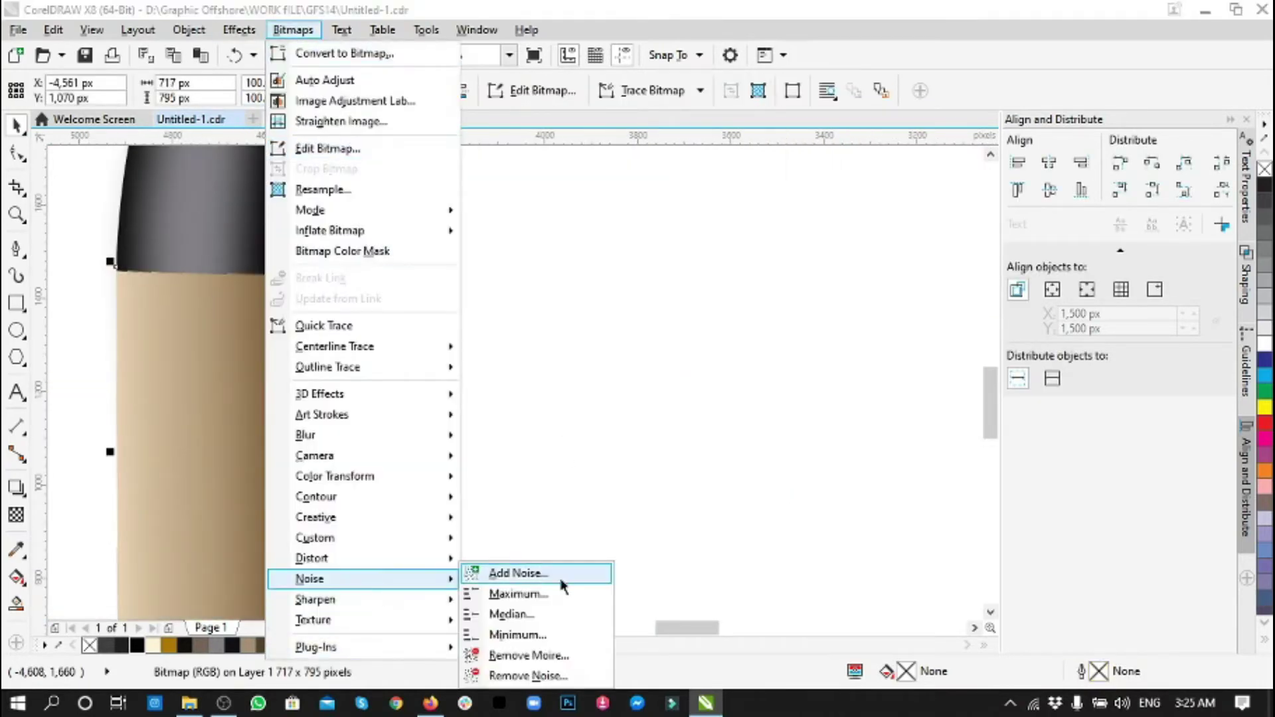
{"action": "left_click", "coordinate": [560, 594]}
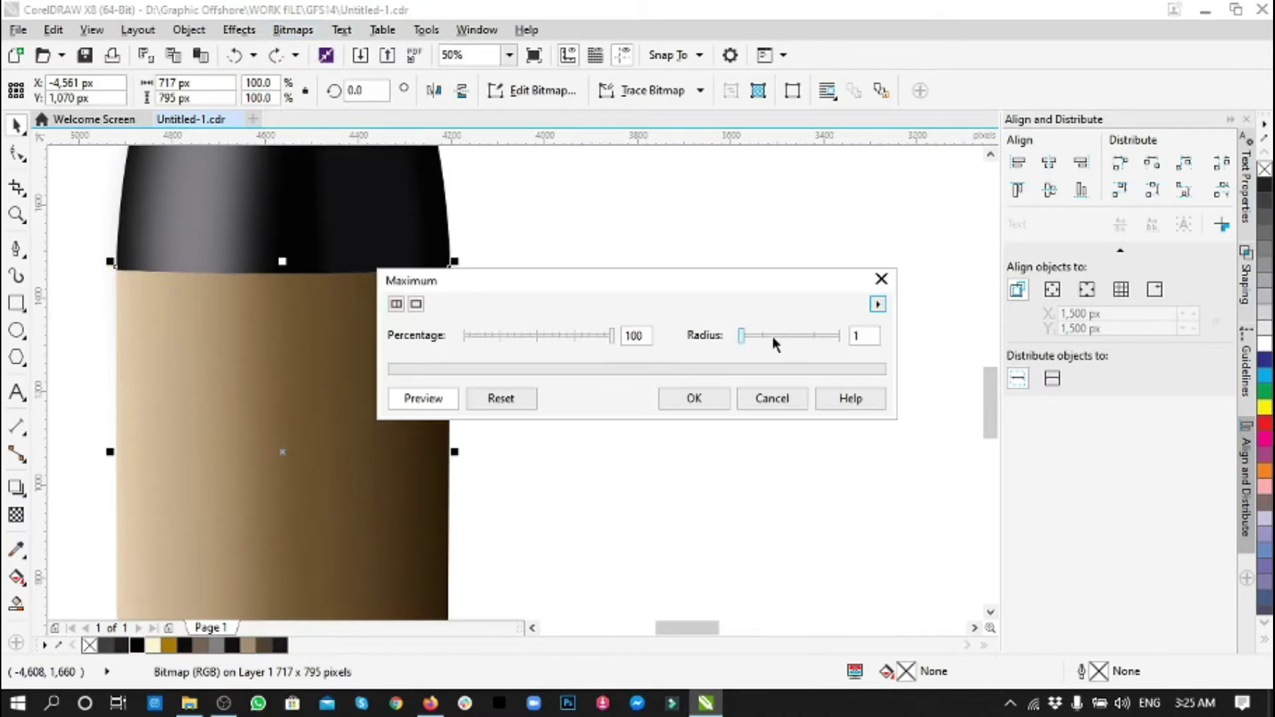
{"action": "left_click_drag", "start_coordinate": [228, 425], "coordinate": [249, 305]}
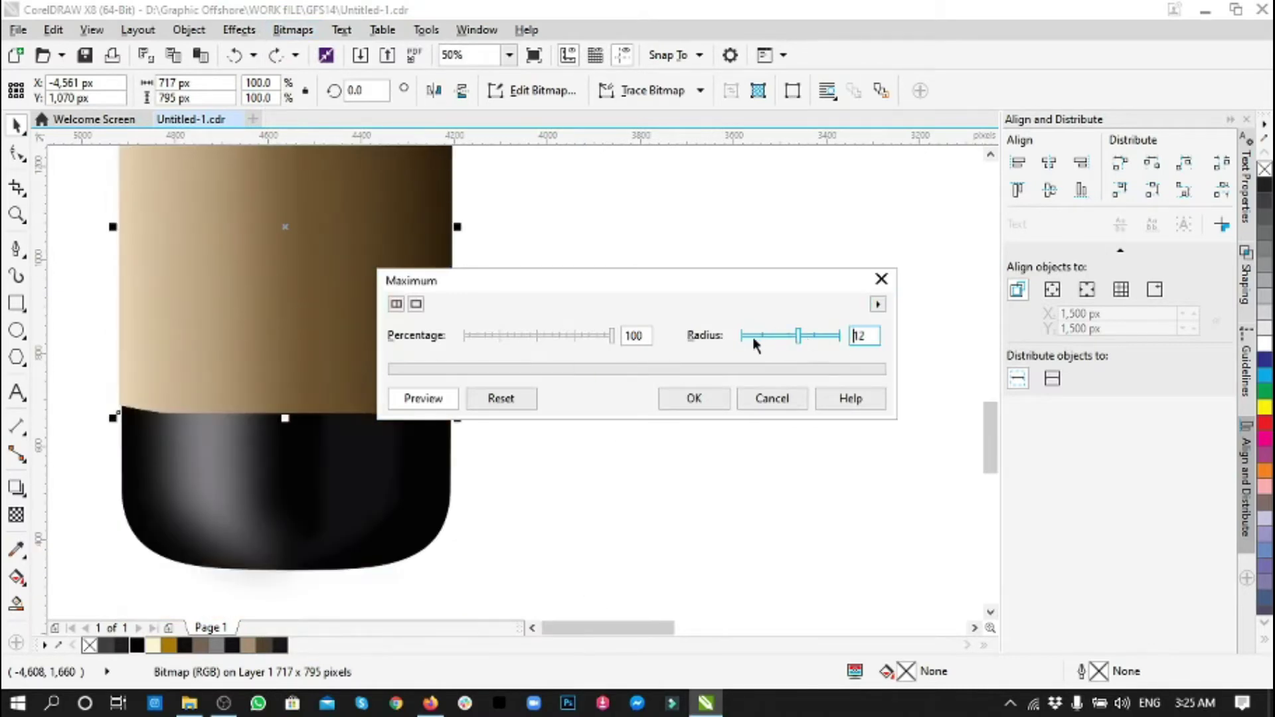
{"action": "left_click", "coordinate": [694, 398]}
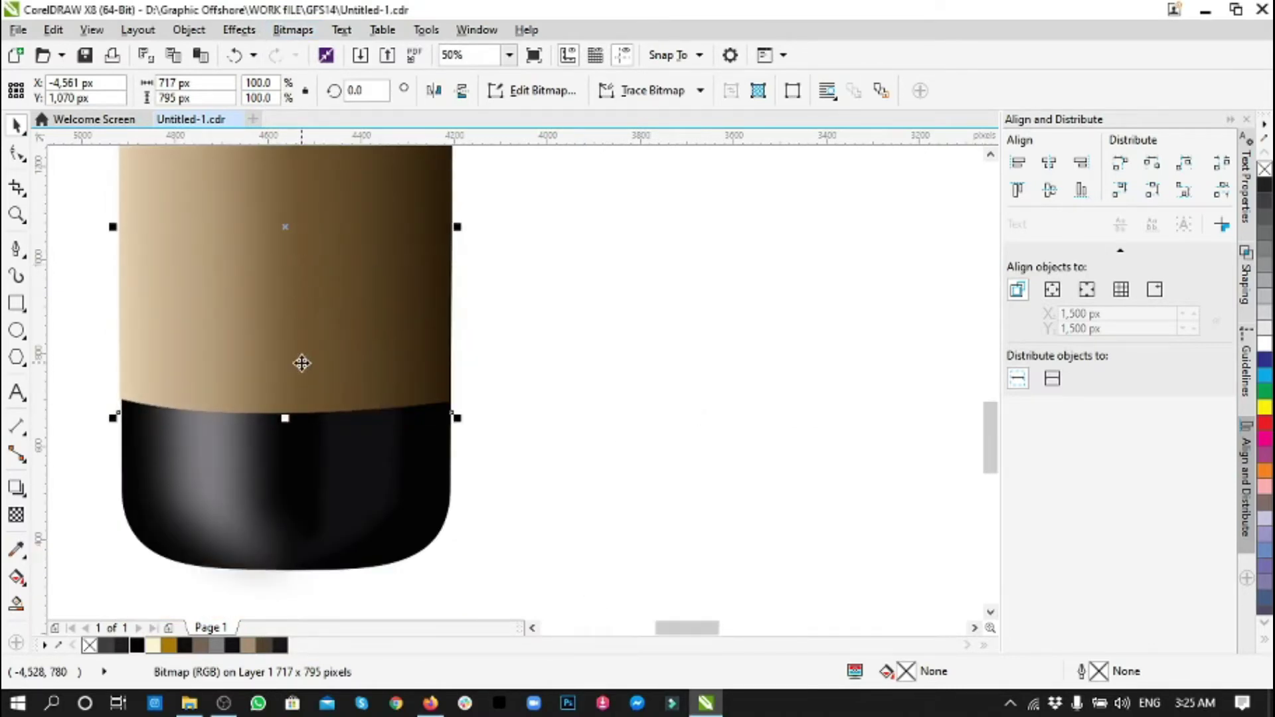
{"action": "scroll", "coordinate": [383, 301], "scroll_direction": "up", "scroll_amount": 3}
{"action": "left_click", "coordinate": [293, 29]}
- Apply the brown Add Noise texture to the label
{"action": "mouse_move", "coordinate": [600, 572]}
{"action": "left_click", "coordinate": [524, 572]}
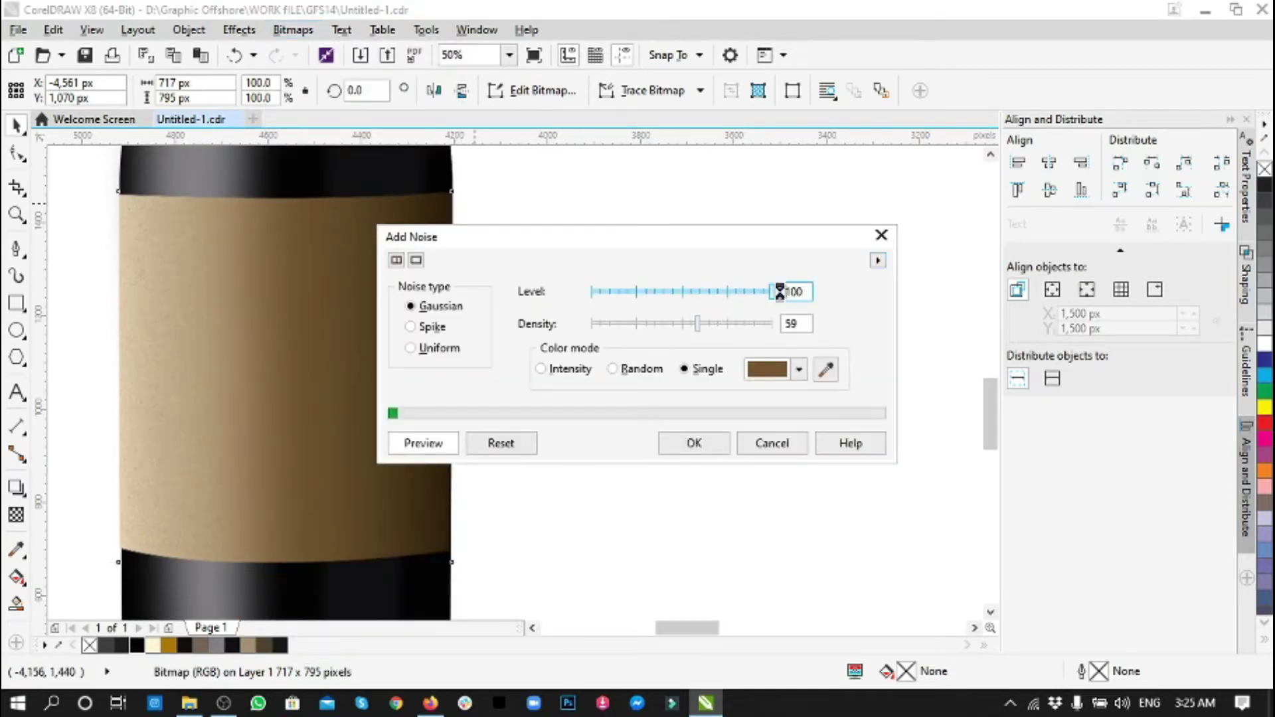
{"action": "left_click", "coordinate": [694, 443]}
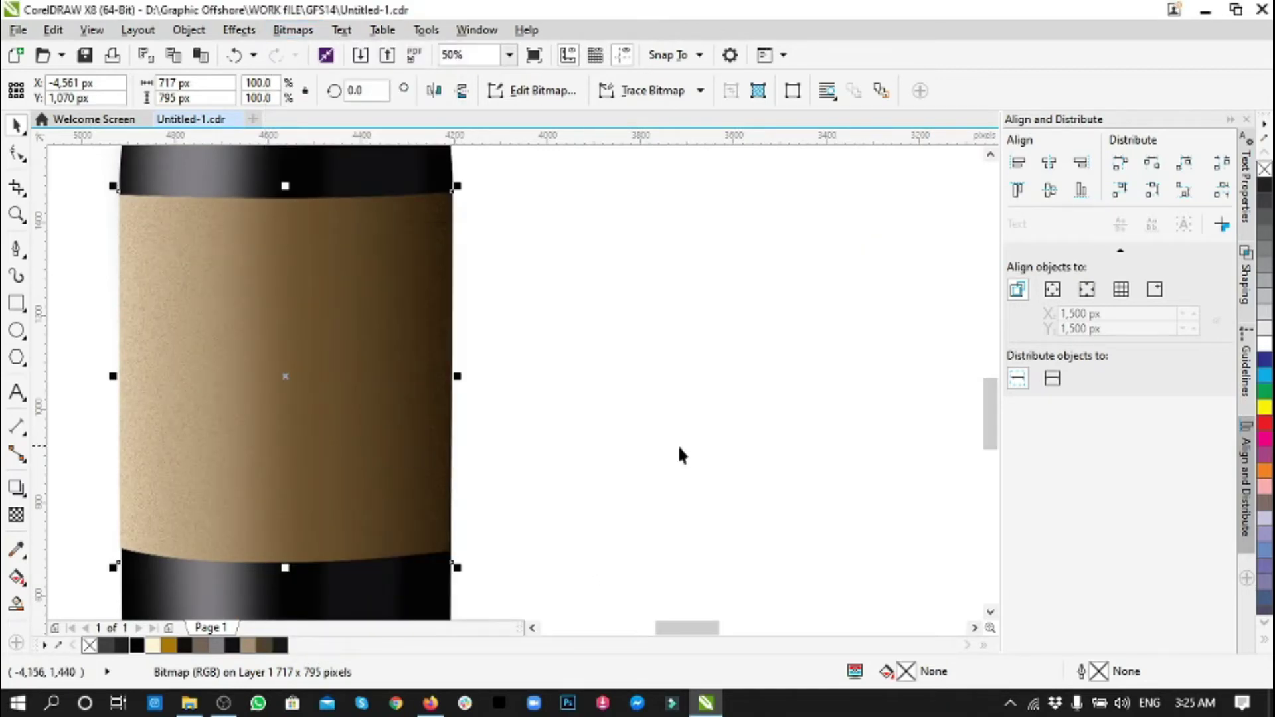
{"action": "key", "text": "Escape"}
{"action": "scroll", "coordinate": [246, 412], "scroll_direction": "up", "scroll_amount": 2}
{"action": "scroll", "coordinate": [246, 412], "scroll_direction": "up", "scroll_amount": 3}
{"action": "scroll", "coordinate": [248, 413], "scroll_direction": "up", "scroll_amount": 3}
- Convert the bottle neck to a bitmap and add brown noise at level 100, density 68
{"action": "left_click", "coordinate": [247, 413]}
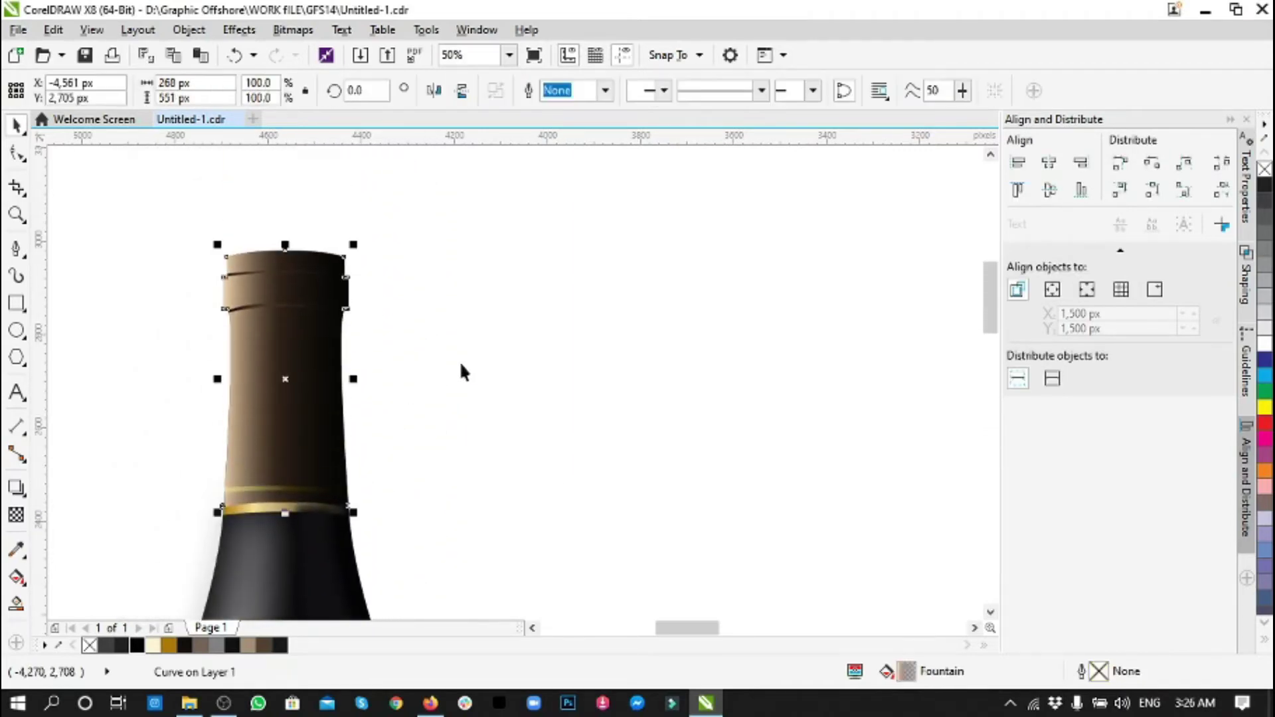
{"action": "left_click", "coordinate": [293, 29]}
{"action": "left_click", "coordinate": [345, 54]}
{"action": "left_click", "coordinate": [584, 461]}
{"action": "left_click", "coordinate": [293, 29]}
{"action": "left_click", "coordinate": [518, 573]}
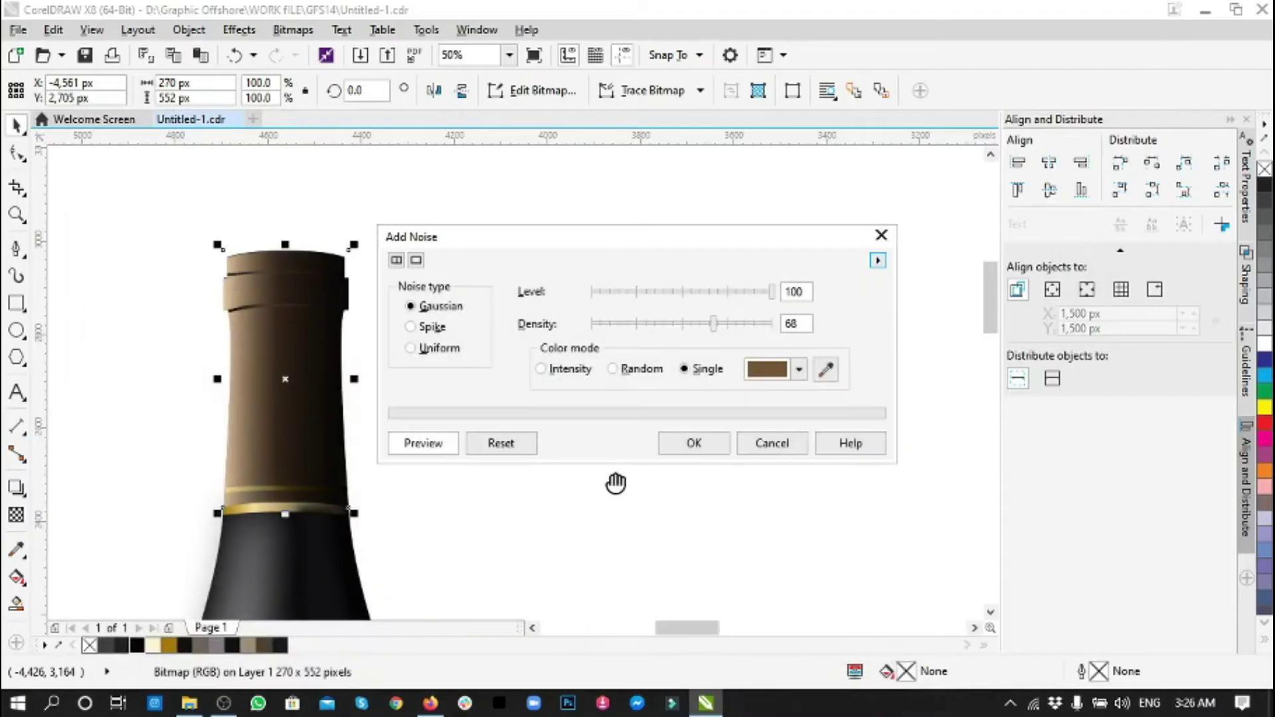
{"action": "left_click", "coordinate": [694, 443]}
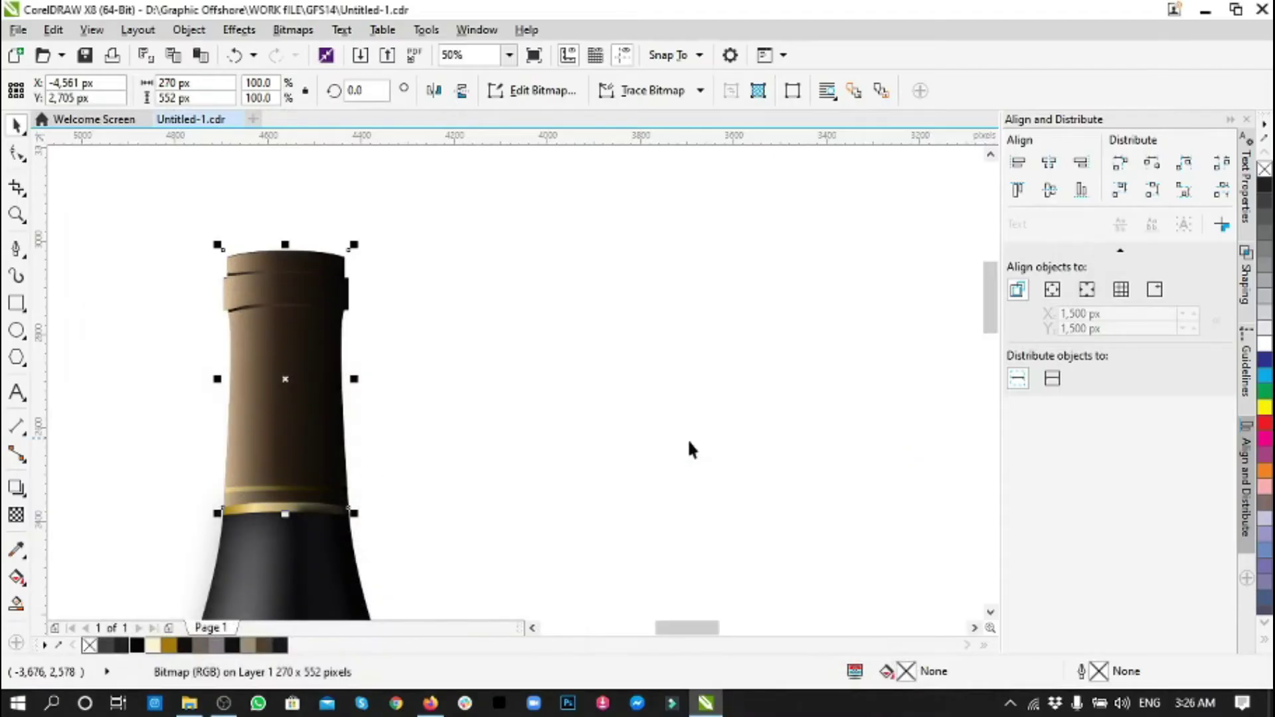
{"action": "key", "text": "Escape"}
{"action": "scroll", "coordinate": [259, 412], "scroll_direction": "up", "scroll_amount": 4}
{"action": "scroll", "coordinate": [259, 412], "scroll_direction": "down", "scroll_amount": 2}
{"action": "scroll", "coordinate": [259, 411], "scroll_direction": "down", "scroll_amount": 3}
- Trace the cat picture with PowerTRACE Outline Line Art into 18 vector objects
{"action": "scroll", "coordinate": [314, 350], "scroll_direction": "down", "scroll_amount": 2}
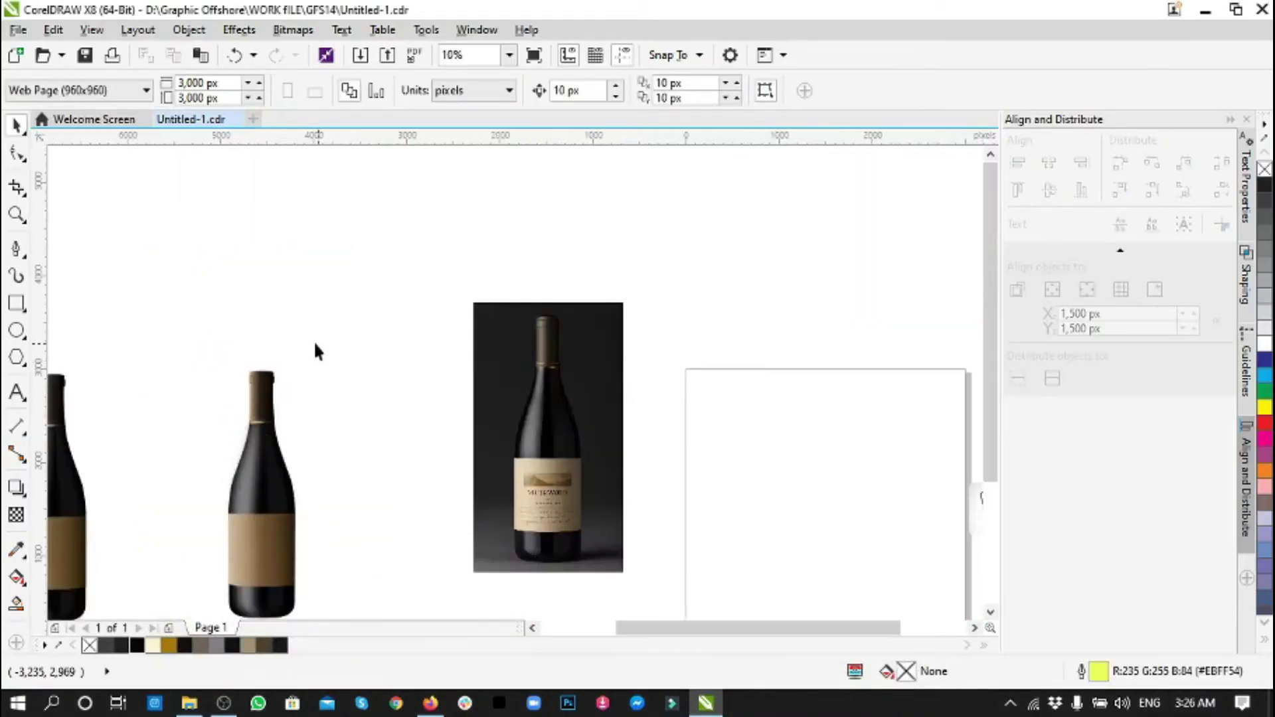
{"action": "scroll", "coordinate": [186, 591], "scroll_direction": "down", "scroll_amount": 2}
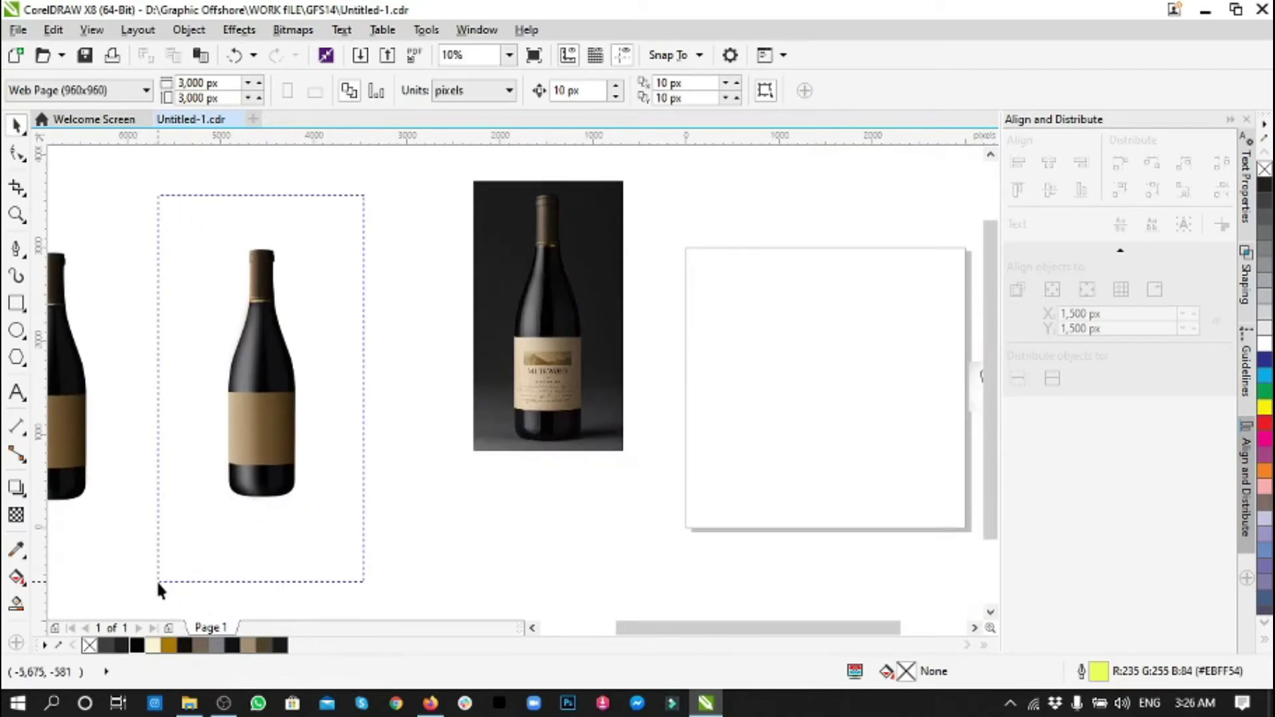
{"action": "left_click_drag", "start_coordinate": [158, 587], "coordinate": [157, 587]}
{"action": "scroll", "coordinate": [399, 511], "scroll_direction": "down", "scroll_amount": 2}
{"action": "left_click", "coordinate": [593, 433]}
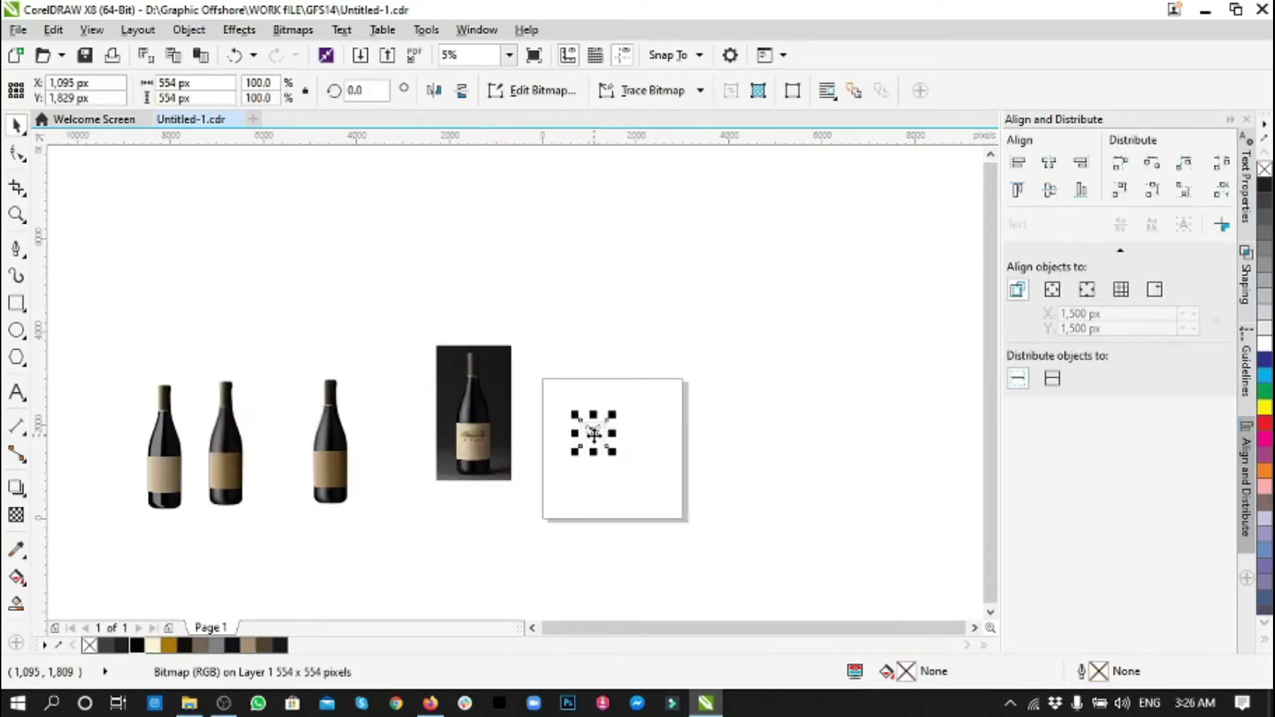
{"action": "scroll", "coordinate": [593, 433], "scroll_direction": "up", "scroll_amount": 7}
{"action": "left_click", "coordinate": [652, 90]}
{"action": "mouse_move", "coordinate": [759, 162]}
{"action": "left_click", "coordinate": [801, 161]}
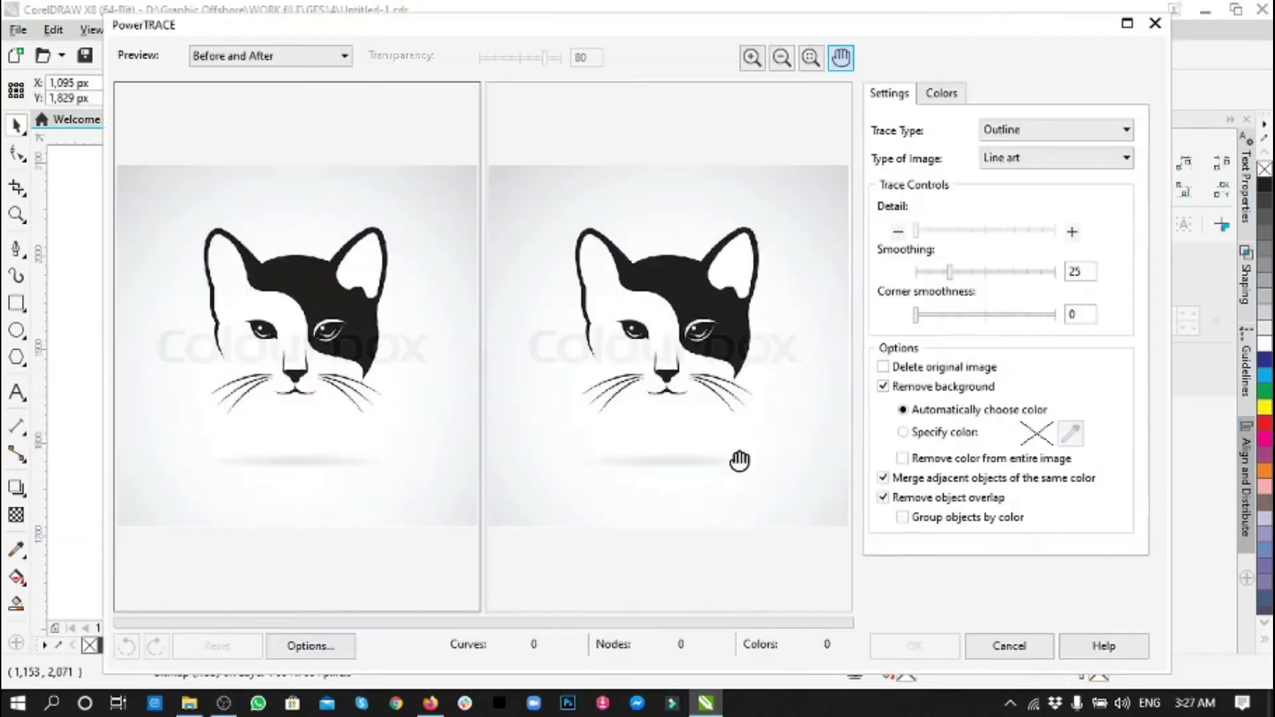
{"action": "left_click", "coordinate": [915, 645]}
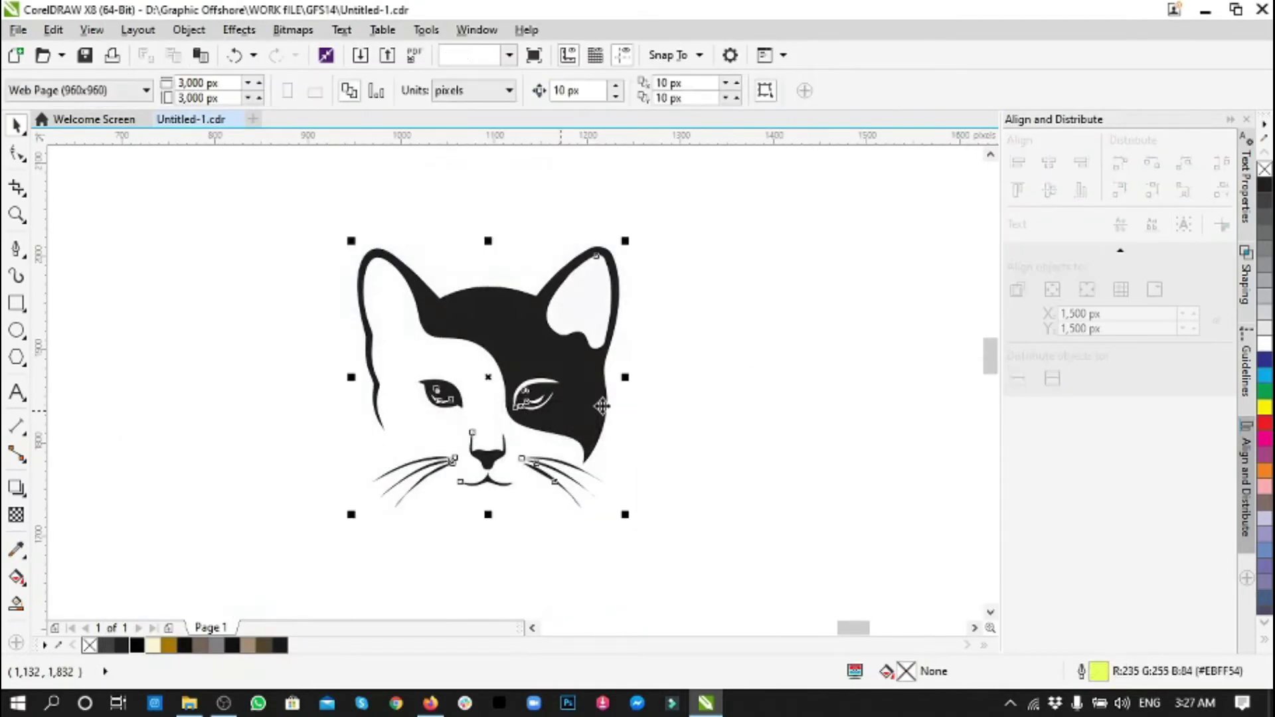
{"action": "scroll", "coordinate": [565, 392], "scroll_direction": "down", "scroll_amount": 5}
{"action": "scroll", "coordinate": [56, 493], "scroll_direction": "left", "scroll_amount": 2}
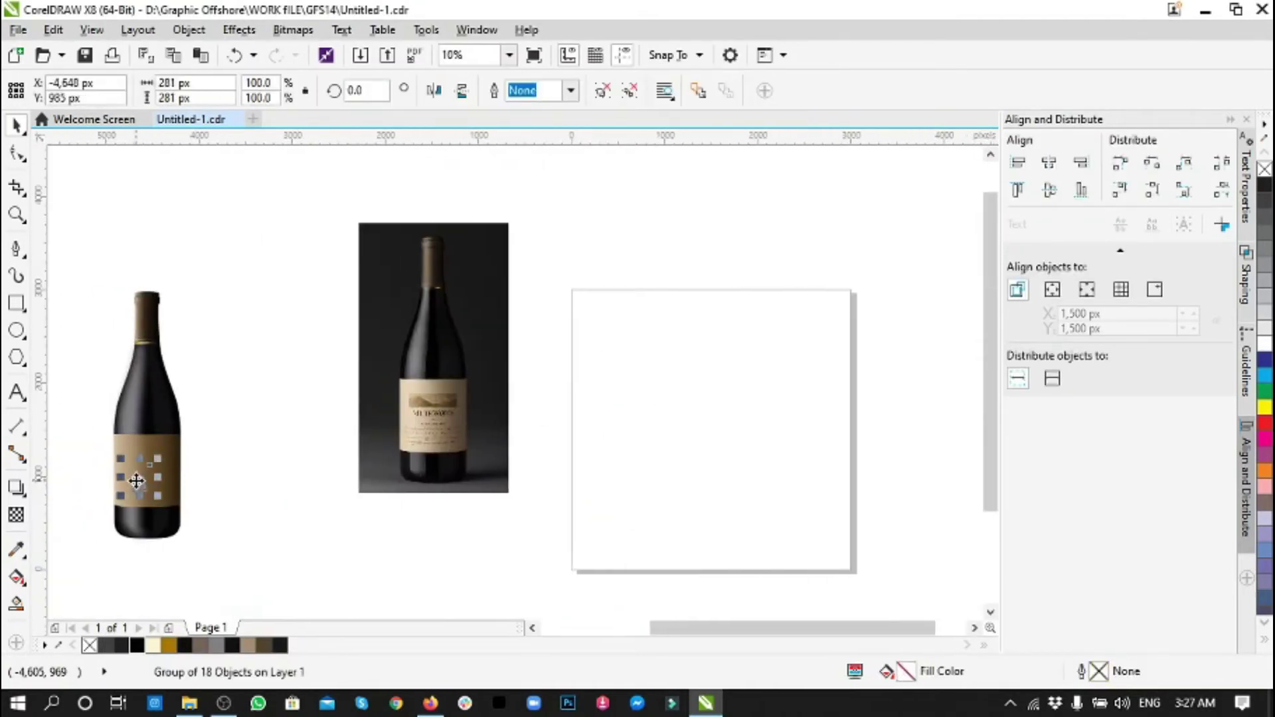
- Select the traced cat's parts, including the eye highlight curve, then the whole cat
{"action": "scroll", "coordinate": [166, 472], "scroll_direction": "up", "scroll_amount": 5}
{"action": "key", "text": "Escape"}
{"action": "scroll", "coordinate": [236, 528], "scroll_direction": "up", "scroll_amount": 2}
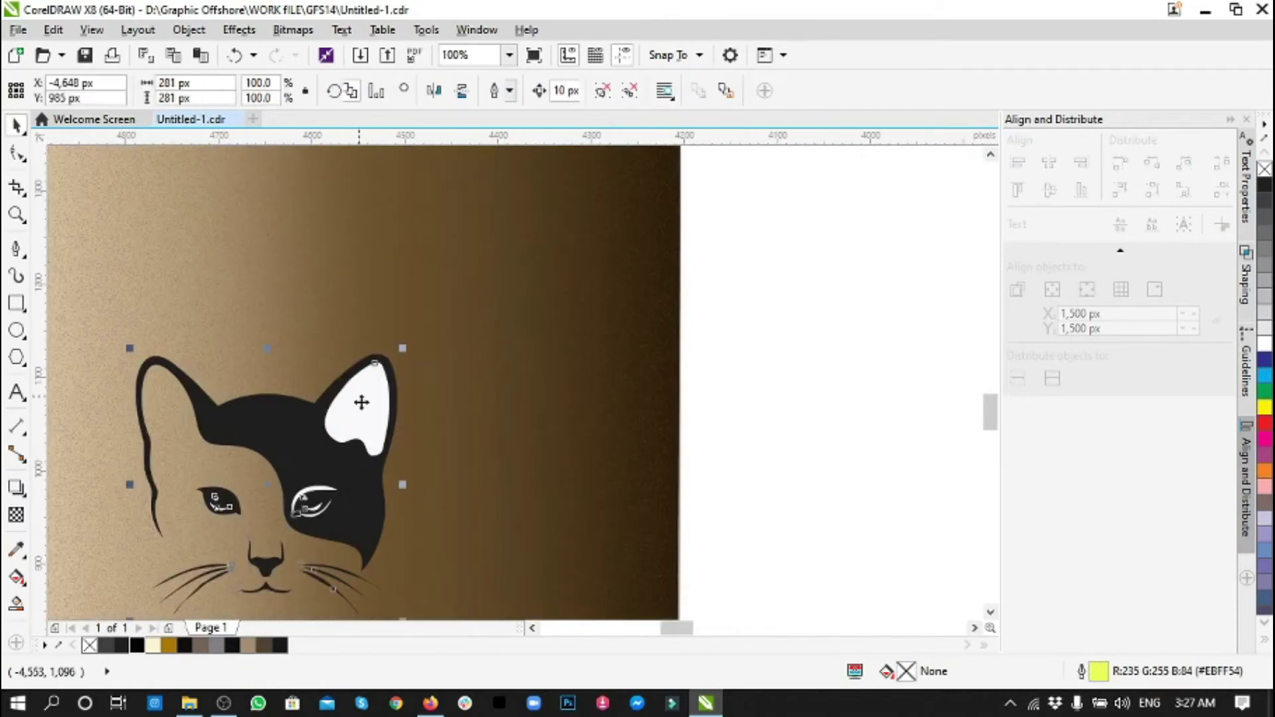
{"action": "left_click", "coordinate": [361, 401]}
{"action": "left_click", "coordinate": [333, 524]}
{"action": "scroll", "coordinate": [332, 525], "scroll_direction": "up", "scroll_amount": 6}
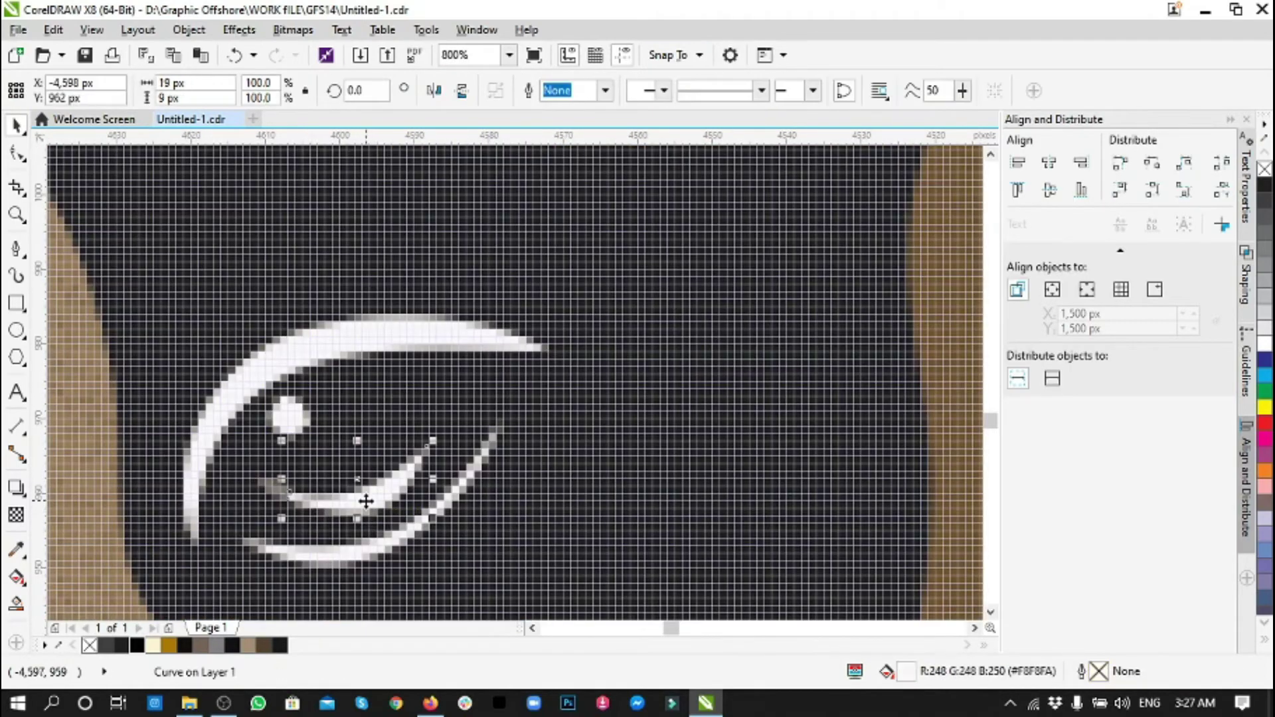
{"action": "key", "text": "Escape"}
{"action": "scroll", "coordinate": [421, 569], "scroll_direction": "down", "scroll_amount": 6}
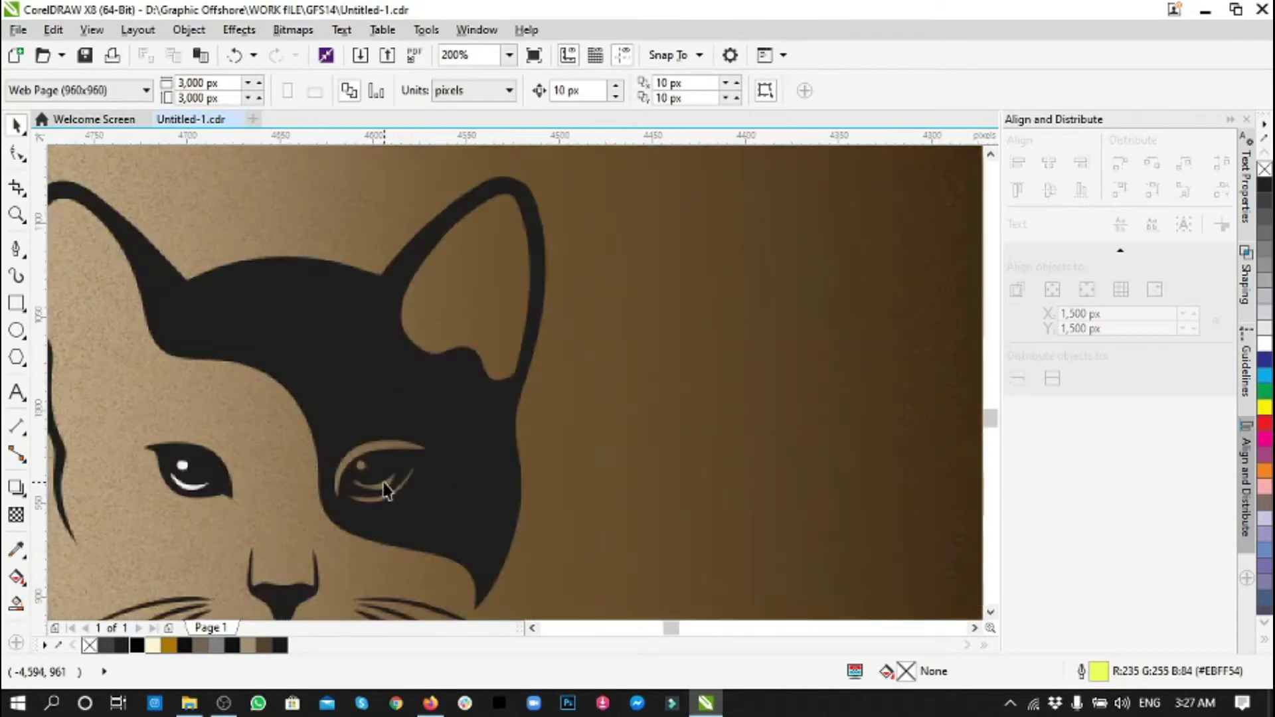
{"action": "scroll", "coordinate": [370, 485], "scroll_direction": "down", "scroll_amount": 2}
{"action": "left_click_drag", "start_coordinate": [170, 362], "coordinate": [533, 547]}
{"action": "scroll", "coordinate": [328, 488], "scroll_direction": "up", "scroll_amount": 2}
{"action": "scroll", "coordinate": [345, 449], "scroll_direction": "up", "scroll_amount": 4}
{"action": "left_click", "coordinate": [345, 448]}
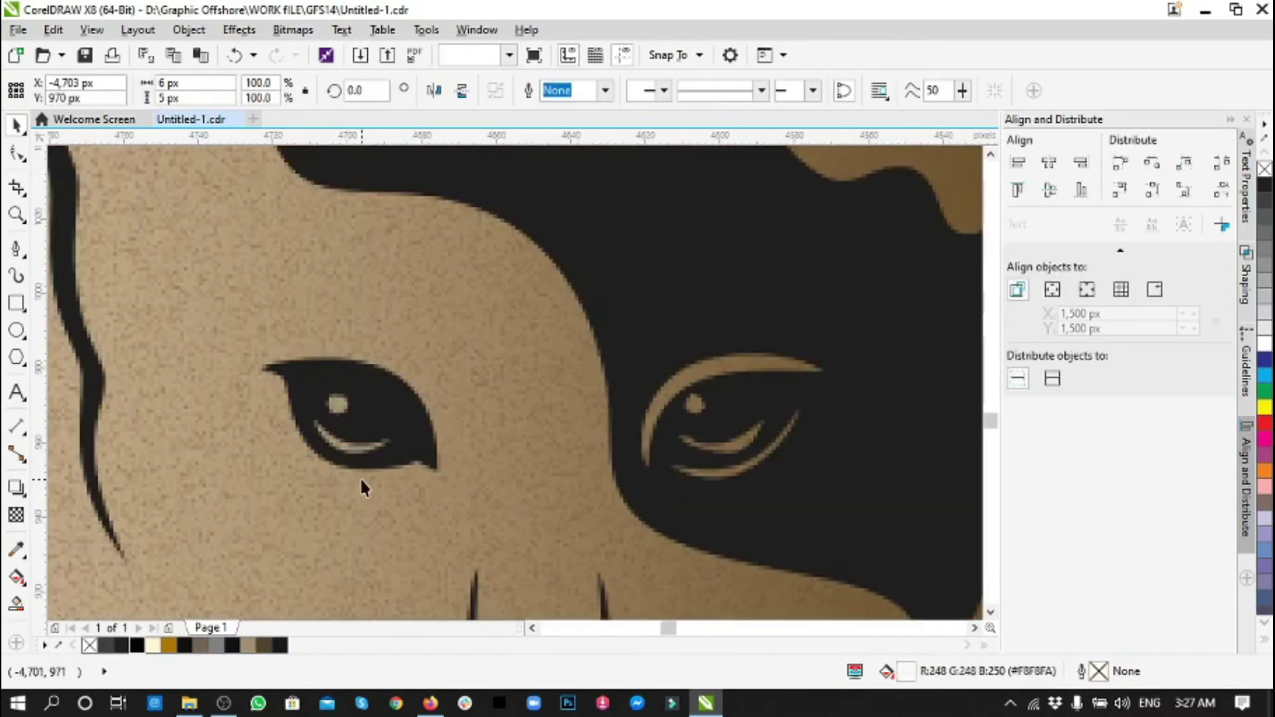
{"action": "scroll", "coordinate": [362, 481], "scroll_direction": "down", "scroll_amount": 4}
{"action": "left_click_drag", "start_coordinate": [174, 345], "coordinate": [641, 562]}
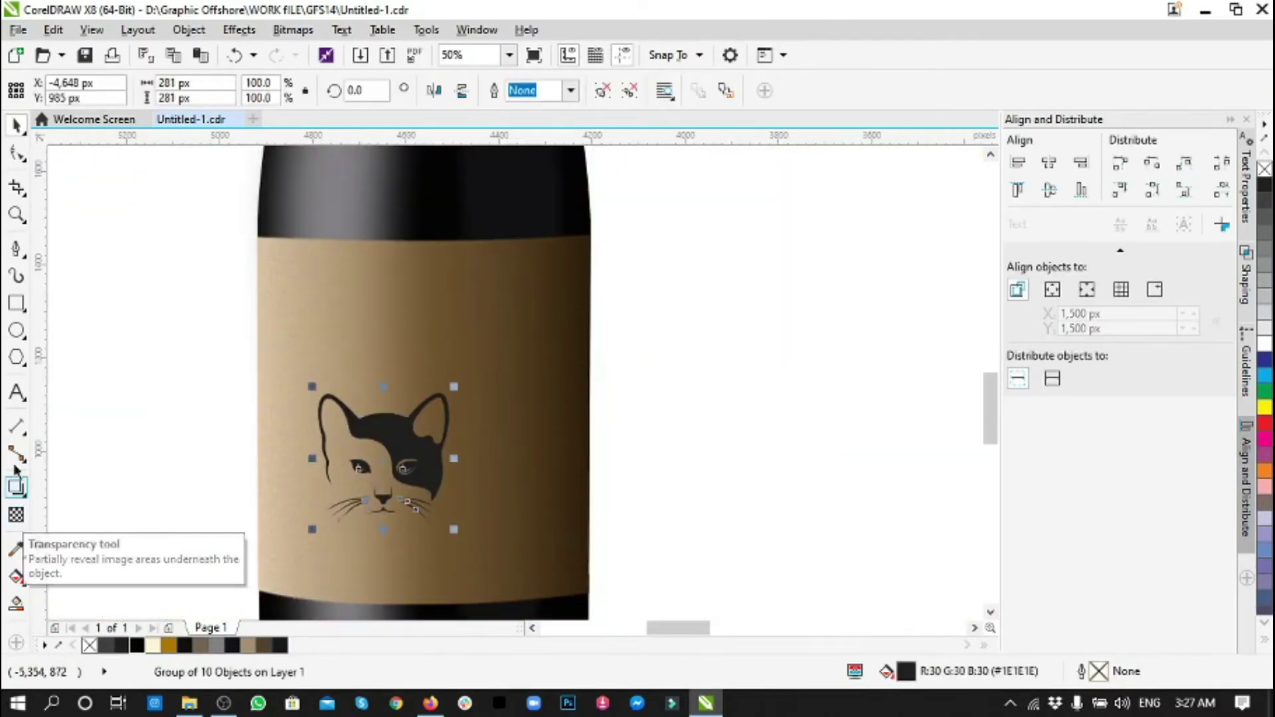
- Centre the traced cat horizontally on the label, then delete the helper rectangle
{"action": "key", "text": "F6"}
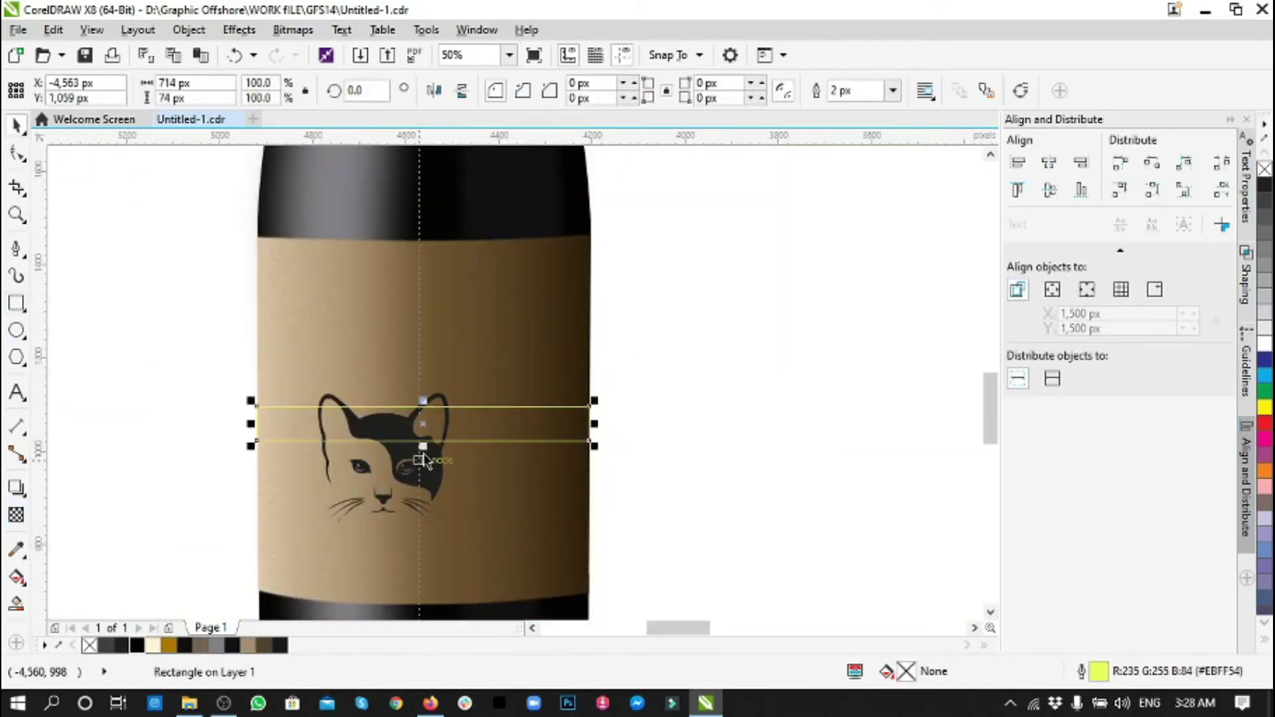
{"action": "left_click", "coordinate": [440, 467]}
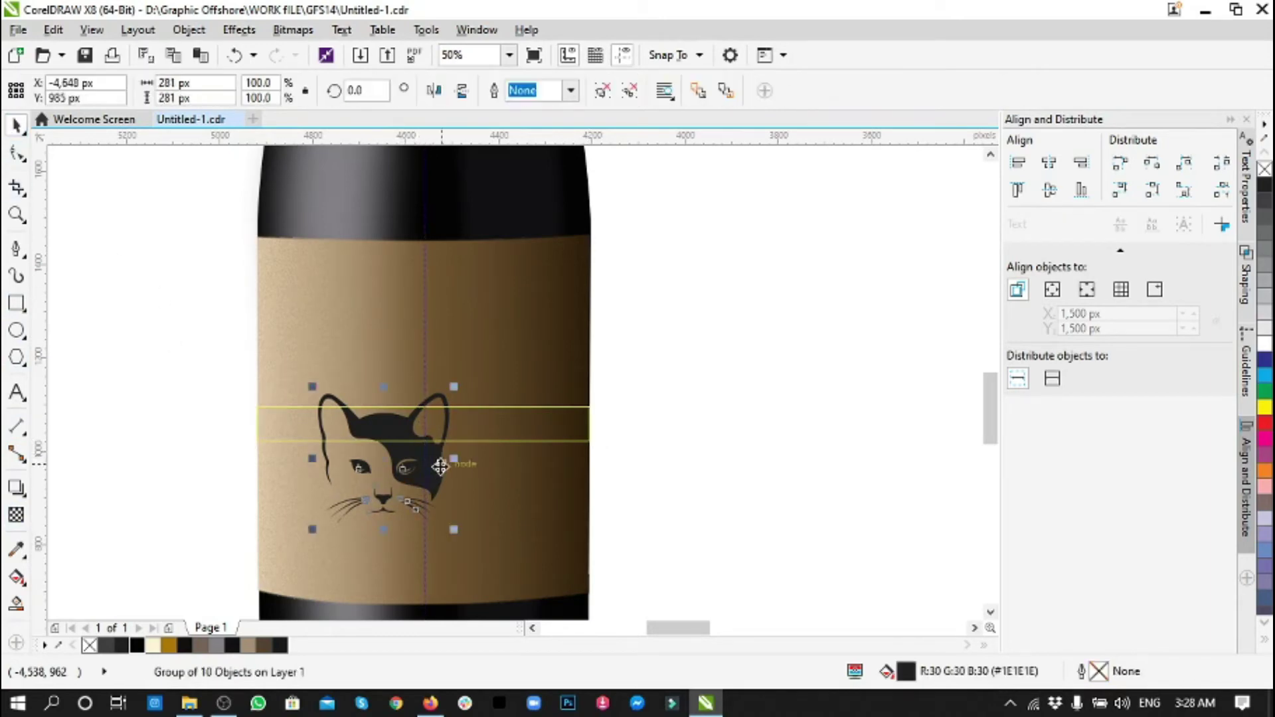
{"action": "left_click", "coordinate": [602, 91]}
{"action": "left_click", "coordinate": [498, 447], "text": "shift"}
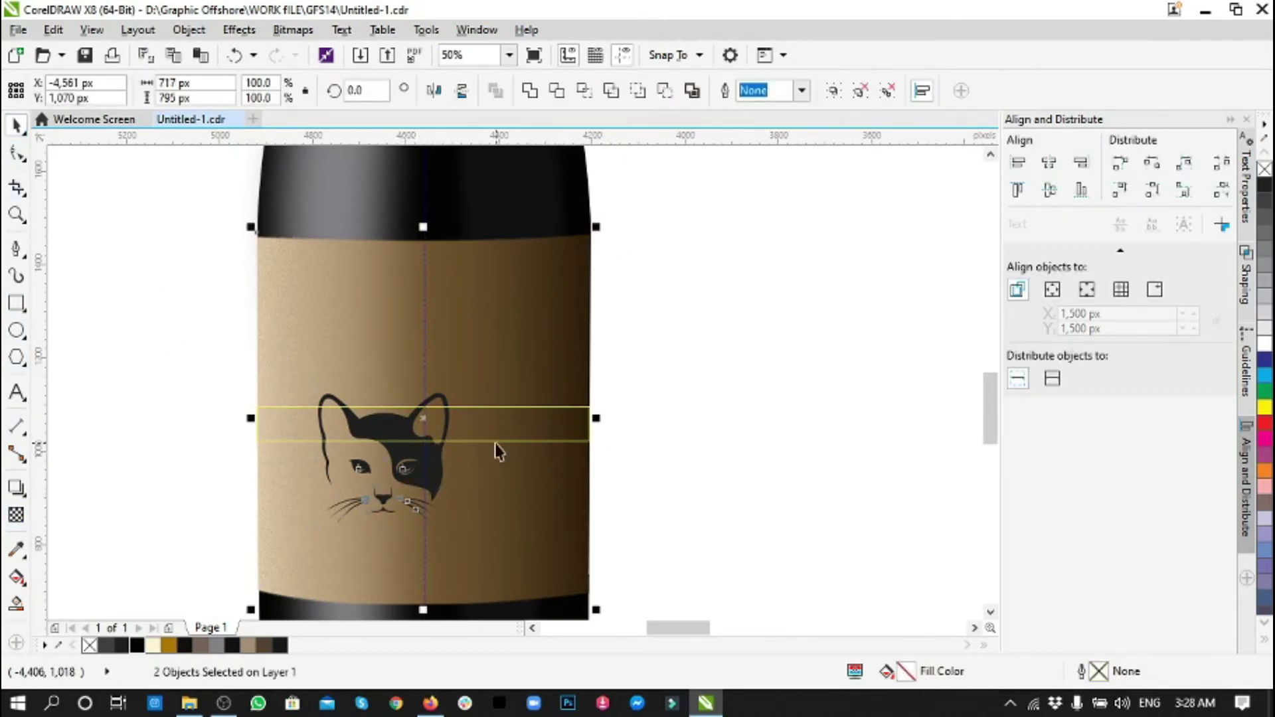
{"action": "key", "text": "c"}
{"action": "left_click", "coordinate": [663, 459]}
{"action": "left_click", "coordinate": [552, 442]}
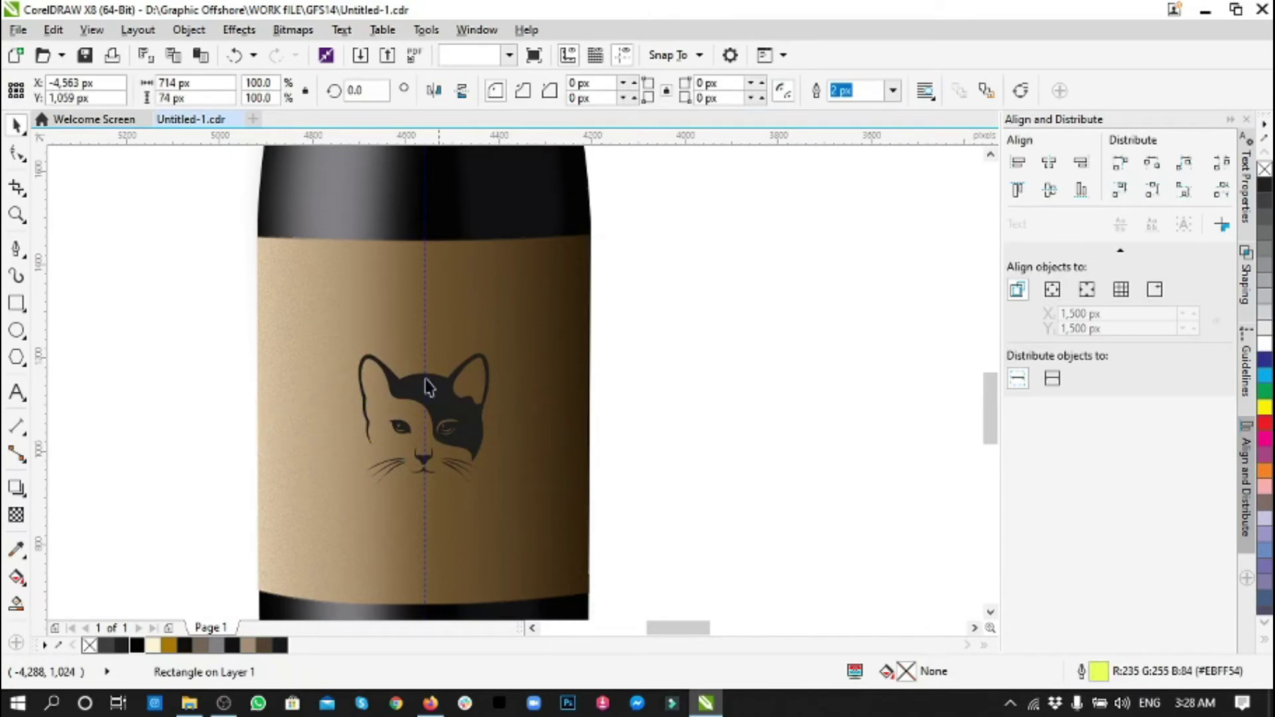
{"action": "key", "text": "Delete"}
- Scale the cat group up to about 318%
{"action": "scroll", "coordinate": [473, 475], "scroll_direction": "right", "scroll_amount": 1}
{"action": "scroll", "coordinate": [387, 387], "scroll_direction": "down", "scroll_amount": 2}
{"action": "scroll", "coordinate": [387, 387], "scroll_direction": "up", "scroll_amount": 2}
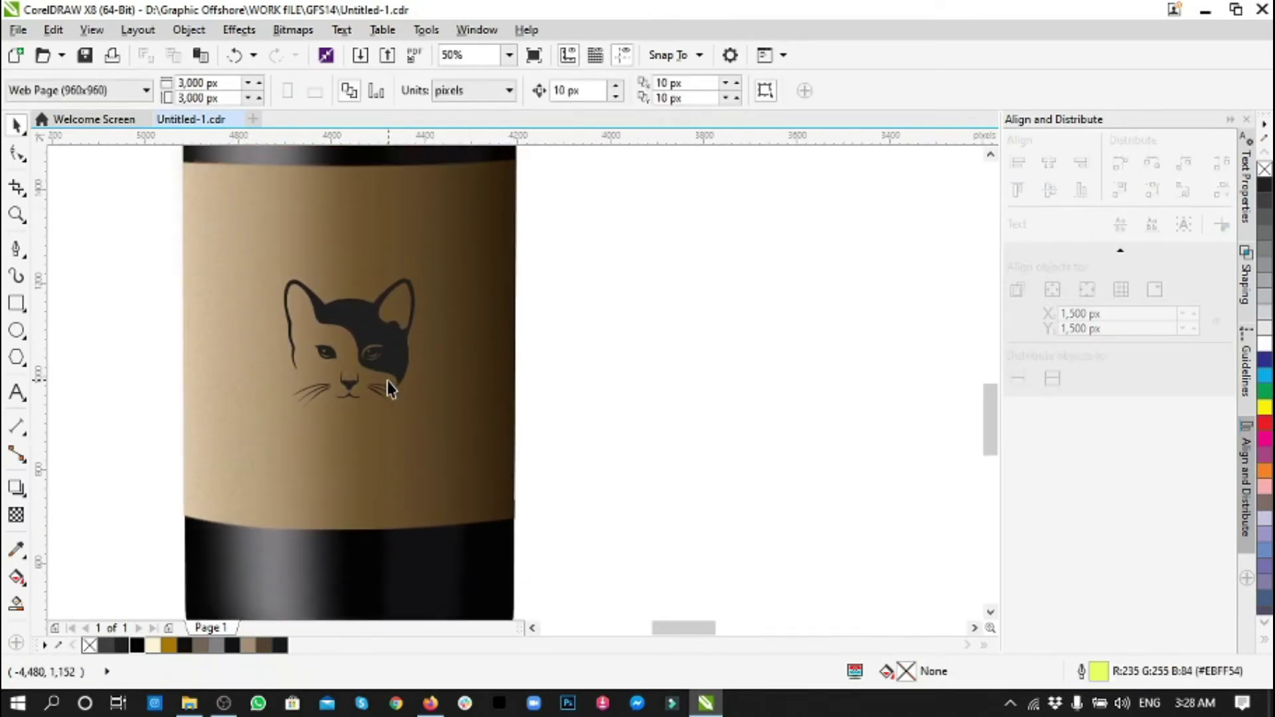
{"action": "scroll", "coordinate": [387, 388], "scroll_direction": "down", "scroll_amount": 4}
{"action": "scroll", "coordinate": [379, 416], "scroll_direction": "up", "scroll_amount": 4}
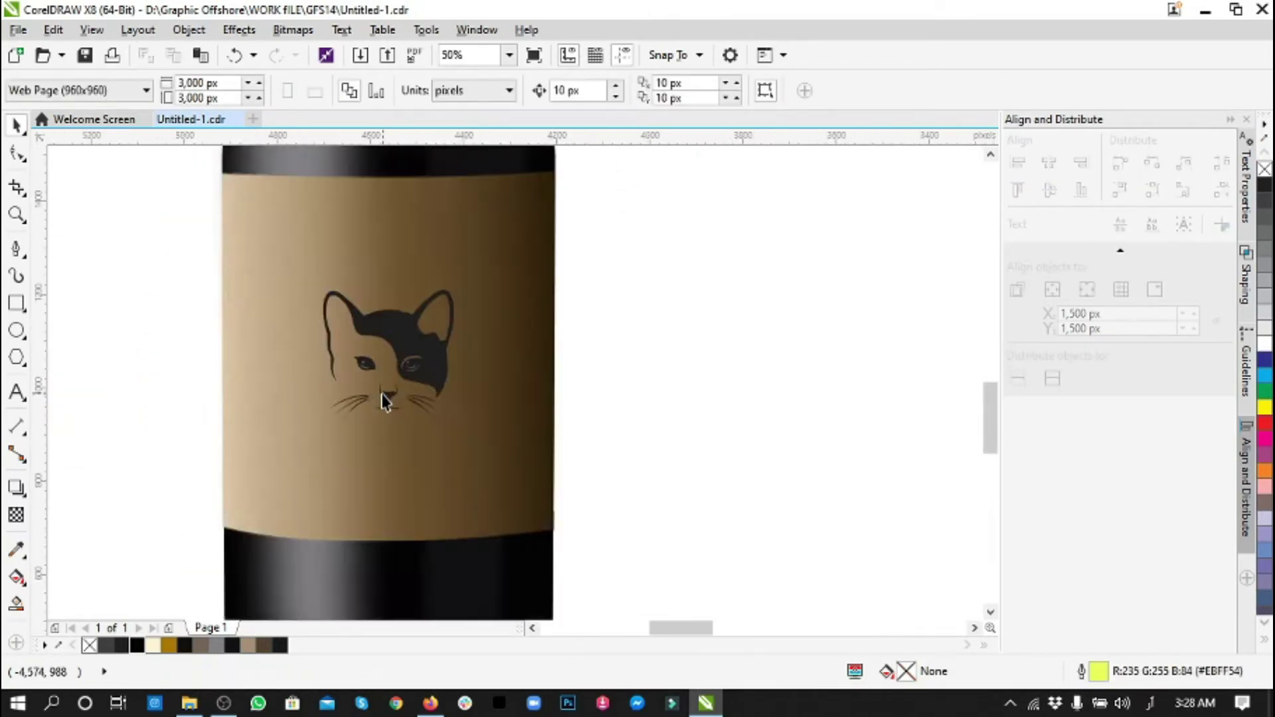
{"action": "scroll", "coordinate": [378, 417], "scroll_direction": "up", "scroll_amount": 2}
{"action": "scroll", "coordinate": [399, 411], "scroll_direction": "down", "scroll_amount": 5}
{"action": "left_click", "coordinate": [425, 411]}
{"action": "scroll", "coordinate": [377, 395], "scroll_direction": "up", "scroll_amount": 2}
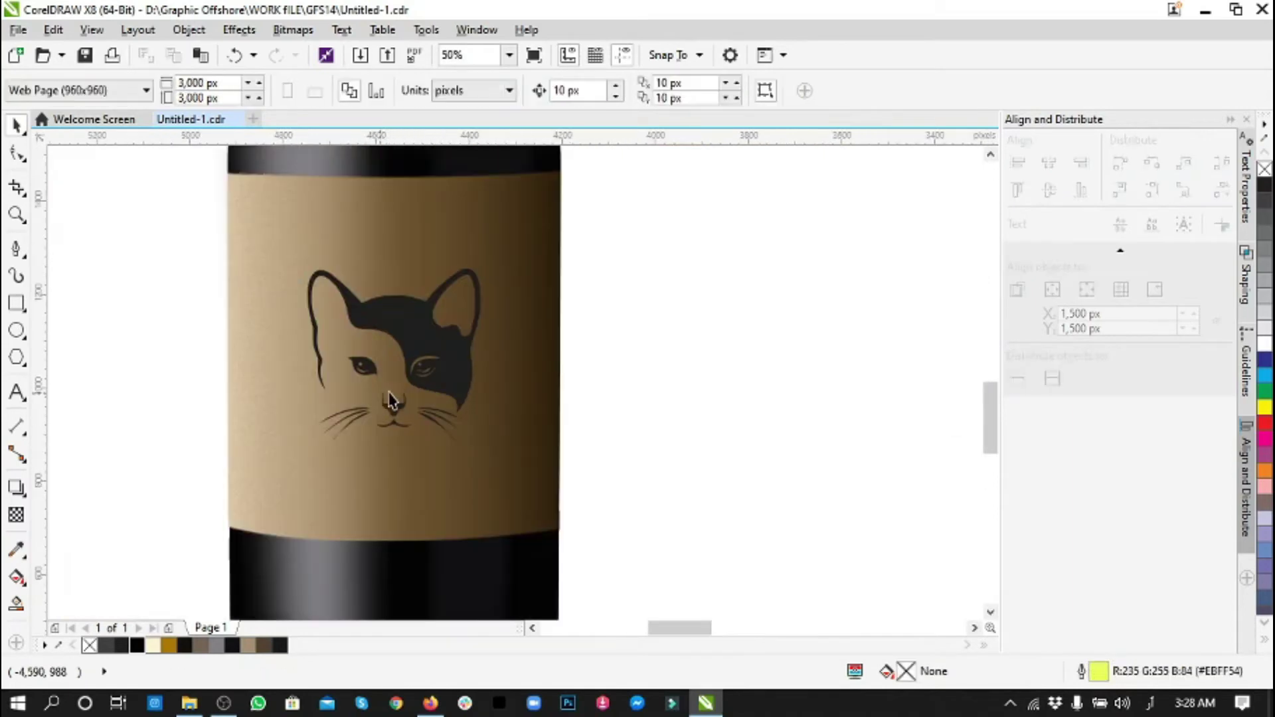
{"action": "mouse_move", "coordinate": [640, 298]}
{"action": "left_mouse_down"}
{"action": "mouse_move", "coordinate": [654, 425]}
{"action": "mouse_move", "coordinate": [790, 513]}
{"action": "mouse_move", "coordinate": [365, 423]}
{"action": "mouse_move", "coordinate": [393, 419]}
{"action": "left_mouse_up"}
- Drop an enlarged cat copy and try placing it inside the label, dismissing the invalid-object error
{"action": "right_click", "coordinate": [307, 192]}
{"action": "left_click", "coordinate": [279, 246]}
{"action": "left_click", "coordinate": [637, 408]}
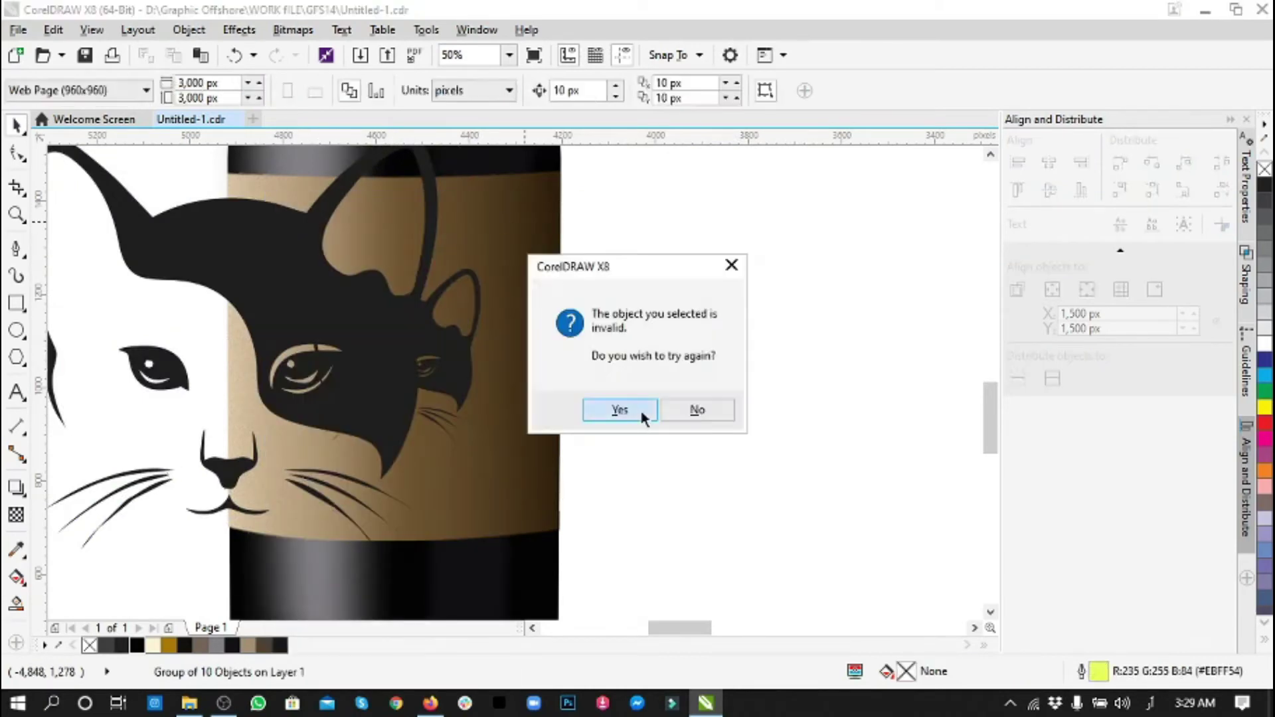
{"action": "left_click", "coordinate": [518, 345]}
- Move the enlarged cat over the label and retry Place Inside Frame, dismissing the warning
{"action": "left_click", "coordinate": [558, 336]}
{"action": "left_click", "coordinate": [279, 257]}
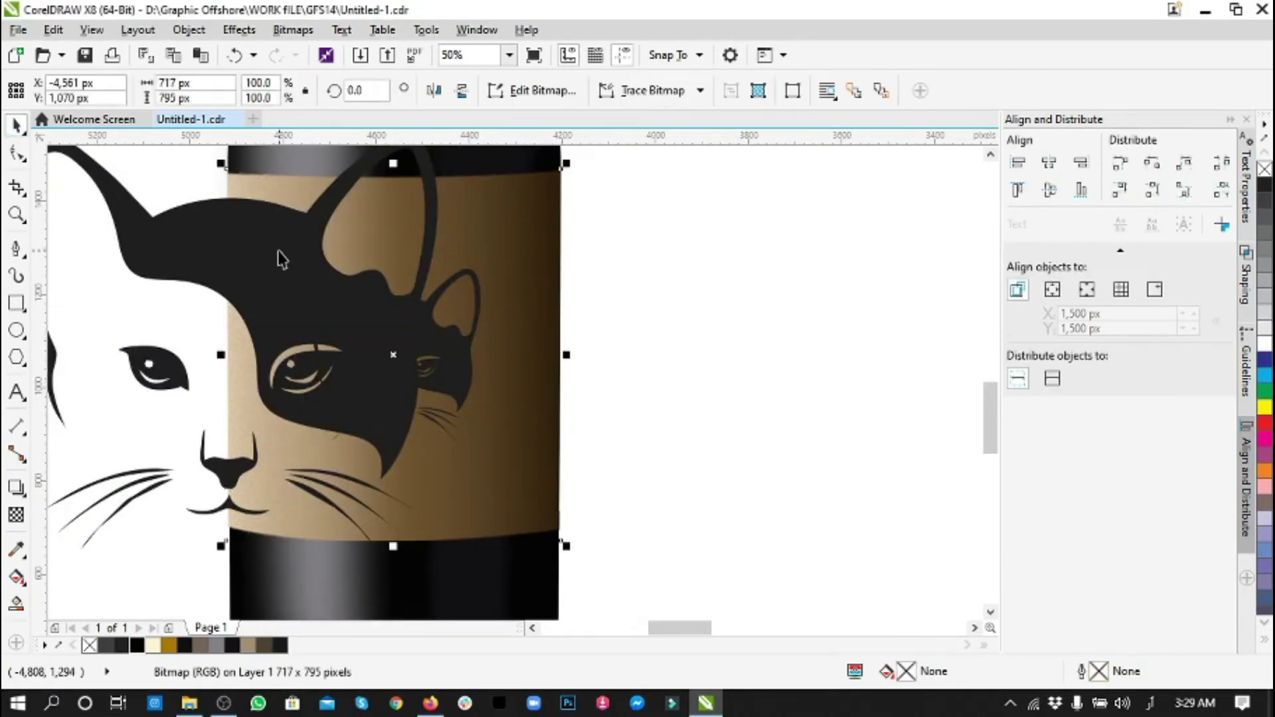
{"action": "left_click", "coordinate": [532, 199]}
{"action": "key", "text": "Return"}
{"action": "mouse_move", "coordinate": [533, 199]}
{"action": "left_mouse_down"}
{"action": "mouse_move", "coordinate": [915, 292]}
{"action": "mouse_move", "coordinate": [1101, 292]}
{"action": "left_mouse_up"}
{"action": "right_click", "coordinate": [774, 176]}
{"action": "left_click", "coordinate": [839, 197]}
{"action": "left_click", "coordinate": [667, 397]}
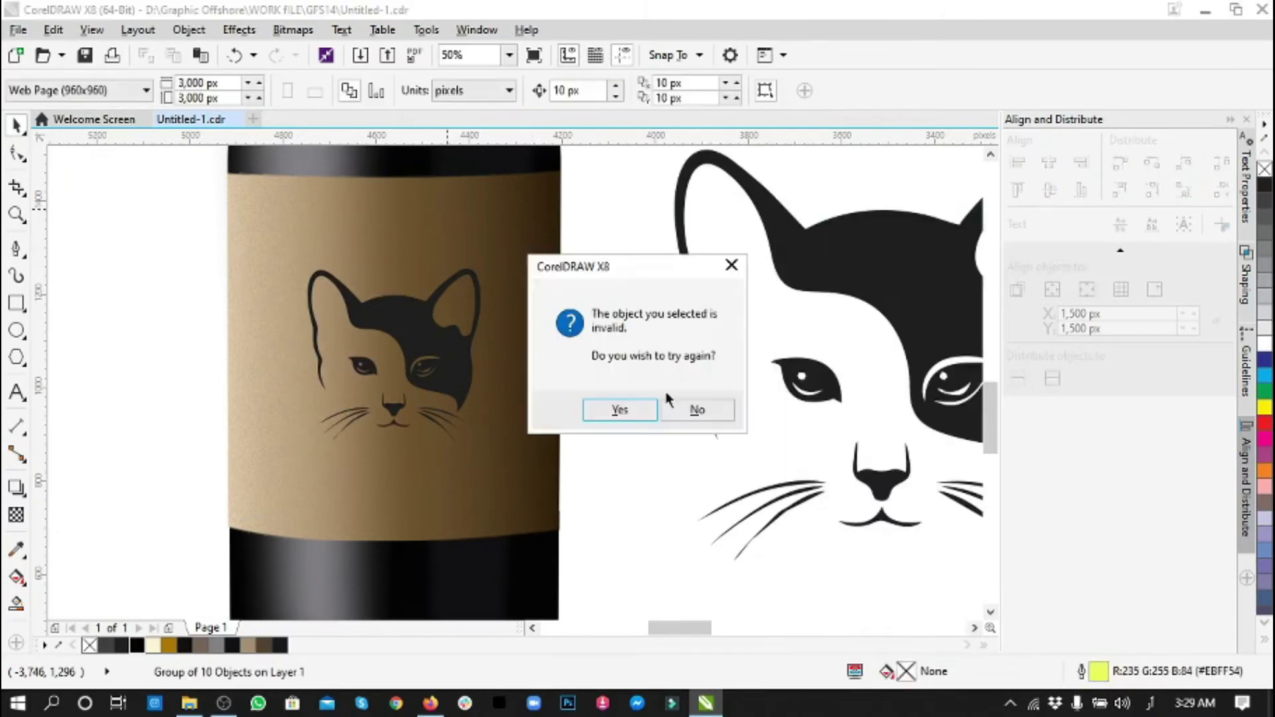
{"action": "left_click", "coordinate": [598, 410]}
- Select the other bottles' labels and move one label off its bottle to the left
{"action": "scroll", "coordinate": [585, 412], "scroll_direction": "down", "scroll_amount": 5}
{"action": "left_click", "coordinate": [369, 422]}
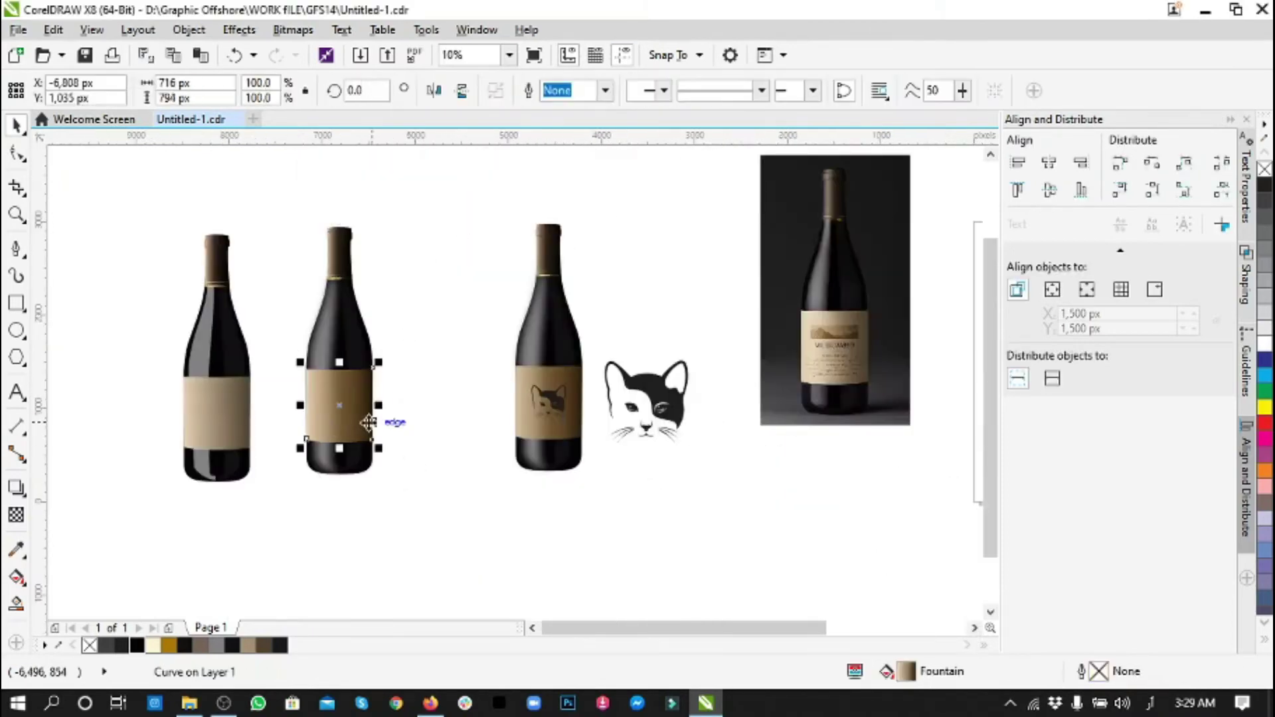
{"action": "left_click", "coordinate": [577, 435]}
{"action": "scroll", "coordinate": [564, 421], "scroll_direction": "up", "scroll_amount": 4}
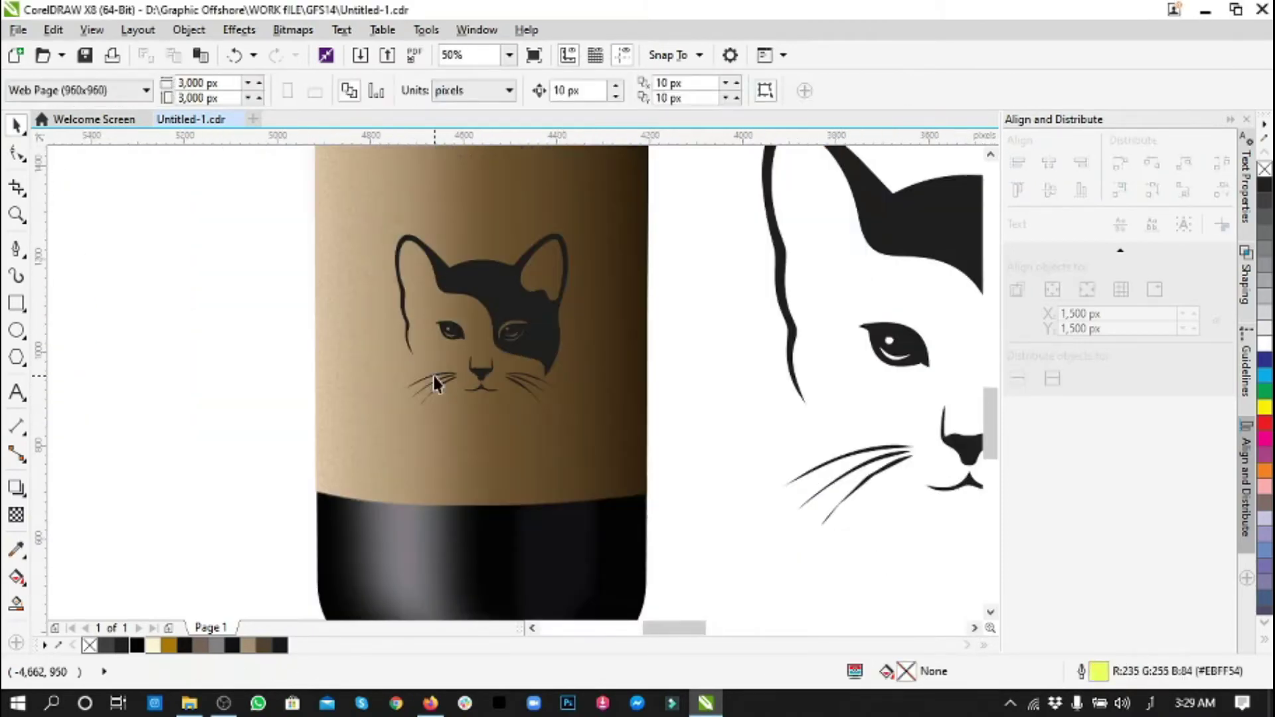
{"action": "scroll", "coordinate": [524, 415], "scroll_direction": "down", "scroll_amount": 2}
{"action": "left_click_drag", "start_coordinate": [524, 415], "coordinate": [299, 410]}
{"action": "scroll", "coordinate": [478, 372], "scroll_direction": "up", "scroll_amount": 2}
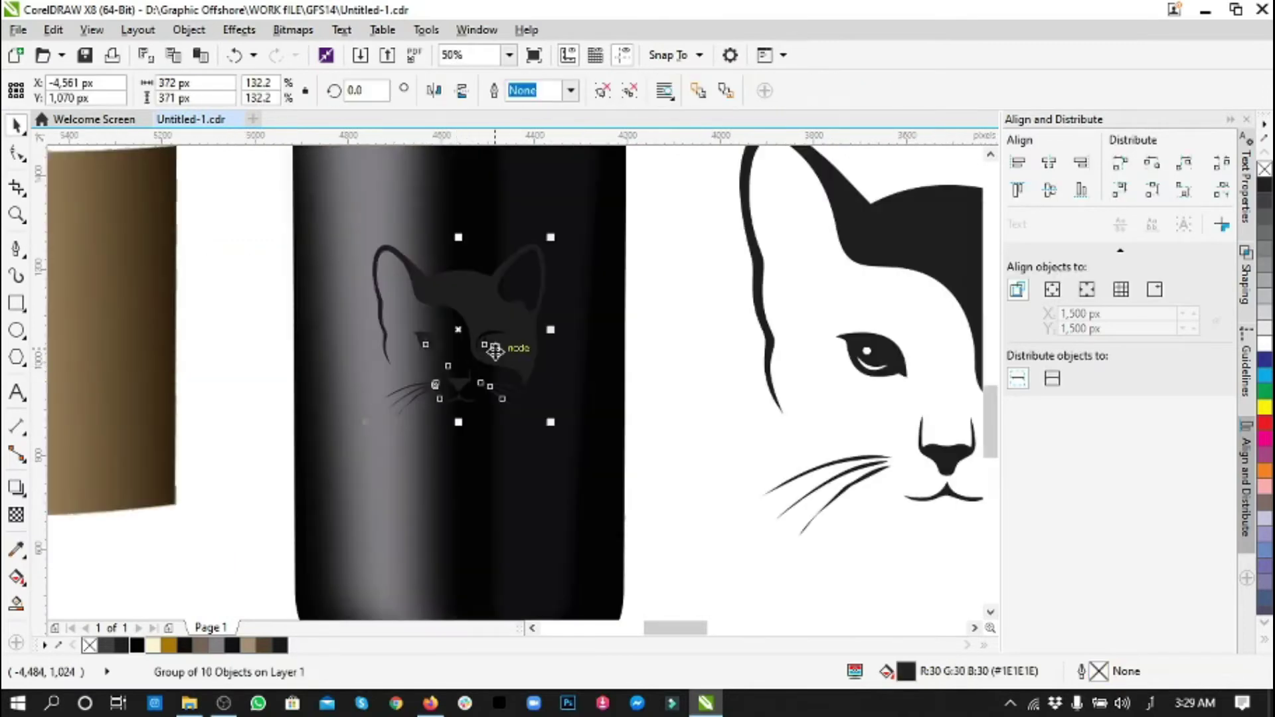
{"action": "scroll", "coordinate": [555, 384], "scroll_direction": "down", "scroll_amount": 2}
{"action": "scroll", "coordinate": [554, 384], "scroll_direction": "up", "scroll_amount": 3}
- Move the label and cat left and trial a dark brown label fill, then undo it
{"action": "left_click_drag", "start_coordinate": [271, 299], "coordinate": [632, 547]}
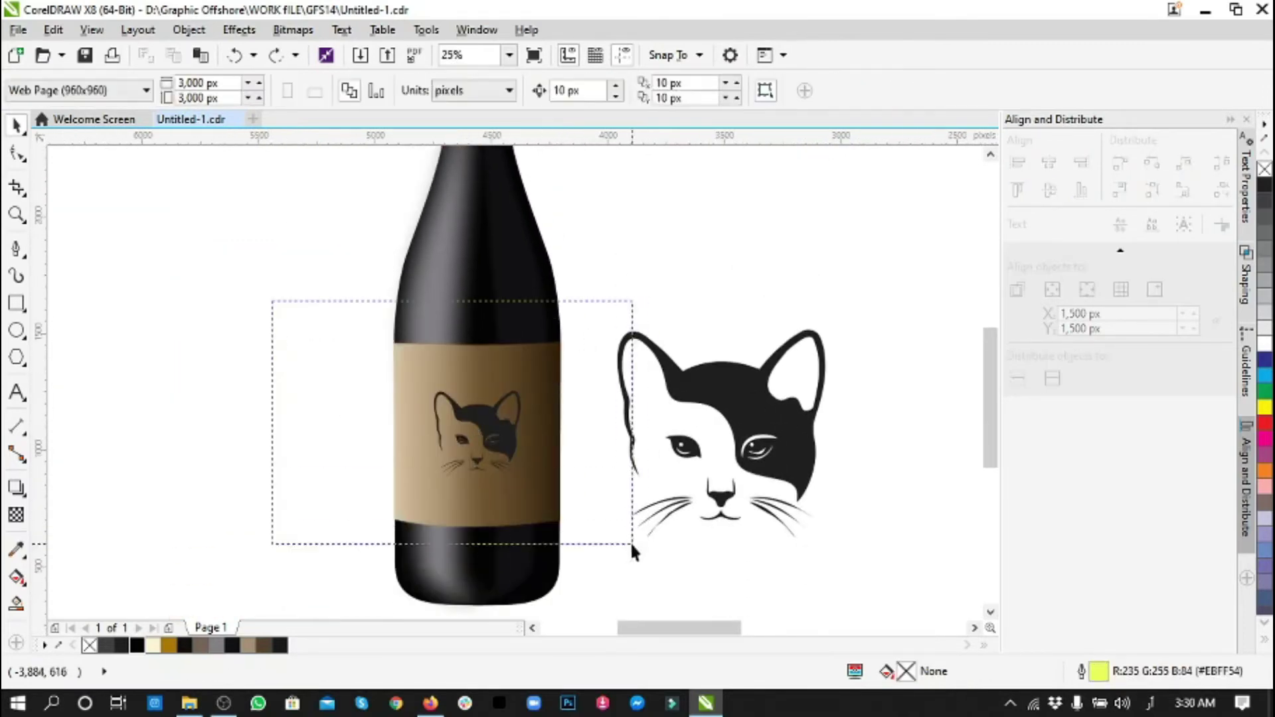
{"action": "mouse_move", "coordinate": [477, 434]}
{"action": "left_mouse_down"}
{"action": "mouse_move", "coordinate": [166, 412]}
{"action": "mouse_move", "coordinate": [255, 293]}
{"action": "left_mouse_up"}
{"action": "left_click_drag", "start_coordinate": [197, 398], "coordinate": [313, 524]}
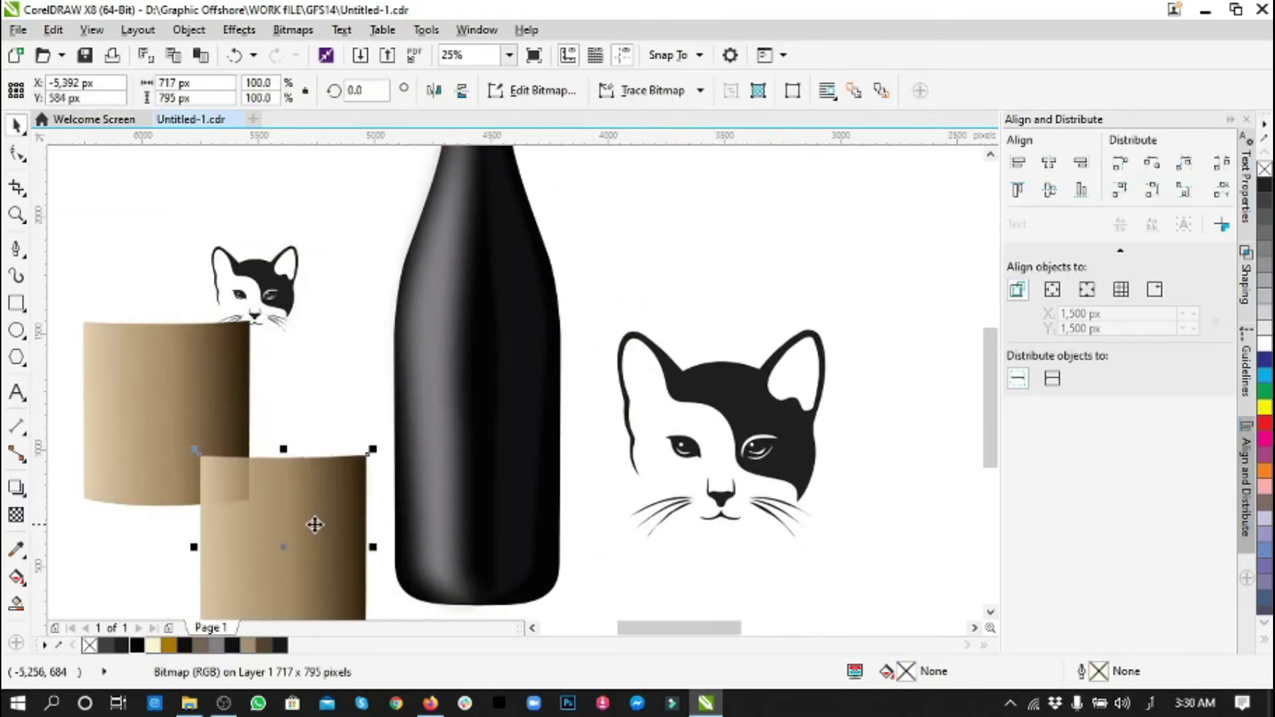
{"action": "left_click", "coordinate": [1264, 172]}
{"action": "left_click", "coordinate": [18, 560]}
{"action": "left_click", "coordinate": [360, 516]}
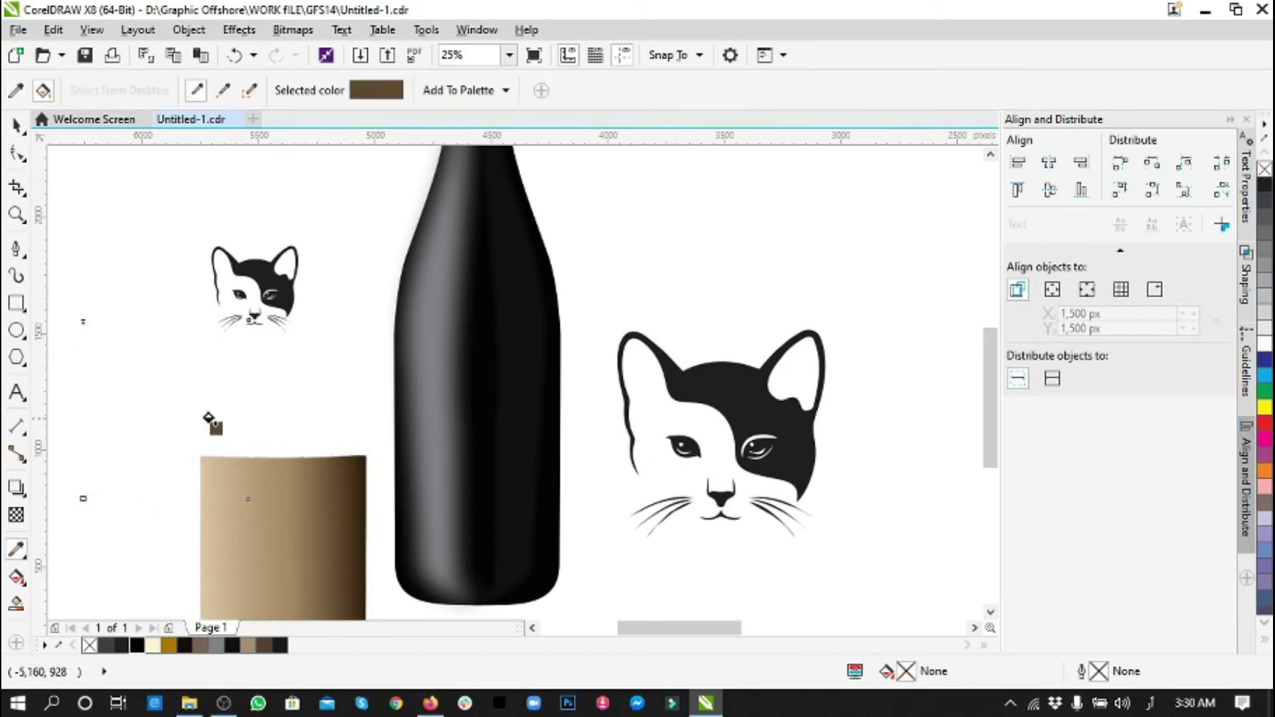
{"action": "left_click", "coordinate": [108, 502]}
{"action": "key", "text": "ctrl+z"}
{"action": "left_click", "coordinate": [316, 521], "text": "shift"}
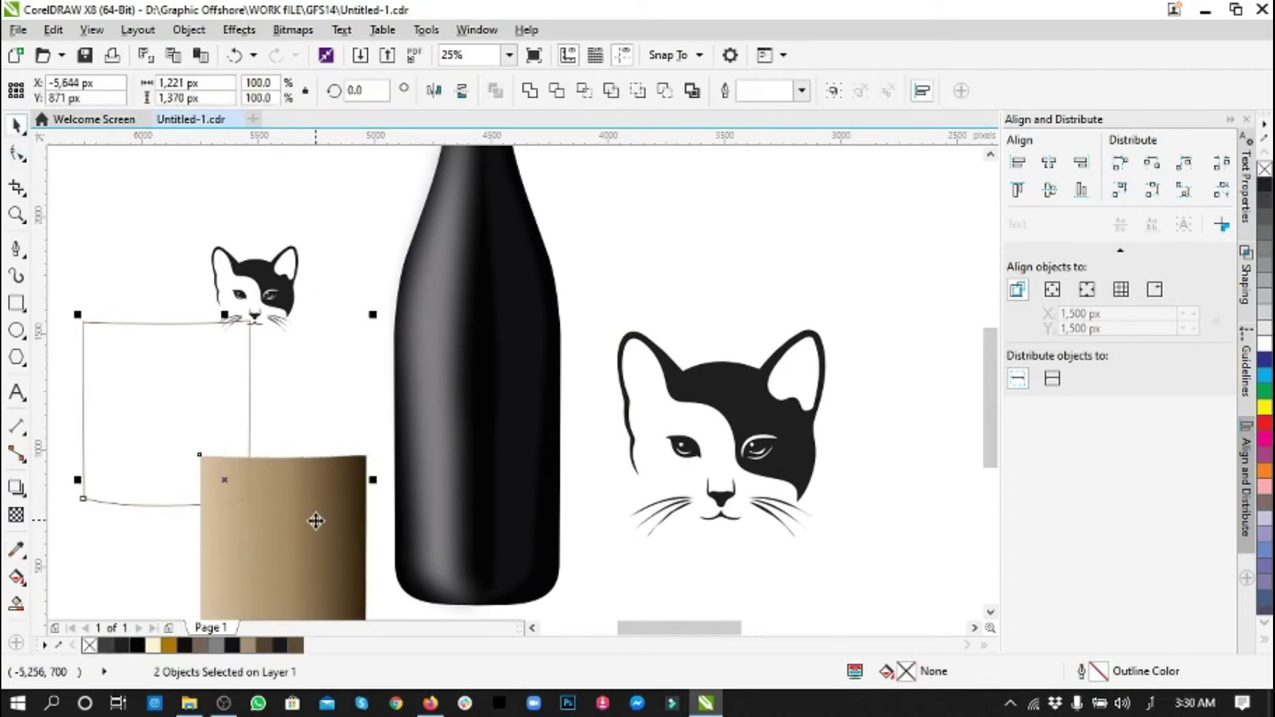
- PowerClip the large cat face inside the brown label and reposition it within
{"action": "left_click", "coordinate": [768, 422]}
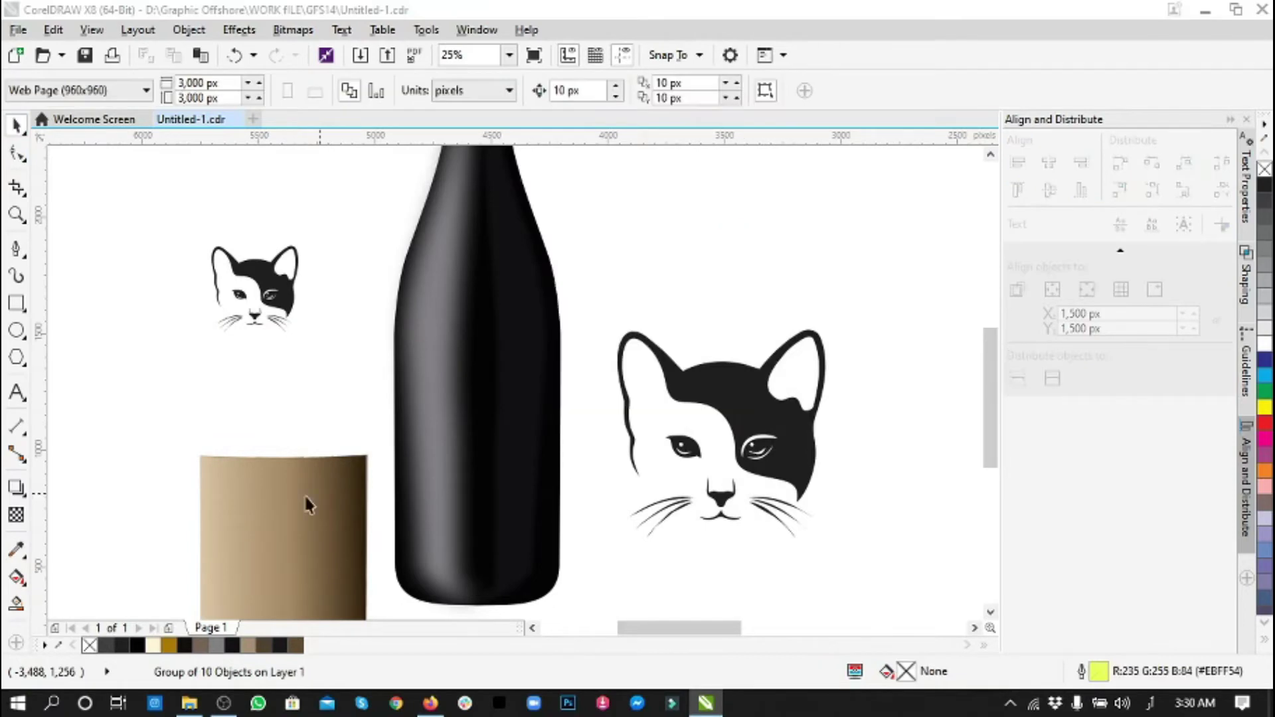
{"action": "right_click", "coordinate": [746, 189]}
{"action": "left_click", "coordinate": [790, 199]}
{"action": "left_click", "coordinate": [329, 457]}
{"action": "scroll", "coordinate": [329, 457], "scroll_direction": "down", "scroll_amount": 2}
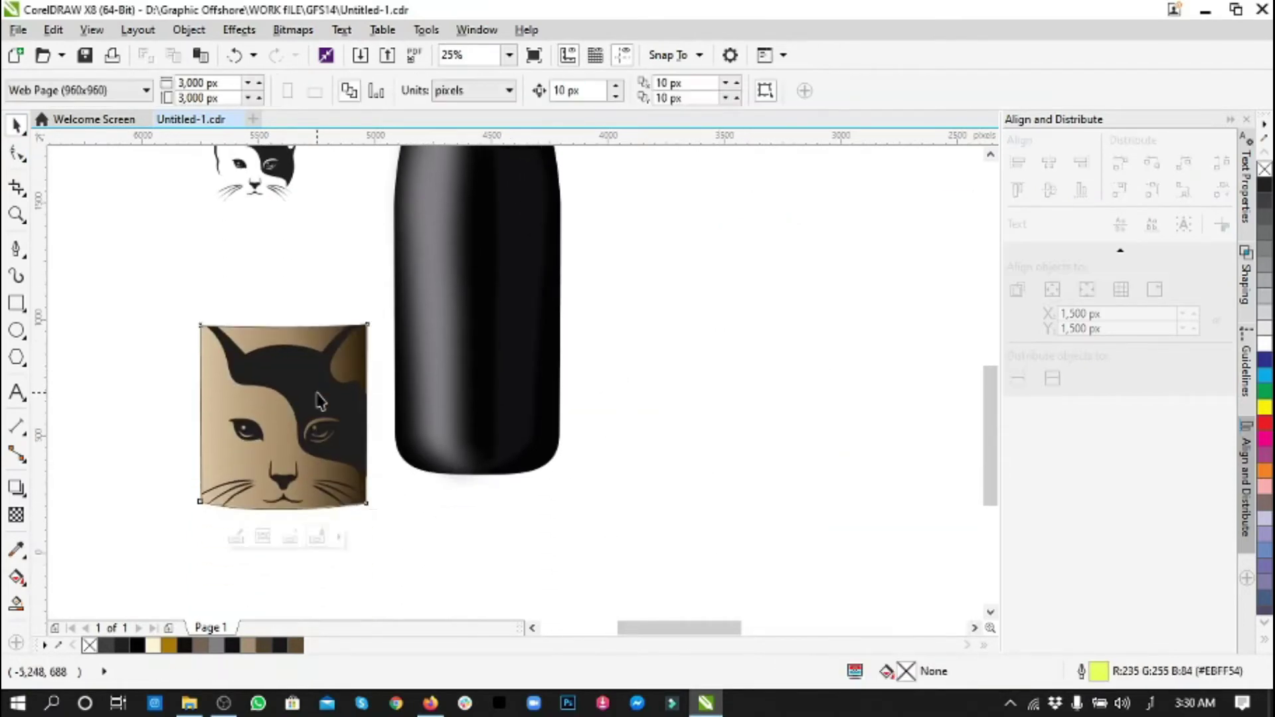
{"action": "left_click", "coordinate": [261, 452], "text": "ctrl"}
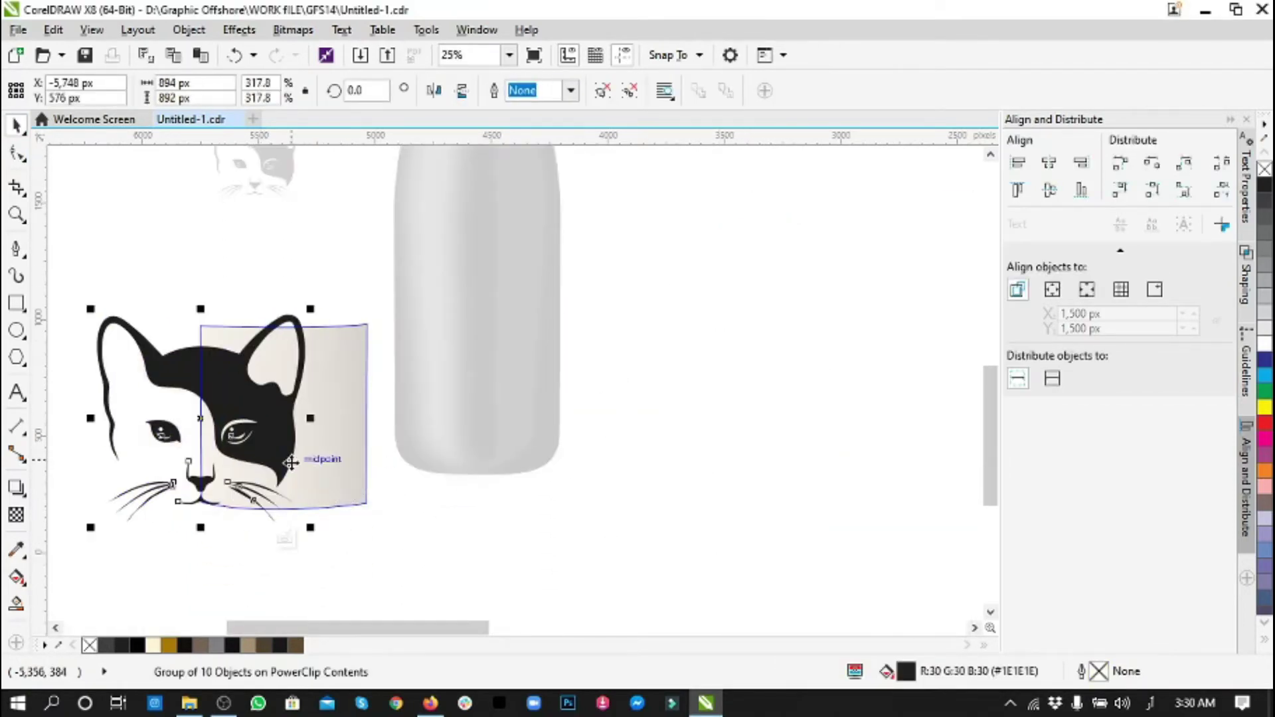
{"action": "left_click_drag", "start_coordinate": [162, 549], "coordinate": [205, 549]}
{"action": "left_click", "coordinate": [285, 538]}
- Move the small cat face onto the label and make the clipped large cat nearly transparent
{"action": "left_click", "coordinate": [256, 172]}
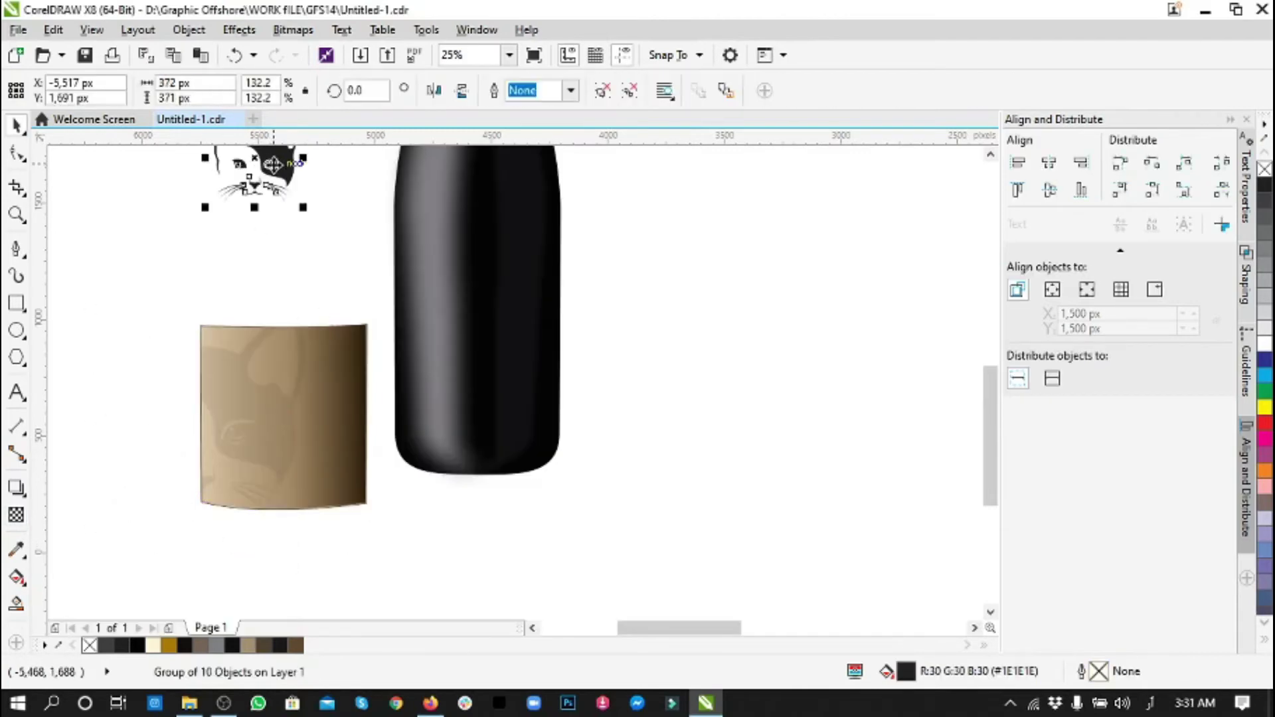
{"action": "left_click_drag", "start_coordinate": [256, 172], "coordinate": [319, 438]}
{"action": "left_click", "coordinate": [336, 484], "text": "shift"}
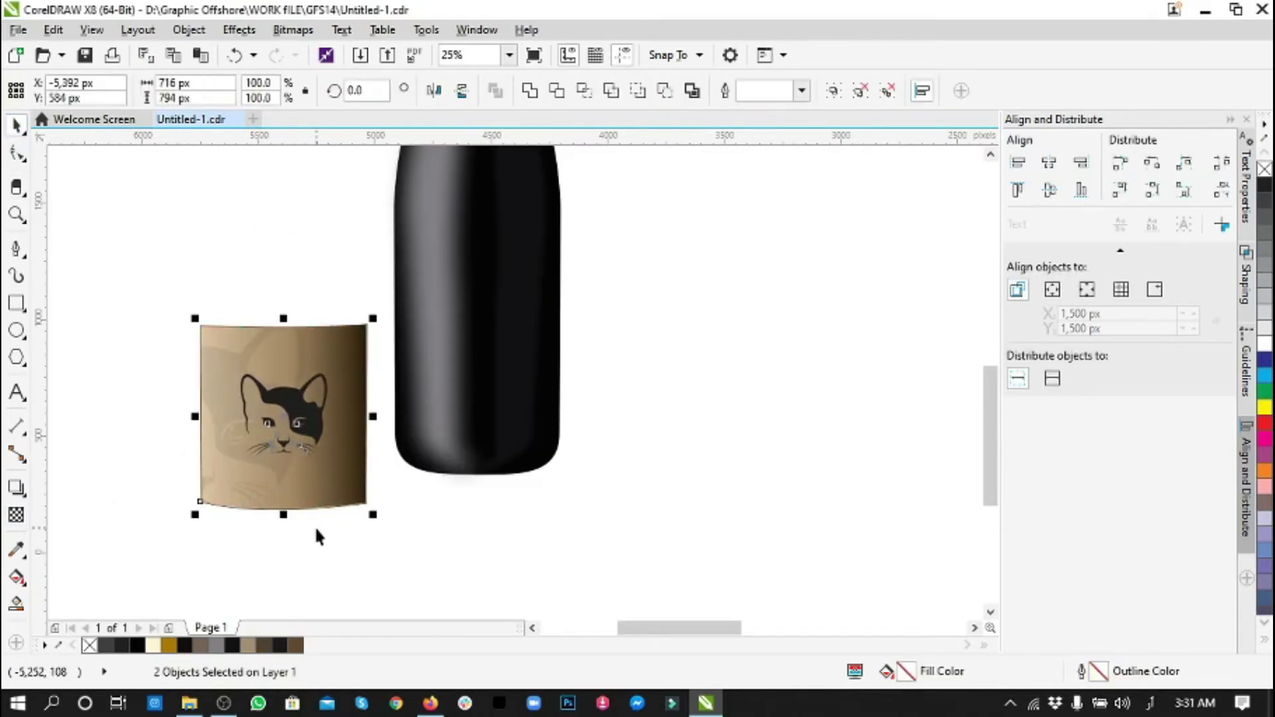
{"action": "left_click", "coordinate": [238, 535]}
{"action": "left_click", "coordinate": [206, 445]}
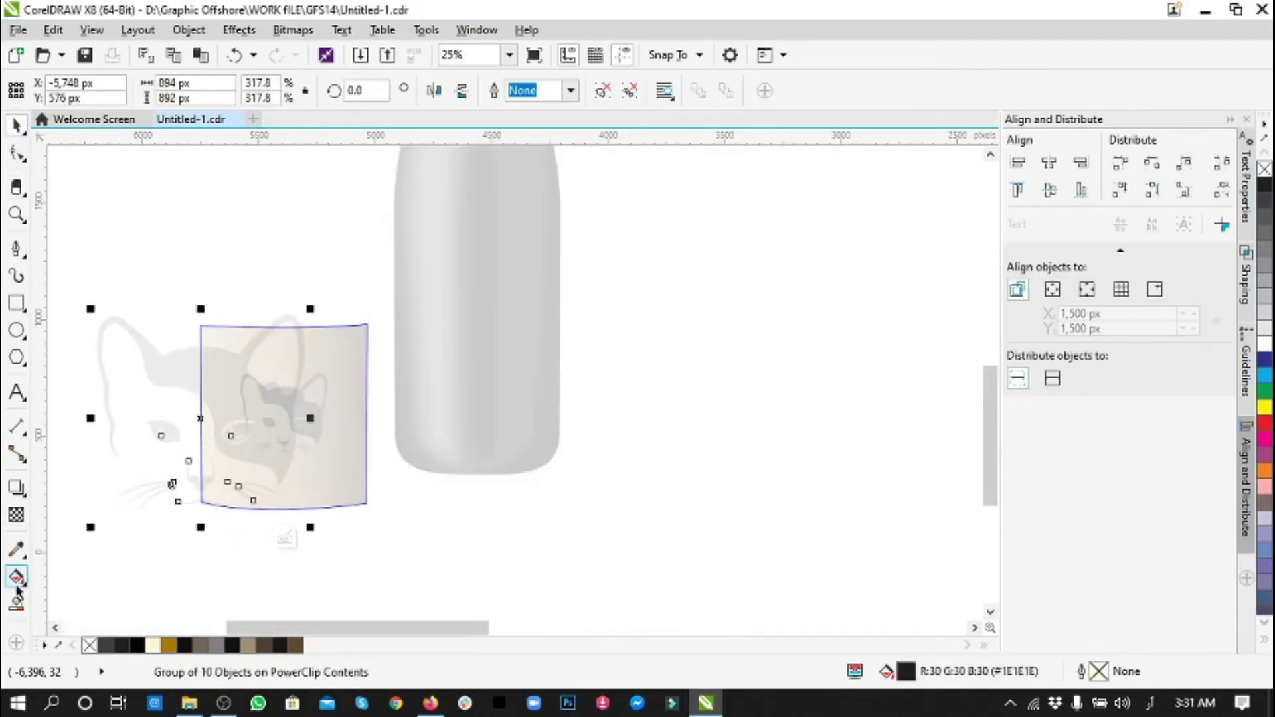
{"action": "left_click", "coordinate": [20, 516]}
{"action": "type", "text": "9"}
{"action": "key", "text": "Return"}
{"action": "left_click", "coordinate": [285, 538]}
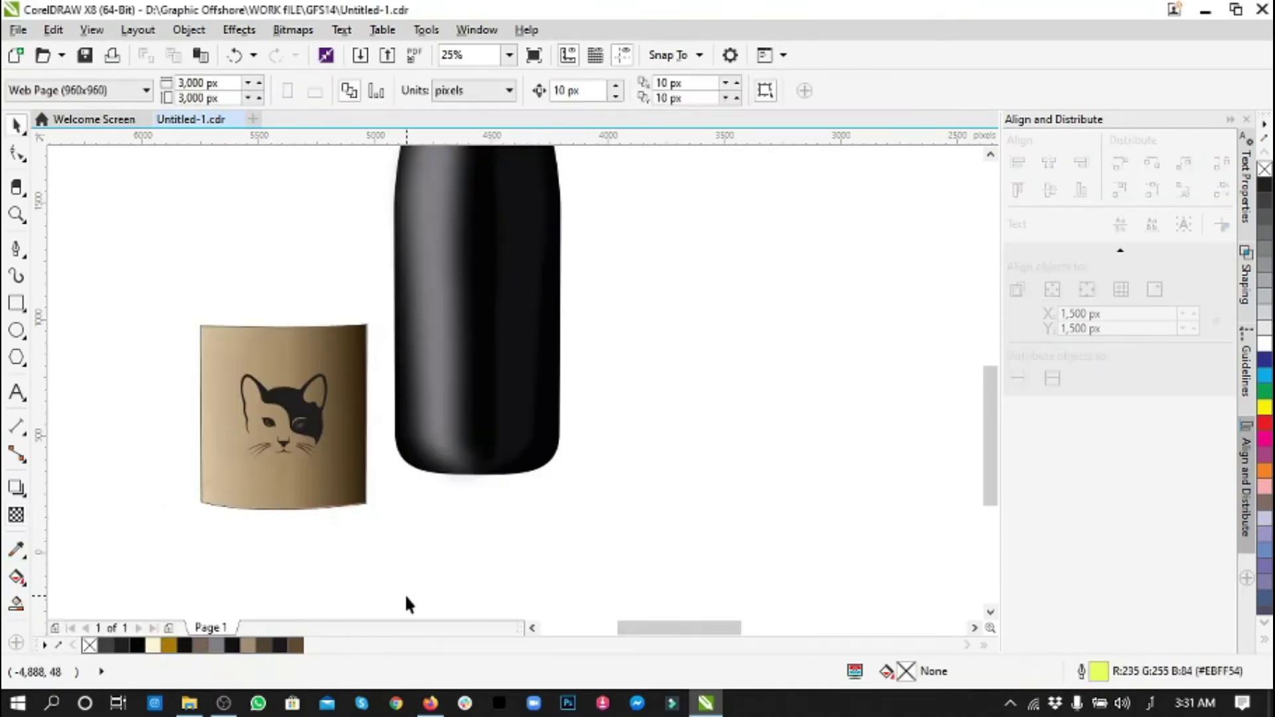
- Recheck the faint clipped cat, then select the label together with the small cat
{"action": "scroll", "coordinate": [209, 437], "scroll_direction": "up", "scroll_amount": 2}
{"action": "scroll", "coordinate": [209, 437], "scroll_direction": "down", "scroll_amount": 1}
{"action": "left_click", "coordinate": [222, 495]}
{"action": "left_click", "coordinate": [216, 569]}
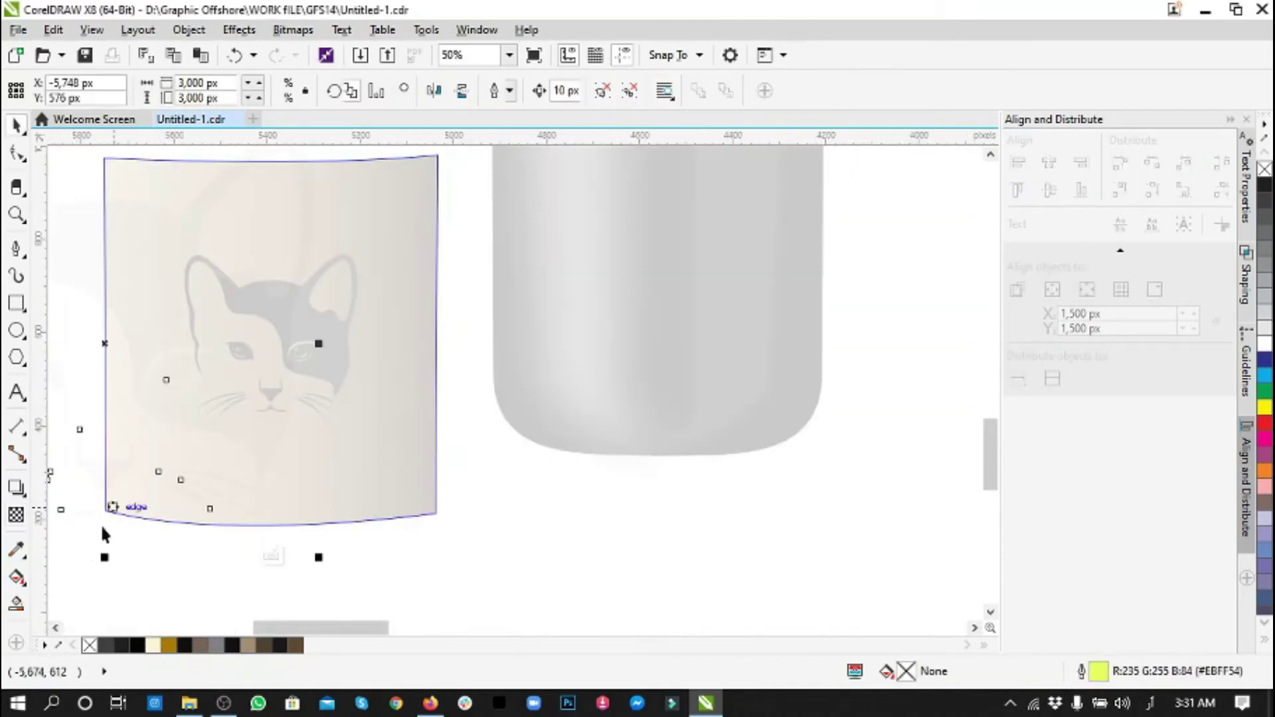
{"action": "left_click", "coordinate": [271, 557]}
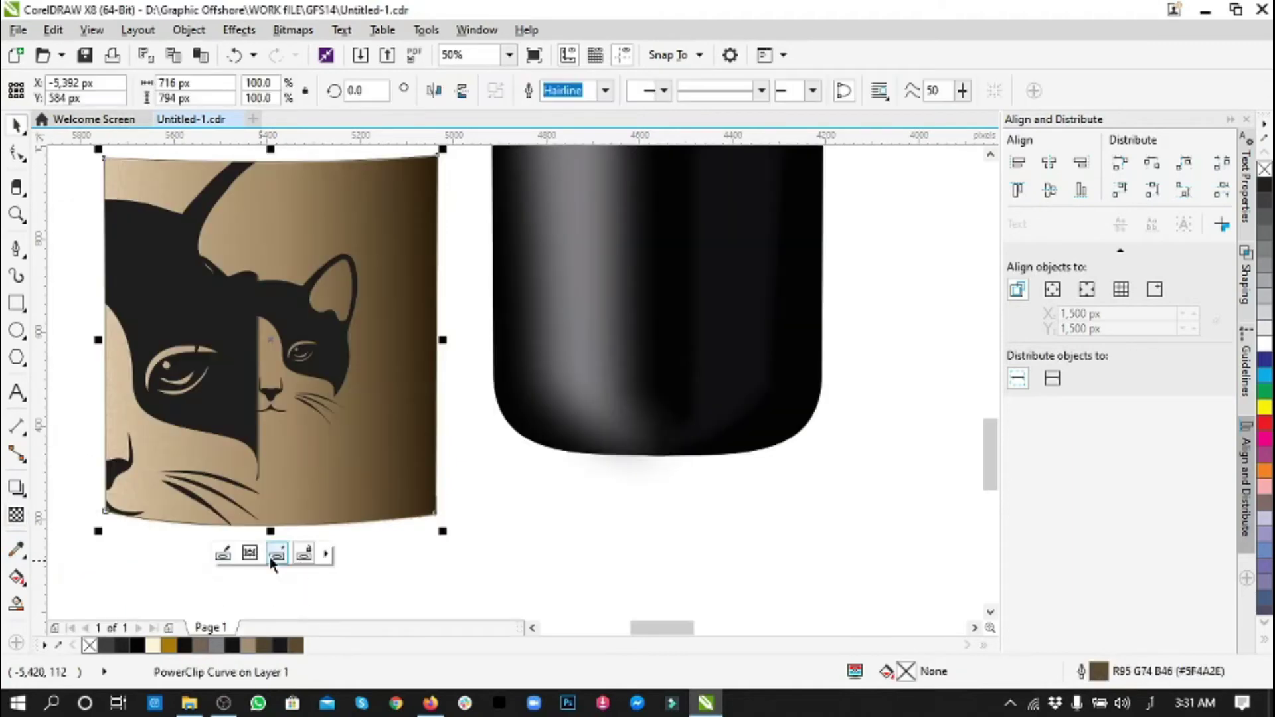
{"action": "left_click", "coordinate": [350, 567]}
{"action": "scroll", "coordinate": [307, 522], "scroll_direction": "down", "scroll_amount": 1}
{"action": "left_click", "coordinate": [307, 515]}
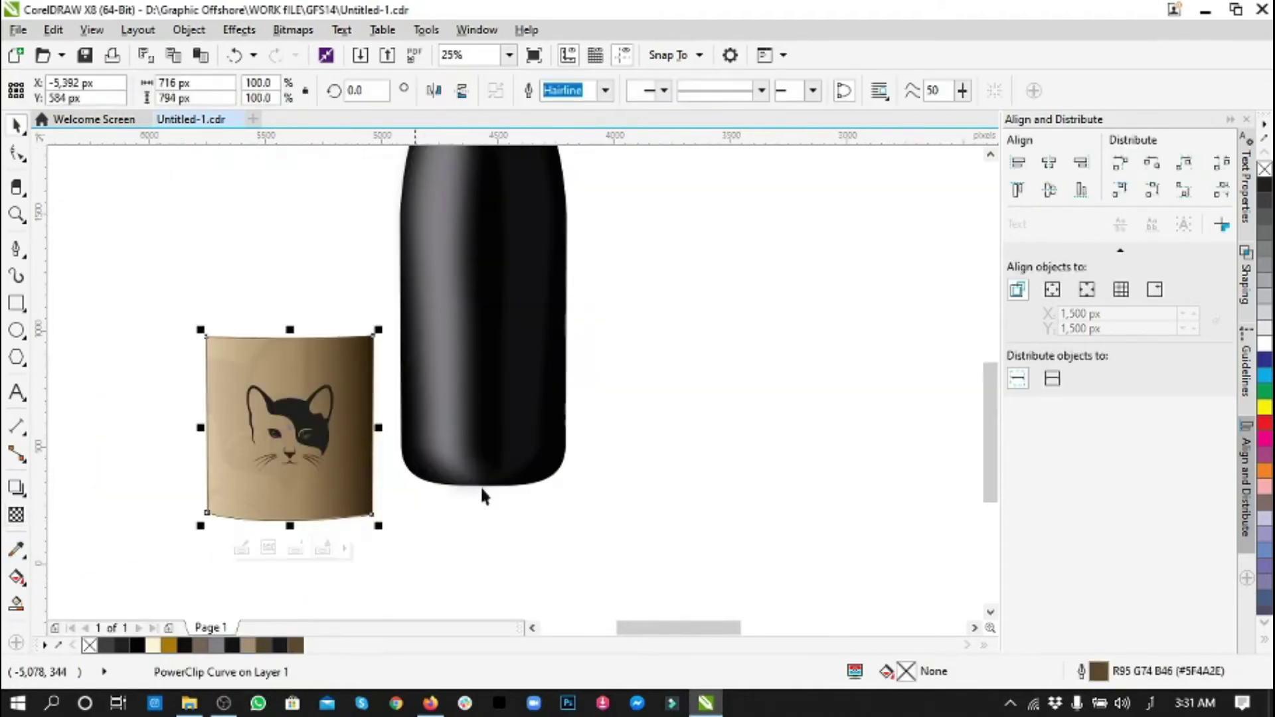
{"action": "left_click_drag", "start_coordinate": [157, 293], "coordinate": [460, 567]}
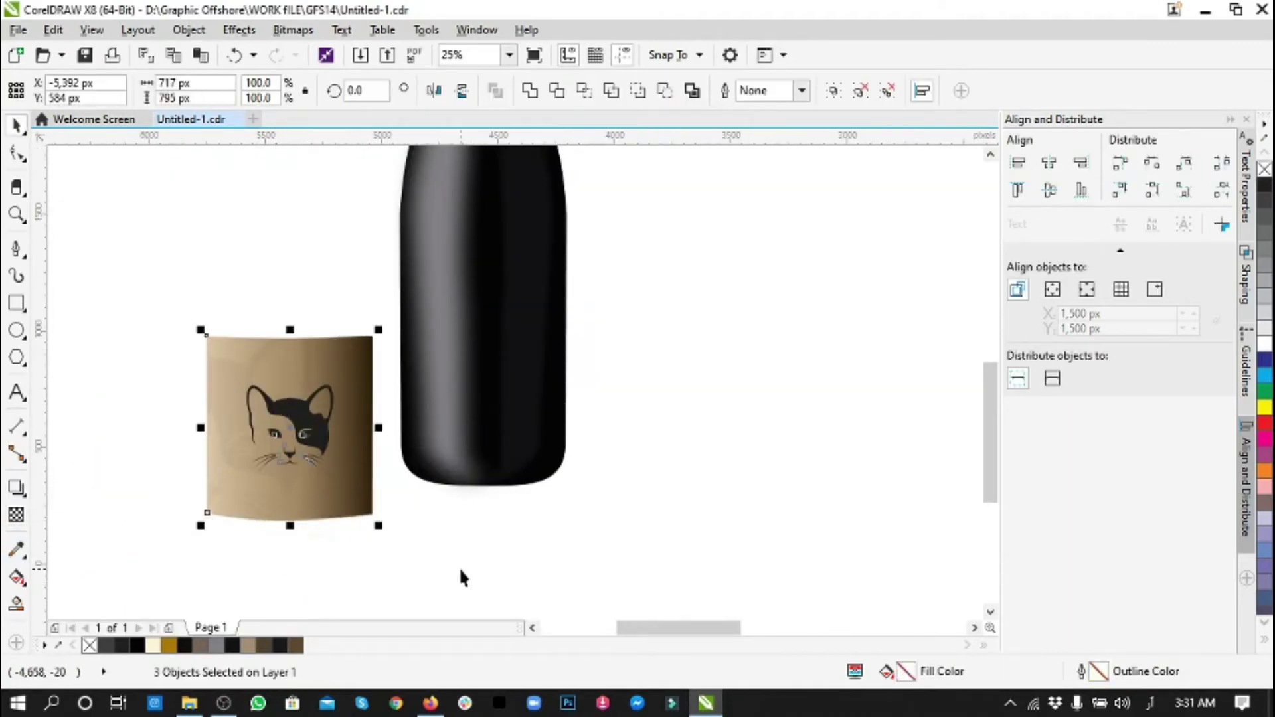
- Group the label with the cat, move it onto the bottle, and centre it horizontally
{"action": "key", "text": "ctrl+g"}
{"action": "left_click_drag", "start_coordinate": [333, 463], "coordinate": [540, 365]}
{"action": "left_click", "coordinate": [515, 470], "text": "shift"}
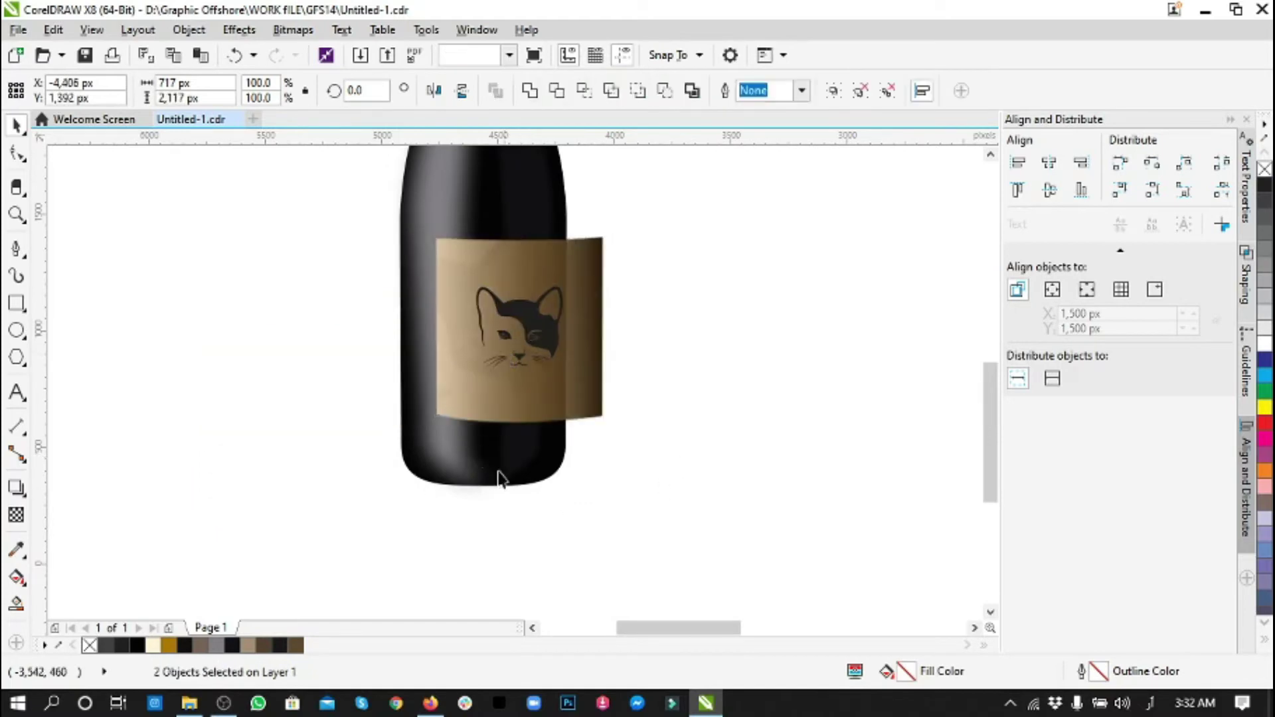
{"action": "key", "text": "Escape"}
{"action": "scroll", "coordinate": [500, 477], "scroll_direction": "up", "scroll_amount": 3}
{"action": "scroll", "coordinate": [500, 477], "scroll_direction": "down", "scroll_amount": 2}
{"action": "left_click", "coordinate": [499, 477]}
{"action": "left_click", "coordinate": [552, 428], "text": "shift"}
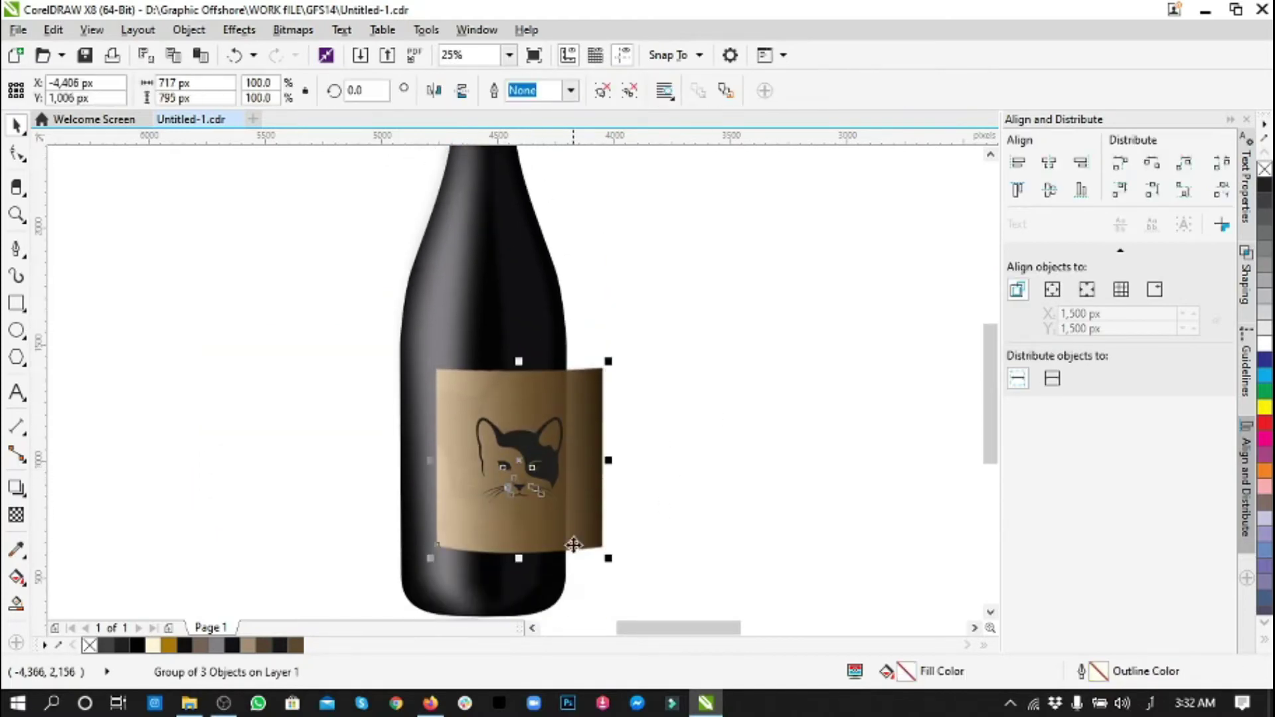
{"action": "key", "text": "c"}
{"action": "key", "text": "Escape"}
- Start a new text entry to the left of the bottle
{"action": "scroll", "coordinate": [481, 497], "scroll_direction": "up", "scroll_amount": 1}
{"action": "scroll", "coordinate": [481, 496], "scroll_direction": "up", "scroll_amount": 1}
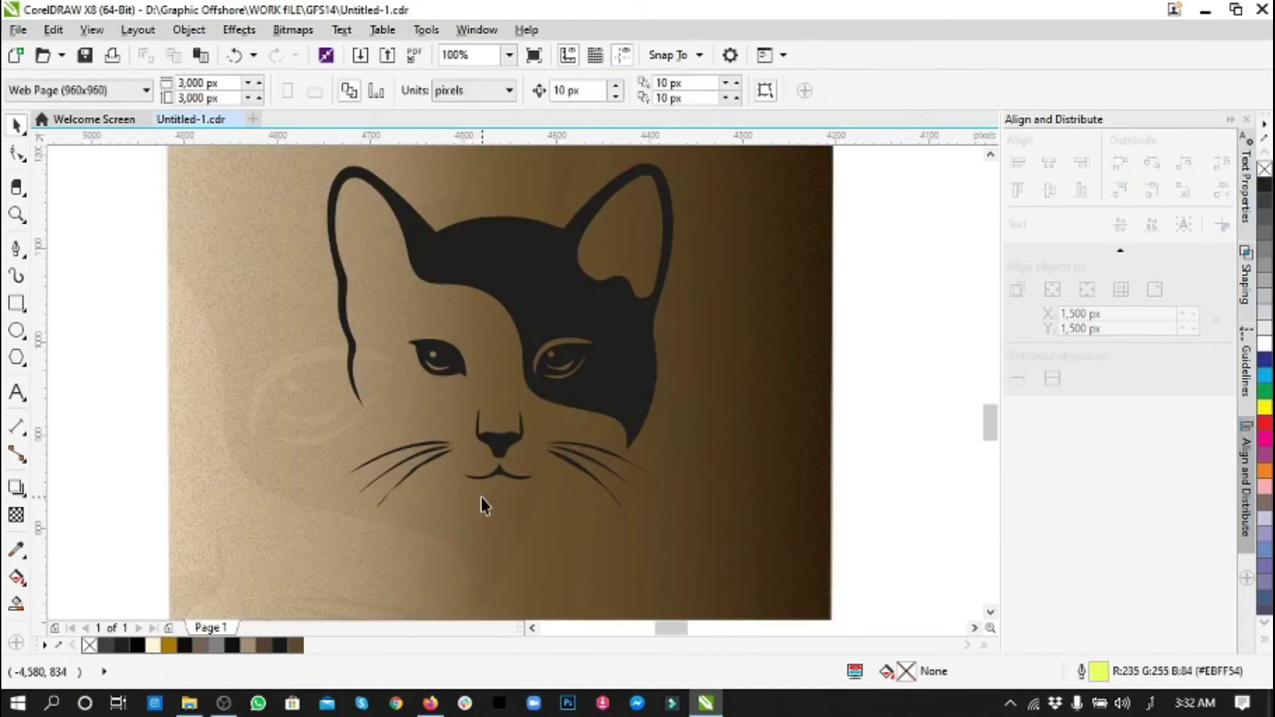
{"action": "scroll", "coordinate": [481, 497], "scroll_direction": "down", "scroll_amount": 2}
{"action": "scroll", "coordinate": [481, 497], "scroll_direction": "down", "scroll_amount": 1}
{"action": "scroll", "coordinate": [484, 525], "scroll_direction": "up", "scroll_amount": 2}
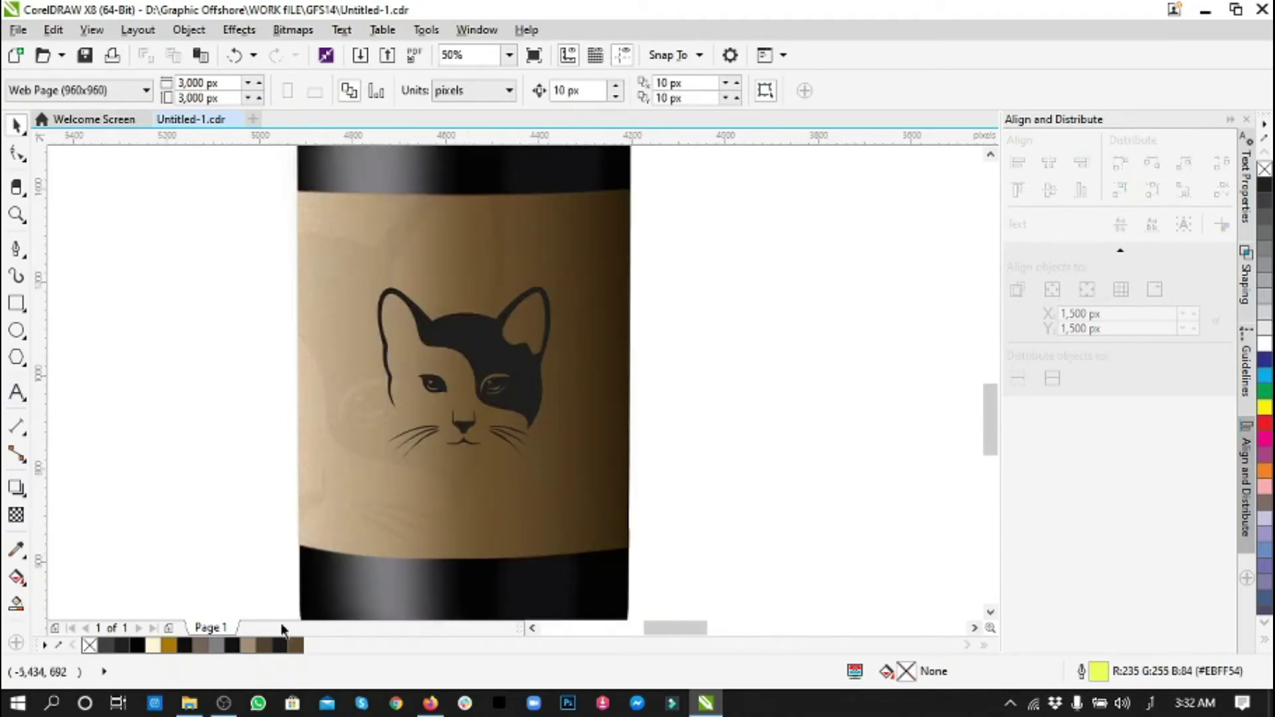
{"action": "key", "text": "F8"}
{"action": "left_click", "coordinate": [137, 458]}
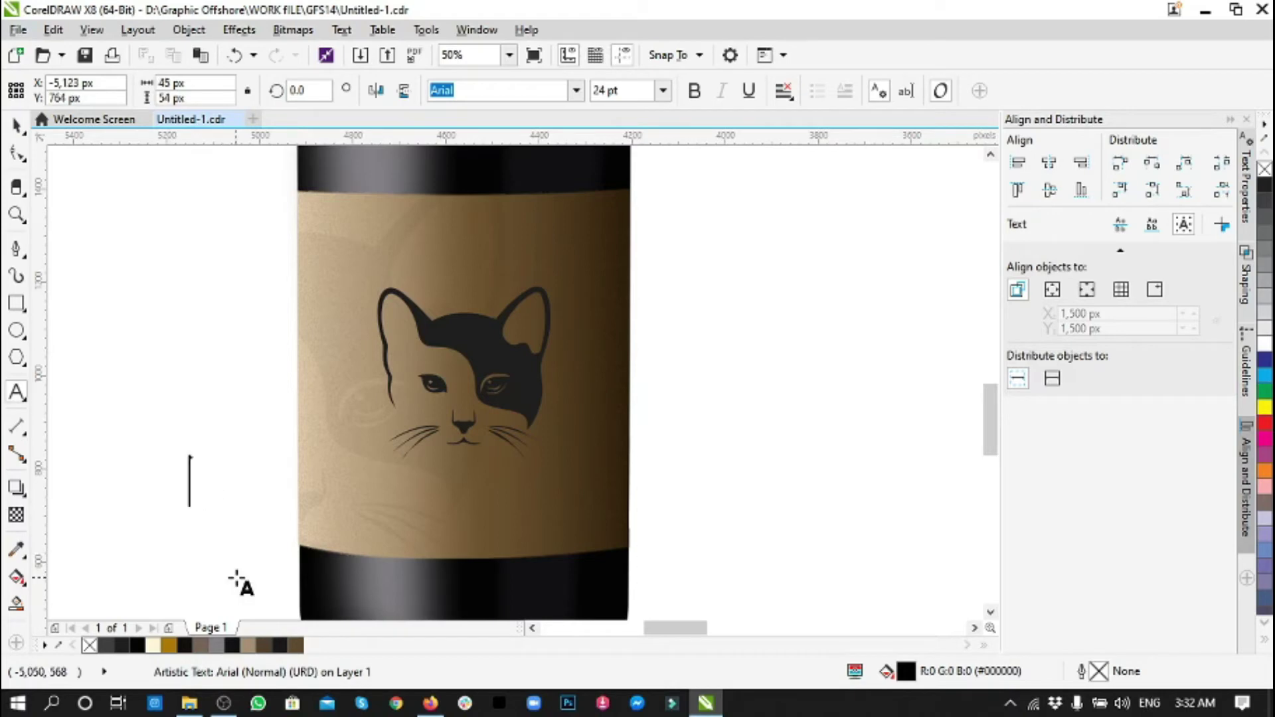
- Set the CAT text to Gotham and move it onto the label below the cat face
{"action": "key", "text": "ctrl+a"}
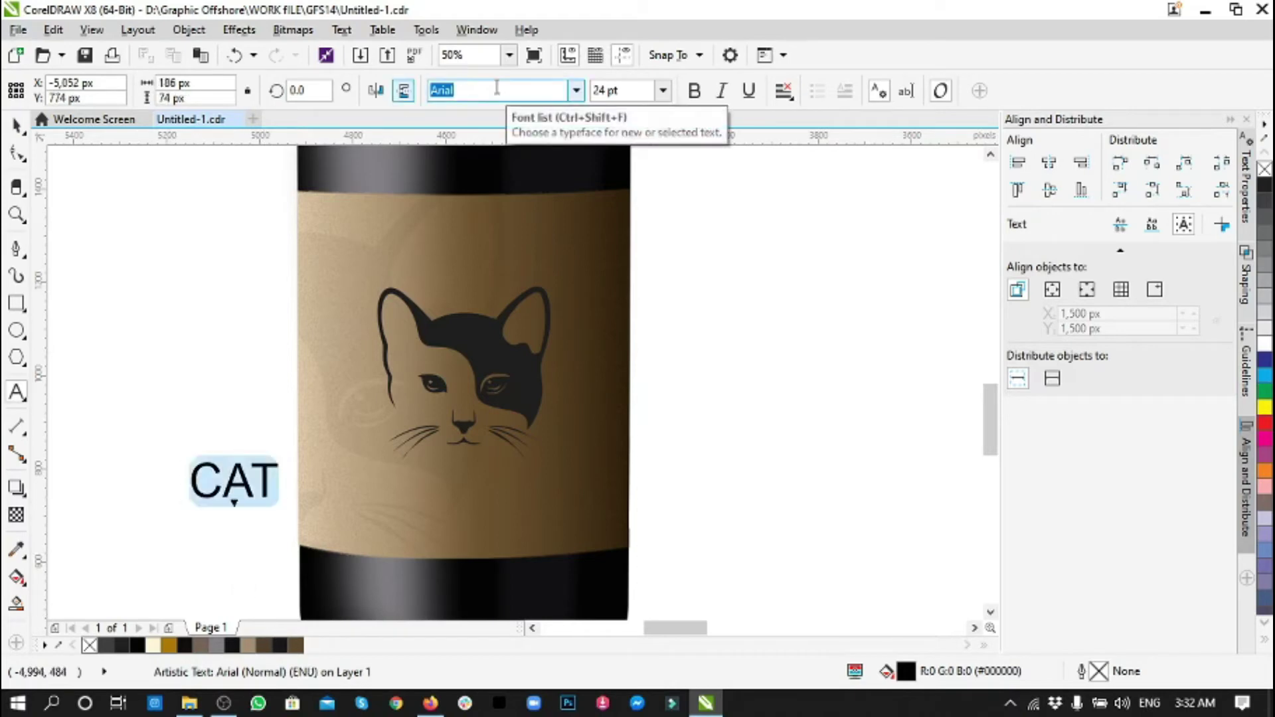
{"action": "type", "text": "Gotham"}
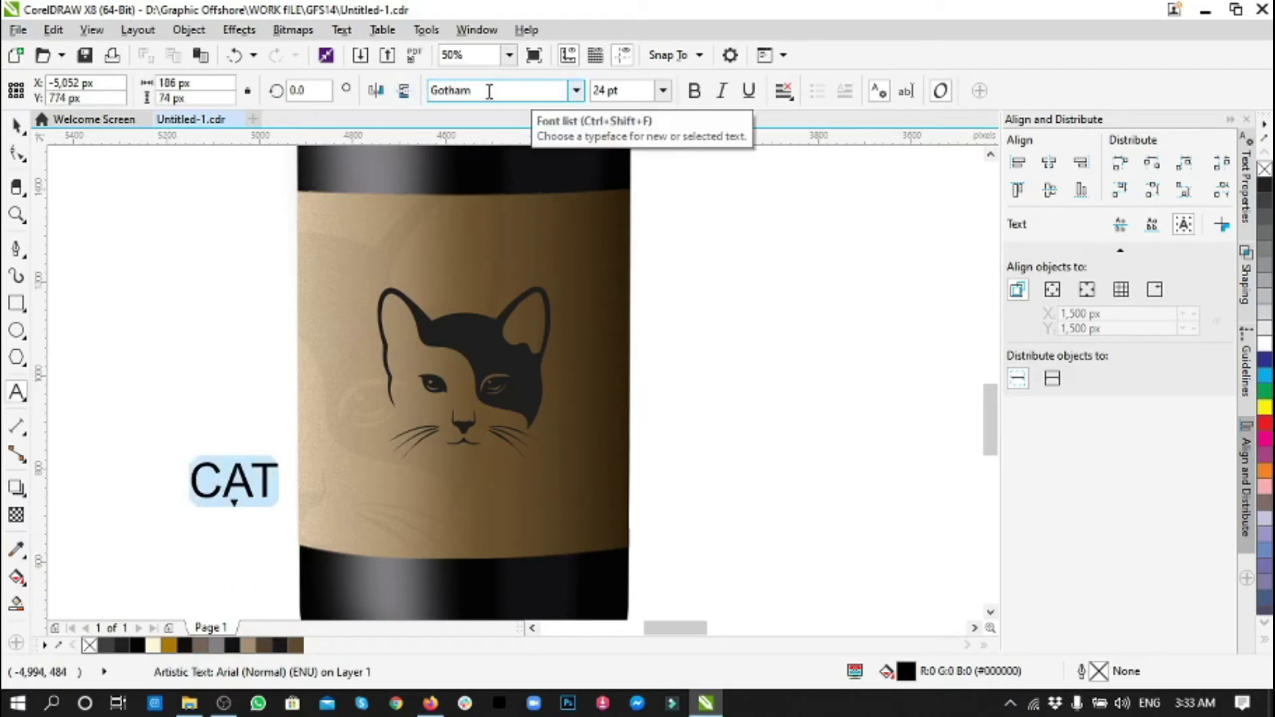
{"action": "key", "text": "Return"}
{"action": "left_click_drag", "start_coordinate": [258, 484], "coordinate": [473, 501]}
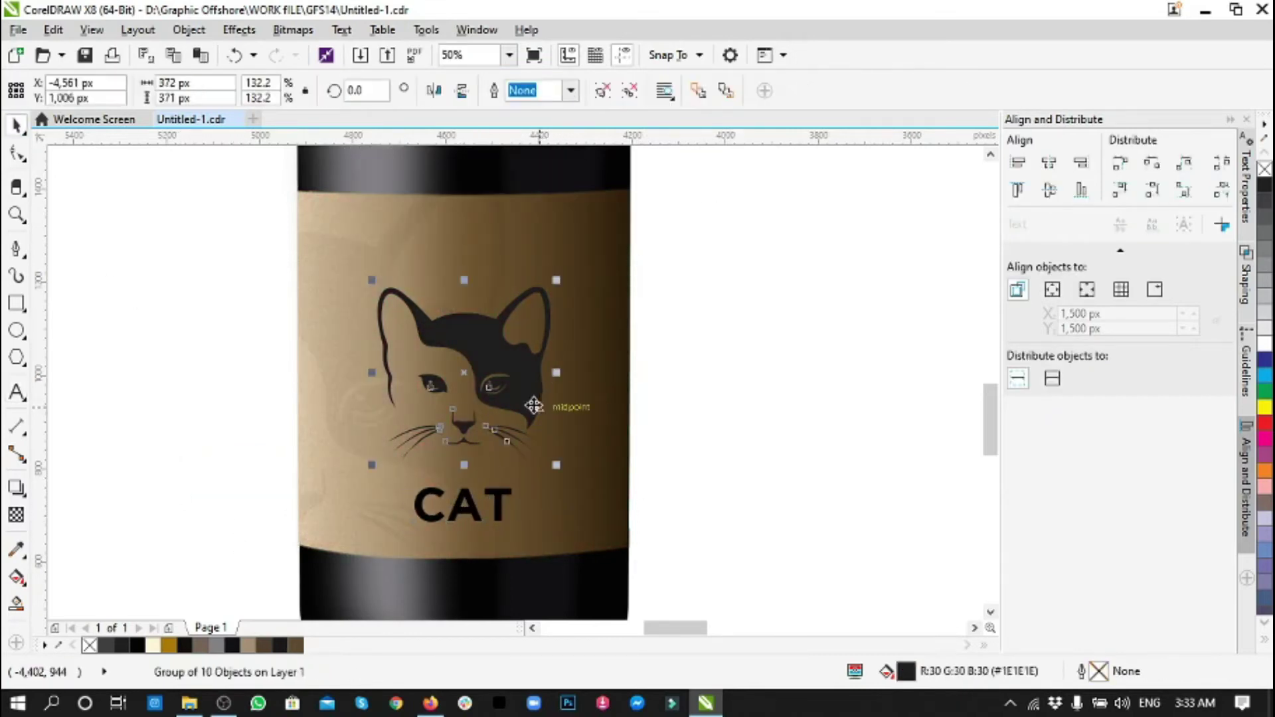
{"action": "left_click", "coordinate": [463, 507], "text": "shift"}
{"action": "left_click", "coordinate": [711, 490]}
{"action": "scroll", "coordinate": [534, 495], "scroll_direction": "down", "scroll_amount": 5}
- Fill CAT near-black and give it a linear fountain fill ending in brown
{"action": "scroll", "coordinate": [533, 495], "scroll_direction": "up", "scroll_amount": 7}
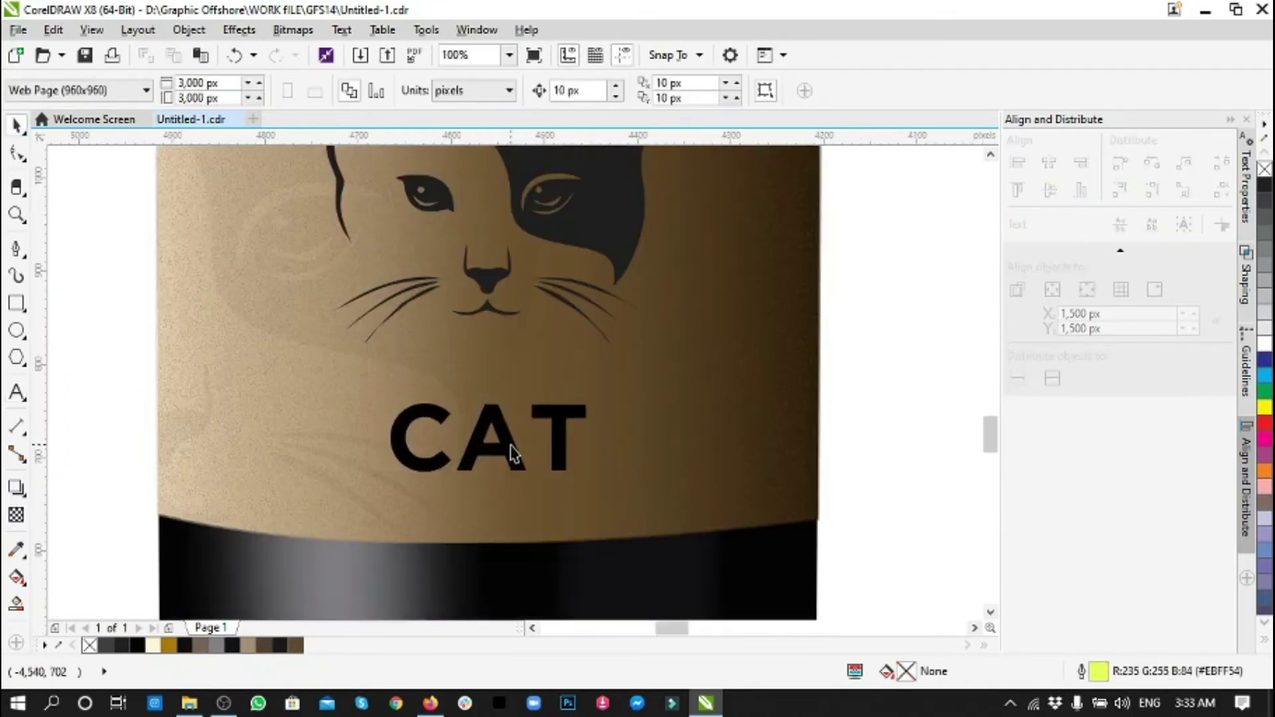
{"action": "left_click", "coordinate": [513, 450]}
{"action": "left_click", "coordinate": [296, 645]}
{"action": "left_click", "coordinate": [231, 645]}
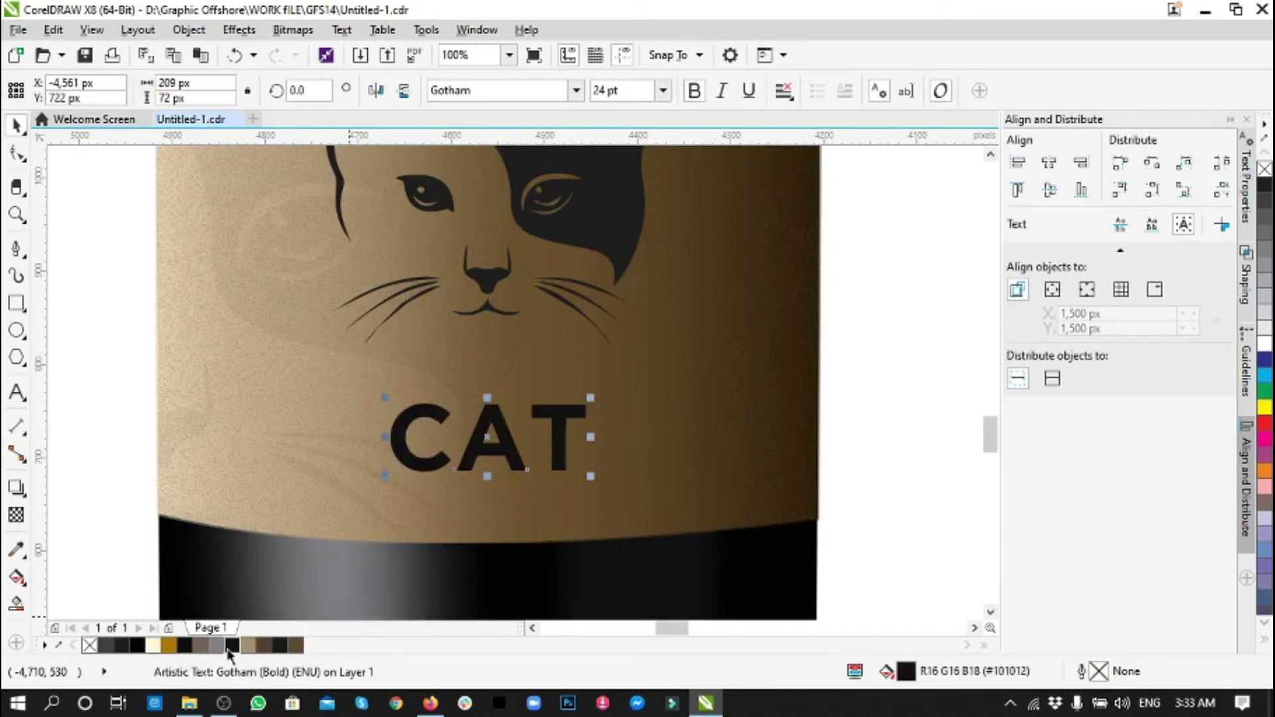
{"action": "left_click", "coordinate": [16, 550]}
{"action": "left_click", "coordinate": [16, 577]}
{"action": "left_click", "coordinate": [70, 90]}
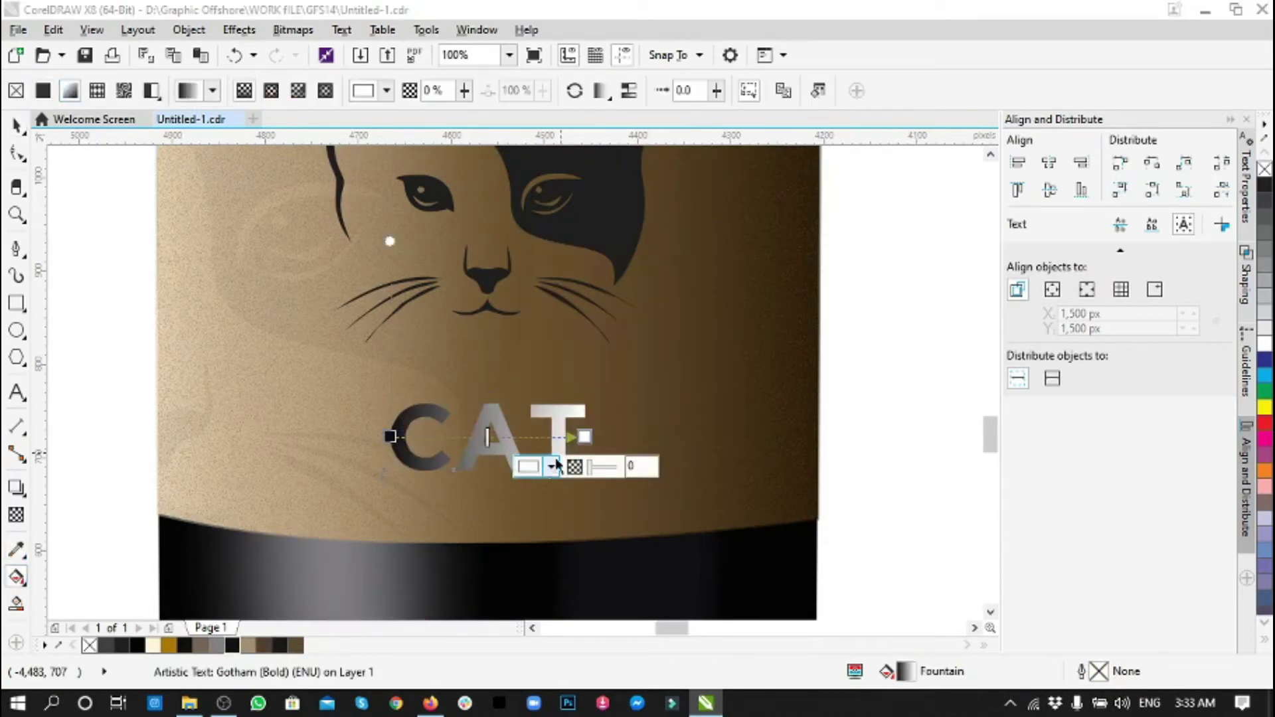
{"action": "left_click", "coordinate": [557, 466]}
{"action": "left_click", "coordinate": [427, 475]}
{"action": "left_click", "coordinate": [390, 436]}
- Nudge the CAT lettering slightly up and to the right
{"action": "left_click", "coordinate": [351, 503]}
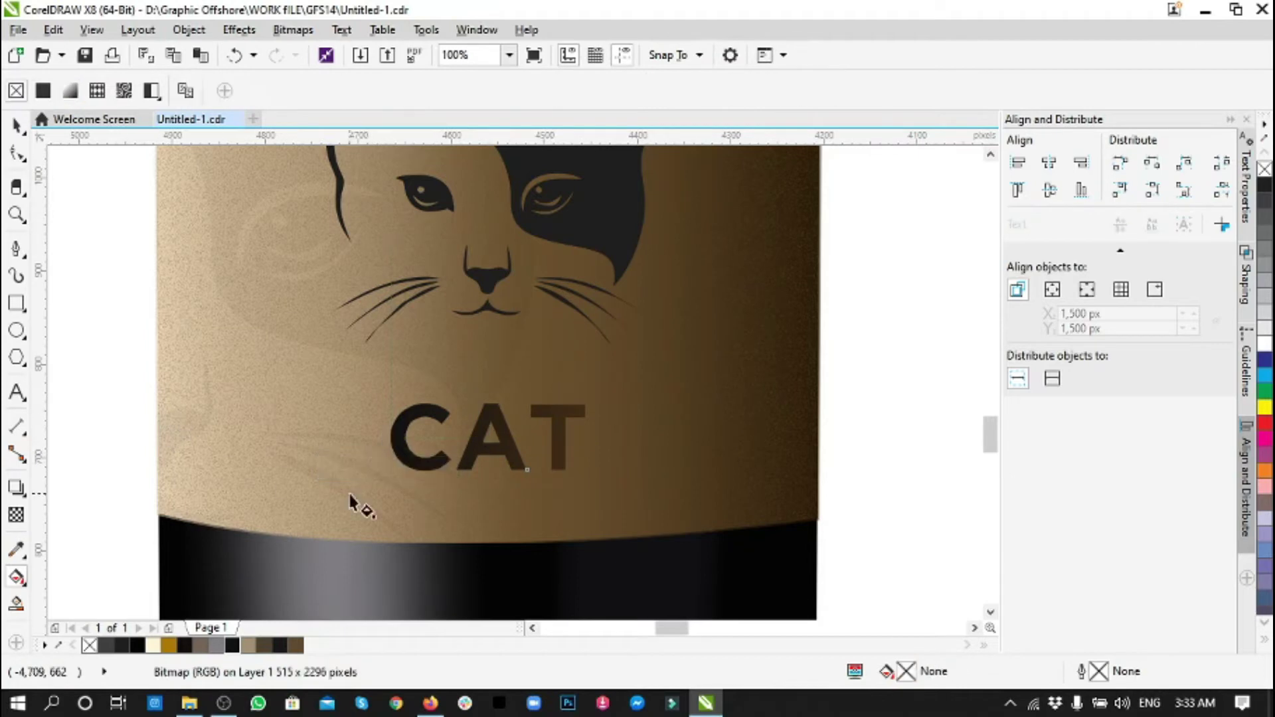
{"action": "scroll", "coordinate": [350, 503], "scroll_direction": "down", "scroll_amount": 2}
{"action": "scroll", "coordinate": [350, 503], "scroll_direction": "down", "scroll_amount": 2}
{"action": "key", "text": "space"}
{"action": "scroll", "coordinate": [447, 499], "scroll_direction": "up", "scroll_amount": 4}
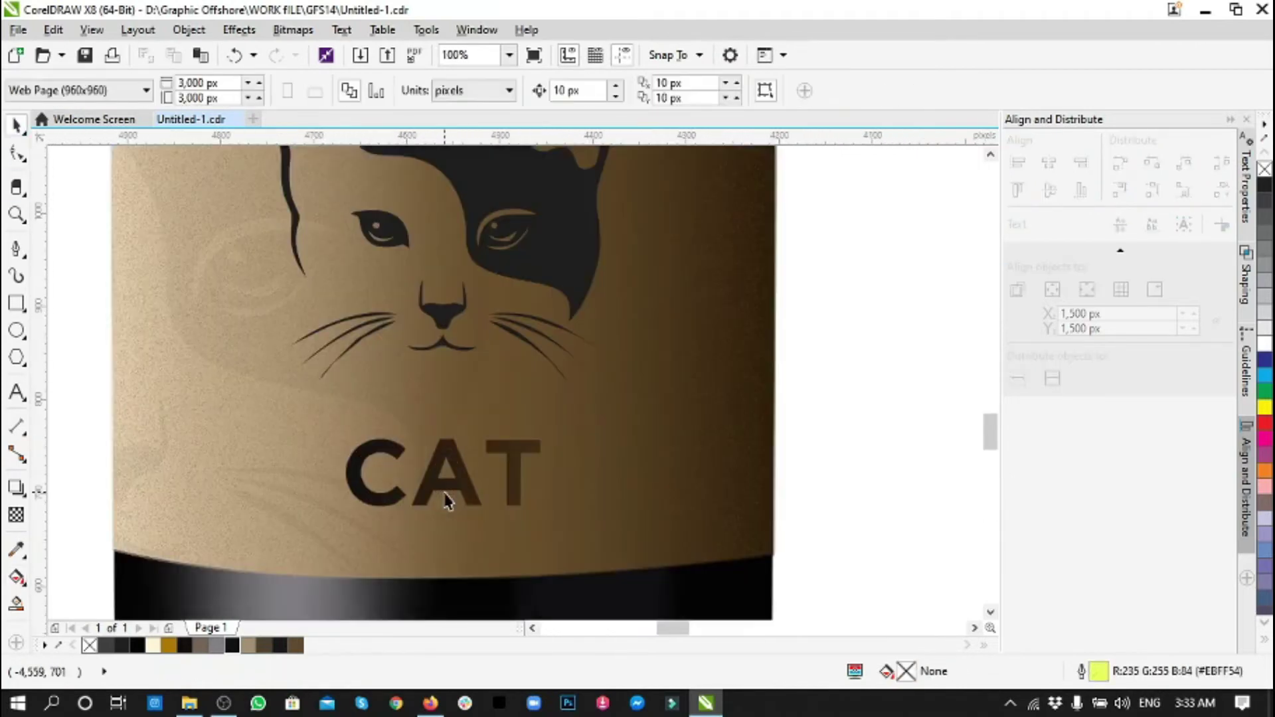
{"action": "left_click_drag", "start_coordinate": [446, 500], "coordinate": [465, 476]}
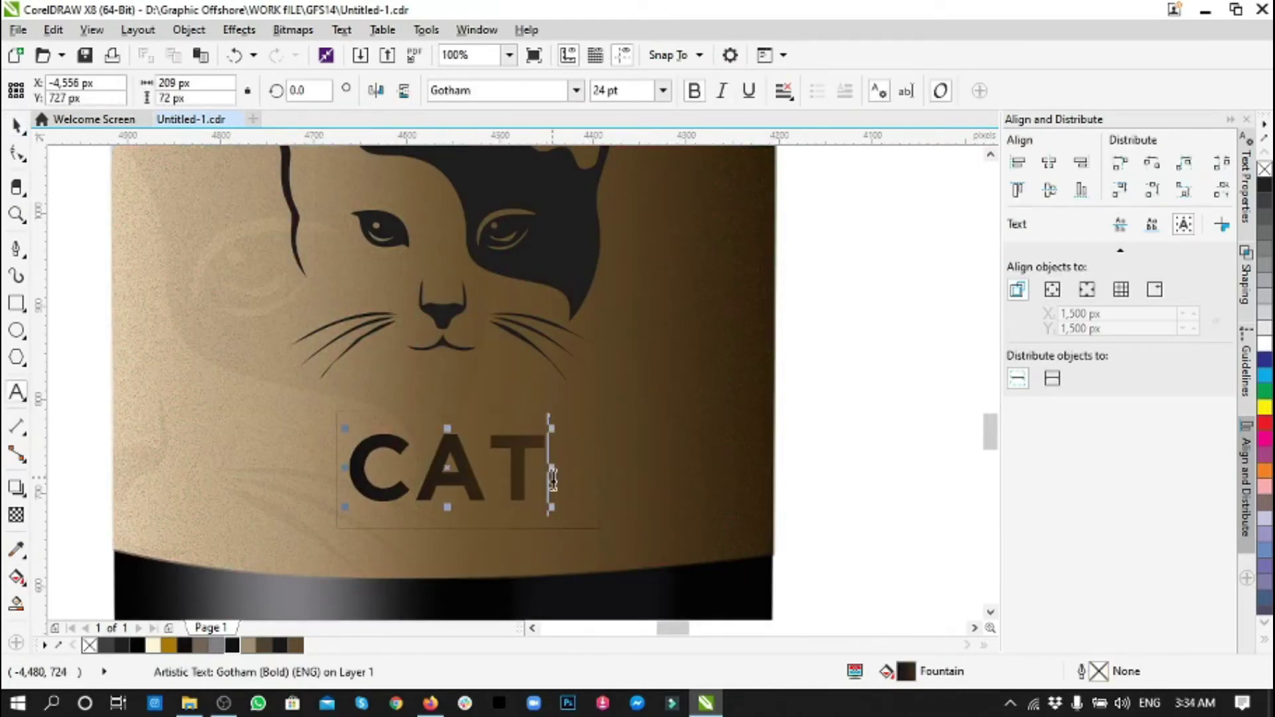
- Zoom out and drag the reference bottle photo to the left of the bottle designs
{"action": "left_click", "coordinate": [441, 385]}
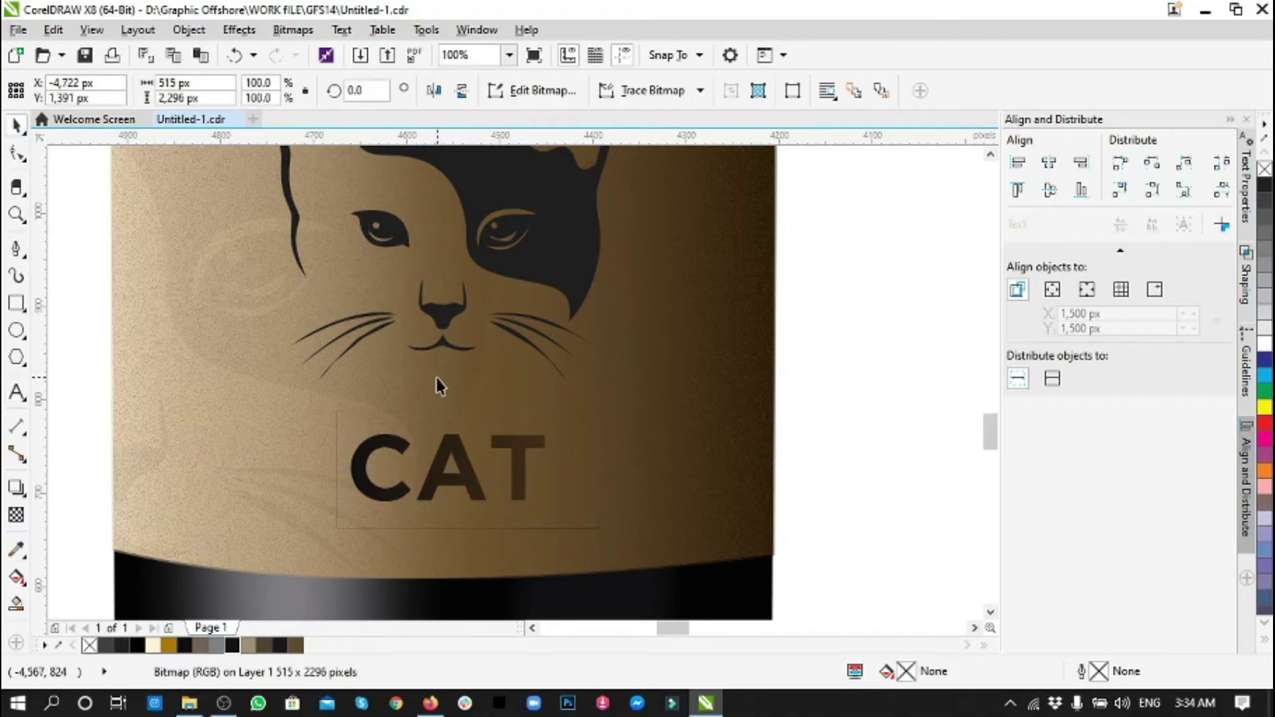
{"action": "scroll", "coordinate": [441, 385], "scroll_direction": "down", "scroll_amount": 2}
{"action": "scroll", "coordinate": [444, 433], "scroll_direction": "up", "scroll_amount": 6}
{"action": "scroll", "coordinate": [444, 434], "scroll_direction": "down", "scroll_amount": 5}
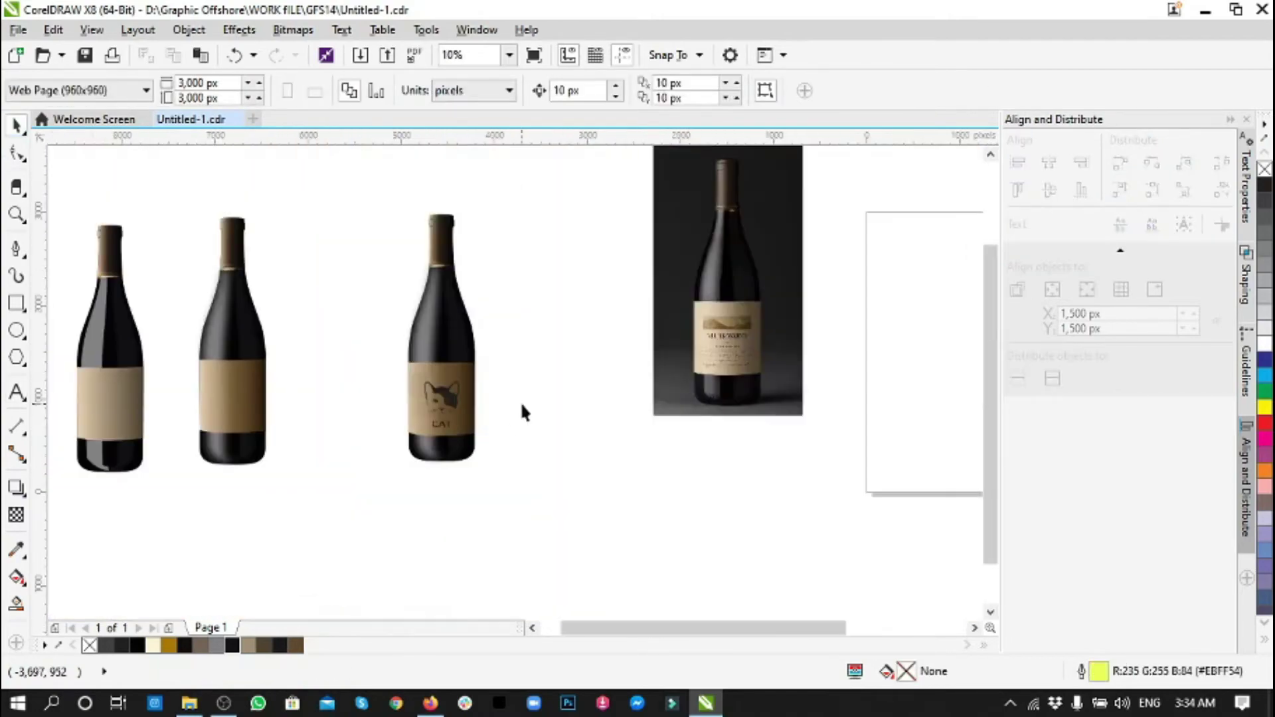
{"action": "scroll", "coordinate": [444, 447], "scroll_direction": "up", "scroll_amount": 1}
{"action": "scroll", "coordinate": [444, 447], "scroll_direction": "up", "scroll_amount": 1}
{"action": "scroll", "coordinate": [436, 436], "scroll_direction": "up", "scroll_amount": 2}
{"action": "scroll", "coordinate": [435, 418], "scroll_direction": "down", "scroll_amount": 1}
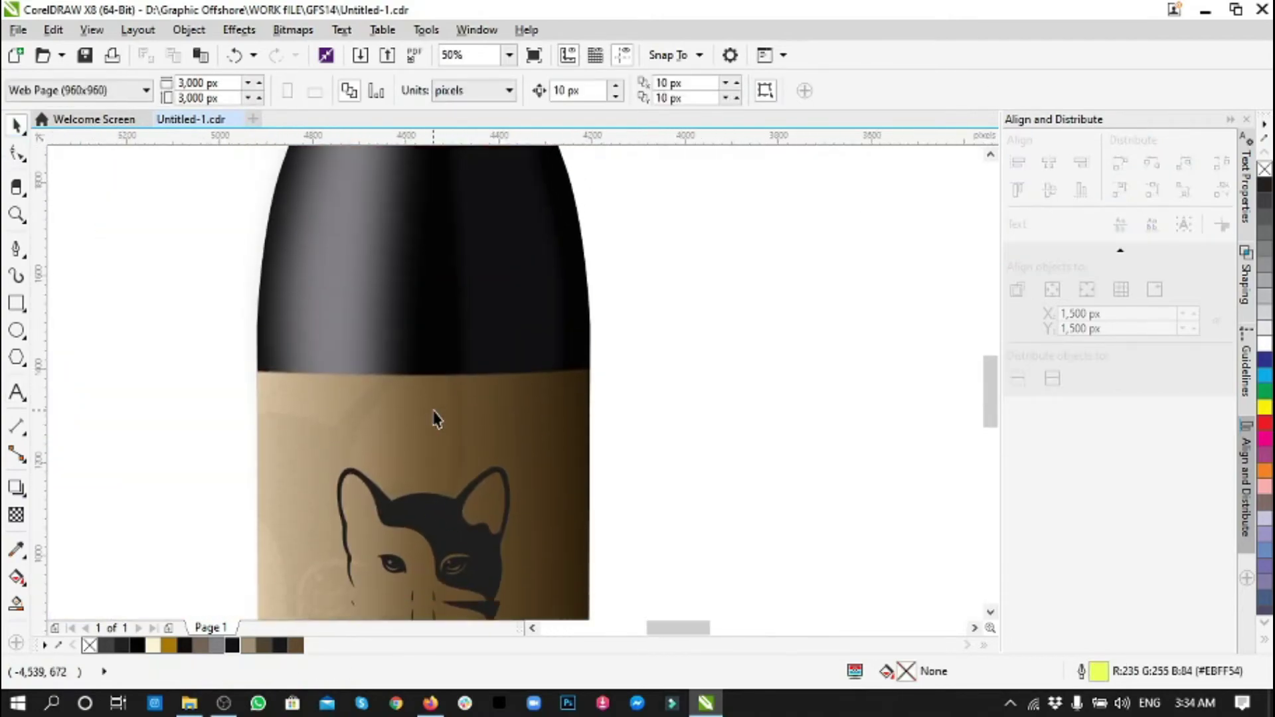
{"action": "scroll", "coordinate": [436, 419], "scroll_direction": "down", "scroll_amount": 4}
{"action": "left_click_drag", "start_coordinate": [678, 377], "coordinate": [48, 339]}
{"action": "left_click", "coordinate": [537, 405]}
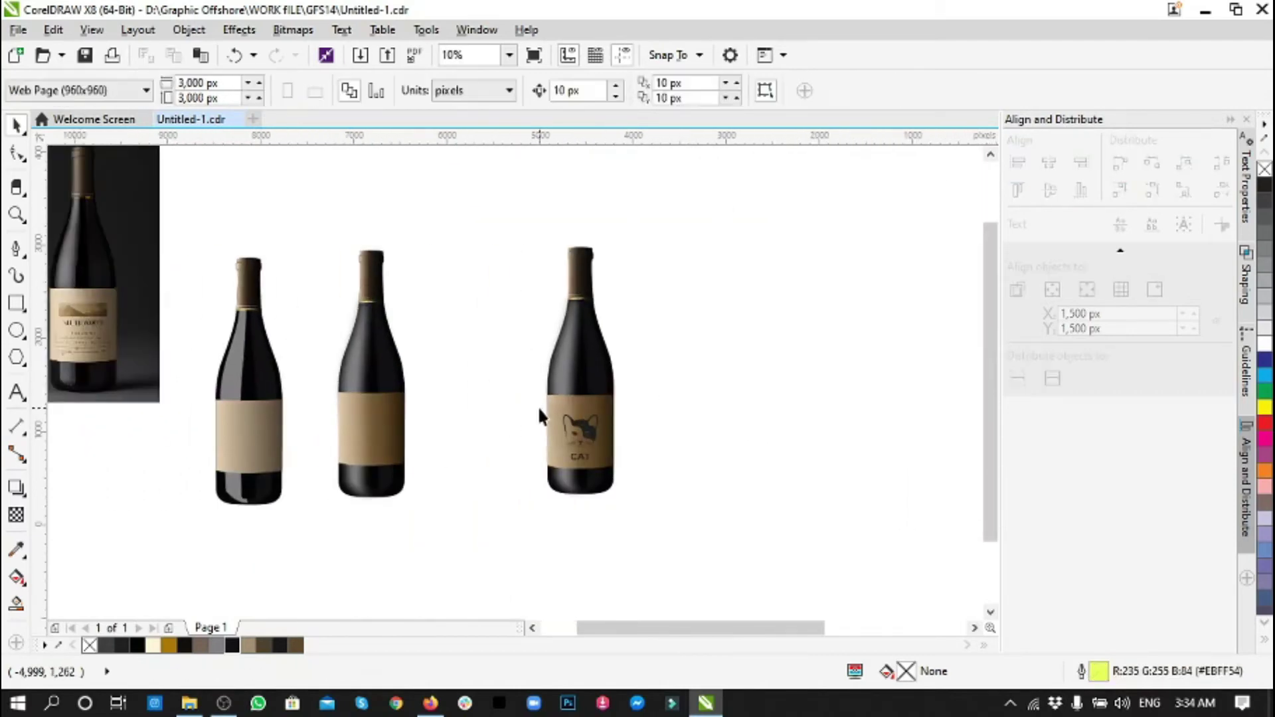
- Open the CAT lettering on the label for text editing
{"action": "scroll", "coordinate": [537, 405], "scroll_direction": "right", "scroll_amount": 3}
{"action": "scroll", "coordinate": [520, 394], "scroll_direction": "right", "scroll_amount": 3}
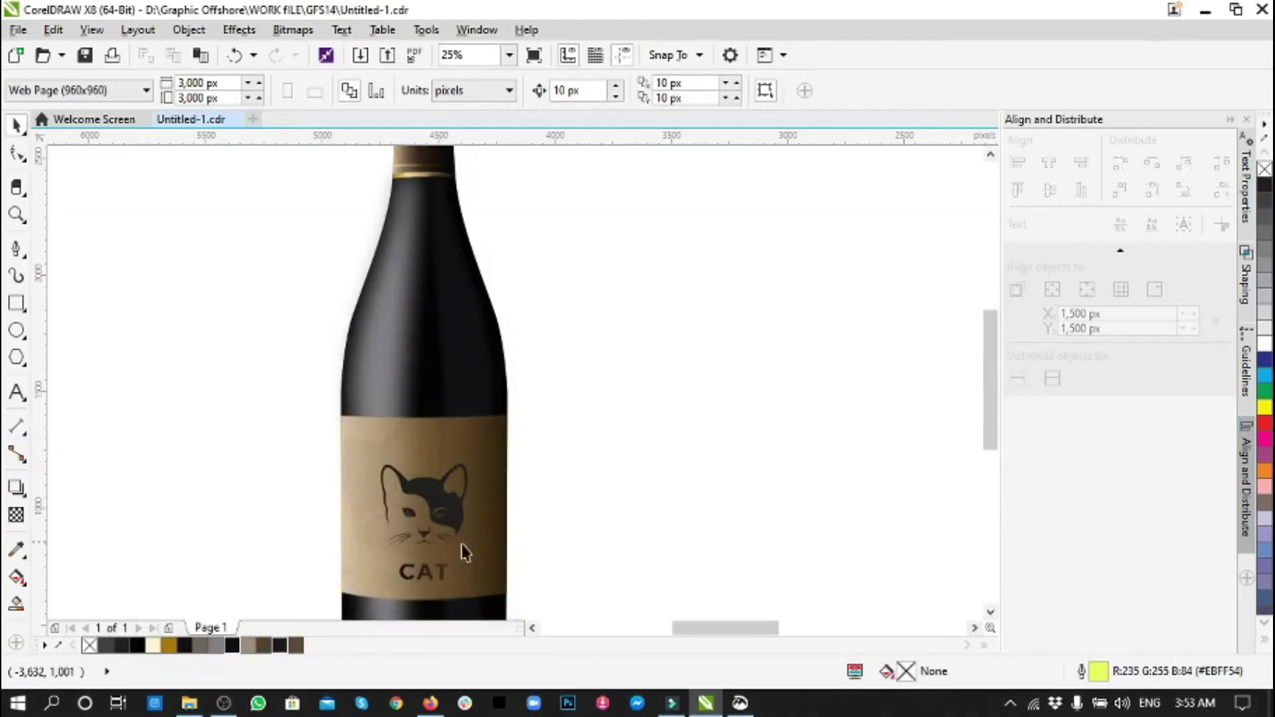
{"action": "double_click", "coordinate": [463, 552]}
- Change the label text to 'Black Cat' at 10 pt with Bold turned off
{"action": "scroll", "coordinate": [463, 551], "scroll_direction": "up", "scroll_amount": 2}
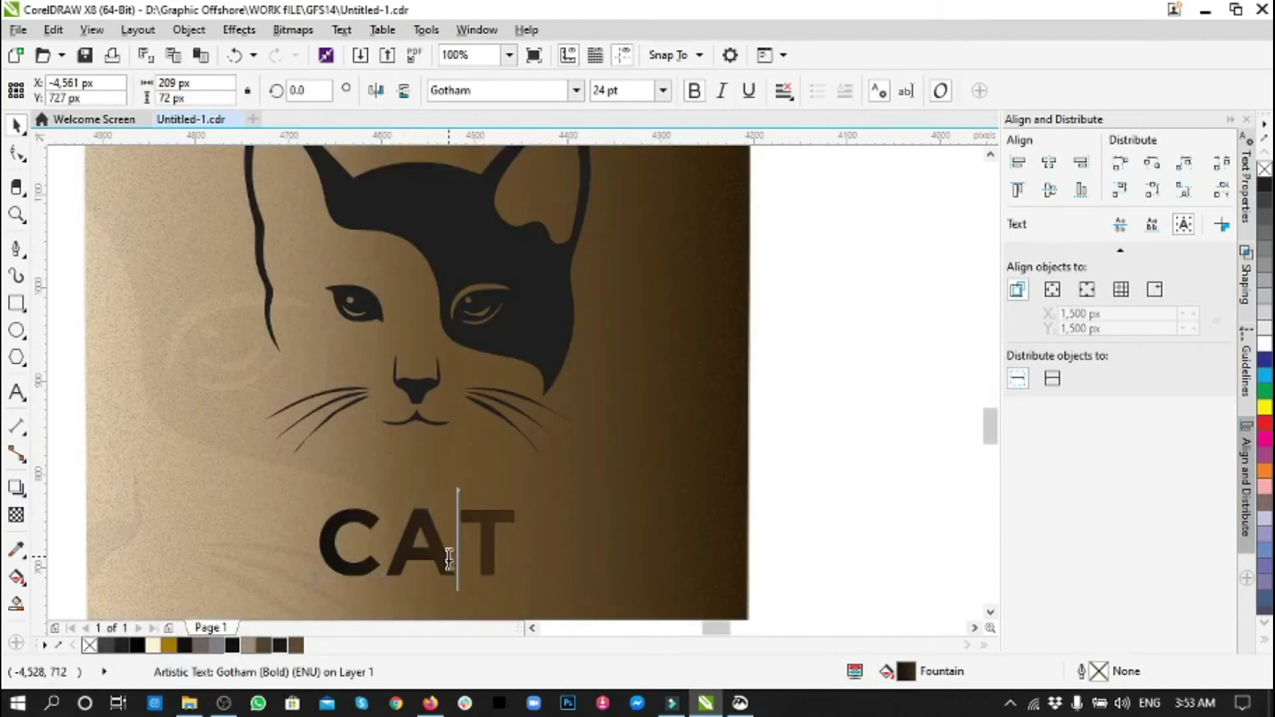
{"action": "key", "text": "ctrl+a"}
{"action": "type", "text": "B"}
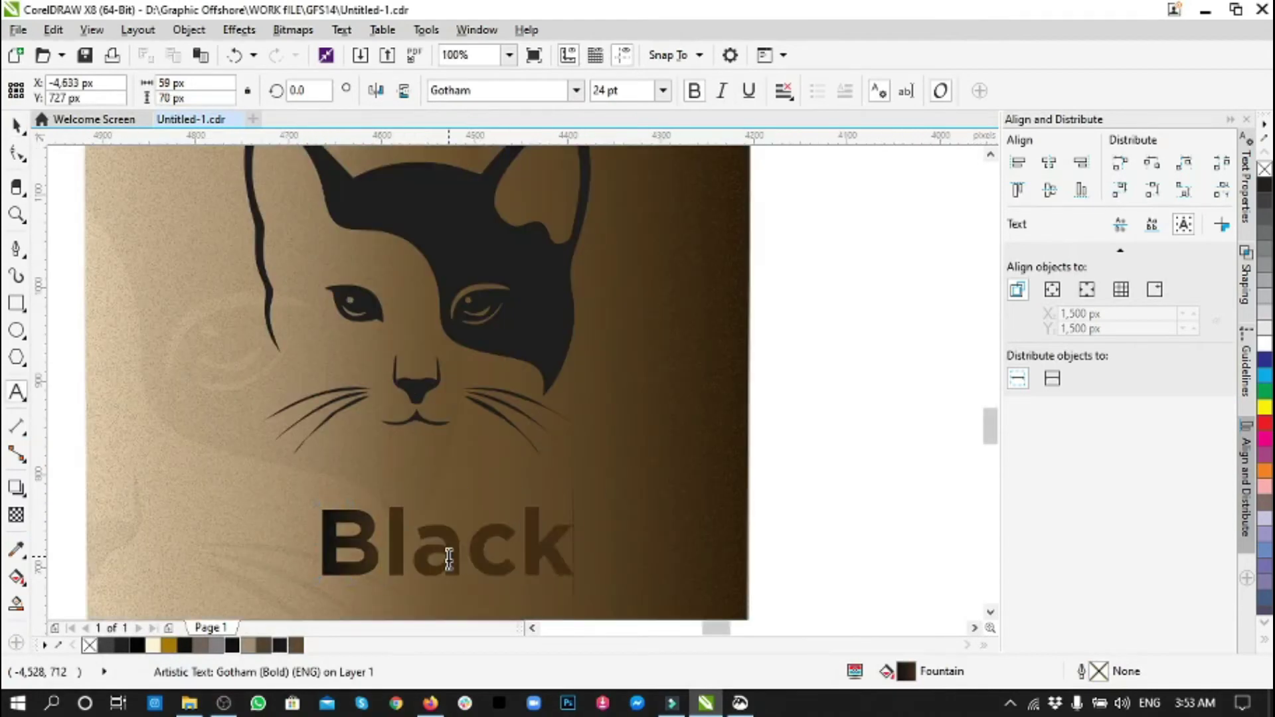
{"action": "key", "text": "ctrl+a"}
{"action": "left_click", "coordinate": [663, 90]}
{"action": "left_click", "coordinate": [632, 179]}
{"action": "key", "text": "ctrl+b"}
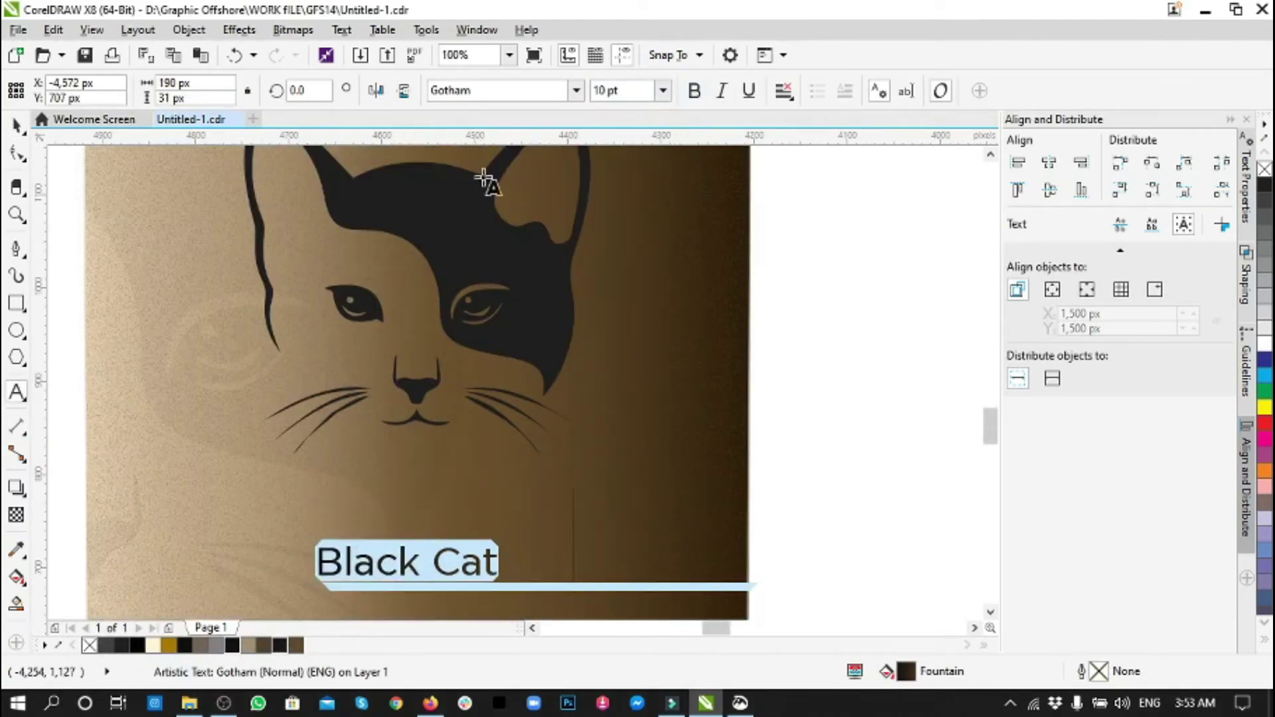
{"action": "key", "text": "ctrl+space"}
- Fill the 'Black Cat' text with black
{"action": "double_click", "coordinate": [1267, 192]}
{"action": "left_click", "coordinate": [721, 589]}
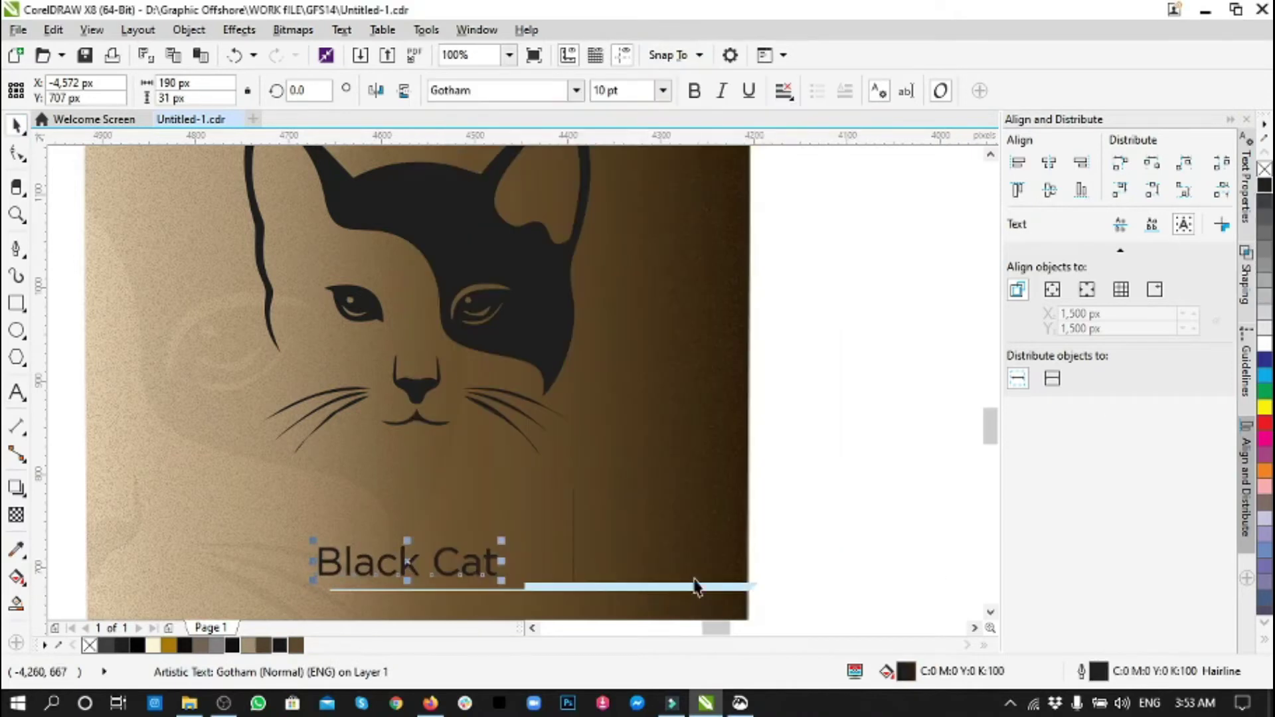
{"action": "left_click", "coordinate": [456, 293]}
{"action": "scroll", "coordinate": [412, 566], "scroll_direction": "down", "scroll_amount": 2}
{"action": "key", "text": "Escape"}
- Move 'Black Cat' down to sit just above the dark lower band
{"action": "scroll", "coordinate": [392, 497], "scroll_direction": "down", "scroll_amount": 3}
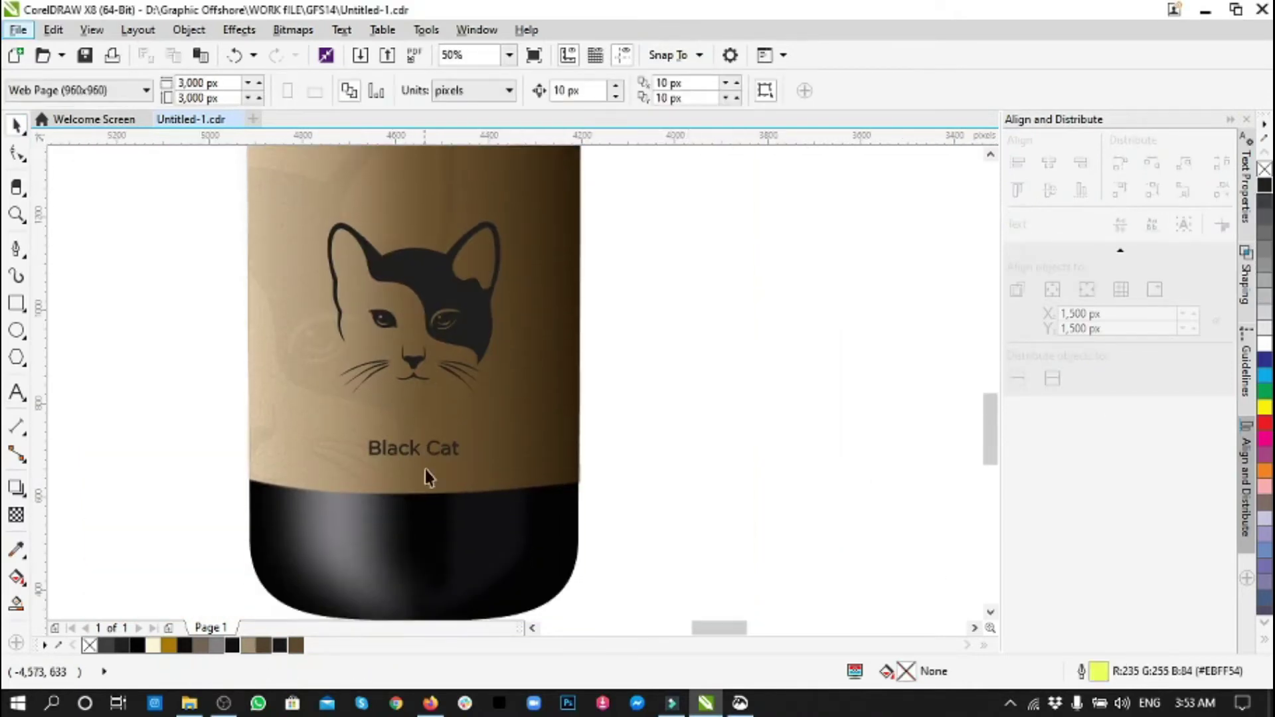
{"action": "left_click_drag", "start_coordinate": [455, 459], "coordinate": [456, 484]}
{"action": "key", "text": "Escape"}
{"action": "scroll", "coordinate": [420, 500], "scroll_direction": "up", "scroll_amount": 2}
{"action": "scroll", "coordinate": [445, 519], "scroll_direction": "up", "scroll_amount": 3}
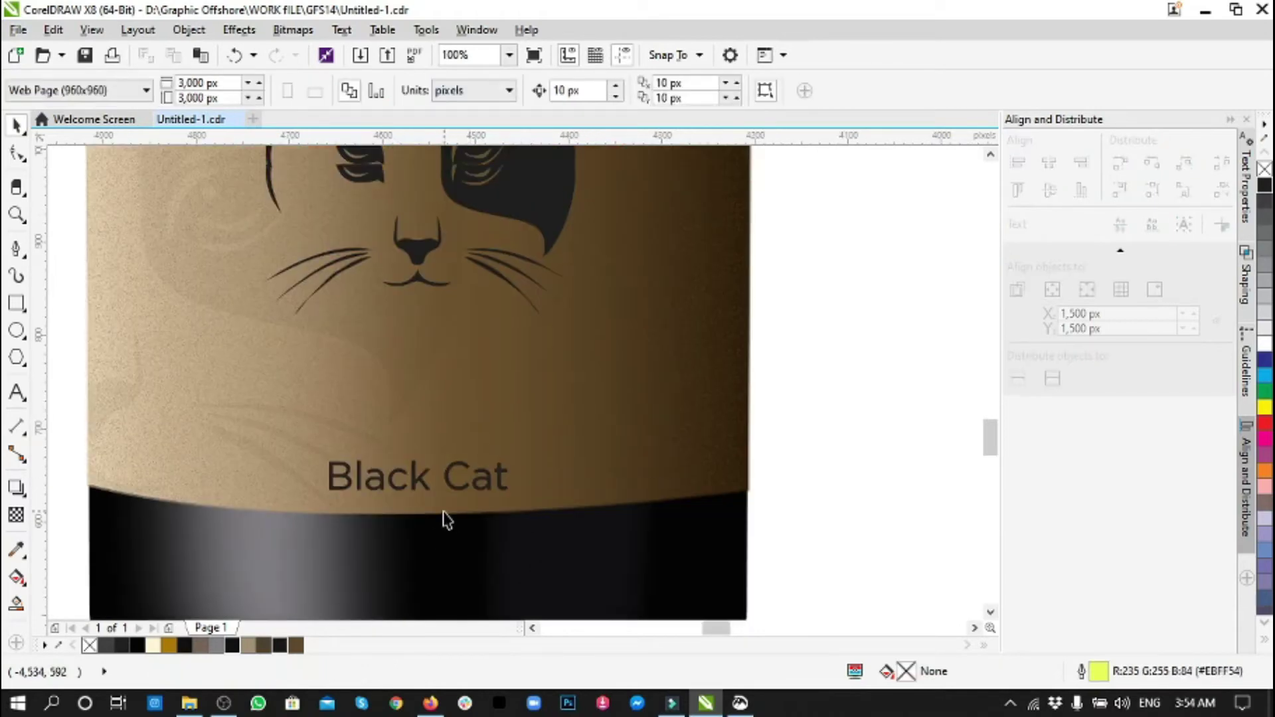
{"action": "left_click", "coordinate": [425, 531]}
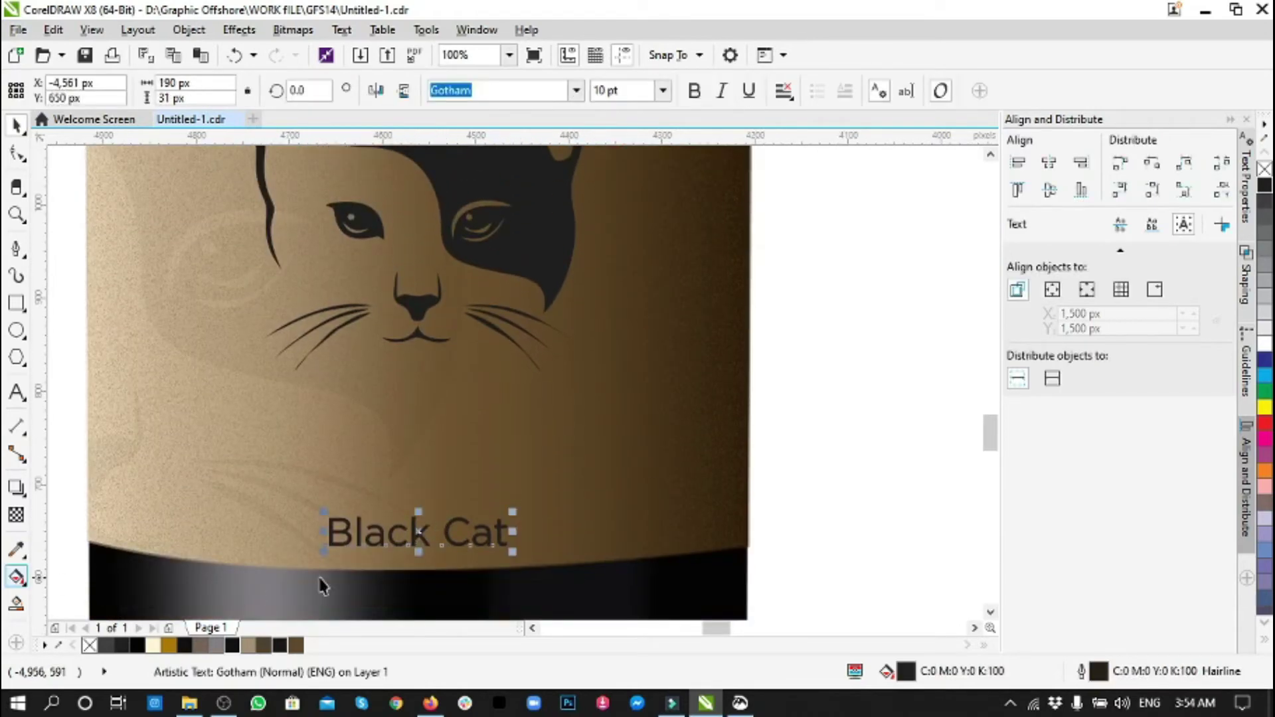
- Give 'Black Cat' a near-black outline and a soft drop shadow
{"action": "right_click", "coordinate": [138, 646]}
{"action": "scroll", "coordinate": [419, 585], "scroll_direction": "up", "scroll_amount": 1}
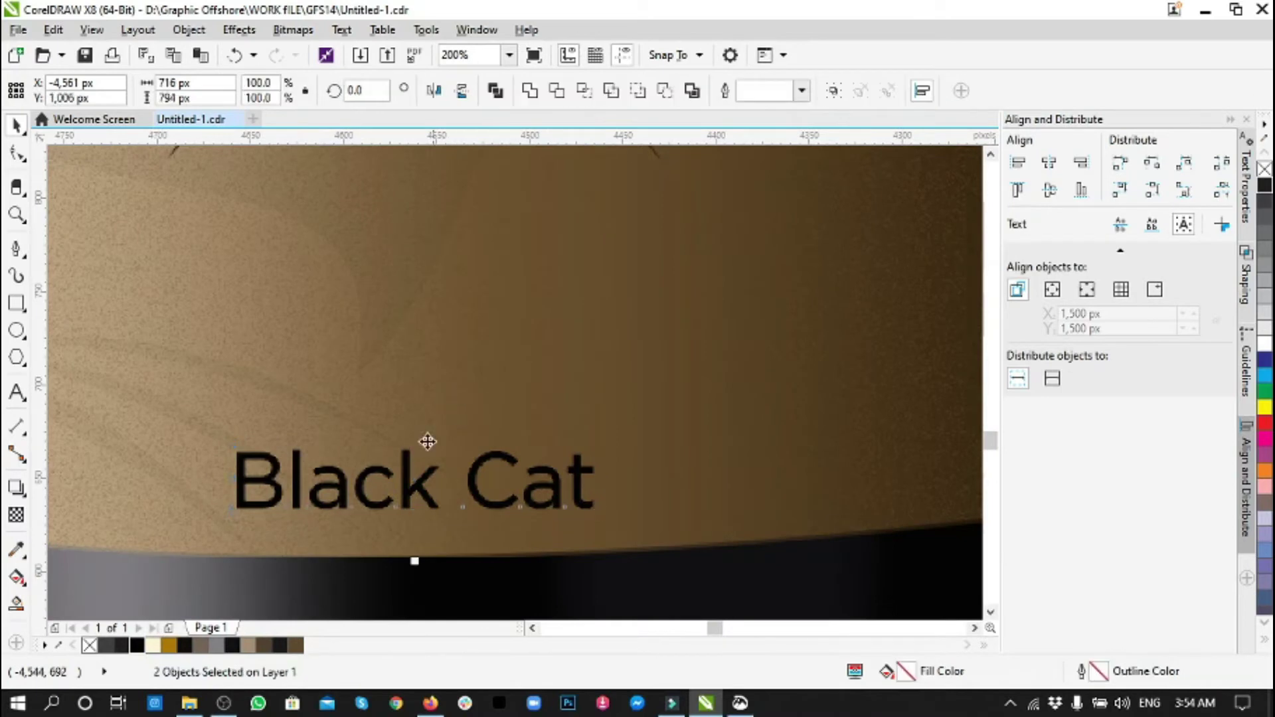
{"action": "left_click", "coordinate": [16, 488]}
{"action": "left_click_drag", "start_coordinate": [385, 513], "coordinate": [388, 511]}
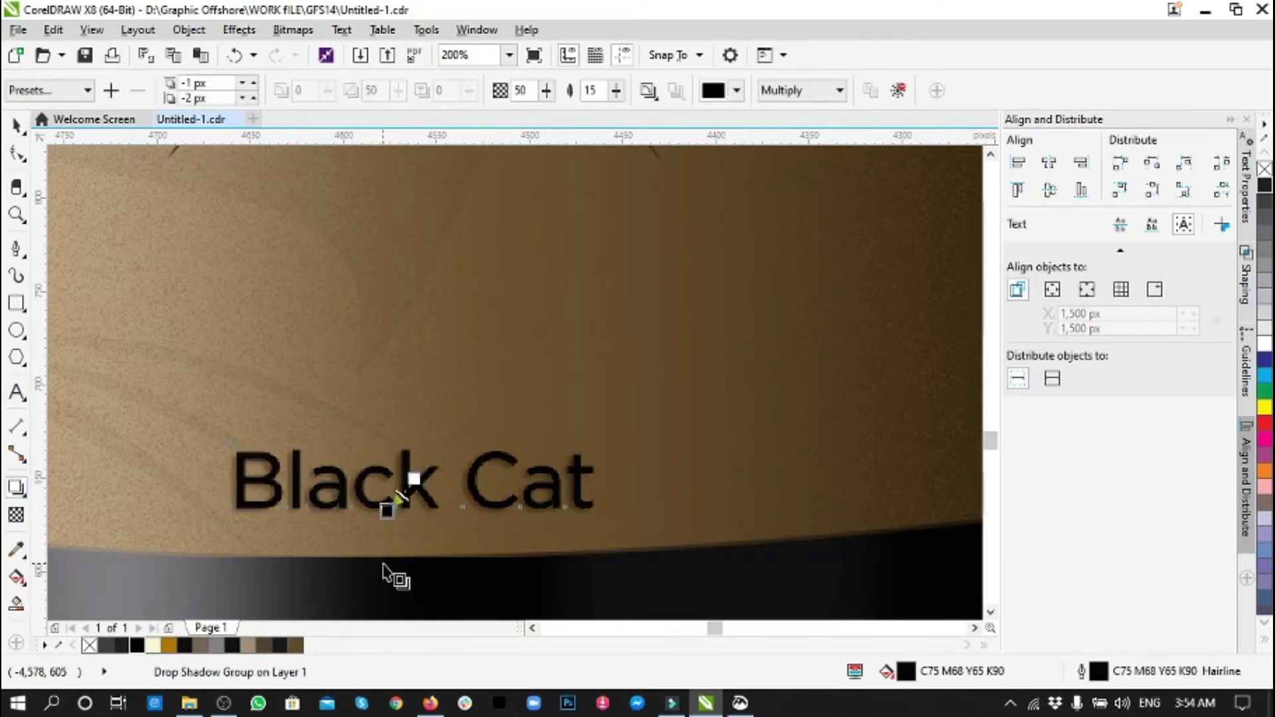
{"action": "scroll", "coordinate": [528, 560], "scroll_direction": "down", "scroll_amount": 2}
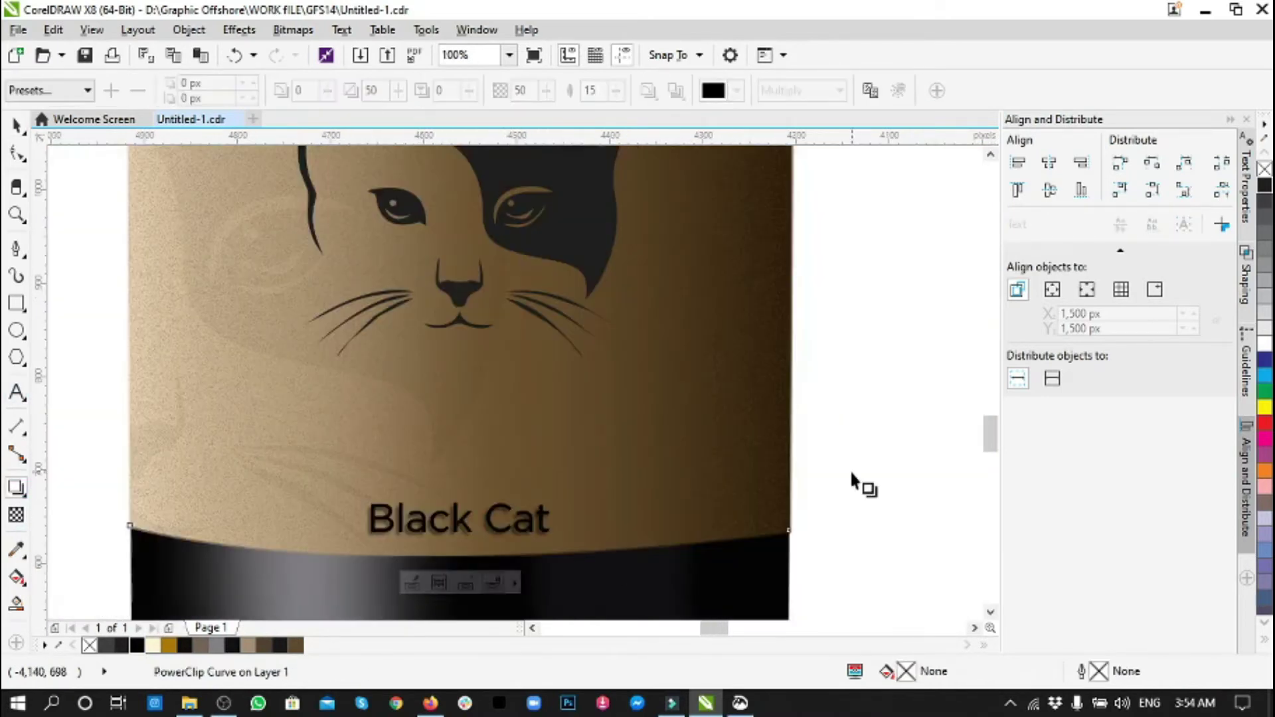
{"action": "left_click", "coordinate": [855, 485]}
{"action": "scroll", "coordinate": [527, 526], "scroll_direction": "up", "scroll_amount": 2}
- Redo the short drop shadow on 'Black Cat' and set its shadow colour to pure black
{"action": "left_click_drag", "start_coordinate": [485, 284], "coordinate": [433, 330]}
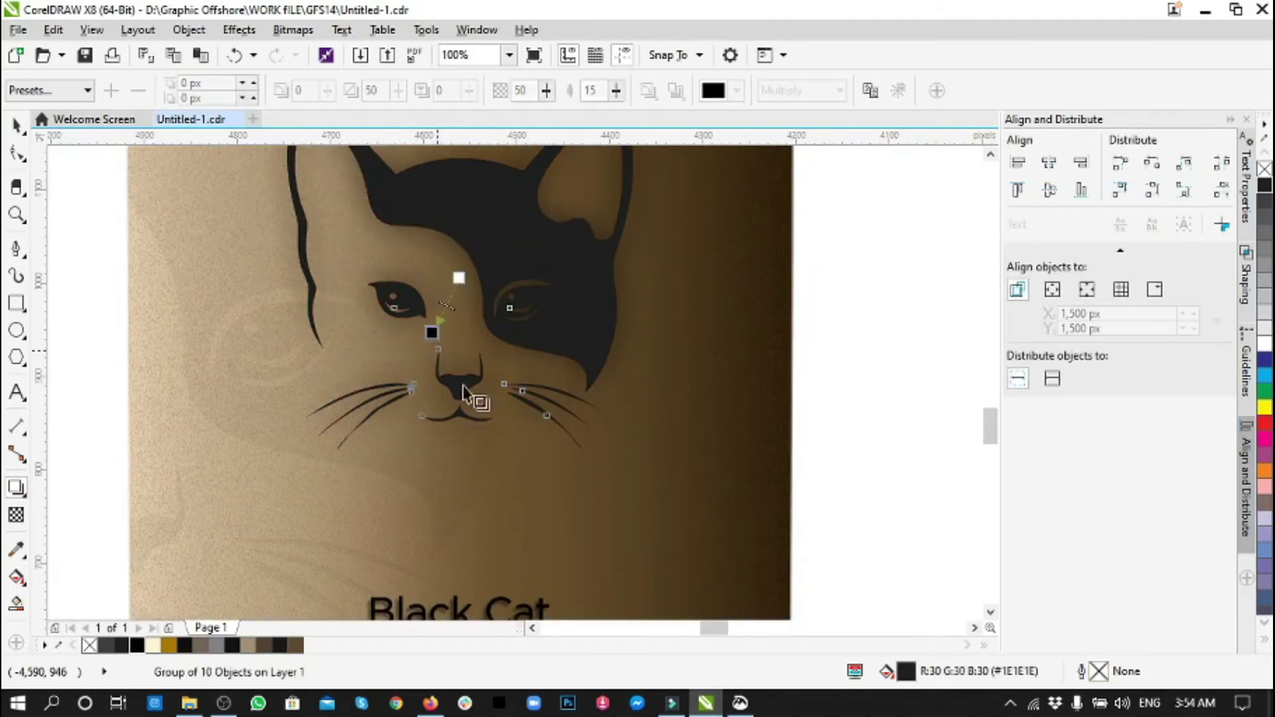
{"action": "scroll", "coordinate": [532, 484], "scroll_direction": "down", "scroll_amount": 2}
{"action": "left_click", "coordinate": [492, 508]}
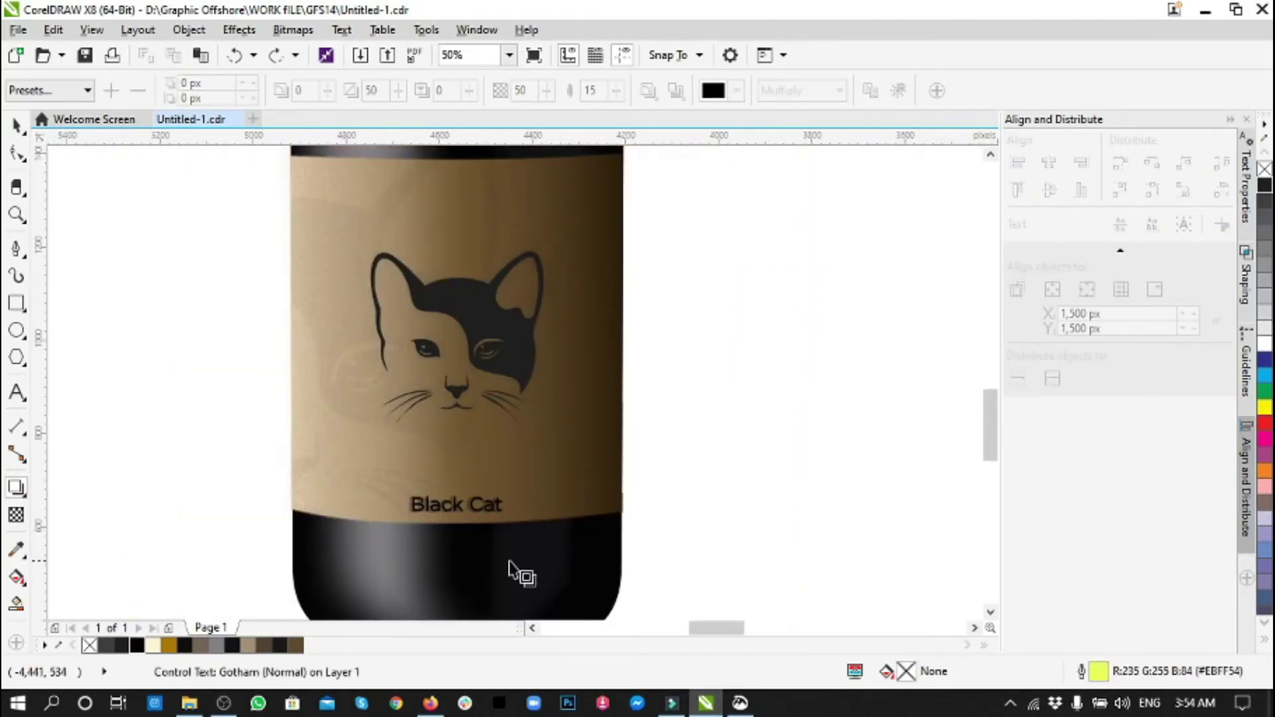
{"action": "scroll", "coordinate": [458, 528], "scroll_direction": "up", "scroll_amount": 6}
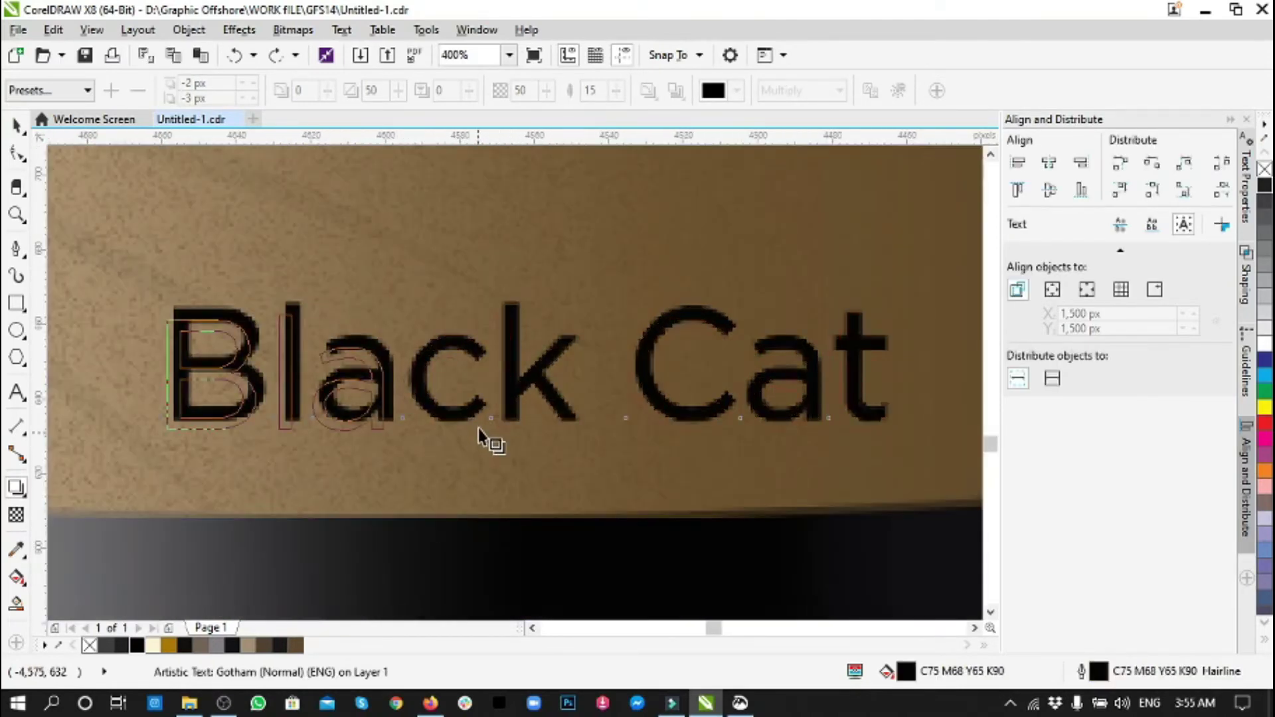
{"action": "left_click_drag", "start_coordinate": [479, 429], "coordinate": [529, 362]}
{"action": "left_click", "coordinate": [736, 90]}
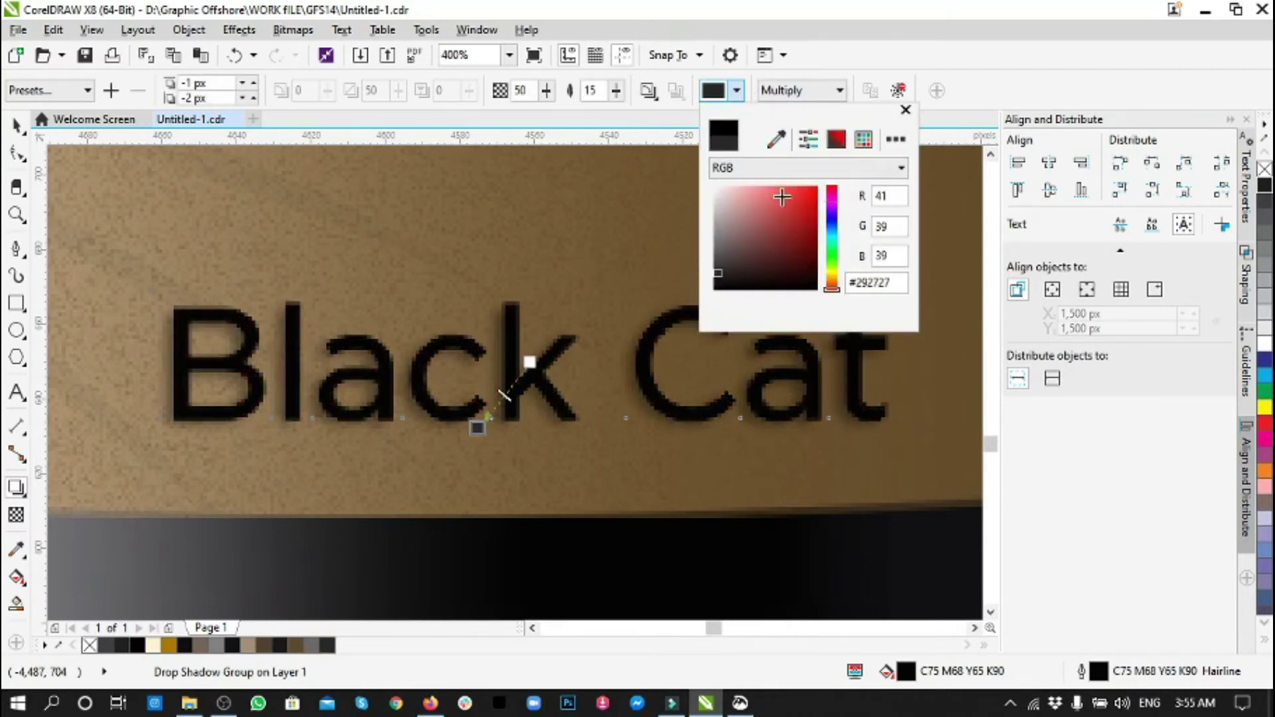
{"action": "left_click_drag", "start_coordinate": [783, 198], "coordinate": [713, 328]}
{"action": "left_click", "coordinate": [904, 113]}
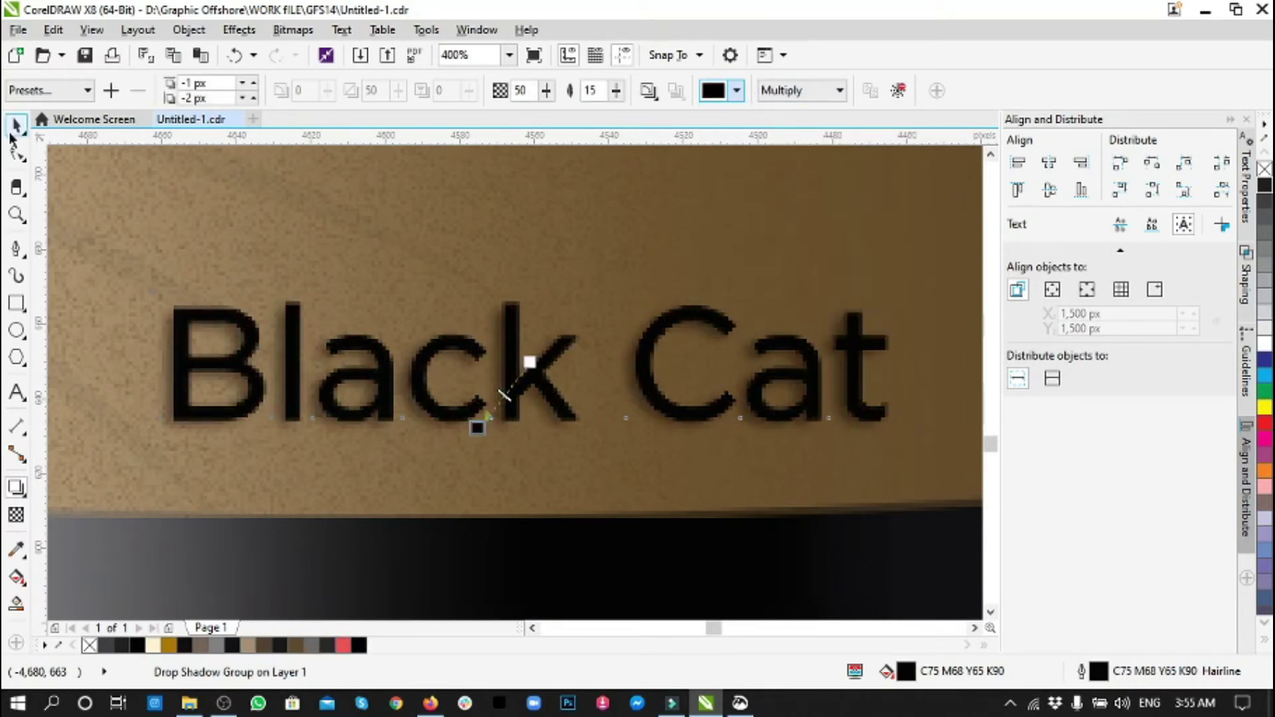
- Fill 'Black Cat' with the label's brown sampled by eyedropper
{"action": "left_click", "coordinate": [16, 548]}
{"action": "left_click", "coordinate": [863, 217]}
{"action": "left_click", "coordinate": [849, 361]}
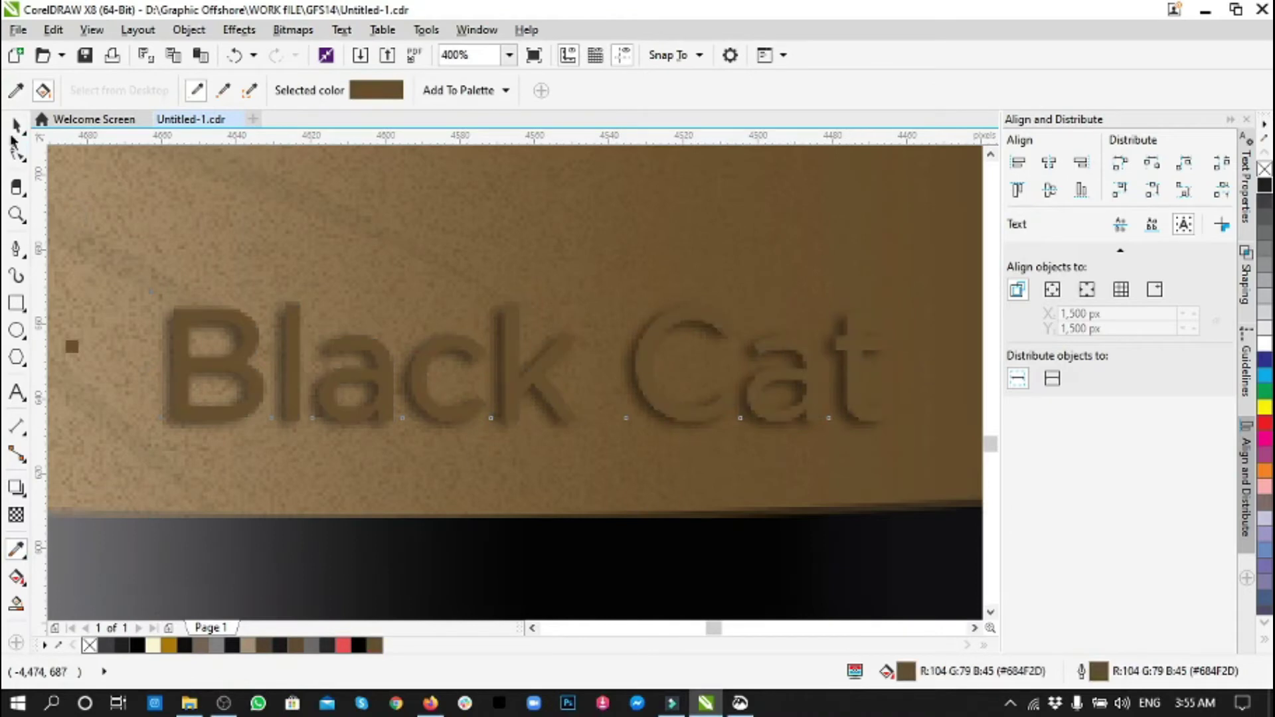
{"action": "left_click", "coordinate": [15, 124]}
- Try pulling the drop shadow offset closer to the text, then undo it
{"action": "left_click", "coordinate": [16, 487]}
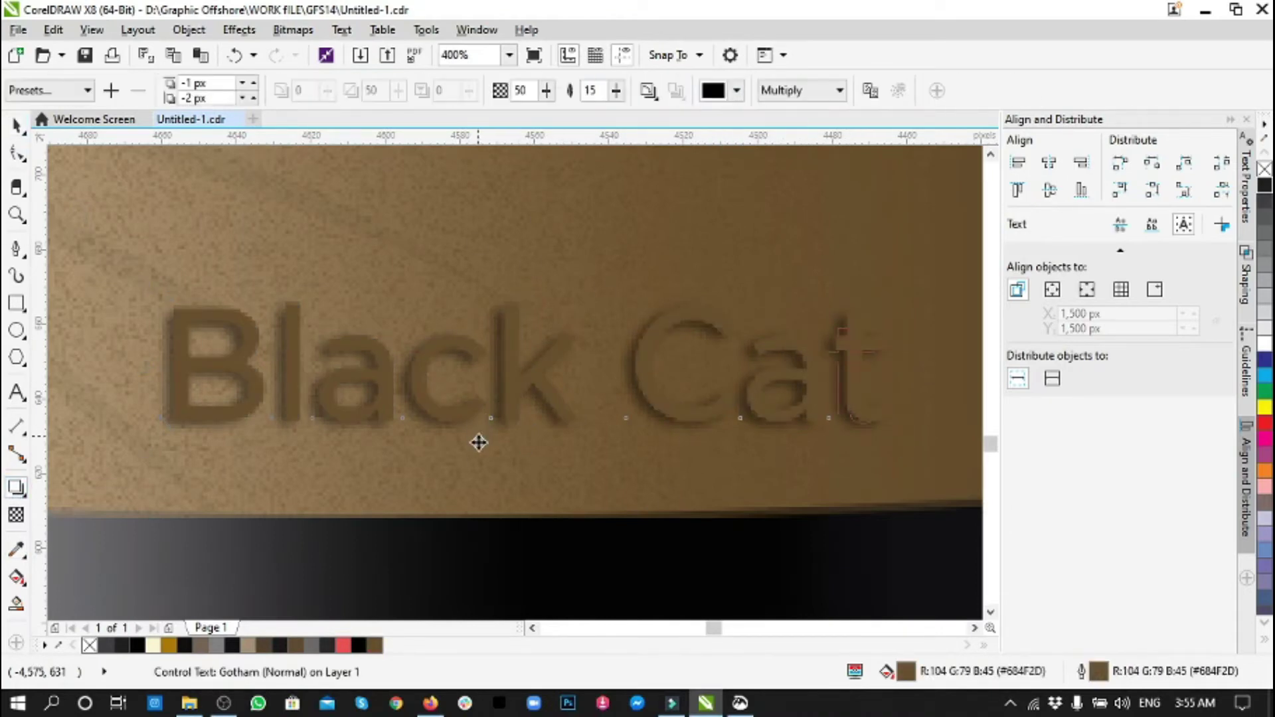
{"action": "left_click_drag", "start_coordinate": [479, 439], "coordinate": [485, 421]}
{"action": "key", "text": "ctrl+z"}
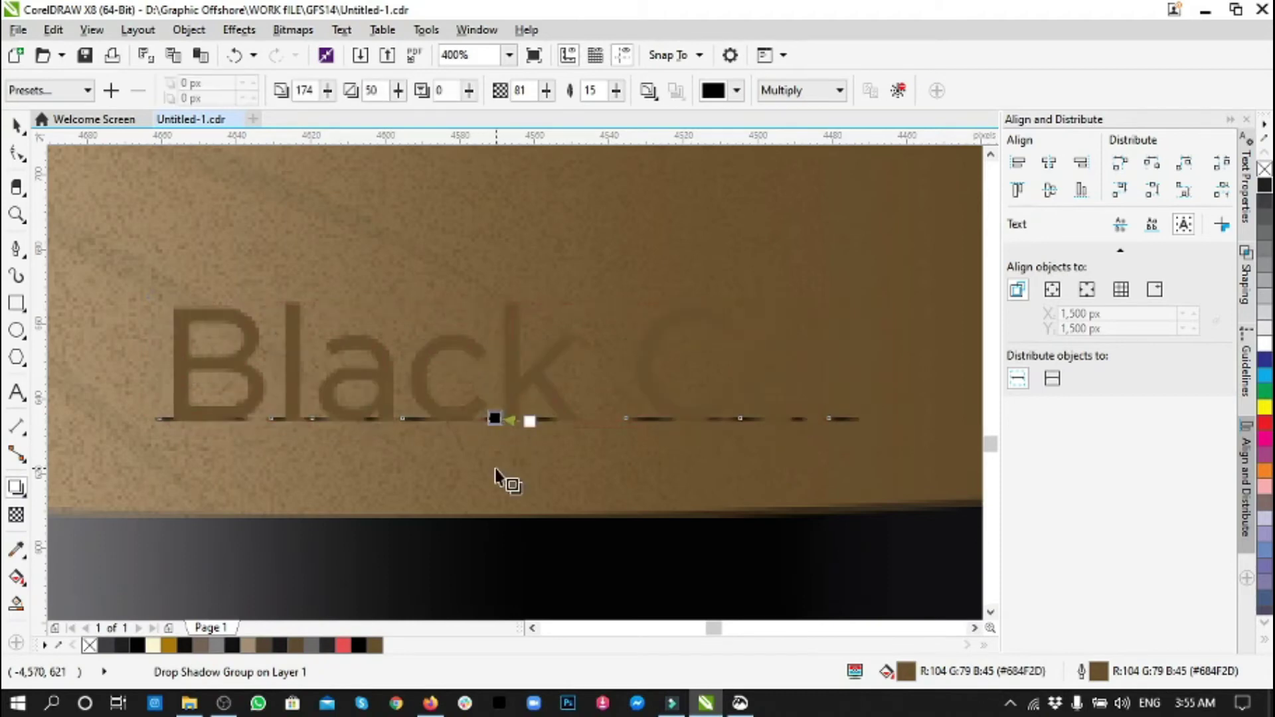
{"action": "scroll", "coordinate": [435, 472], "scroll_direction": "down", "scroll_amount": 3}
{"action": "scroll", "coordinate": [435, 472], "scroll_direction": "down", "scroll_amount": 2}
- Confirm a Uniform fill of #684F2D on 'Black Cat' in Edit Fill
{"action": "scroll", "coordinate": [441, 470], "scroll_direction": "up", "scroll_amount": 2}
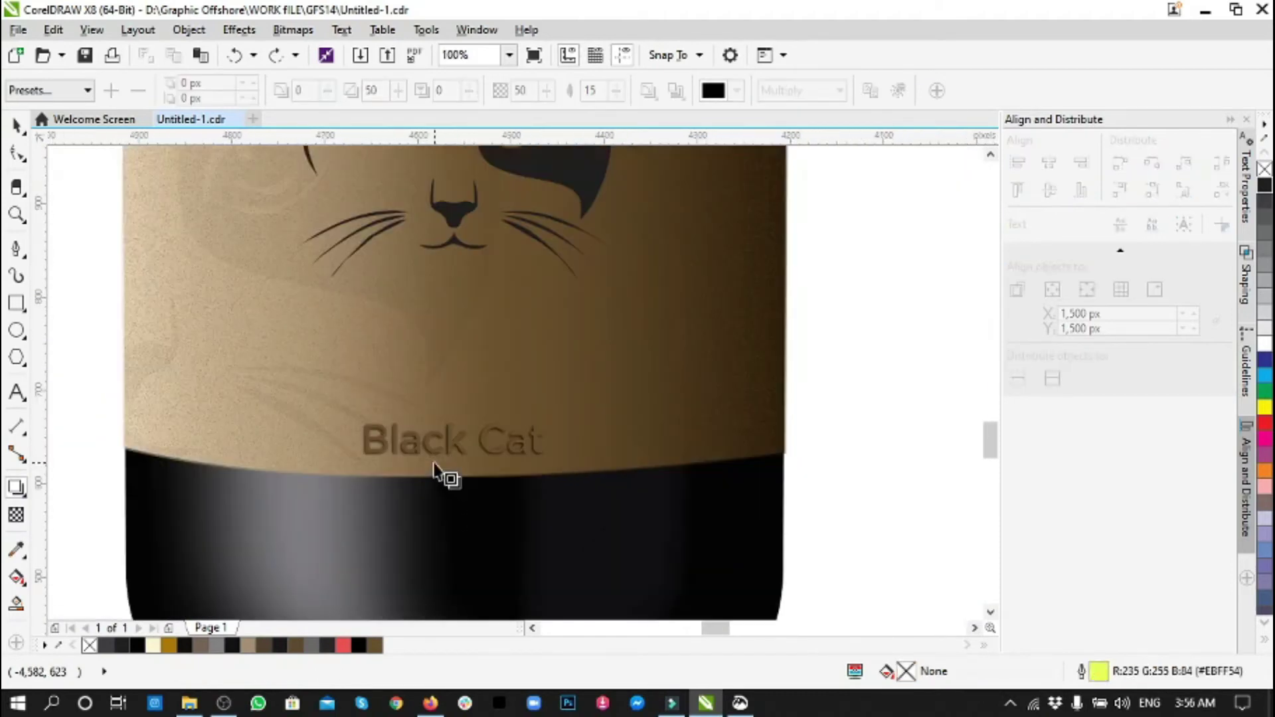
{"action": "left_click", "coordinate": [435, 435], "text": "ctrl"}
{"action": "double_click", "coordinate": [906, 671]}
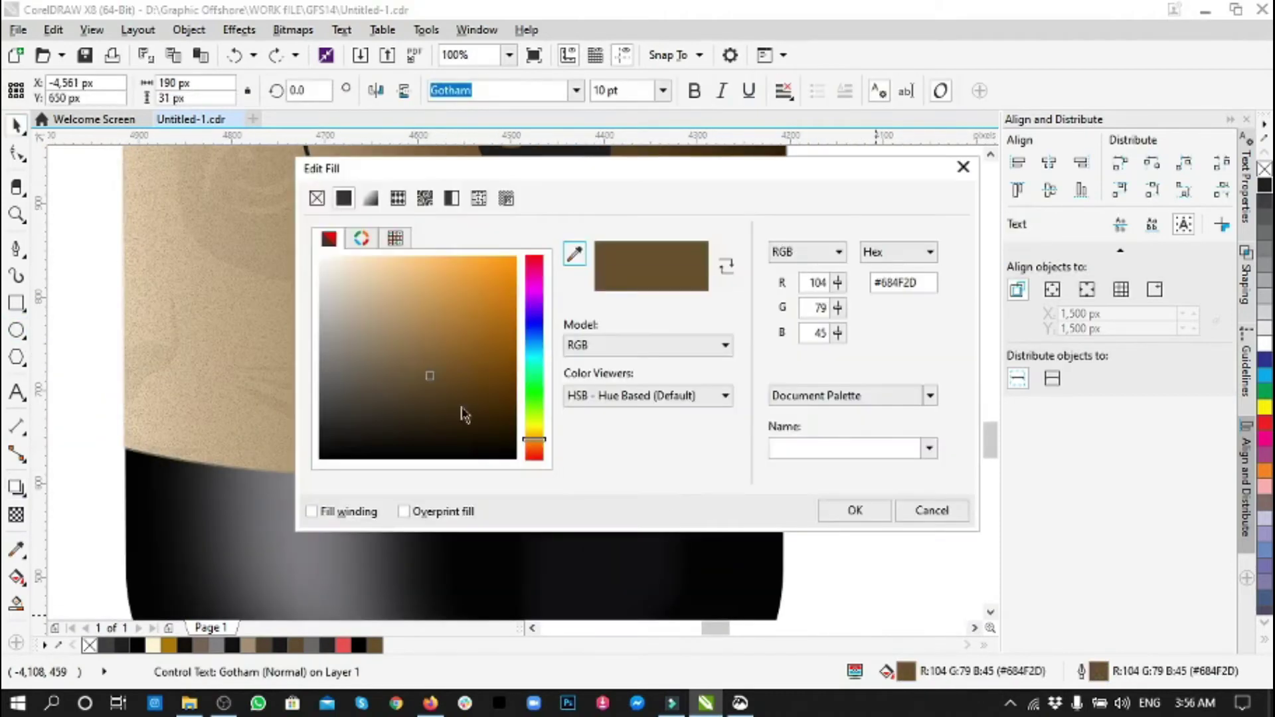
{"action": "left_click", "coordinate": [852, 510]}
{"action": "left_click", "coordinate": [458, 441]}
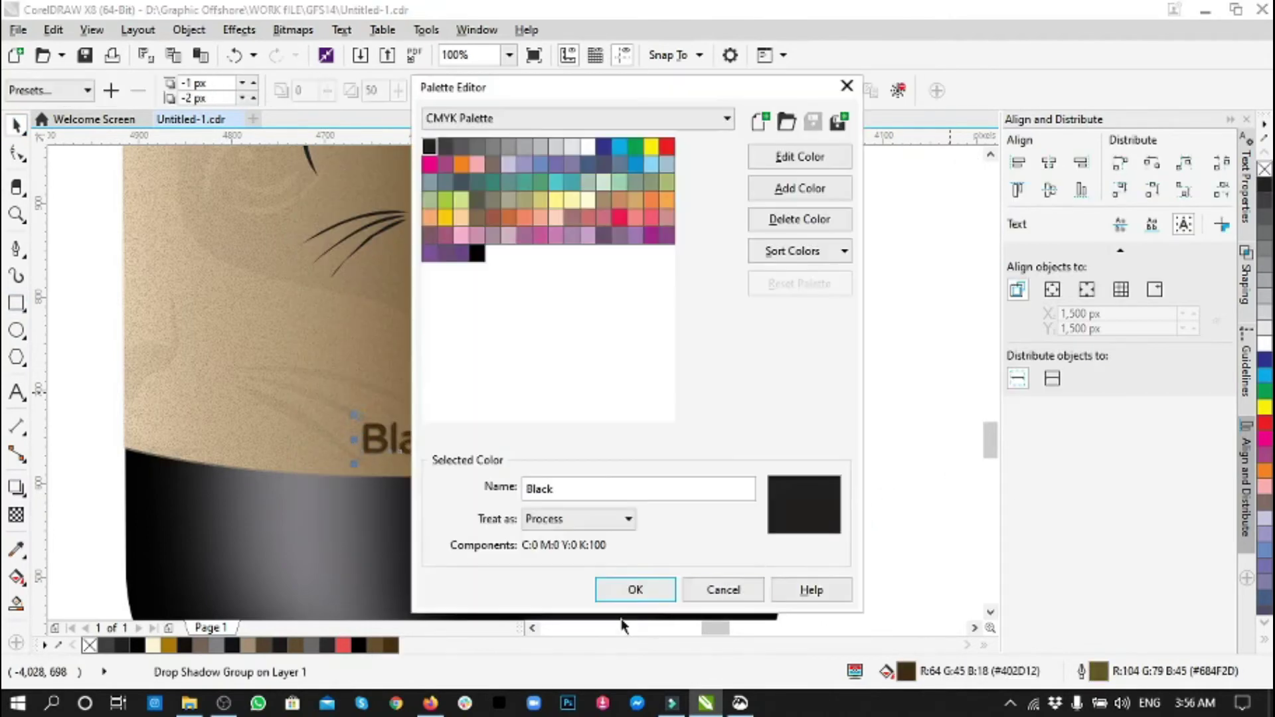
{"action": "key", "text": "Escape"}
- Recolour 'Black Cat' to deeper brown #402D12 and select the cat face group
{"action": "scroll", "coordinate": [441, 461], "scroll_direction": "up", "scroll_amount": 2}
{"action": "scroll", "coordinate": [503, 405], "scroll_direction": "up", "scroll_amount": 3}
{"action": "scroll", "coordinate": [501, 402], "scroll_direction": "down", "scroll_amount": 2}
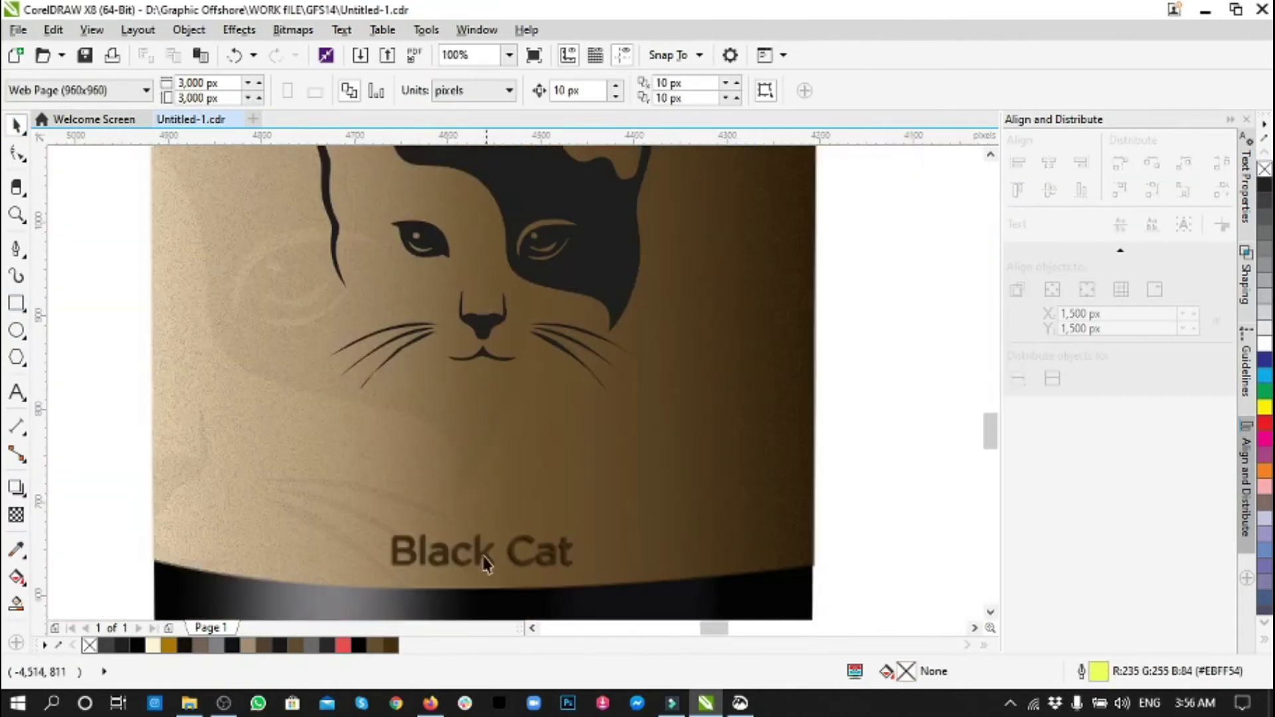
{"action": "key", "text": "i"}
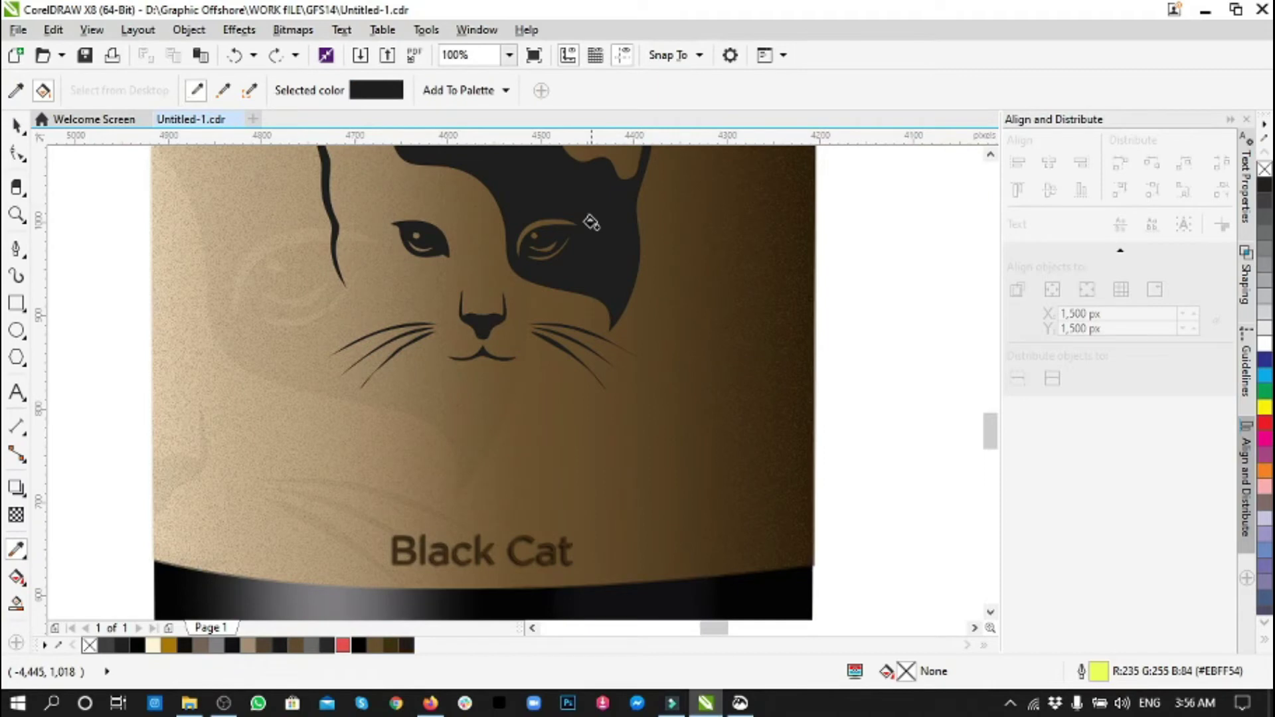
{"action": "key", "text": "space"}
{"action": "left_click", "coordinate": [525, 558]}
{"action": "key", "text": "Escape"}
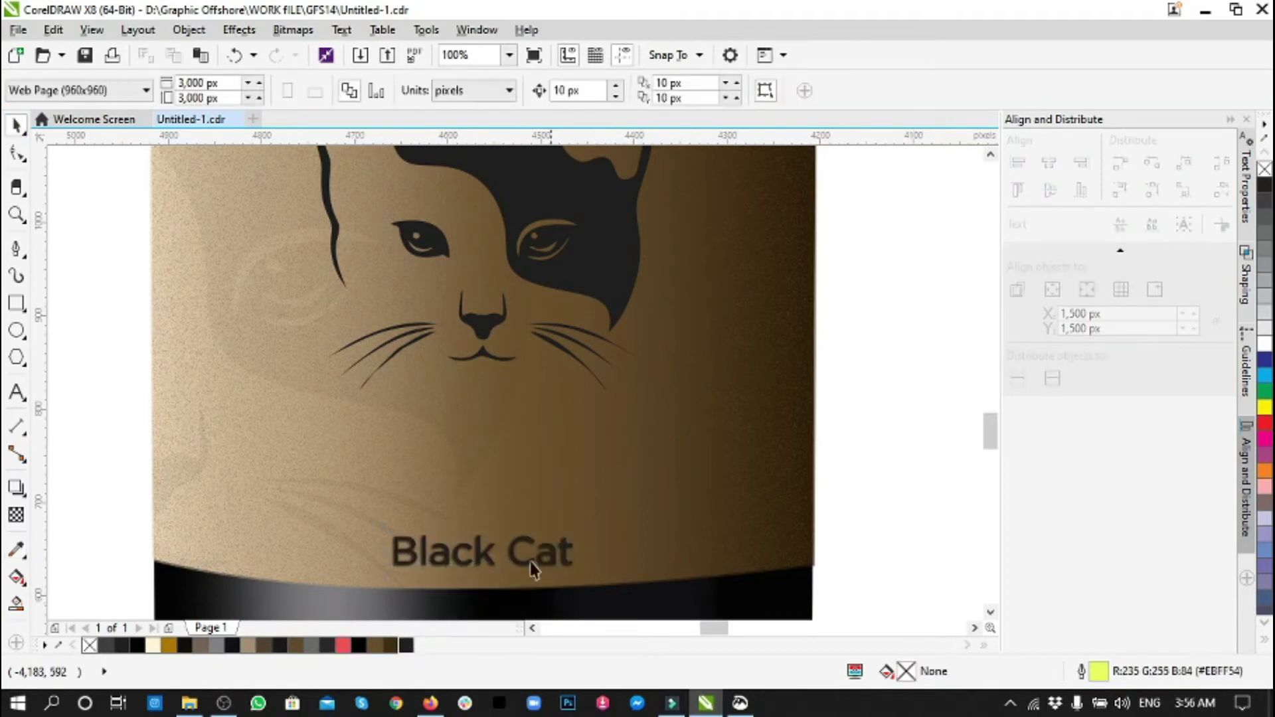
{"action": "scroll", "coordinate": [535, 570], "scroll_direction": "up", "scroll_amount": 2}
{"action": "left_click", "coordinate": [509, 240]}
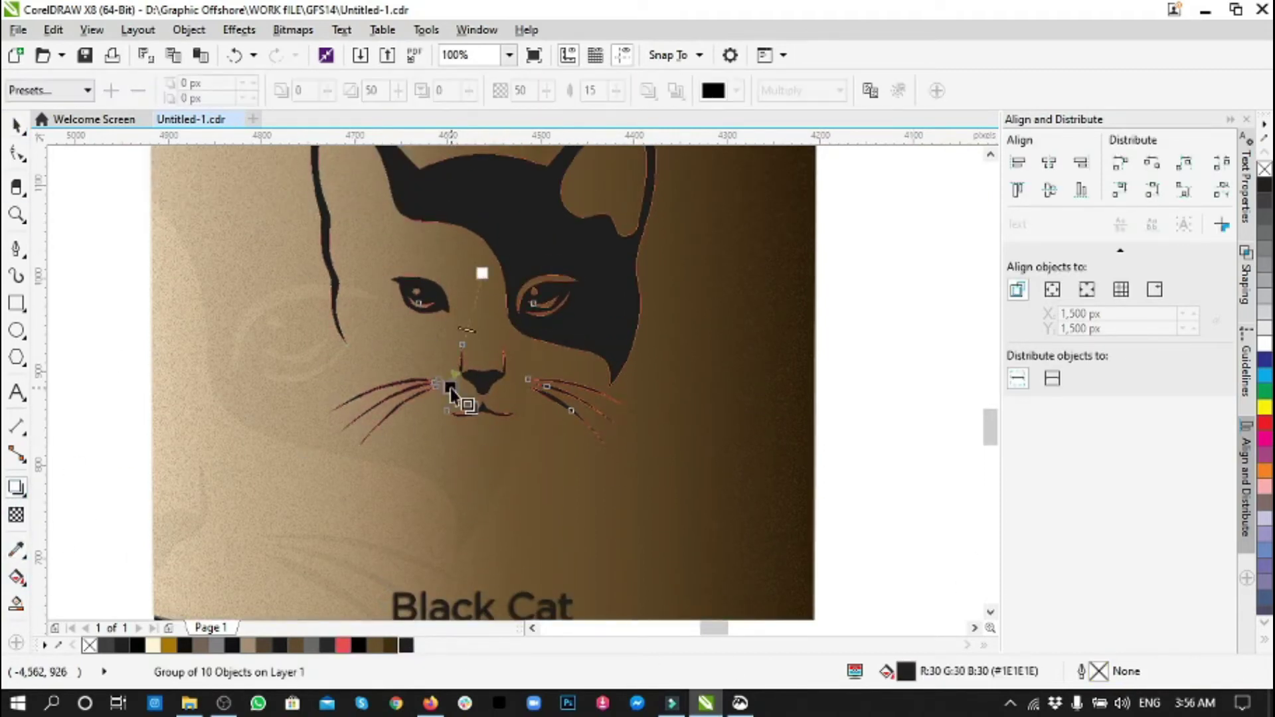
- Give the cat face a soft drop shadow and move 'Black Cat' up just beneath it
{"action": "left_click_drag", "start_coordinate": [330, 488], "coordinate": [352, 450]}
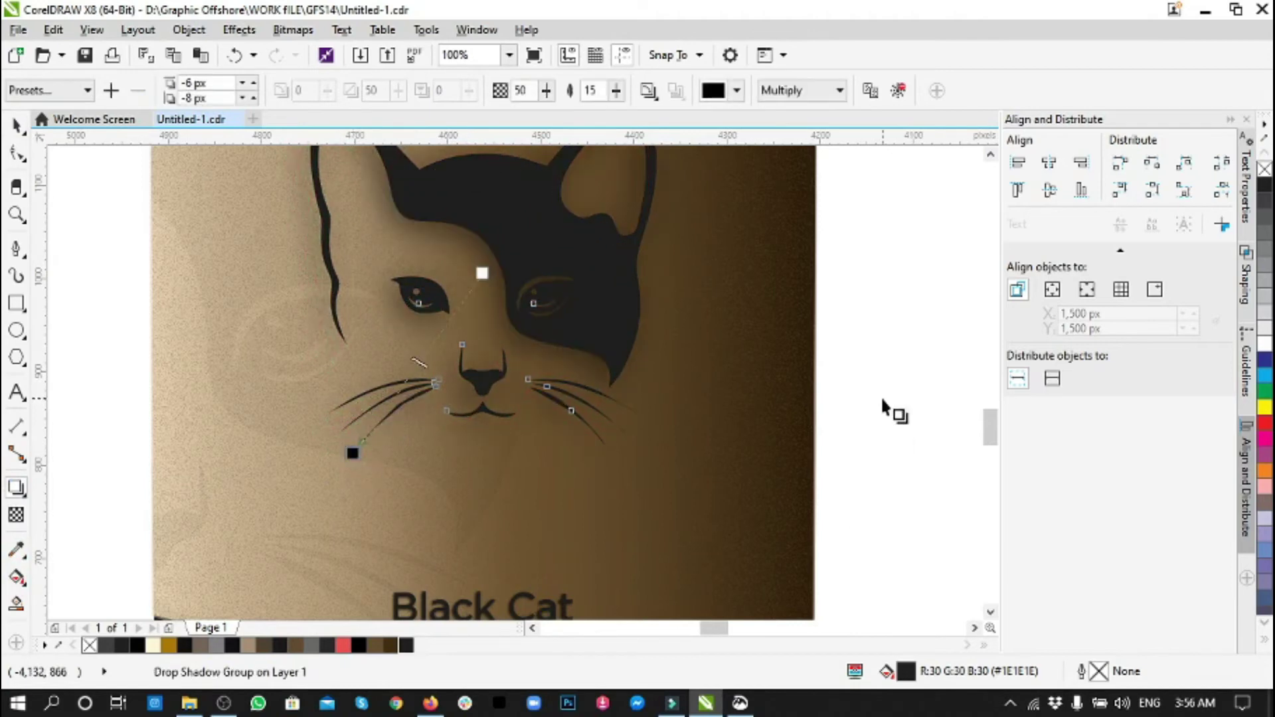
{"action": "scroll", "coordinate": [608, 398], "scroll_direction": "down", "scroll_amount": 1}
{"action": "scroll", "coordinate": [496, 454], "scroll_direction": "right", "scroll_amount": 2}
{"action": "key", "text": "space"}
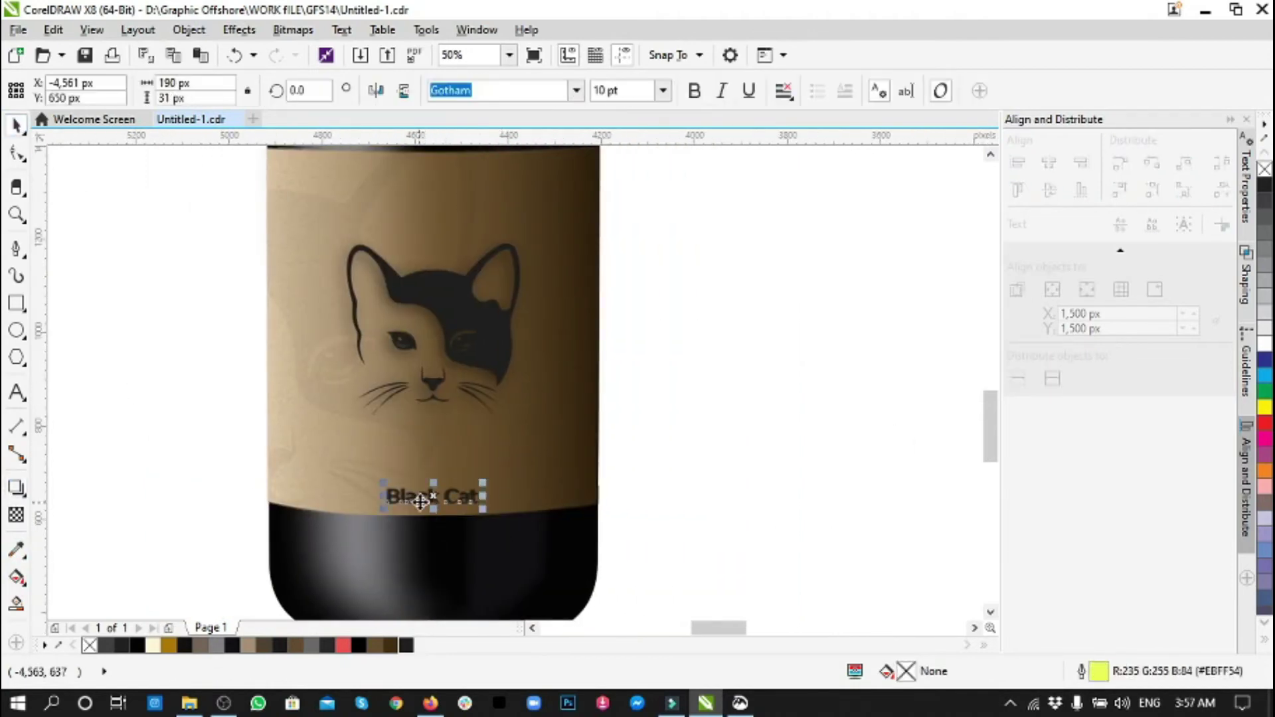
{"action": "left_click_drag", "start_coordinate": [427, 501], "coordinate": [421, 458]}
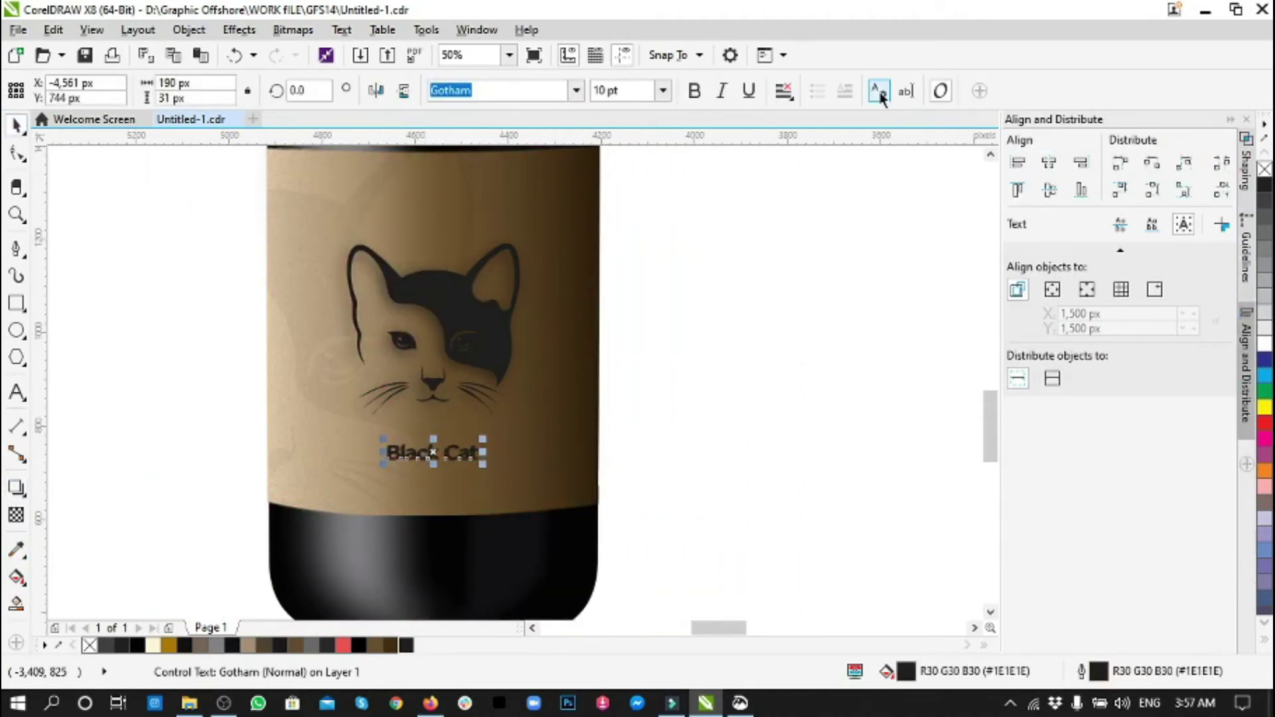
{"action": "key", "text": "space"}
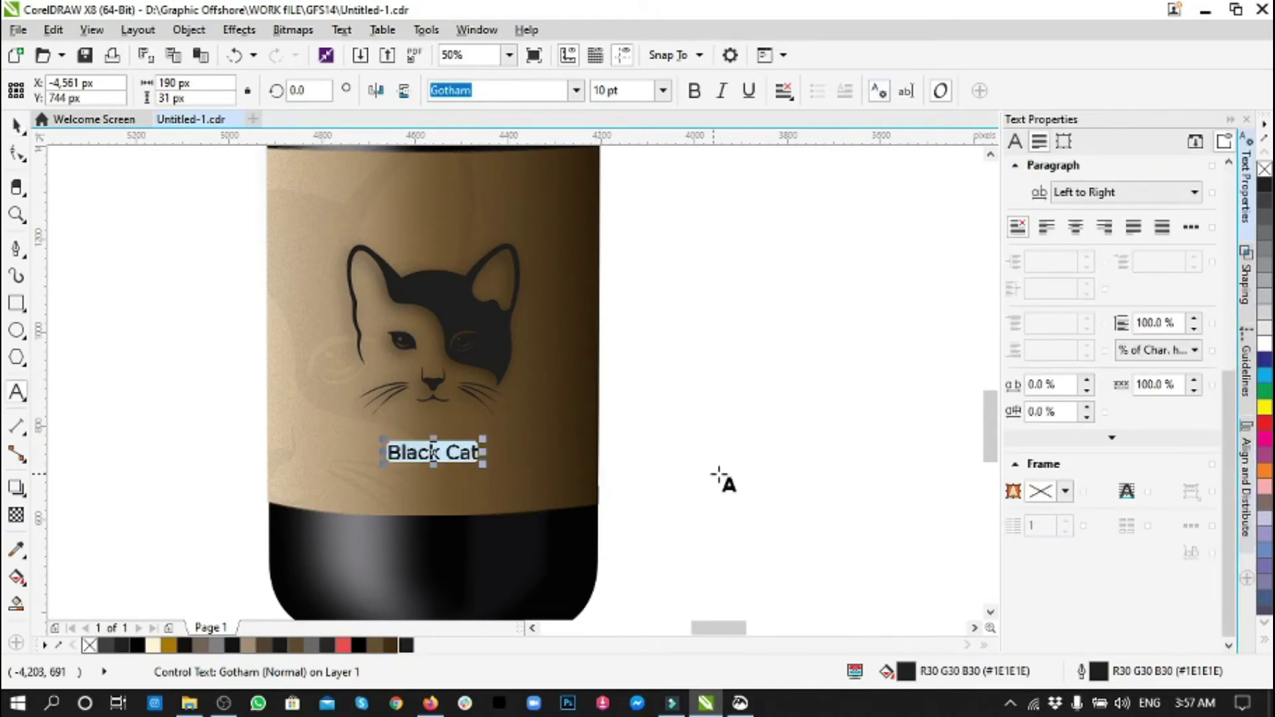
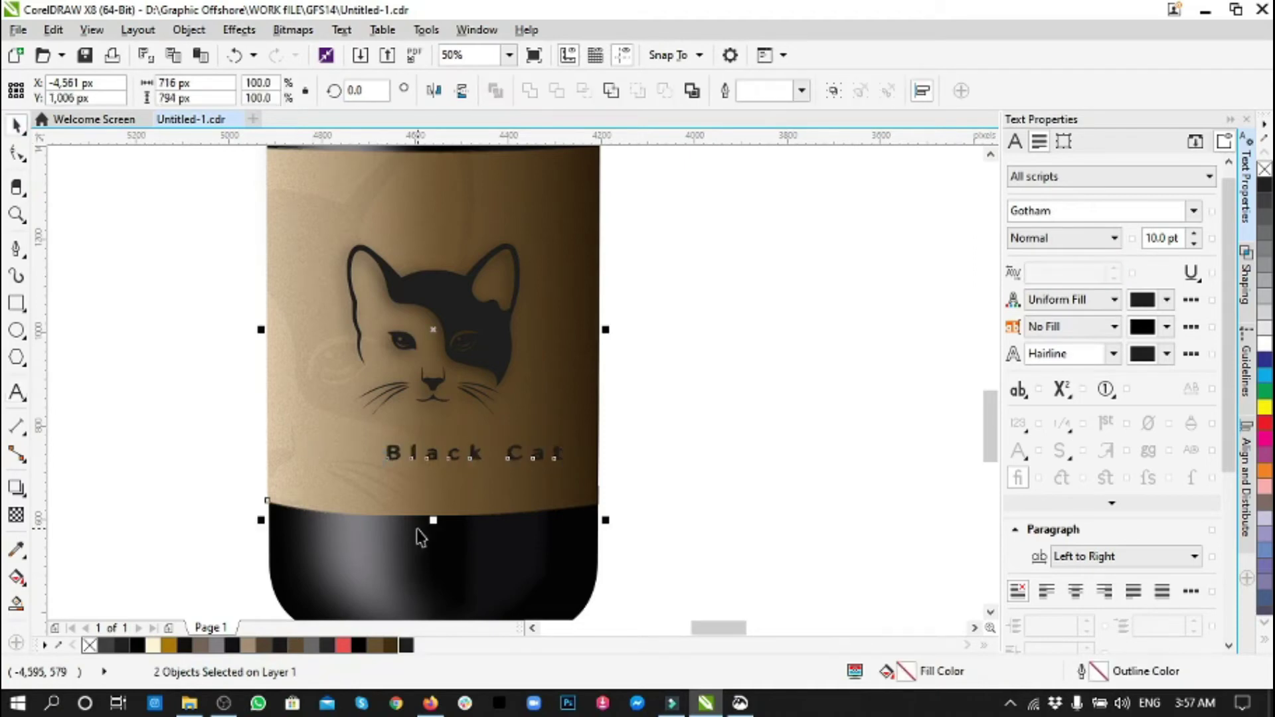
- Close the palette editor and check the Black Cat text and cat face objects
{"action": "double_click", "coordinate": [1265, 171]}
{"action": "left_click", "coordinate": [664, 590]}
{"action": "scroll", "coordinate": [428, 490], "scroll_direction": "up", "scroll_amount": 3}
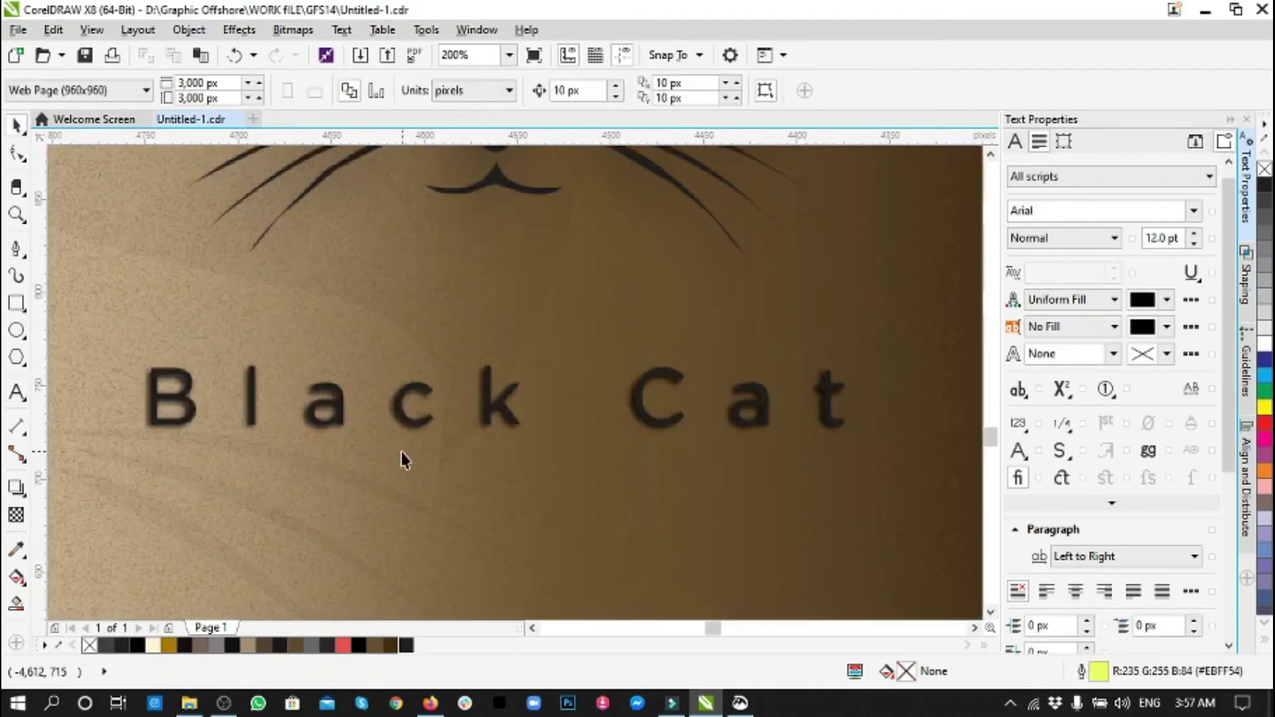
{"action": "left_click", "coordinate": [515, 432]}
{"action": "scroll", "coordinate": [549, 279], "scroll_direction": "down", "scroll_amount": 2}
{"action": "left_click", "coordinate": [549, 279]}
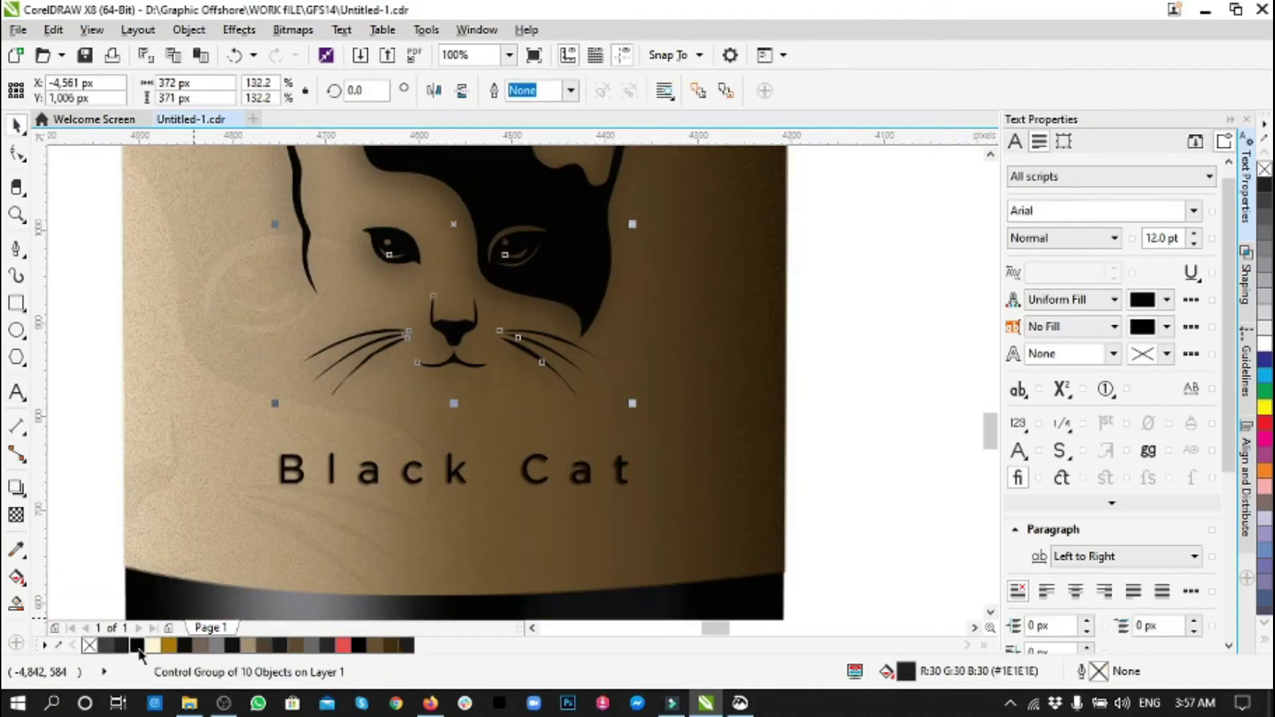
{"action": "key", "text": "Escape"}
{"action": "scroll", "coordinate": [490, 464], "scroll_direction": "up", "scroll_amount": 1}
{"action": "left_click", "coordinate": [444, 520]}
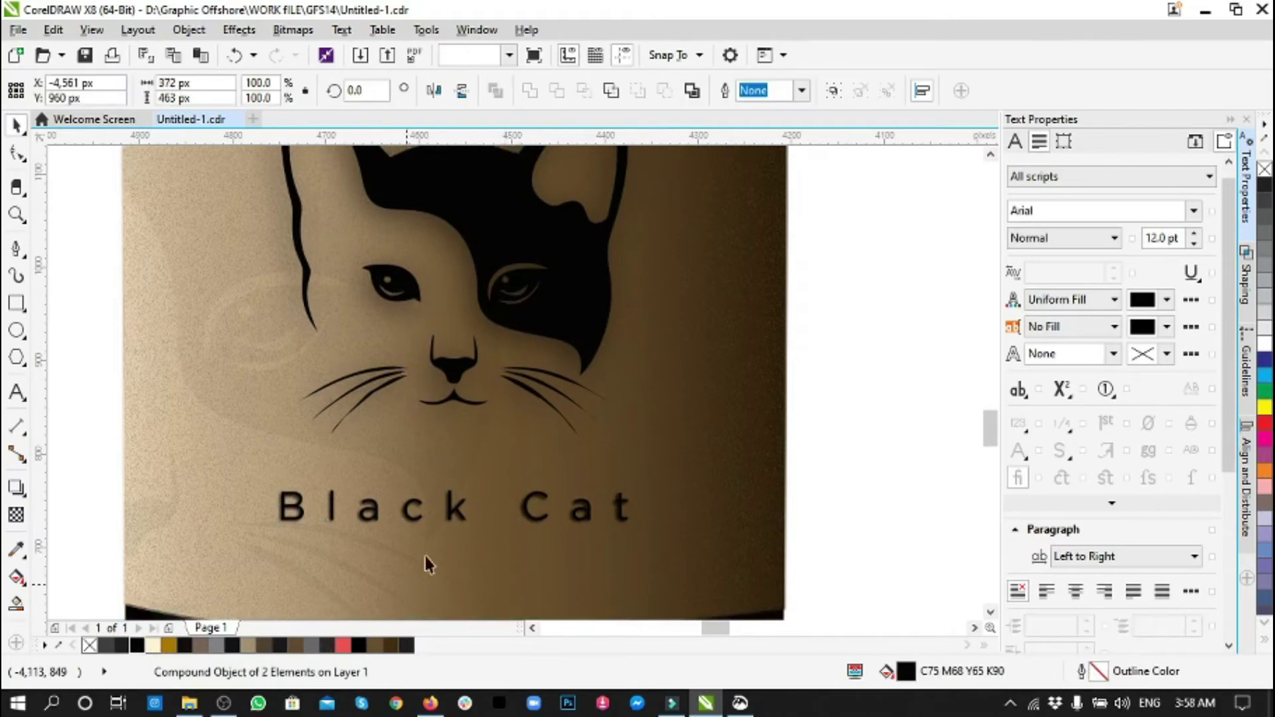
{"action": "scroll", "coordinate": [451, 532], "scroll_direction": "down", "scroll_amount": 3}
{"action": "left_click", "coordinate": [545, 524]}
- Combine the key graphic beside the bottles into a single curve
{"action": "scroll", "coordinate": [545, 517], "scroll_direction": "down", "scroll_amount": 2}
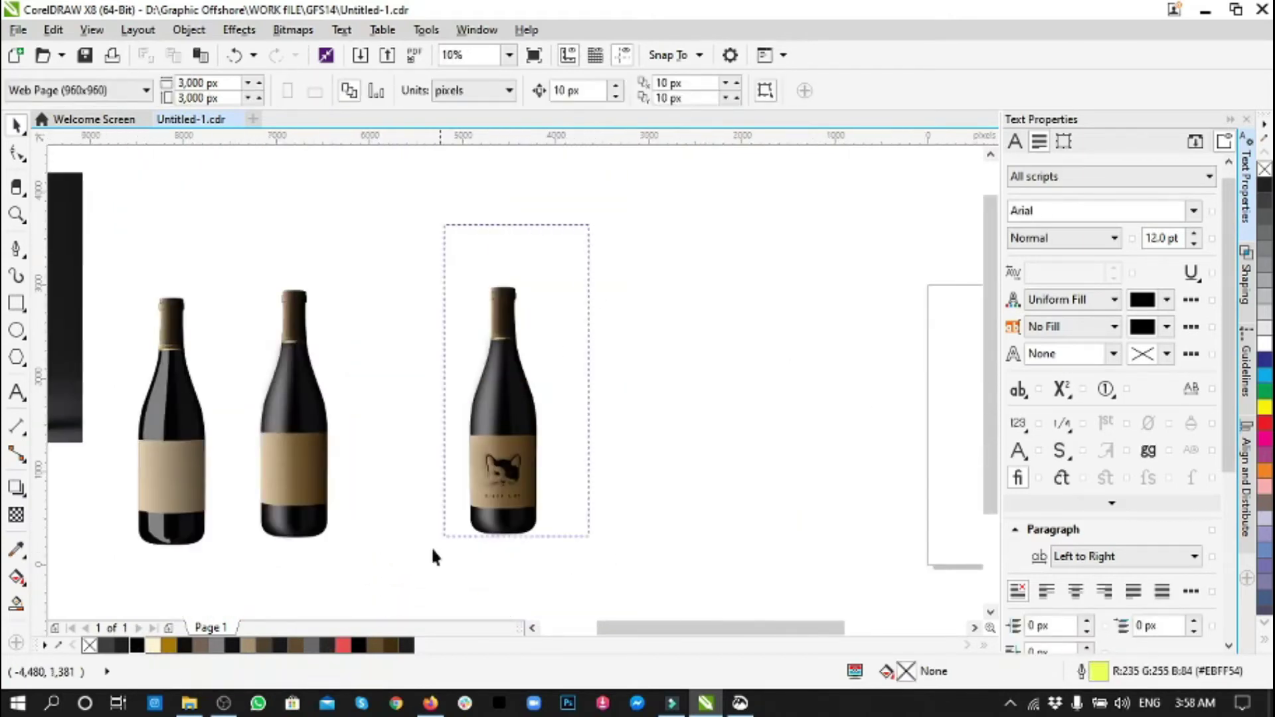
{"action": "scroll", "coordinate": [541, 505], "scroll_direction": "right", "scroll_amount": 3}
{"action": "scroll", "coordinate": [540, 505], "scroll_direction": "down", "scroll_amount": 2}
{"action": "left_click", "coordinate": [410, 445]}
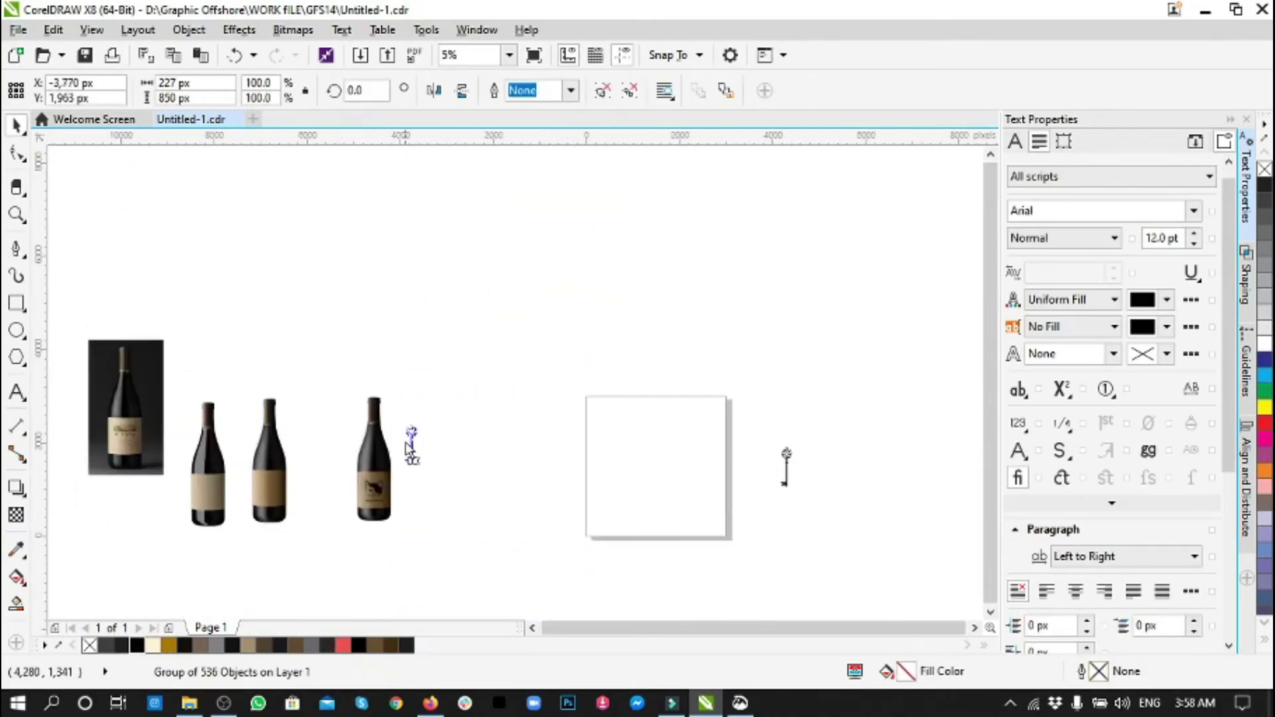
{"action": "scroll", "coordinate": [411, 445], "scroll_direction": "up", "scroll_amount": 3}
{"action": "scroll", "coordinate": [422, 427], "scroll_direction": "up", "scroll_amount": 1}
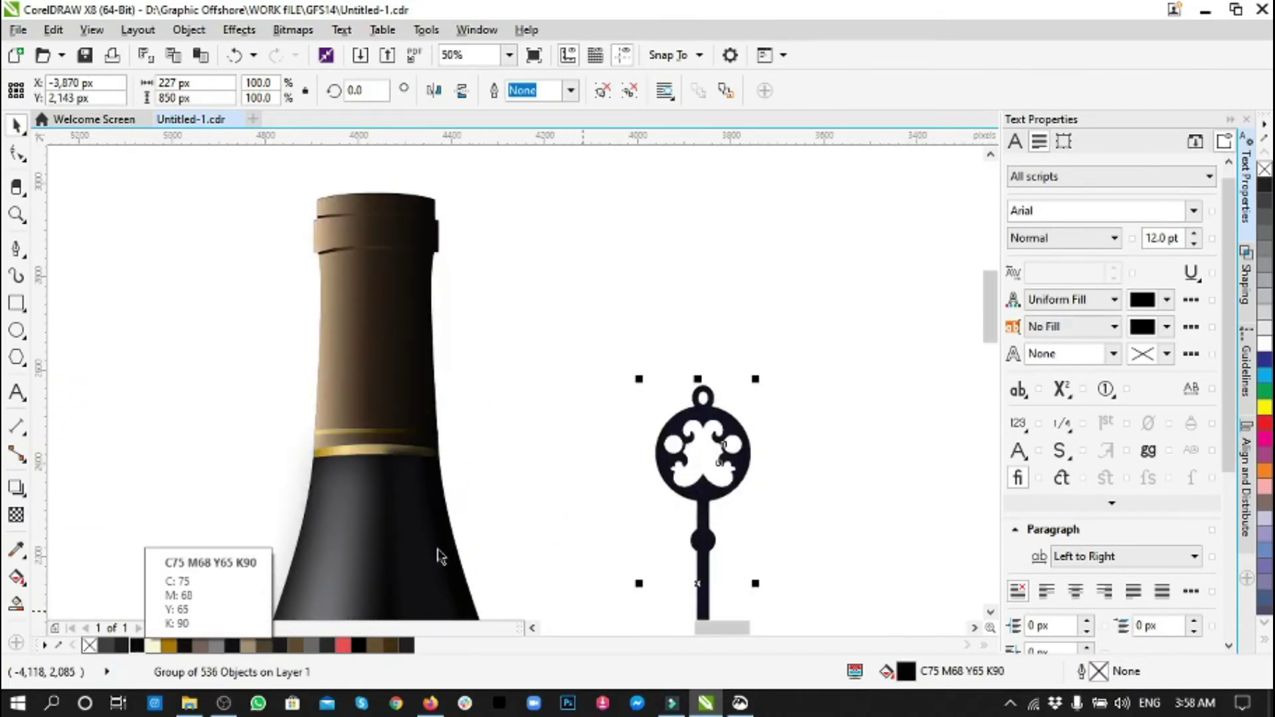
{"action": "left_click", "coordinate": [602, 90]}
{"action": "left_click", "coordinate": [600, 391]}
{"action": "scroll", "coordinate": [600, 391], "scroll_direction": "down", "scroll_amount": 1}
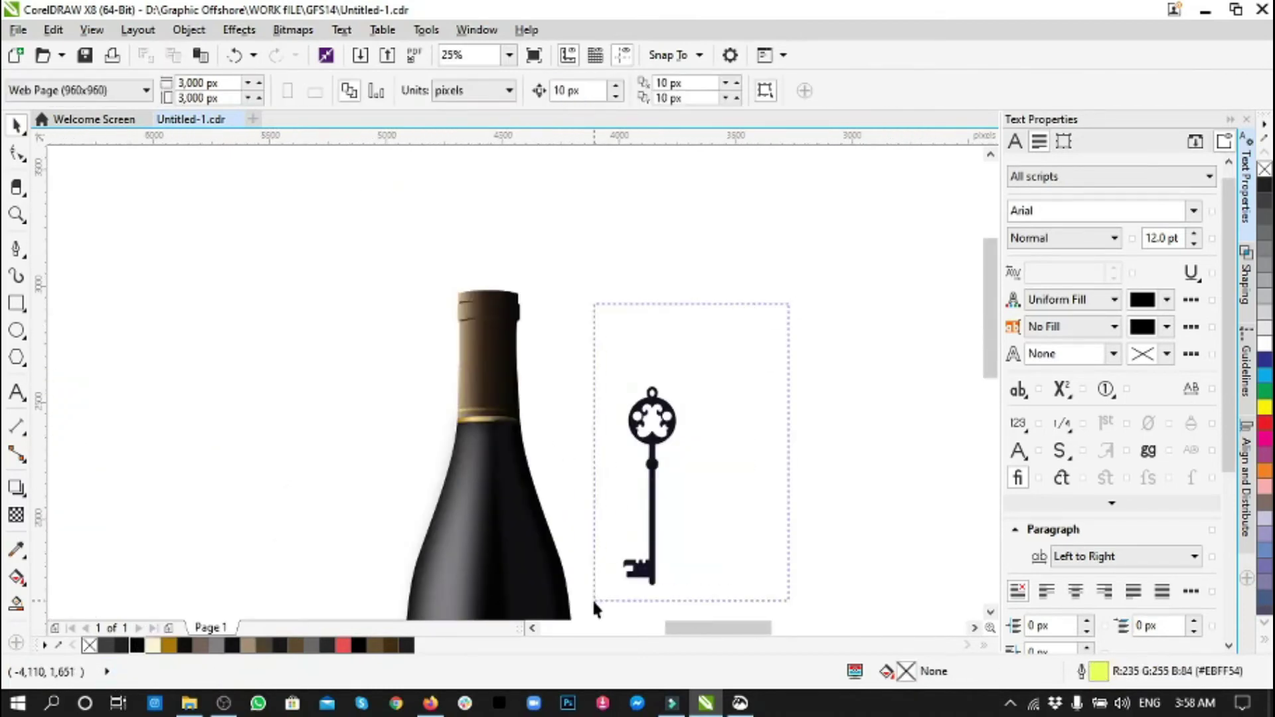
- Group all the key's pieces and fill them with rich black
{"action": "left_click_drag", "start_coordinate": [789, 304], "coordinate": [593, 606]}
{"action": "key", "text": "ctrl+g"}
{"action": "left_click", "coordinate": [137, 645]}
{"action": "left_click", "coordinate": [632, 253]}
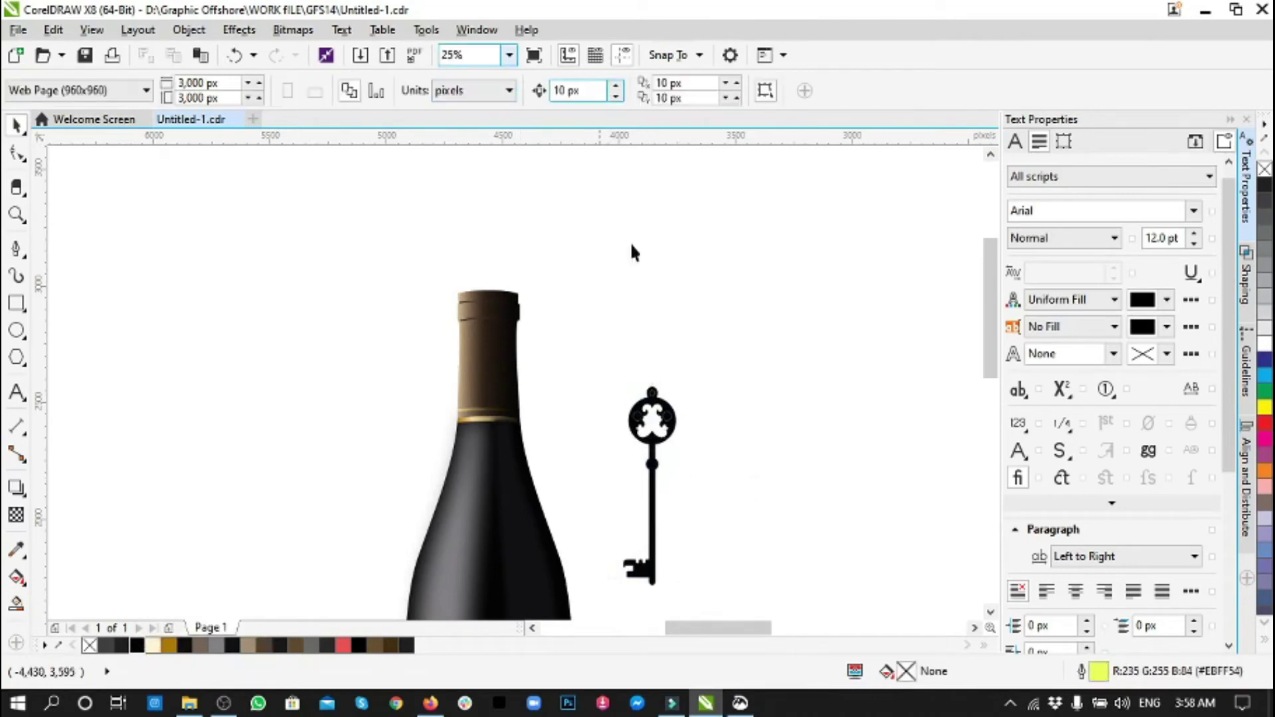
{"action": "left_click", "coordinate": [653, 426]}
{"action": "scroll", "coordinate": [652, 419], "scroll_direction": "up", "scroll_amount": 4}
{"action": "left_click", "coordinate": [539, 483]}
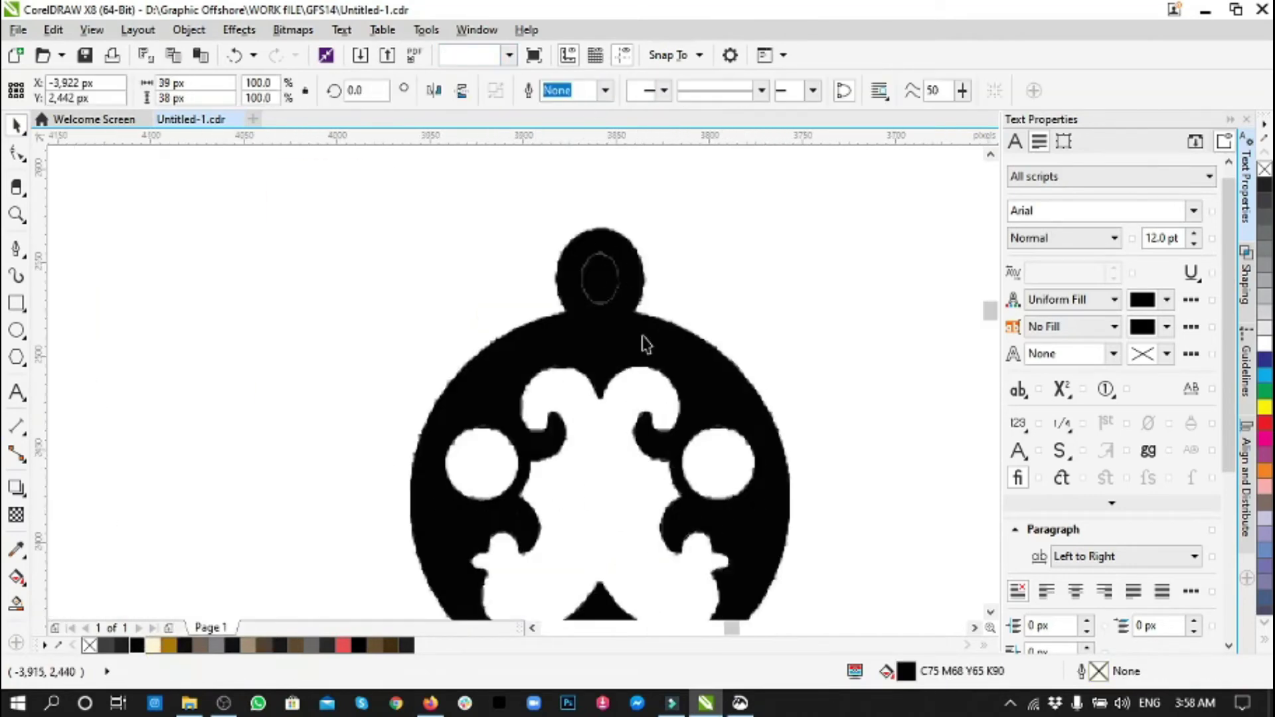
{"action": "left_click", "coordinate": [596, 504]}
- Scale the key to about 52.6% and PowerClip it inside the bottle shape
{"action": "scroll", "coordinate": [597, 504], "scroll_direction": "down", "scroll_amount": 3}
{"action": "scroll", "coordinate": [596, 503], "scroll_direction": "down", "scroll_amount": 1}
{"action": "scroll", "coordinate": [597, 503], "scroll_direction": "down", "scroll_amount": 3}
{"action": "scroll", "coordinate": [596, 504], "scroll_direction": "down", "scroll_amount": 3}
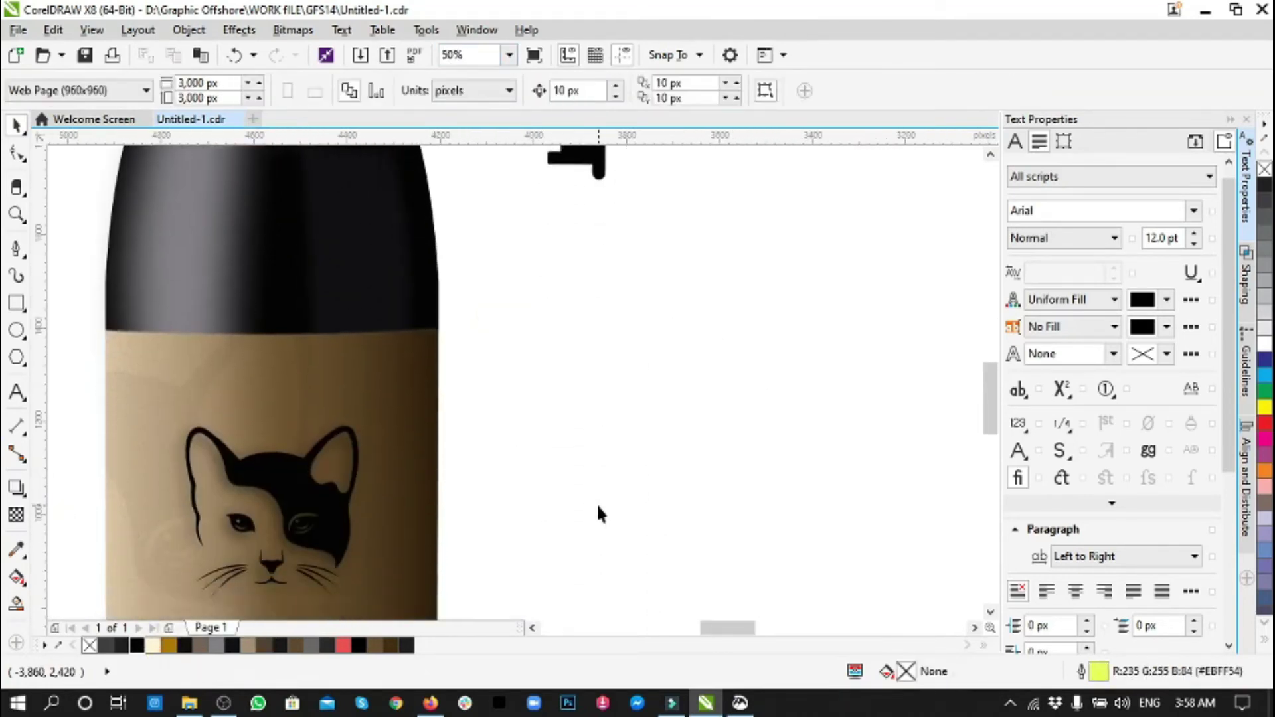
{"action": "scroll", "coordinate": [598, 515], "scroll_direction": "up", "scroll_amount": 3}
{"action": "scroll", "coordinate": [515, 285], "scroll_direction": "down", "scroll_amount": 2}
{"action": "left_click", "coordinate": [570, 372]}
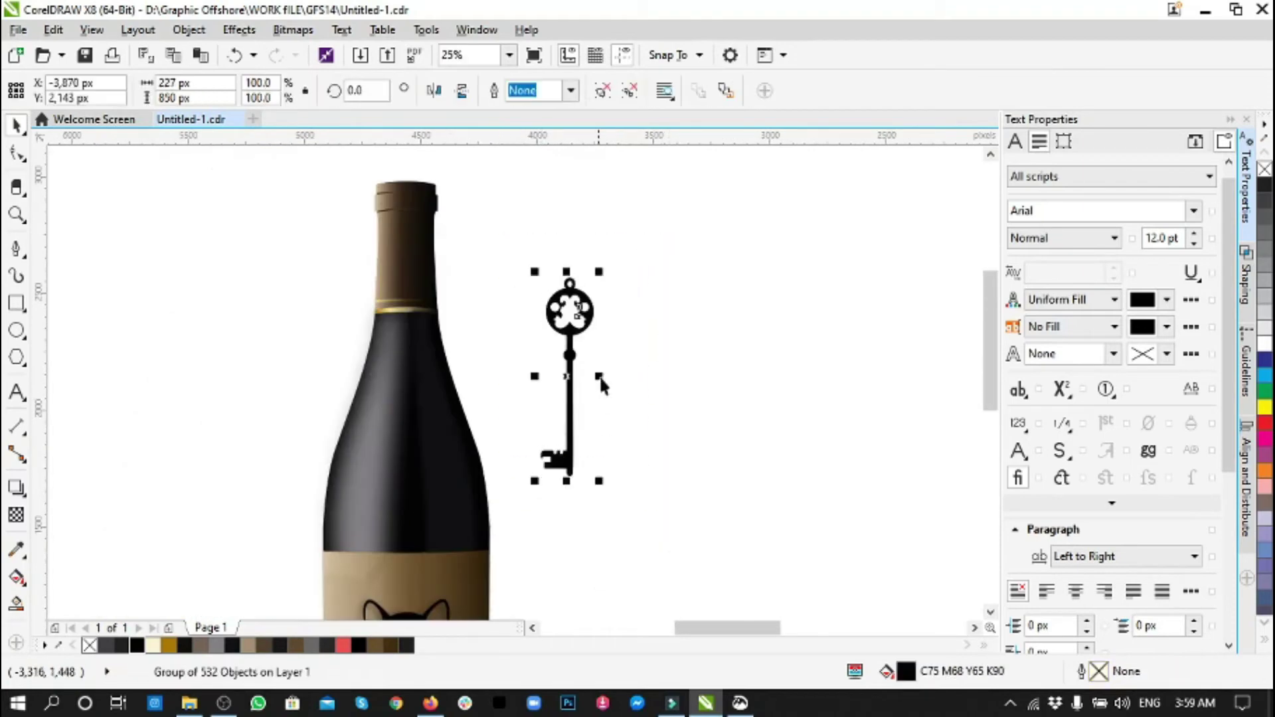
{"action": "left_click_drag", "start_coordinate": [598, 480], "coordinate": [569, 381]}
{"action": "scroll", "coordinate": [470, 443], "scroll_direction": "down", "scroll_amount": 3}
{"action": "mouse_move", "coordinate": [557, 266]}
{"action": "left_mouse_down"}
{"action": "mouse_move", "coordinate": [470, 505]}
{"action": "mouse_move", "coordinate": [413, 349]}
{"action": "left_mouse_up"}
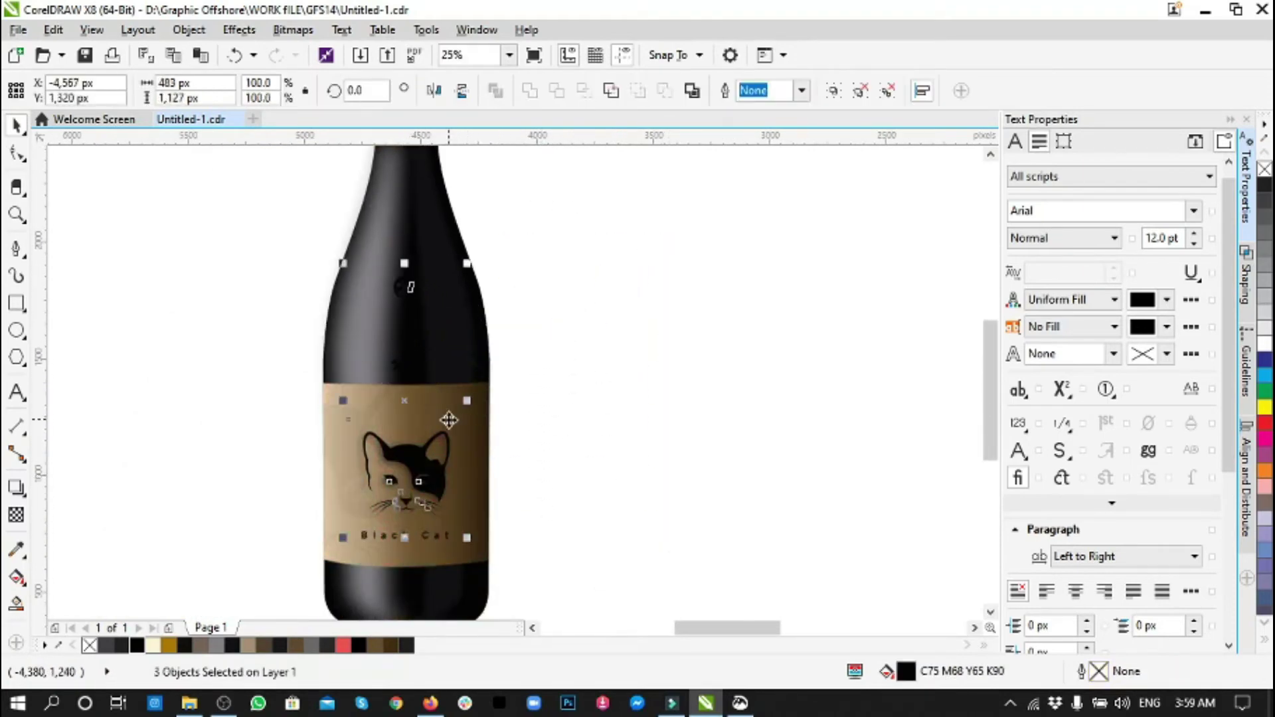
- Select the key hidden inside the bottle and fill it 90% Black
{"action": "left_click", "coordinate": [465, 312]}
{"action": "left_click", "coordinate": [467, 428]}
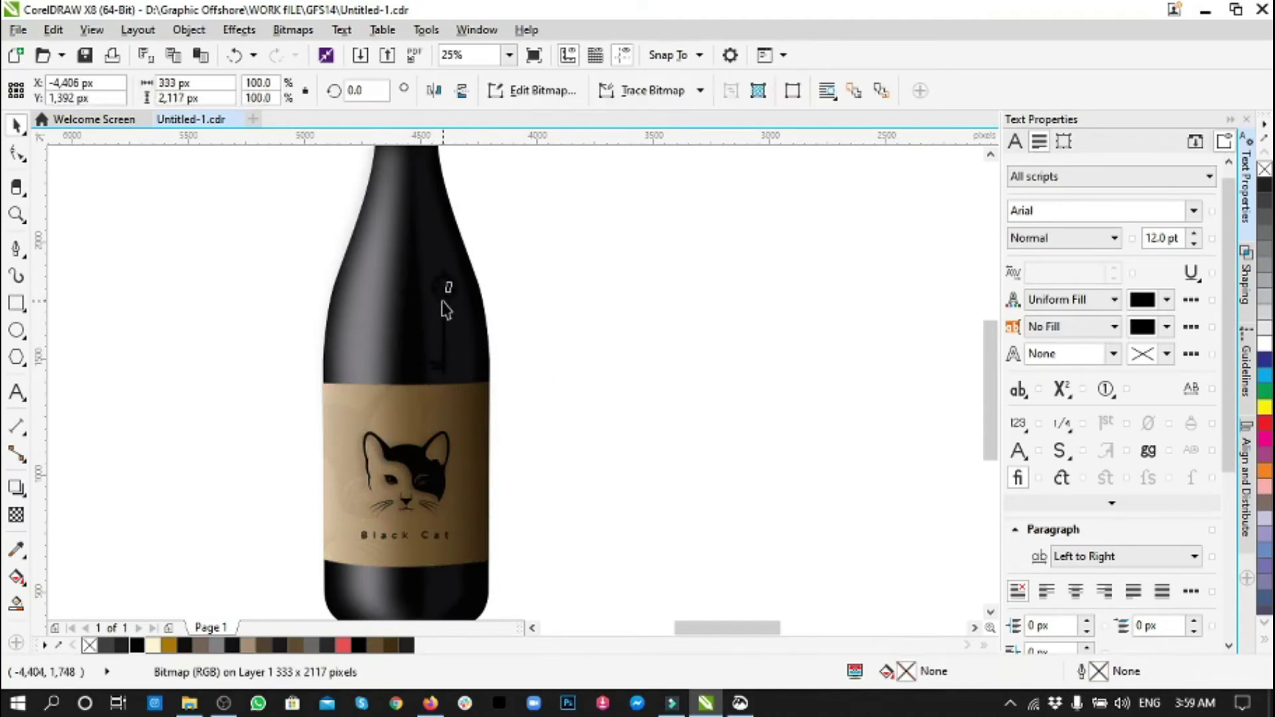
{"action": "scroll", "coordinate": [395, 290], "scroll_direction": "up", "scroll_amount": 2}
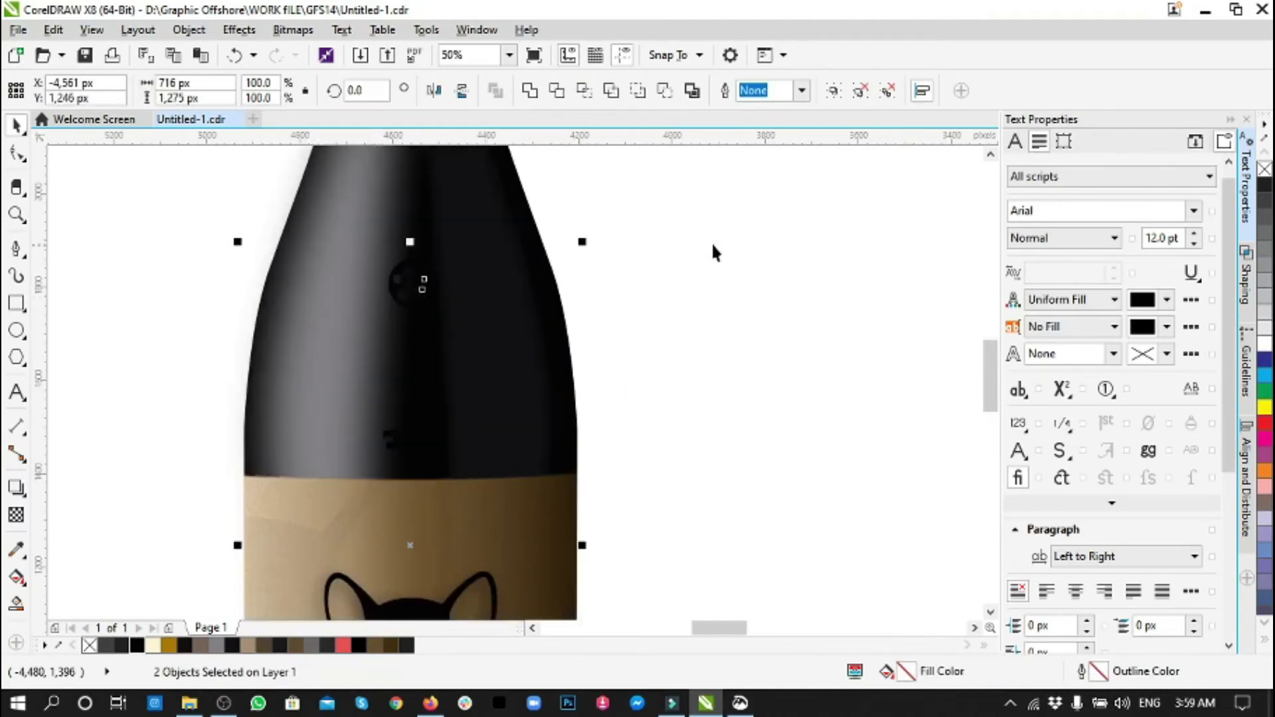
{"action": "left_click", "coordinate": [413, 313]}
{"action": "left_click", "coordinate": [1265, 265]}
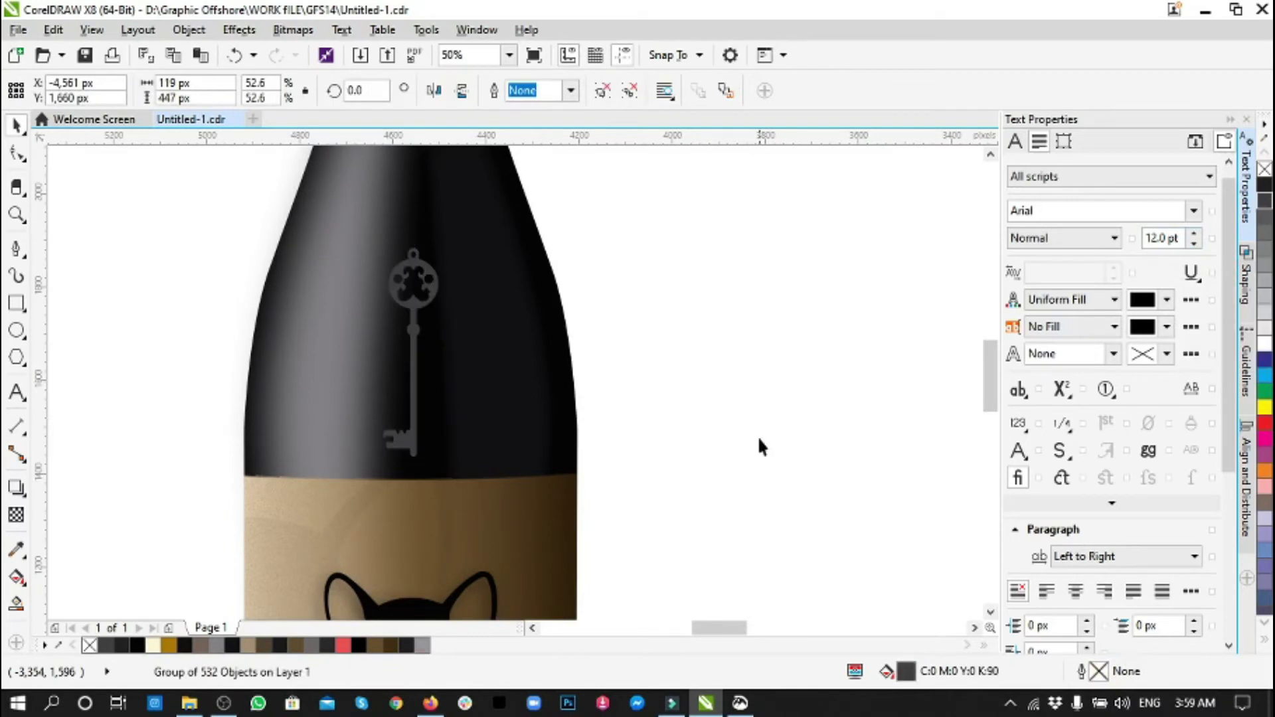
{"action": "scroll", "coordinate": [762, 447], "scroll_direction": "down", "scroll_amount": 1}
{"action": "scroll", "coordinate": [612, 432], "scroll_direction": "up", "scroll_amount": 1}
- Change the neck key to 70% Black and ungroup its pieces
{"action": "left_click", "coordinate": [419, 485]}
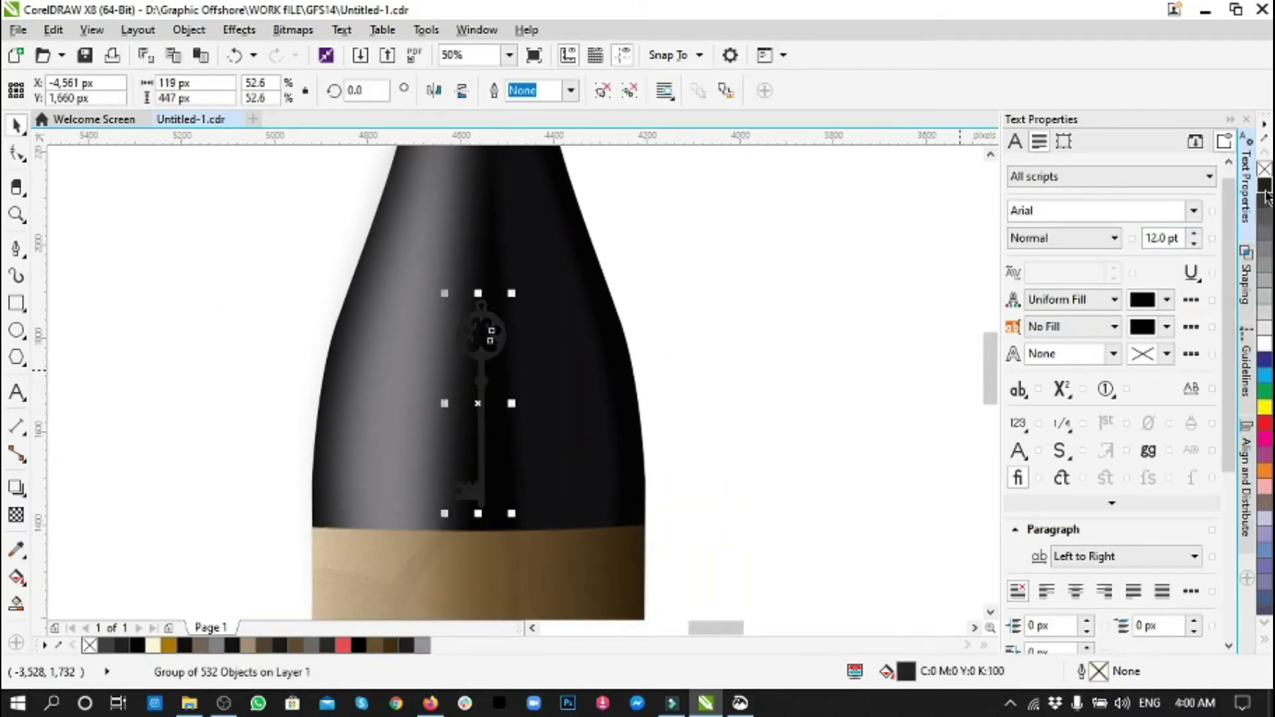
{"action": "left_click", "coordinate": [1265, 233]}
{"action": "scroll", "coordinate": [726, 379], "scroll_direction": "down", "scroll_amount": 1}
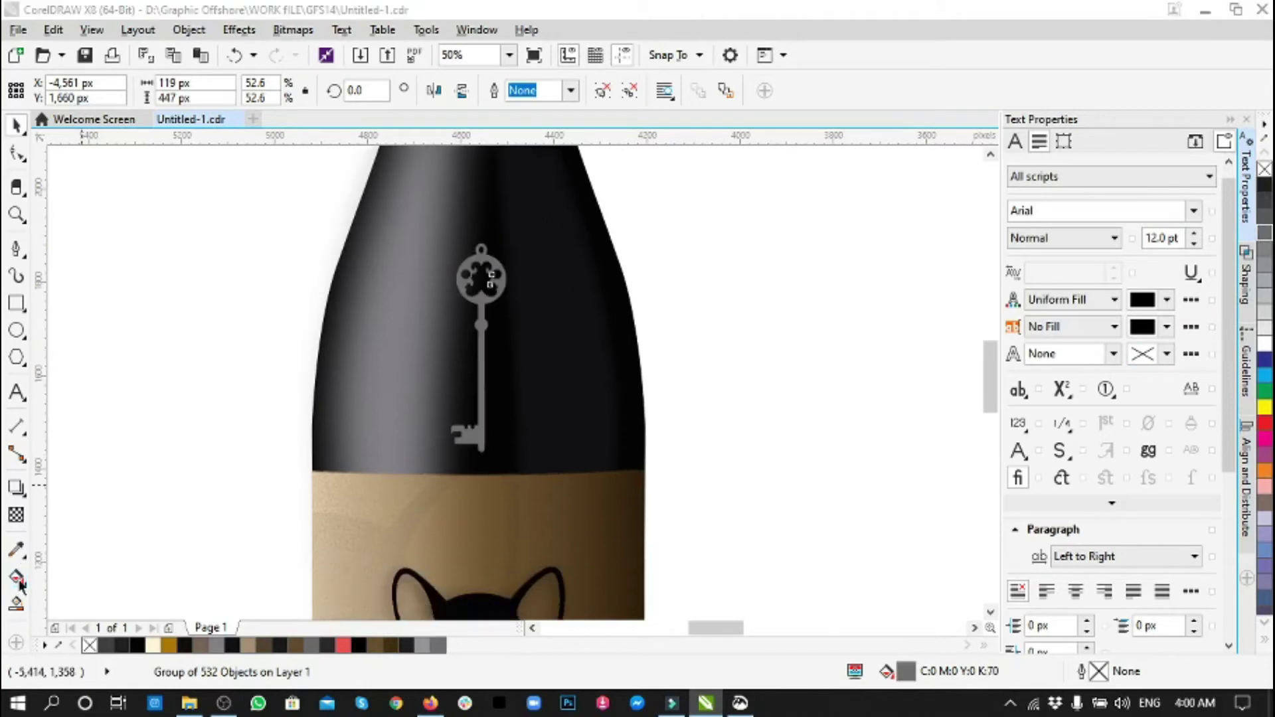
{"action": "key", "text": "ctrl+u"}
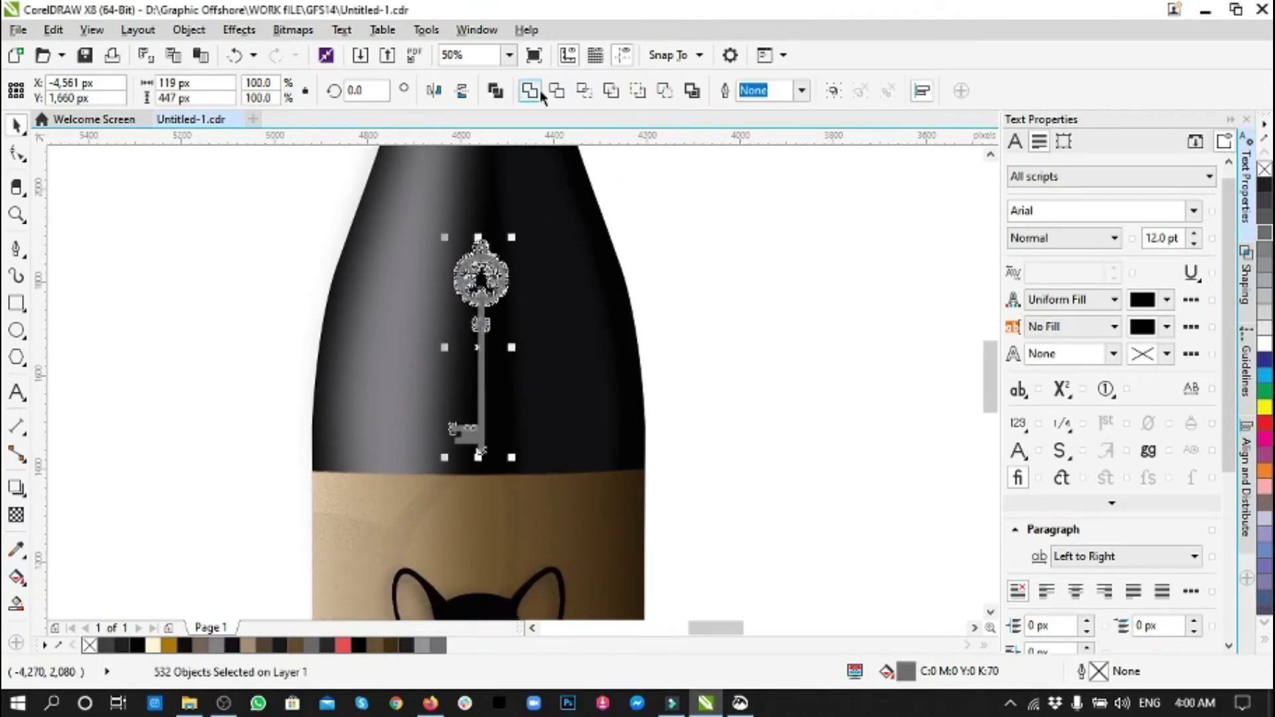
{"action": "left_click", "coordinate": [481, 282]}
{"action": "scroll", "coordinate": [481, 282], "scroll_direction": "up", "scroll_amount": 2}
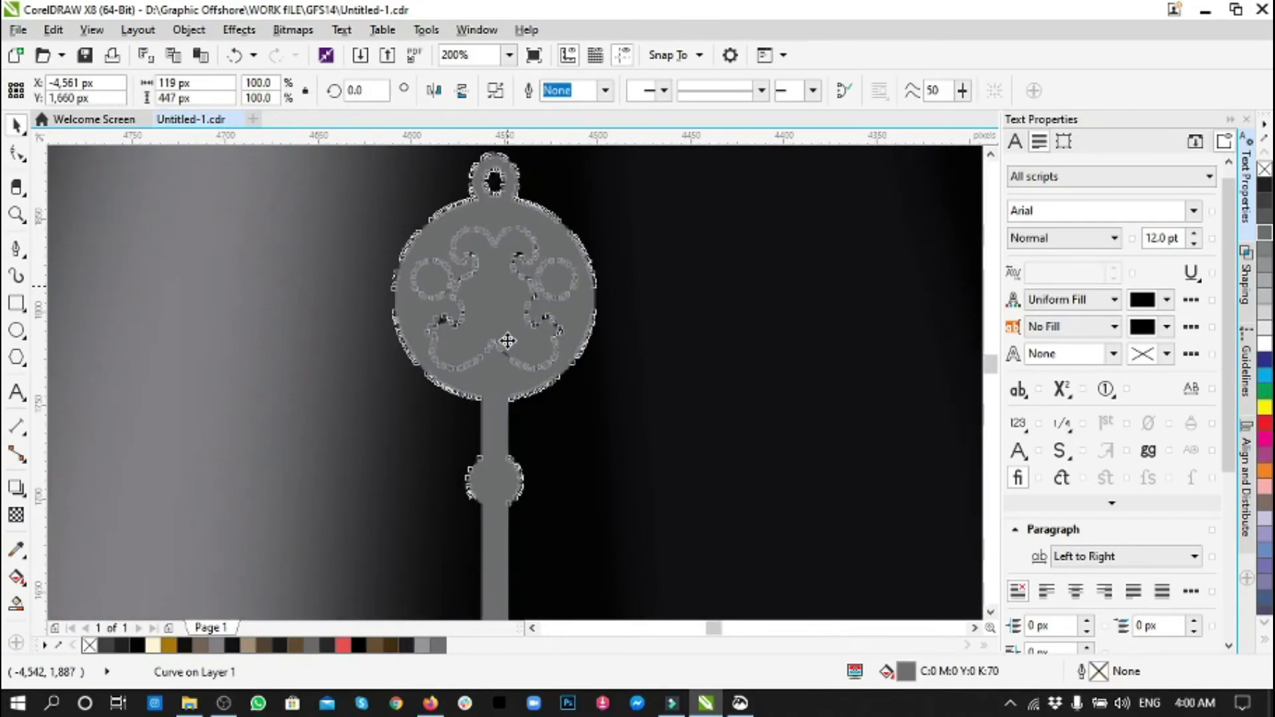
- Try filling the key with a brown sampled by the Eyedropper
{"action": "key", "text": "alt+Tab"}
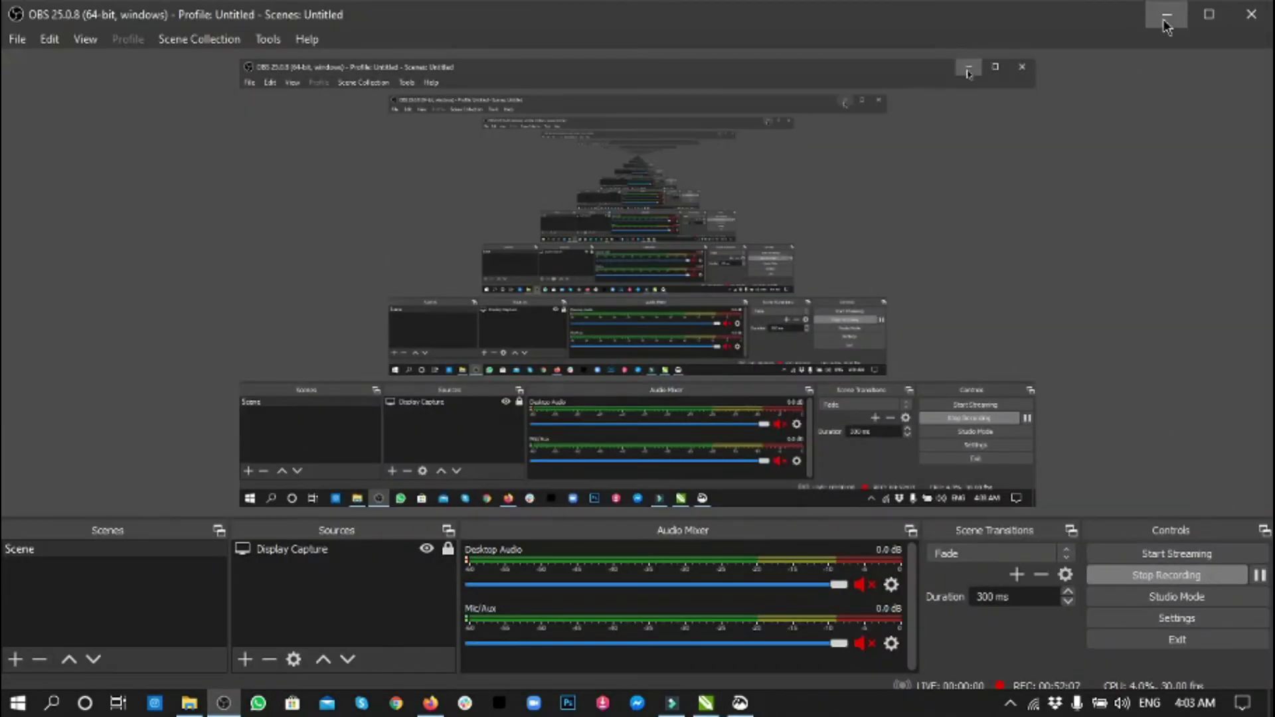
{"action": "left_click", "coordinate": [1166, 15]}
{"action": "scroll", "coordinate": [465, 402], "scroll_direction": "up", "scroll_amount": 2}
{"action": "scroll", "coordinate": [491, 431], "scroll_direction": "up", "scroll_amount": 1}
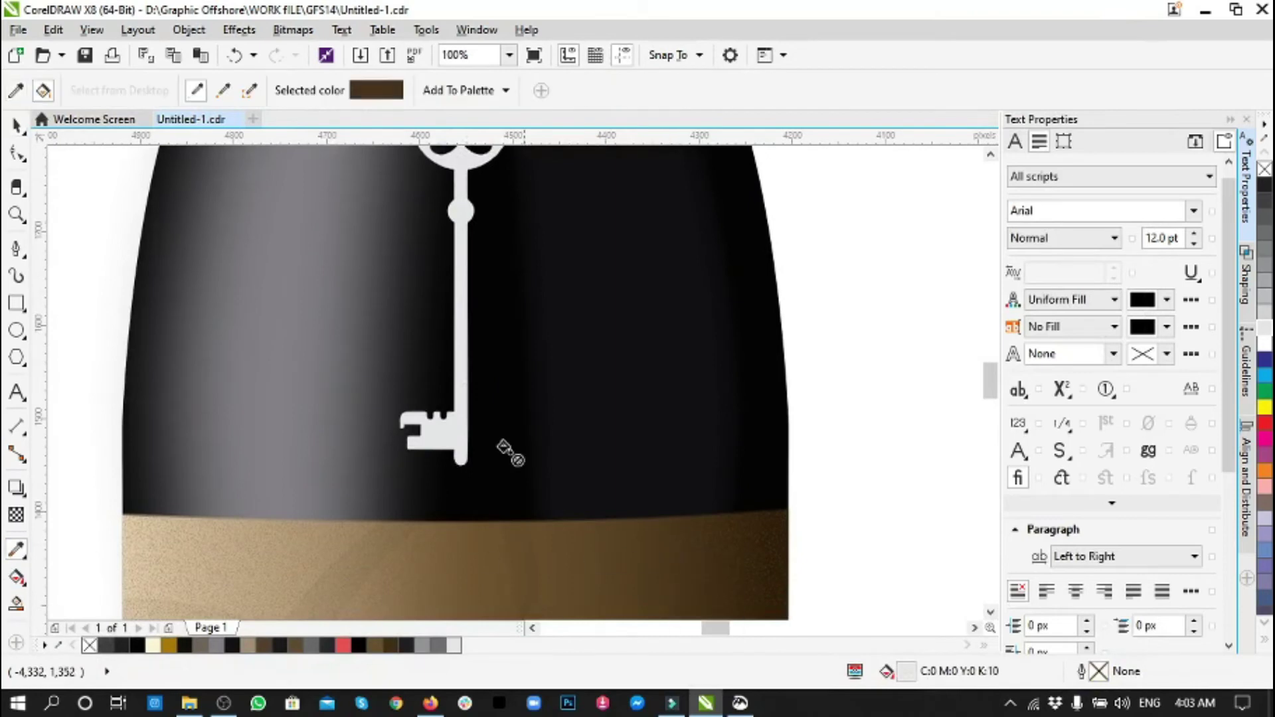
{"action": "left_click", "coordinate": [462, 435]}
{"action": "scroll", "coordinate": [842, 402], "scroll_direction": "up", "scroll_amount": 1}
{"action": "left_click", "coordinate": [16, 125]}
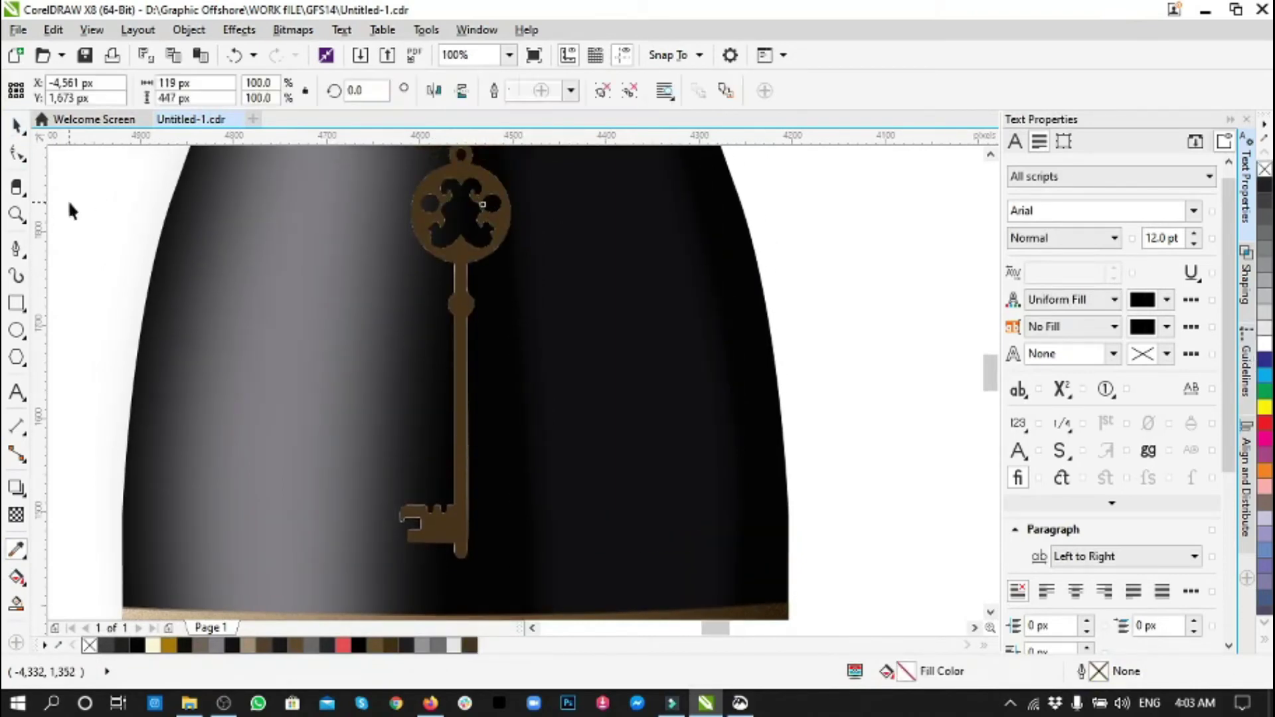
- Fill the key on the bottle neck with 50% Black
{"action": "scroll", "coordinate": [410, 273], "scroll_direction": "down", "scroll_amount": 2}
{"action": "left_click_drag", "start_coordinate": [185, 193], "coordinate": [459, 426]}
{"action": "left_click", "coordinate": [421, 645]}
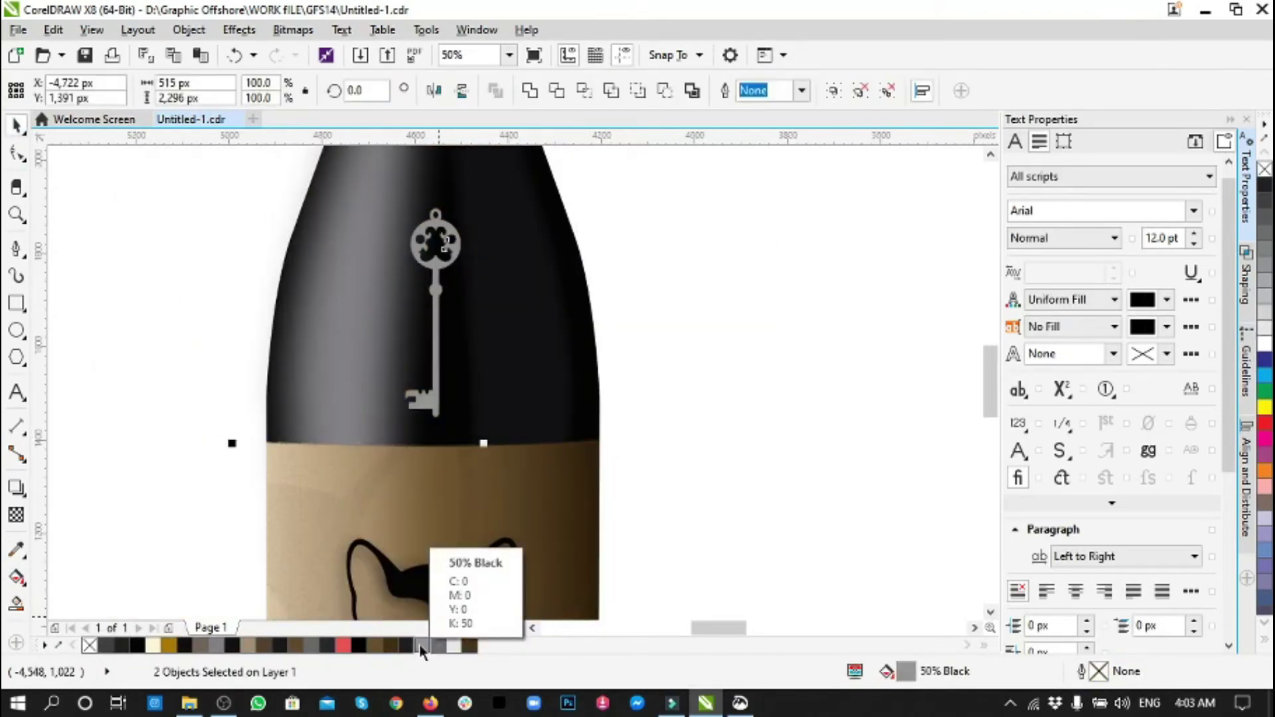
{"action": "left_click", "coordinate": [16, 487]}
{"action": "left_click", "coordinate": [416, 310]}
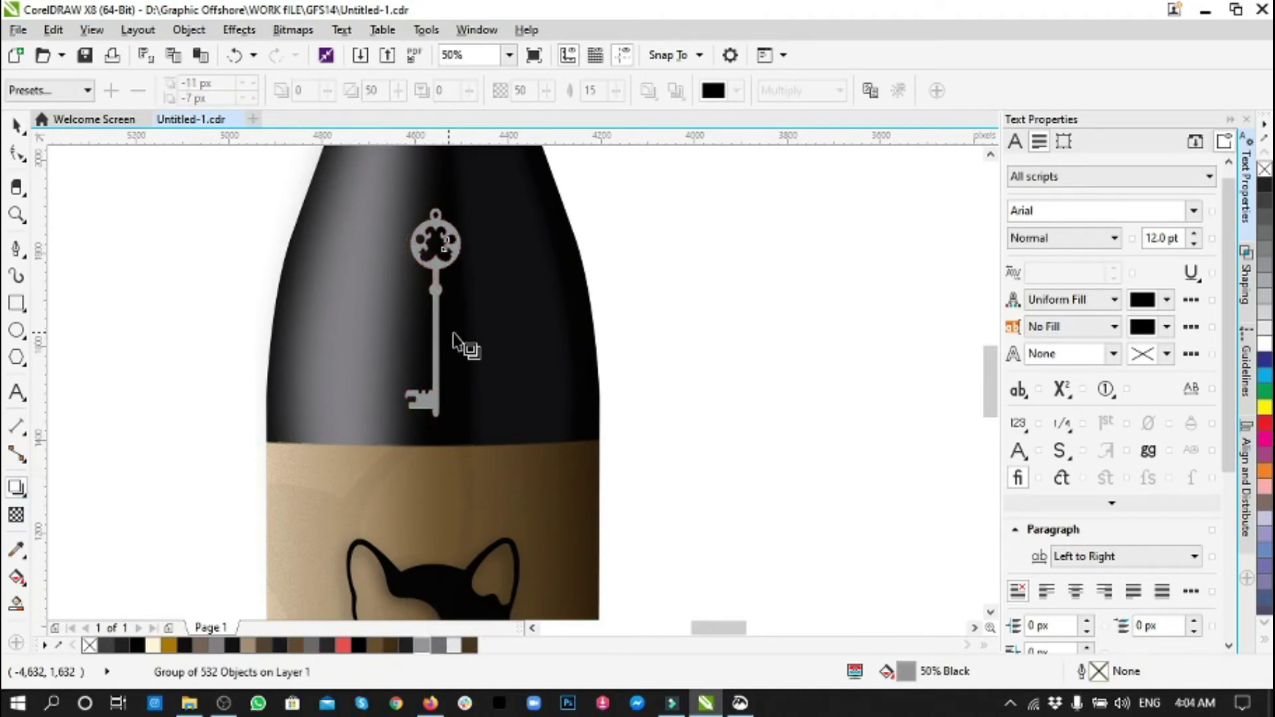
{"action": "left_click_drag", "start_coordinate": [431, 312], "coordinate": [460, 327]}
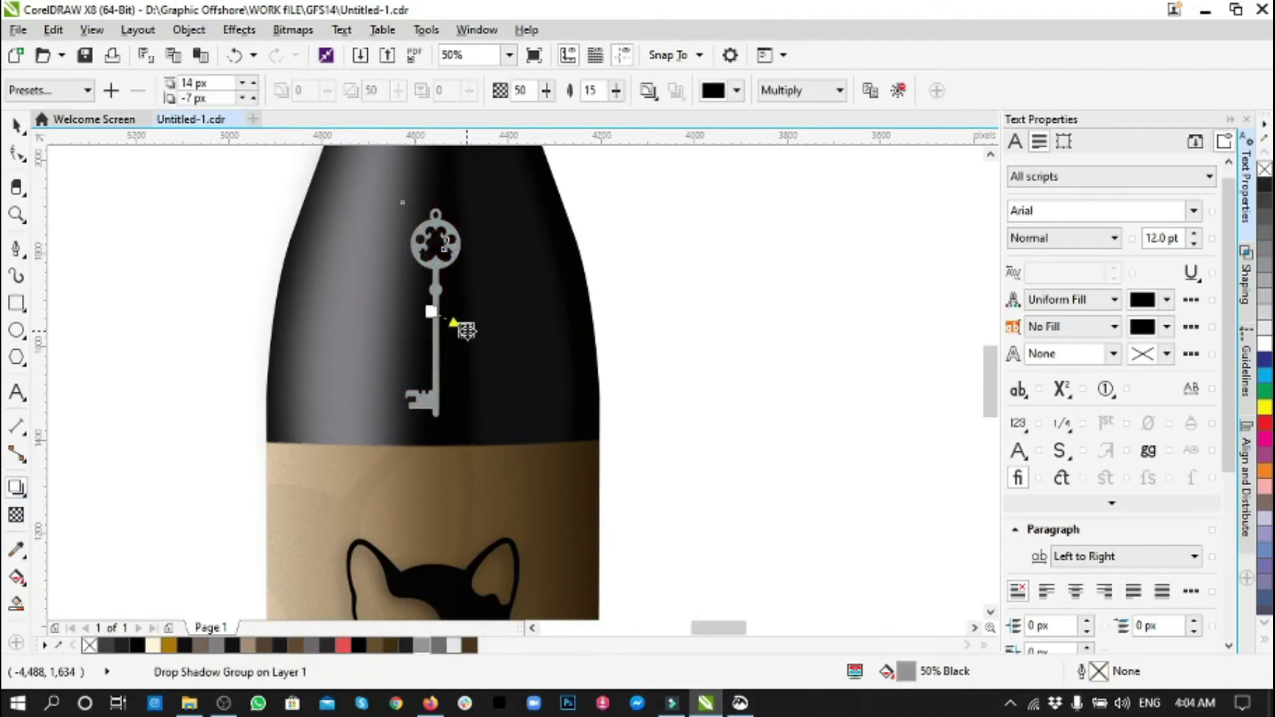
{"action": "scroll", "coordinate": [448, 273], "scroll_direction": "up", "scroll_amount": 2}
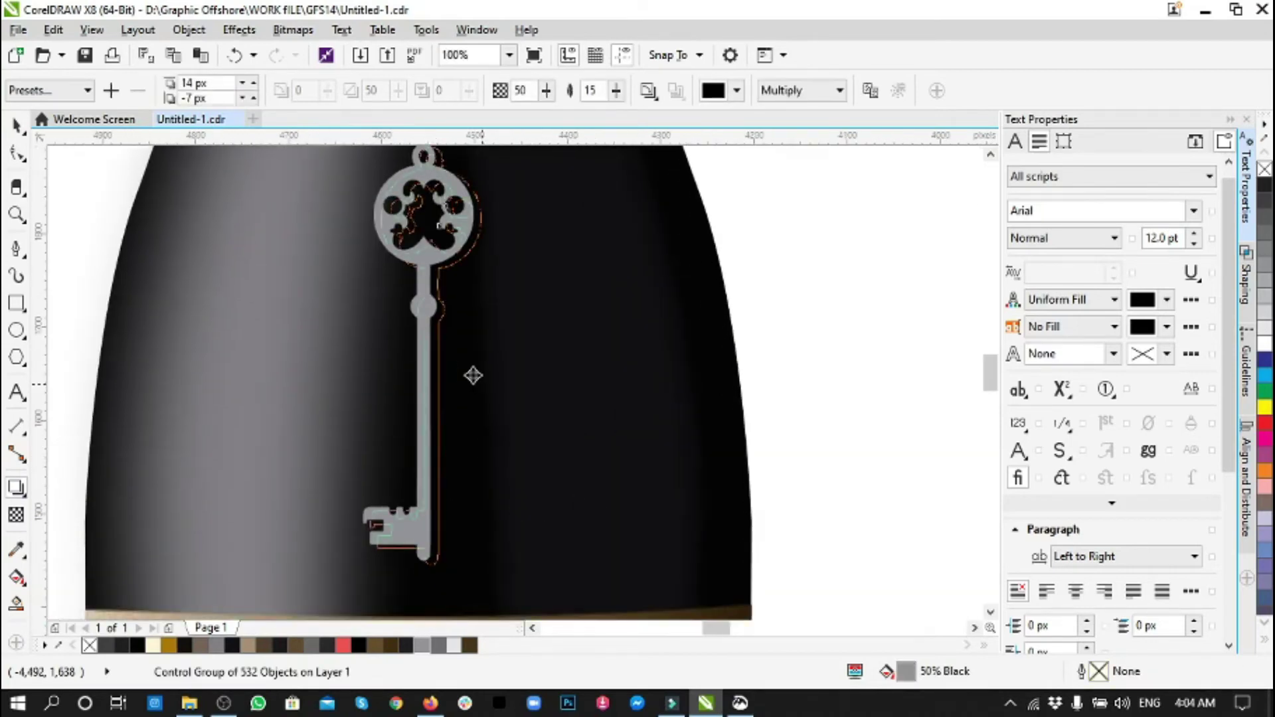
{"action": "left_click_drag", "start_coordinate": [477, 377], "coordinate": [481, 380]}
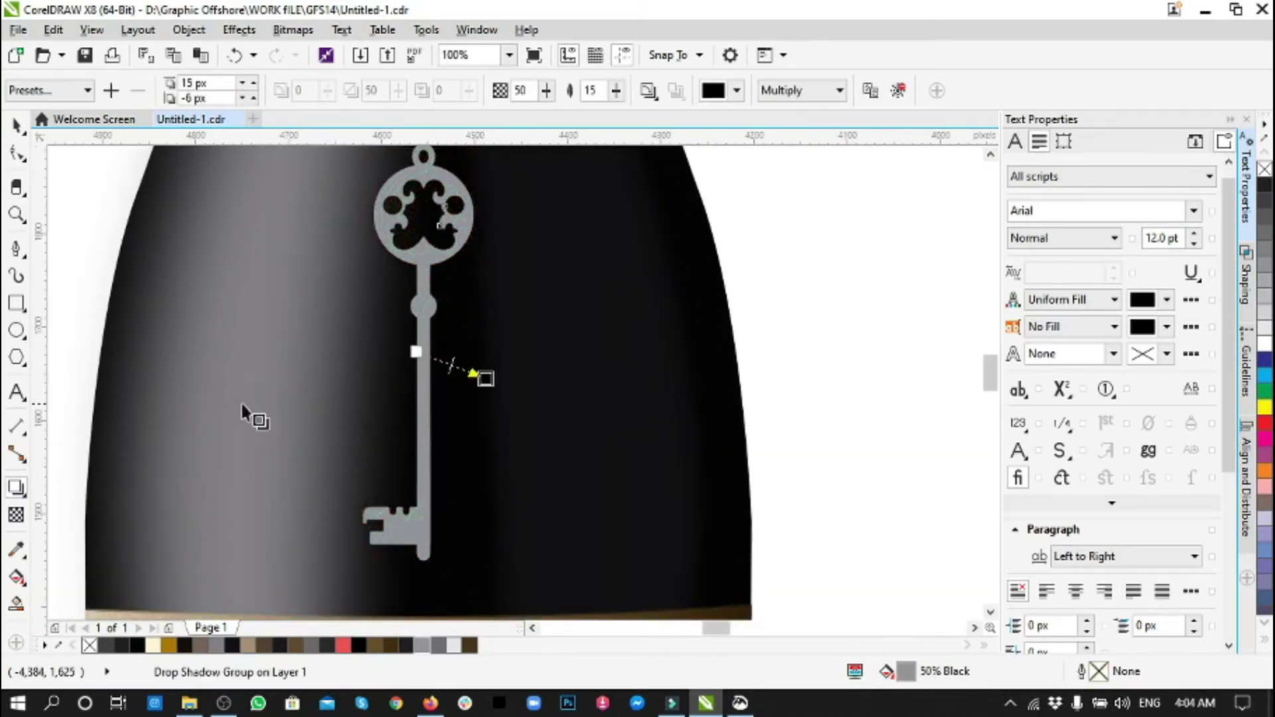
{"action": "left_click", "coordinate": [17, 551]}
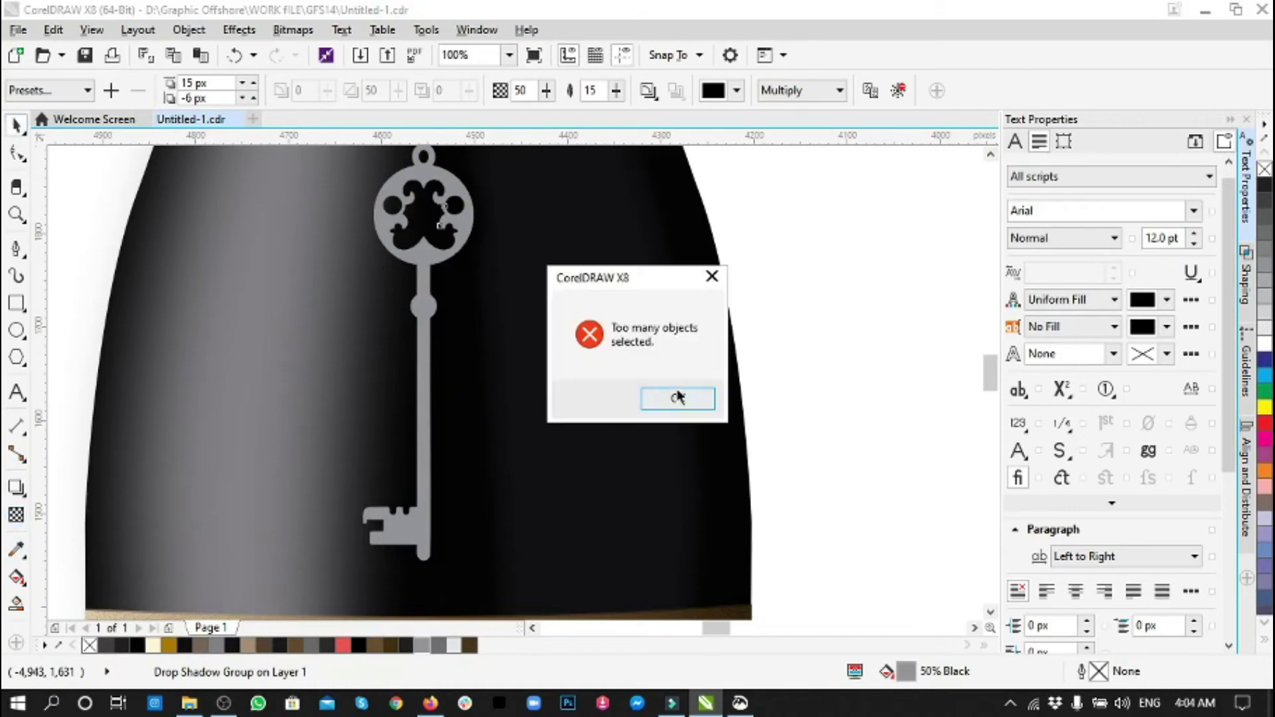
{"action": "left_click", "coordinate": [678, 396]}
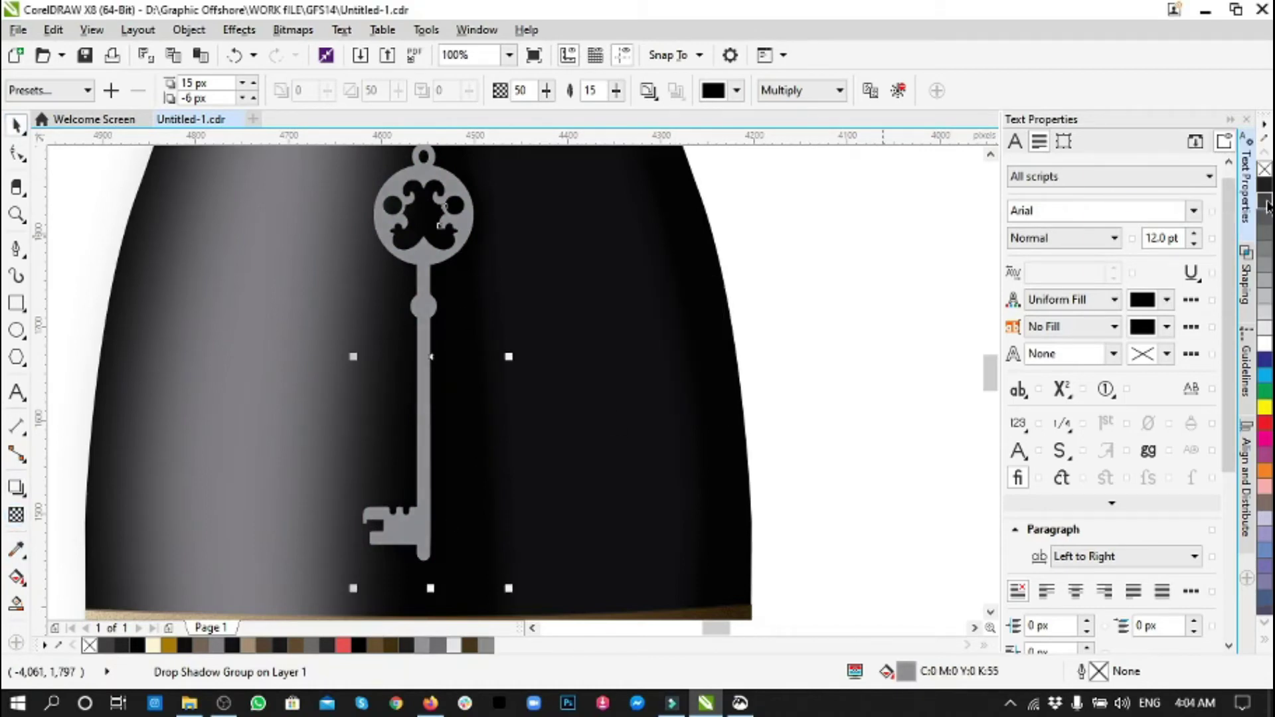
{"action": "scroll", "coordinate": [664, 428], "scroll_direction": "down", "scroll_amount": 3}
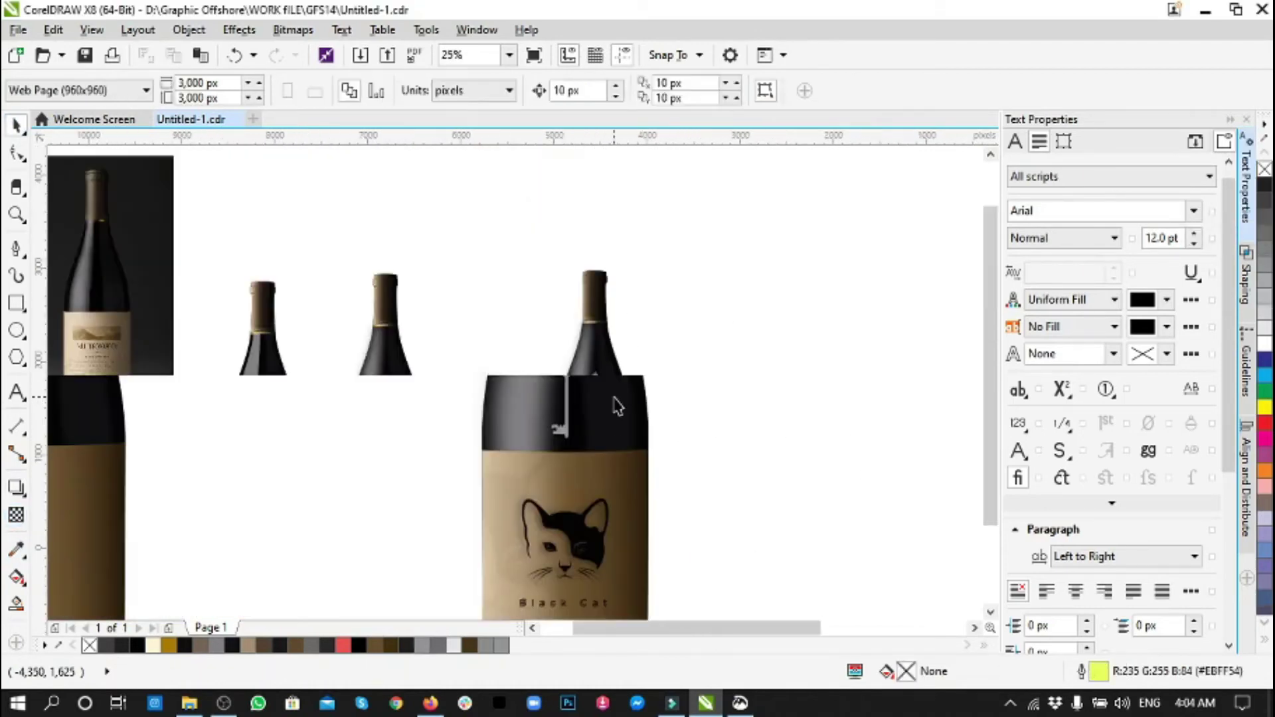
{"action": "scroll", "coordinate": [664, 432], "scroll_direction": "up", "scroll_amount": 2}
{"action": "left_click", "coordinate": [618, 529]}
{"action": "left_click", "coordinate": [655, 405]}
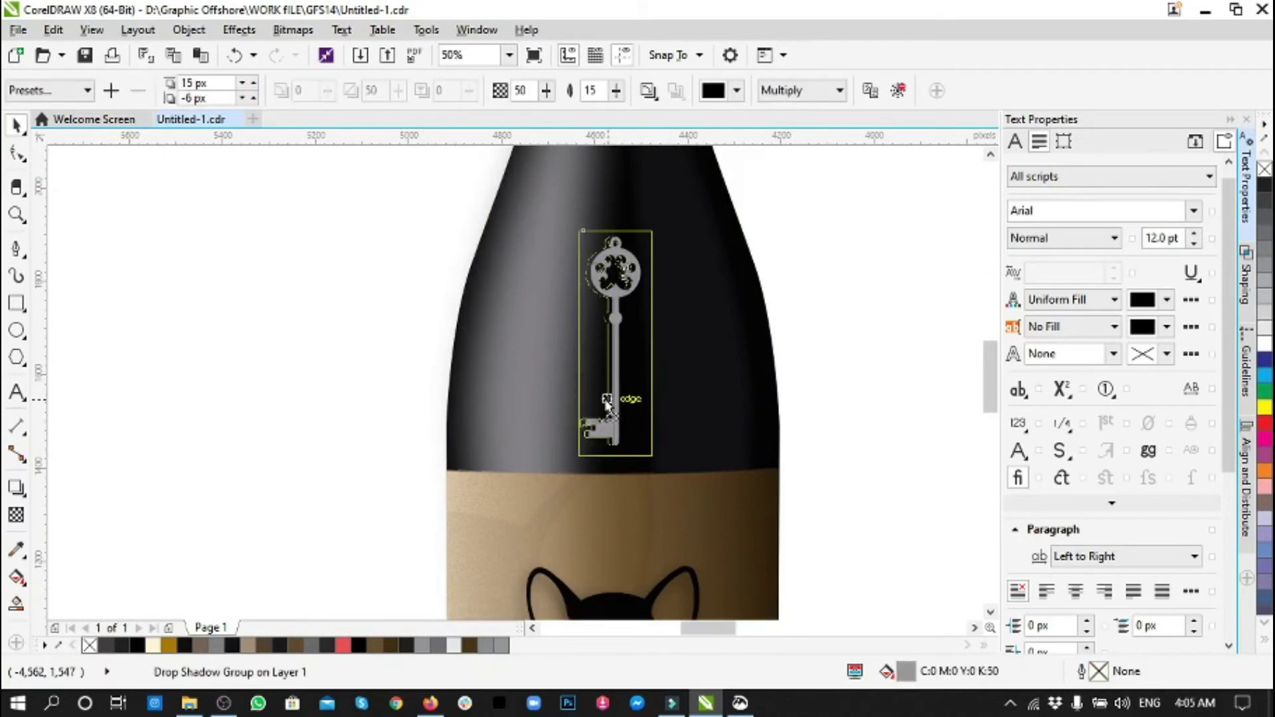
{"action": "key", "text": "Escape"}
{"action": "key", "text": "F4"}
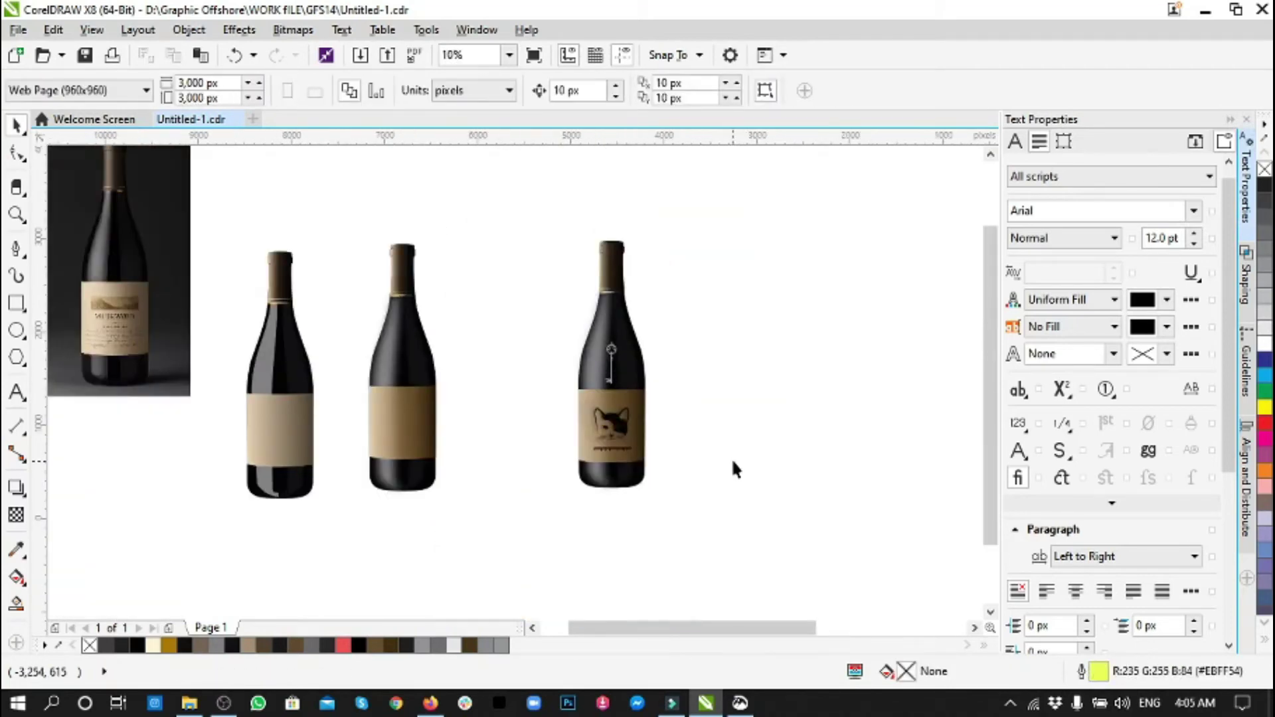
- Place a copy of the key on the label beside the cat face
{"action": "scroll", "coordinate": [617, 379], "scroll_direction": "up", "scroll_amount": 2}
{"action": "scroll", "coordinate": [617, 378], "scroll_direction": "up", "scroll_amount": 2}
{"action": "left_click", "coordinate": [592, 497]}
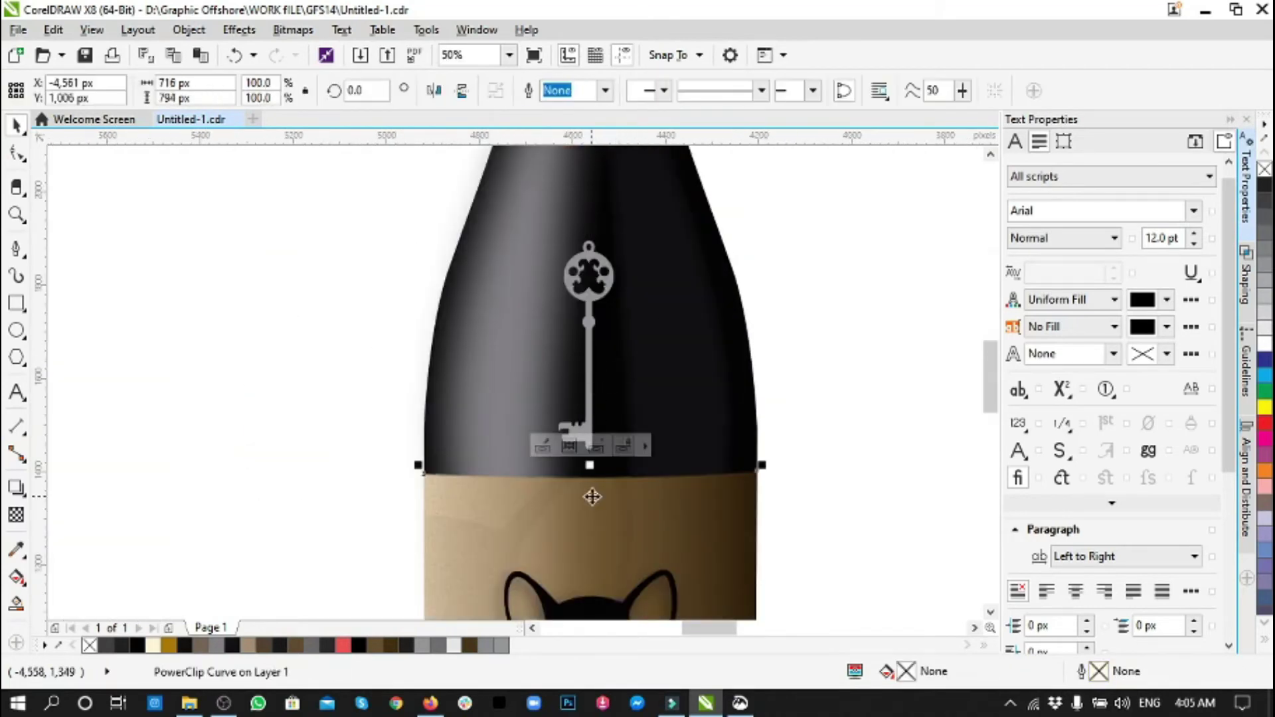
{"action": "left_click", "coordinate": [801, 424]}
{"action": "left_click", "coordinate": [600, 508]}
{"action": "key", "text": "Escape"}
{"action": "scroll", "coordinate": [686, 336], "scroll_direction": "down", "scroll_amount": 3}
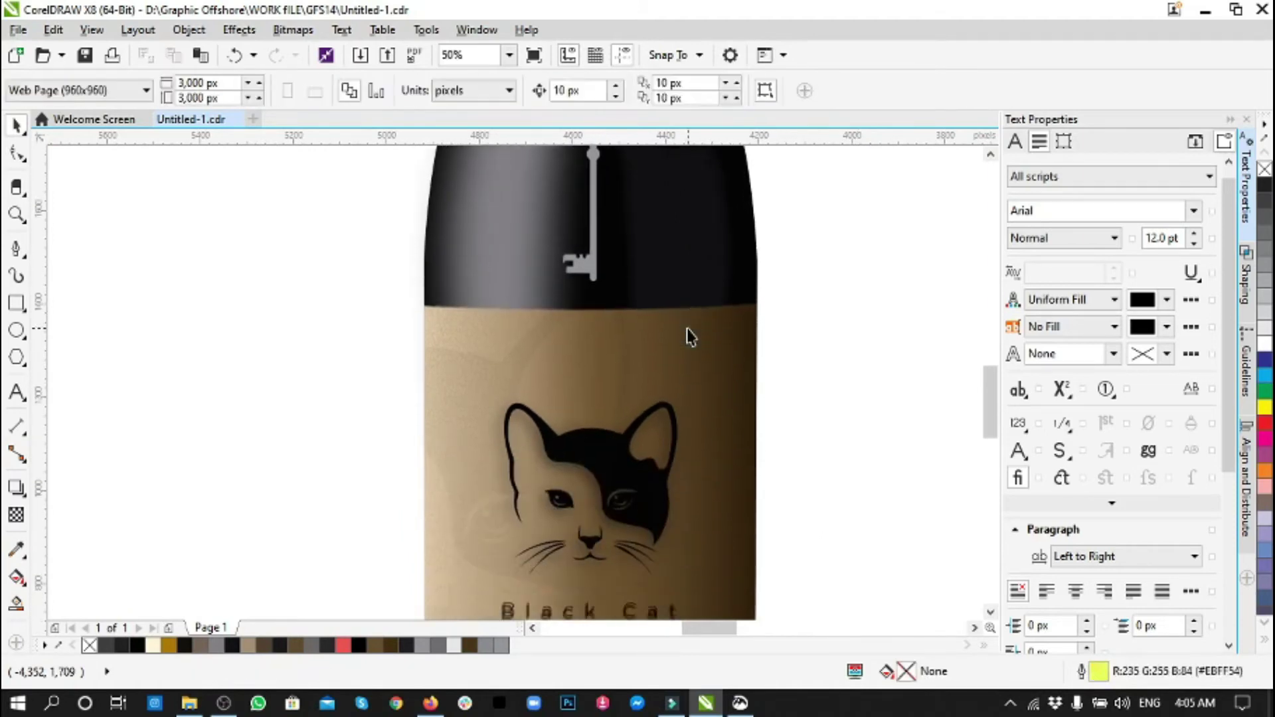
{"action": "scroll", "coordinate": [690, 338], "scroll_direction": "up", "scroll_amount": 2}
{"action": "left_click", "coordinate": [595, 335]}
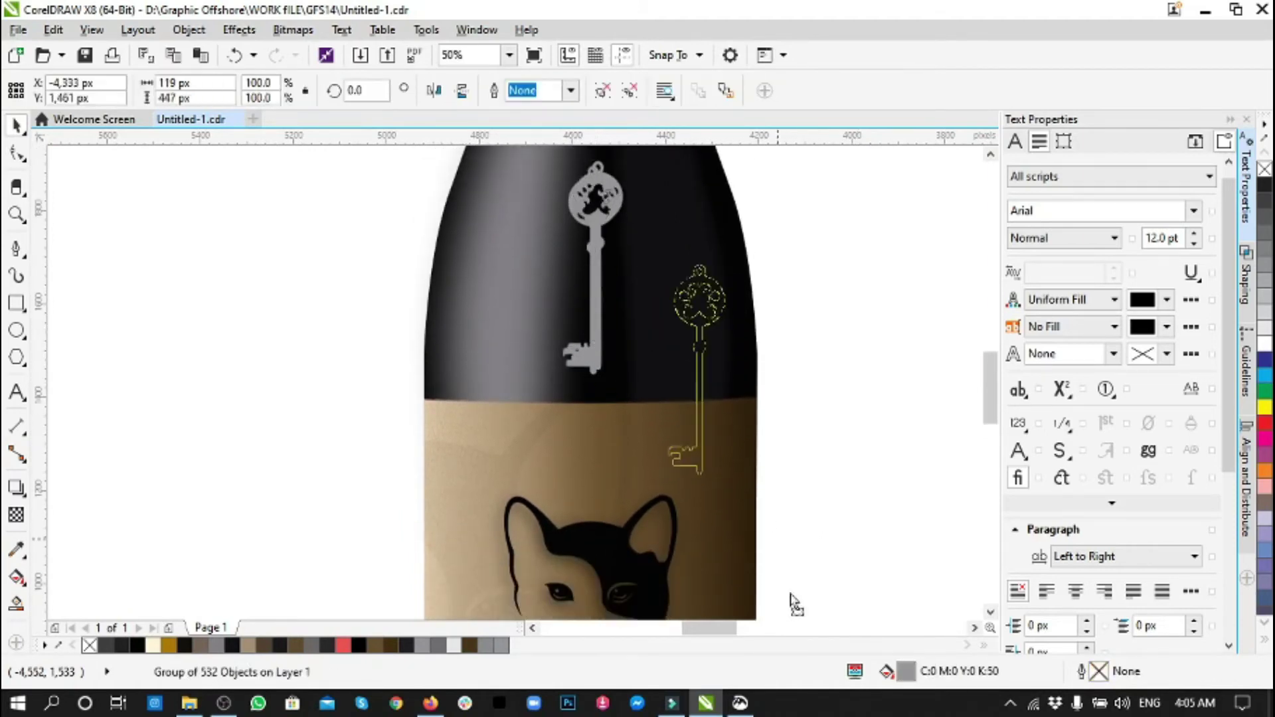
{"action": "mouse_move", "coordinate": [795, 605]}
{"action": "left_mouse_down"}
{"action": "mouse_move", "coordinate": [734, 547]}
{"action": "mouse_move", "coordinate": [727, 558]}
{"action": "left_mouse_up"}
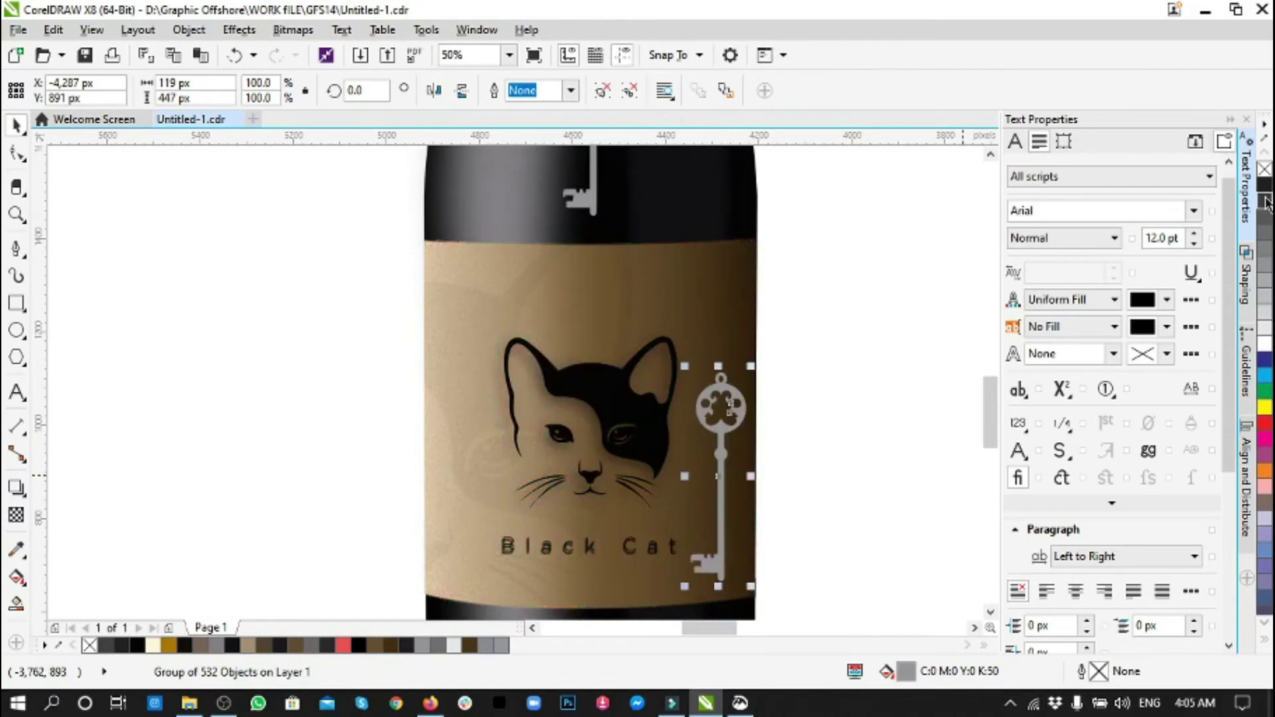
{"action": "left_click", "coordinate": [795, 404]}
- Set the Black Cat text's drop shadow colour to the label's sampled brown
{"action": "scroll", "coordinate": [796, 404], "scroll_direction": "down", "scroll_amount": 1}
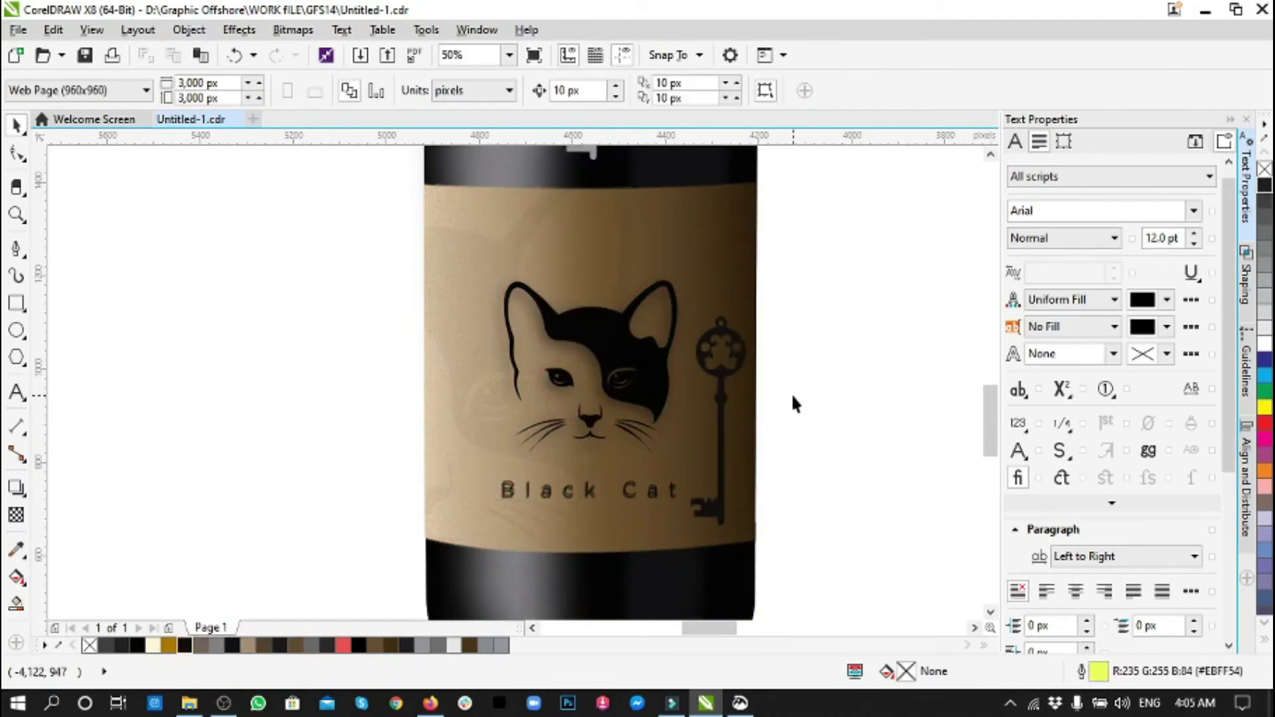
{"action": "scroll", "coordinate": [566, 573], "scroll_direction": "up", "scroll_amount": 1}
{"action": "left_click", "coordinate": [585, 509]}
{"action": "left_click", "coordinate": [16, 488]}
{"action": "left_click", "coordinate": [738, 93]}
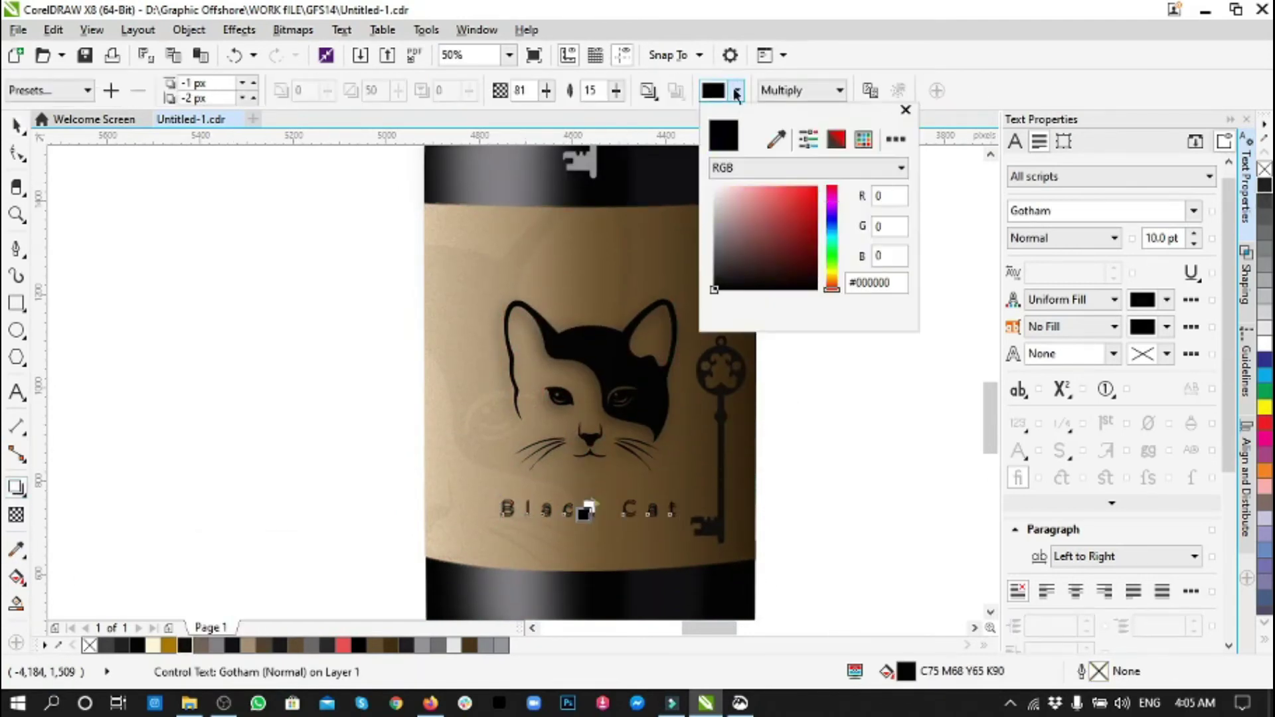
{"action": "left_click", "coordinate": [666, 261]}
{"action": "left_click", "coordinate": [906, 109]}
{"action": "scroll", "coordinate": [603, 561], "scroll_direction": "up", "scroll_amount": 3}
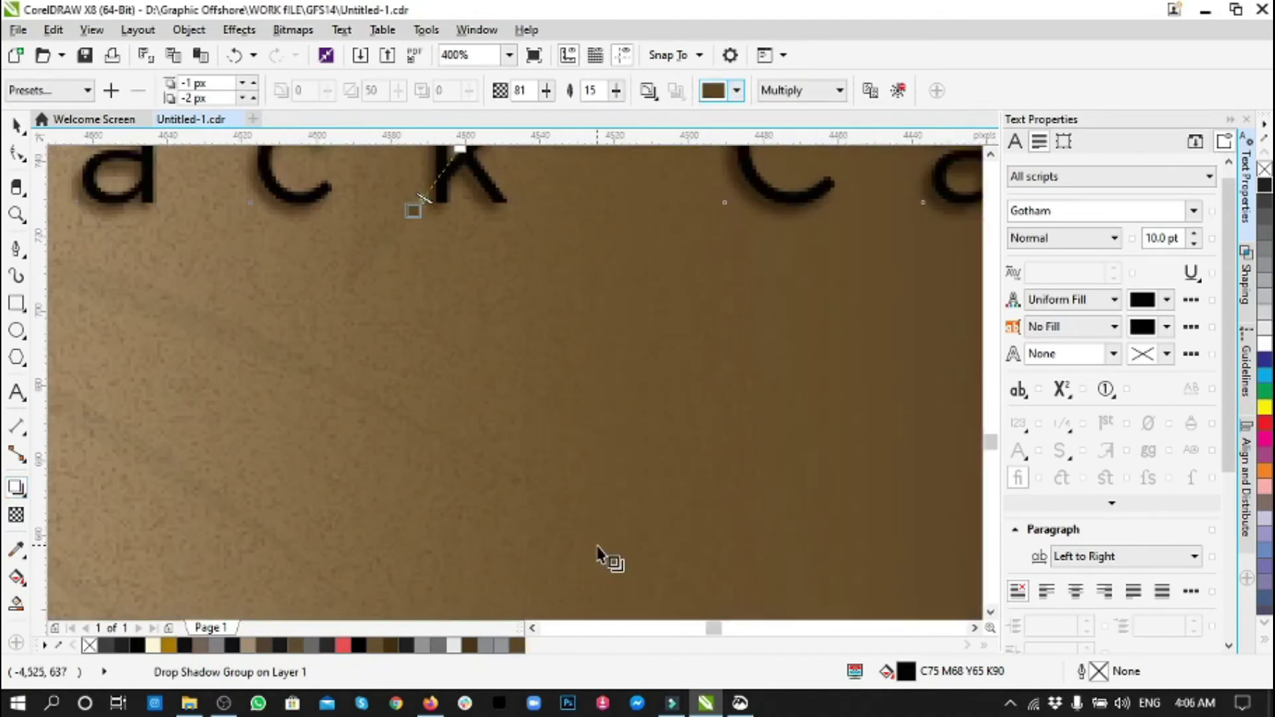
{"action": "scroll", "coordinate": [512, 293], "scroll_direction": "down", "scroll_amount": 1}
{"action": "scroll", "coordinate": [485, 369], "scroll_direction": "down", "scroll_amount": 1}
{"action": "left_click", "coordinate": [486, 369]}
{"action": "key", "text": "Escape"}
{"action": "scroll", "coordinate": [486, 369], "scroll_direction": "down", "scroll_amount": 2}
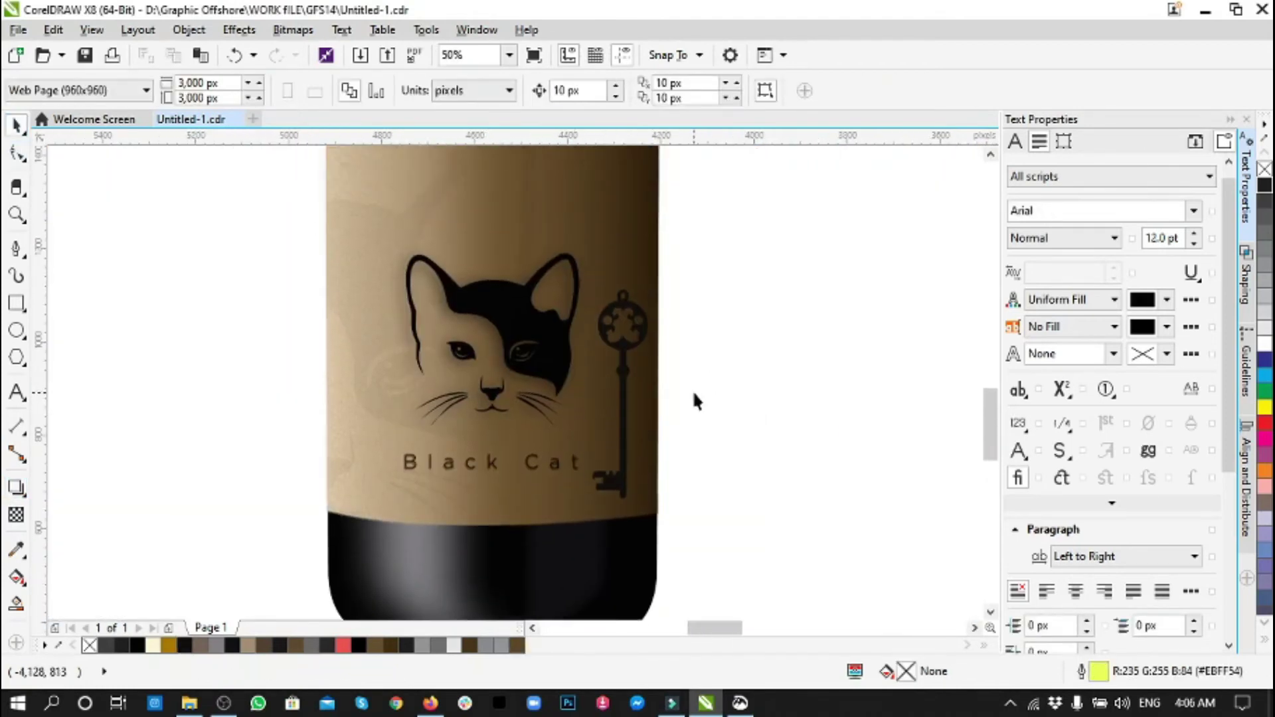
{"action": "scroll", "coordinate": [692, 389], "scroll_direction": "down", "scroll_amount": 1}
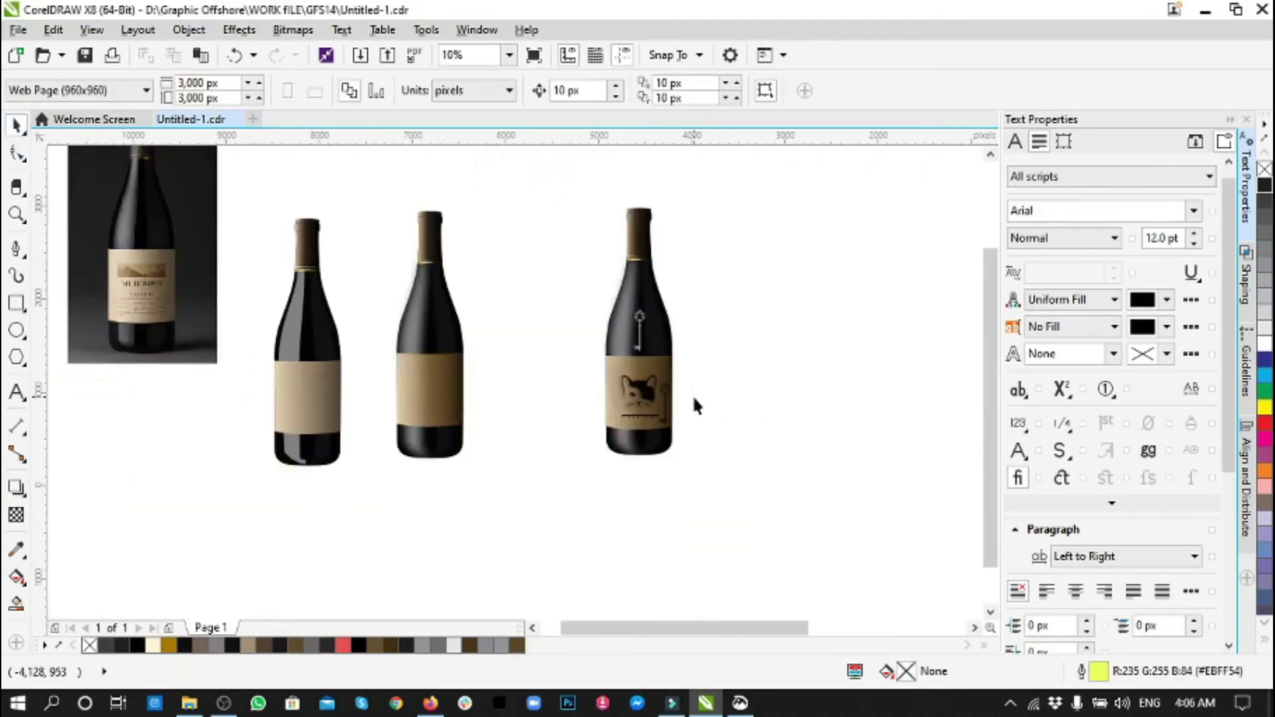
- Shrink the key on the bottle shoulder to about a third of its size
{"action": "scroll", "coordinate": [693, 394], "scroll_direction": "up", "scroll_amount": 3}
{"action": "left_click", "coordinate": [609, 249]}
{"action": "scroll", "coordinate": [627, 291], "scroll_direction": "up", "scroll_amount": 3}
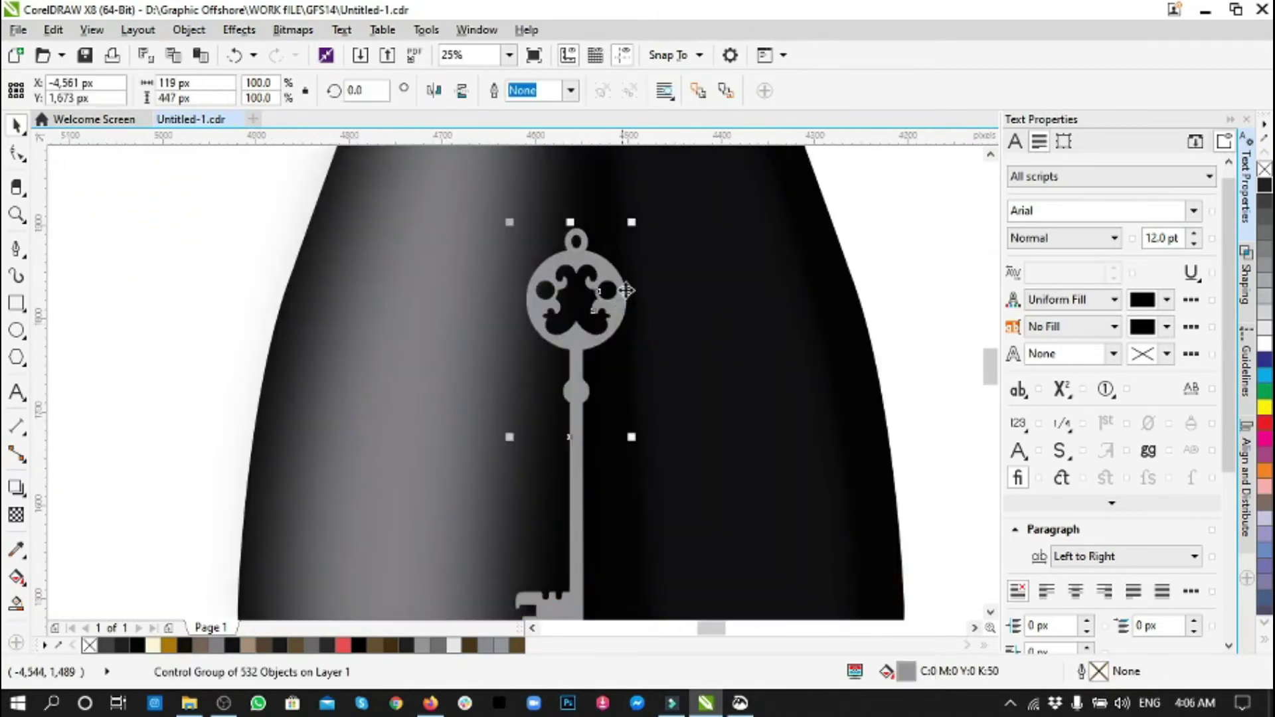
{"action": "left_click_drag", "start_coordinate": [604, 348], "coordinate": [603, 353]}
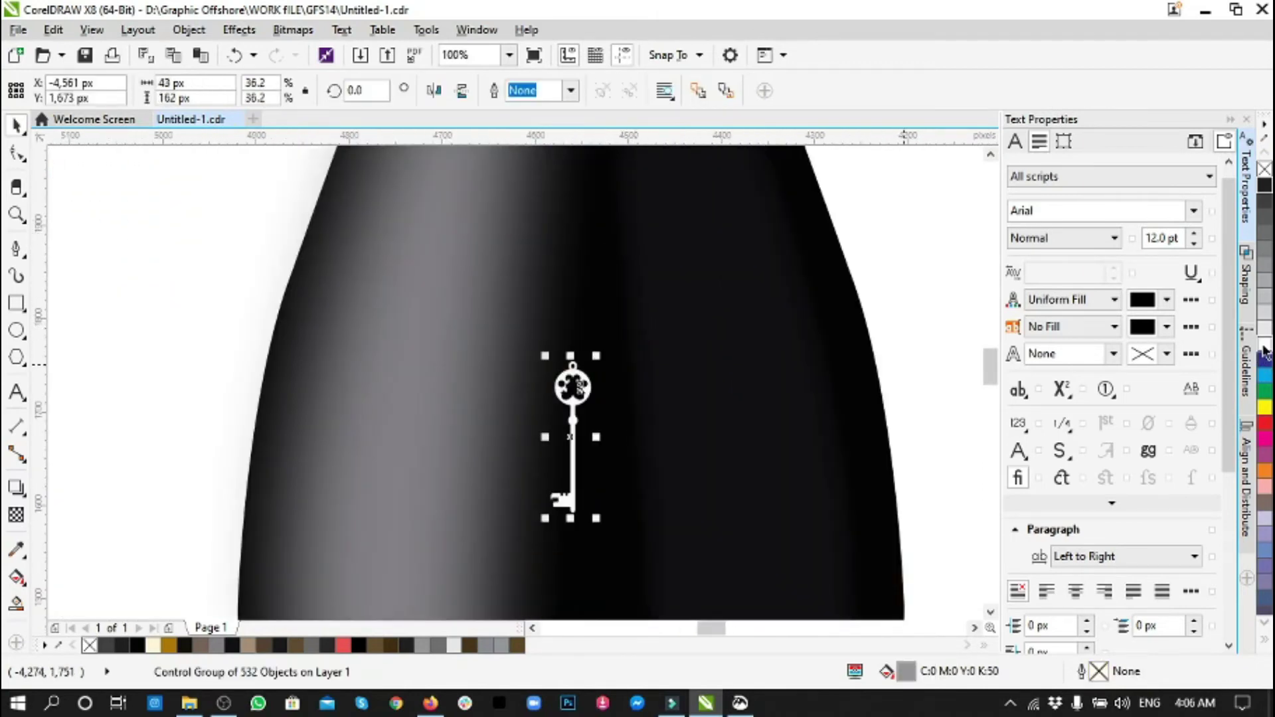
{"action": "key", "text": "Escape"}
{"action": "scroll", "coordinate": [730, 372], "scroll_direction": "down", "scroll_amount": 2}
{"action": "scroll", "coordinate": [764, 437], "scroll_direction": "up", "scroll_amount": 3}
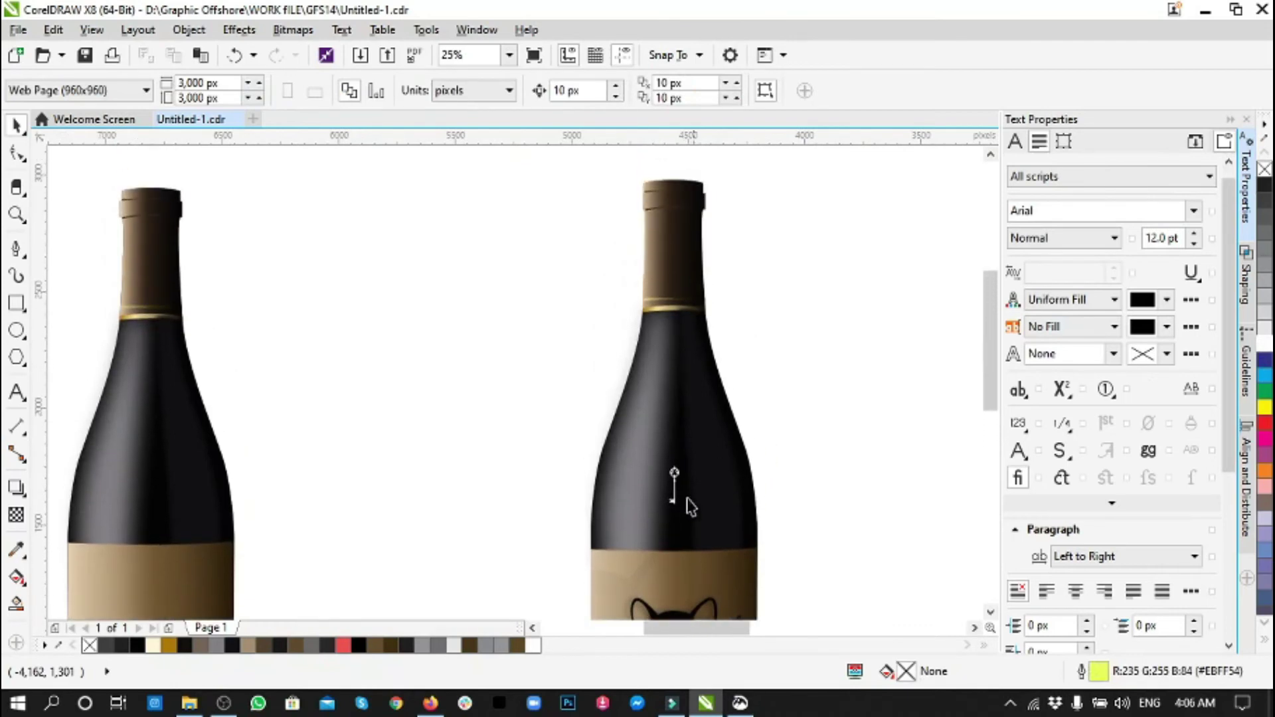
- Align the small key to the neck capsule and darken its fill from the palette
{"action": "left_click", "coordinate": [691, 509]}
{"action": "left_click", "coordinate": [695, 350], "text": "shift"}
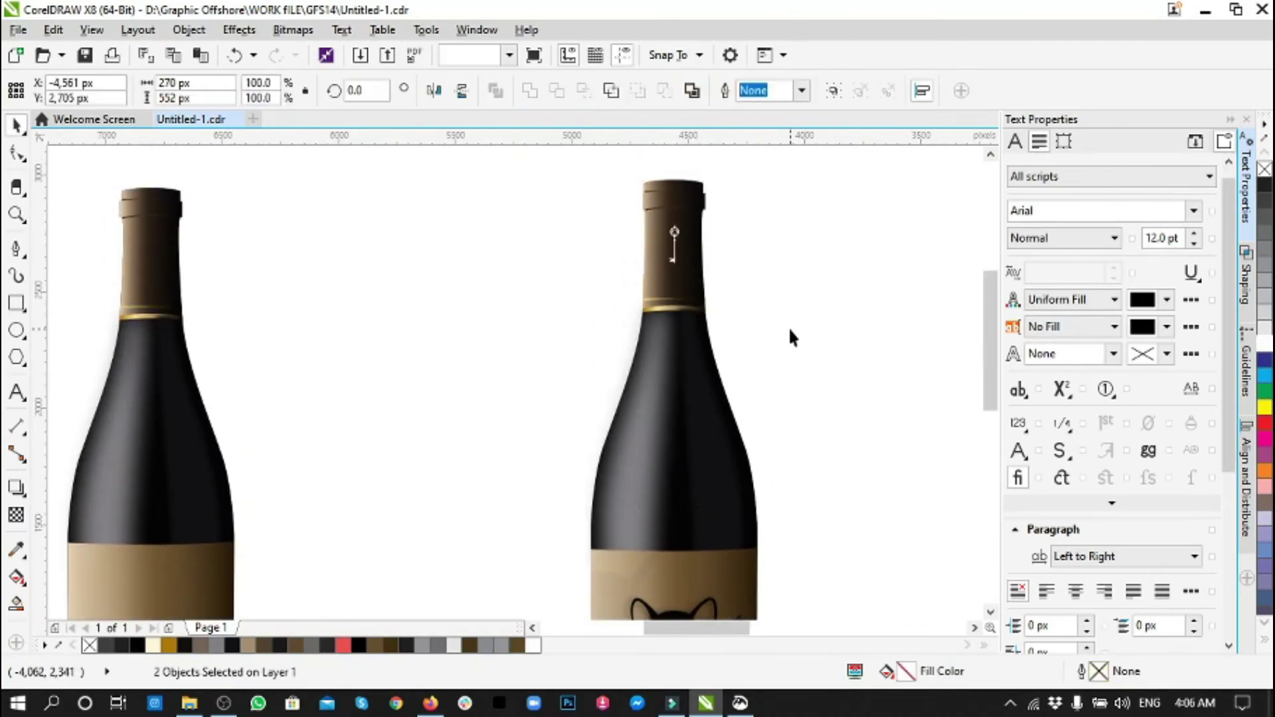
{"action": "scroll", "coordinate": [674, 332], "scroll_direction": "up", "scroll_amount": 3}
{"action": "scroll", "coordinate": [671, 398], "scroll_direction": "down", "scroll_amount": 1}
{"action": "left_click", "coordinate": [671, 435]}
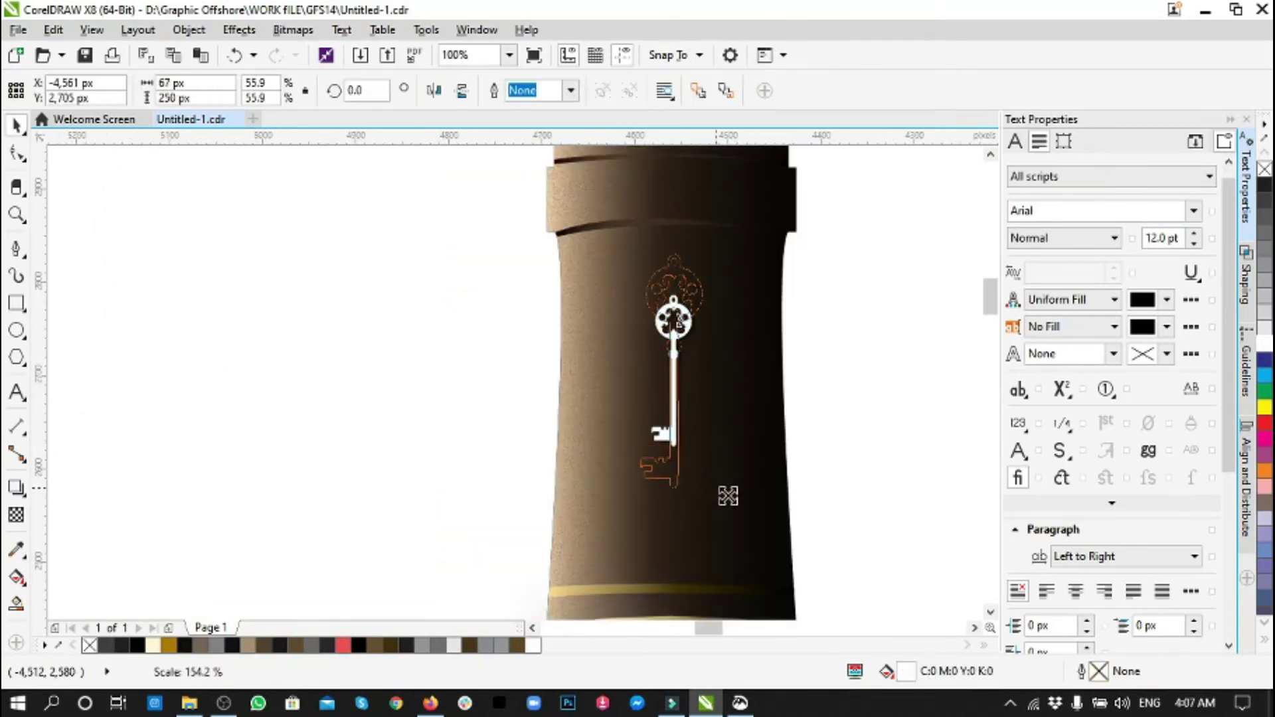
{"action": "key", "text": "Escape"}
{"action": "scroll", "coordinate": [728, 425], "scroll_direction": "down", "scroll_amount": 1}
{"action": "left_click", "coordinate": [699, 408]}
{"action": "scroll", "coordinate": [737, 442], "scroll_direction": "up", "scroll_amount": 1}
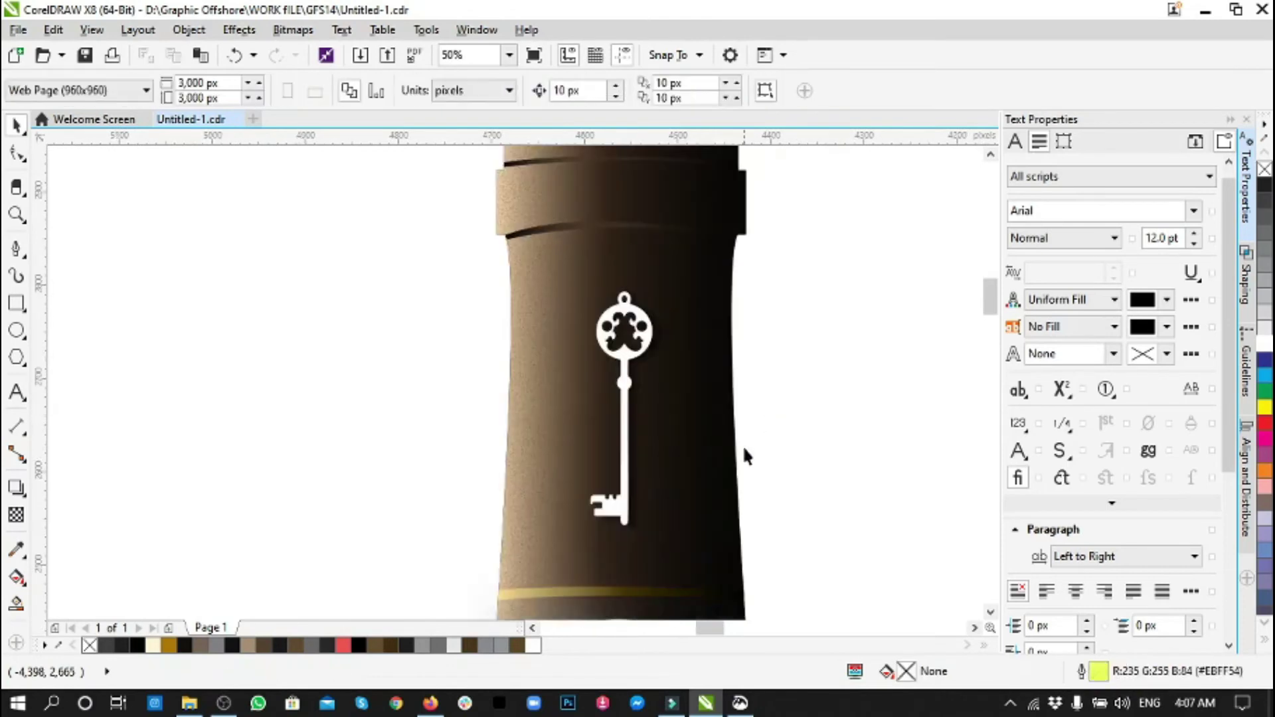
{"action": "left_click", "coordinate": [1265, 200]}
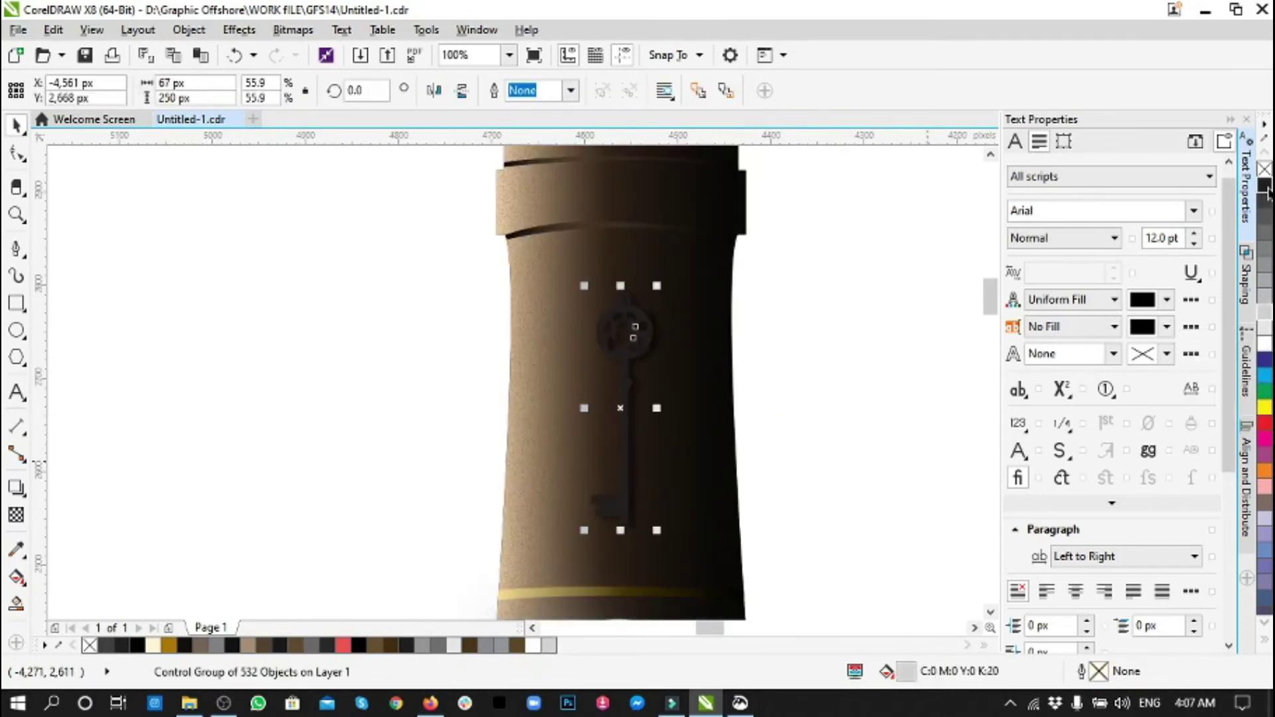
{"action": "scroll", "coordinate": [780, 389], "scroll_direction": "down", "scroll_amount": 2}
- Add a drop shadow beneath the key on the bottle neck
{"action": "scroll", "coordinate": [780, 389], "scroll_direction": "down", "scroll_amount": 1}
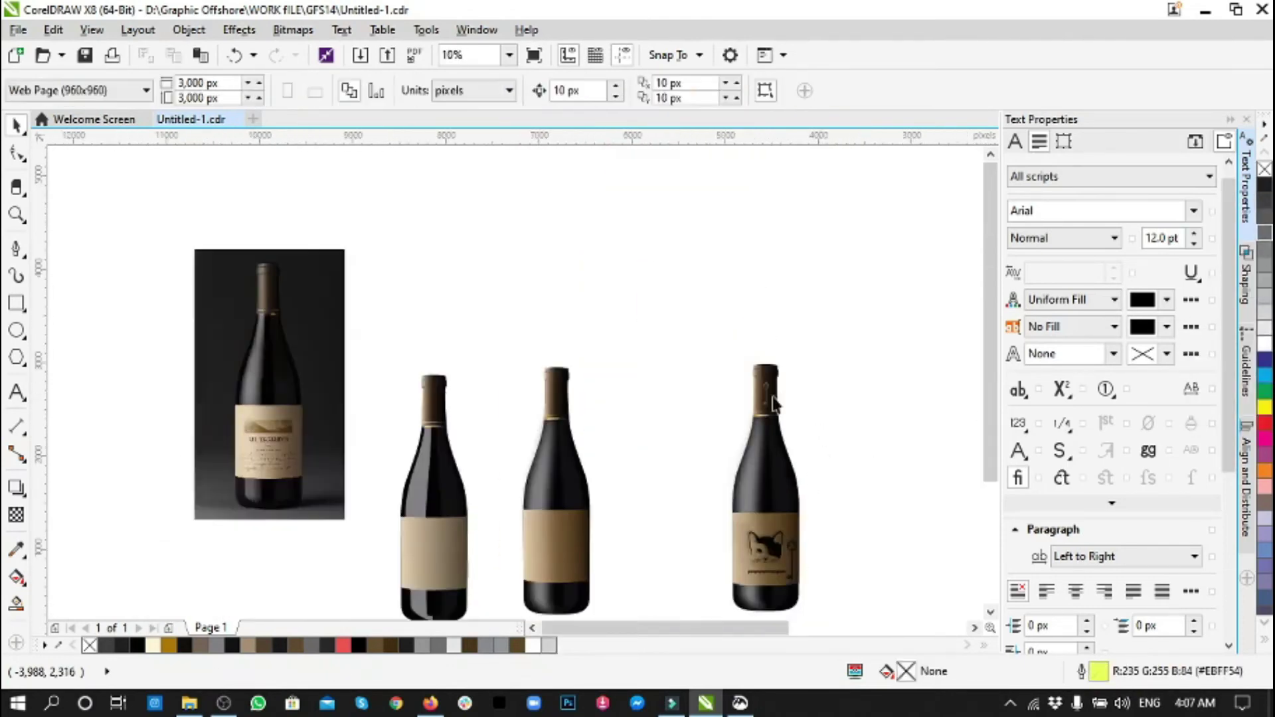
{"action": "scroll", "coordinate": [777, 465], "scroll_direction": "up", "scroll_amount": 2}
{"action": "scroll", "coordinate": [852, 417], "scroll_direction": "down", "scroll_amount": 2}
{"action": "scroll", "coordinate": [851, 417], "scroll_direction": "up", "scroll_amount": 3}
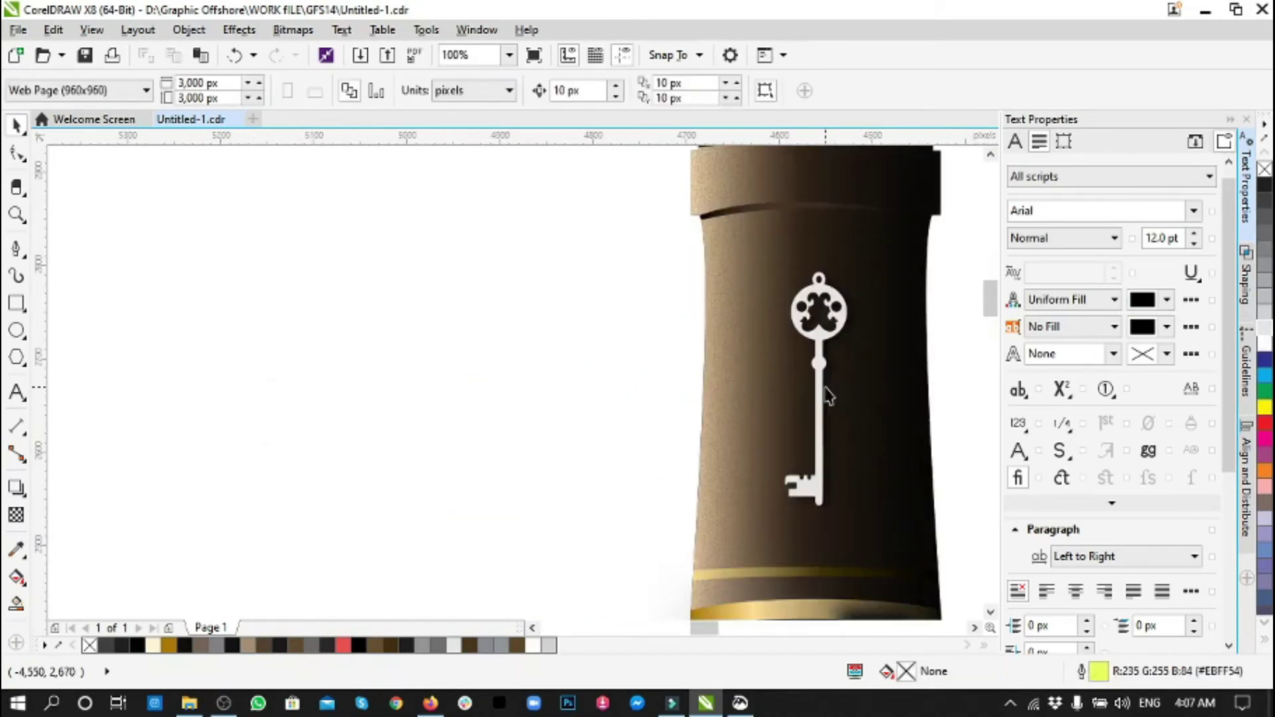
{"action": "left_click_drag", "start_coordinate": [863, 274], "coordinate": [864, 272]}
{"action": "left_click", "coordinate": [565, 488]}
- Group all parts of the Black Cat bottle together
{"action": "scroll", "coordinate": [565, 488], "scroll_direction": "down", "scroll_amount": 2}
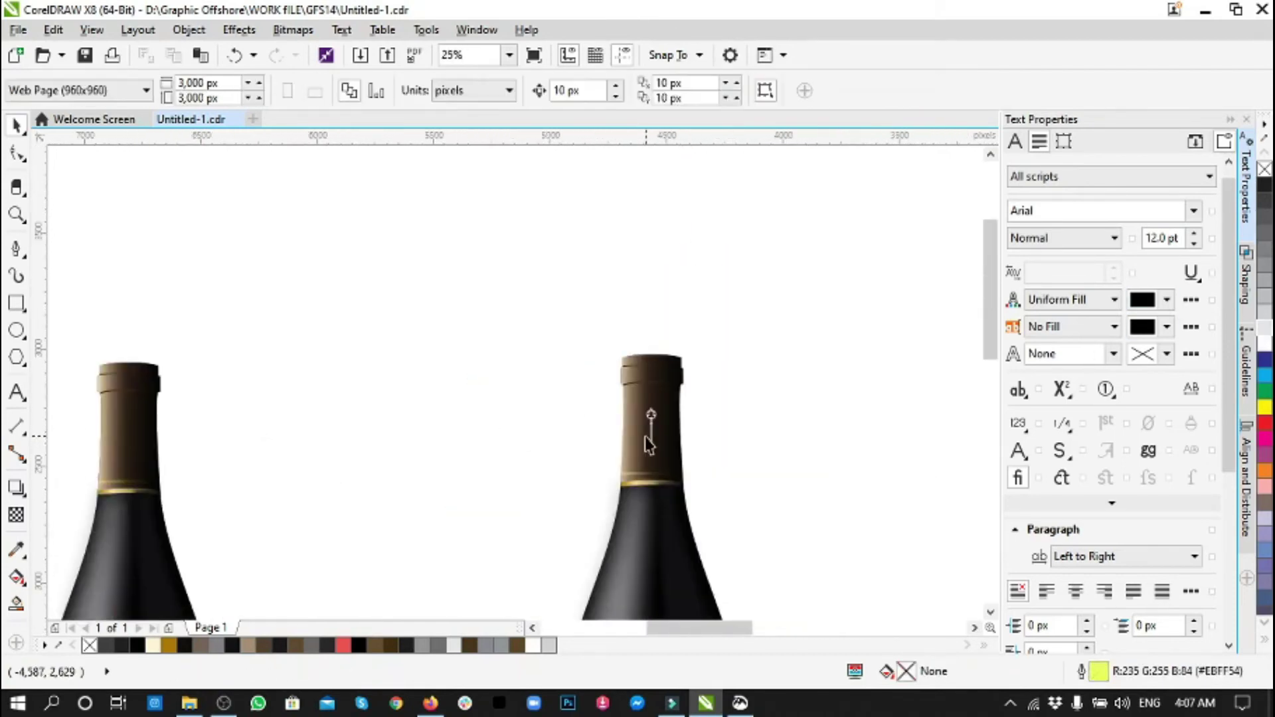
{"action": "scroll", "coordinate": [796, 410], "scroll_direction": "down", "scroll_amount": 3}
{"action": "scroll", "coordinate": [795, 410], "scroll_direction": "down", "scroll_amount": 2}
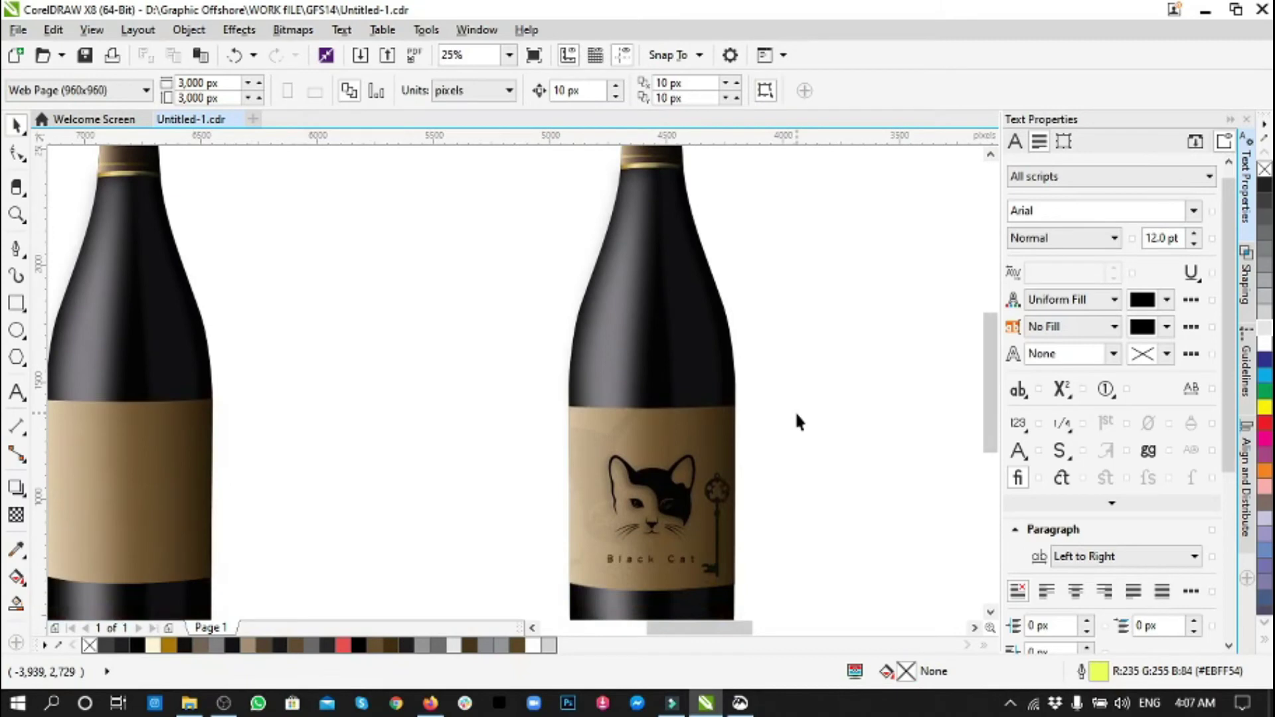
{"action": "scroll", "coordinate": [795, 411], "scroll_direction": "up", "scroll_amount": 3}
{"action": "scroll", "coordinate": [795, 410], "scroll_direction": "down", "scroll_amount": 2}
{"action": "scroll", "coordinate": [797, 419], "scroll_direction": "down", "scroll_amount": 2}
{"action": "left_click_drag", "start_coordinate": [638, 226], "coordinate": [802, 547]}
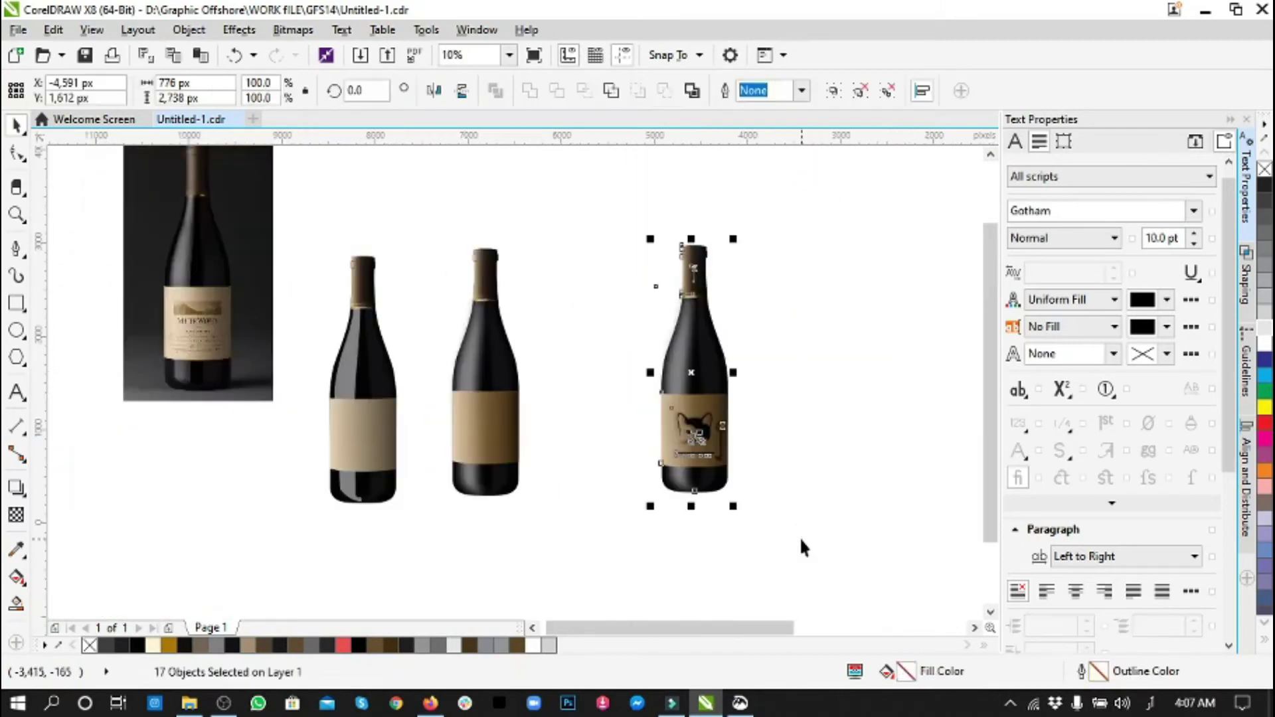
{"action": "key", "text": "ctrl+g"}
- Zoom out until the whole bottle and the blank page are visible
{"action": "scroll", "coordinate": [630, 560], "scroll_direction": "right", "scroll_amount": 2}
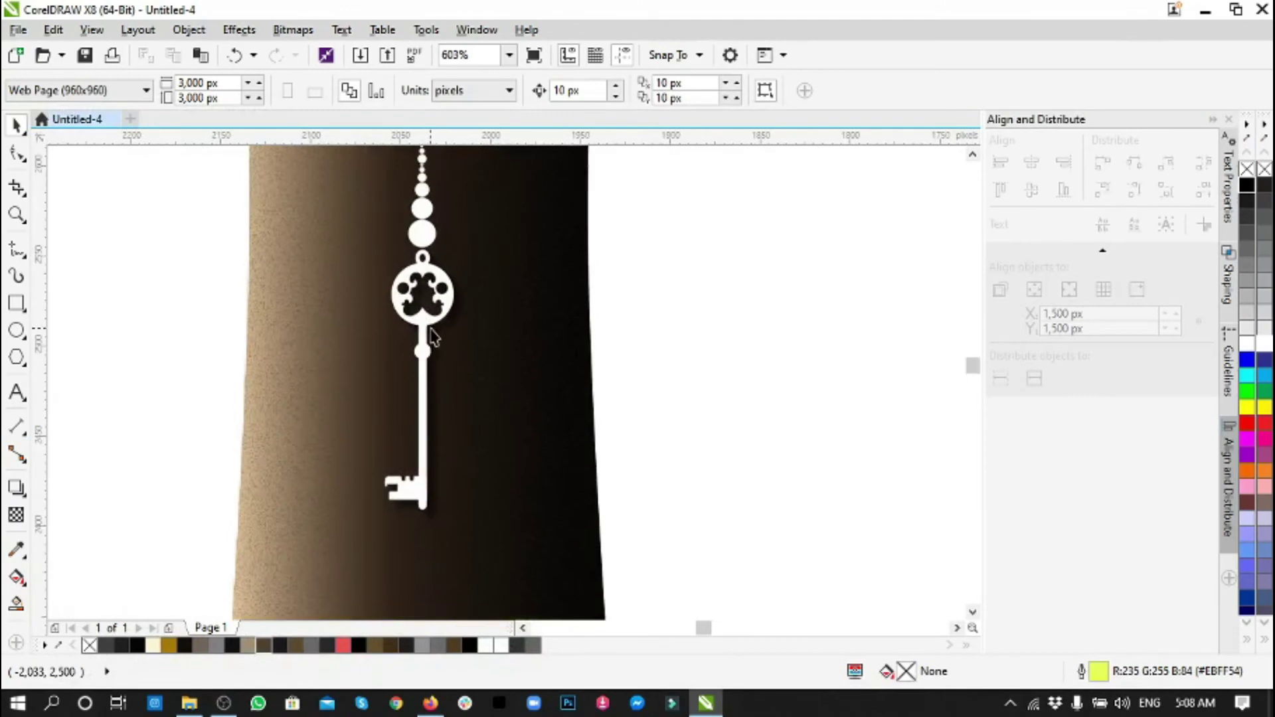
{"action": "scroll", "coordinate": [432, 337], "scroll_direction": "up", "scroll_amount": 2}
{"action": "scroll", "coordinate": [432, 337], "scroll_direction": "down", "scroll_amount": 2}
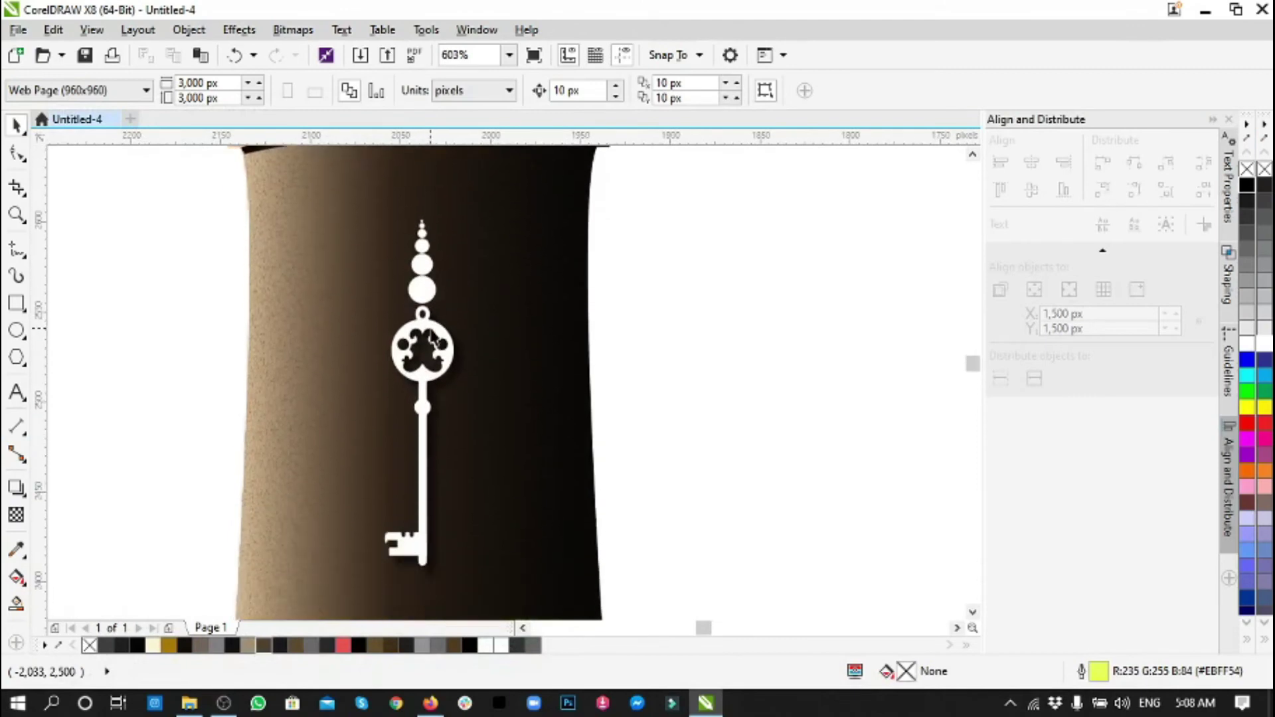
{"action": "scroll", "coordinate": [432, 337], "scroll_direction": "down", "scroll_amount": 3}
{"action": "scroll", "coordinate": [432, 336], "scroll_direction": "down", "scroll_amount": 3}
{"action": "scroll", "coordinate": [432, 337], "scroll_direction": "down", "scroll_amount": 3}
{"action": "scroll", "coordinate": [431, 336], "scroll_direction": "down", "scroll_amount": 2}
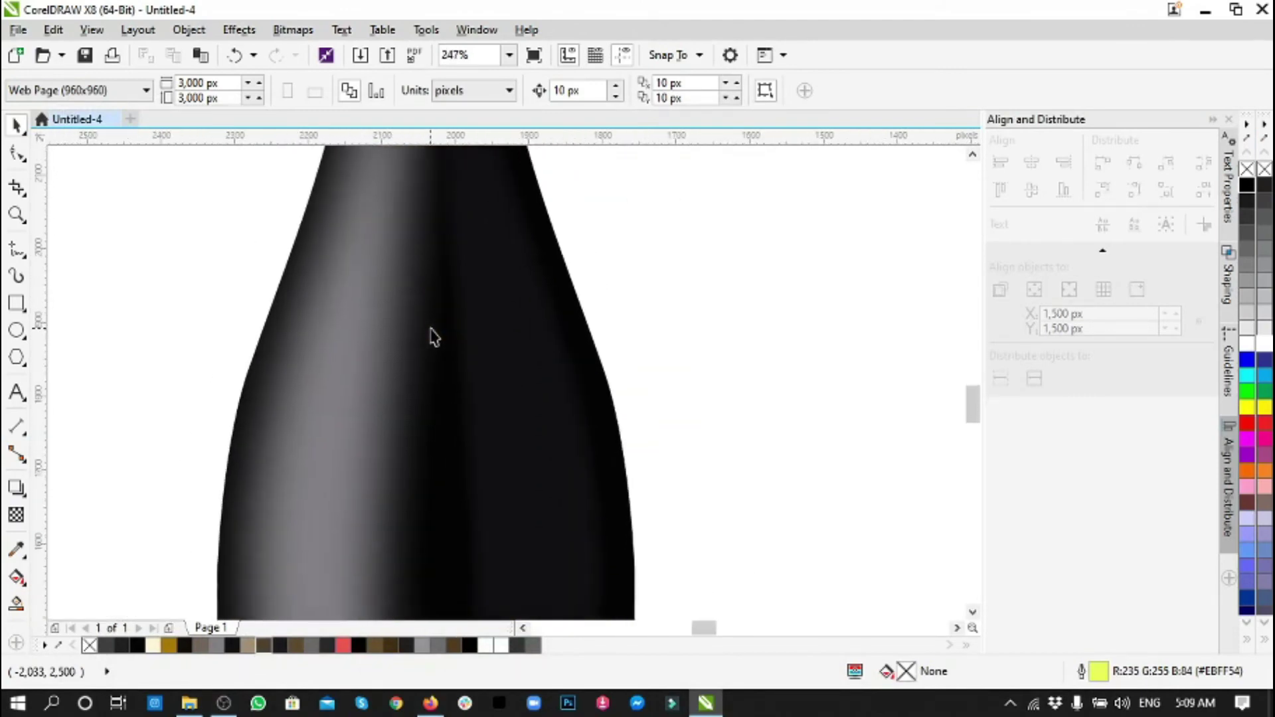
{"action": "scroll", "coordinate": [432, 337], "scroll_direction": "down", "scroll_amount": 3}
{"action": "scroll", "coordinate": [432, 337], "scroll_direction": "down", "scroll_amount": 2}
{"action": "scroll", "coordinate": [413, 341], "scroll_direction": "down", "scroll_amount": 3}
{"action": "scroll", "coordinate": [430, 336], "scroll_direction": "down", "scroll_amount": 2}
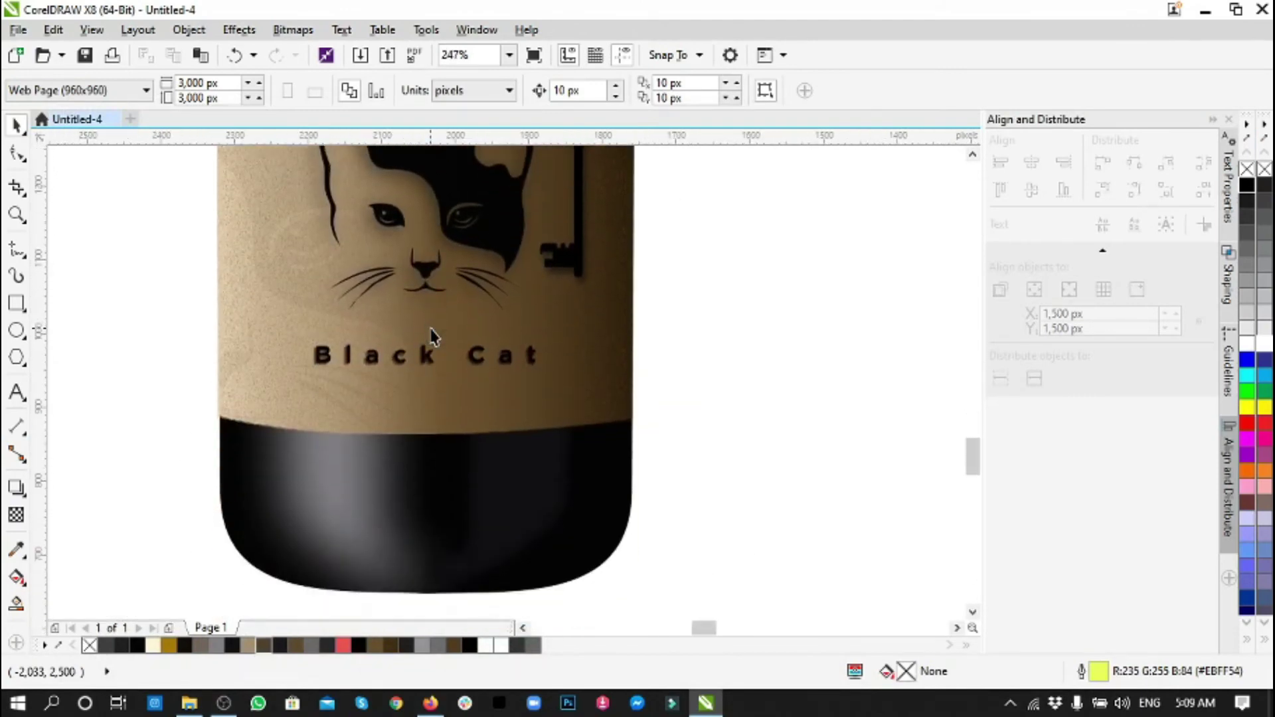
{"action": "scroll", "coordinate": [398, 328], "scroll_direction": "up", "scroll_amount": 2}
{"action": "scroll", "coordinate": [398, 328], "scroll_direction": "down", "scroll_amount": 3}
{"action": "scroll", "coordinate": [540, 324], "scroll_direction": "down", "scroll_amount": 3}
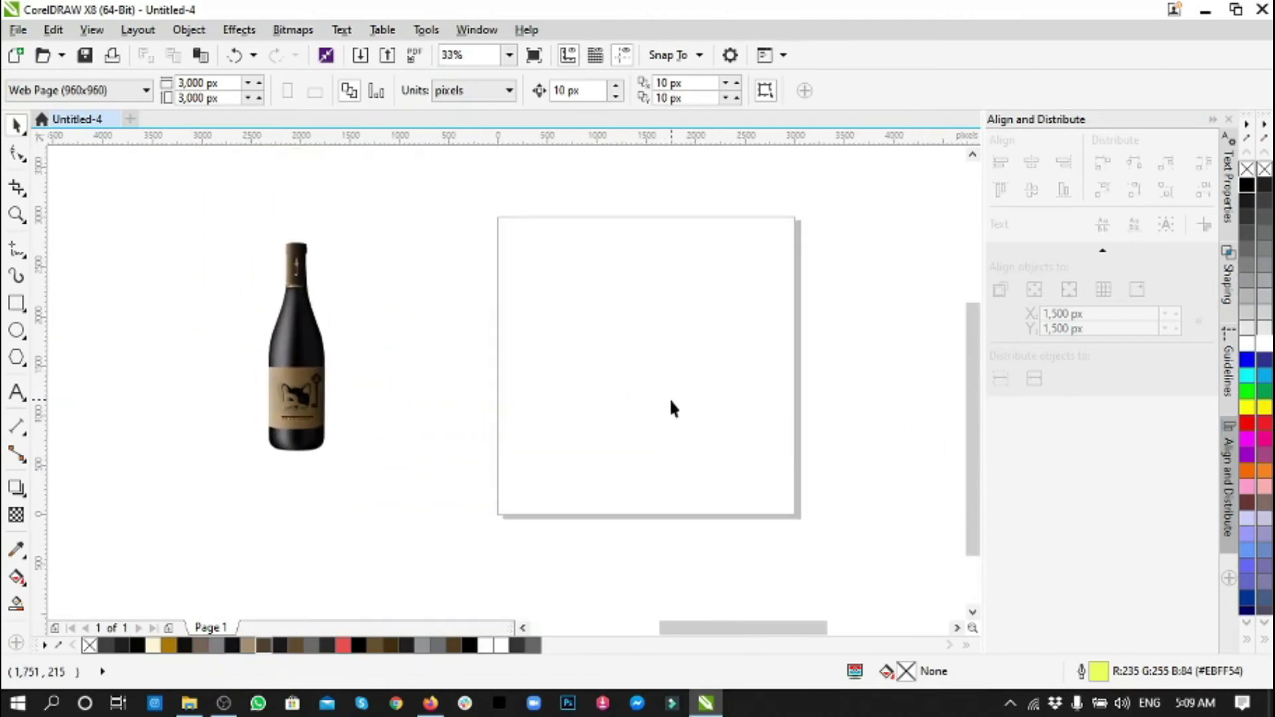
- Add a page-sized backdrop rectangle and a floor strip intersected with the page bottom
{"action": "double_click", "coordinate": [16, 303]}
{"action": "key", "text": "Escape"}
{"action": "left_click_drag", "start_coordinate": [473, 451], "coordinate": [848, 546]}
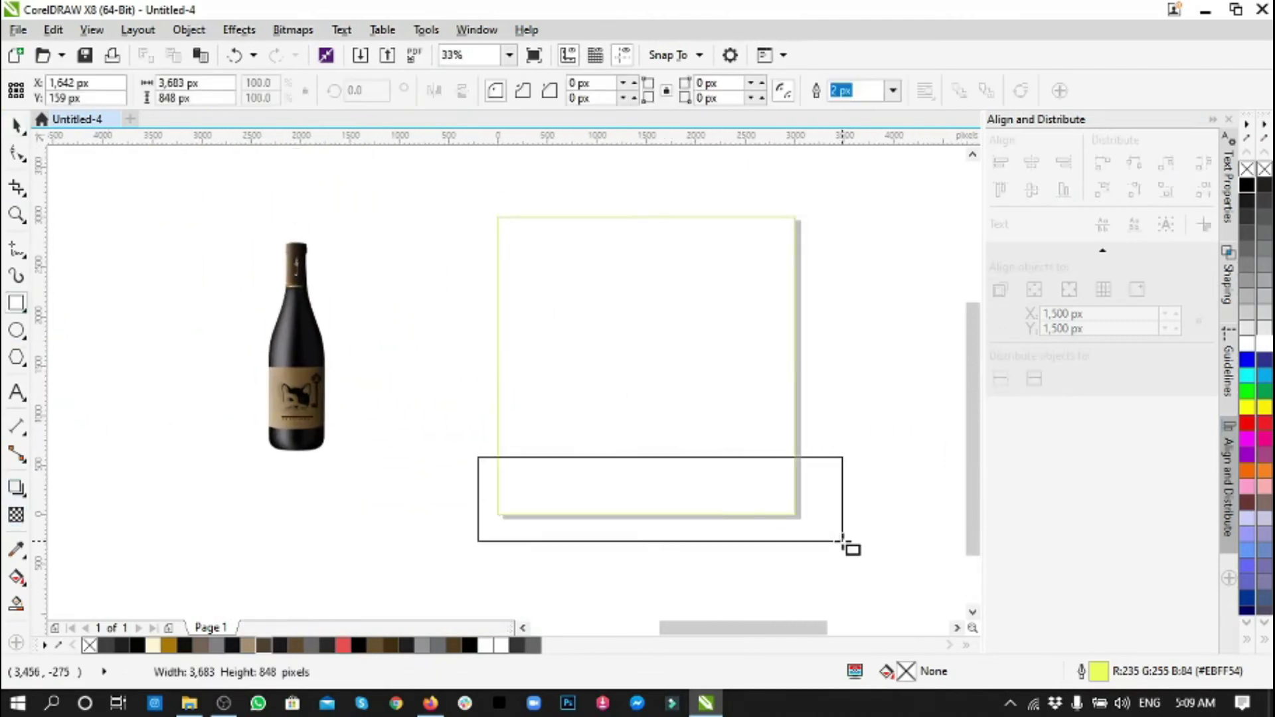
{"action": "left_click", "coordinate": [569, 218], "text": "shift"}
{"action": "left_click", "coordinate": [578, 91]}
{"action": "left_click", "coordinate": [495, 486]}
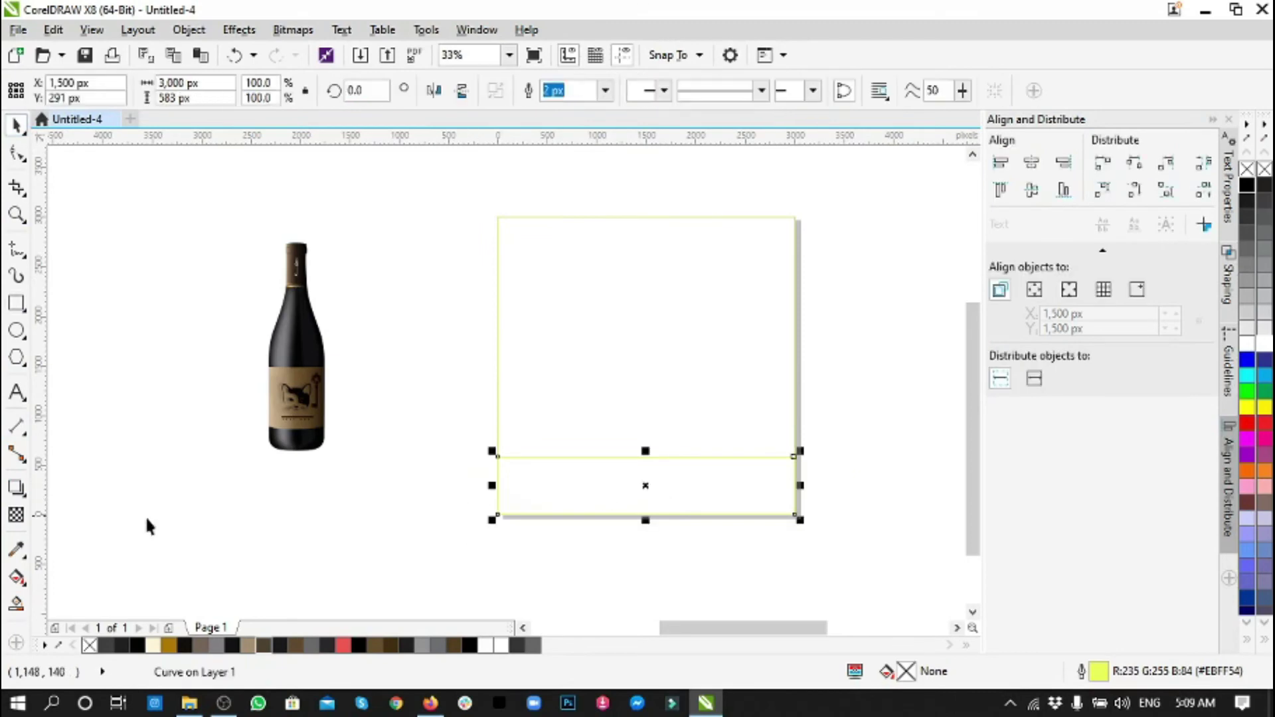
- Move the bottle beside the page's left edge and give the floor strip a linear gradient
{"action": "left_click_drag", "start_coordinate": [290, 317], "coordinate": [432, 357]}
{"action": "scroll", "coordinate": [561, 504], "scroll_direction": "up", "scroll_amount": 1}
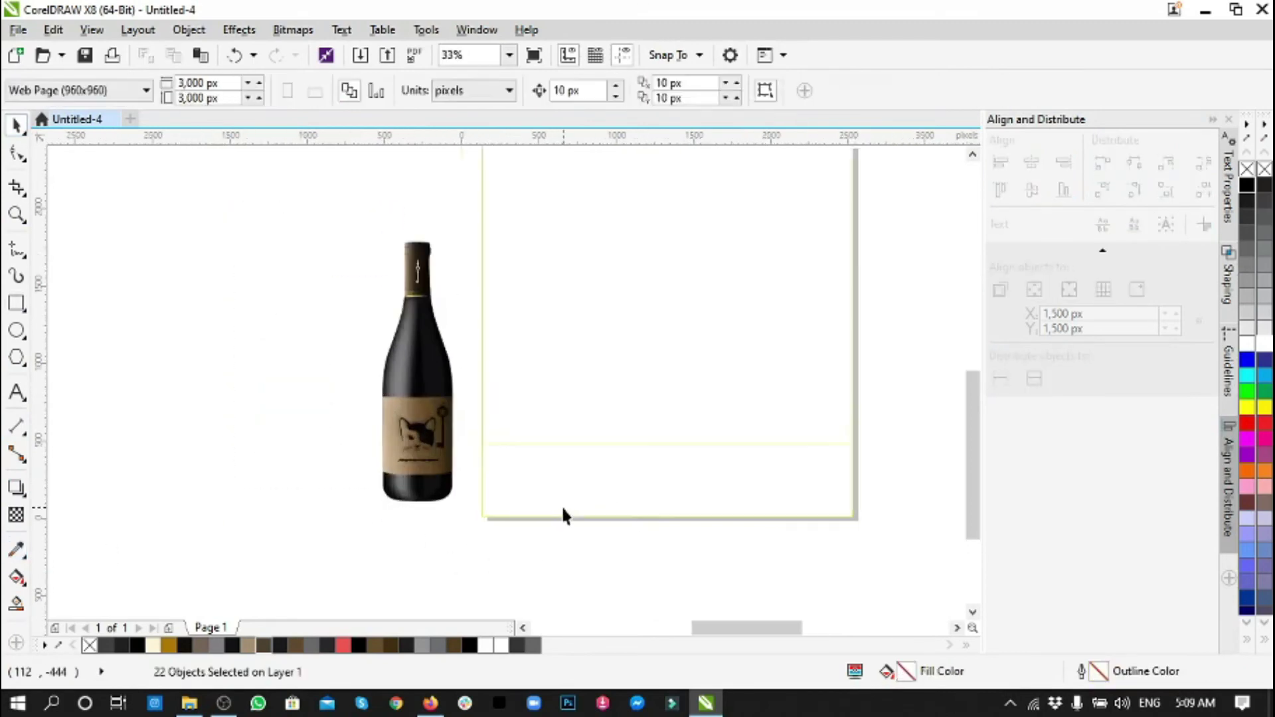
{"action": "scroll", "coordinate": [561, 505], "scroll_direction": "up", "scroll_amount": 2}
{"action": "left_click", "coordinate": [553, 468]}
{"action": "left_click", "coordinate": [16, 578]}
{"action": "left_click", "coordinate": [70, 90]}
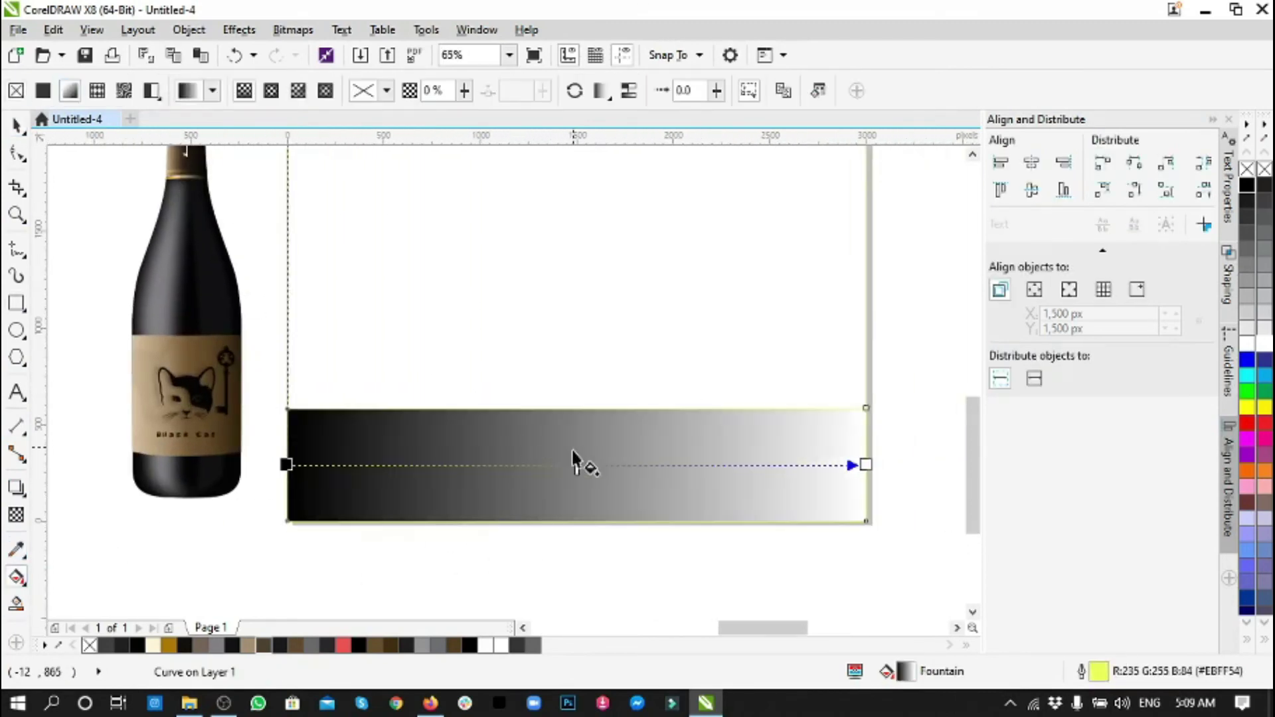
- Add a brown middle stop and a black end stop, and set 65 transparency on the floor gradient
{"action": "double_click", "coordinate": [488, 465]}
{"action": "left_click", "coordinate": [432, 495]}
{"action": "left_click", "coordinate": [495, 290]}
{"action": "left_click", "coordinate": [210, 364]}
{"action": "left_click", "coordinate": [866, 465]}
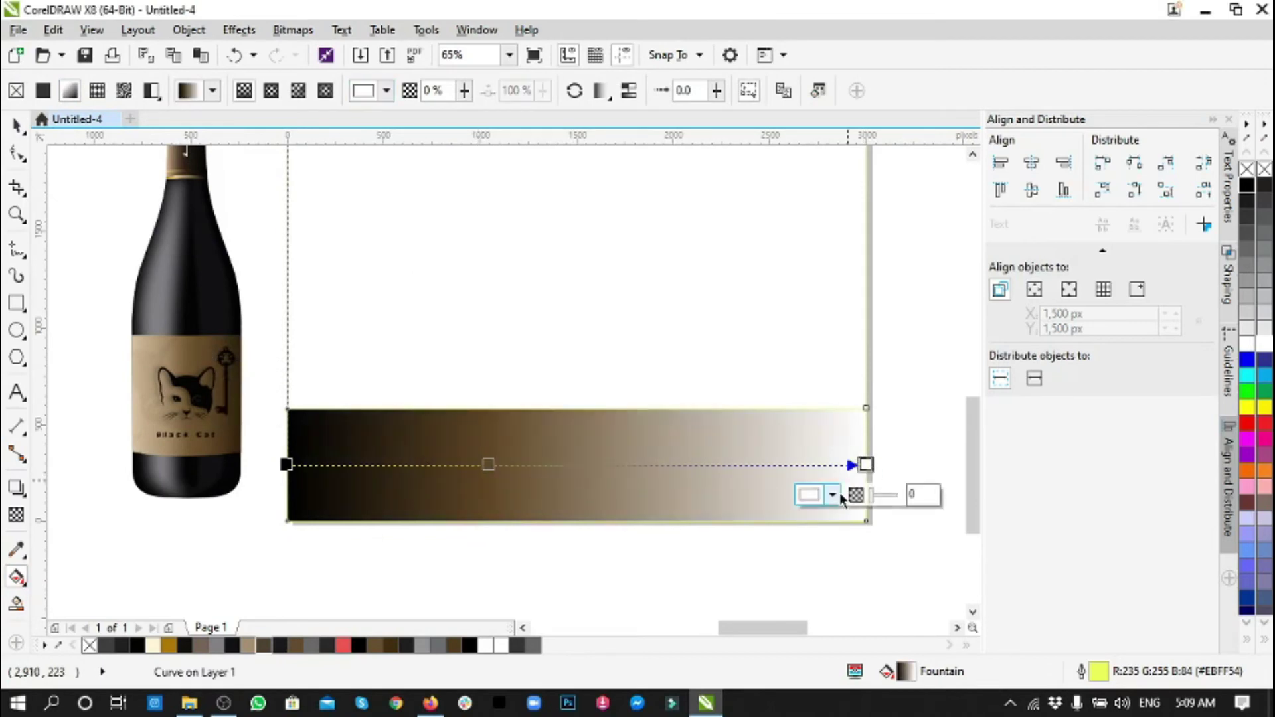
{"action": "left_click", "coordinate": [832, 495]}
{"action": "left_click", "coordinate": [881, 494]}
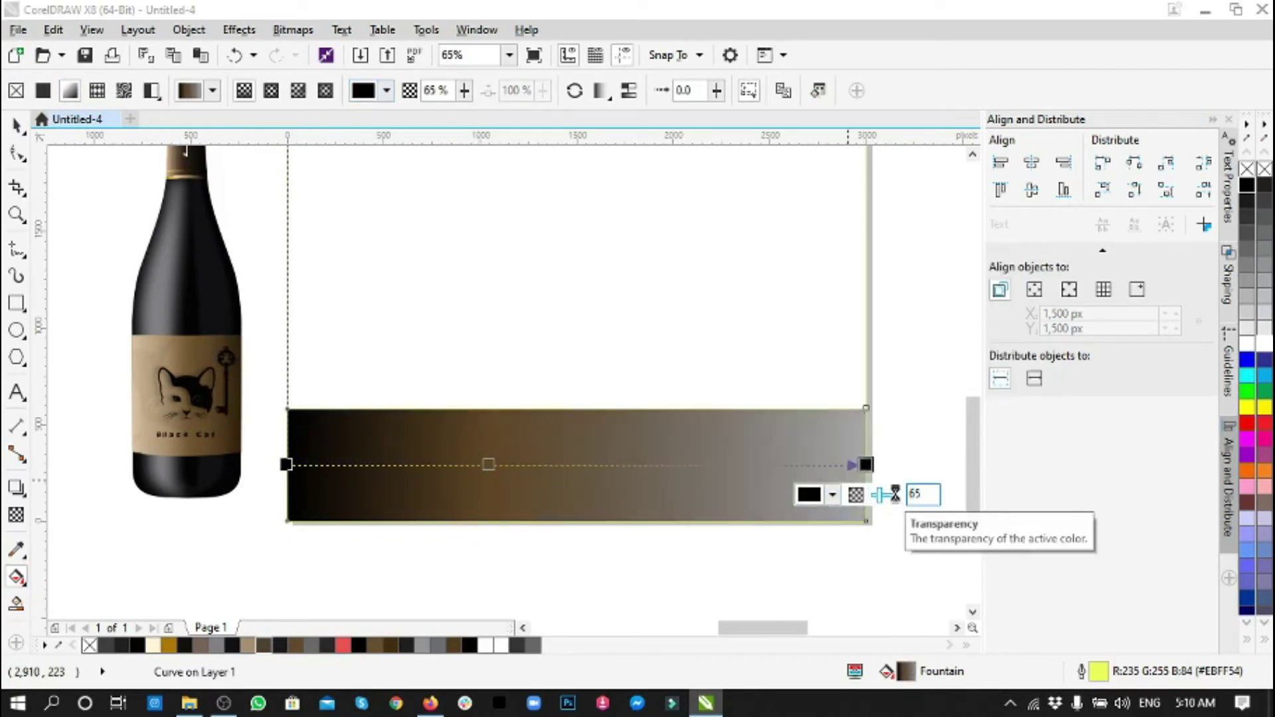
{"action": "left_click", "coordinate": [286, 465]}
{"action": "key", "text": "Return"}
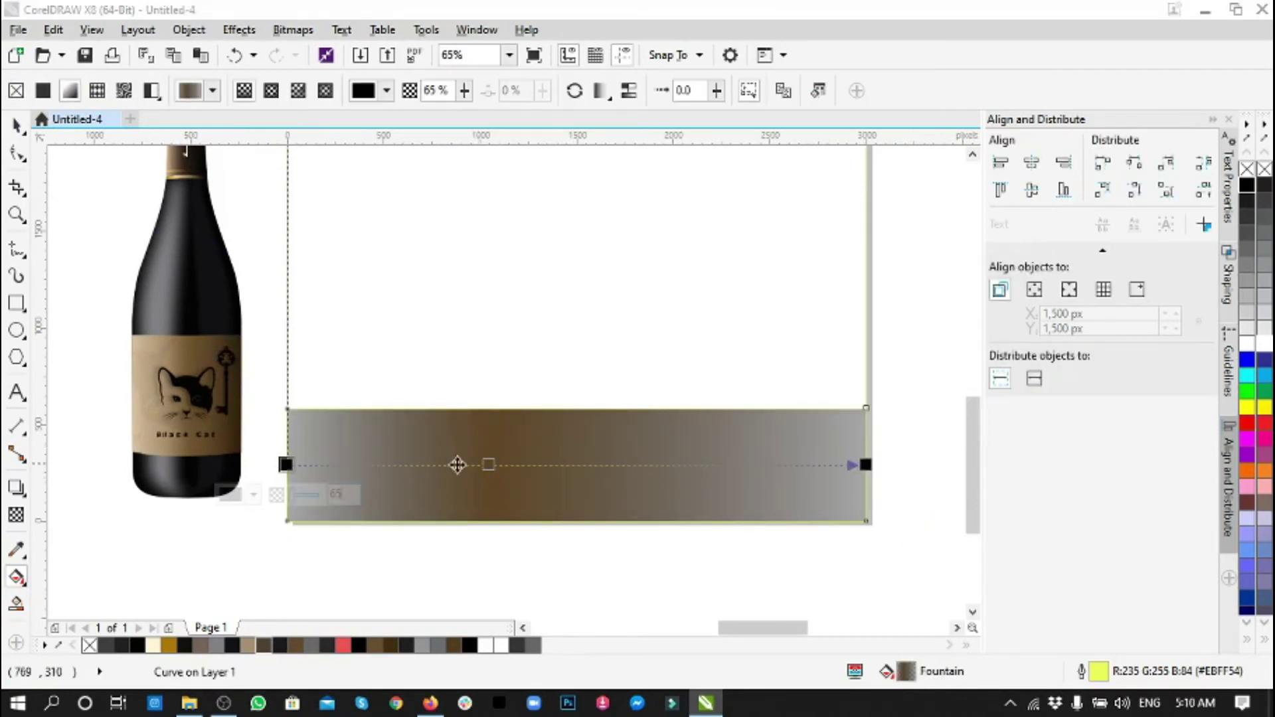
- Give the page-sized backdrop rectangle a gradient fill
{"action": "left_click", "coordinate": [489, 465]}
{"action": "left_click", "coordinate": [735, 361]}
{"action": "left_click", "coordinate": [503, 267]}
- Make the backdrop gradient elliptical with a brown centre moved lower-left on the page
{"action": "left_click", "coordinate": [271, 90]}
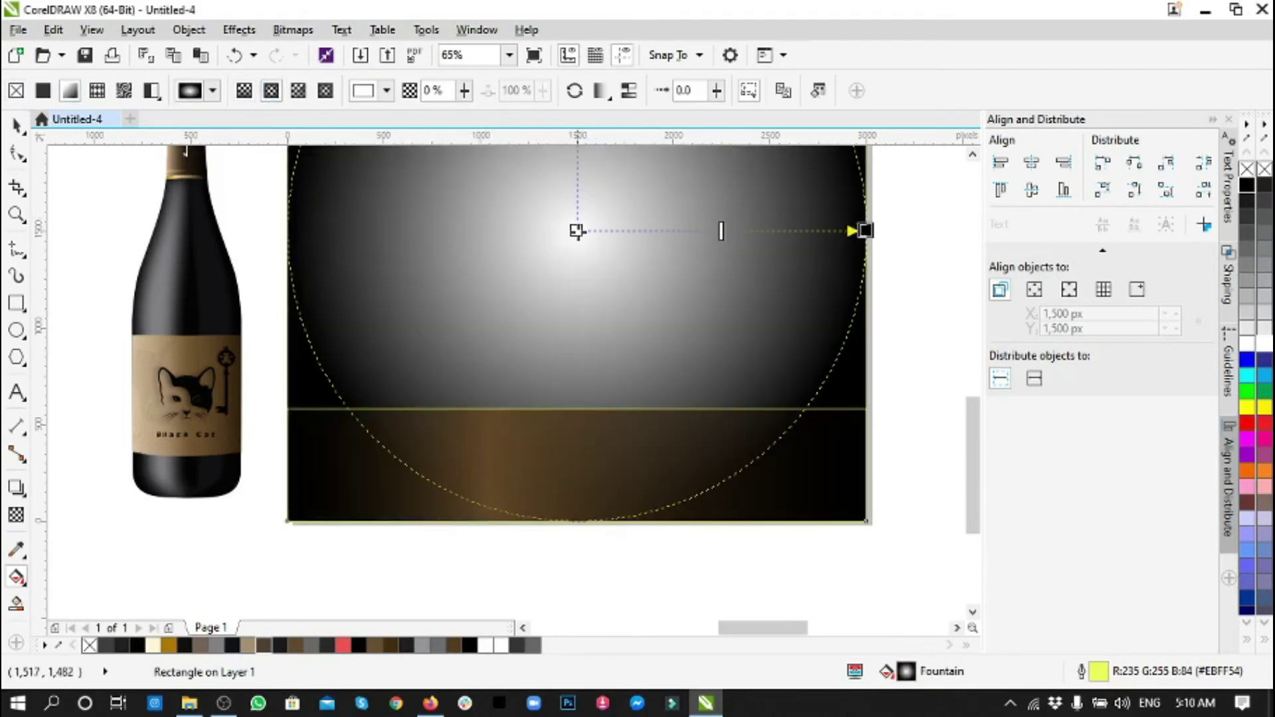
{"action": "left_click", "coordinate": [575, 230]}
{"action": "left_click", "coordinate": [542, 260]}
{"action": "left_click", "coordinate": [584, 425]}
{"action": "left_click", "coordinate": [575, 230]}
{"action": "left_click_drag", "start_coordinate": [574, 229], "coordinate": [511, 317]}
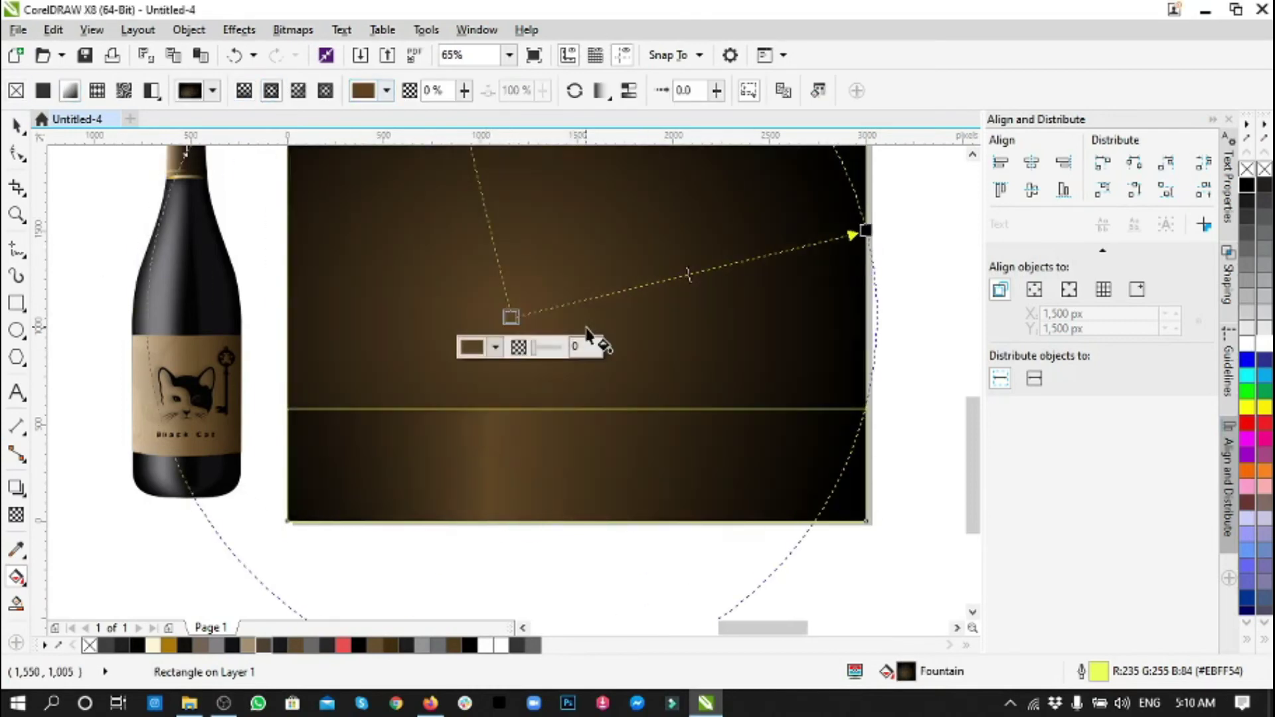
- Pick a different brown for the glow centre and finish editing the backdrop fill
{"action": "scroll", "coordinate": [697, 307], "scroll_direction": "down", "scroll_amount": 2}
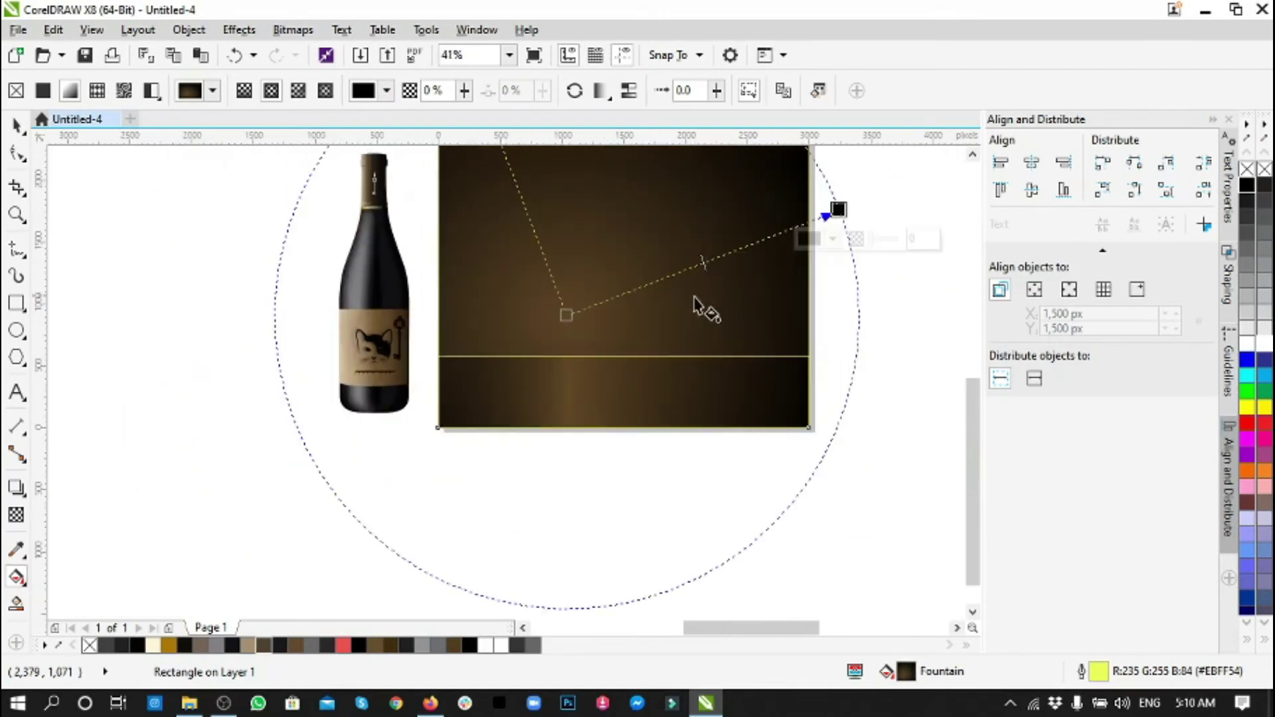
{"action": "left_click", "coordinate": [592, 495]}
{"action": "left_click", "coordinate": [271, 90]}
{"action": "left_click", "coordinate": [537, 437]}
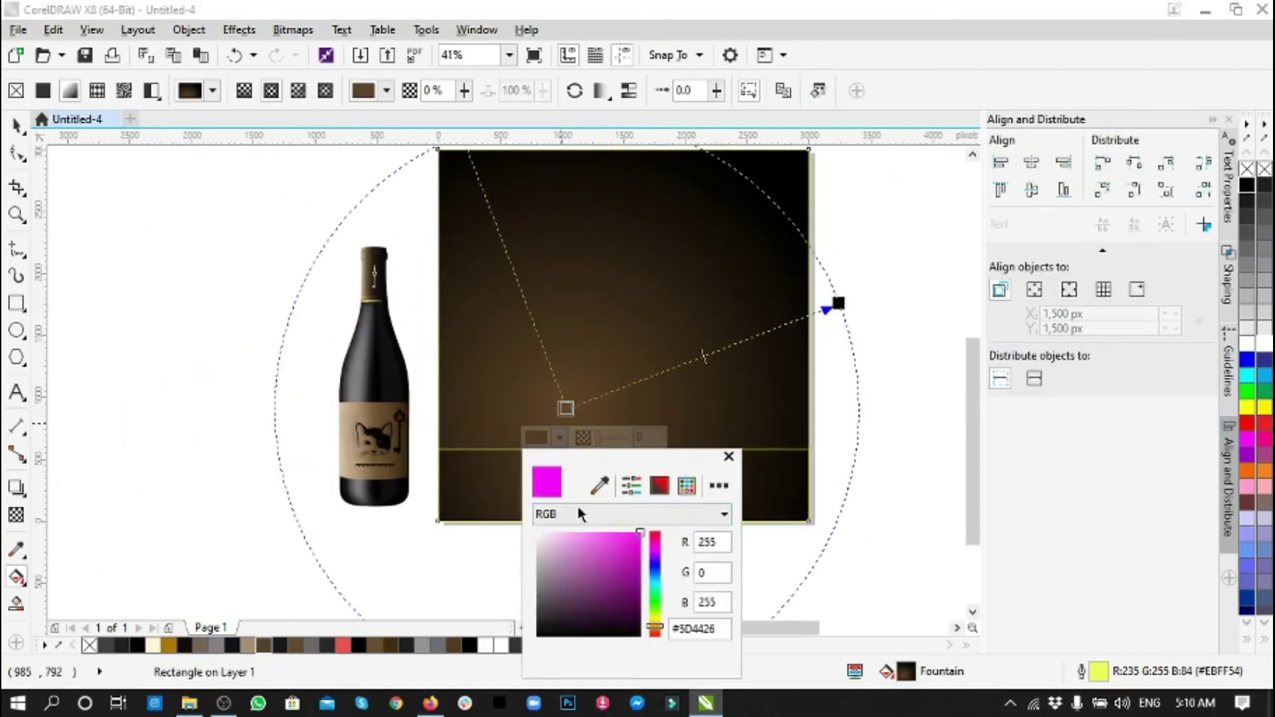
{"action": "left_click_drag", "start_coordinate": [612, 598], "coordinate": [627, 592]}
{"action": "key", "text": "Escape"}
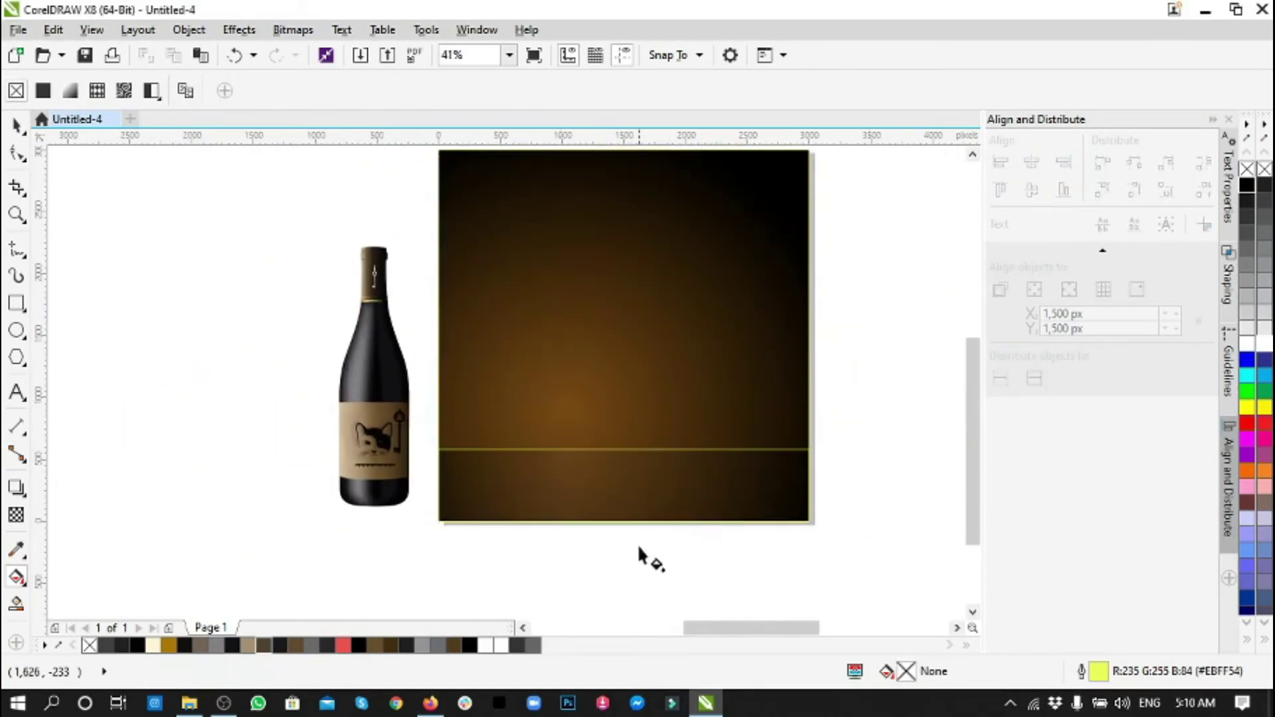
{"action": "key", "text": "space"}
- Lighten the backdrop's glow centre to a warmer brown
{"action": "scroll", "coordinate": [459, 412], "scroll_direction": "down", "scroll_amount": 1}
{"action": "left_click_drag", "start_coordinate": [420, 169], "coordinate": [608, 550]}
{"action": "key", "text": "Escape"}
{"action": "scroll", "coordinate": [586, 490], "scroll_direction": "up", "scroll_amount": 2}
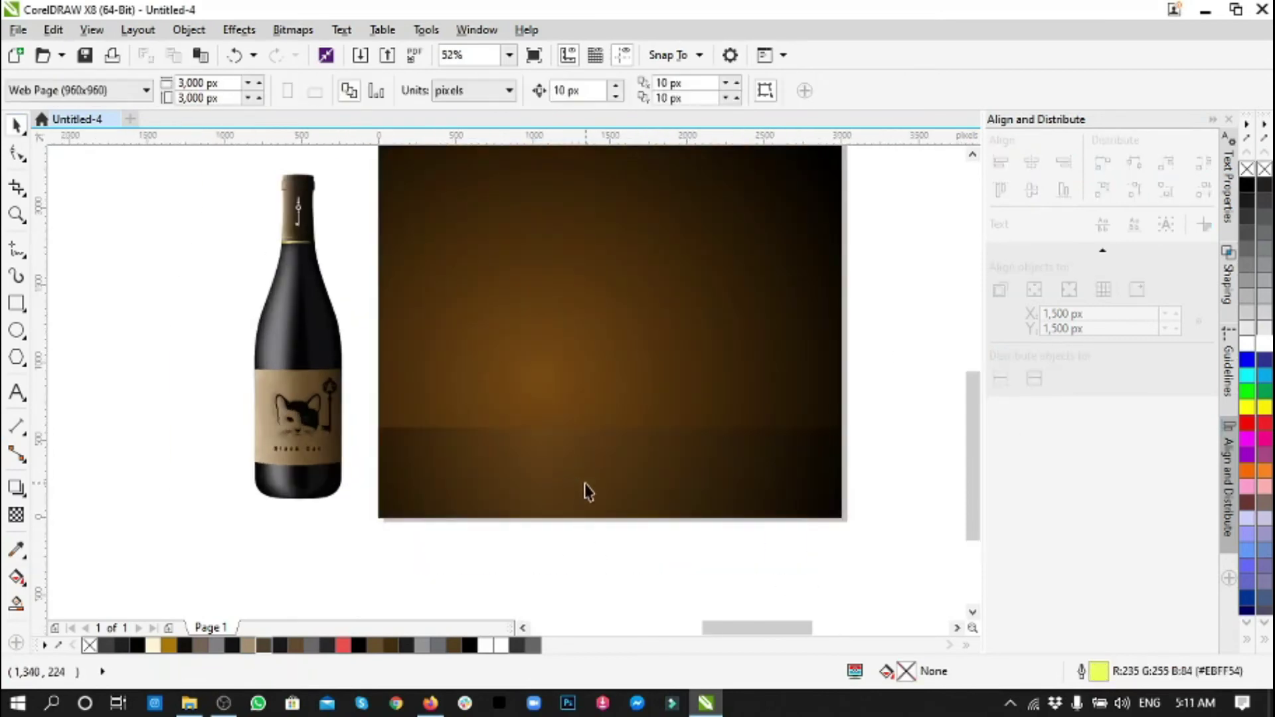
{"action": "scroll", "coordinate": [527, 456], "scroll_direction": "up", "scroll_amount": 2}
{"action": "left_click", "coordinate": [527, 456]}
{"action": "left_click", "coordinate": [18, 576]}
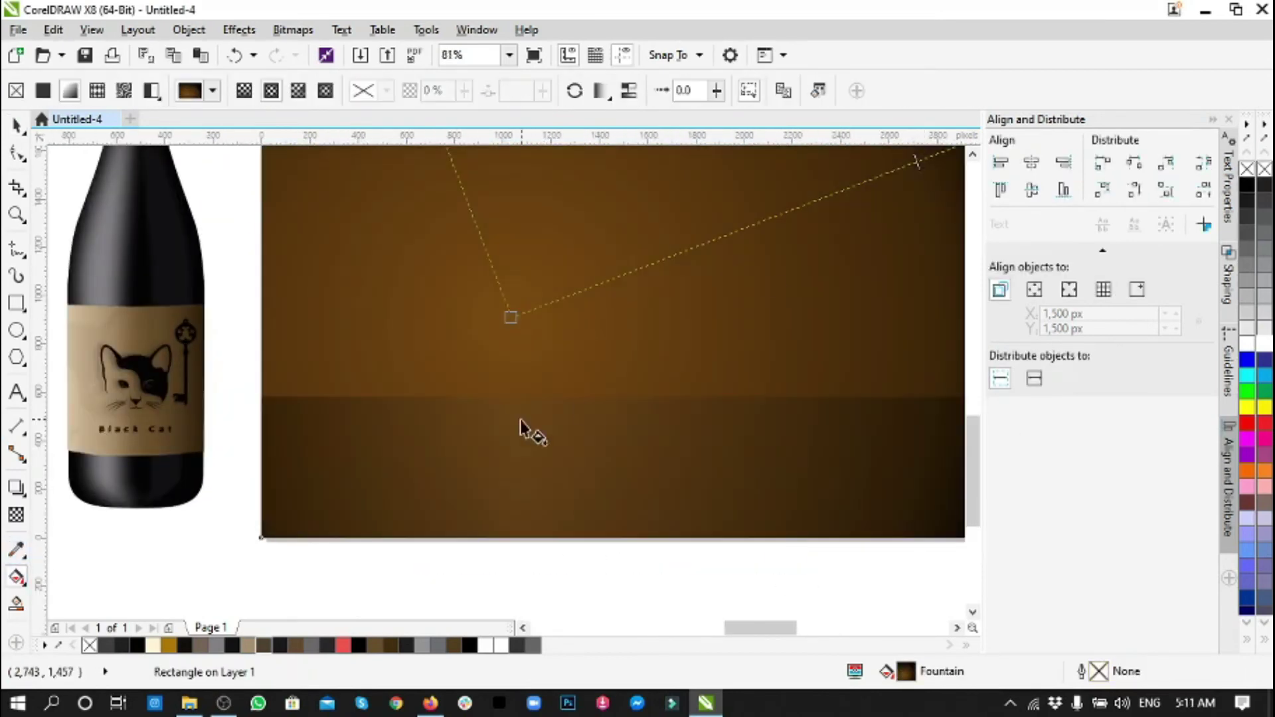
{"action": "scroll", "coordinate": [664, 365], "scroll_direction": "down", "scroll_amount": 2}
{"action": "left_click", "coordinate": [835, 390]}
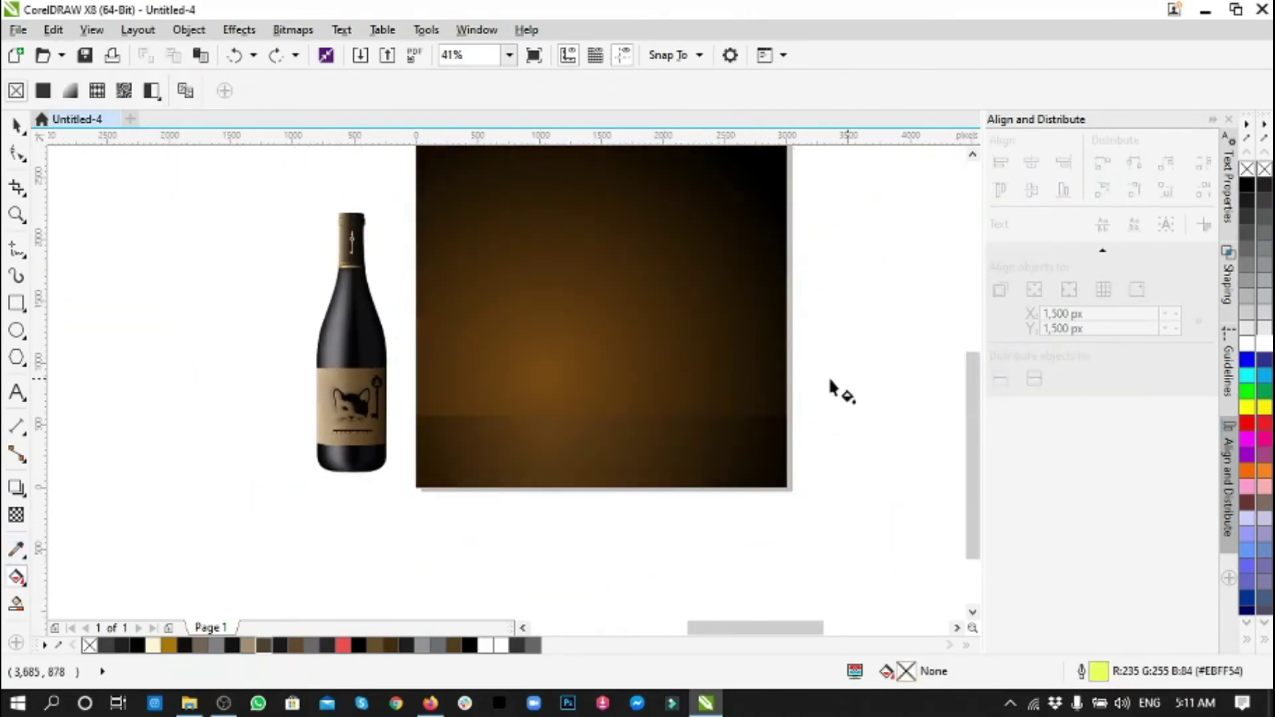
{"action": "left_click", "coordinate": [543, 374]}
{"action": "left_click", "coordinate": [536, 403]}
{"action": "left_click_drag", "start_coordinate": [562, 576], "coordinate": [555, 560]}
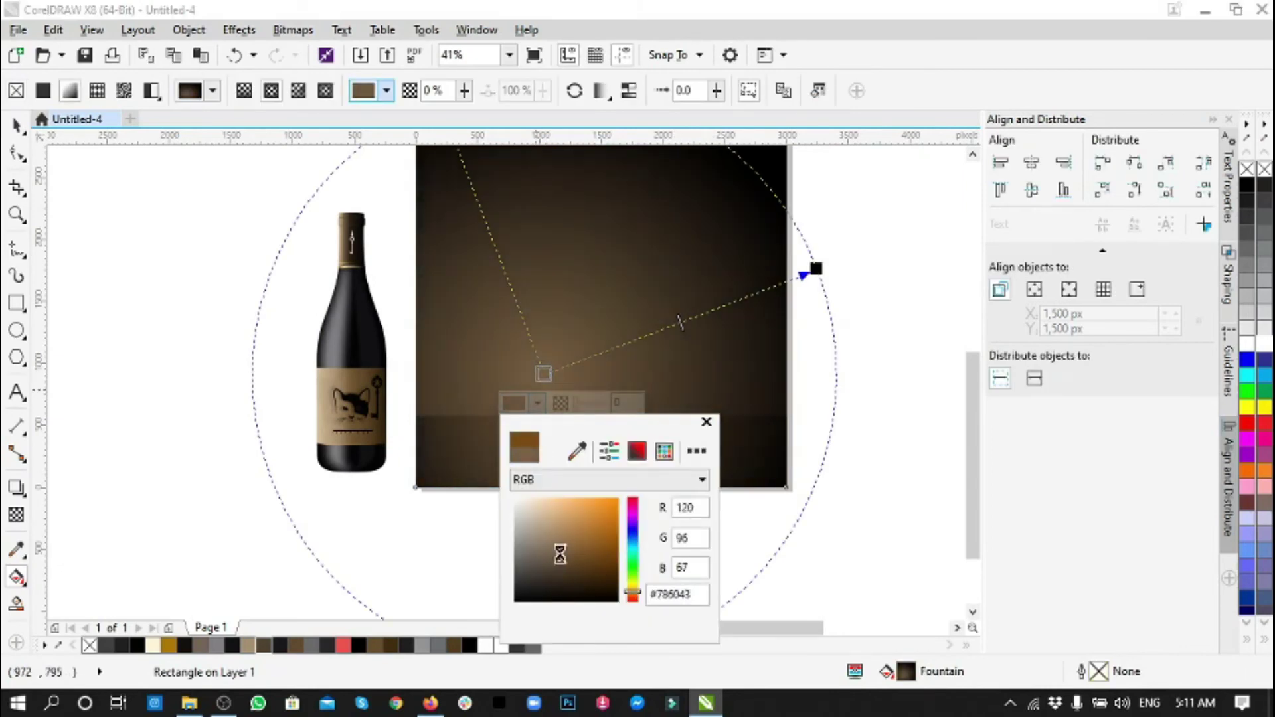
- Lower the floor gradient's start point slightly and add an extra stop to it
{"action": "left_click", "coordinate": [839, 429]}
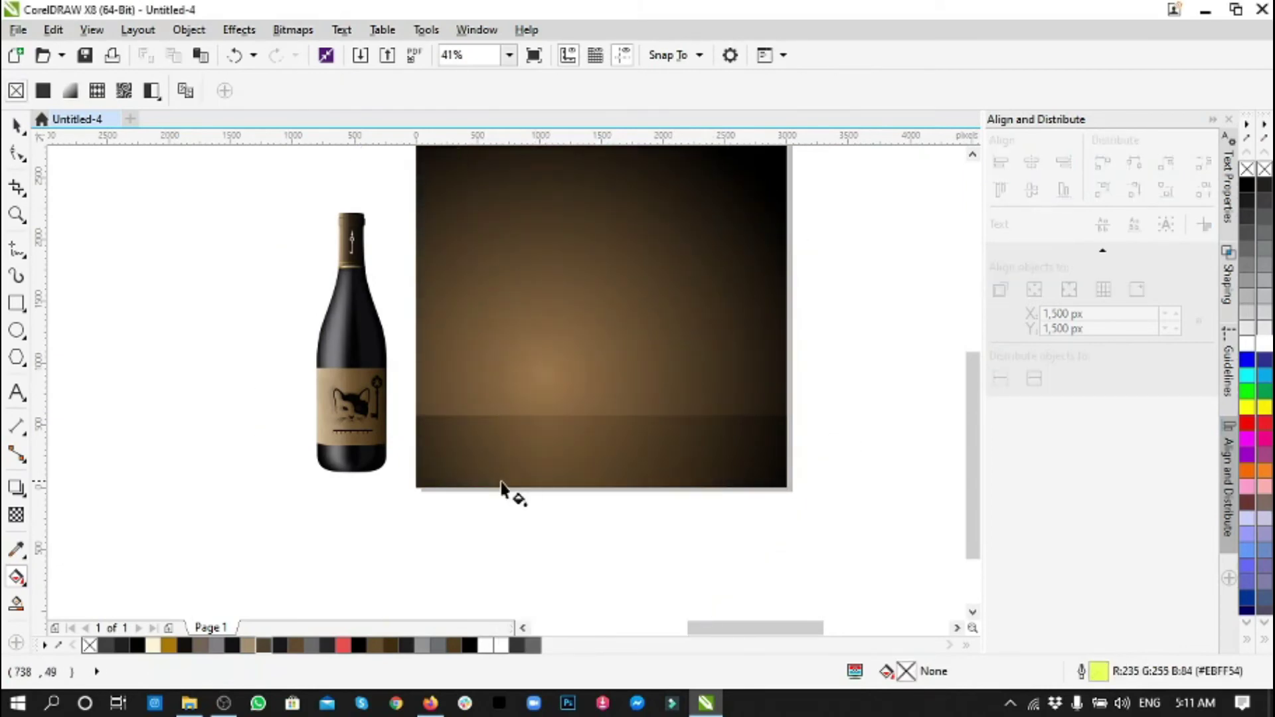
{"action": "left_click_drag", "start_coordinate": [414, 452], "coordinate": [415, 461]}
{"action": "left_click", "coordinate": [544, 458]}
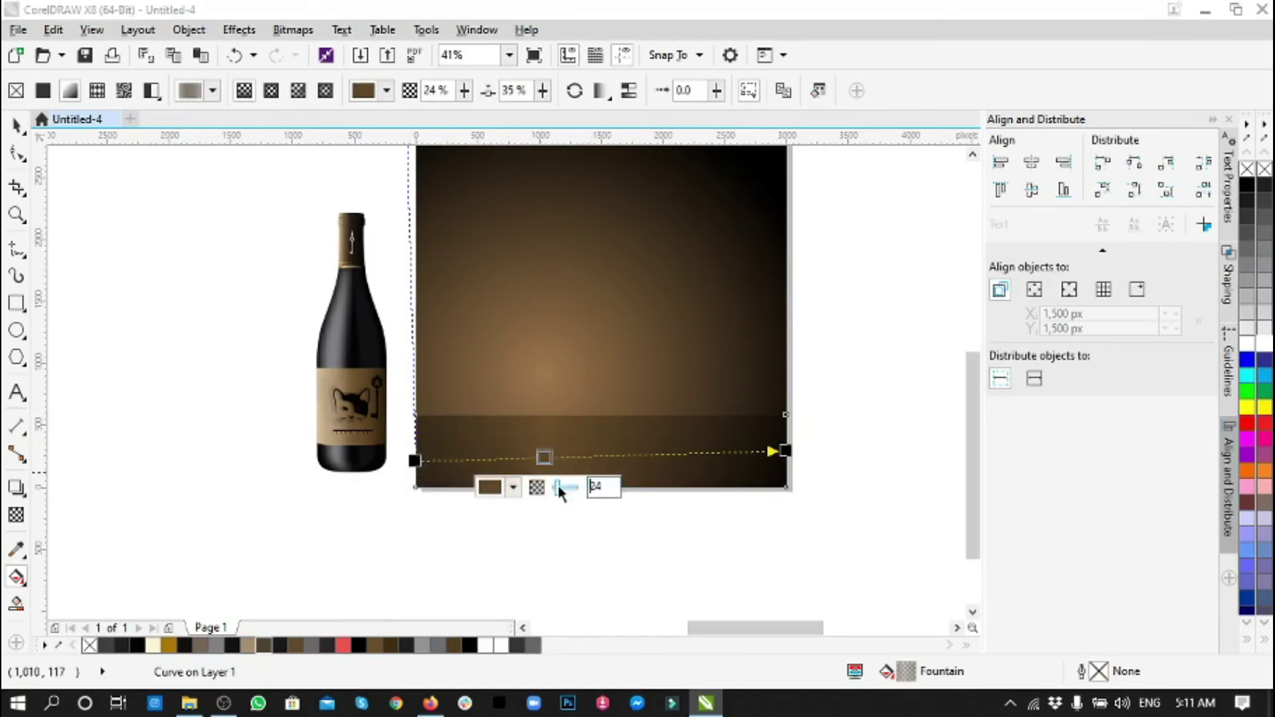
{"action": "left_click", "coordinate": [415, 460]}
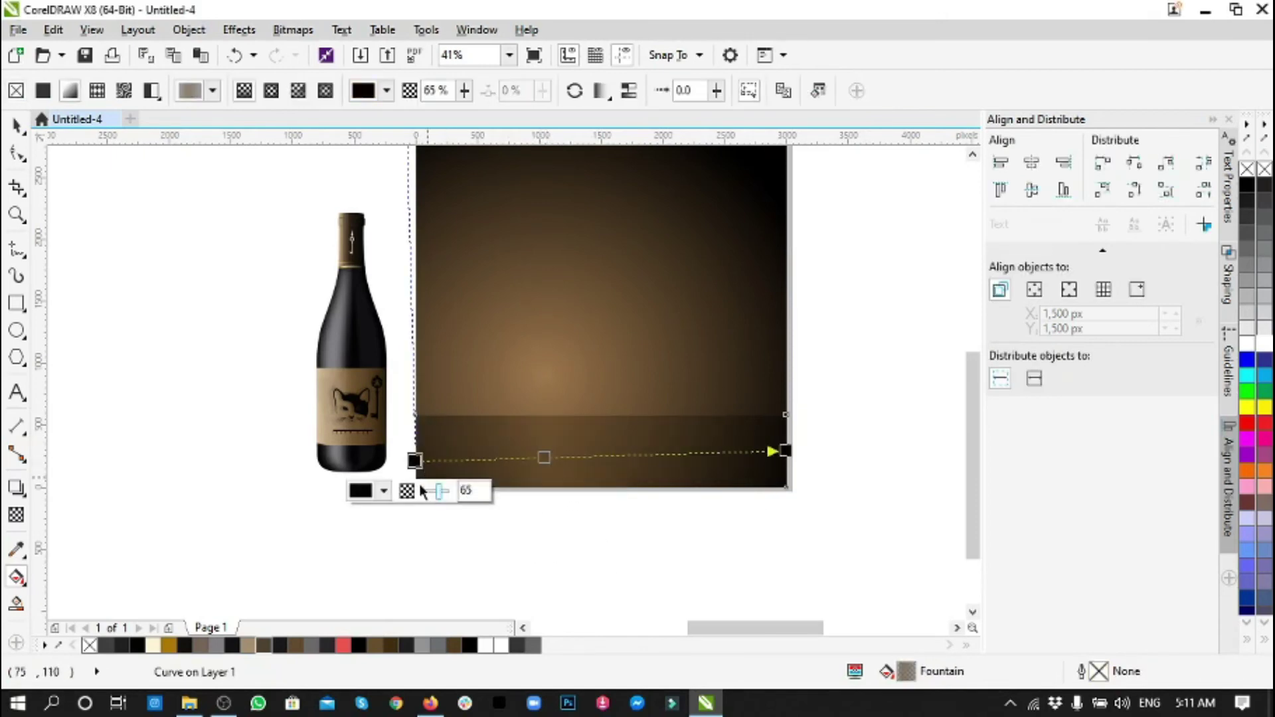
{"action": "scroll", "coordinate": [601, 525], "scroll_direction": "up", "scroll_amount": 2}
{"action": "scroll", "coordinate": [475, 424], "scroll_direction": "up", "scroll_amount": 1}
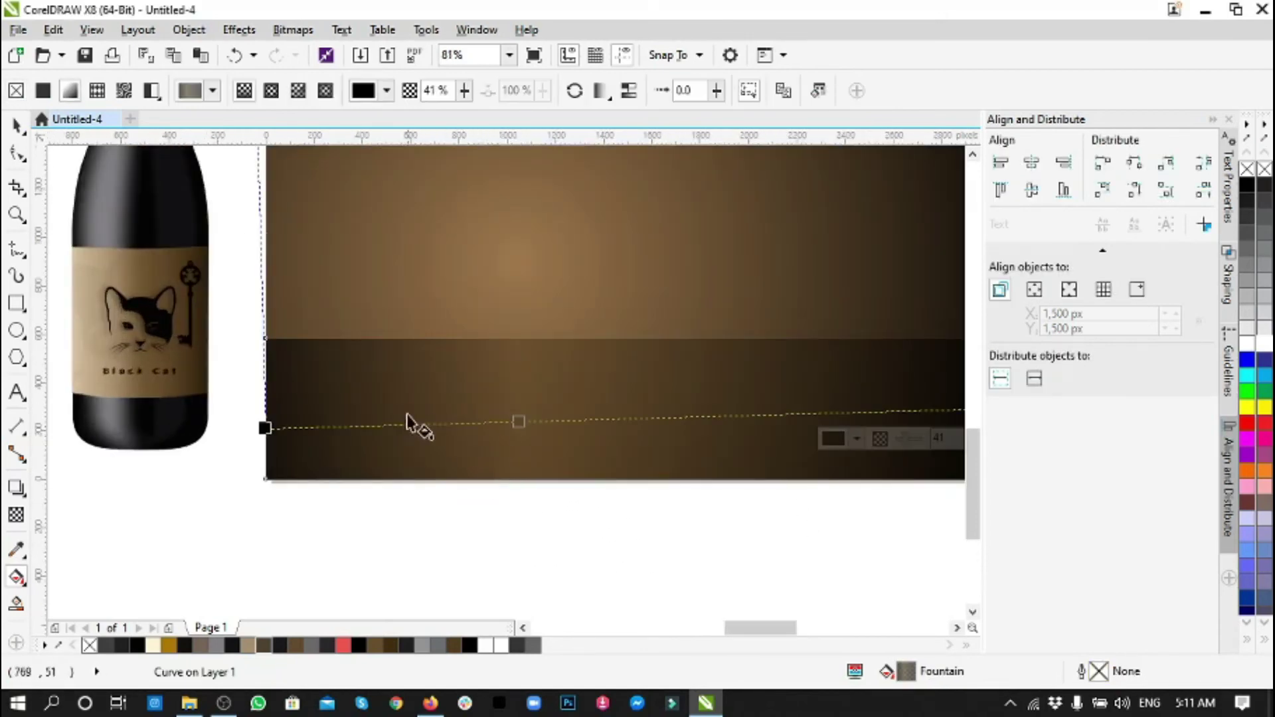
{"action": "double_click", "coordinate": [604, 418]}
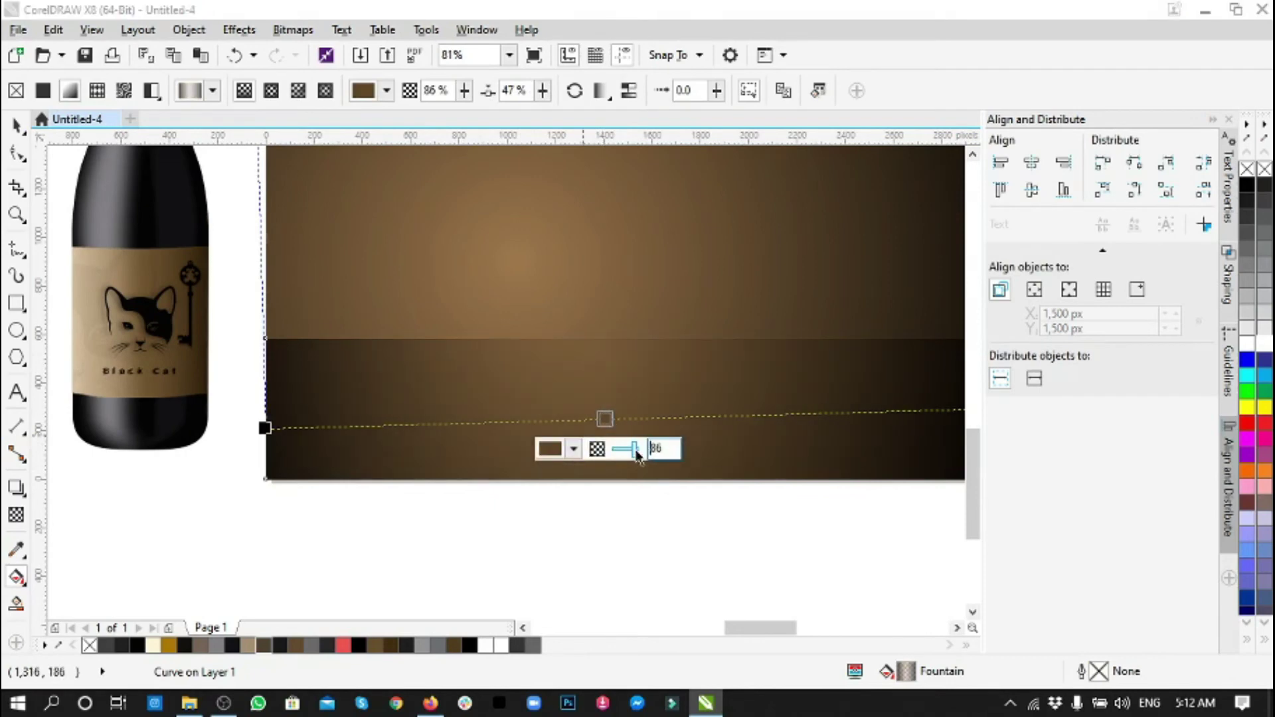
{"action": "left_click", "coordinate": [264, 429]}
- Deepen the backdrop glow centre with a dark brown sampled from the bottle
{"action": "scroll", "coordinate": [366, 458], "scroll_direction": "down", "scroll_amount": 1}
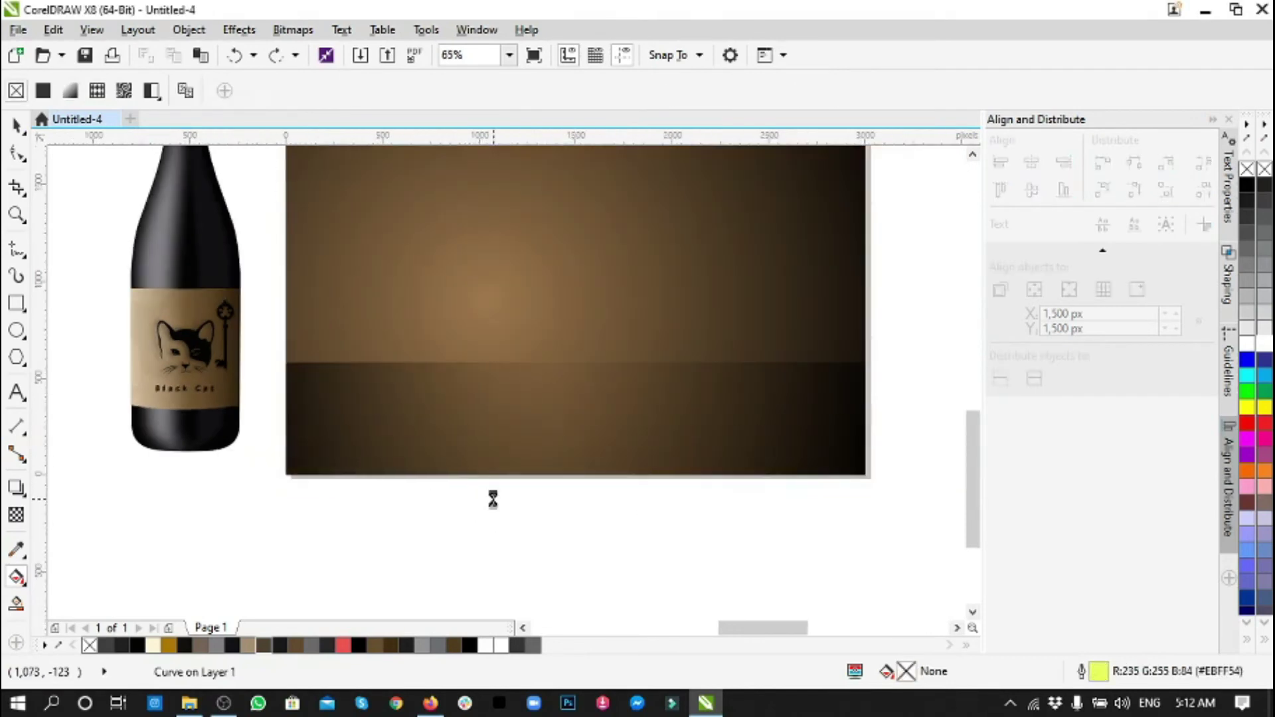
{"action": "scroll", "coordinate": [534, 403], "scroll_direction": "up", "scroll_amount": 2}
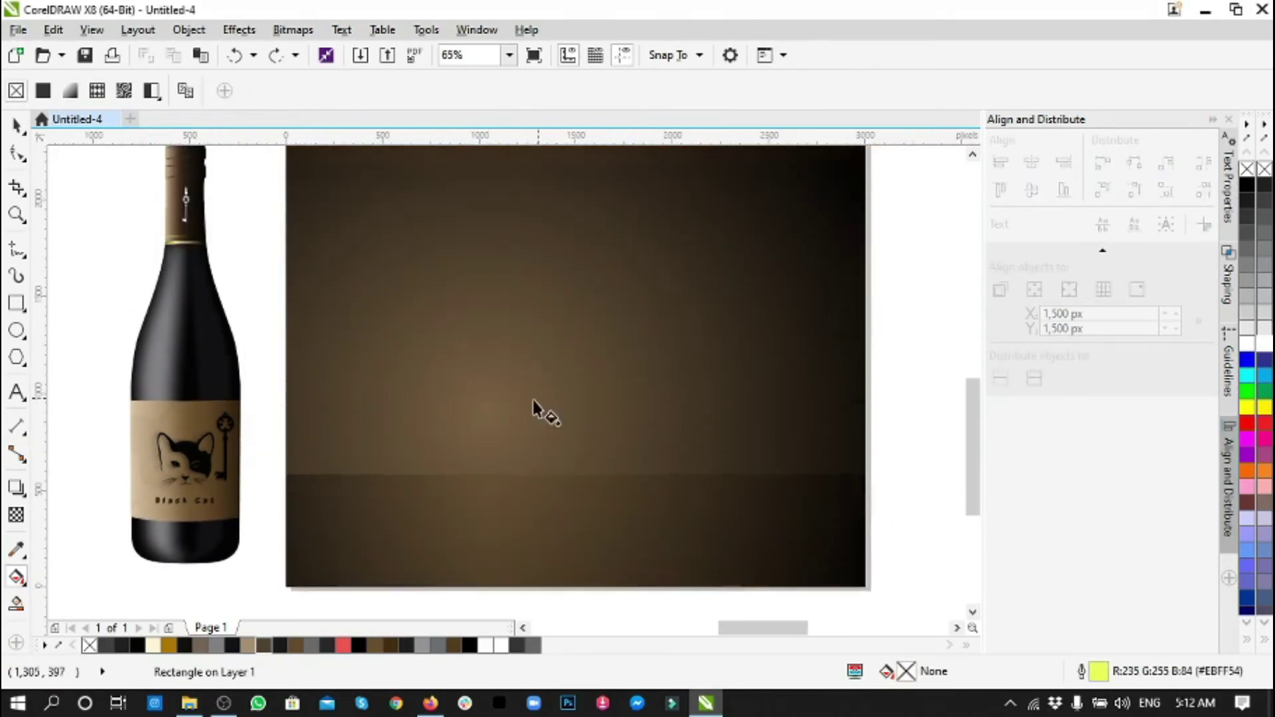
{"action": "left_click", "coordinate": [533, 404]}
{"action": "left_click", "coordinate": [479, 459]}
{"action": "left_click", "coordinate": [520, 254]}
{"action": "left_click", "coordinate": [217, 421]}
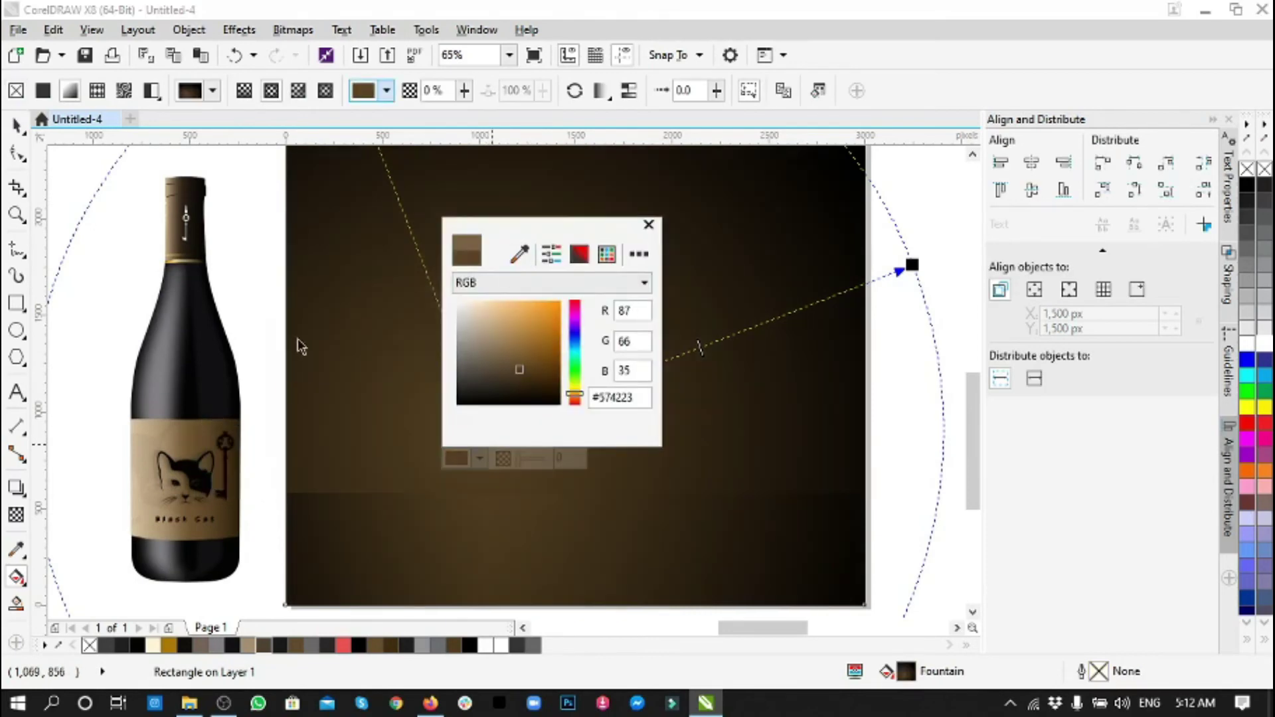
{"action": "left_click", "coordinate": [479, 458]}
{"action": "left_click", "coordinate": [519, 254]}
{"action": "left_click", "coordinate": [144, 527]}
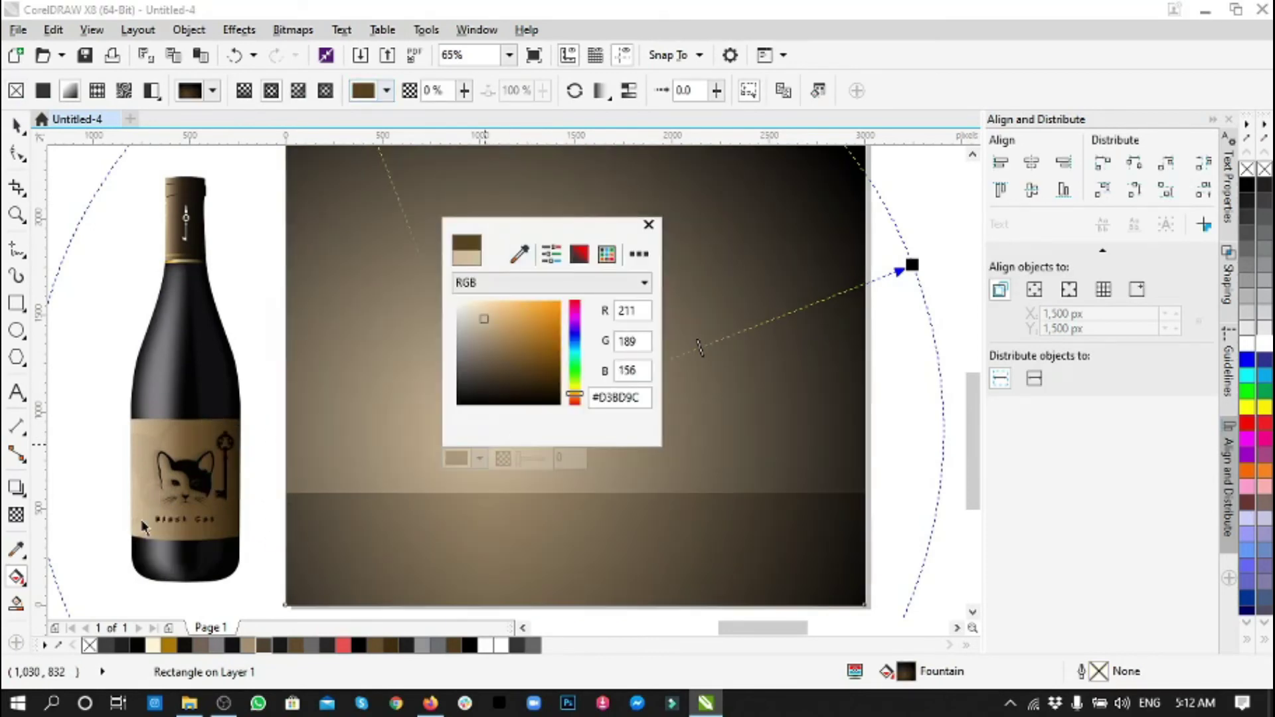
{"action": "left_click", "coordinate": [520, 253]}
{"action": "left_click", "coordinate": [231, 534]}
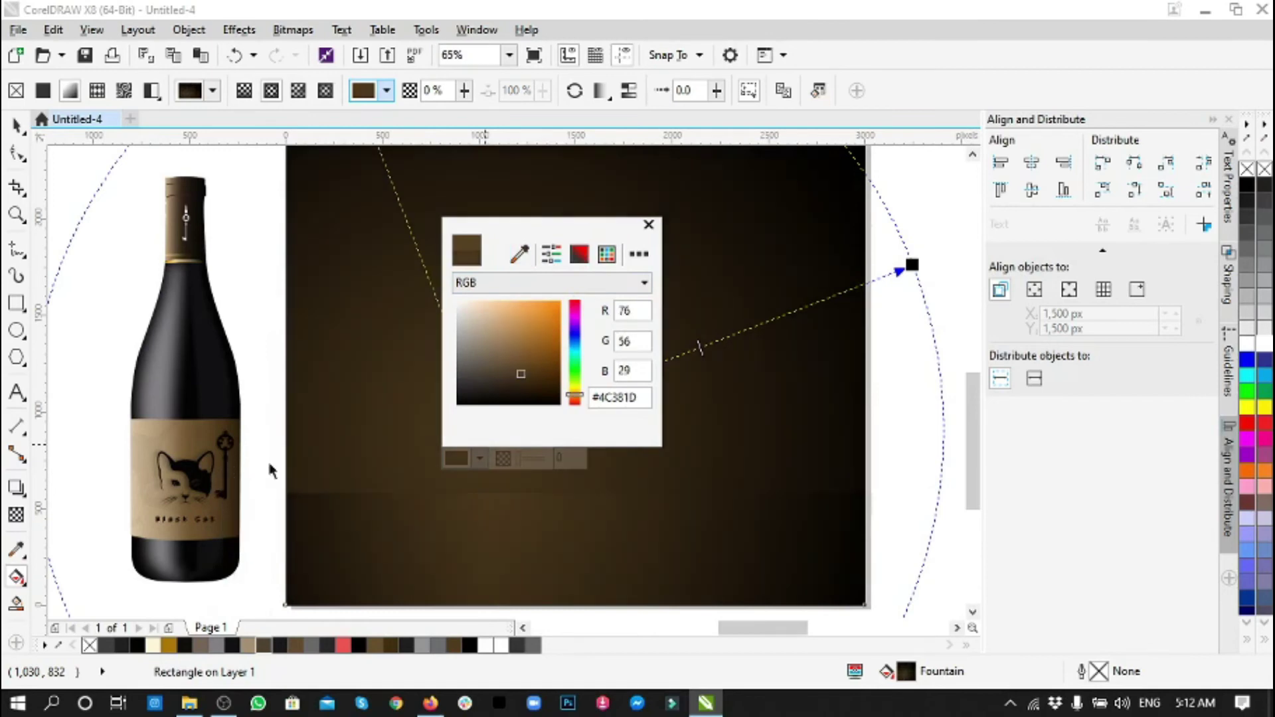
{"action": "left_click", "coordinate": [299, 575]}
- Set the floor gradient node to dark brown #5B4325 with transparency 69
{"action": "left_click", "coordinate": [454, 578]}
{"action": "left_click", "coordinate": [489, 370]}
{"action": "left_click", "coordinate": [199, 432]}
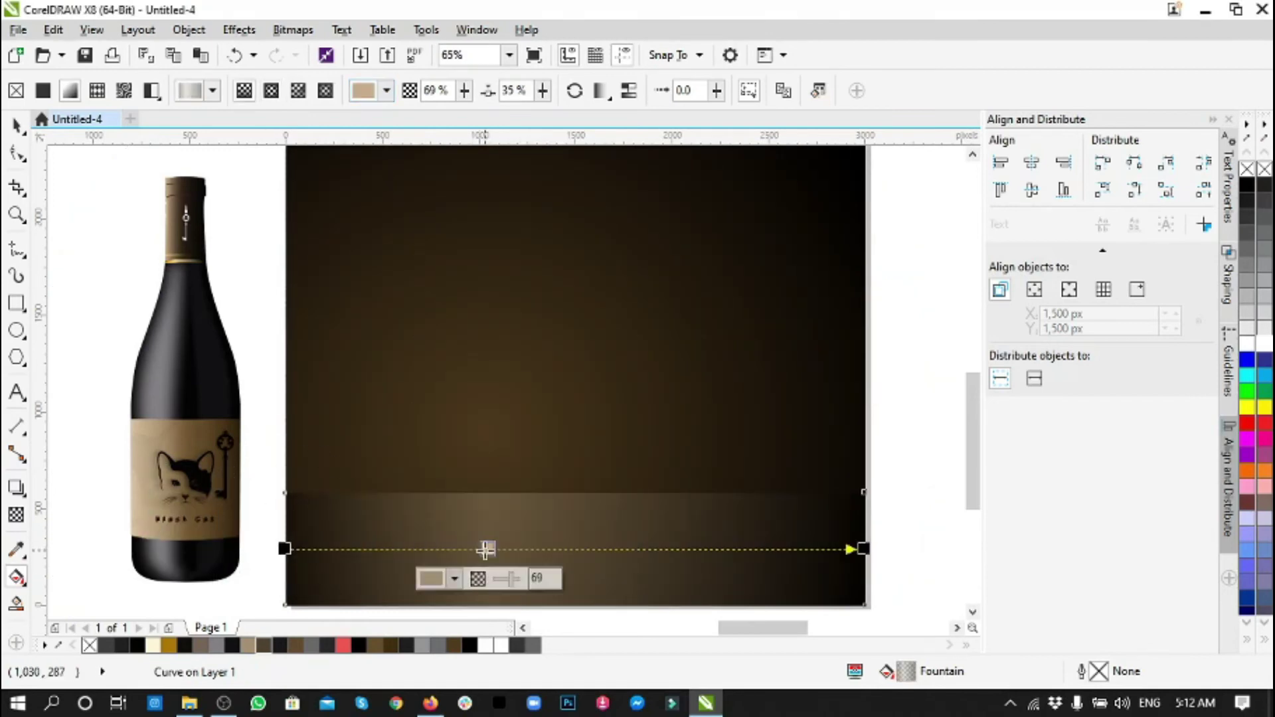
{"action": "left_click", "coordinate": [455, 579]}
{"action": "left_click", "coordinate": [495, 365]}
{"action": "left_click", "coordinate": [246, 458]}
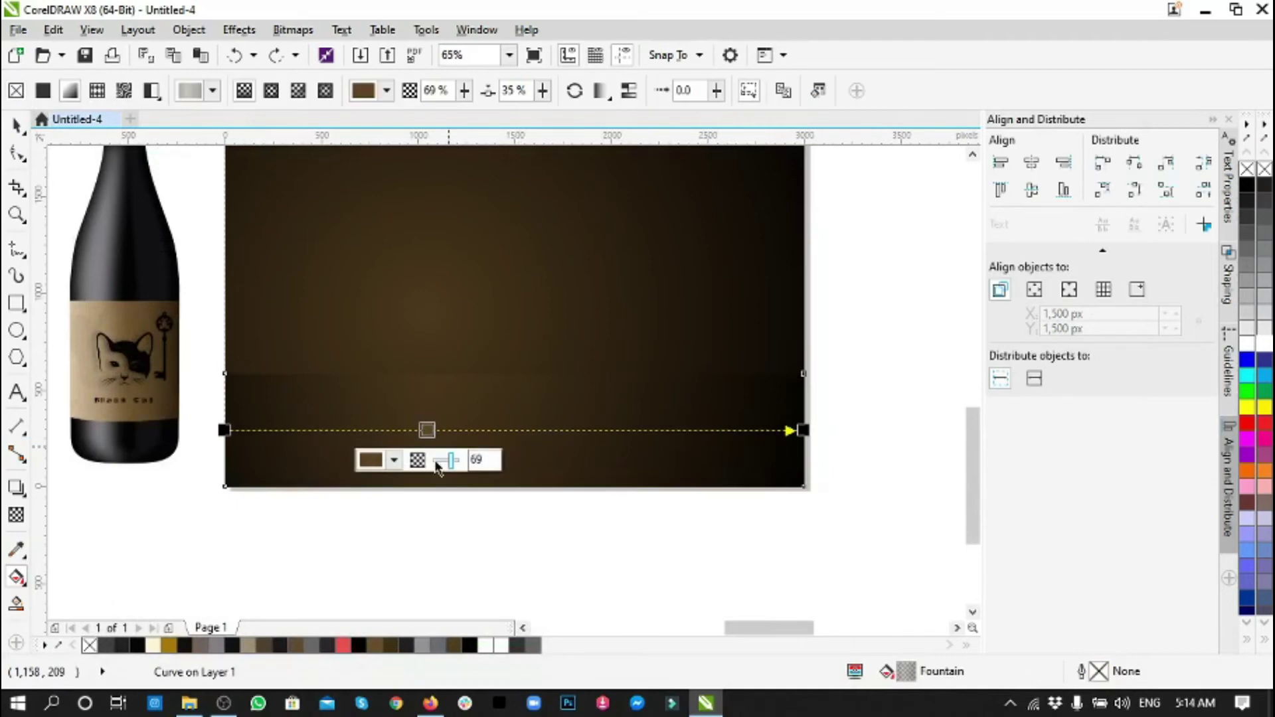
{"action": "left_click", "coordinate": [394, 460]}
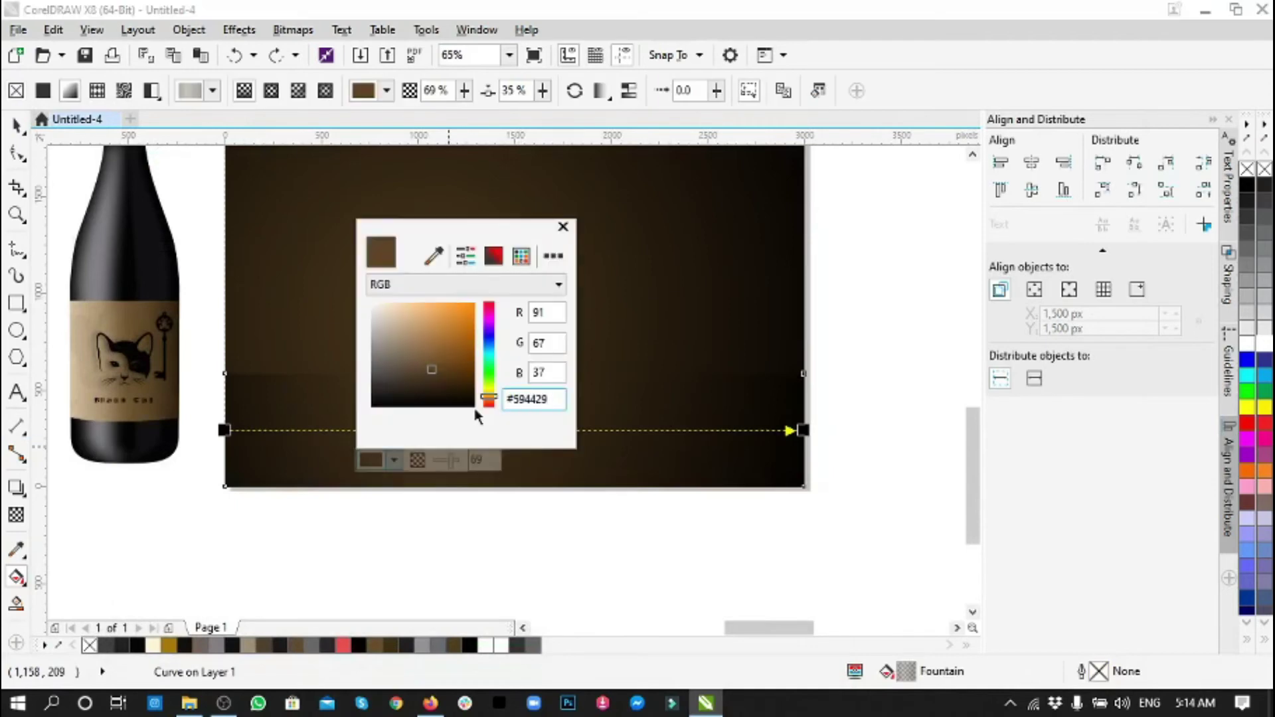
{"action": "left_click", "coordinate": [483, 460]}
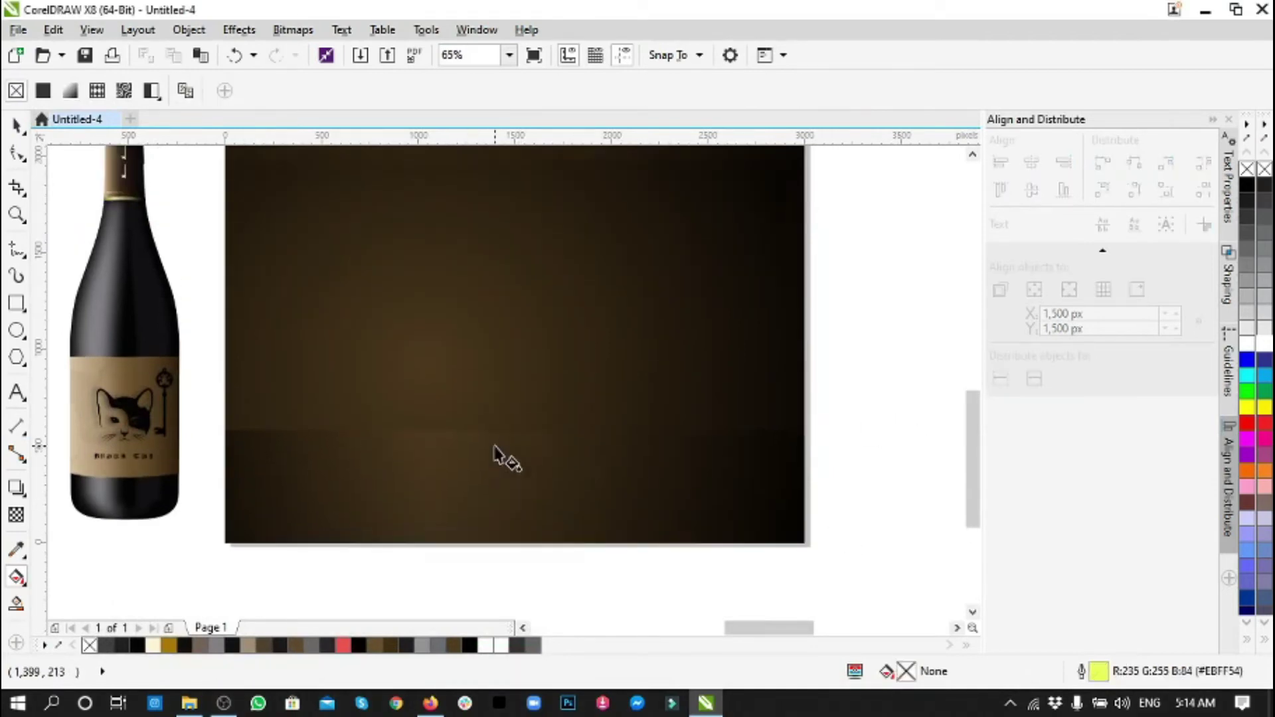
{"action": "key", "text": "space"}
- Move the Black Cat bottle onto the dark backdrop
{"action": "scroll", "coordinate": [493, 455], "scroll_direction": "down", "scroll_amount": 3}
{"action": "left_click", "coordinate": [170, 343]}
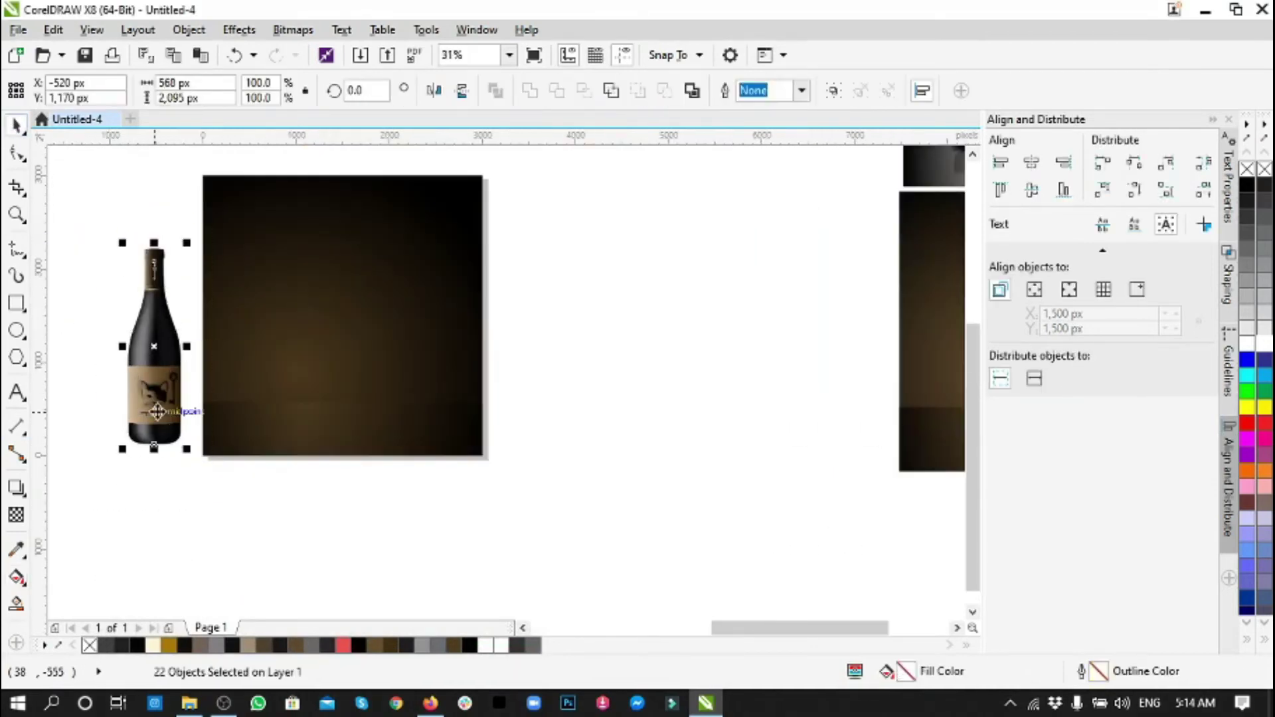
{"action": "left_click_drag", "start_coordinate": [160, 405], "coordinate": [286, 405]}
{"action": "left_click", "coordinate": [365, 519]}
{"action": "scroll", "coordinate": [352, 505], "scroll_direction": "left", "scroll_amount": 2}
{"action": "scroll", "coordinate": [564, 413], "scroll_direction": "up", "scroll_amount": 2}
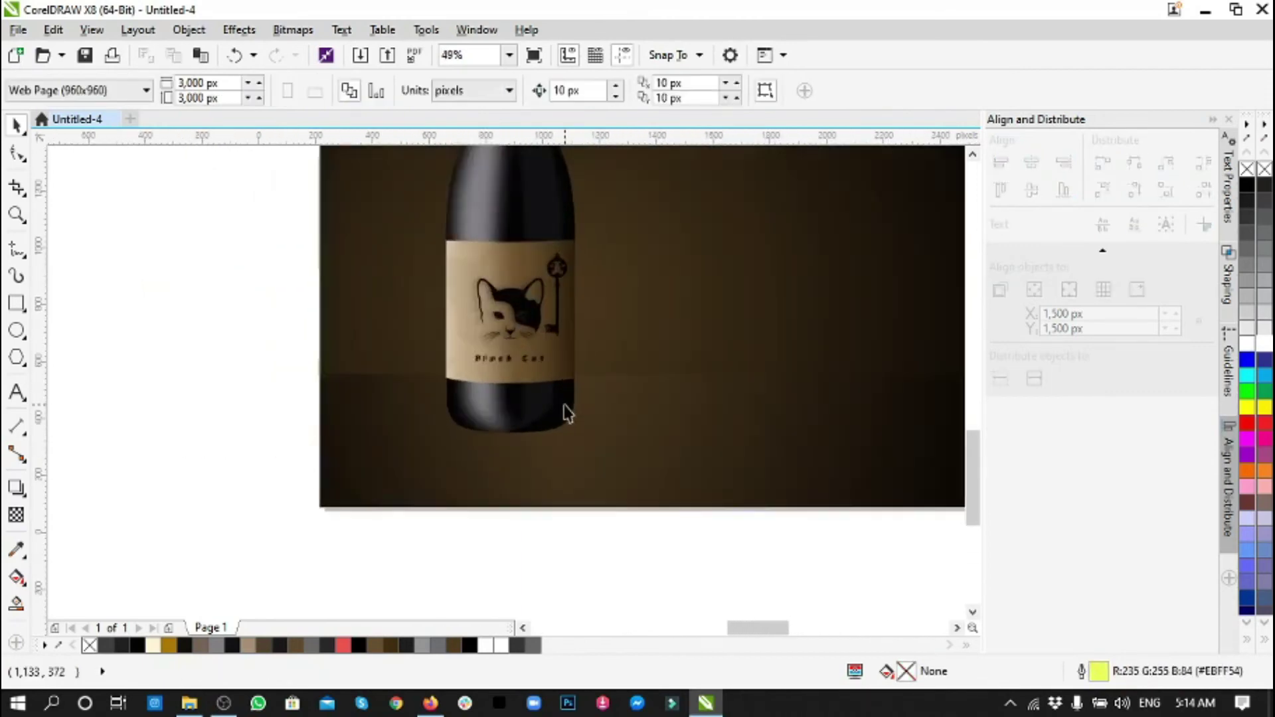
{"action": "scroll", "coordinate": [564, 413], "scroll_direction": "up", "scroll_amount": 3}
{"action": "left_click", "coordinate": [535, 370]}
{"action": "key", "text": "Escape"}
- Draw a flat black ellipse with no outline under the bottle base and convert it to a bitmap
{"action": "left_click", "coordinate": [17, 330]}
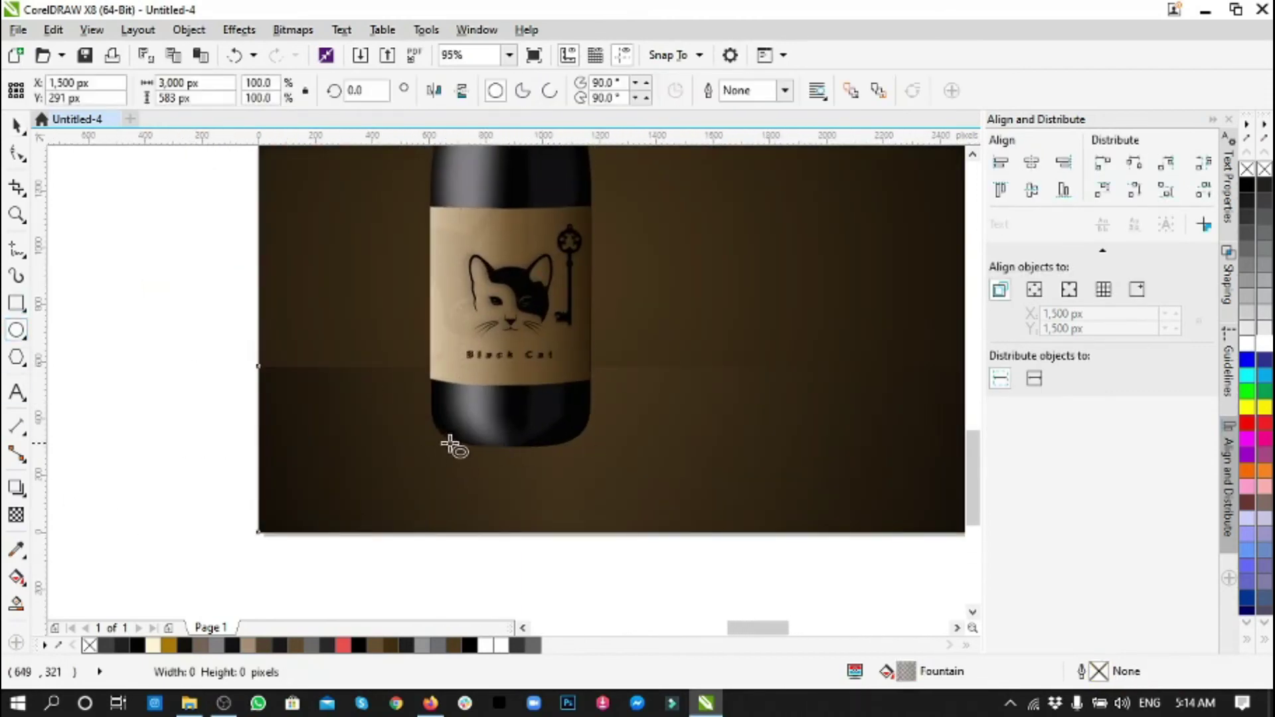
{"action": "left_click_drag", "start_coordinate": [442, 433], "coordinate": [591, 450]}
{"action": "scroll", "coordinate": [578, 451], "scroll_direction": "up", "scroll_amount": 3}
{"action": "left_click", "coordinate": [1248, 184]}
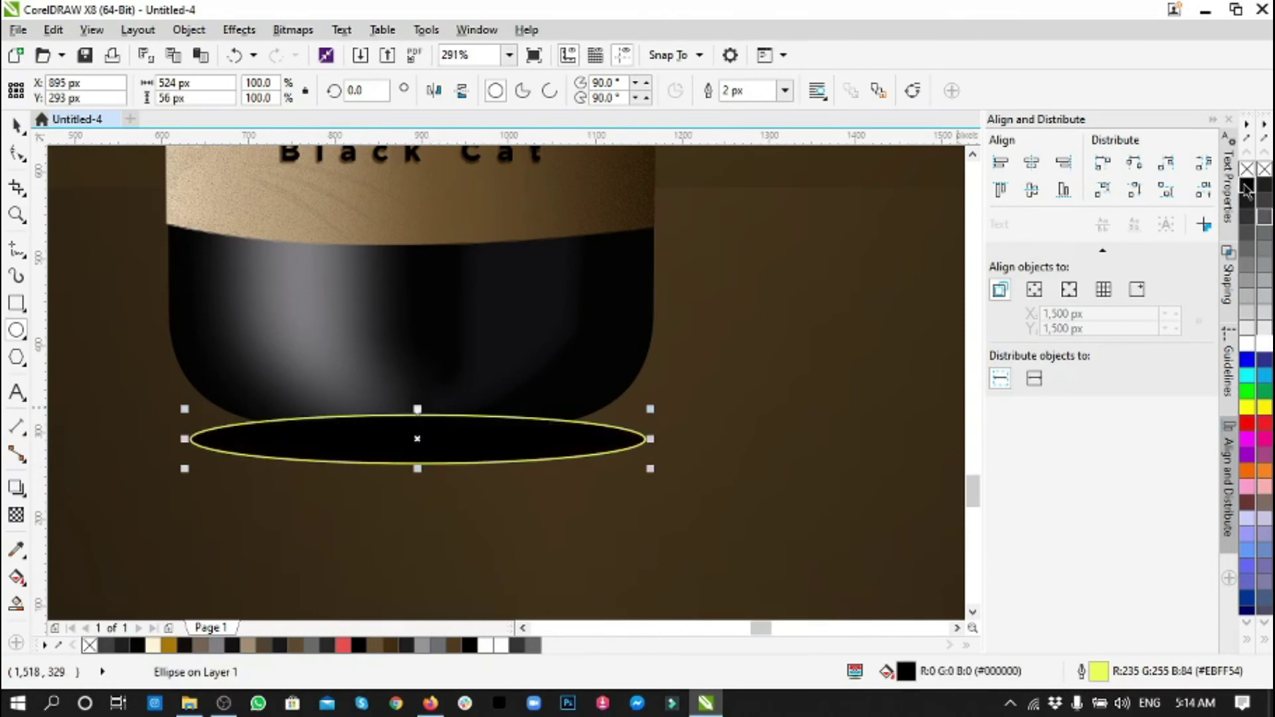
{"action": "right_click", "coordinate": [1248, 168]}
{"action": "left_click", "coordinate": [293, 30]}
{"action": "left_click", "coordinate": [342, 52]}
{"action": "key", "text": "Return"}
- Apply a Gaussian Blur of about 13 pixels to the shadow ellipse
{"action": "left_click", "coordinate": [293, 29]}
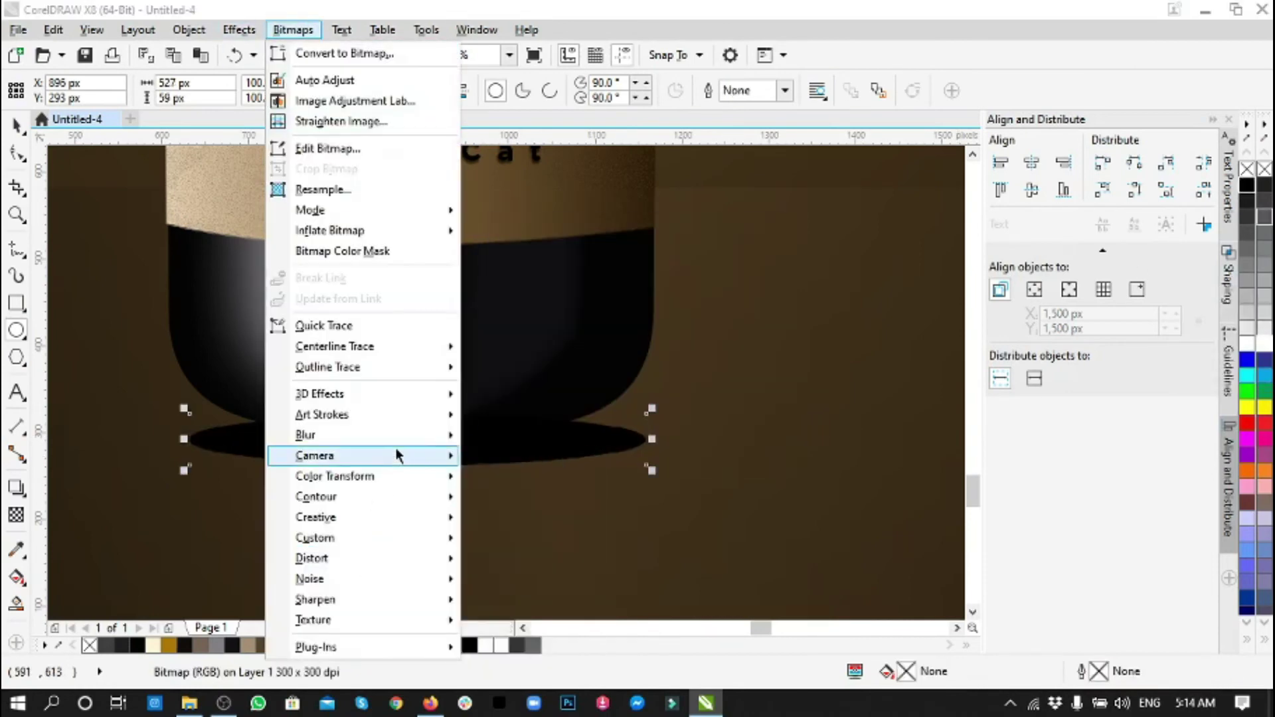
{"action": "left_click", "coordinate": [505, 465]}
{"action": "left_click", "coordinate": [688, 396]}
{"action": "key", "text": "ctrl+z"}
{"action": "left_click", "coordinate": [293, 30]}
{"action": "mouse_move", "coordinate": [305, 435]}
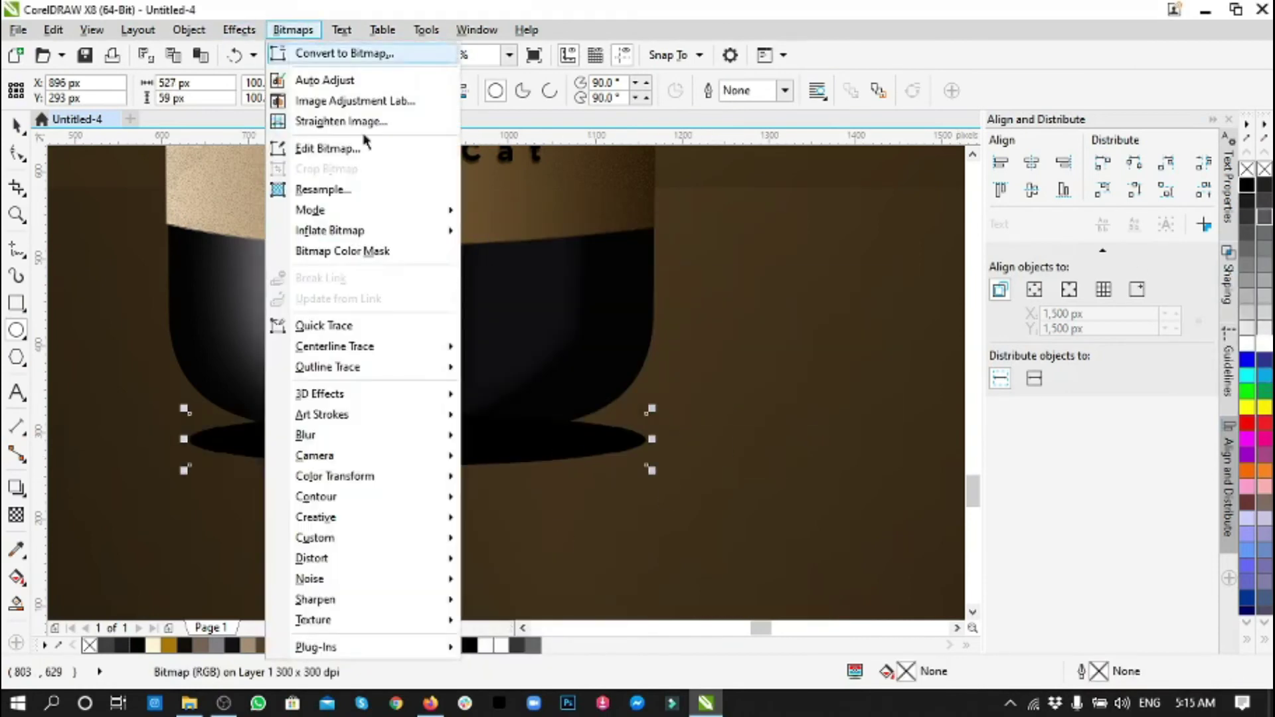
{"action": "left_click", "coordinate": [546, 458]}
{"action": "left_click_drag", "start_coordinate": [530, 335], "coordinate": [537, 335]}
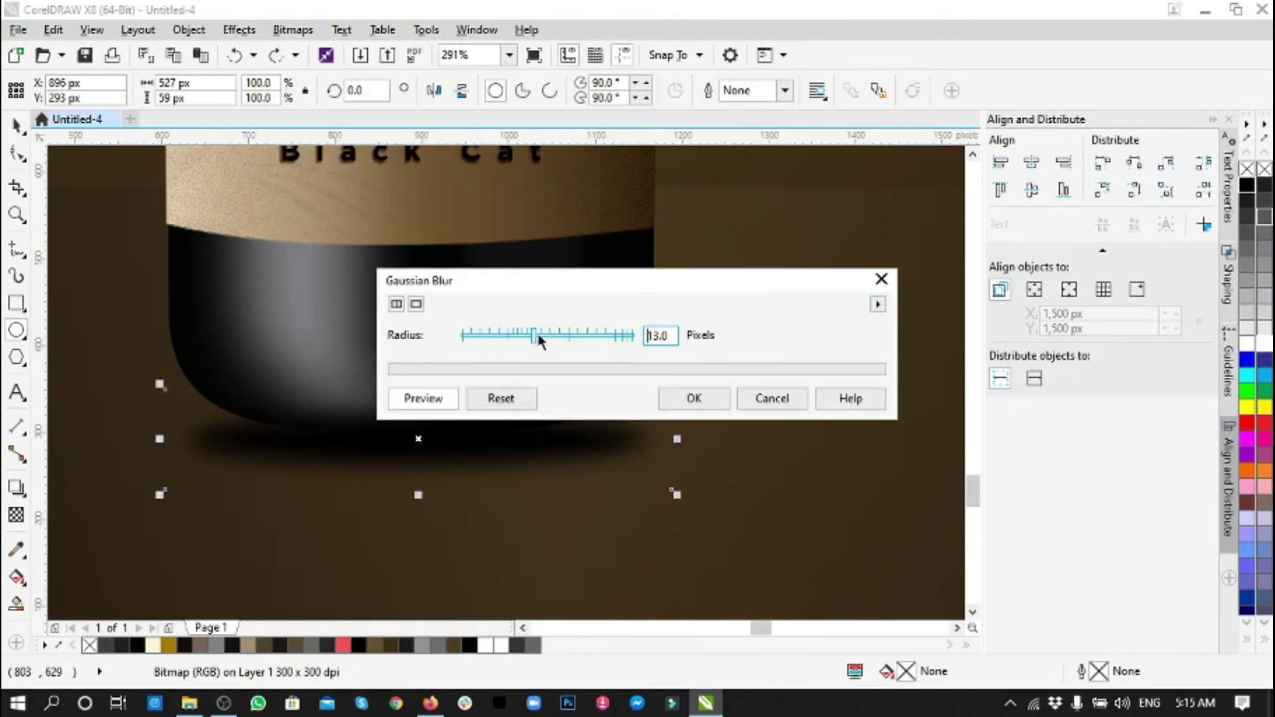
{"action": "left_click", "coordinate": [686, 396]}
{"action": "scroll", "coordinate": [439, 449], "scroll_direction": "down", "scroll_amount": 2}
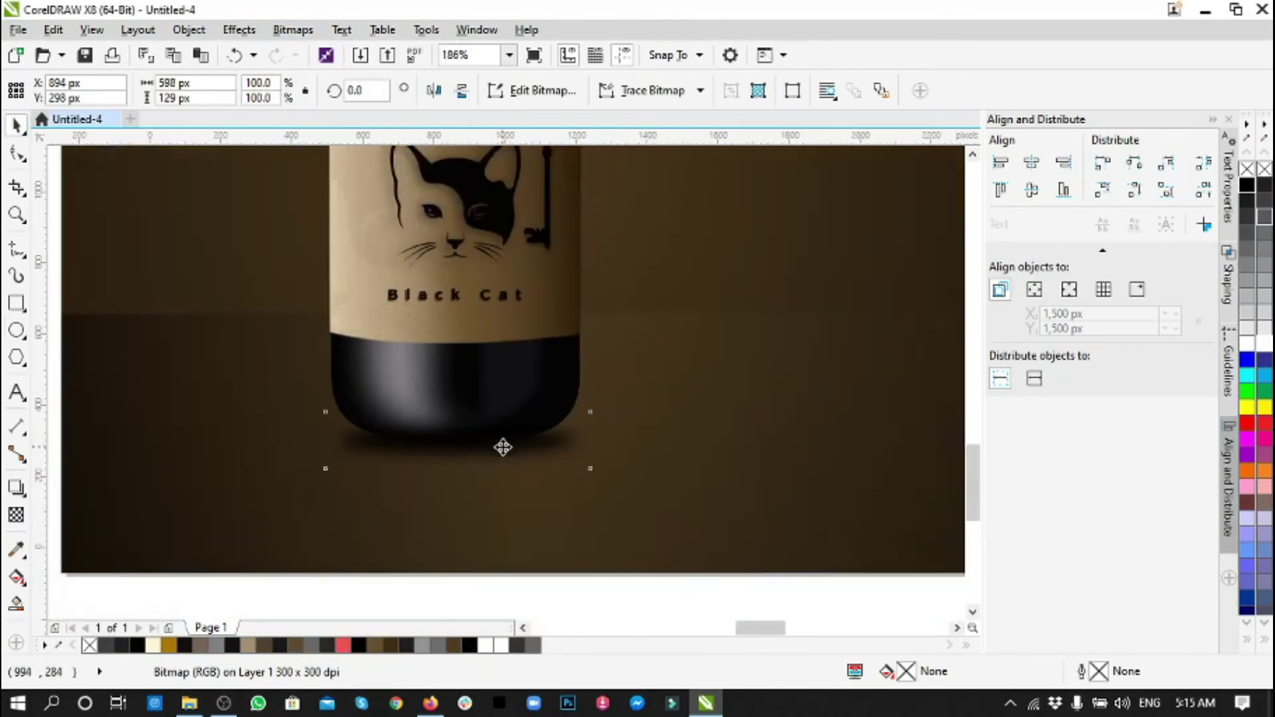
{"action": "scroll", "coordinate": [501, 447], "scroll_direction": "down", "scroll_amount": 2}
{"action": "left_click", "coordinate": [491, 562]}
{"action": "scroll", "coordinate": [491, 562], "scroll_direction": "down", "scroll_amount": 2}
- Move and shrink the flipped bottle copy so it sits directly beneath the upright bottle
{"action": "scroll", "coordinate": [221, 465], "scroll_direction": "left", "scroll_amount": 3}
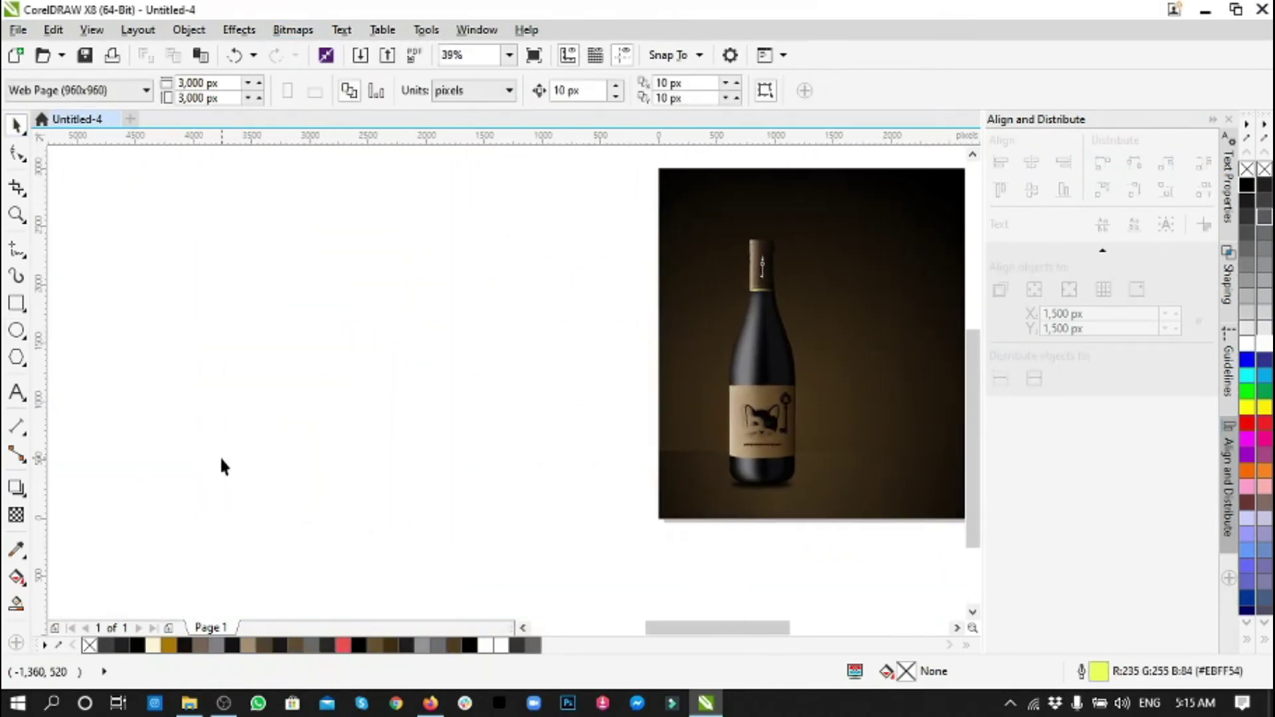
{"action": "scroll", "coordinate": [279, 455], "scroll_direction": "left", "scroll_amount": 2}
{"action": "scroll", "coordinate": [336, 447], "scroll_direction": "down", "scroll_amount": 1}
{"action": "left_click_drag", "start_coordinate": [366, 423], "coordinate": [750, 534]}
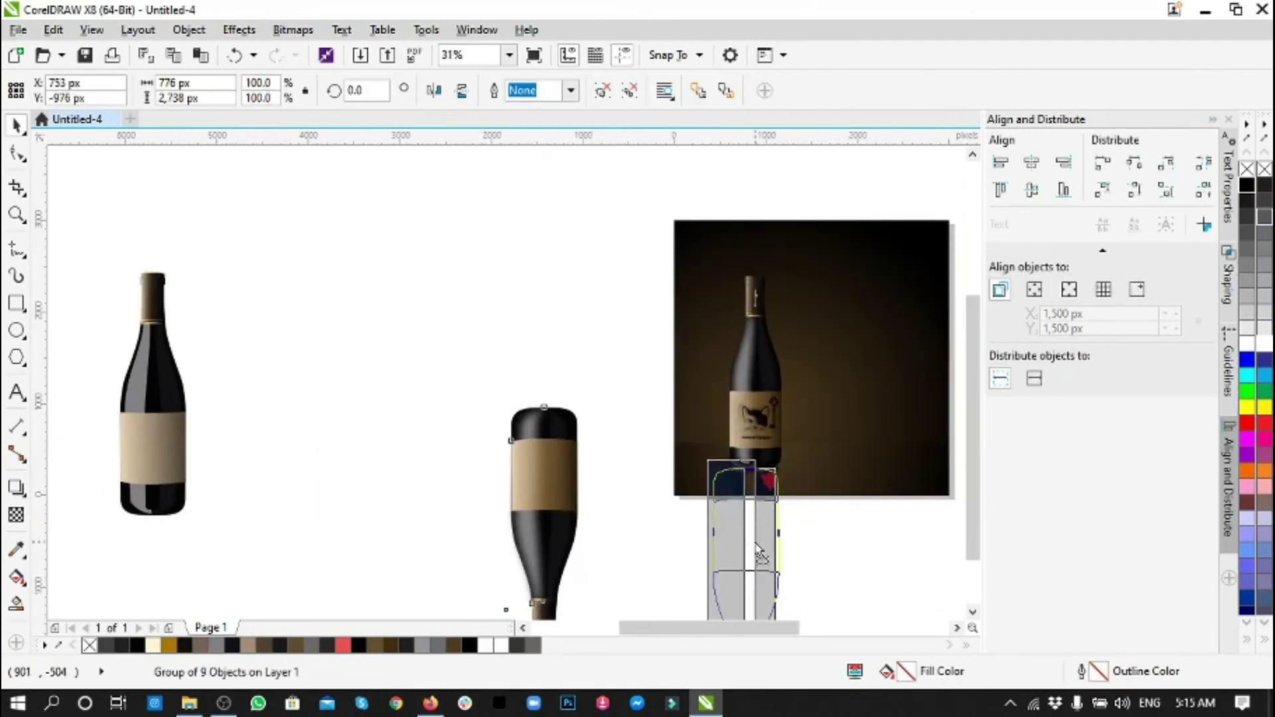
{"action": "scroll", "coordinate": [789, 547], "scroll_direction": "up", "scroll_amount": 5}
{"action": "left_click_drag", "start_coordinate": [427, 179], "coordinate": [521, 315]}
{"action": "left_click_drag", "start_coordinate": [632, 565], "coordinate": [666, 293]}
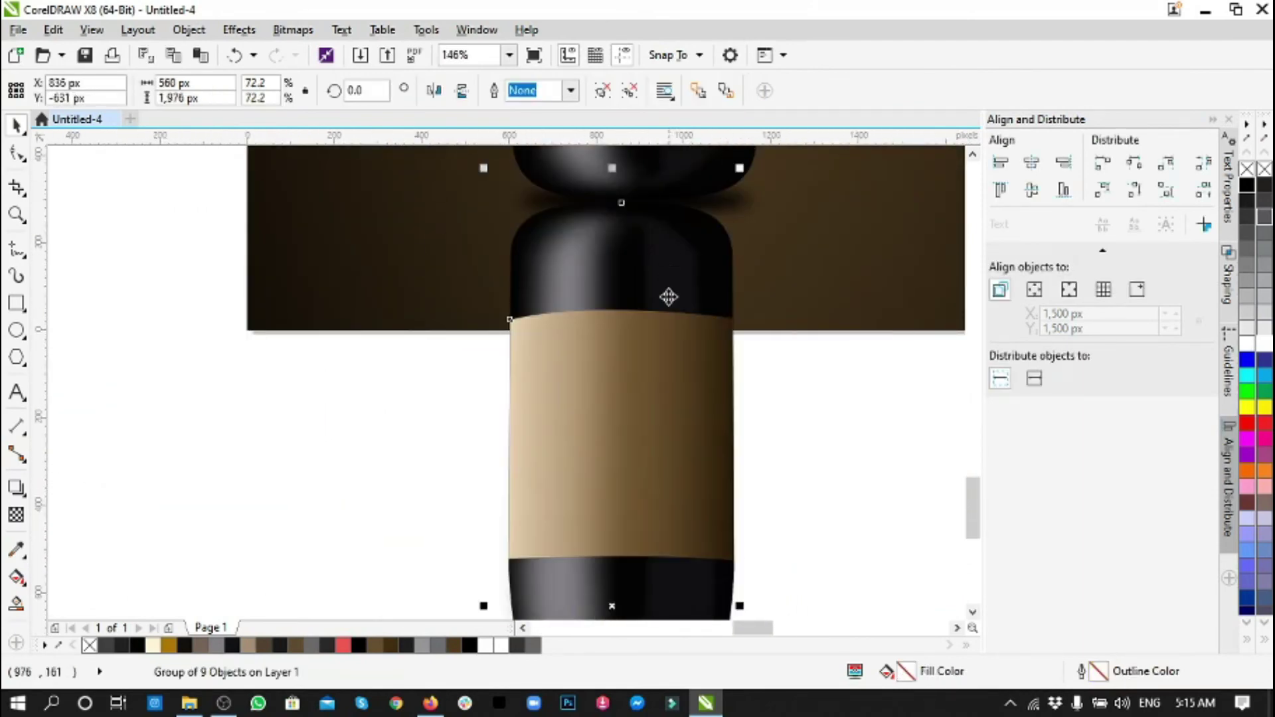
{"action": "scroll", "coordinate": [584, 327], "scroll_direction": "right", "scroll_amount": 2}
{"action": "left_click_drag", "start_coordinate": [529, 304], "coordinate": [490, 398]}
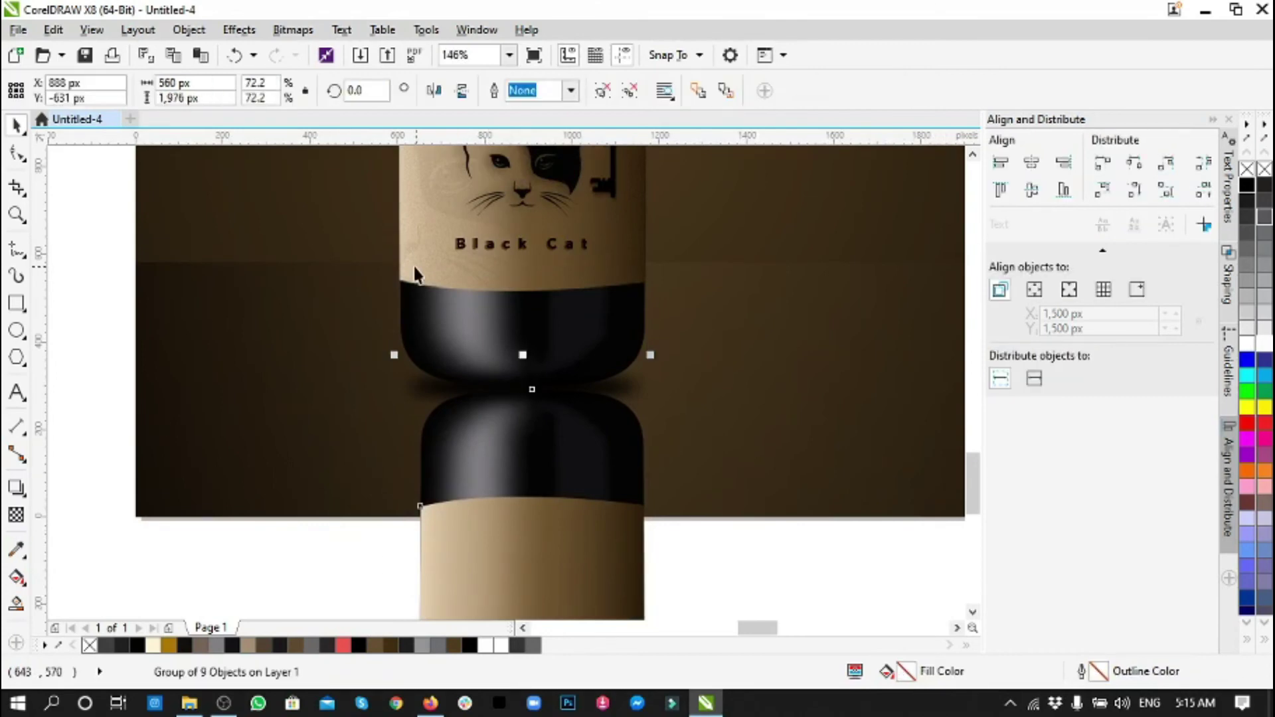
- Scale the reflection to 78.3% so it matches the upright bottle
{"action": "left_click", "coordinate": [797, 566]}
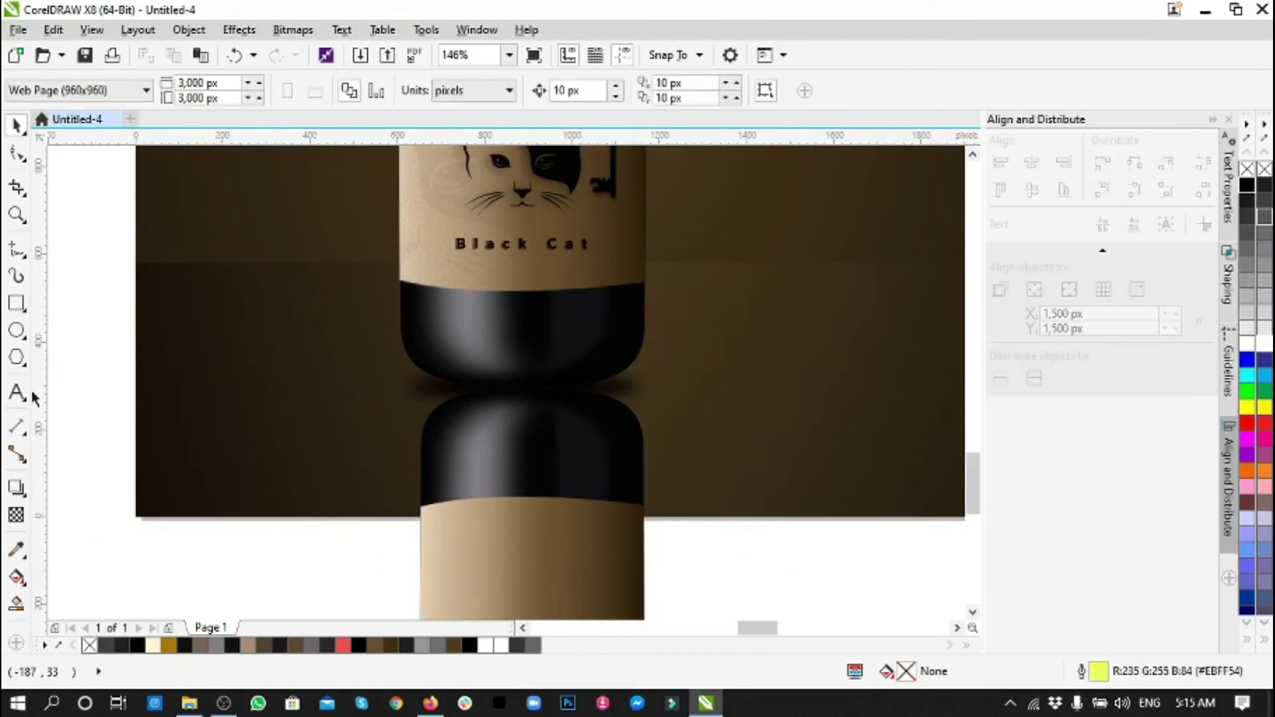
{"action": "left_click", "coordinate": [399, 410]}
{"action": "left_click", "coordinate": [531, 465]}
{"action": "left_click_drag", "start_coordinate": [392, 352], "coordinate": [346, 303]}
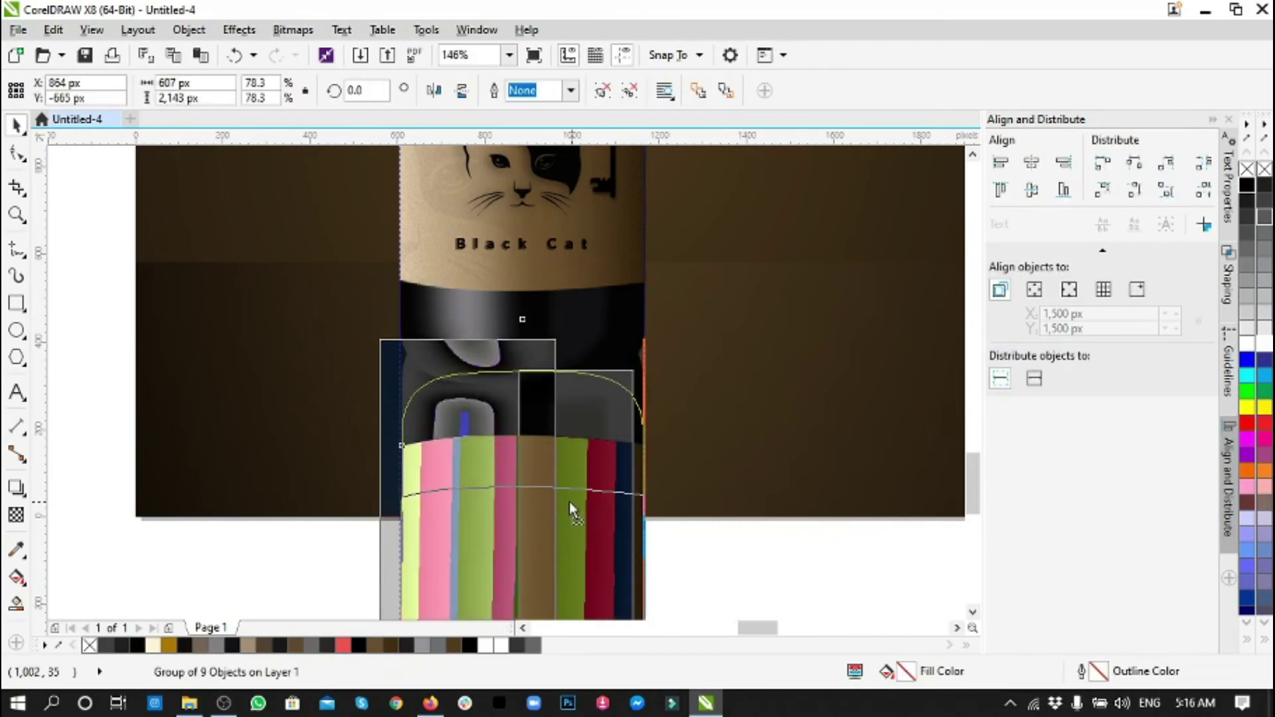
{"action": "left_click_drag", "start_coordinate": [572, 453], "coordinate": [569, 513]}
{"action": "key", "text": "Escape"}
{"action": "scroll", "coordinate": [539, 430], "scroll_direction": "down", "scroll_amount": 2}
{"action": "scroll", "coordinate": [539, 431], "scroll_direction": "down", "scroll_amount": 3}
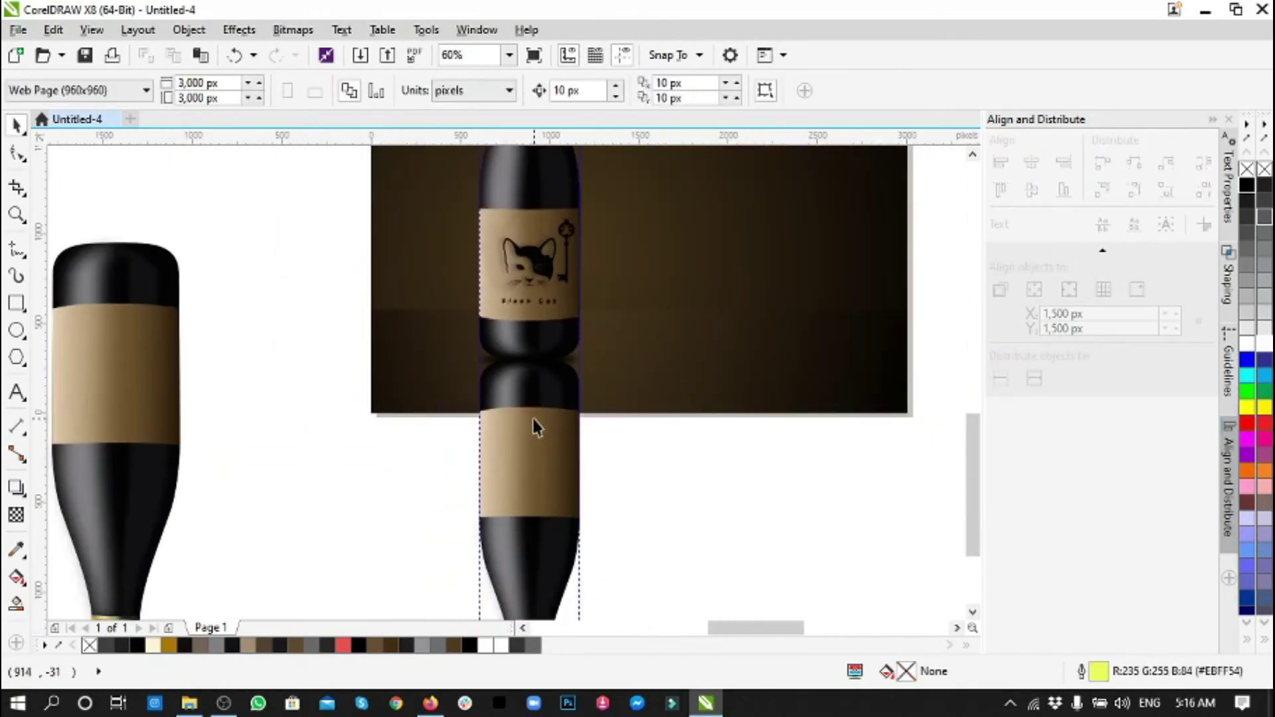
{"action": "left_click", "coordinate": [533, 419]}
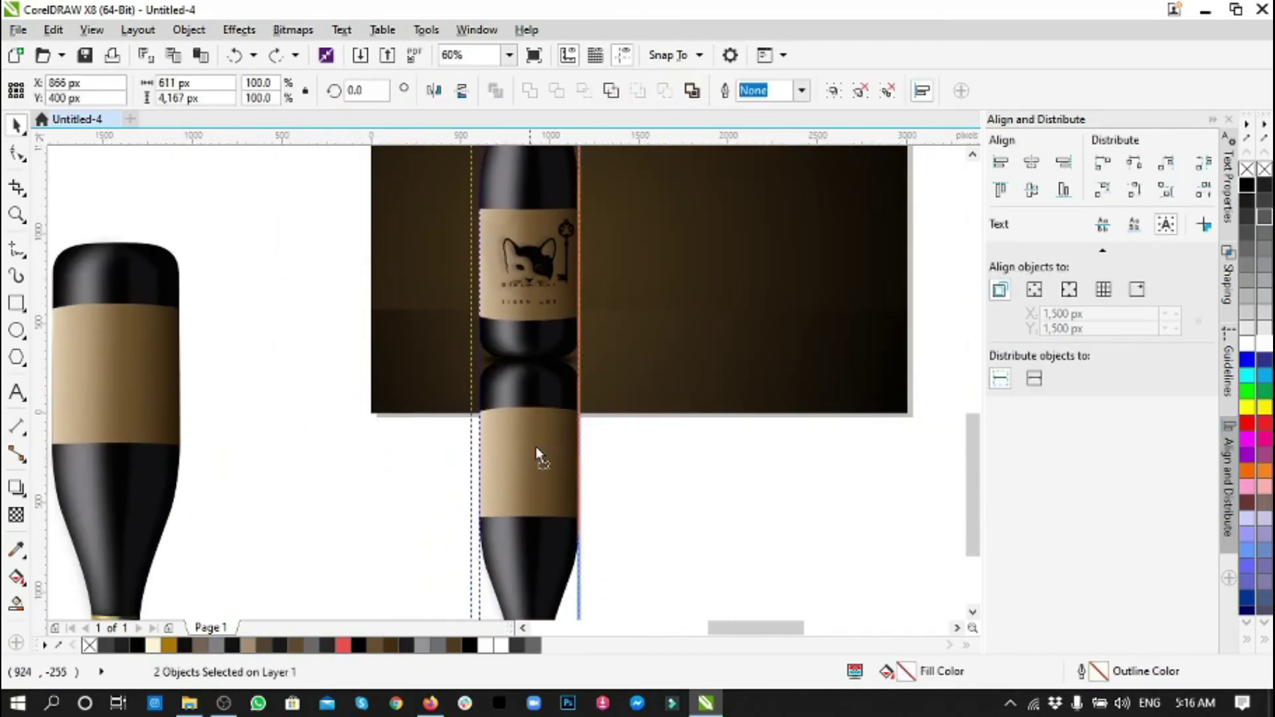
{"action": "left_click", "coordinate": [608, 450]}
{"action": "left_click", "coordinate": [541, 465]}
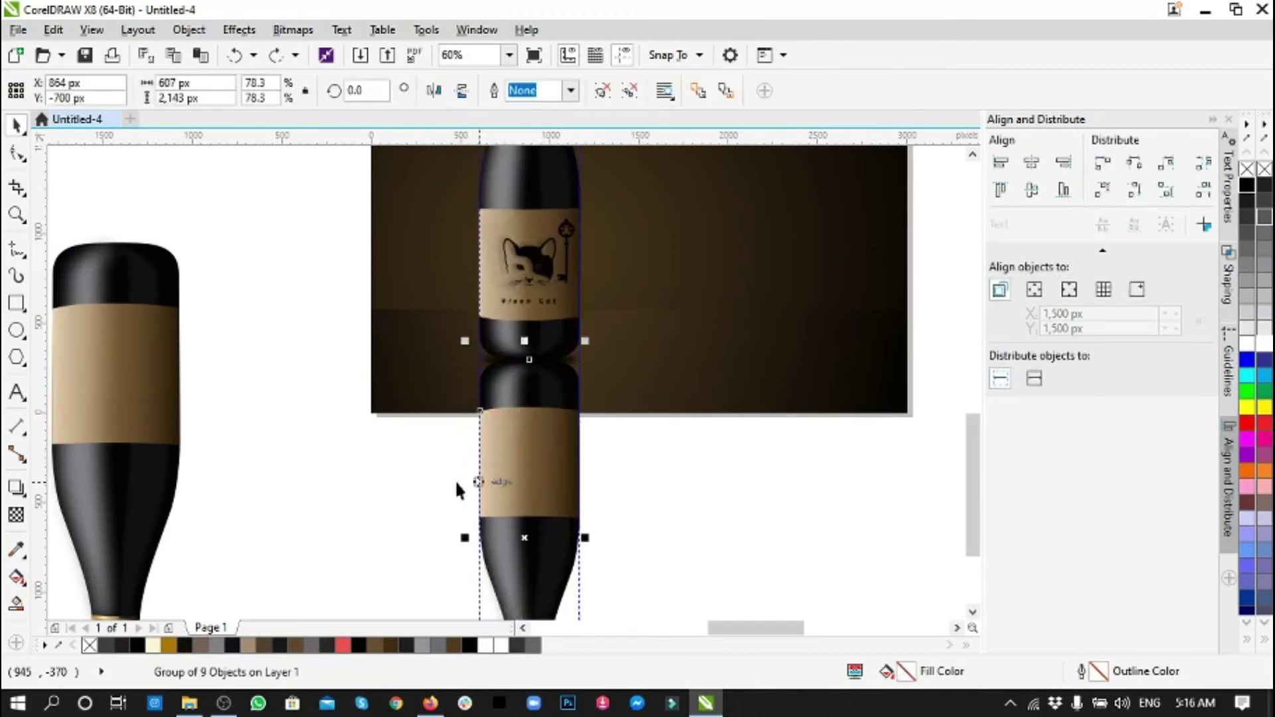
{"action": "key", "text": "Escape"}
{"action": "scroll", "coordinate": [456, 480], "scroll_direction": "down", "scroll_amount": 3}
- Trim off the reflection below the backdrop's bottom edge using a rectangle
{"action": "key", "text": "F6"}
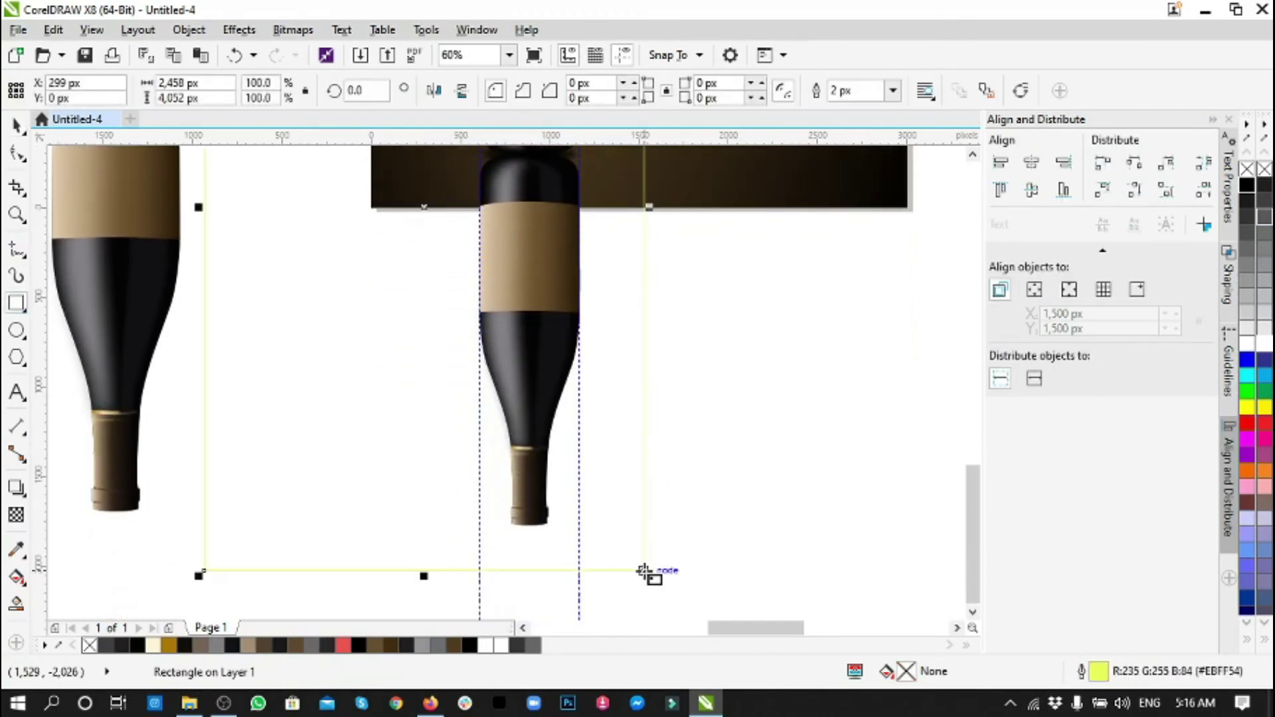
{"action": "left_click_drag", "start_coordinate": [635, 597], "coordinate": [435, 208]}
{"action": "left_click", "coordinate": [531, 173], "text": "shift"}
{"action": "left_click", "coordinate": [638, 91]}
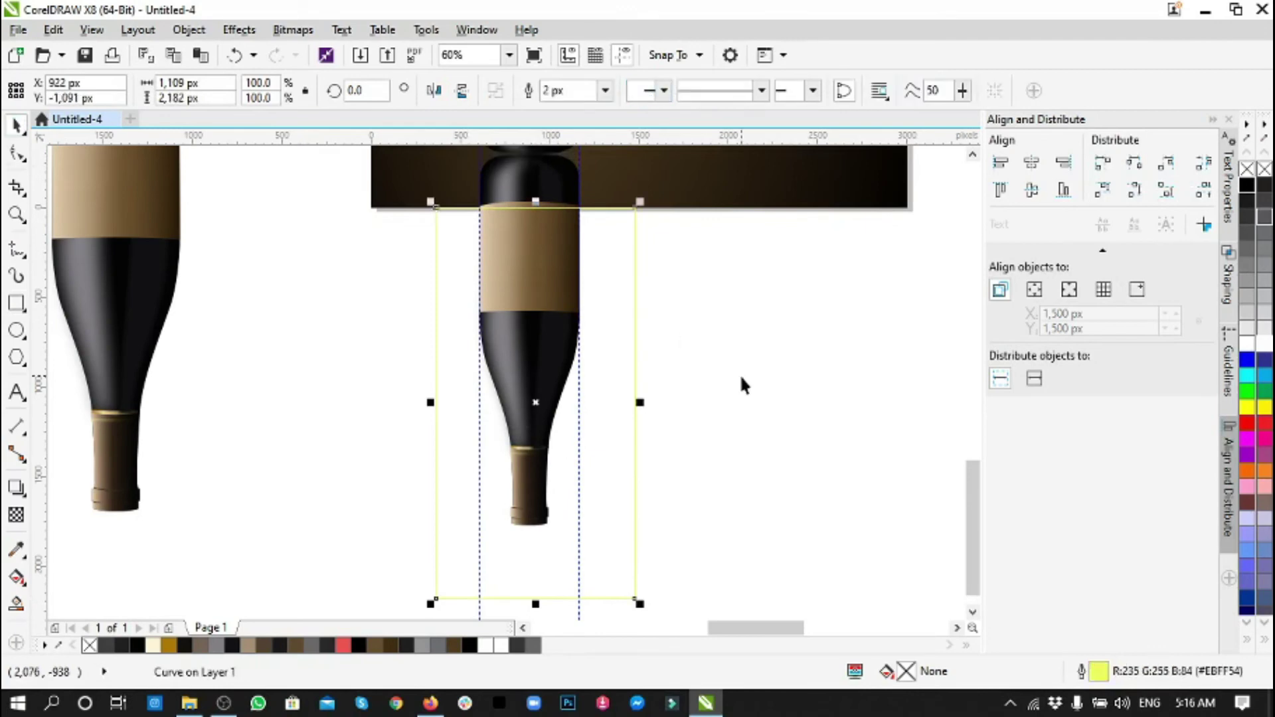
{"action": "key", "text": "ctrl+z"}
{"action": "left_click", "coordinate": [665, 91]}
{"action": "scroll", "coordinate": [535, 304], "scroll_direction": "up", "scroll_amount": 2}
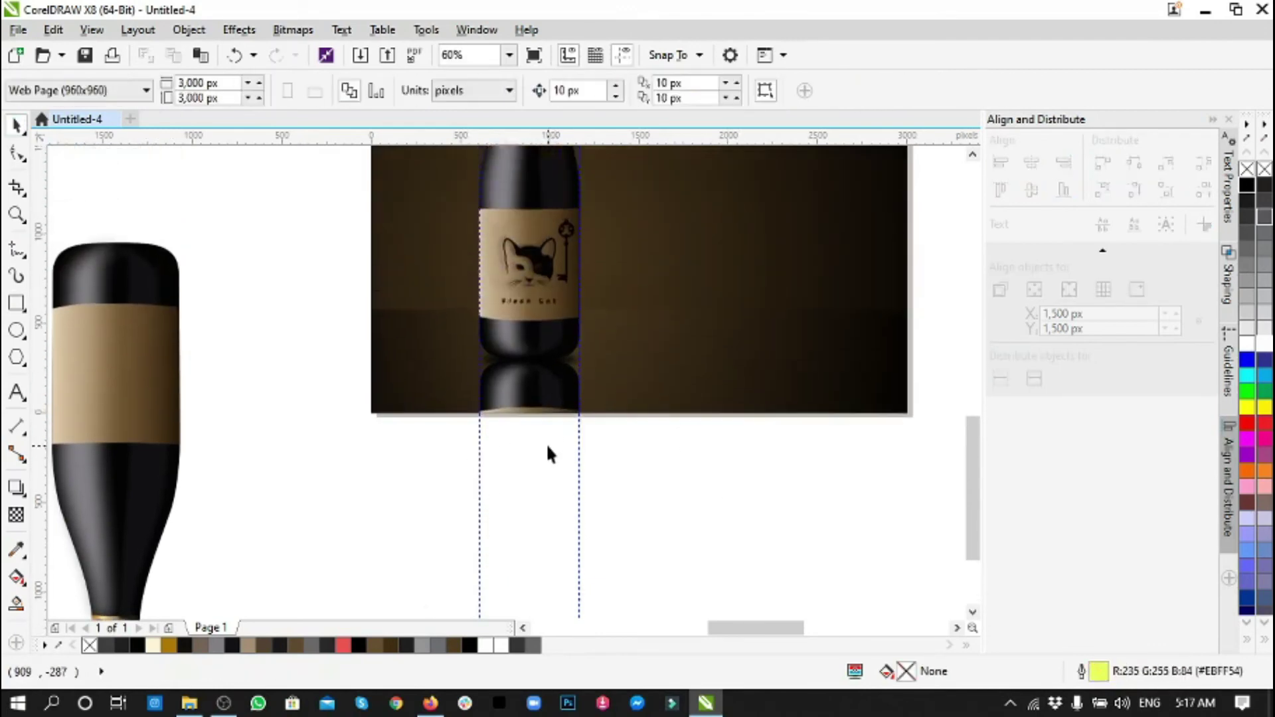
{"action": "scroll", "coordinate": [550, 450], "scroll_direction": "up", "scroll_amount": 3}
{"action": "left_click", "coordinate": [535, 362]}
{"action": "left_click", "coordinate": [224, 704]}
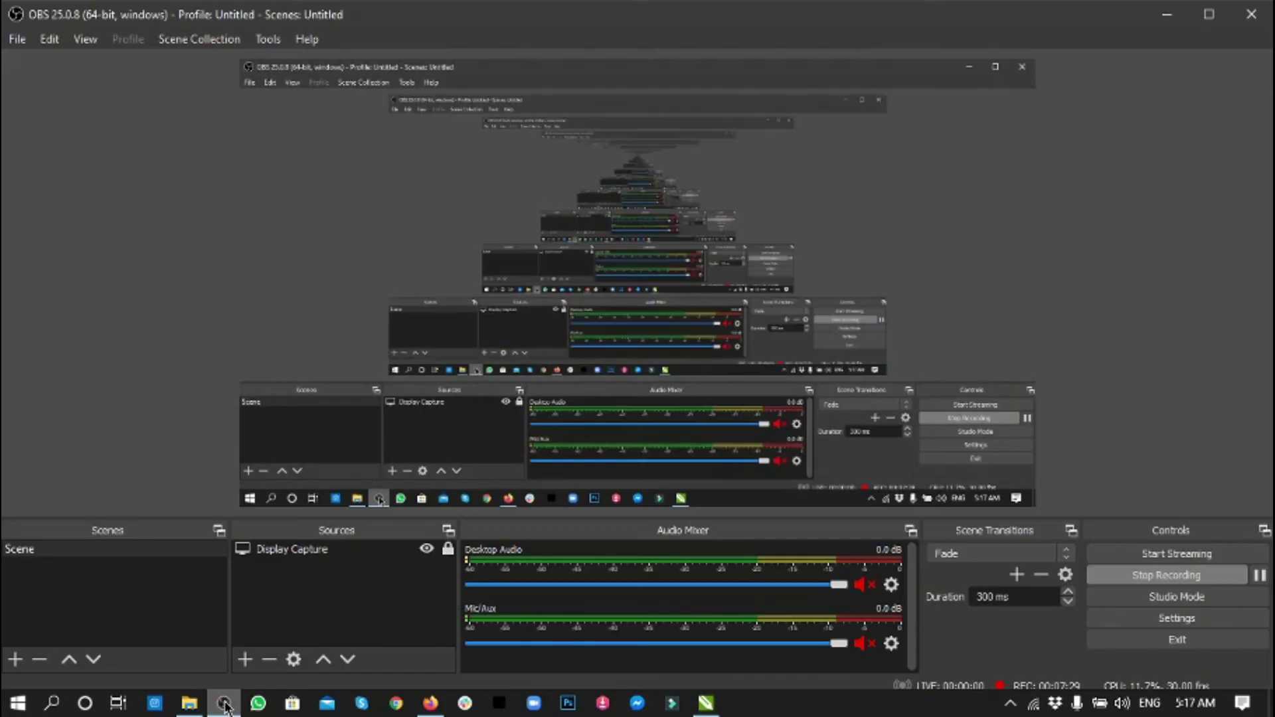
{"action": "left_click", "coordinate": [224, 705]}
{"action": "left_click", "coordinate": [16, 515]}
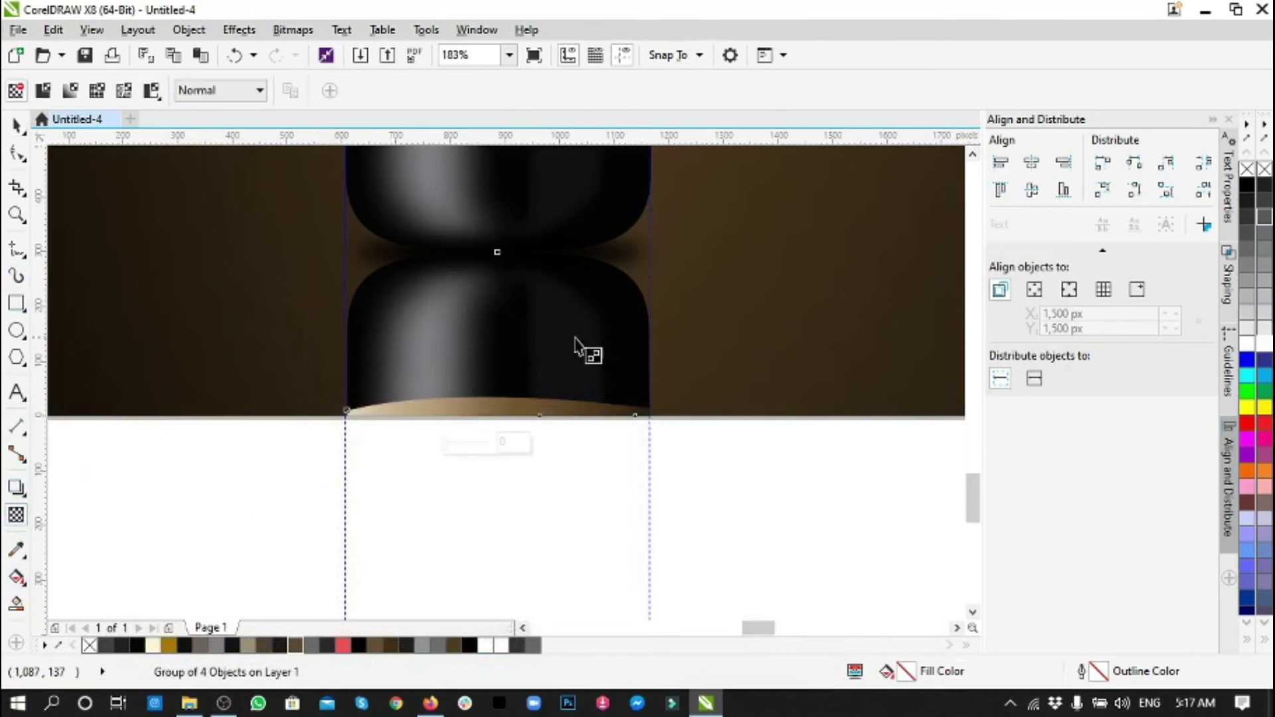
{"action": "left_click_drag", "start_coordinate": [513, 336], "coordinate": [517, 611]}
{"action": "left_click_drag", "start_coordinate": [513, 336], "coordinate": [512, 265]}
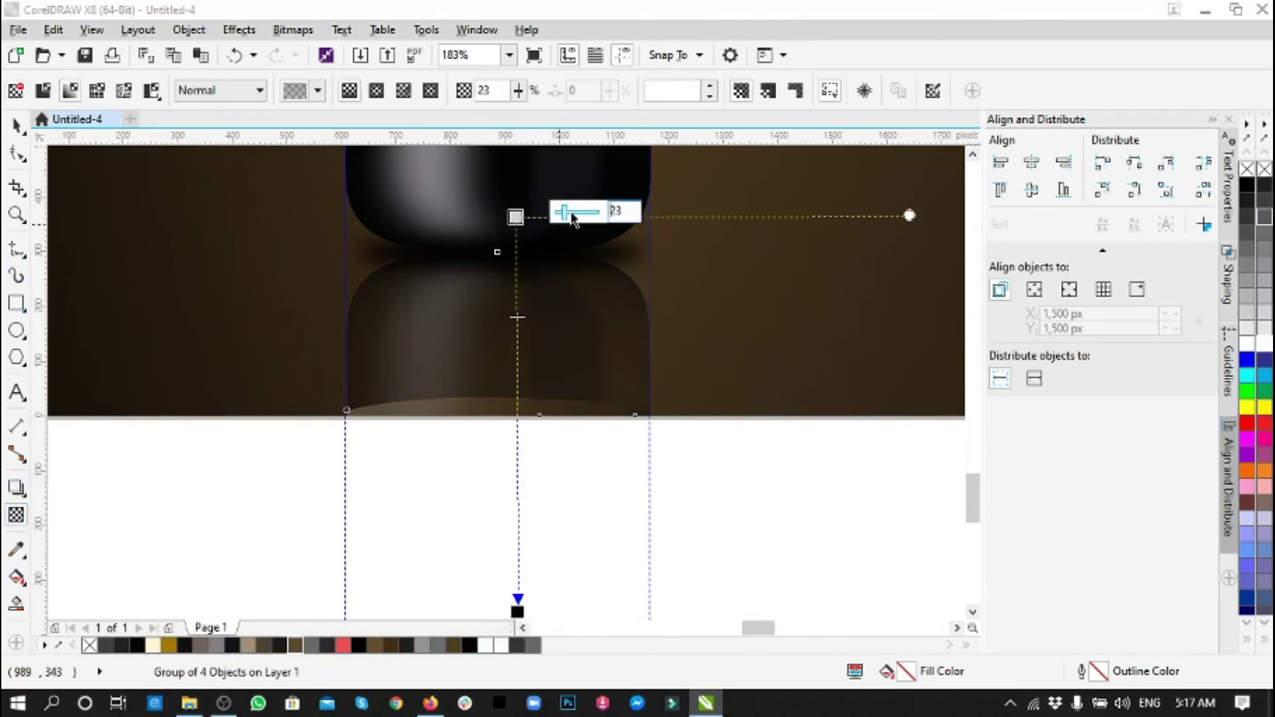
{"action": "left_click", "coordinate": [556, 584]}
{"action": "scroll", "coordinate": [498, 492], "scroll_direction": "down", "scroll_amount": 3}
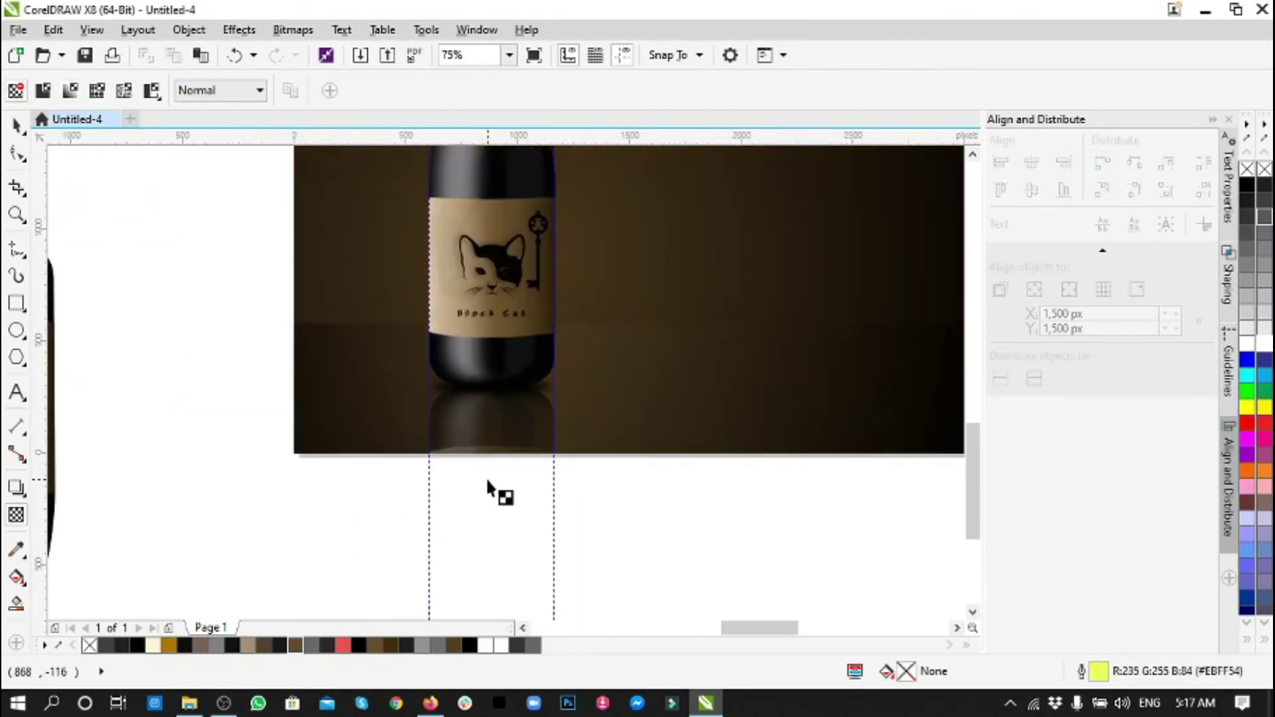
{"action": "scroll", "coordinate": [490, 491], "scroll_direction": "down", "scroll_amount": 2}
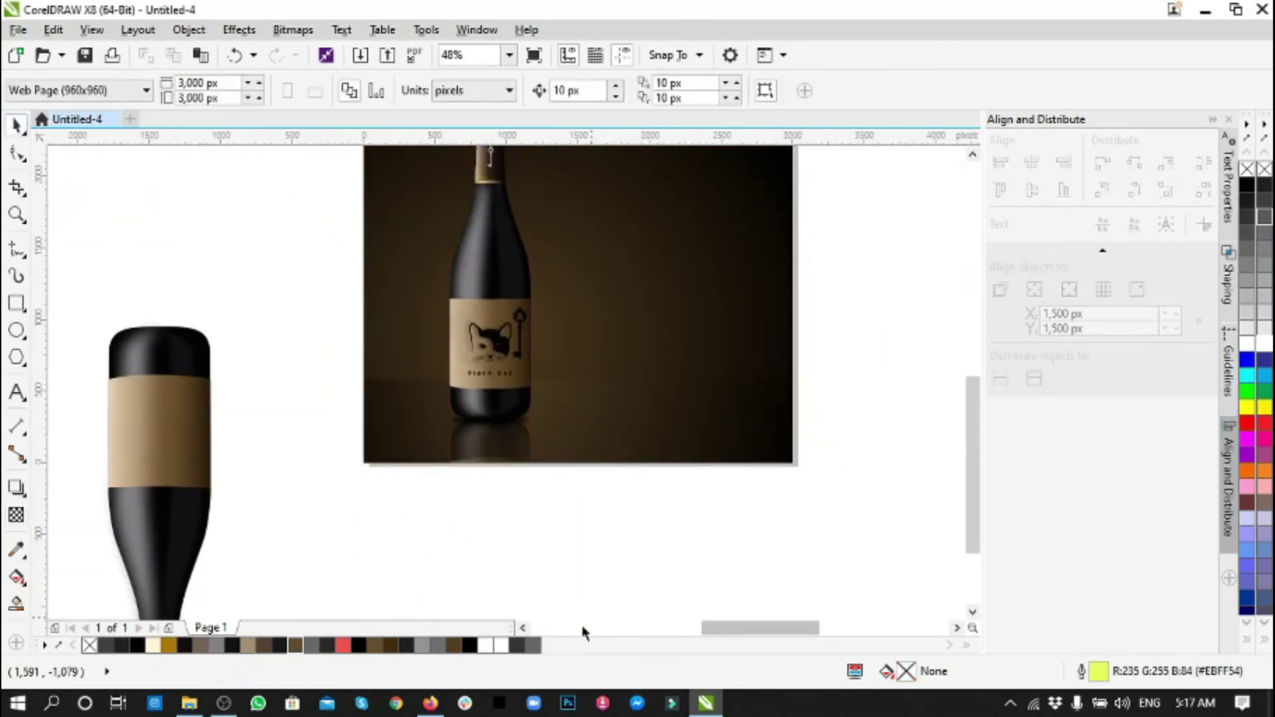
{"action": "scroll", "coordinate": [504, 472], "scroll_direction": "up", "scroll_amount": 2}
{"action": "scroll", "coordinate": [507, 447], "scroll_direction": "up", "scroll_amount": 2}
{"action": "left_click", "coordinate": [490, 385]}
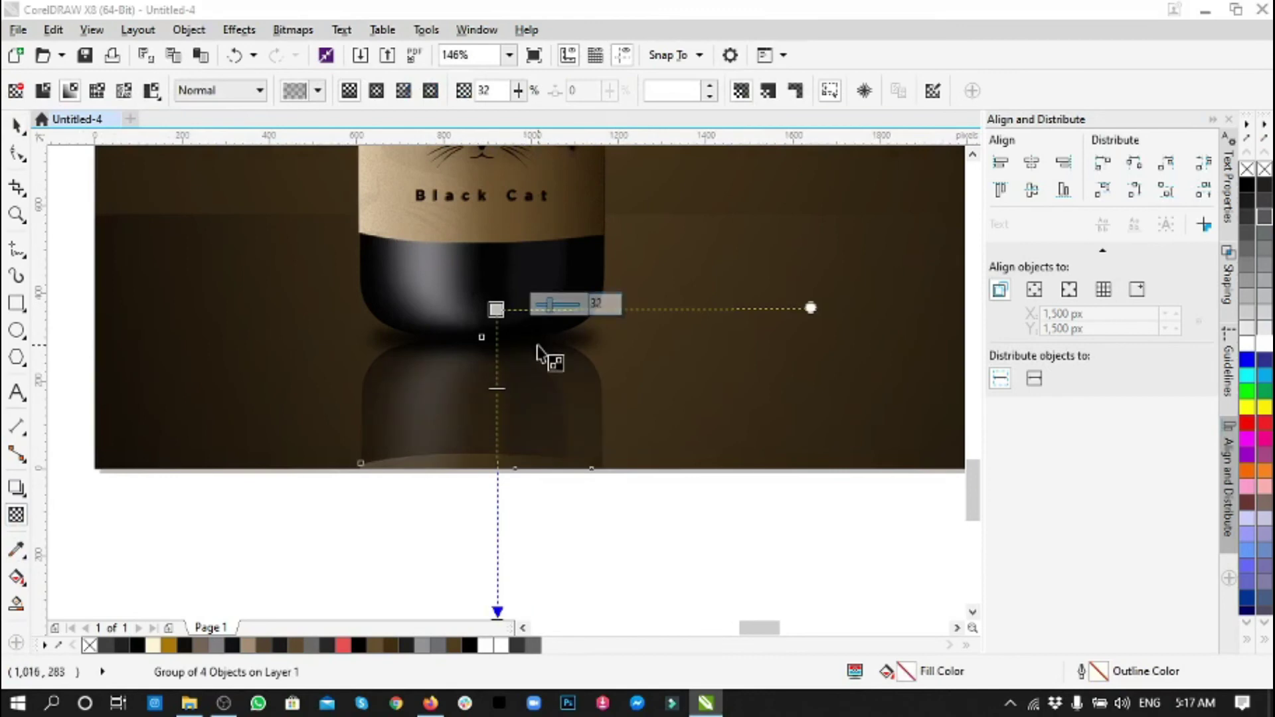
{"action": "left_click", "coordinate": [449, 531]}
{"action": "scroll", "coordinate": [411, 516], "scroll_direction": "down", "scroll_amount": 3}
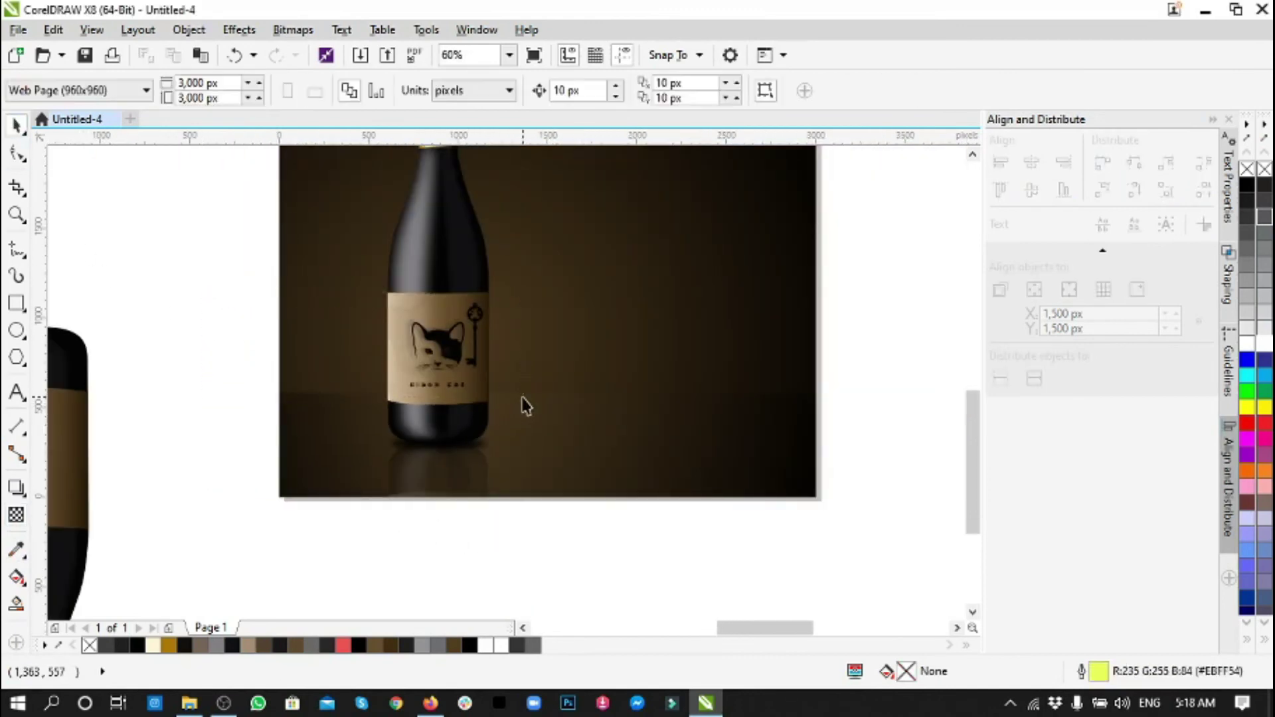
- Copy the label logo to an enlarged version beside the bottle and give it a drop shadow
{"action": "left_click_drag", "start_coordinate": [242, 308], "coordinate": [511, 405]}
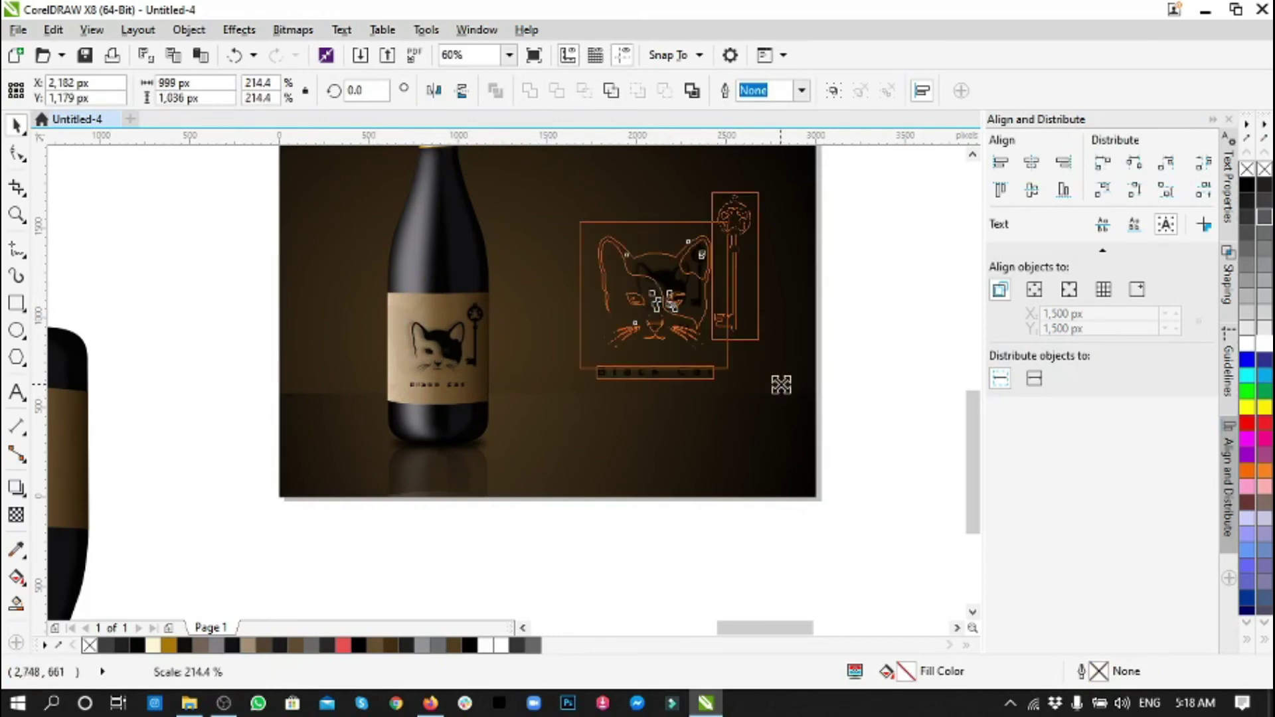
{"action": "left_click_drag", "start_coordinate": [781, 385], "coordinate": [781, 384]}
{"action": "left_click", "coordinate": [16, 487]}
{"action": "left_click", "coordinate": [735, 92]}
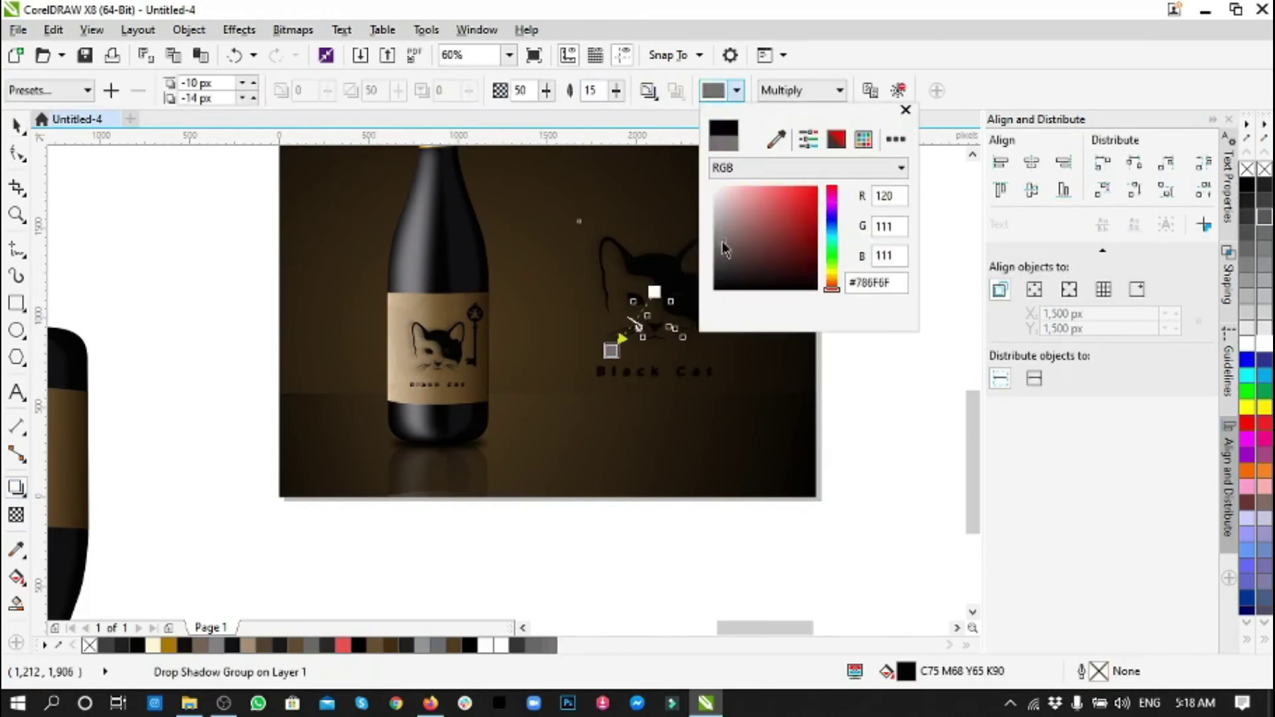
{"action": "left_click_drag", "start_coordinate": [651, 375], "coordinate": [661, 365]}
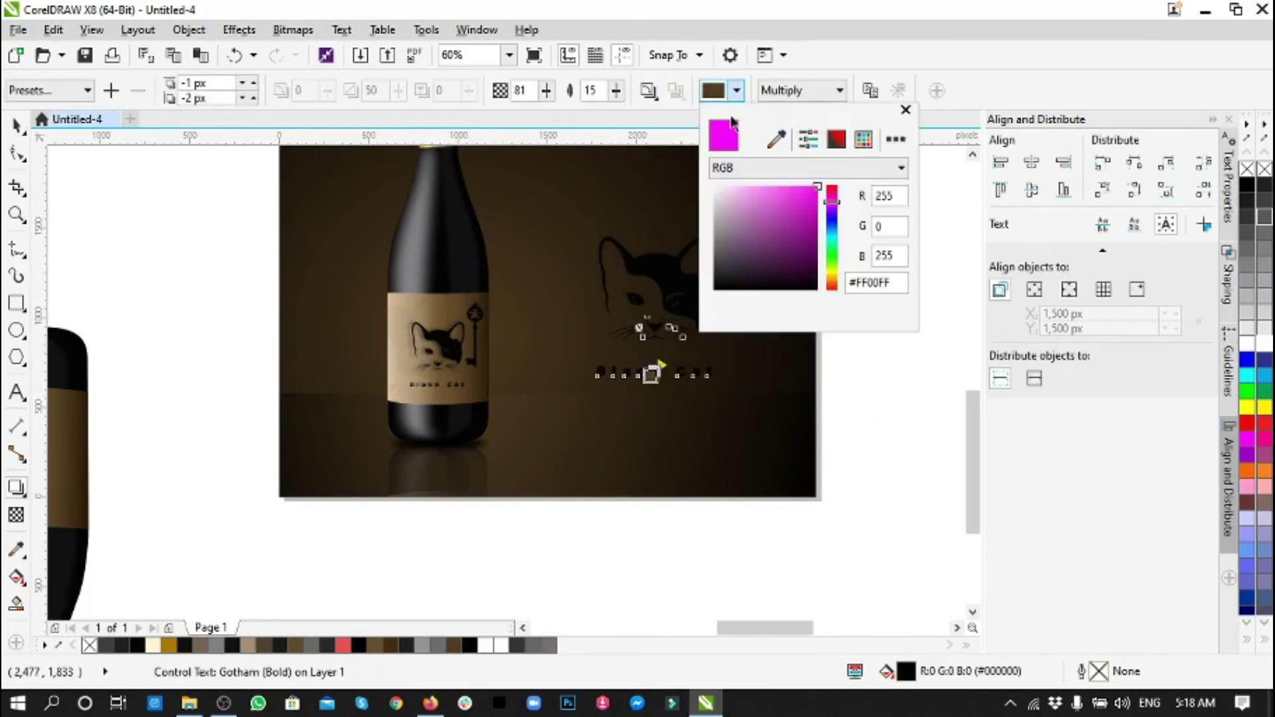
{"action": "left_click", "coordinate": [754, 384]}
{"action": "key", "text": "space"}
- Colour the Black Cat text and key white and the cat head 40% Black
{"action": "left_click", "coordinate": [632, 366]}
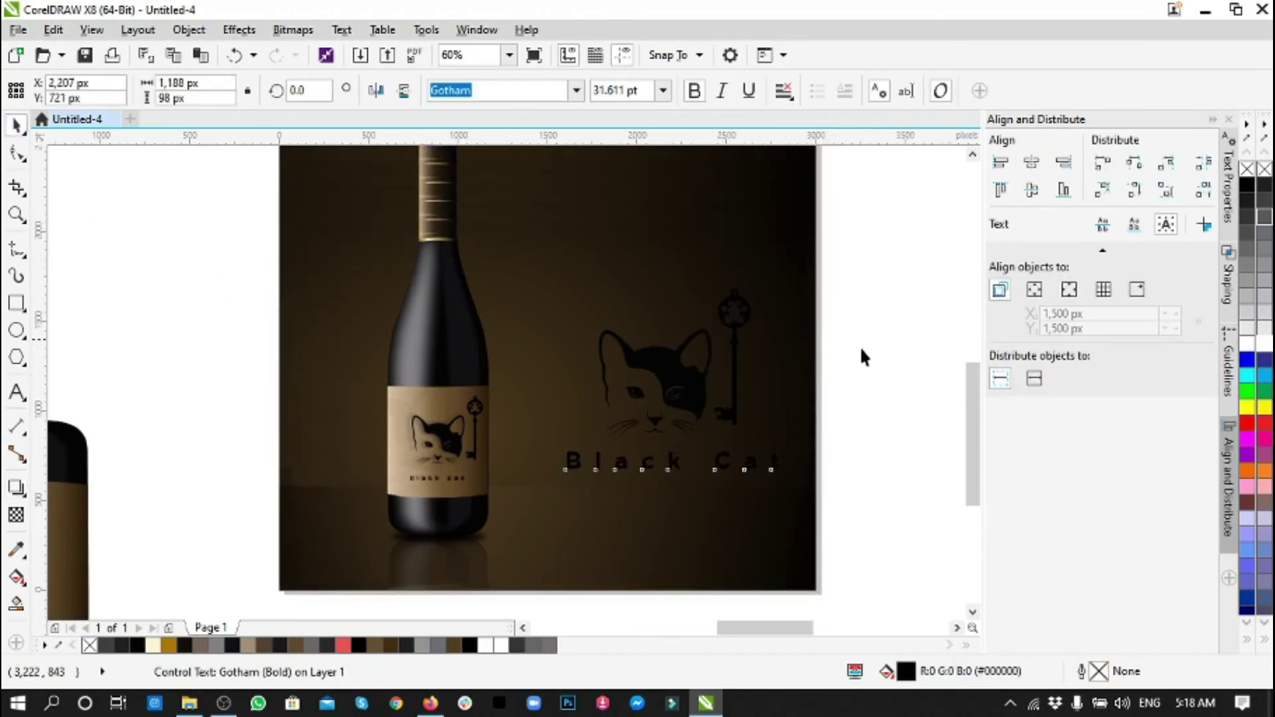
{"action": "left_click_drag", "start_coordinate": [854, 276], "coordinate": [498, 501]}
{"action": "left_click", "coordinate": [649, 364]}
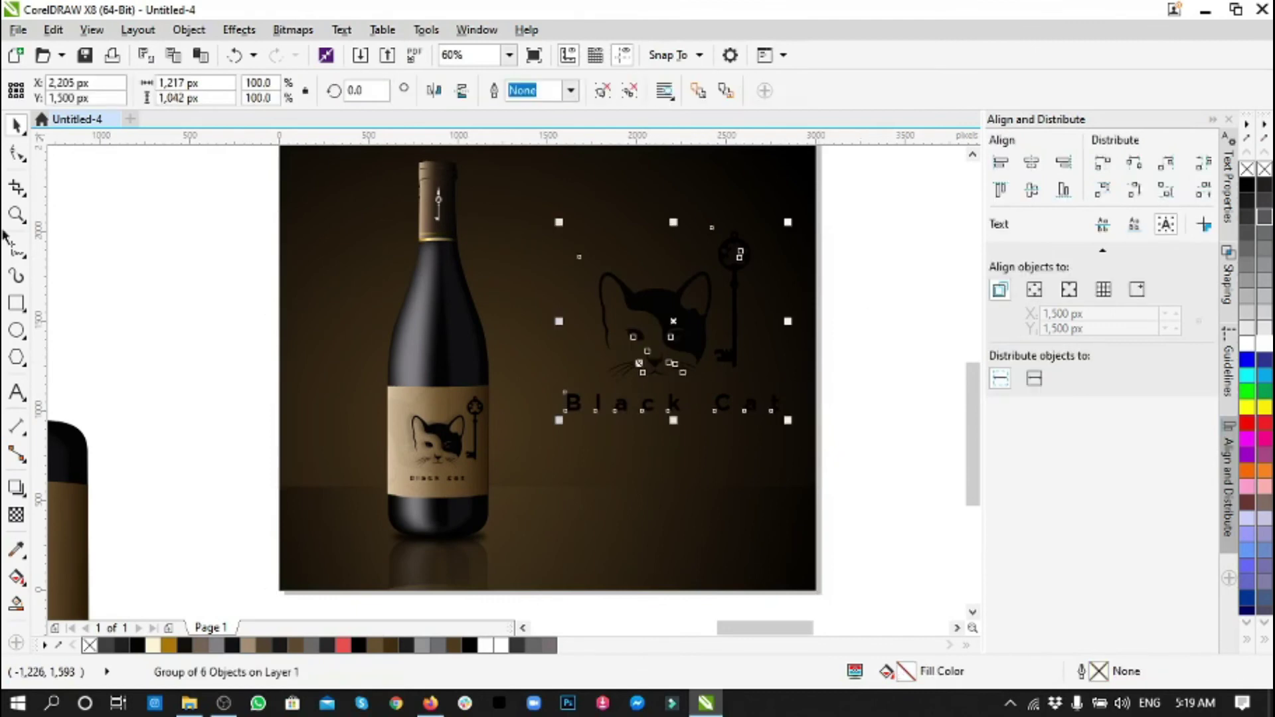
{"action": "left_click", "coordinate": [803, 408]}
{"action": "left_click", "coordinate": [760, 409]}
{"action": "left_click", "coordinate": [734, 299]}
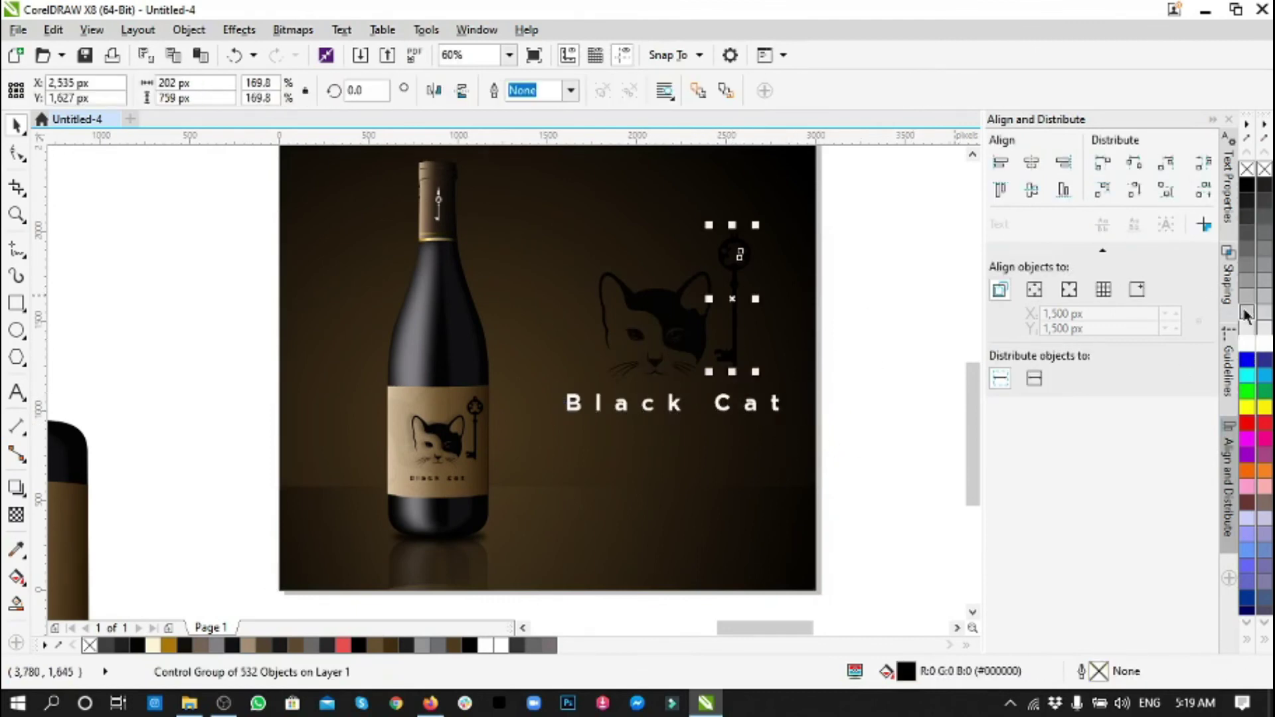
{"action": "left_click", "coordinate": [1248, 342]}
{"action": "left_click", "coordinate": [655, 312]}
{"action": "left_click", "coordinate": [1247, 282]}
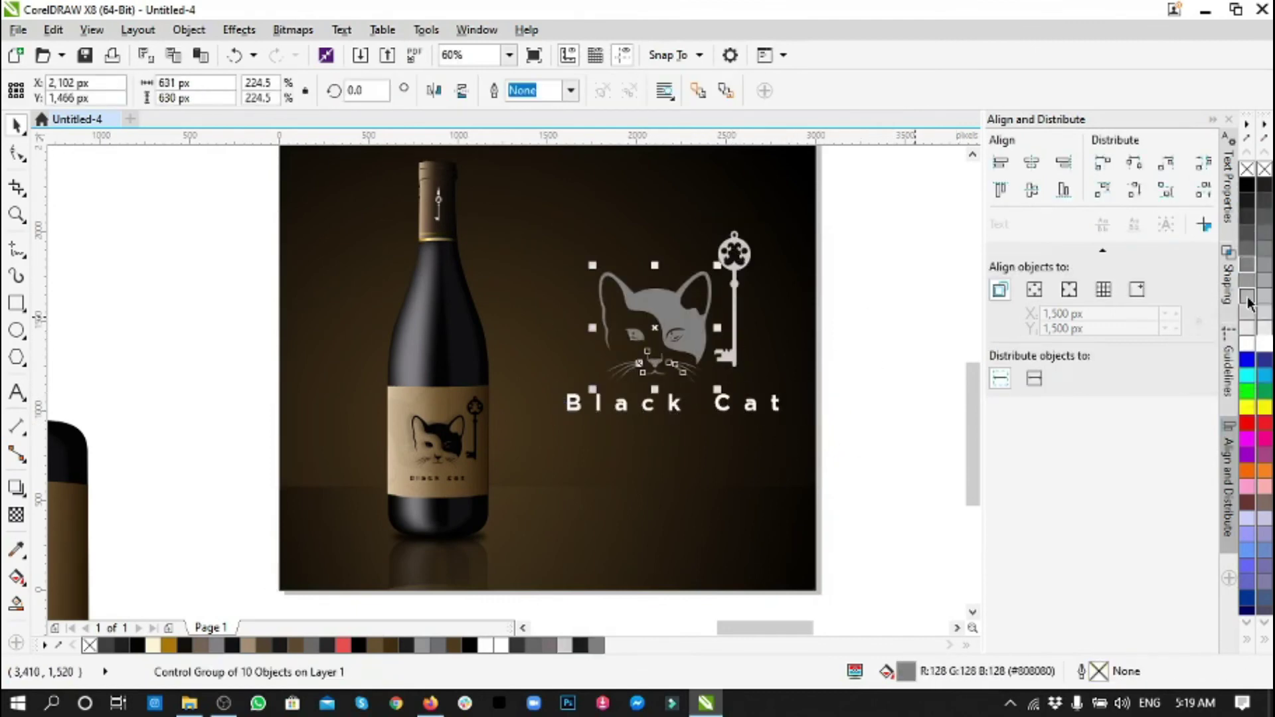
{"action": "key", "text": "Escape"}
{"action": "scroll", "coordinate": [749, 384], "scroll_direction": "up", "scroll_amount": 4}
- Give the cat a fountain fill from a sampled dark colour to black
{"action": "scroll", "coordinate": [683, 341], "scroll_direction": "up", "scroll_amount": 3}
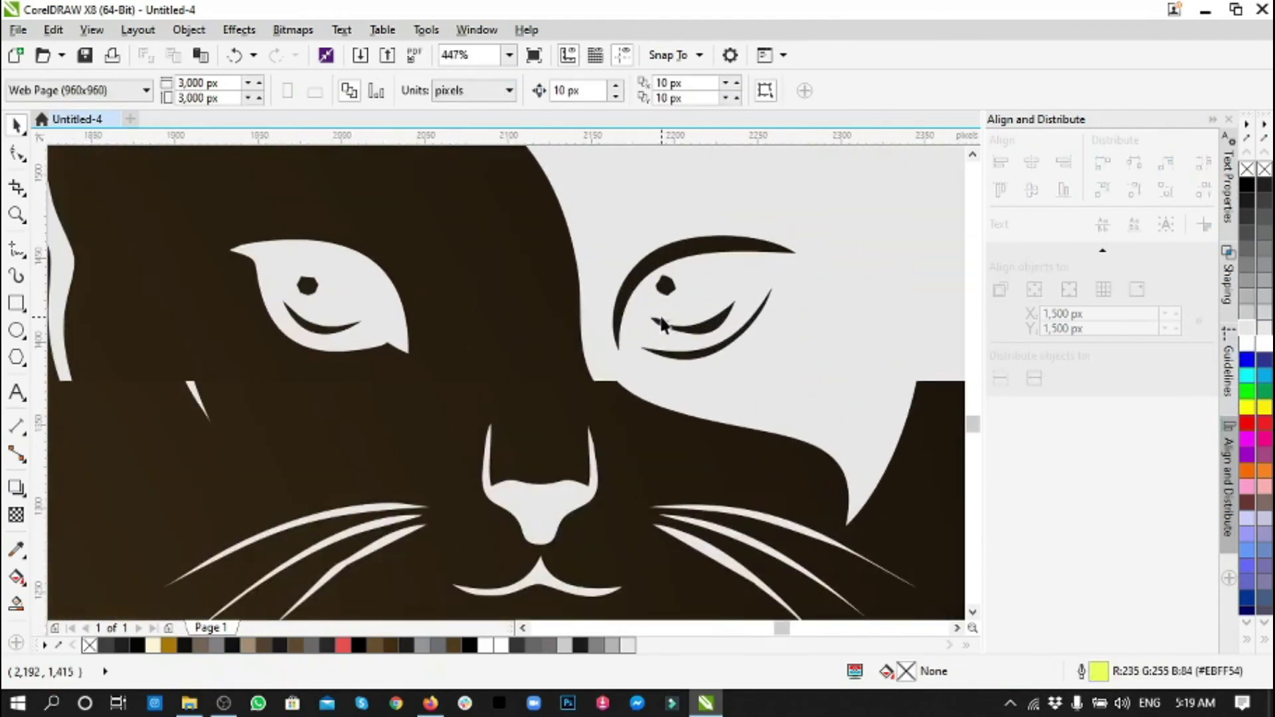
{"action": "scroll", "coordinate": [663, 324], "scroll_direction": "up", "scroll_amount": 1}
{"action": "scroll", "coordinate": [663, 324], "scroll_direction": "down", "scroll_amount": 5}
{"action": "key", "text": "Tab"}
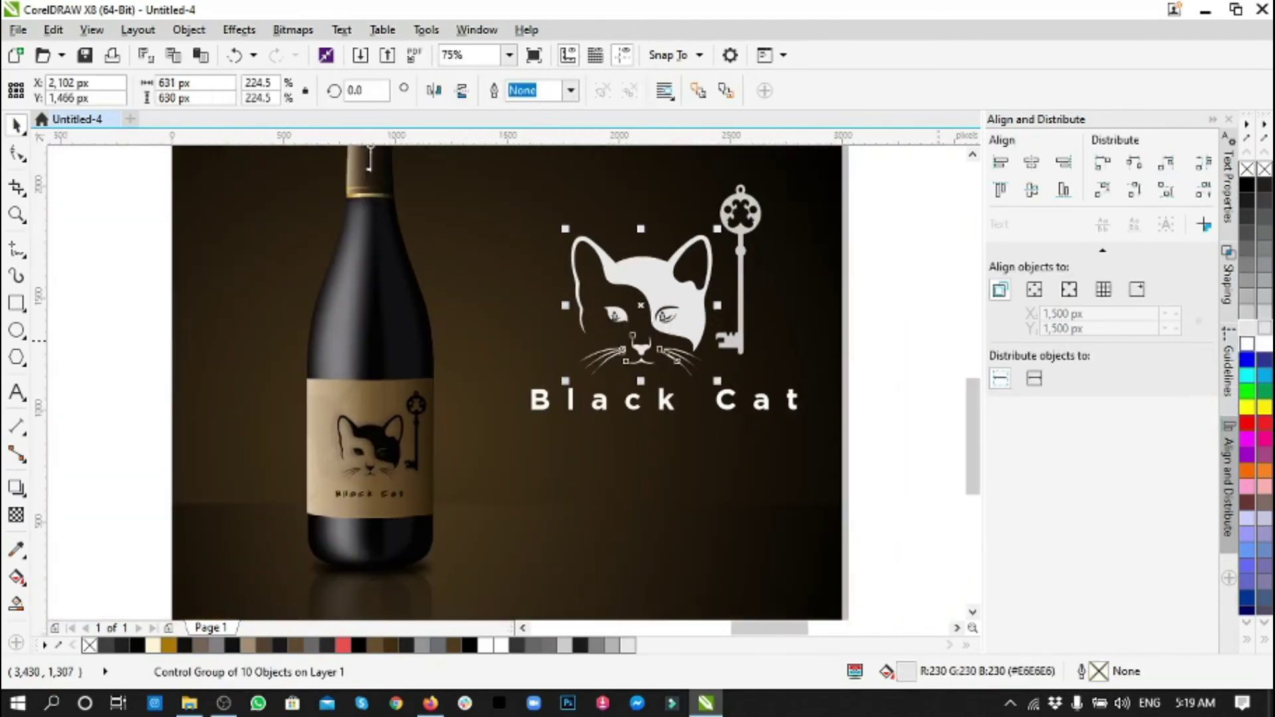
{"action": "left_click", "coordinate": [17, 576]}
{"action": "left_click", "coordinate": [69, 90]}
{"action": "left_click", "coordinate": [697, 292]}
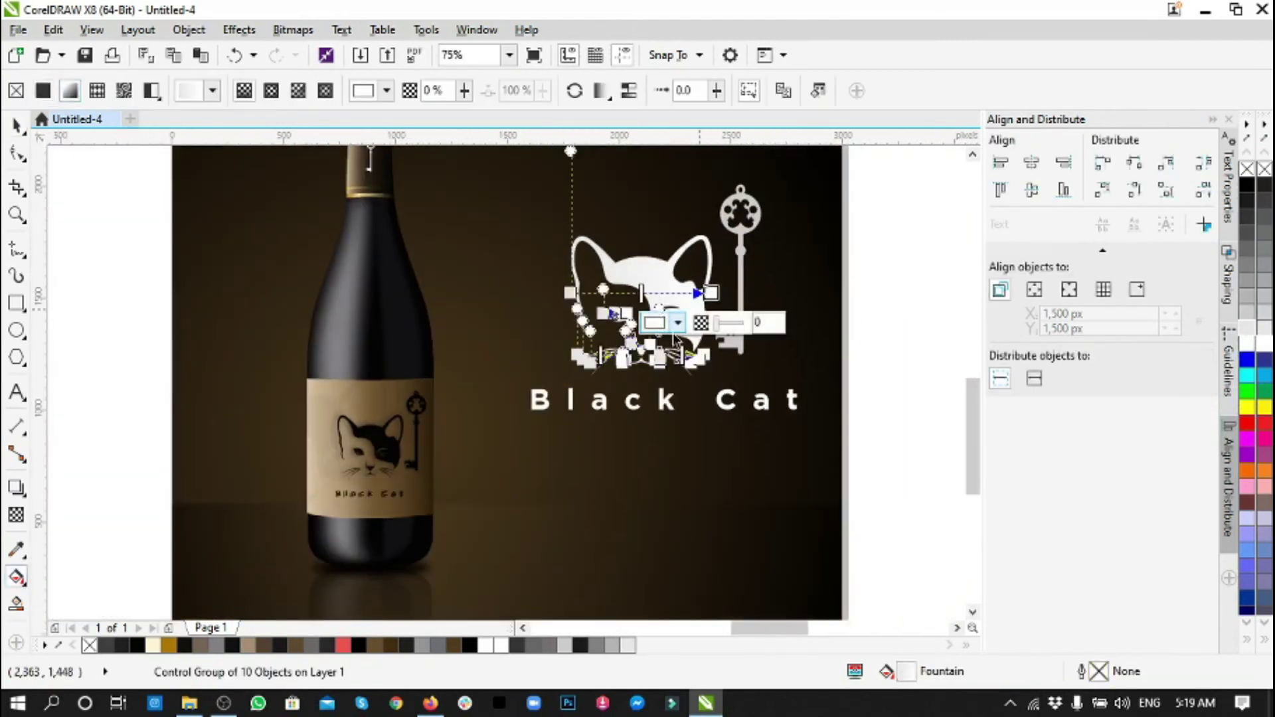
{"action": "left_click", "coordinate": [661, 324]}
{"action": "left_click", "coordinate": [717, 370]}
{"action": "left_click", "coordinate": [711, 241]}
{"action": "left_click", "coordinate": [578, 354]}
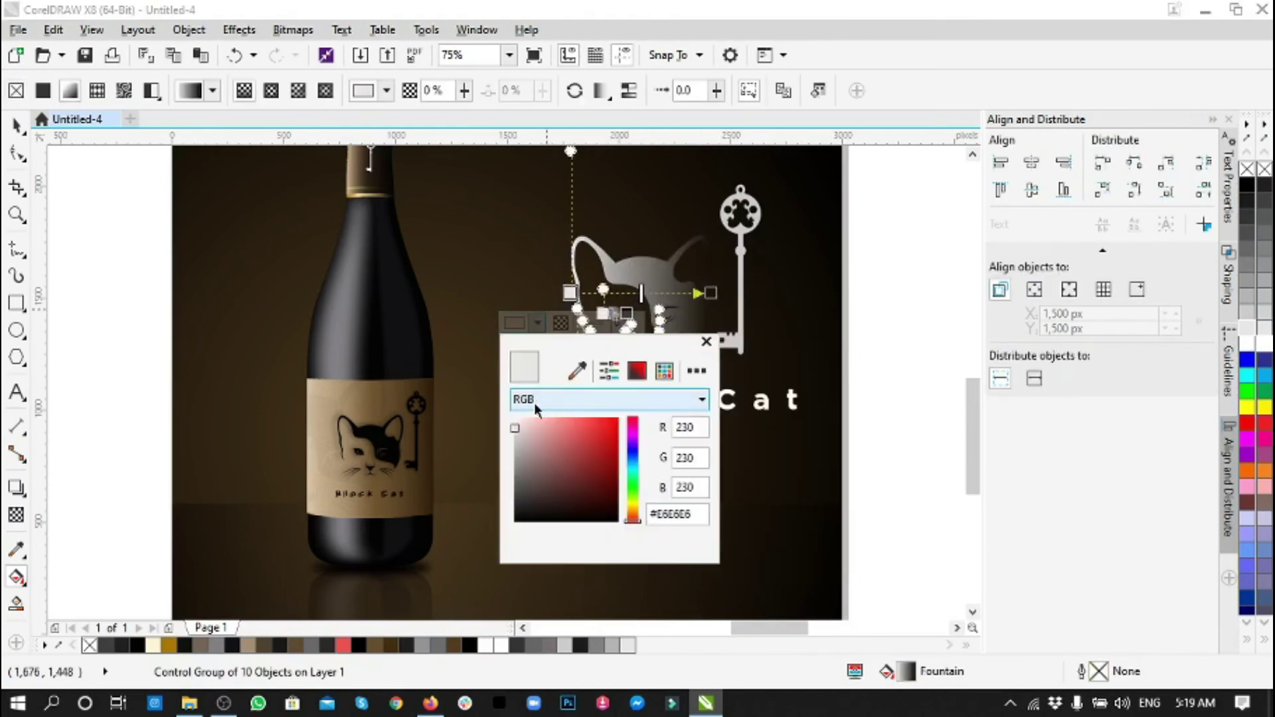
{"action": "left_click", "coordinate": [852, 415]}
{"action": "left_click", "coordinate": [17, 125]}
- Fill the key dark brown and bottom-align it with the cat
{"action": "left_click", "coordinate": [741, 299]}
{"action": "scroll", "coordinate": [671, 359], "scroll_direction": "up", "scroll_amount": 1}
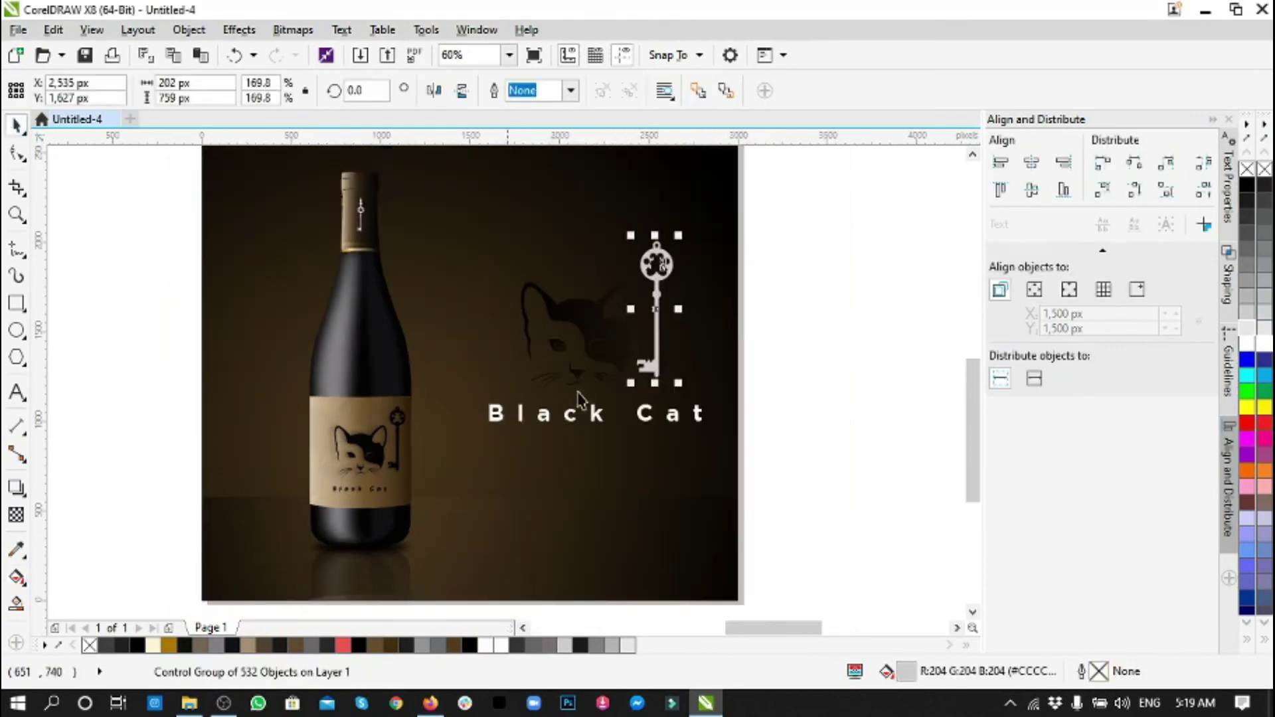
{"action": "scroll", "coordinate": [668, 372], "scroll_direction": "up", "scroll_amount": 1}
{"action": "left_click", "coordinate": [17, 550]}
{"action": "left_click", "coordinate": [710, 402]}
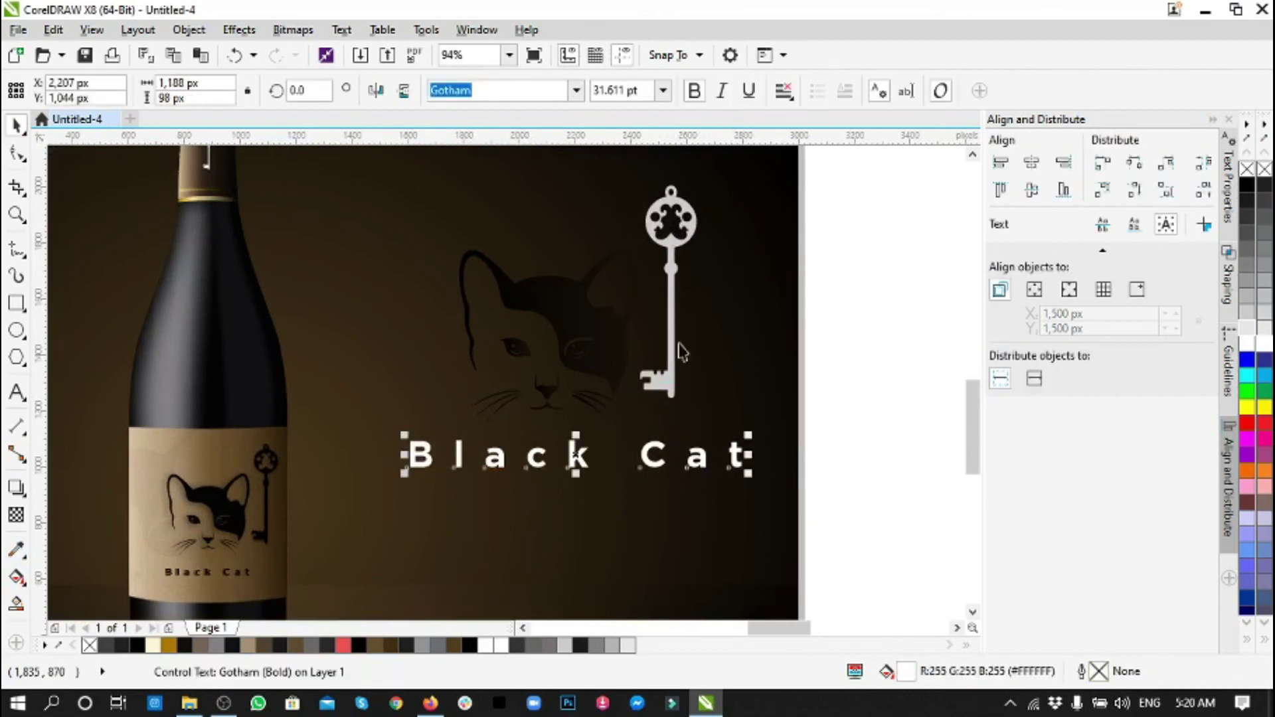
{"action": "left_click", "coordinate": [671, 359]}
{"action": "left_click", "coordinate": [864, 461]}
{"action": "left_click", "coordinate": [674, 335]}
{"action": "left_click", "coordinate": [607, 336], "text": "shift"}
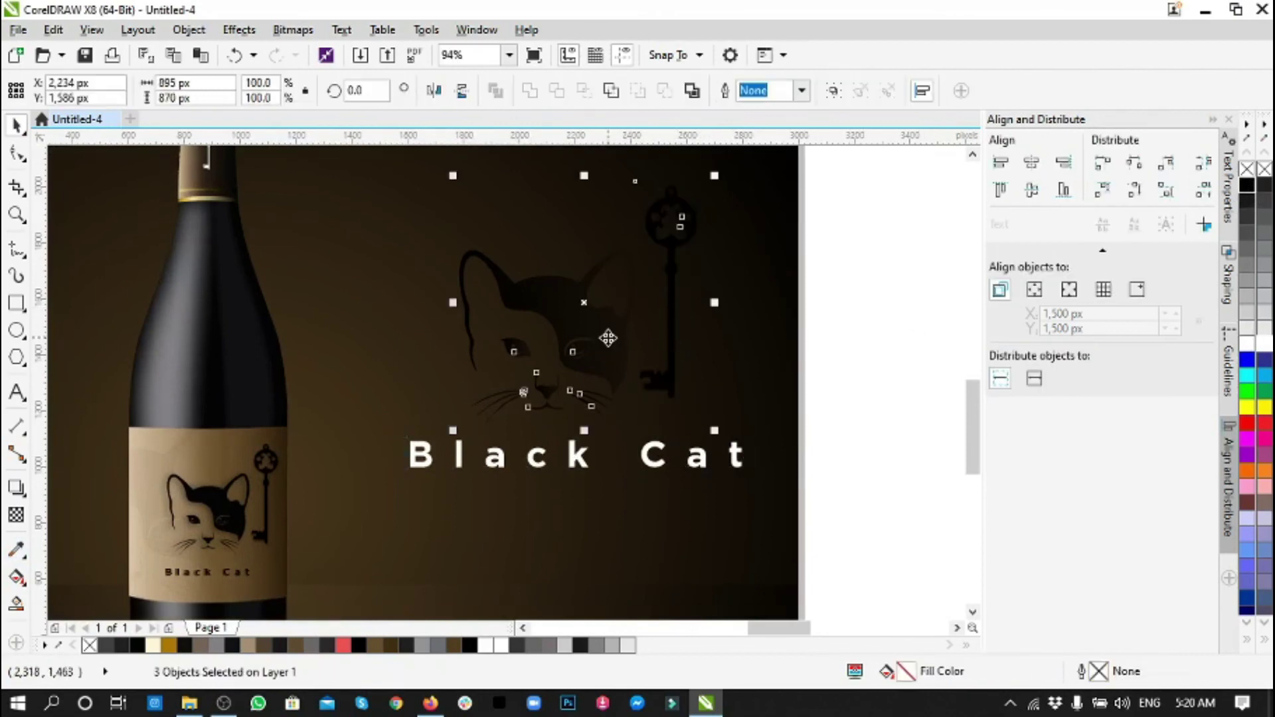
{"action": "key", "text": "b"}
{"action": "left_click", "coordinate": [879, 343]}
- Apply a left-to-right linear transparency to the Black Cat text
{"action": "left_click", "coordinate": [591, 465]}
{"action": "left_click", "coordinate": [16, 576]}
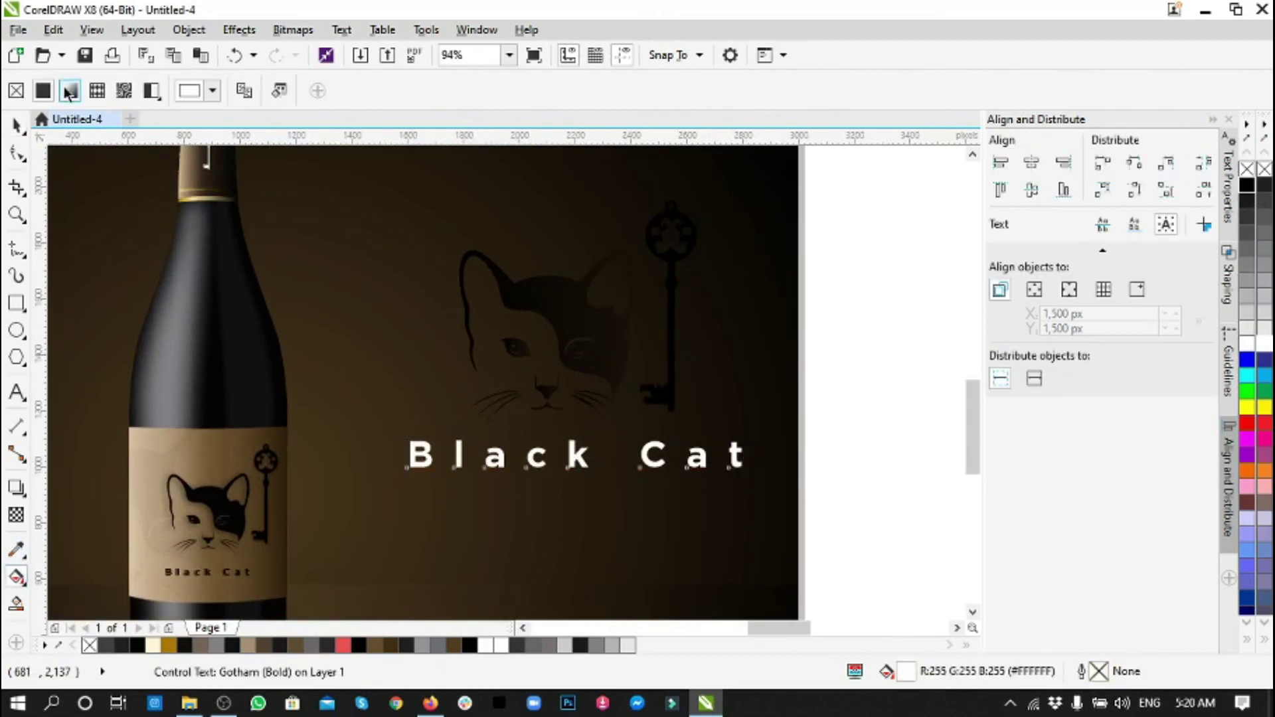
{"action": "left_click_drag", "start_coordinate": [409, 455], "coordinate": [739, 455]}
{"action": "left_click", "coordinate": [868, 427]}
{"action": "scroll", "coordinate": [782, 378], "scroll_direction": "down", "scroll_amount": 2}
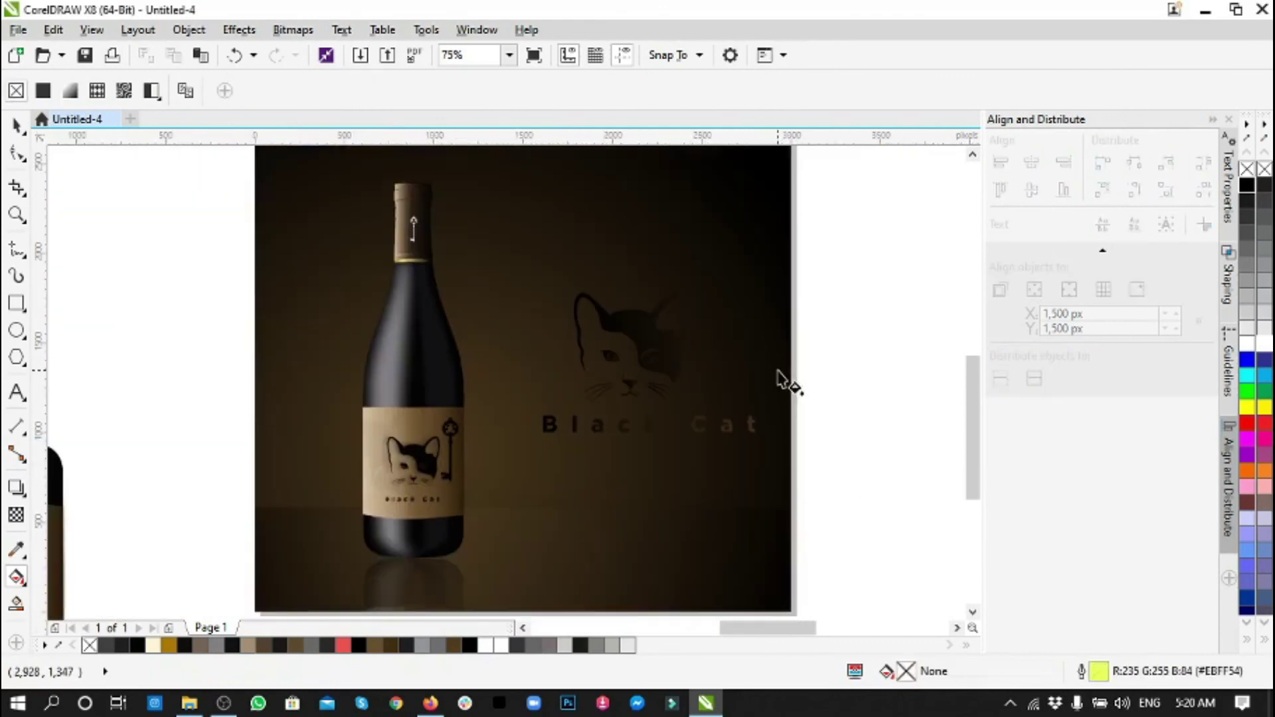
{"action": "scroll", "coordinate": [798, 407], "scroll_direction": "down", "scroll_amount": 2}
{"action": "left_click", "coordinate": [601, 348]}
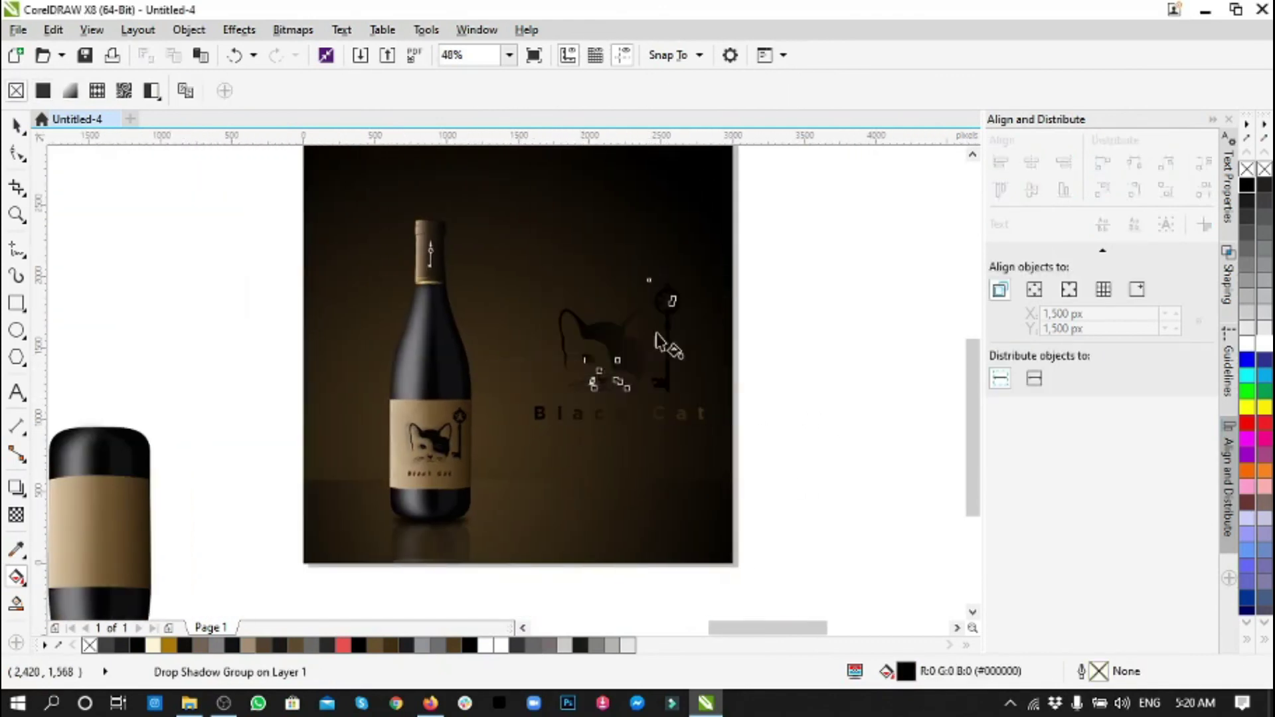
- Set one cat gradient stop to warm brown RGB 148,100,37
{"action": "left_click", "coordinate": [595, 374]}
{"action": "left_click_drag", "start_coordinate": [673, 549], "coordinate": [681, 521]}
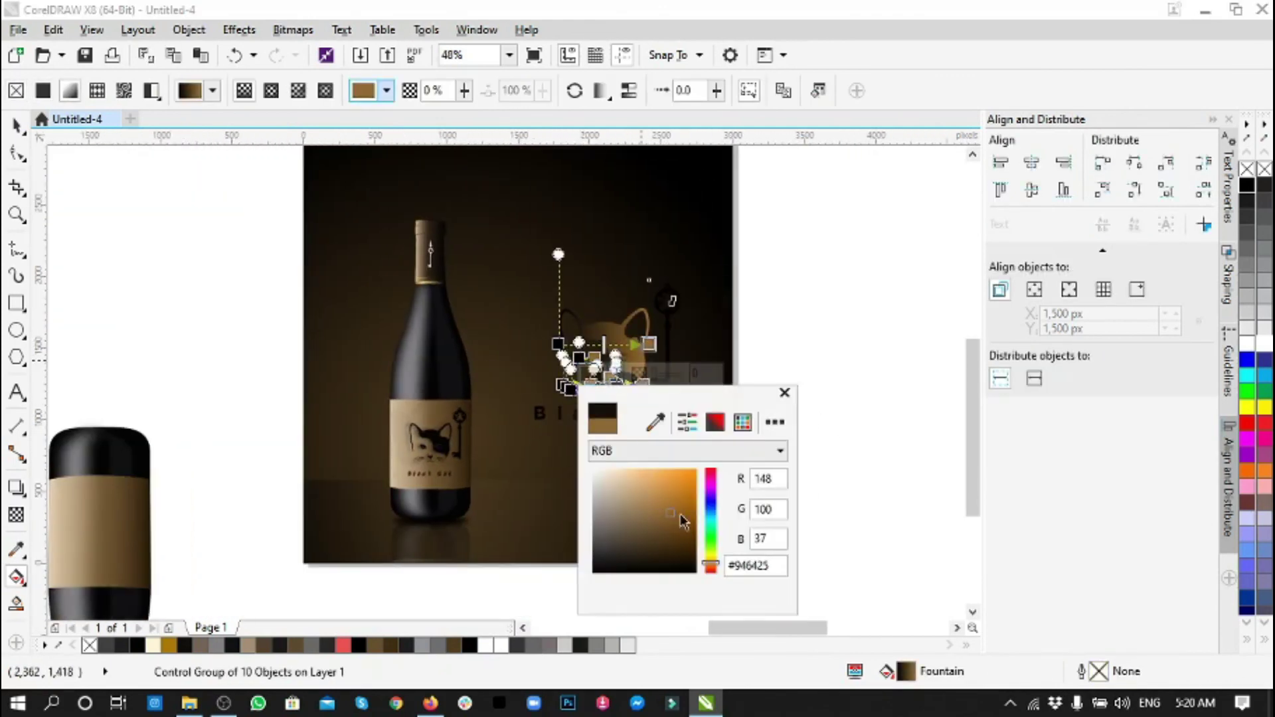
{"action": "left_click", "coordinate": [769, 501]}
{"action": "scroll", "coordinate": [630, 386], "scroll_direction": "up", "scroll_amount": 2}
- Redirect the cat's gradient across the head, dark on the left to brown on the right
{"action": "left_click", "coordinate": [638, 391]}
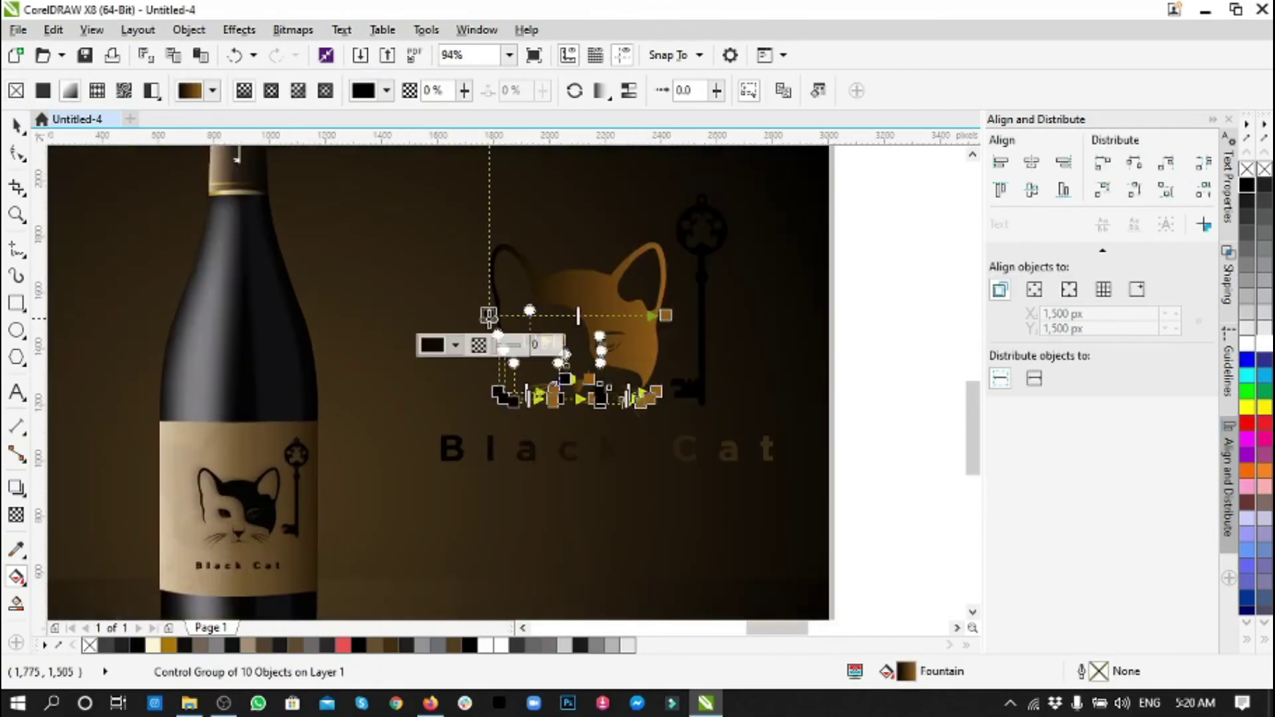
{"action": "left_click_drag", "start_coordinate": [491, 159], "coordinate": [533, 220]}
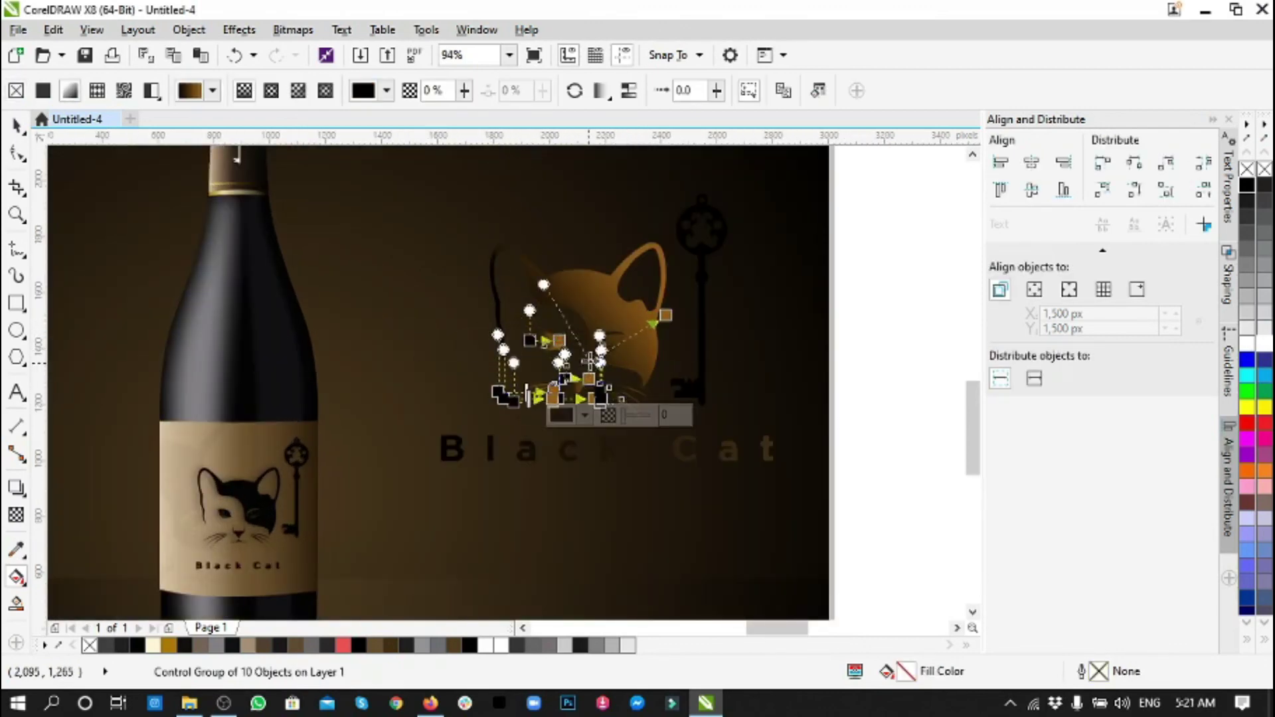
{"action": "left_click", "coordinate": [910, 385]}
{"action": "key", "text": "space"}
{"action": "scroll", "coordinate": [558, 403], "scroll_direction": "down", "scroll_amount": 1}
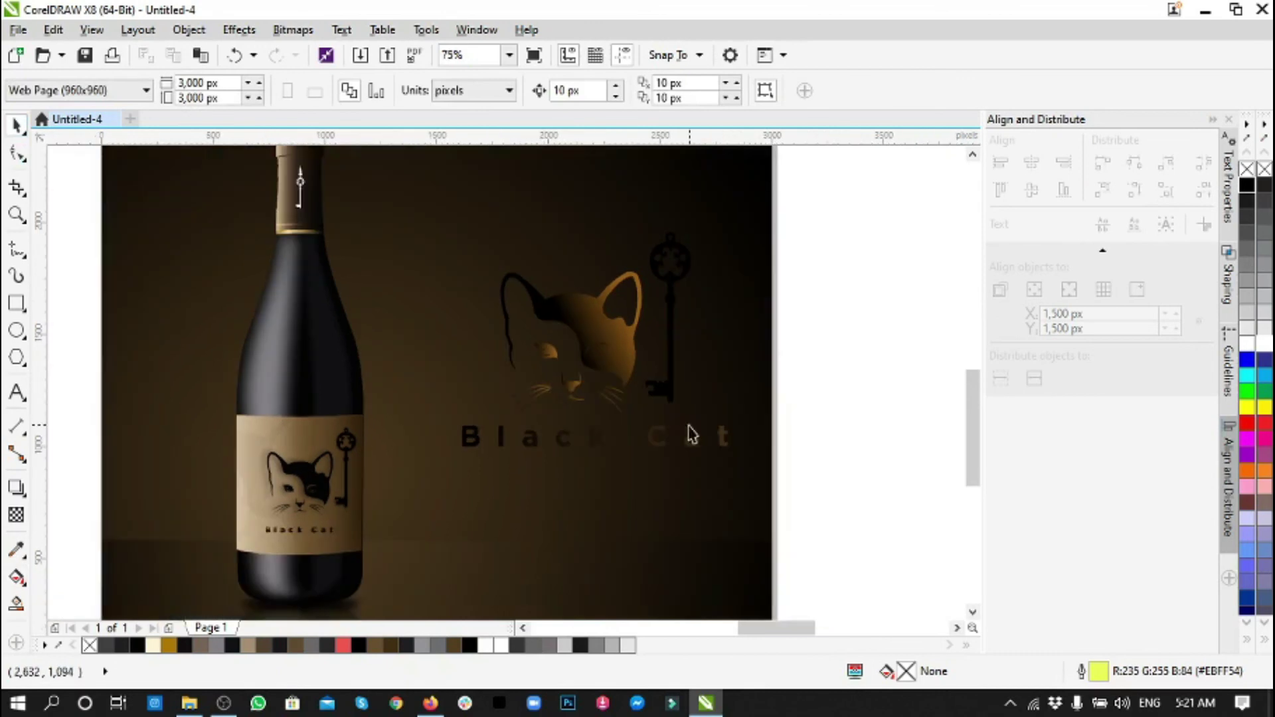
{"action": "scroll", "coordinate": [618, 347], "scroll_direction": "up", "scroll_amount": 1}
{"action": "scroll", "coordinate": [618, 347], "scroll_direction": "up", "scroll_amount": 3}
{"action": "scroll", "coordinate": [617, 348], "scroll_direction": "down", "scroll_amount": 2}
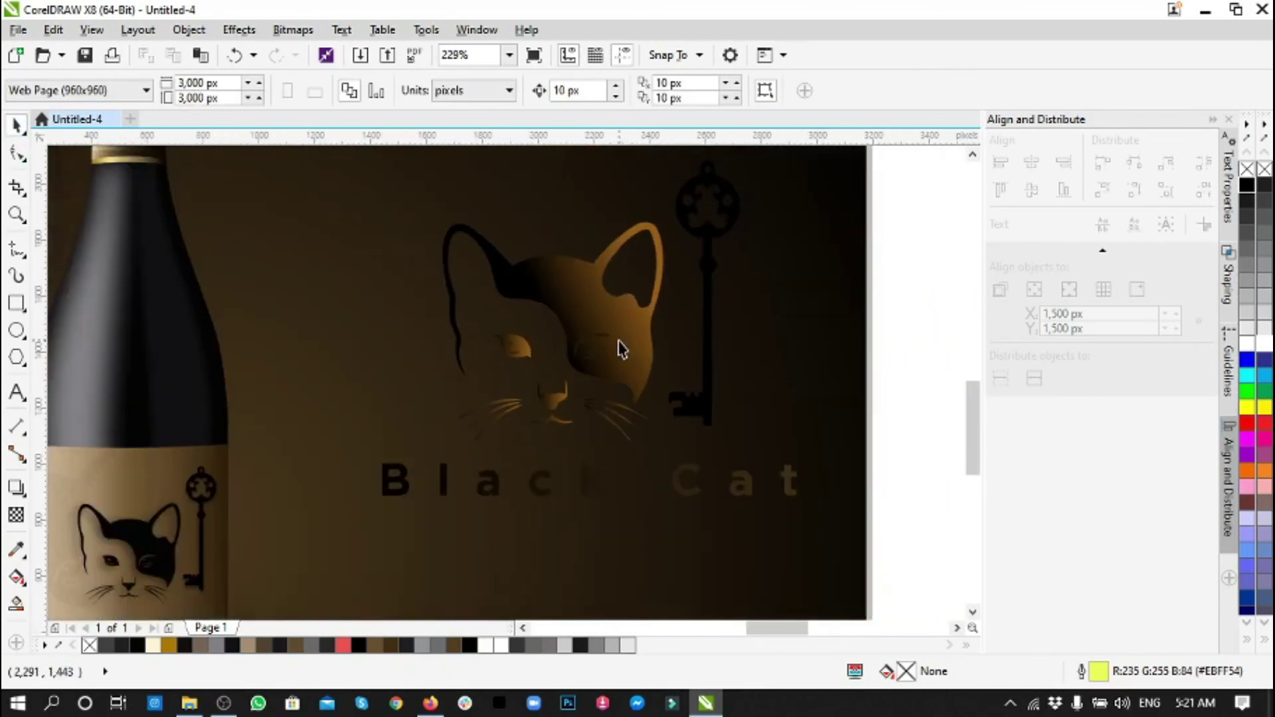
{"action": "scroll", "coordinate": [618, 344], "scroll_direction": "down", "scroll_amount": 1}
{"action": "left_click", "coordinate": [619, 342]}
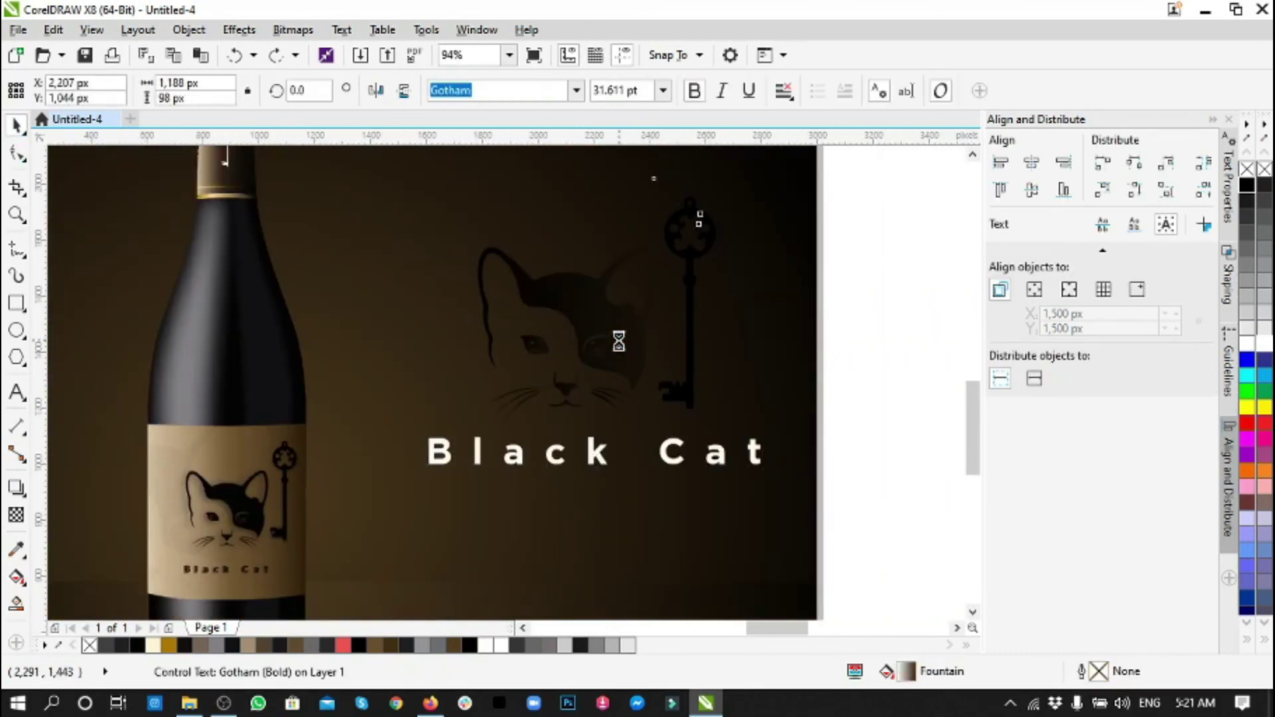
- Fill the cat head pink, then clear the selection
{"action": "left_click", "coordinate": [1158, 469]}
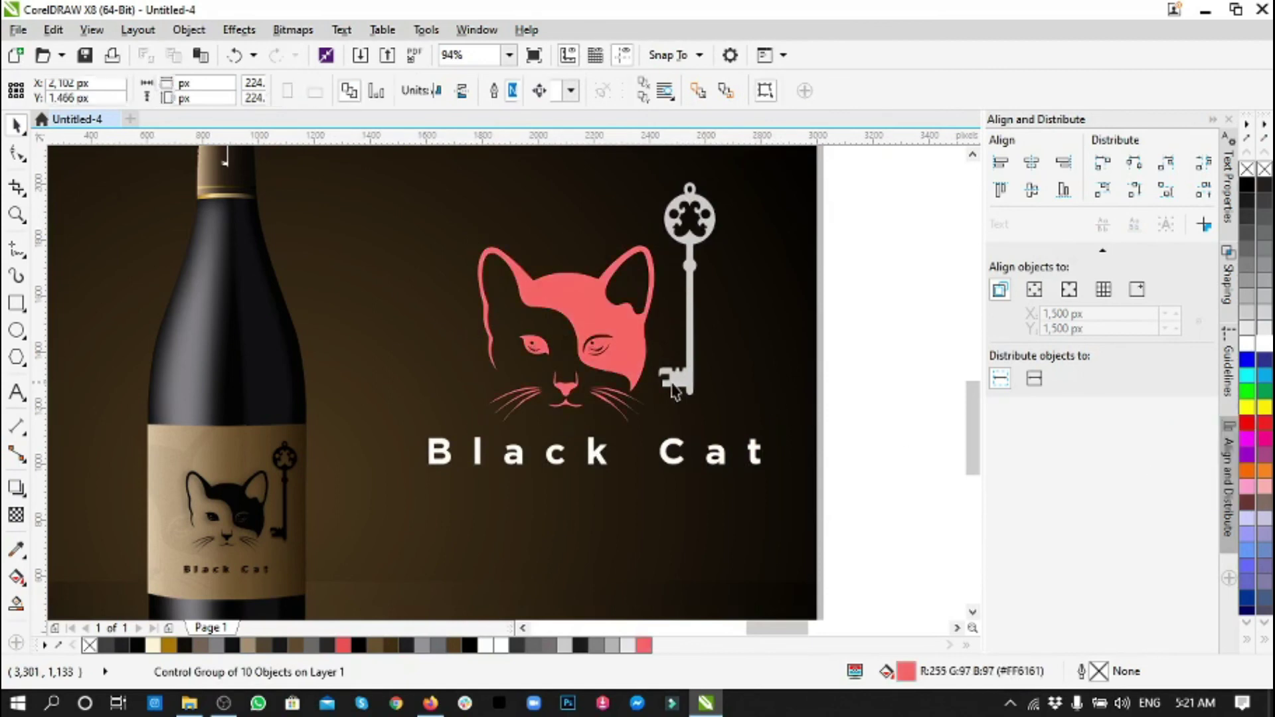
{"action": "left_click", "coordinate": [641, 646]}
{"action": "left_click_drag", "start_coordinate": [643, 646], "coordinate": [750, 442]}
{"action": "key", "text": "Escape"}
{"action": "scroll", "coordinate": [754, 432], "scroll_direction": "down", "scroll_amount": 2}
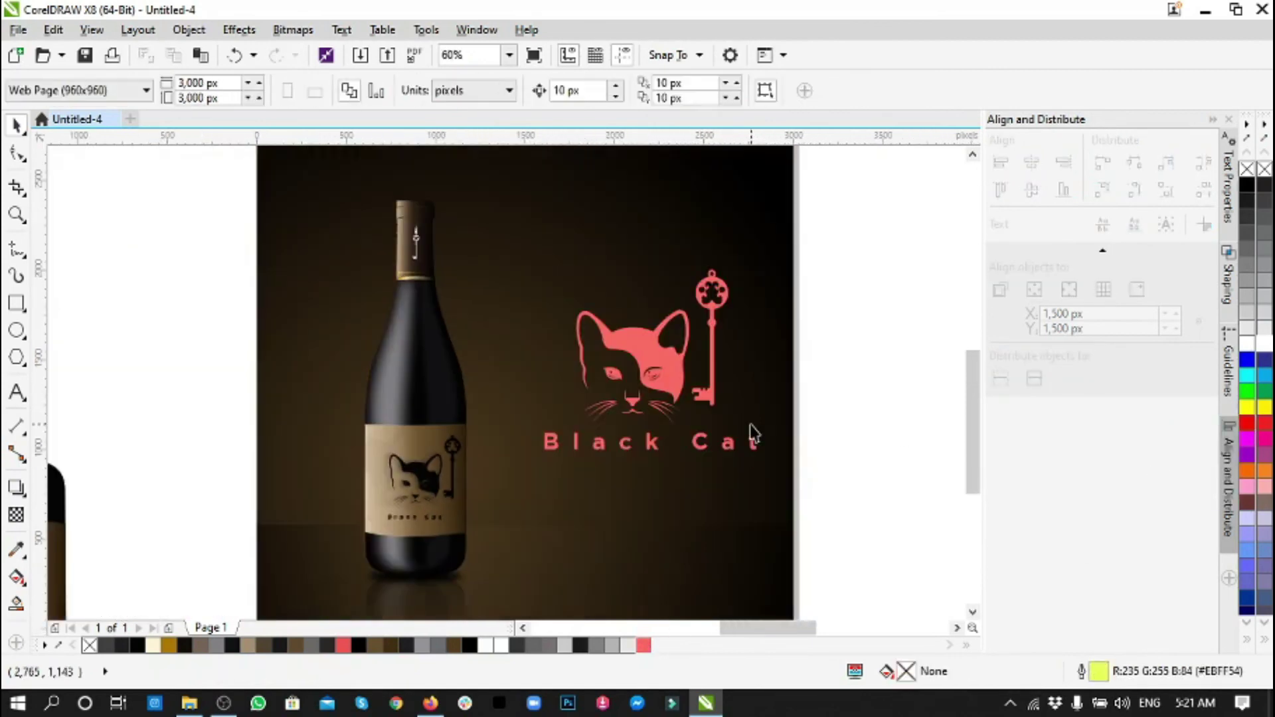
- Recolour the cat face, key and Black Cat text in a muted brown
{"action": "left_click", "coordinate": [648, 399]}
{"action": "left_click", "coordinate": [296, 645]}
{"action": "key", "text": "Tab"}
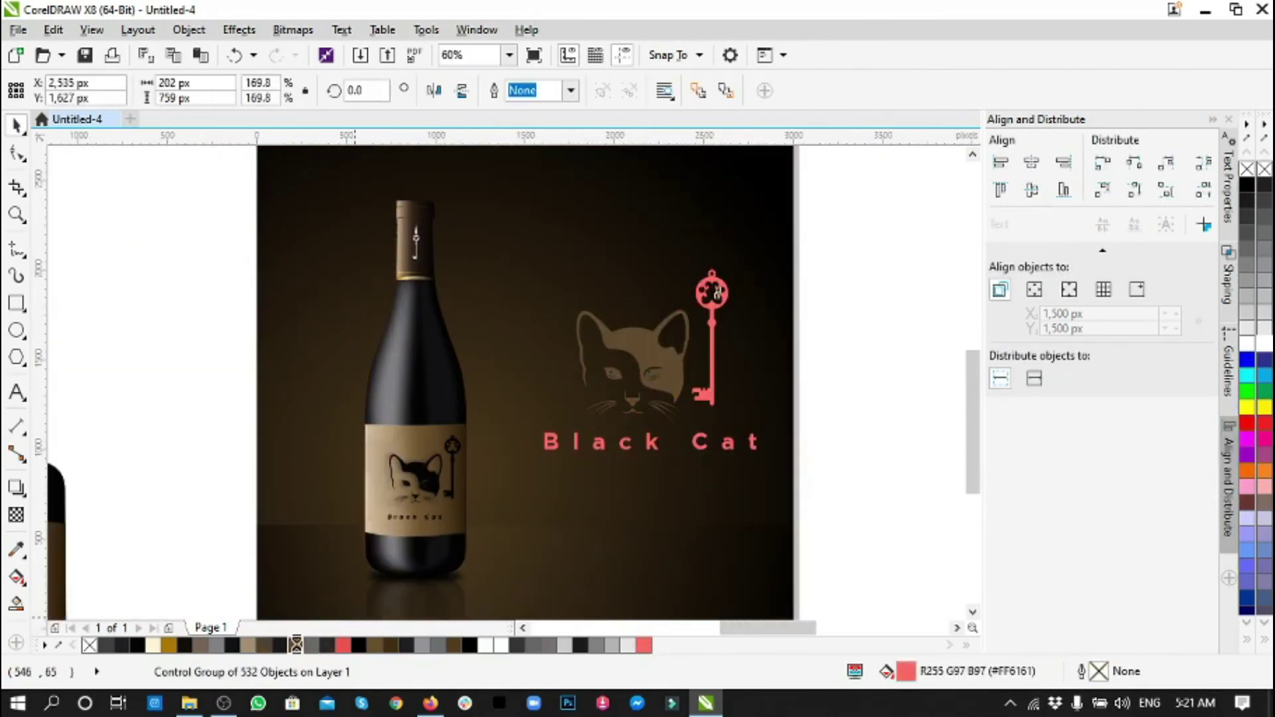
{"action": "left_click", "coordinate": [296, 646]}
{"action": "key", "text": "Tab"}
{"action": "left_click", "coordinate": [821, 480]}
{"action": "scroll", "coordinate": [817, 423], "scroll_direction": "up", "scroll_amount": 1}
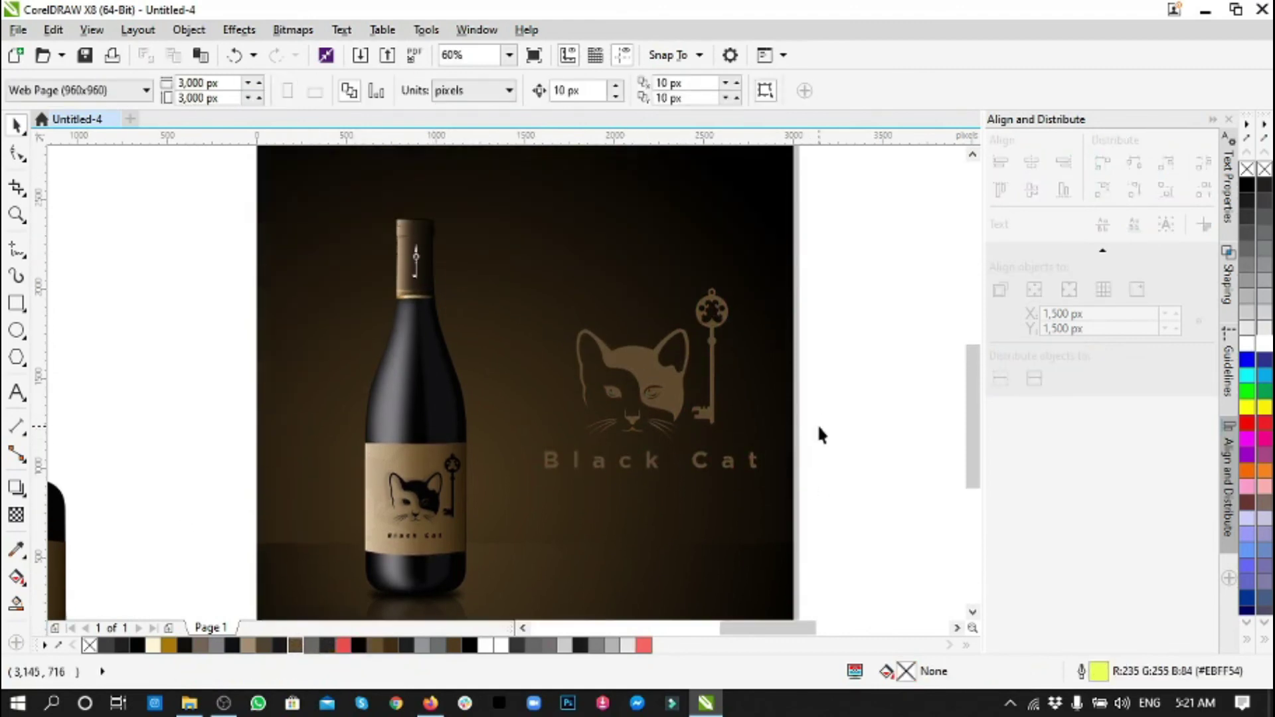
{"action": "scroll", "coordinate": [654, 388], "scroll_direction": "up", "scroll_amount": 2}
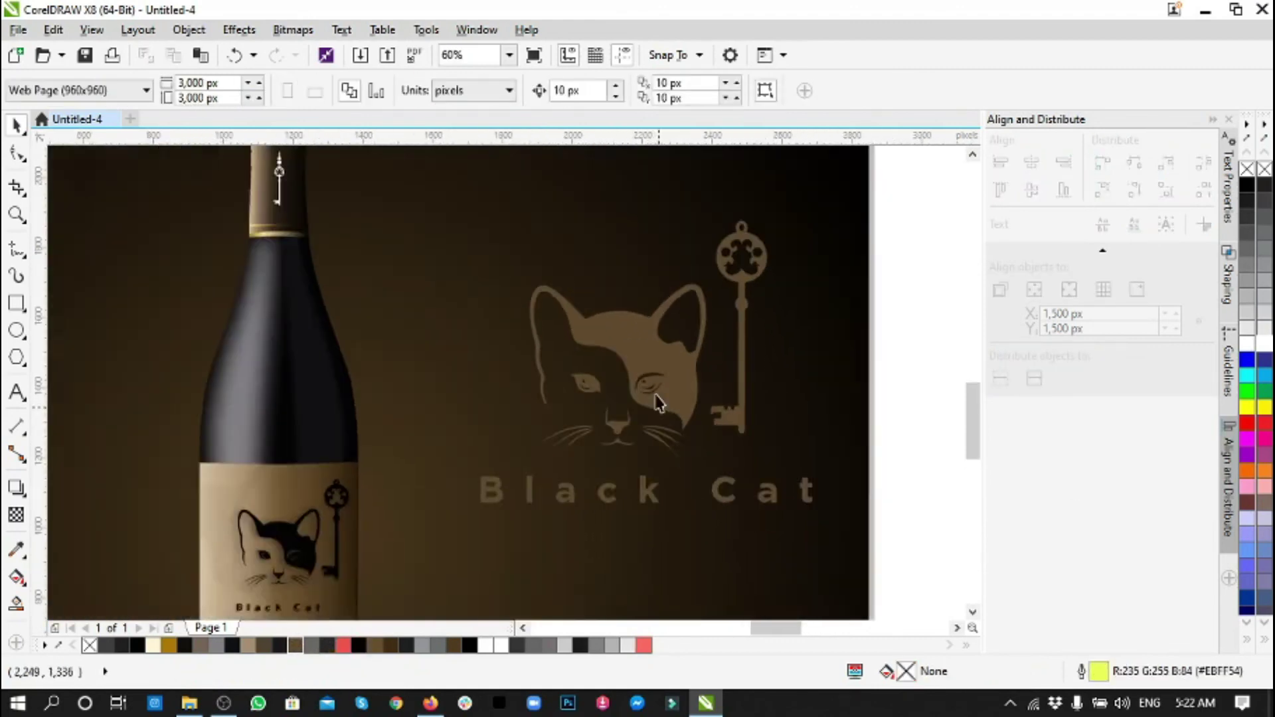
{"action": "scroll", "coordinate": [647, 385], "scroll_direction": "up", "scroll_amount": 5}
{"action": "left_click", "coordinate": [688, 378]}
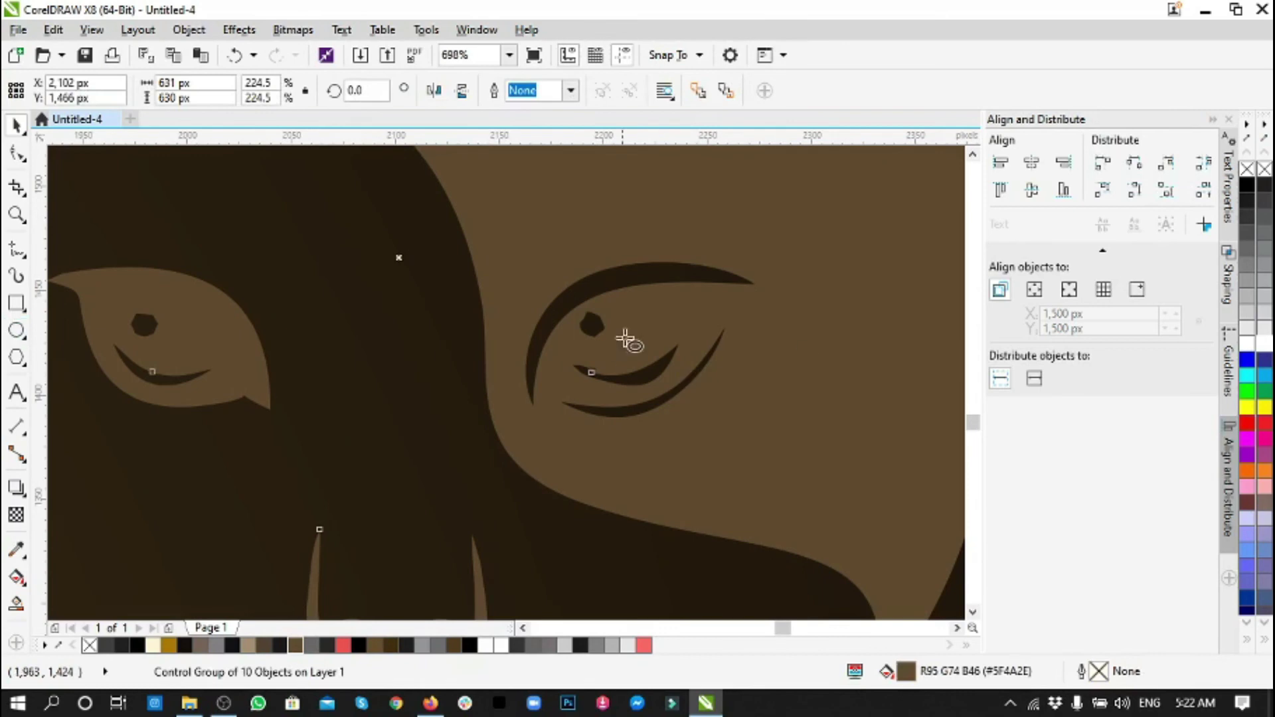
- Draw a circle over the right-eye pupil, centre it with C and E, and fill it dark brown
{"action": "left_click_drag", "start_coordinate": [586, 311], "coordinate": [619, 341]}
{"action": "scroll", "coordinate": [601, 330], "scroll_direction": "up", "scroll_amount": 2}
{"action": "scroll", "coordinate": [602, 358], "scroll_direction": "up", "scroll_amount": 3}
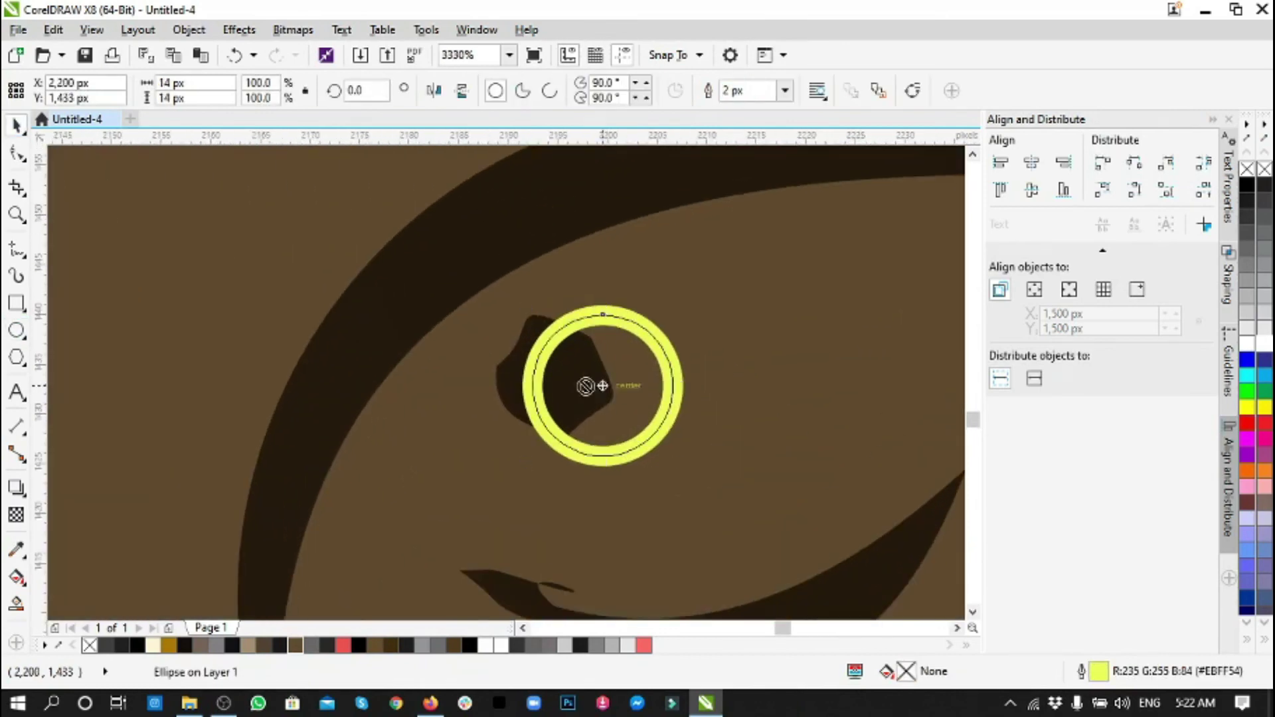
{"action": "left_click", "coordinate": [553, 384], "text": "shift"}
{"action": "key", "text": "c"}
{"action": "key", "text": "e"}
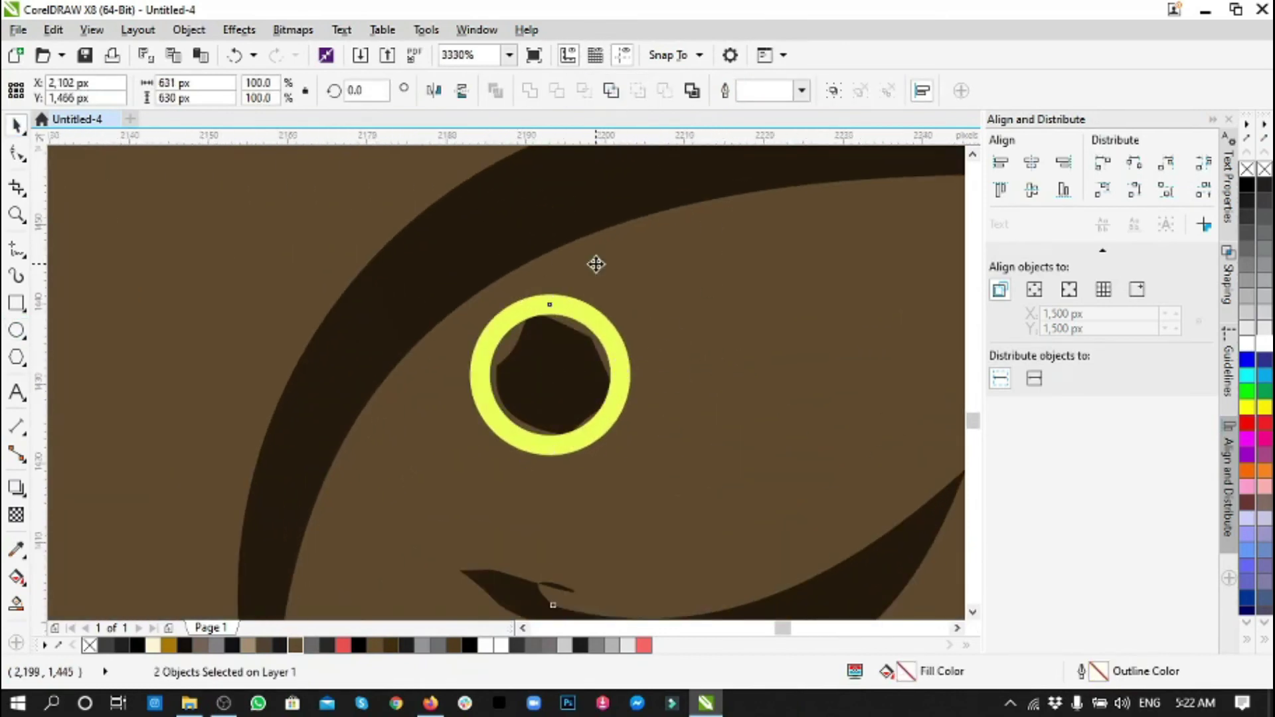
{"action": "scroll", "coordinate": [598, 265], "scroll_direction": "down", "scroll_amount": 6}
{"action": "left_click", "coordinate": [16, 550]}
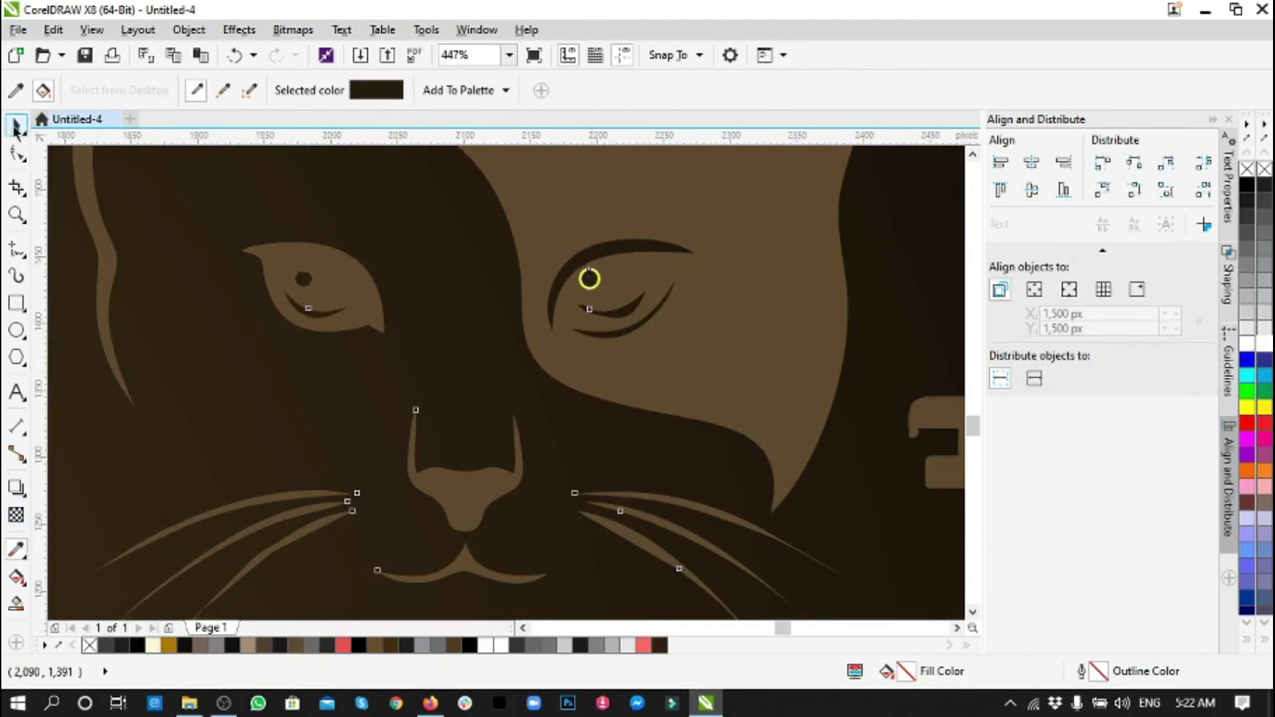
{"action": "left_click", "coordinate": [16, 127]}
{"action": "left_click", "coordinate": [589, 279]}
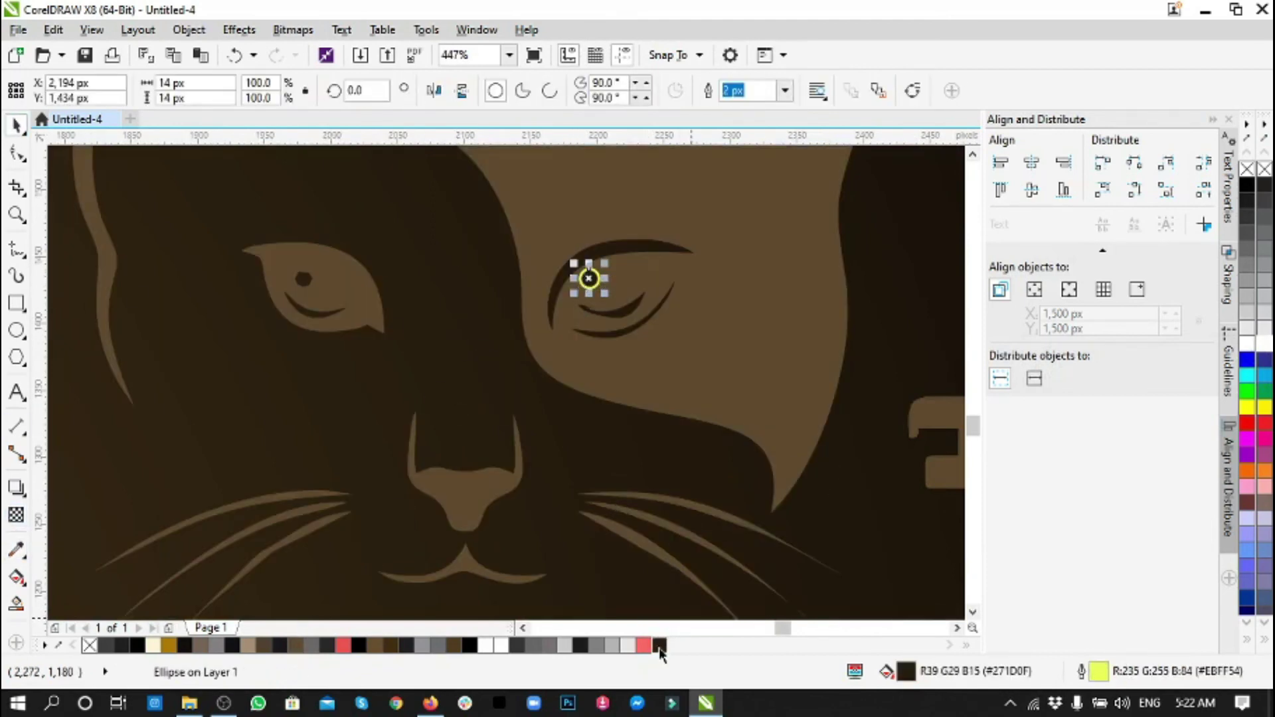
- Check the shadow group, left-eye pupil circle and cat face group, then clear the selection
{"action": "left_click", "coordinate": [704, 584]}
{"action": "scroll", "coordinate": [778, 445], "scroll_direction": "down", "scroll_amount": 3}
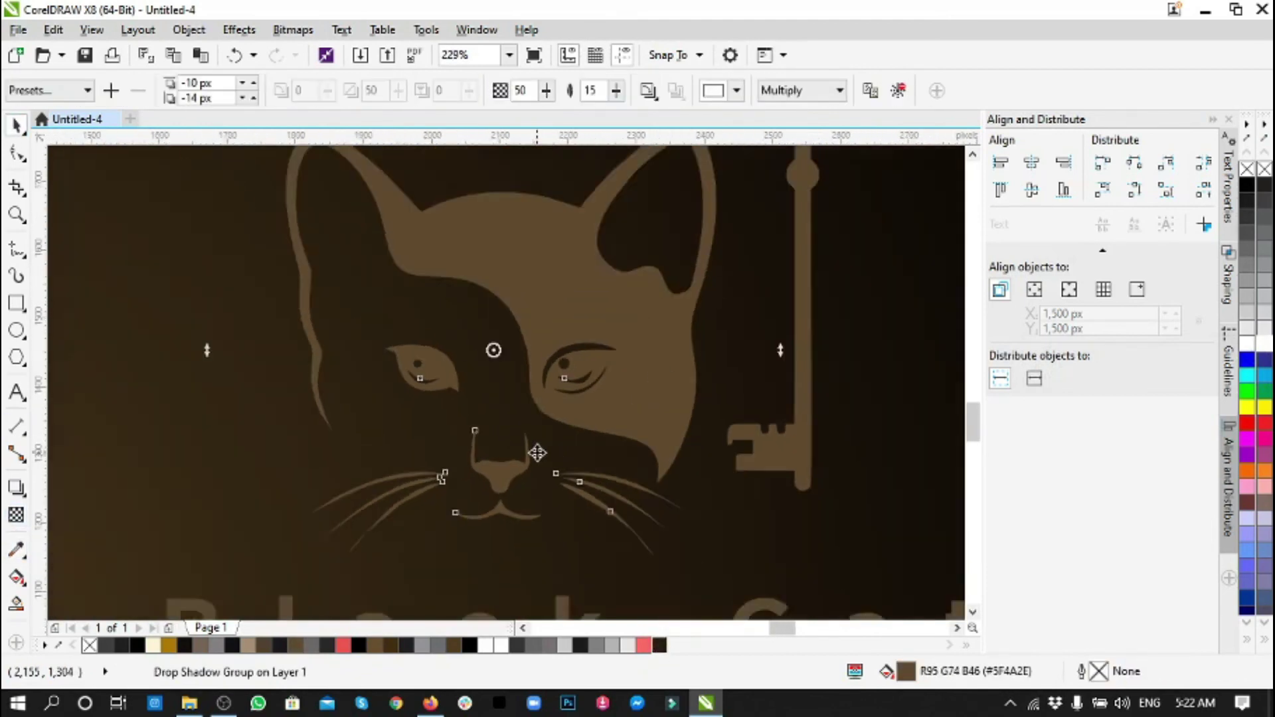
{"action": "scroll", "coordinate": [535, 449], "scroll_direction": "down", "scroll_amount": 2}
{"action": "left_click", "coordinate": [550, 407], "text": "ctrl"}
{"action": "scroll", "coordinate": [556, 385], "scroll_direction": "up", "scroll_amount": 3}
{"action": "scroll", "coordinate": [566, 372], "scroll_direction": "up", "scroll_amount": 1}
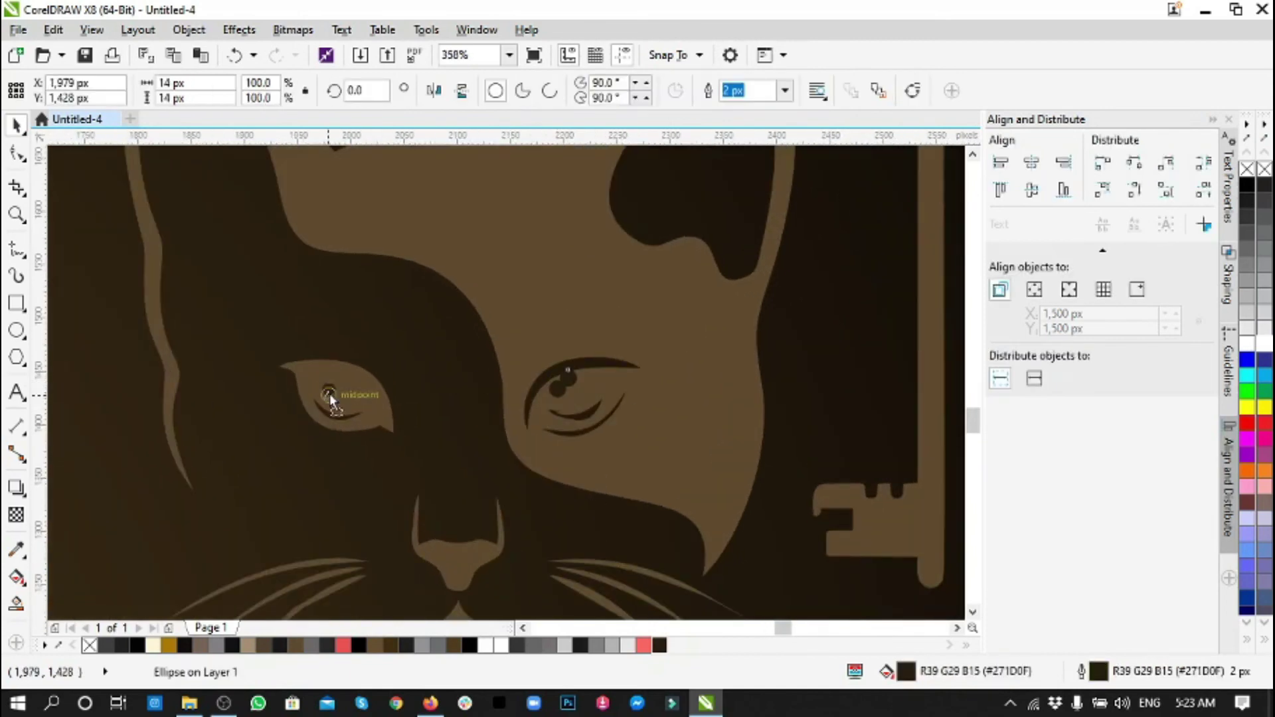
{"action": "scroll", "coordinate": [330, 399], "scroll_direction": "up", "scroll_amount": 1}
{"action": "scroll", "coordinate": [332, 398], "scroll_direction": "up", "scroll_amount": 6}
{"action": "left_click", "coordinate": [450, 427]}
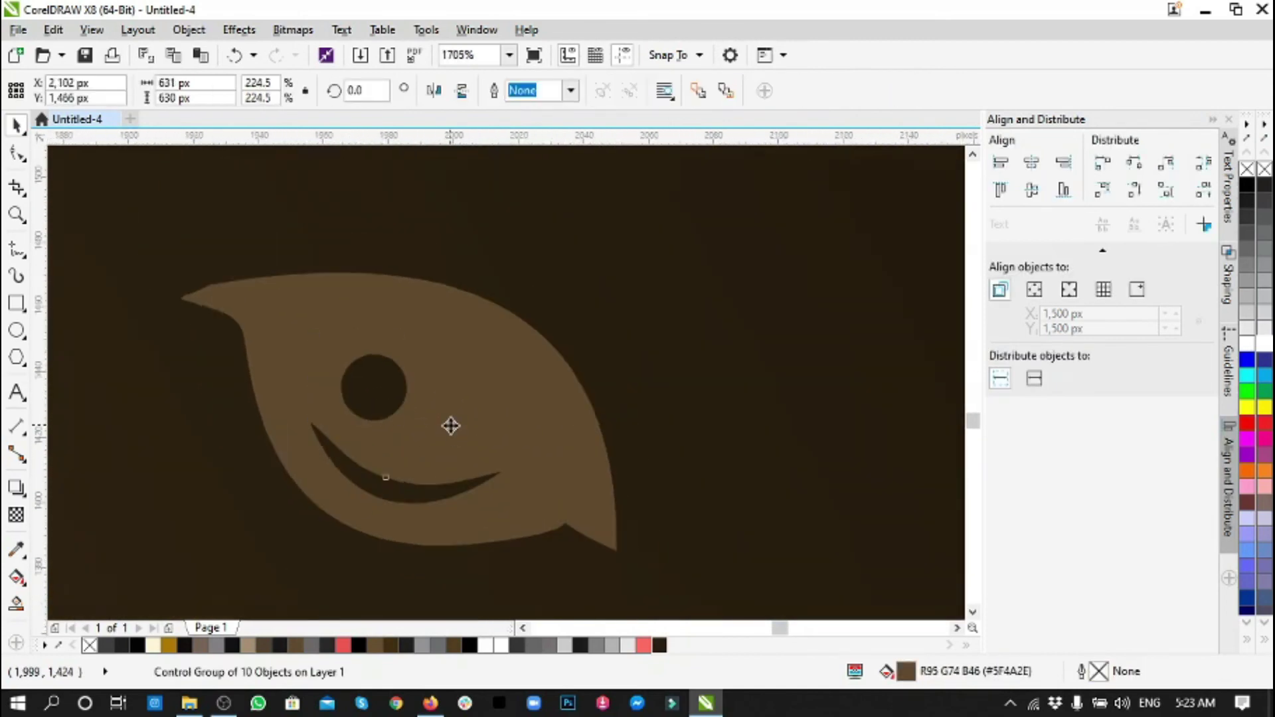
{"action": "scroll", "coordinate": [449, 427], "scroll_direction": "down", "scroll_amount": 7}
{"action": "scroll", "coordinate": [450, 427], "scroll_direction": "down", "scroll_amount": 9}
{"action": "left_click", "coordinate": [687, 483]}
- Adjust the Black Cat text's fill colour in the fill colour settings
{"action": "scroll", "coordinate": [685, 484], "scroll_direction": "left", "scroll_amount": 3}
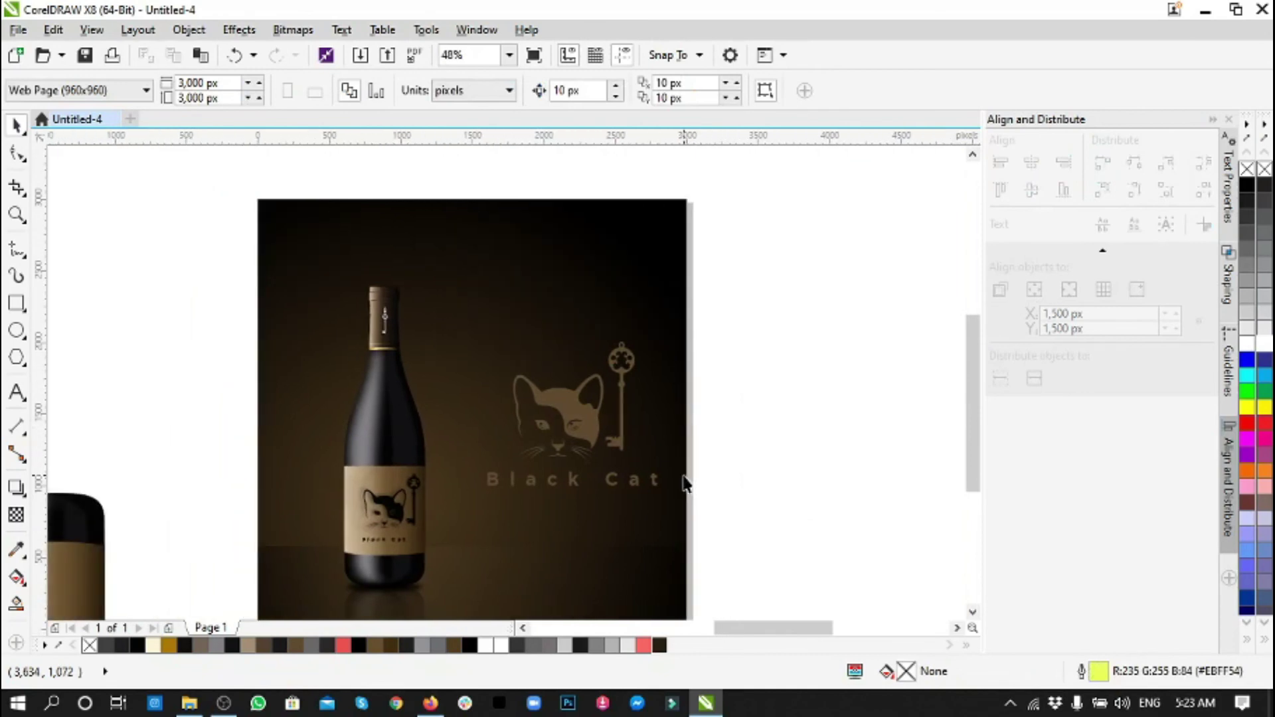
{"action": "left_click", "coordinate": [633, 478]}
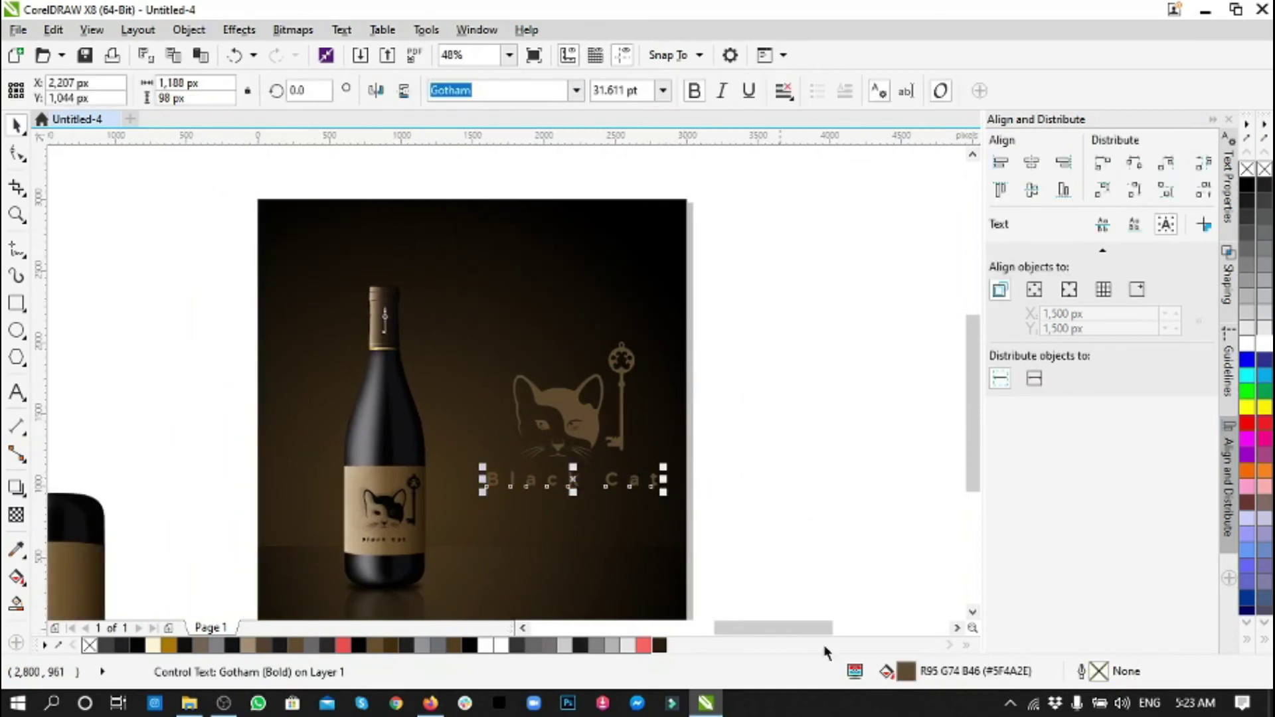
{"action": "double_click", "coordinate": [909, 672]}
{"action": "left_click", "coordinate": [422, 381]}
{"action": "left_click", "coordinate": [438, 317]}
{"action": "left_click_drag", "start_coordinate": [542, 171], "coordinate": [945, 150]}
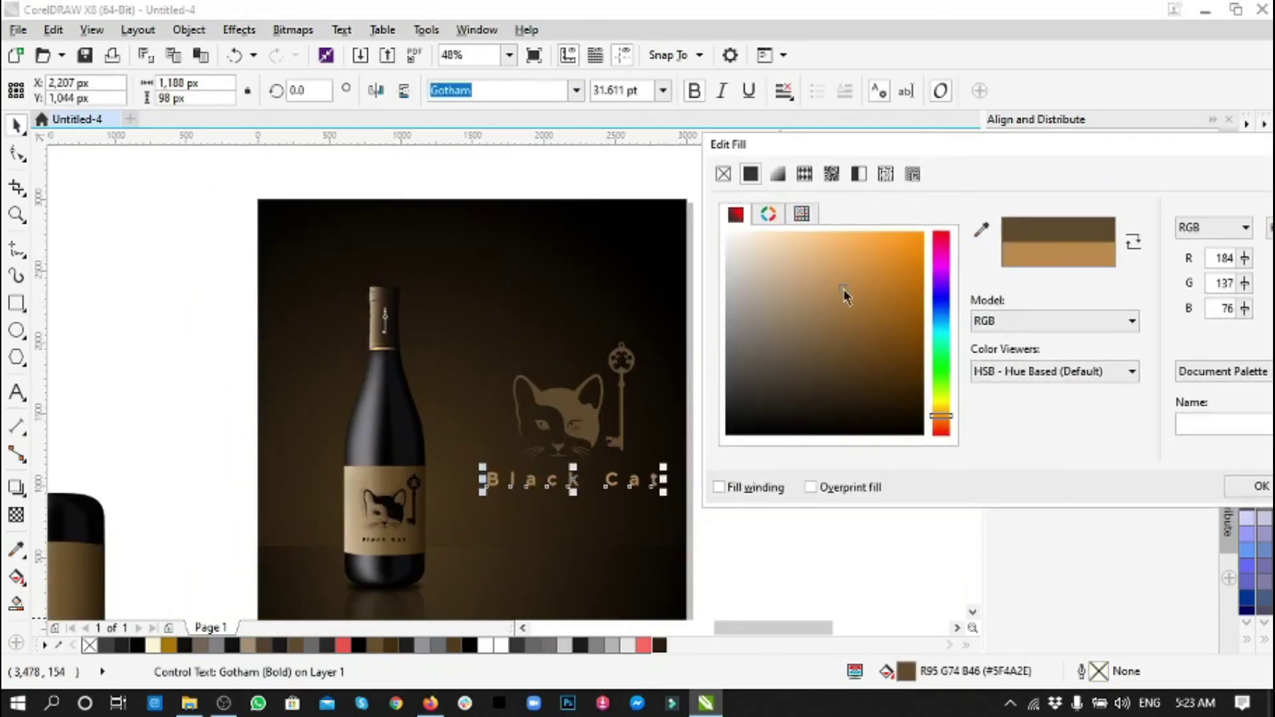
{"action": "key", "text": "Escape"}
{"action": "scroll", "coordinate": [615, 447], "scroll_direction": "down", "scroll_amount": 5}
{"action": "left_click", "coordinate": [615, 448]}
{"action": "scroll", "coordinate": [619, 437], "scroll_direction": "up", "scroll_amount": 4}
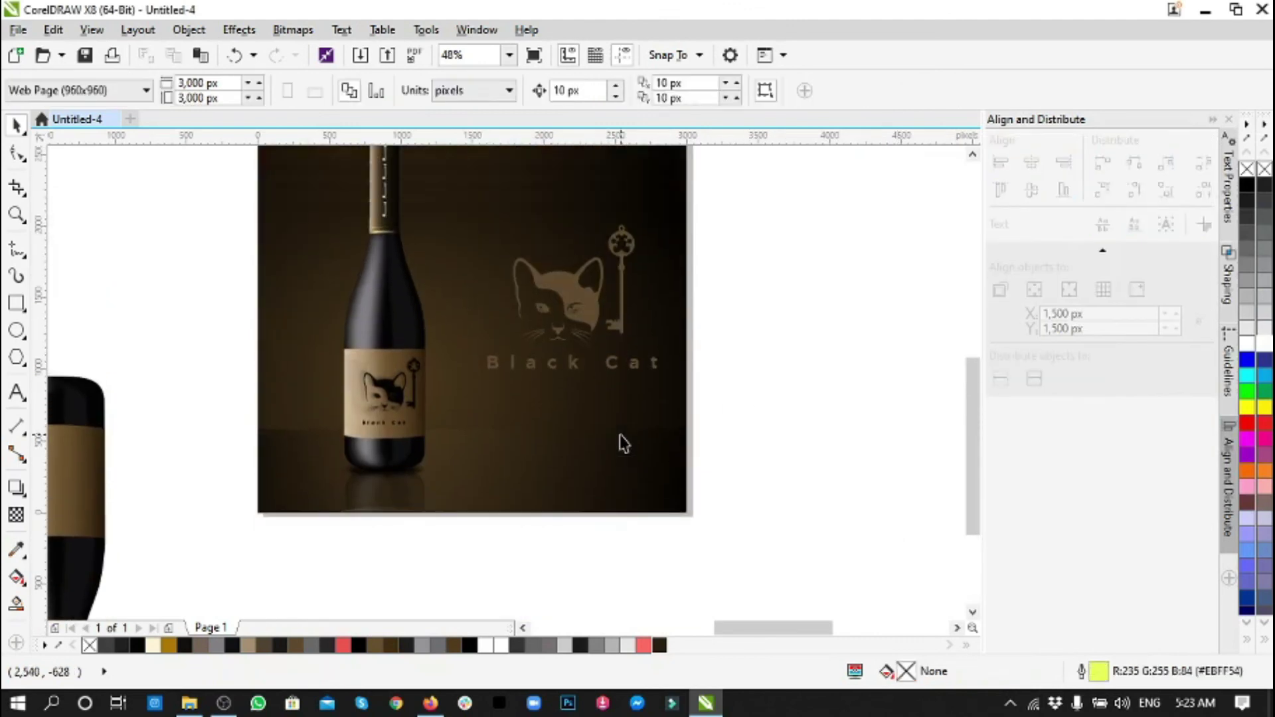
- Give the cat, key and text logo a black fill and black outline, declining the defaults change
{"action": "left_click_drag", "start_coordinate": [747, 254], "coordinate": [458, 505]}
{"action": "left_click", "coordinate": [1248, 186]}
{"action": "right_click", "coordinate": [1245, 328]}
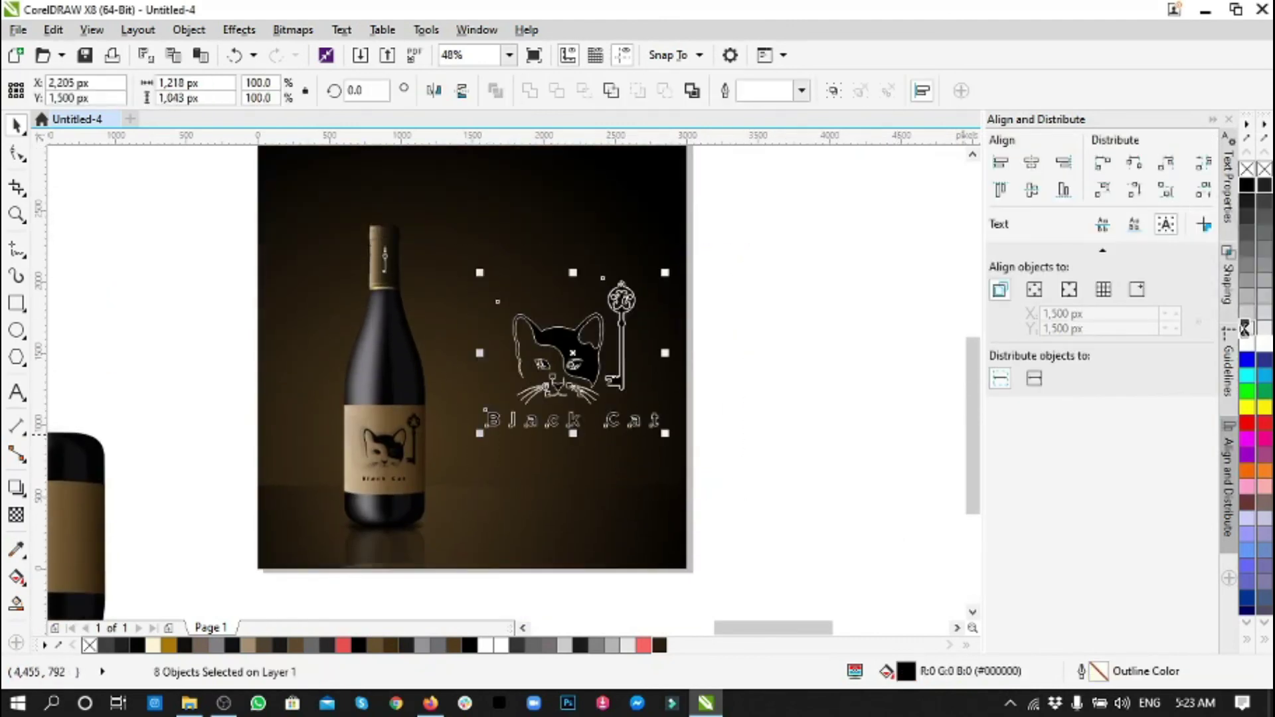
{"action": "right_click", "coordinate": [1249, 193]}
{"action": "key", "text": "Escape"}
{"action": "left_click", "coordinate": [1247, 168]}
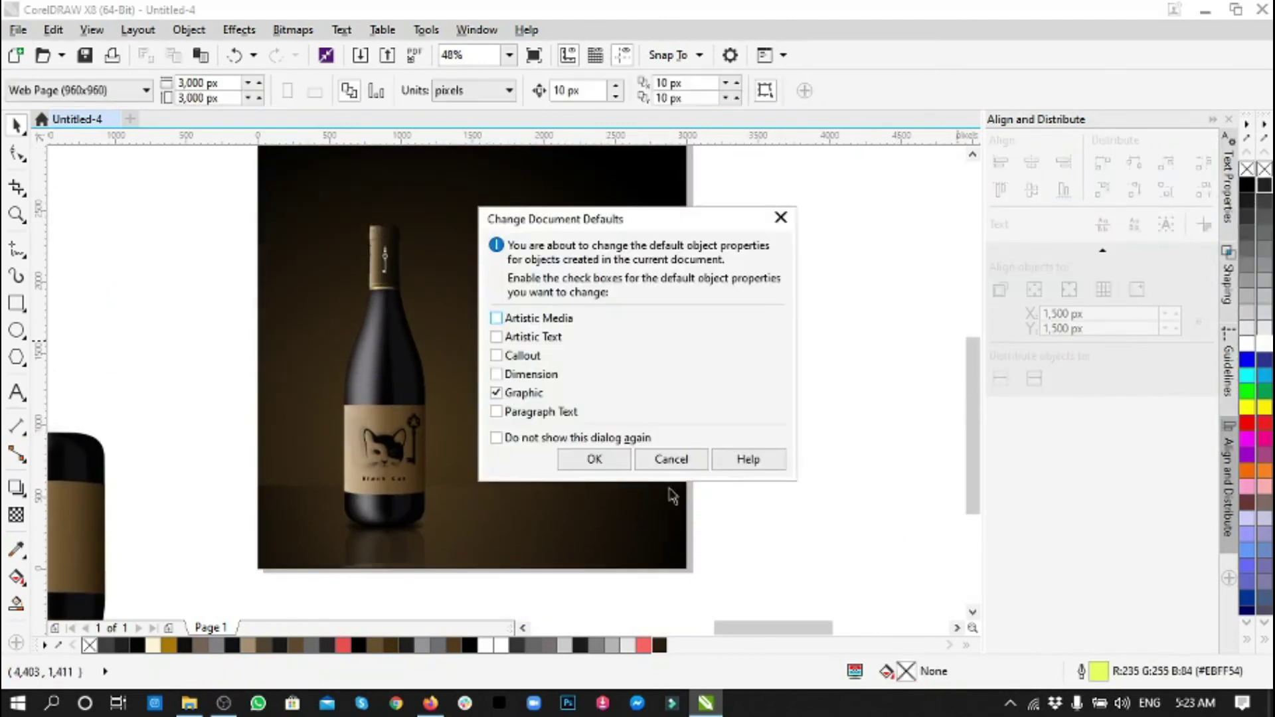
{"action": "left_click", "coordinate": [591, 456]}
- Group every object on the page with Ctrl+G
{"action": "left_click", "coordinate": [860, 433]}
{"action": "scroll", "coordinate": [584, 379], "scroll_direction": "up", "scroll_amount": 2}
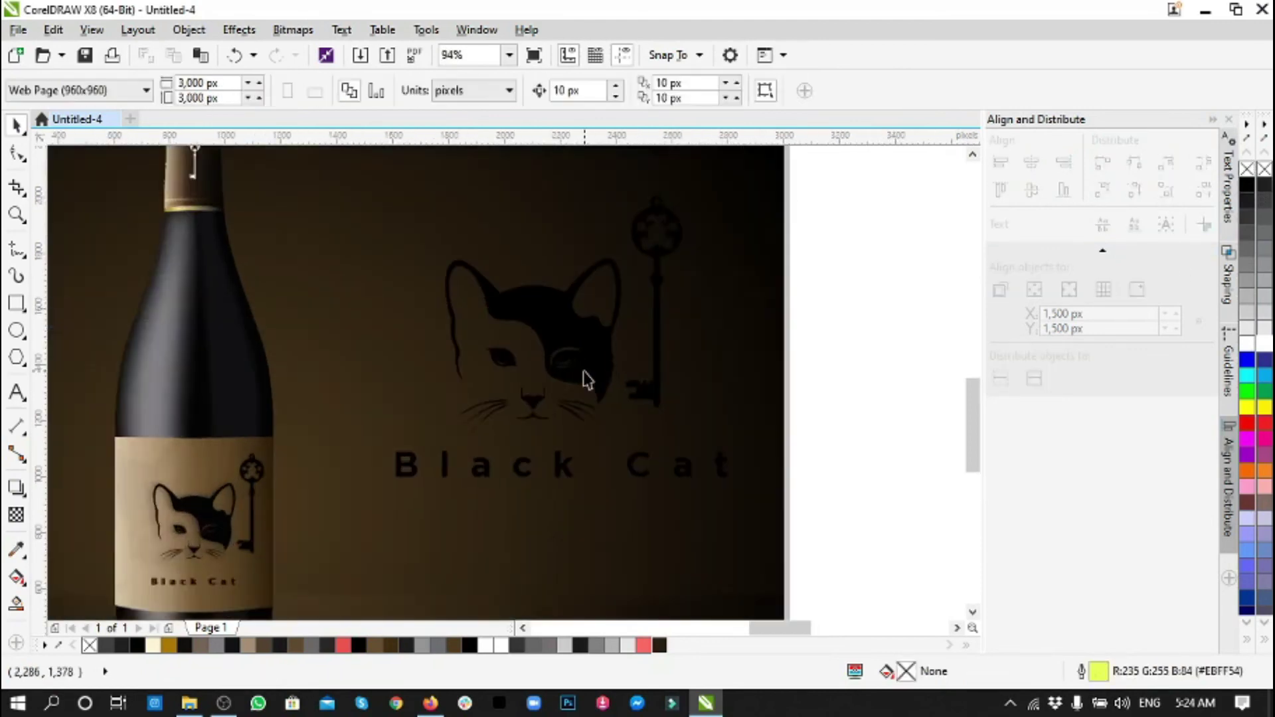
{"action": "scroll", "coordinate": [587, 380], "scroll_direction": "up", "scroll_amount": 2}
{"action": "scroll", "coordinate": [587, 380], "scroll_direction": "up", "scroll_amount": 1}
{"action": "scroll", "coordinate": [584, 378], "scroll_direction": "down", "scroll_amount": 2}
{"action": "scroll", "coordinate": [584, 378], "scroll_direction": "down", "scroll_amount": 3}
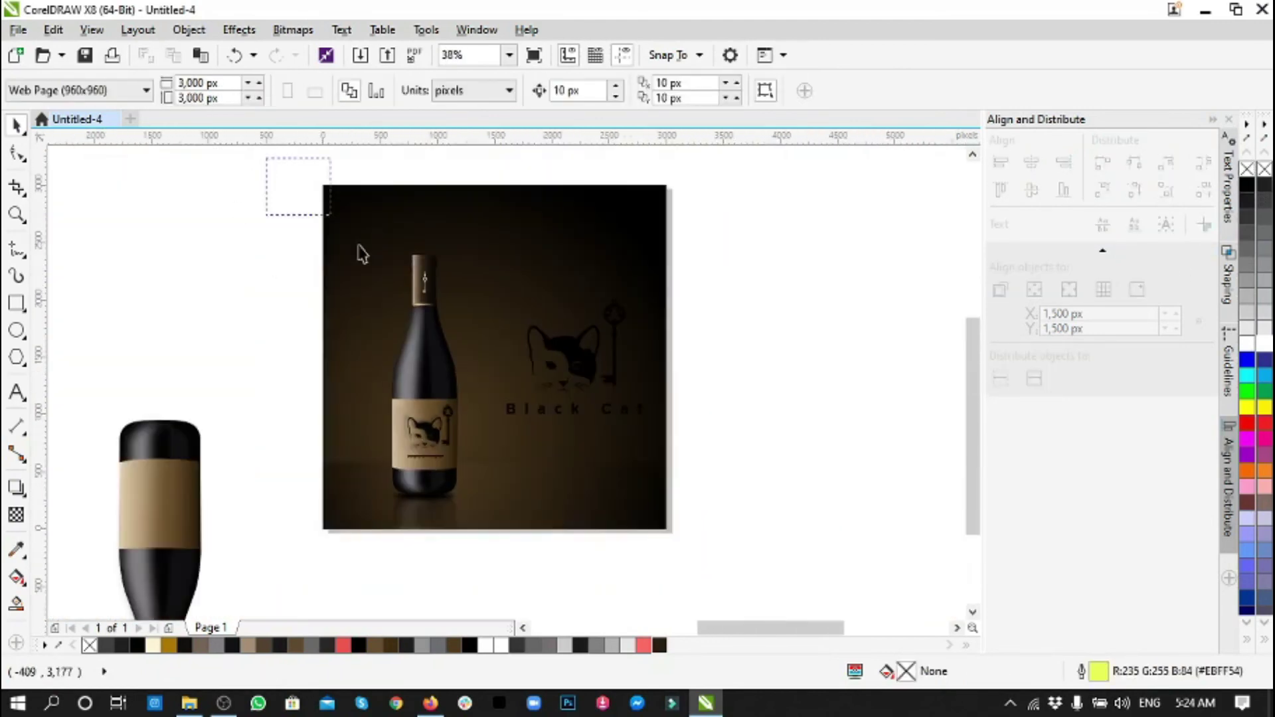
{"action": "left_click_drag", "start_coordinate": [266, 157], "coordinate": [750, 570]}
{"action": "key", "text": "ctrl+g"}
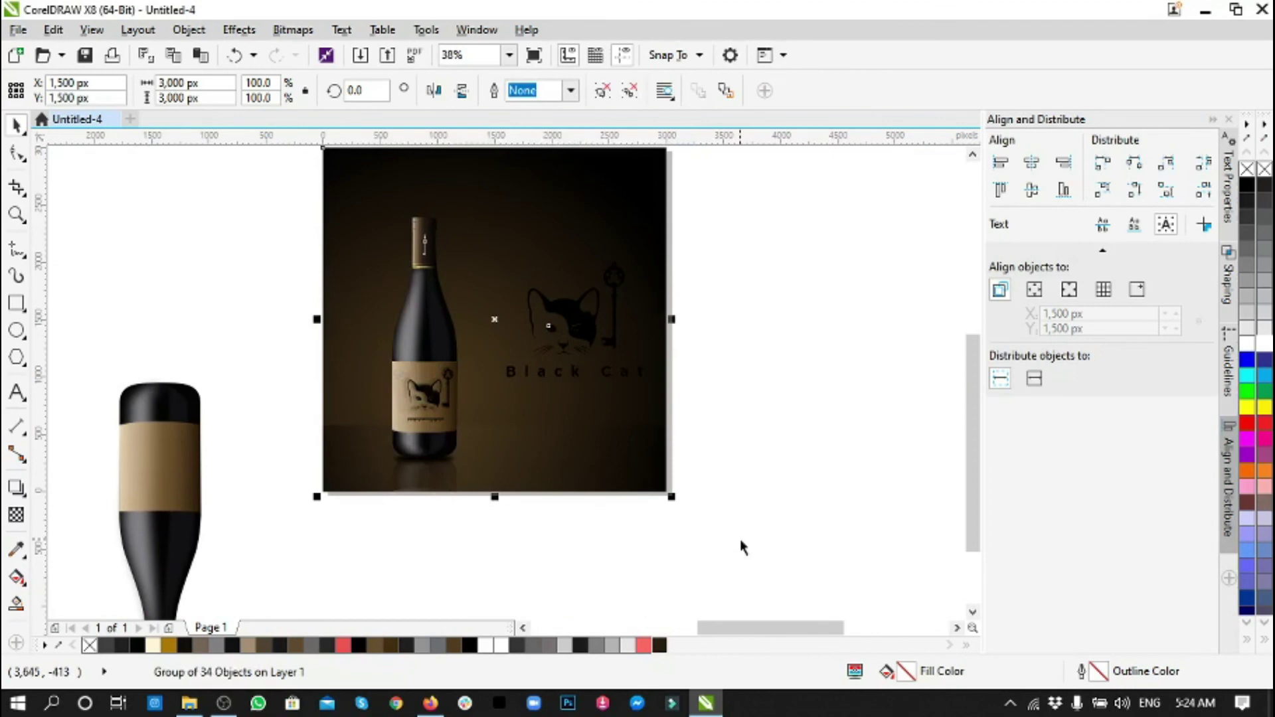
- Export the grouped scene as a PNG into the GFS14 folder
{"action": "key", "text": "ctrl+e"}
{"action": "left_click", "coordinate": [95, 124]}
{"action": "double_click", "coordinate": [332, 325]}
{"action": "type", "text": "GFS14"}
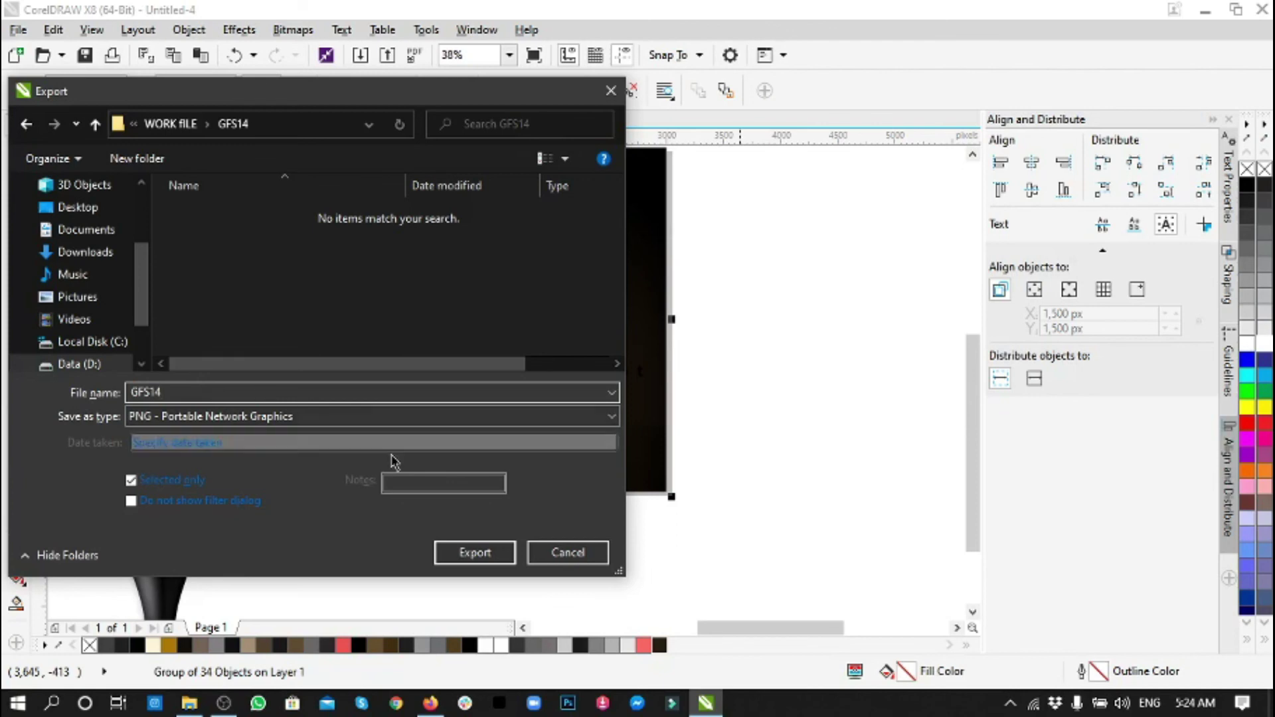
{"action": "left_click", "coordinate": [495, 558]}
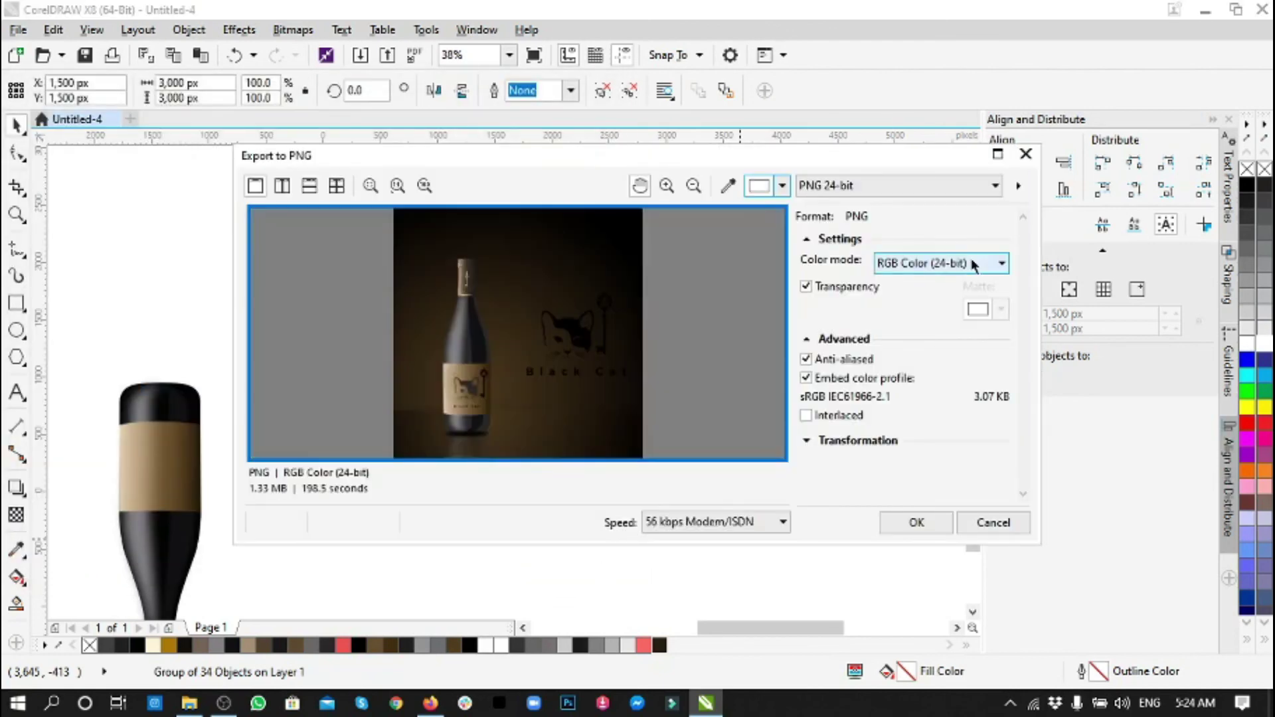
{"action": "left_click", "coordinate": [917, 524]}
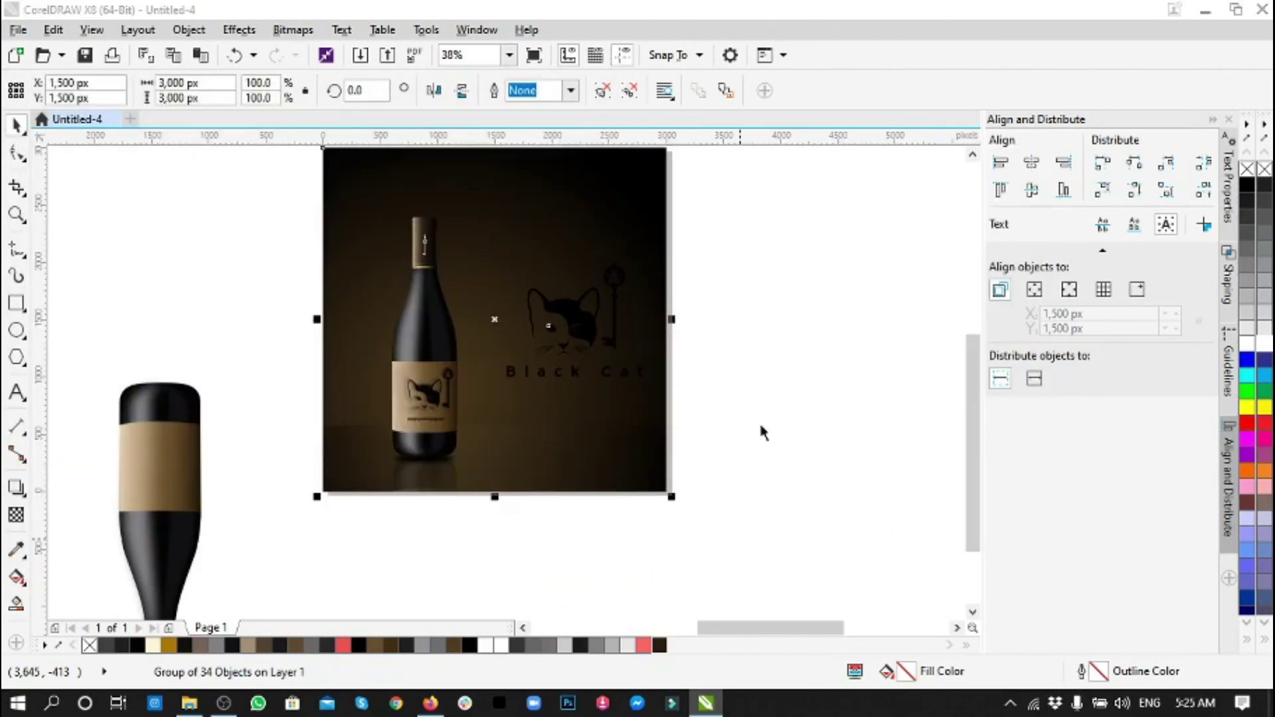